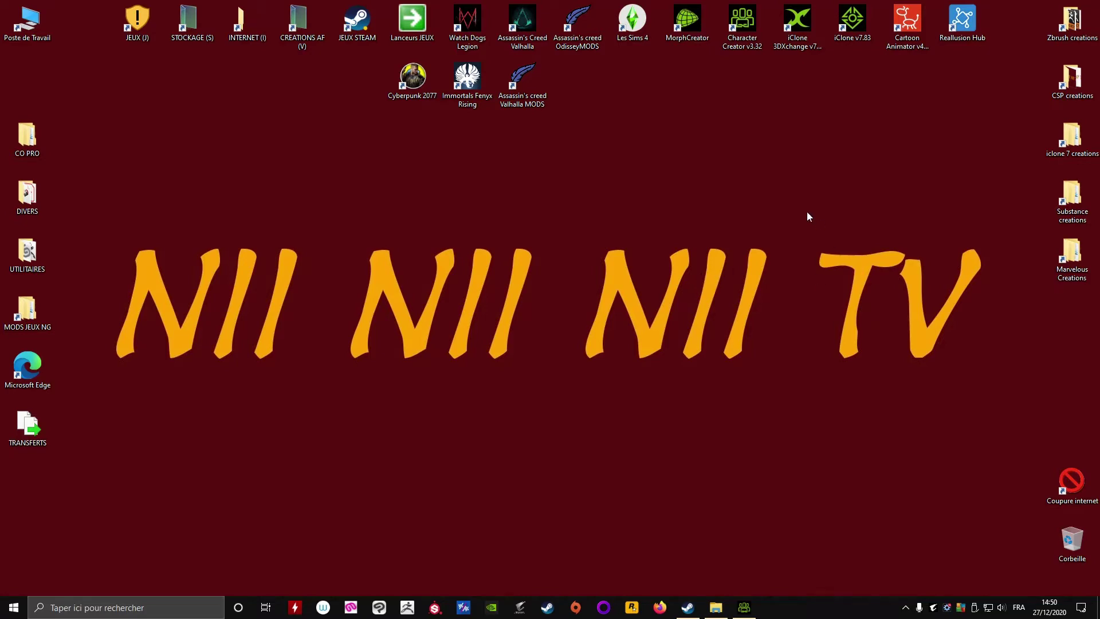
- Switch to Character Creator 3 and examine the female avatar's full body from the front and back
left_click(744, 607)
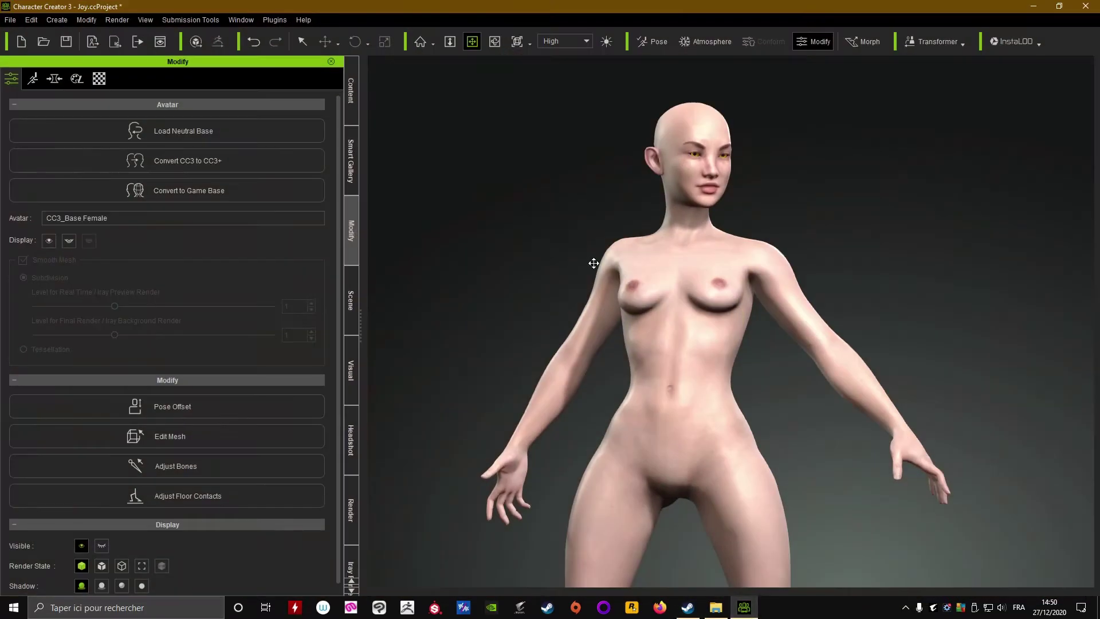
right_click_drag(719, 363, 446, 378)
left_click_drag(741, 379, 734, 277)
right_click_drag(690, 375, 628, 383)
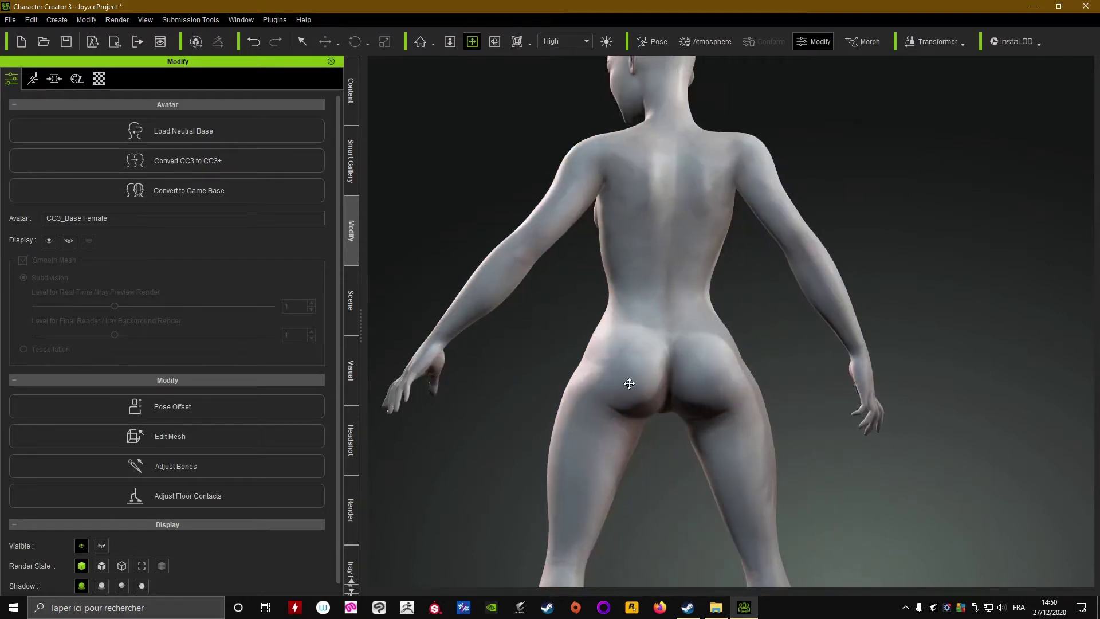
scroll(676, 398, "down", 1)
scroll(721, 398, "down", 1)
left_click_drag(748, 385, 766, 267)
right_click_drag(770, 275, 680, 358)
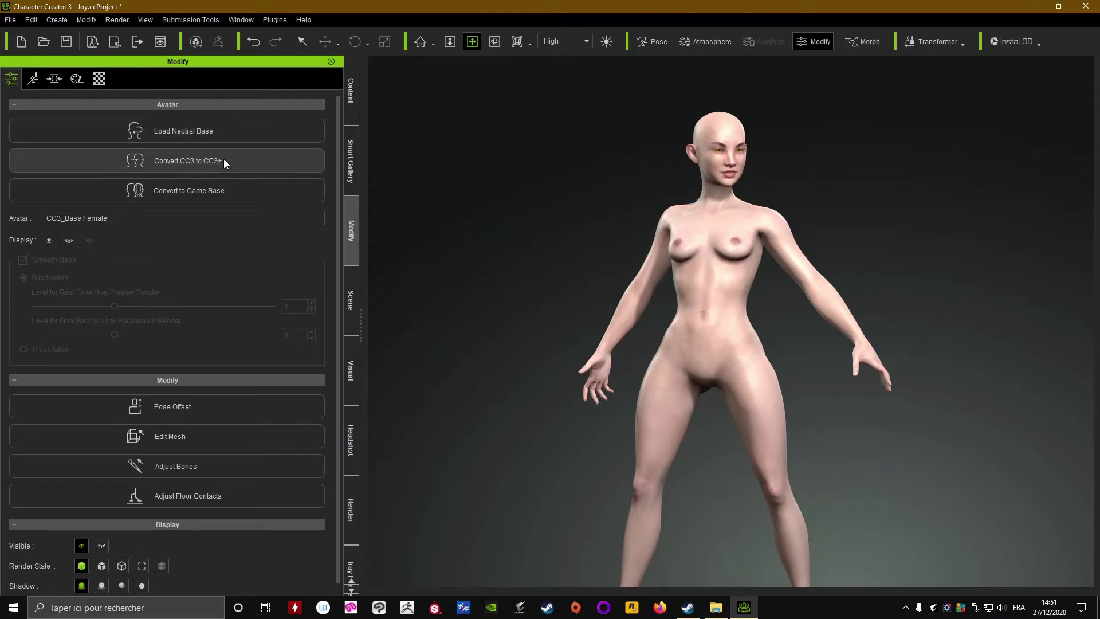
- Examine the avatar's torso, shoulders and face up close before the conversion
scroll(657, 232, "up", 5)
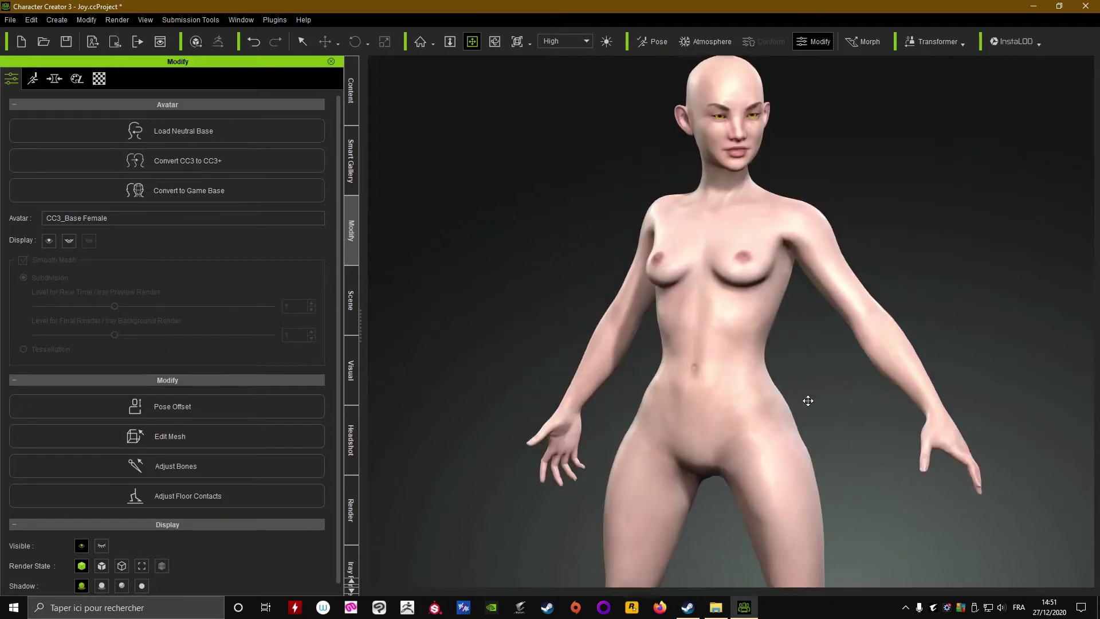
right_click_drag(808, 401, 785, 327)
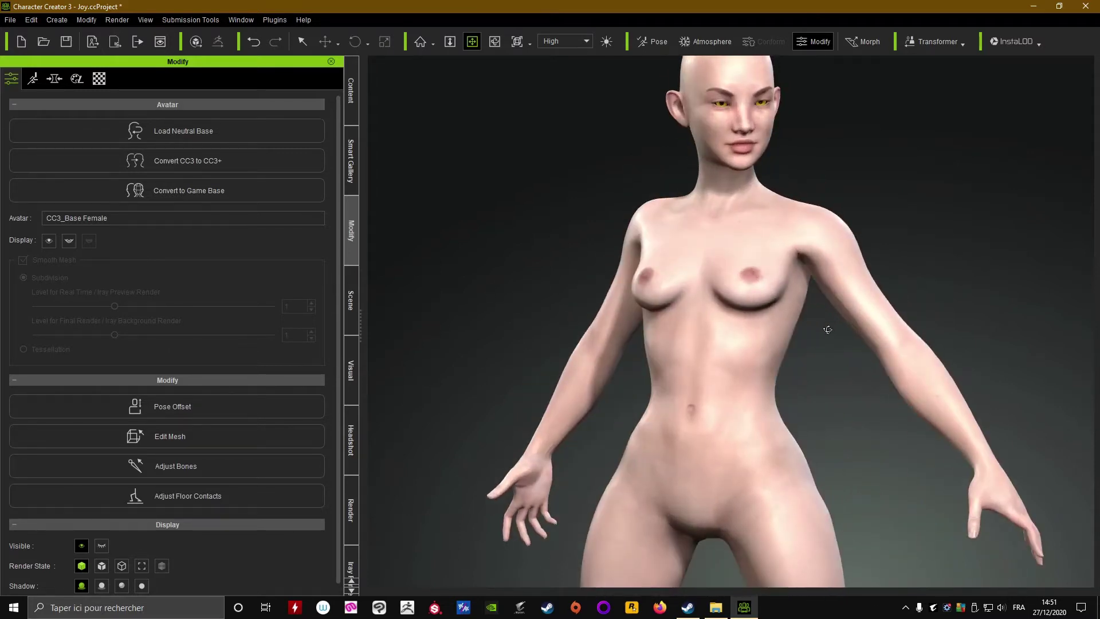
scroll(808, 295, "up", 5)
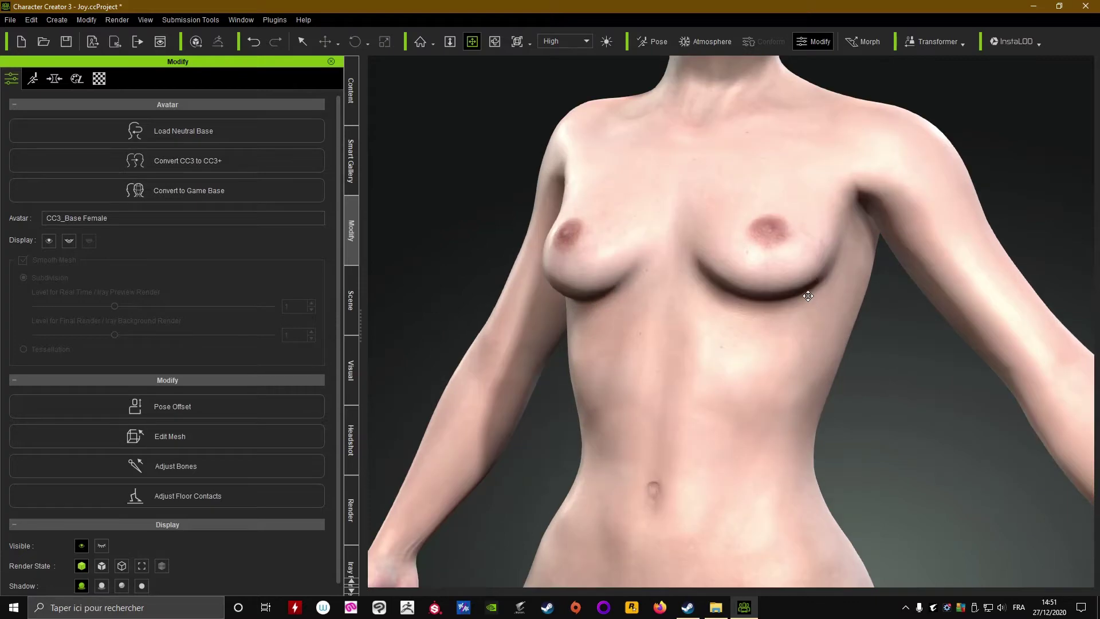
left_click_drag(807, 296, 778, 432)
scroll(773, 430, "up", 3)
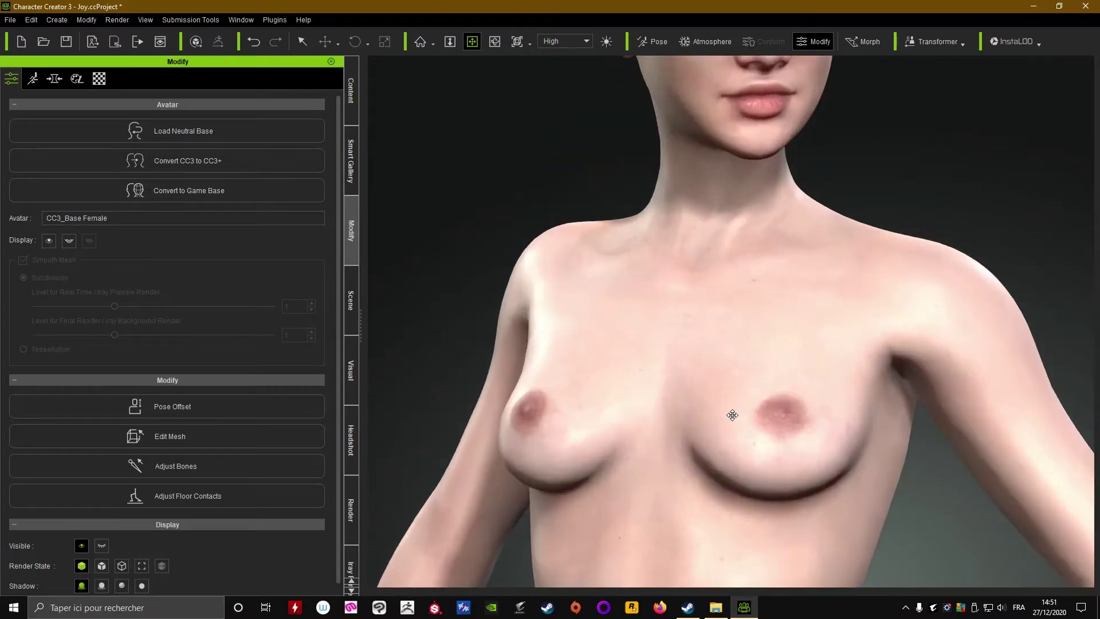
right_click_drag(732, 415, 703, 342)
left_click_drag(702, 342, 729, 469)
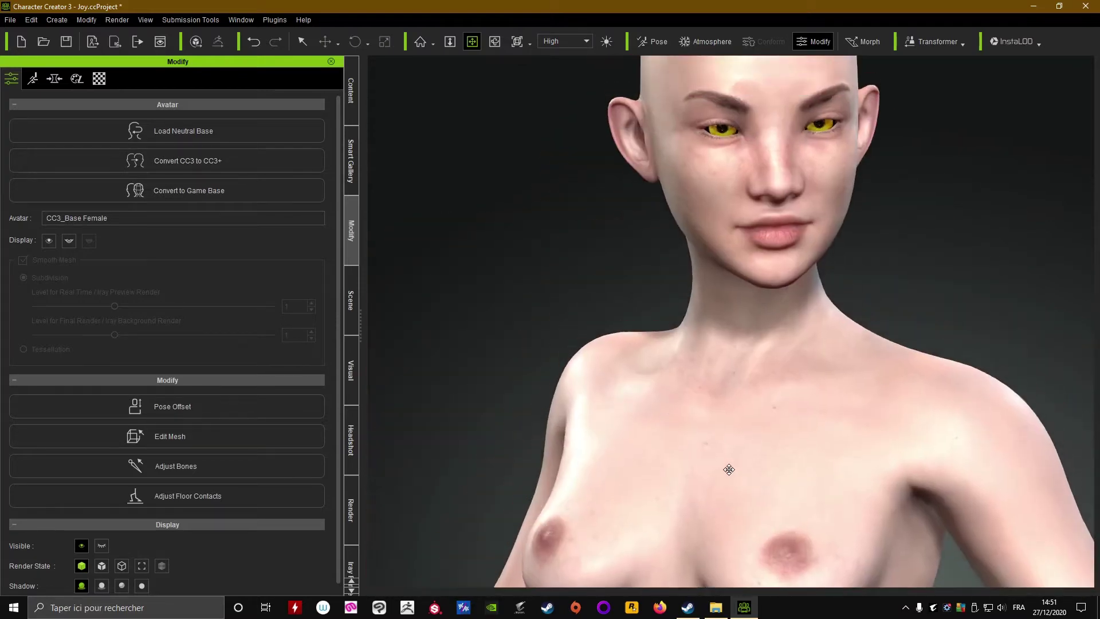
scroll(766, 417, "down", 4)
left_click_drag(816, 329, 834, 183)
right_click_drag(833, 183, 730, 328)
left_click_drag(765, 338, 760, 311)
scroll(765, 340, "down", 1)
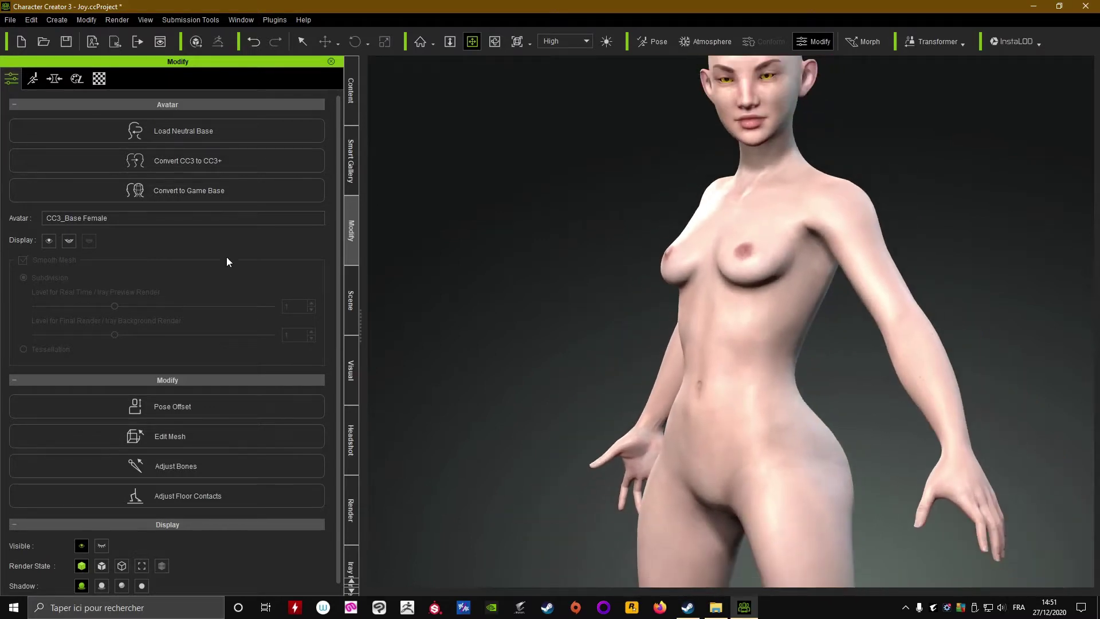
- Convert the CC3 avatar to CC3+, keeping the original size for the baked textures
mouse_move(423, 249)
right_mouse_down()
mouse_move(812, 315)
mouse_move(398, 265)
mouse_move(947, 319)
mouse_move(436, 243)
right_mouse_up()
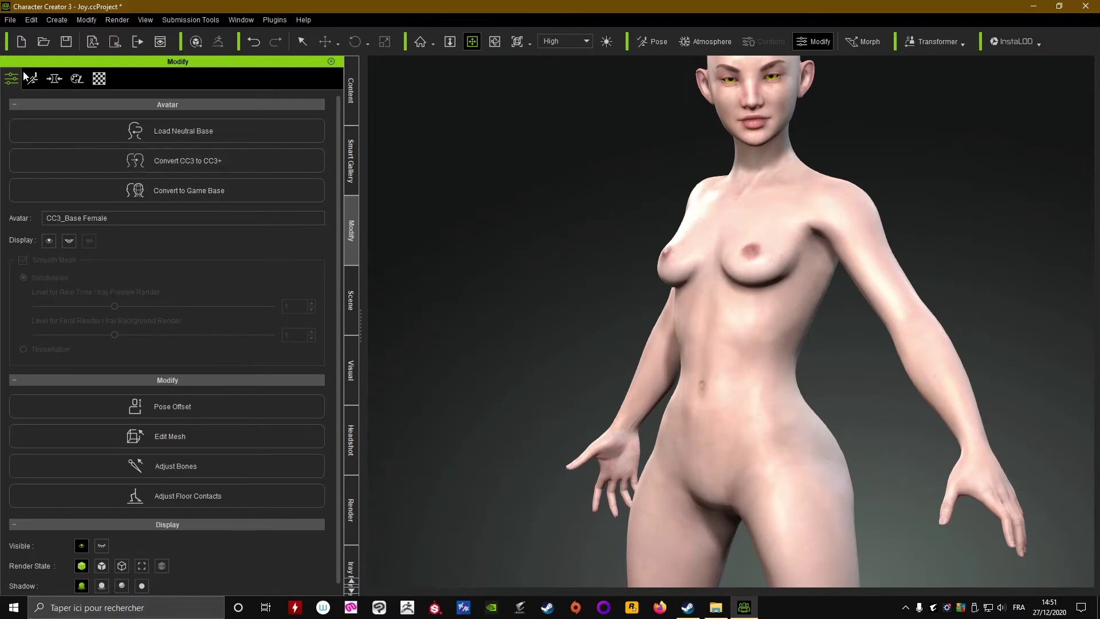
left_click(190, 163)
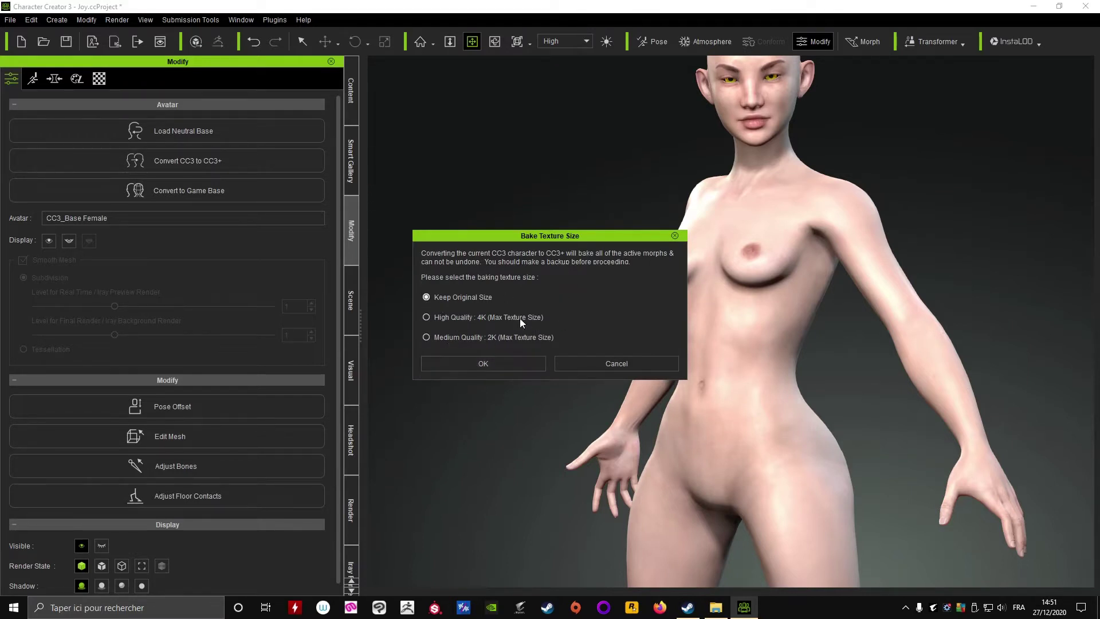
left_click(462, 361)
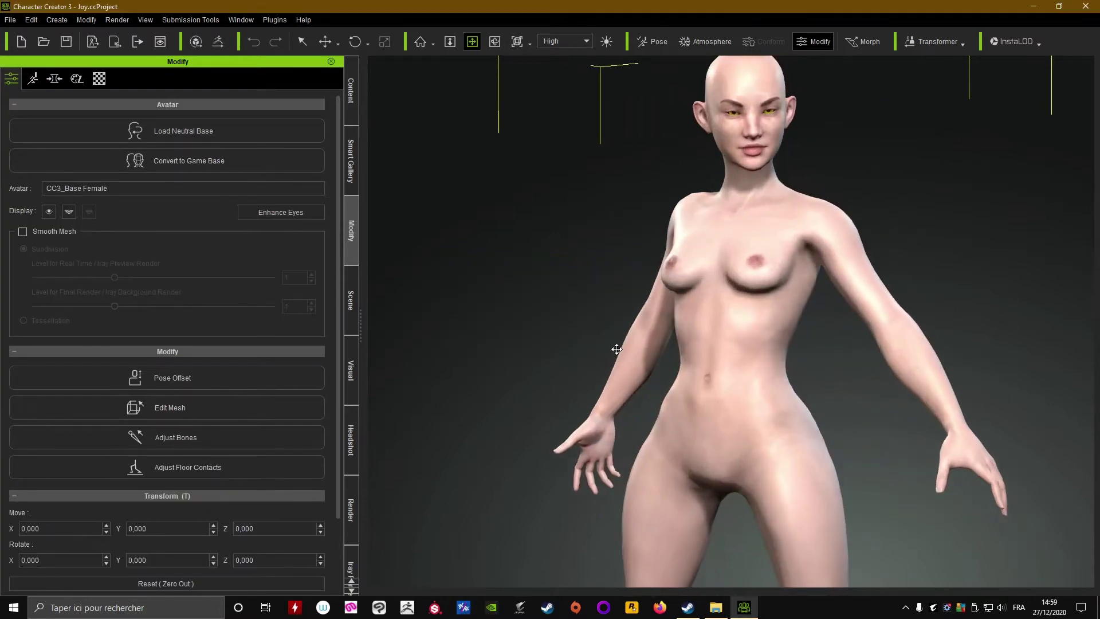
- Inspect the converted avatar's upper body from the side and enable Smooth Mesh on it
right_click_drag(617, 350, 696, 329)
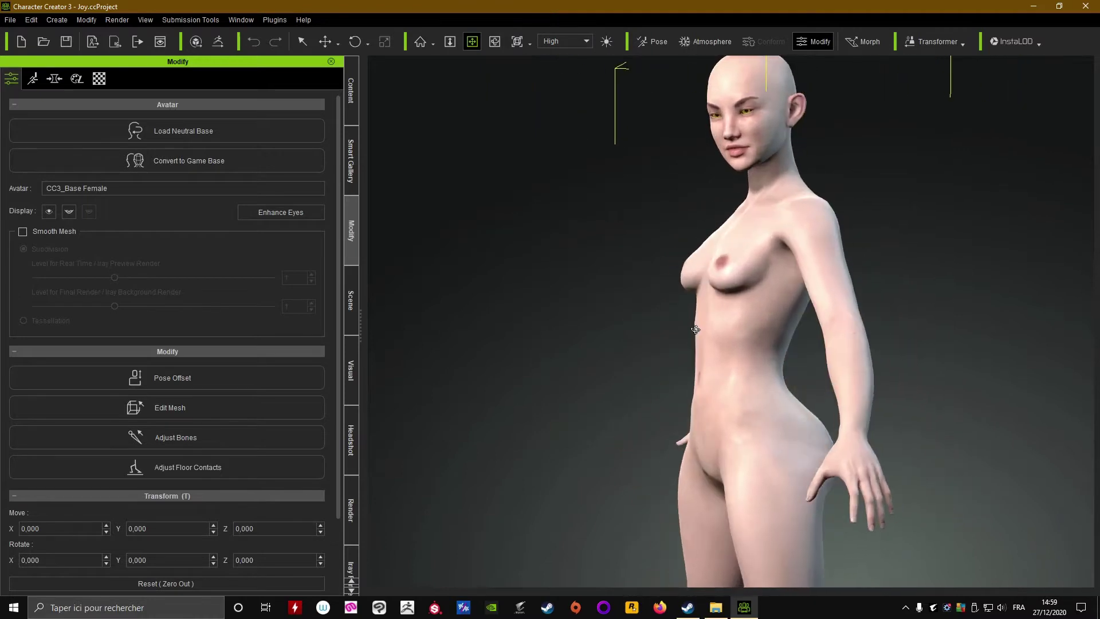
scroll(722, 317, "up", 3)
left_click_drag(722, 317, 726, 449)
scroll(726, 447, "down", 1)
scroll(717, 411, "up", 1)
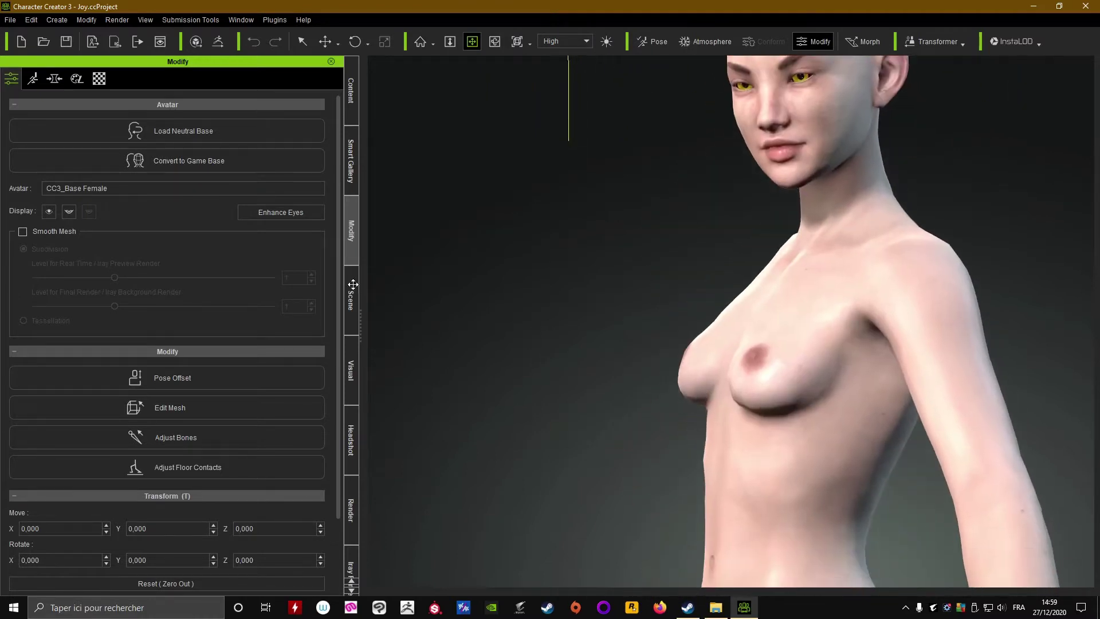
left_click(23, 231)
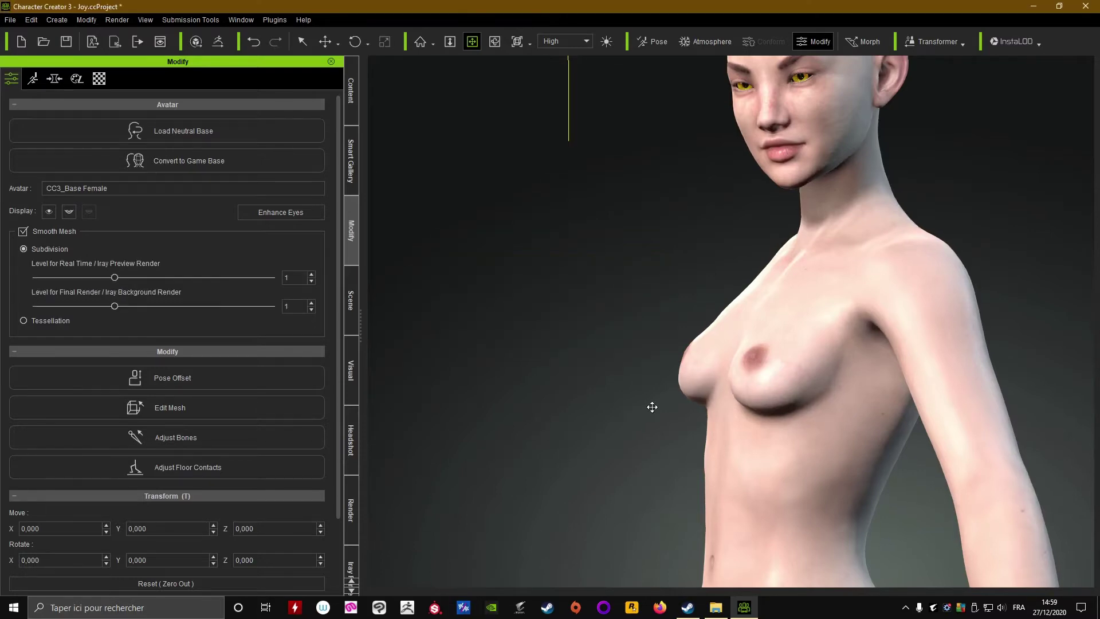
- Check the smoothed body from the front and from below, and turn on the auxiliary light
scroll(652, 406, "down", 3)
scroll(691, 351, "down", 2)
right_click_drag(690, 351, 753, 311)
left_click_drag(753, 311, 709, 184)
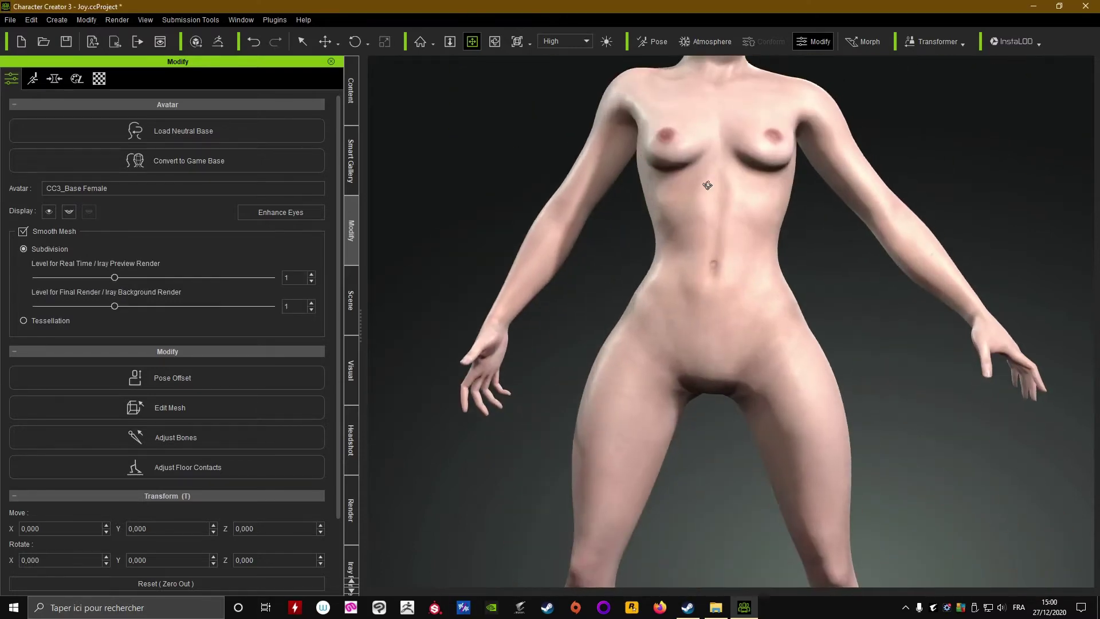
right_click_drag(709, 184, 672, 229)
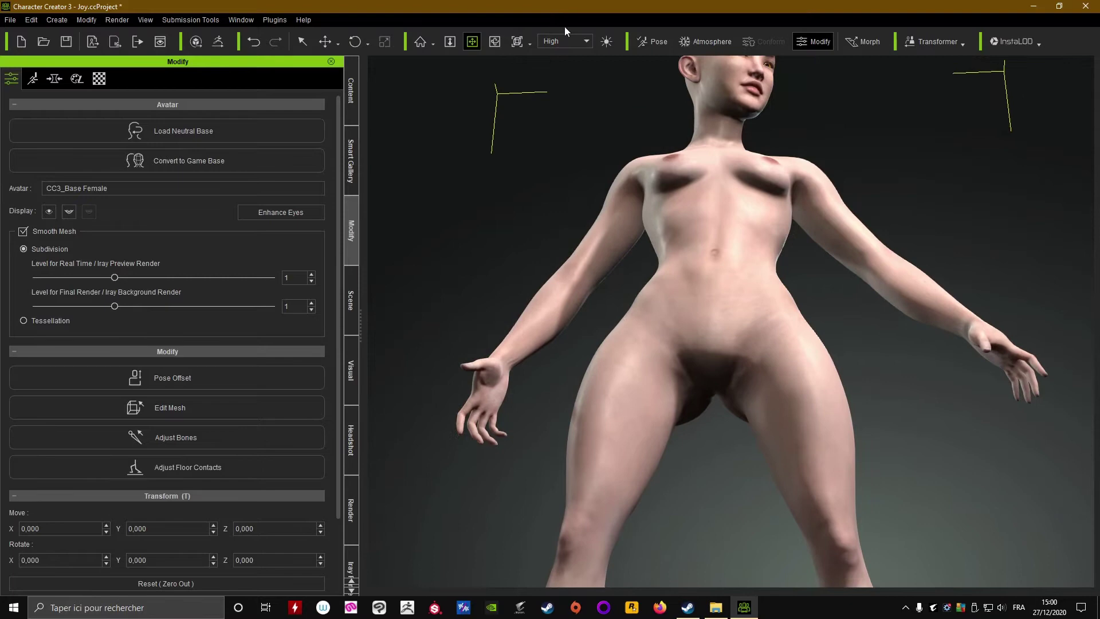
left_click(606, 47)
- Examine the avatar's body and face under the auxiliary light
scroll(767, 378, "up", 2)
right_click_drag(780, 365, 767, 338)
right_click_drag(732, 265, 737, 284)
left_click_drag(736, 284, 714, 387)
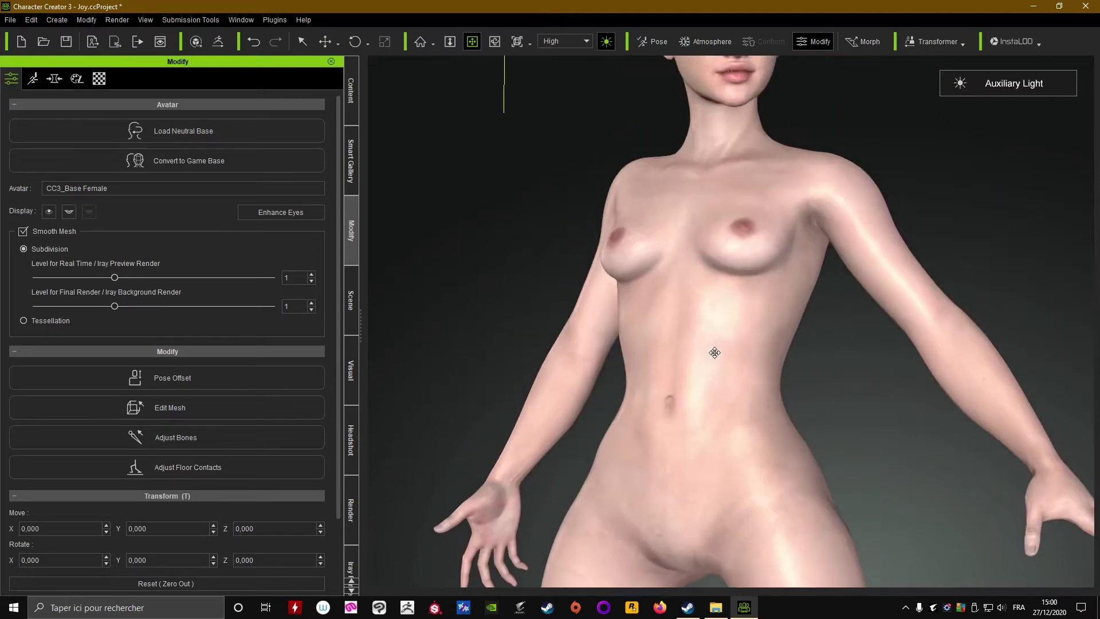
right_click_drag(714, 352, 848, 382)
left_click_drag(746, 229, 739, 367)
right_click_drag(739, 367, 656, 375)
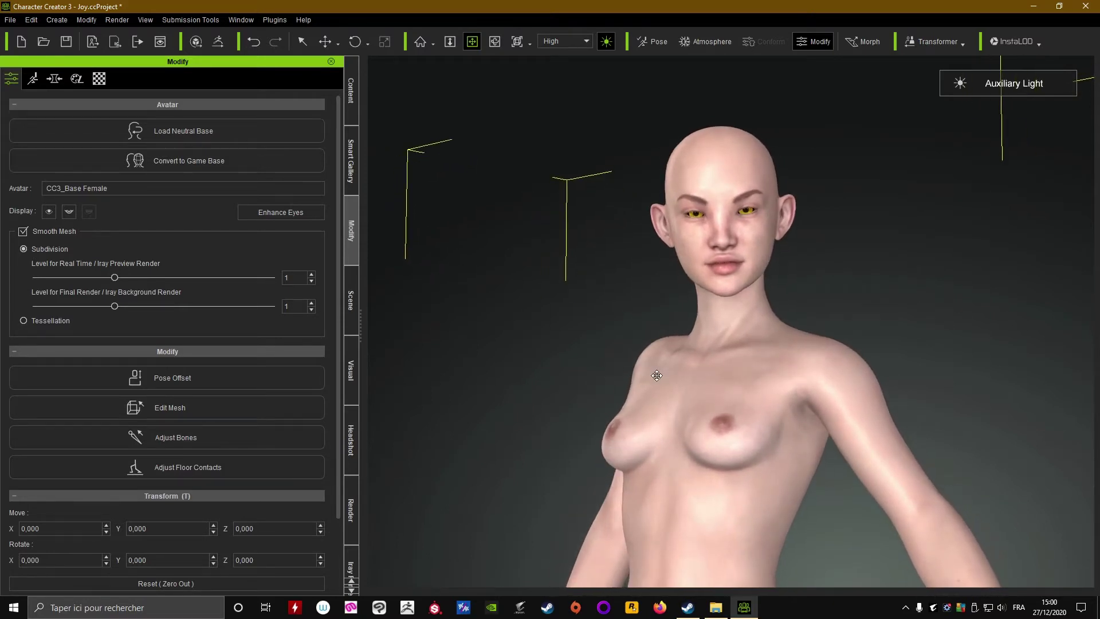
scroll(656, 372, "up", 1)
scroll(646, 355, "up", 1)
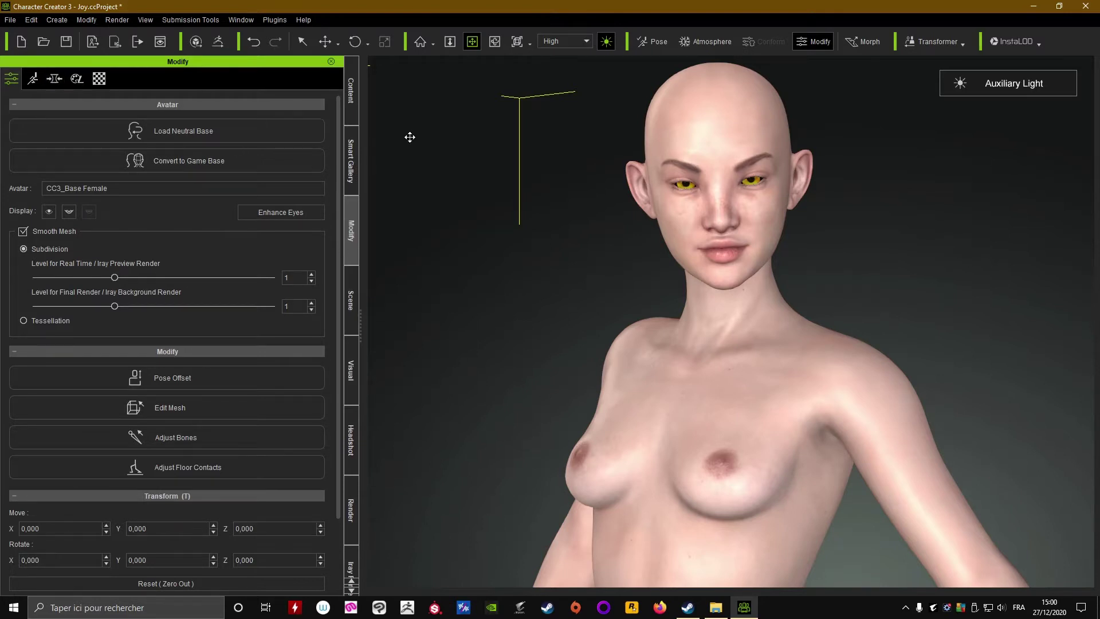
- Apply the Default Female Clean skin base template to the full body, nails and eyelashes
left_click(351, 92)
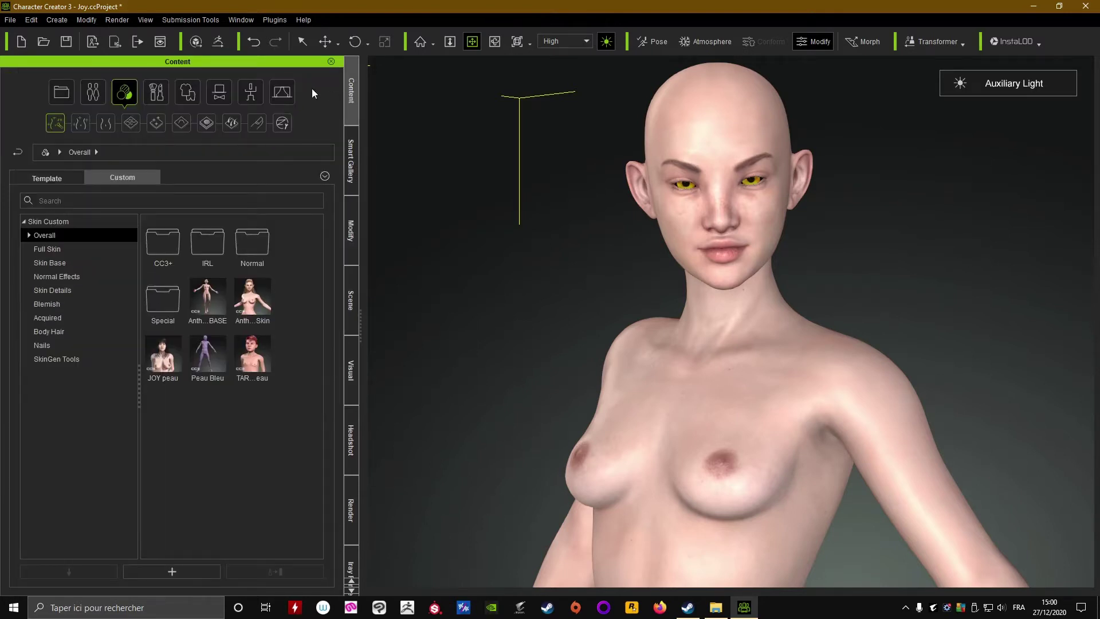
left_click(54, 177)
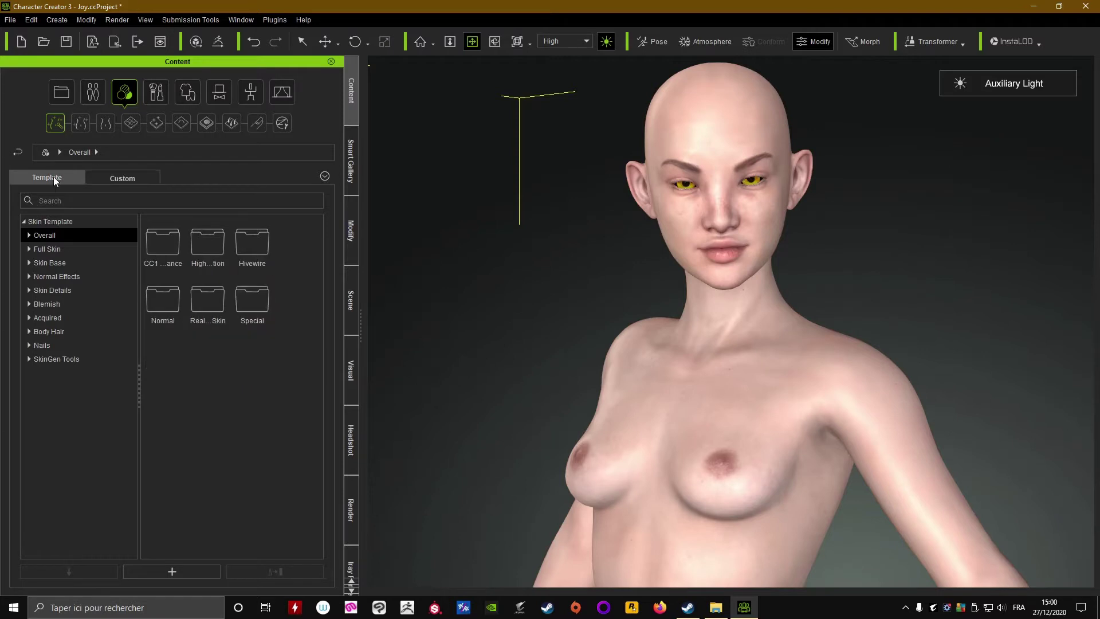
left_click(126, 95)
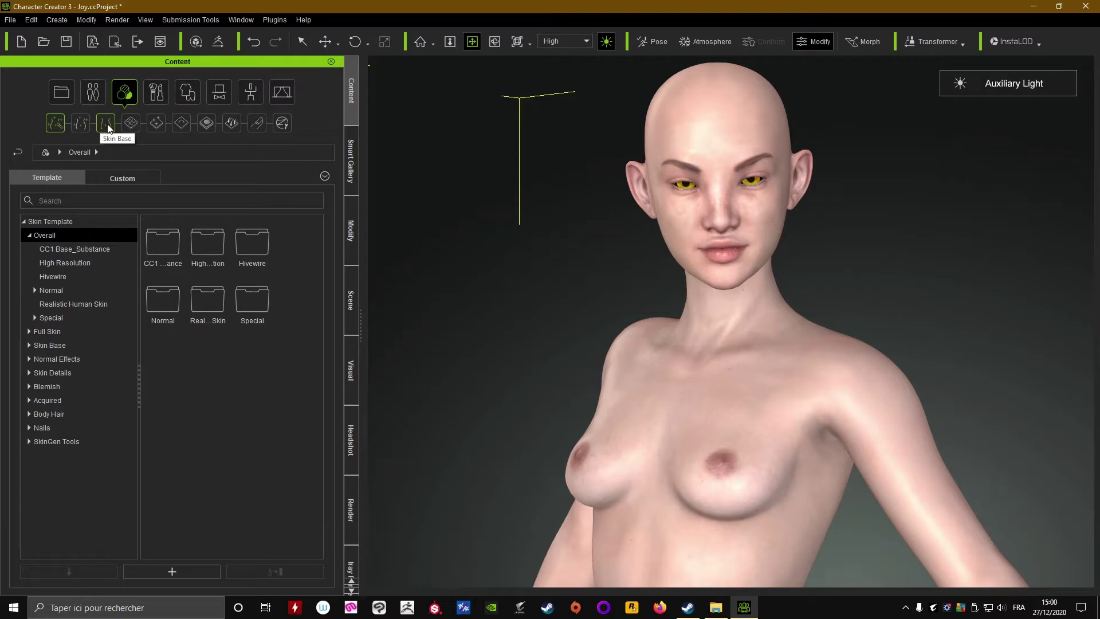
left_click(103, 126)
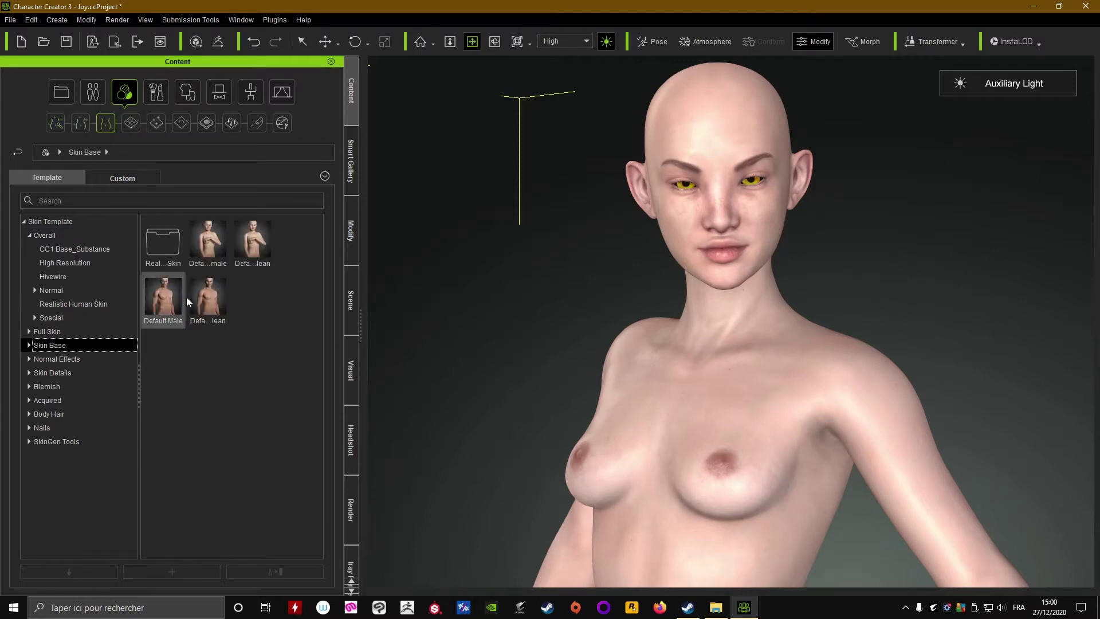
mouse_move(205, 245)
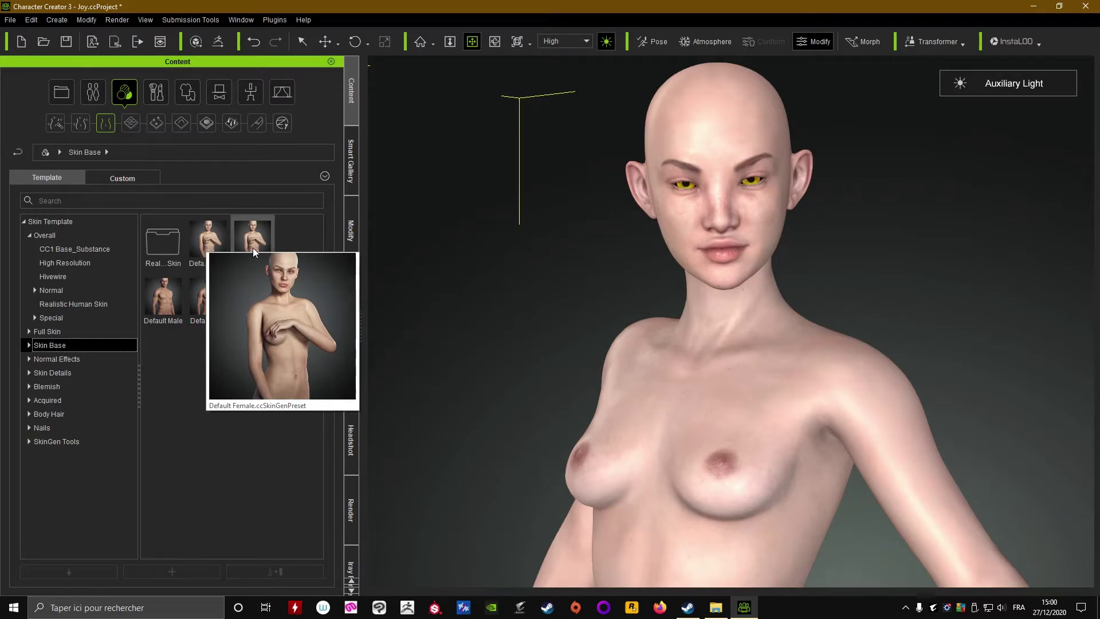
mouse_move(257, 268)
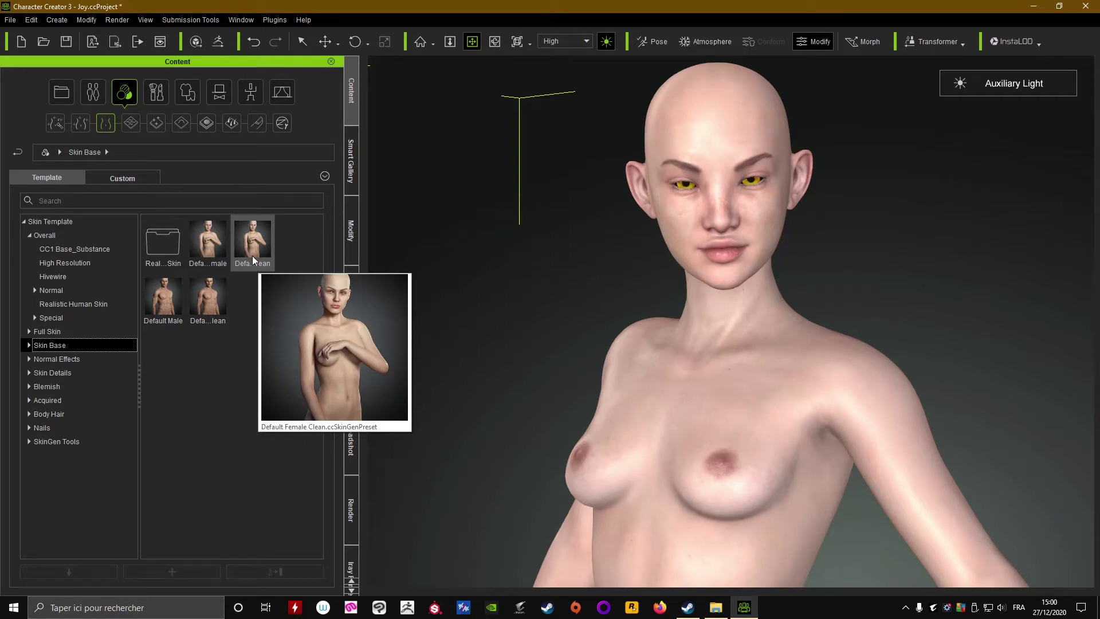
double_click(252, 254)
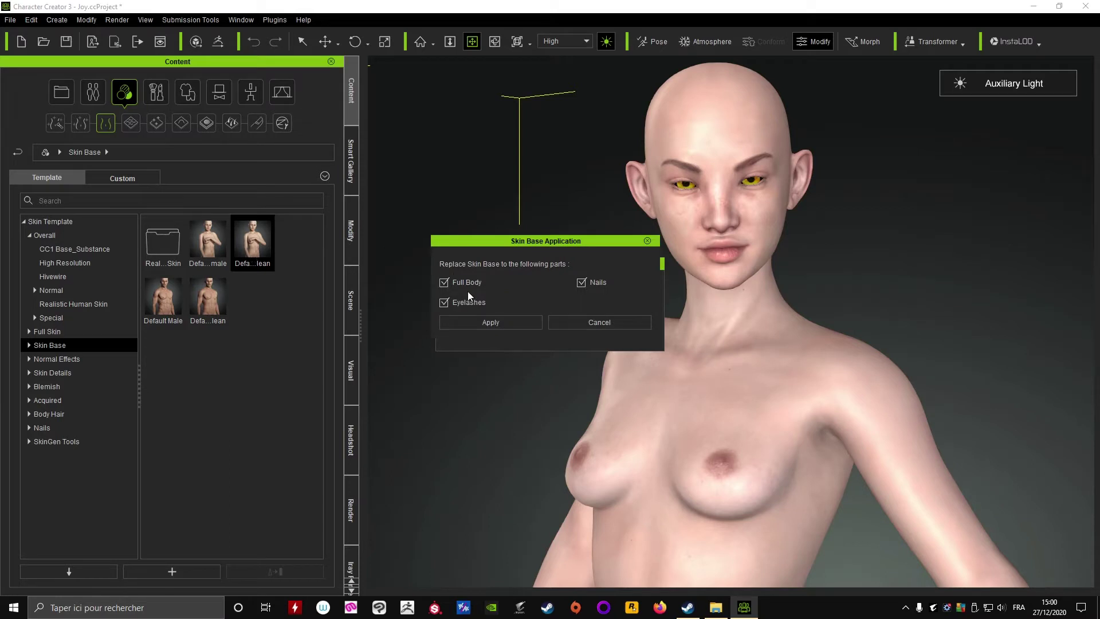
left_click(513, 323)
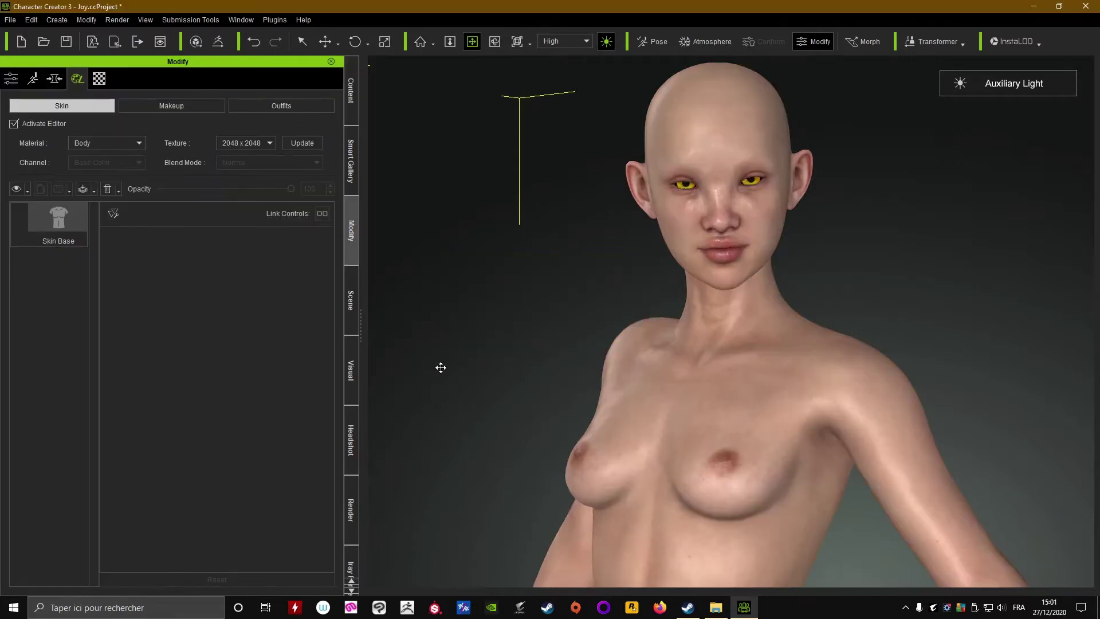
- Examine the new skin base on the avatar's whole body and face
left_click_drag(583, 388, 579, 366)
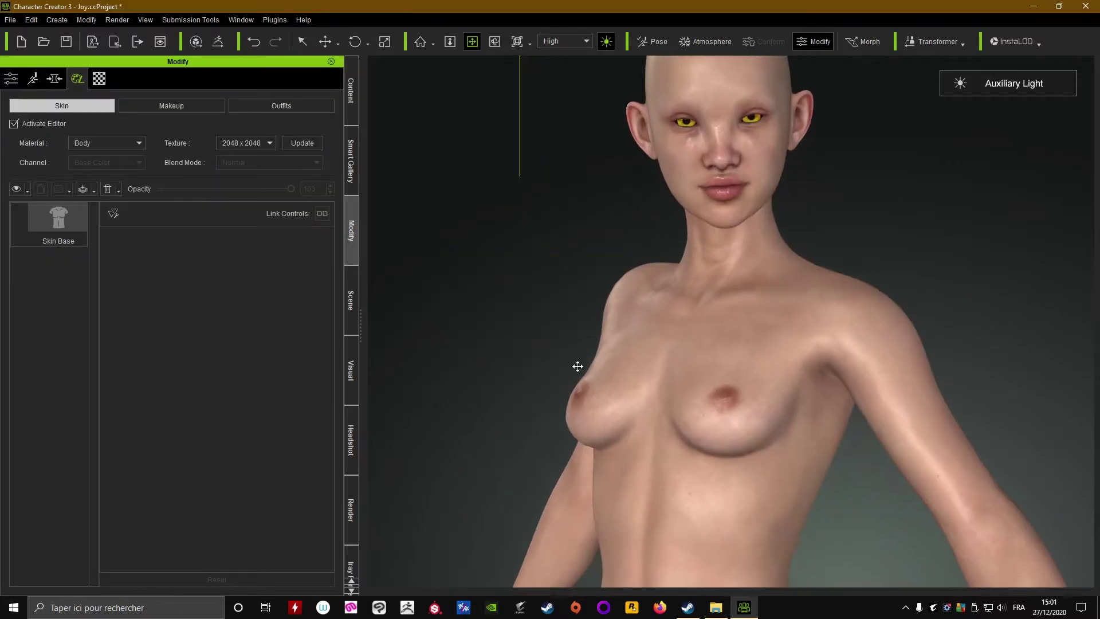
right_click_drag(579, 366, 969, 310)
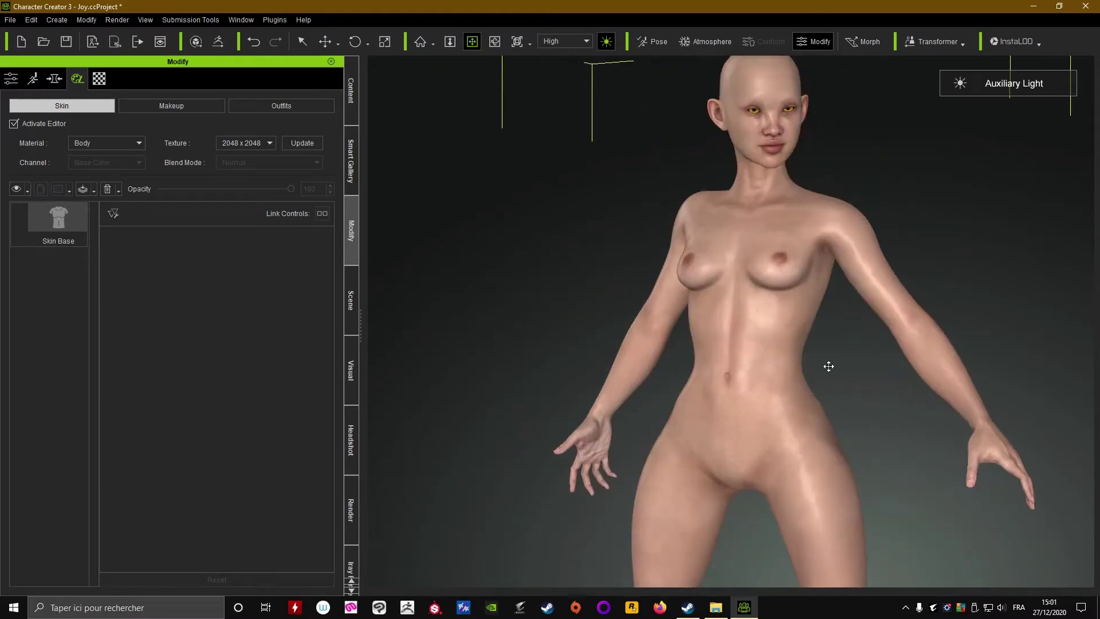
right_click_drag(829, 365, 880, 364)
right_click_drag(750, 407, 664, 397)
right_click_drag(687, 354, 666, 380)
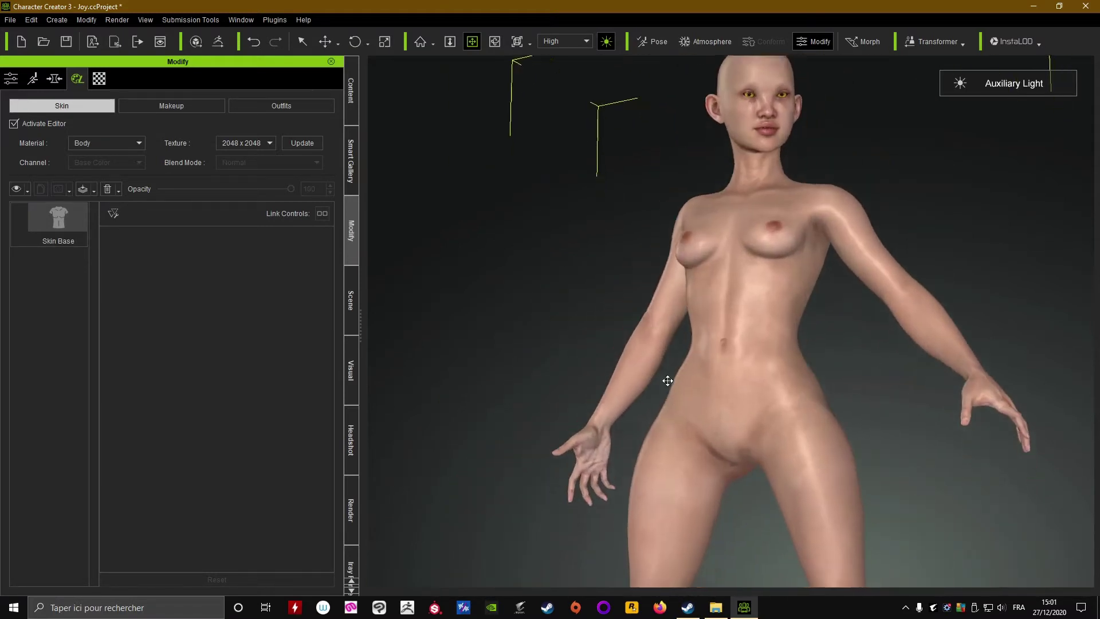
left_click_drag(666, 380, 626, 263)
left_click_drag(616, 373, 653, 547)
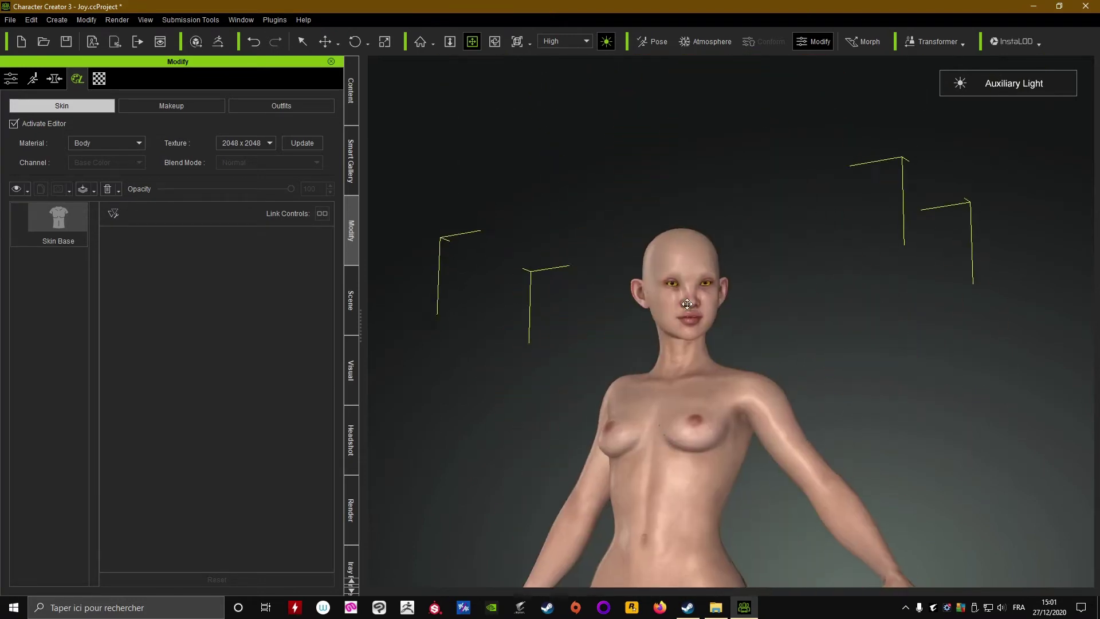
right_click_drag(659, 433, 683, 404)
scroll(682, 403, "up", 2)
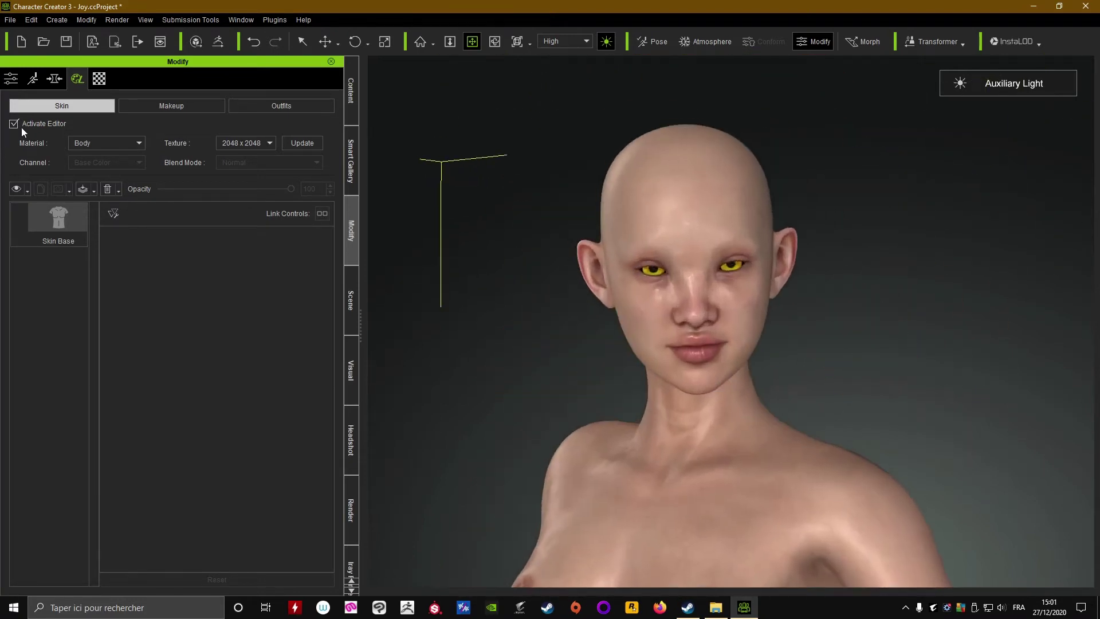
- Open the Realistic Human Skin folder within the Full Skin templates
left_click(350, 104)
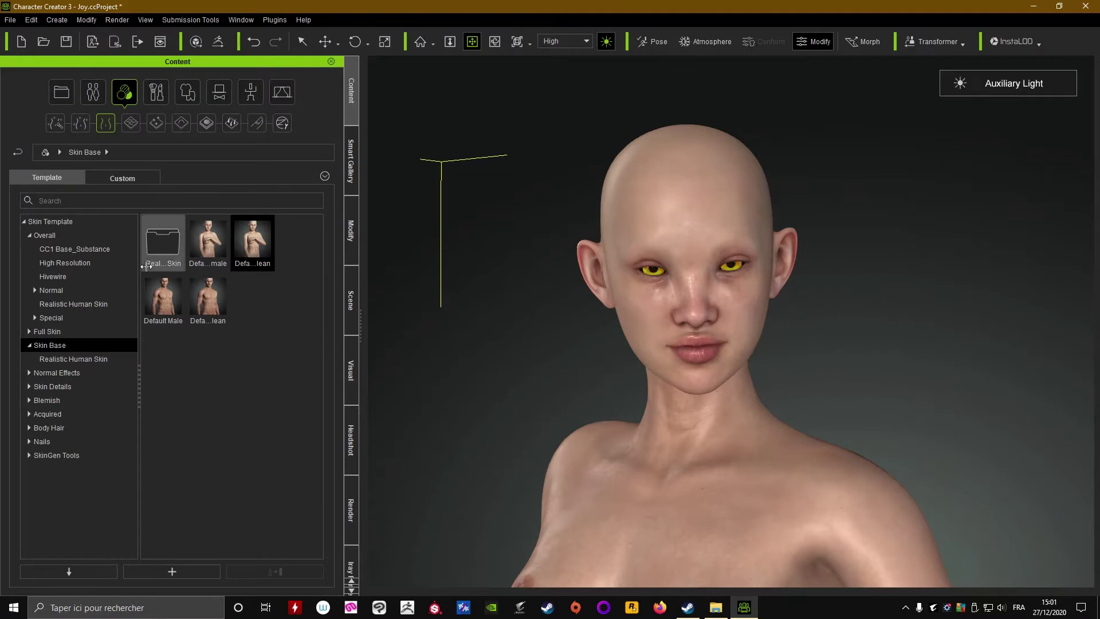
left_click(87, 124)
double_click(155, 241)
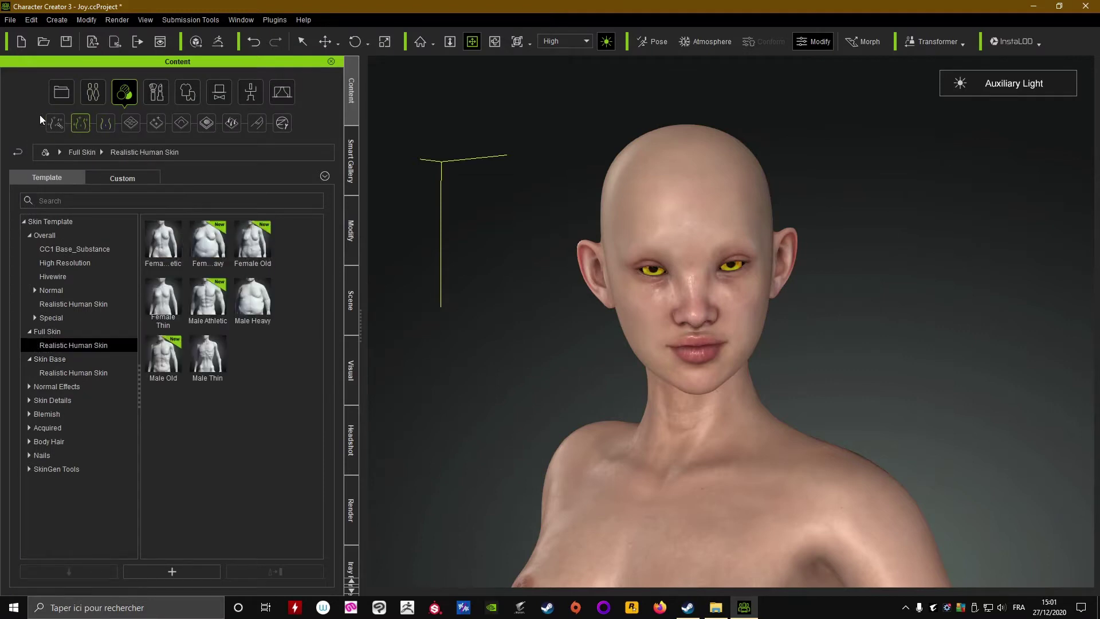
- Browse the Realistic Human Skin folder of the Skin Base templates and return to the Overall templates
left_click(105, 123)
double_click(160, 252)
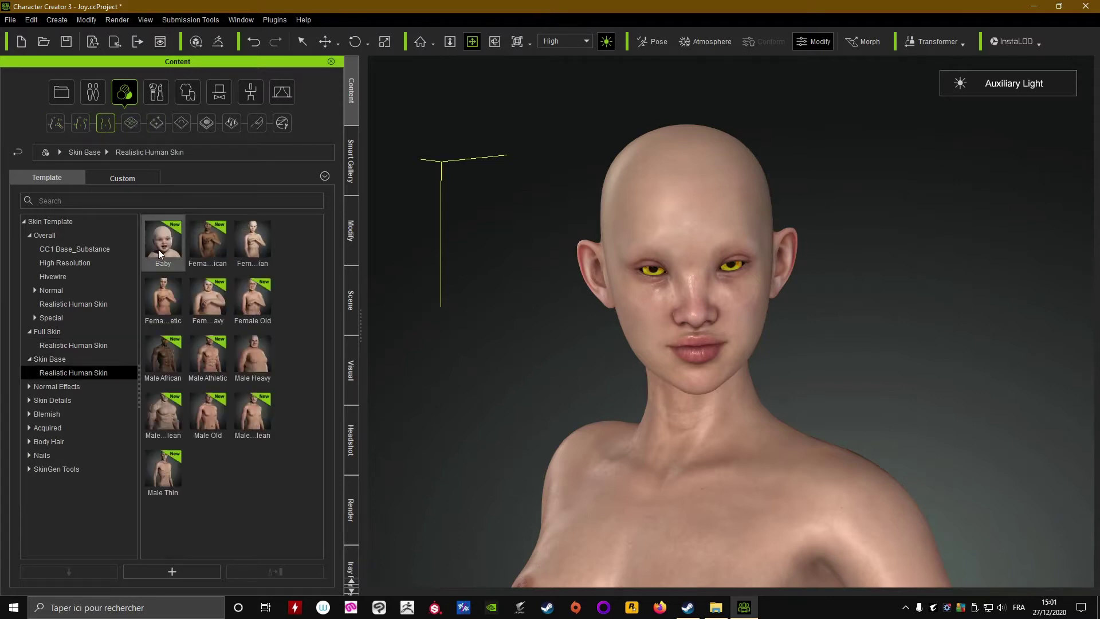
left_click(56, 124)
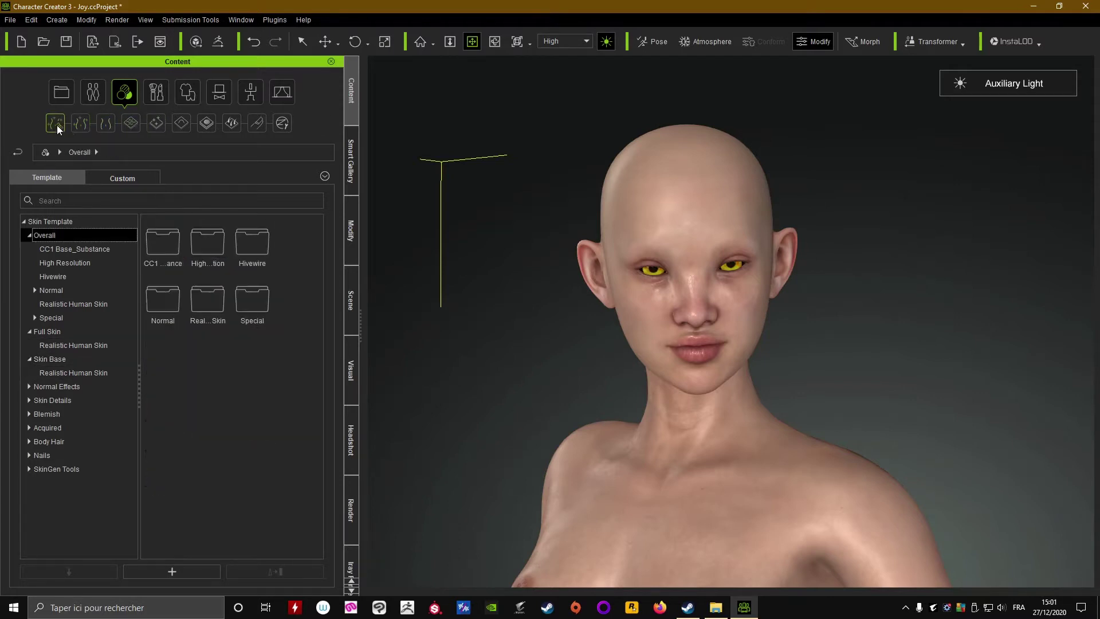
- Examine the new skin on the avatar's face, side of the head, neck, torso and hips
scroll(628, 380, "up", 3)
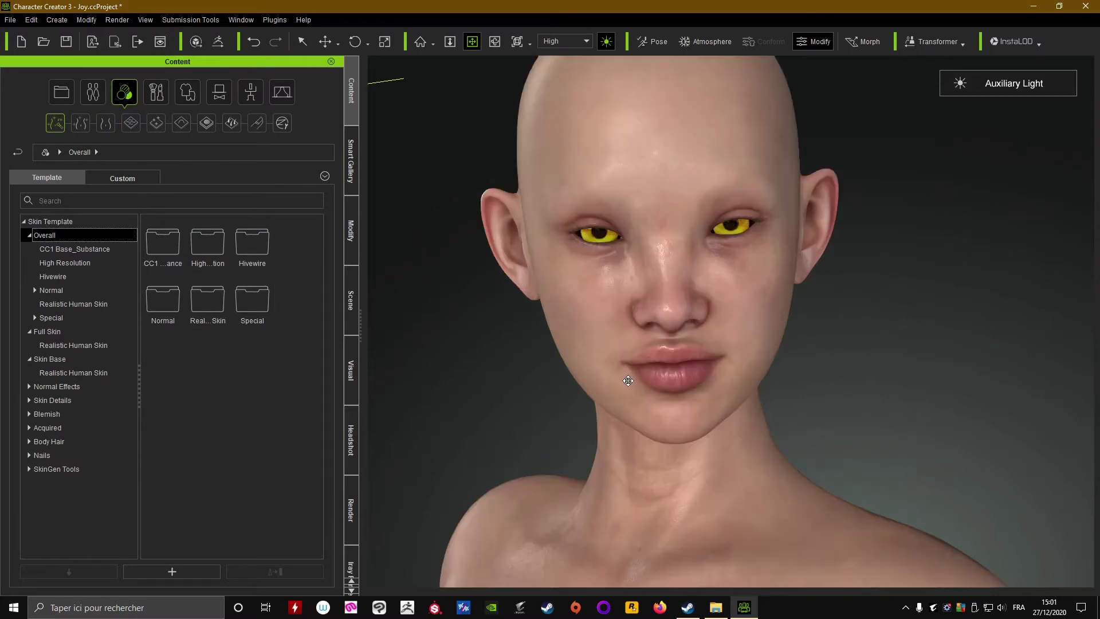
right_click_drag(770, 306, 593, 315)
mouse_move(784, 344)
right_mouse_down()
mouse_move(653, 355)
mouse_move(912, 428)
right_mouse_up()
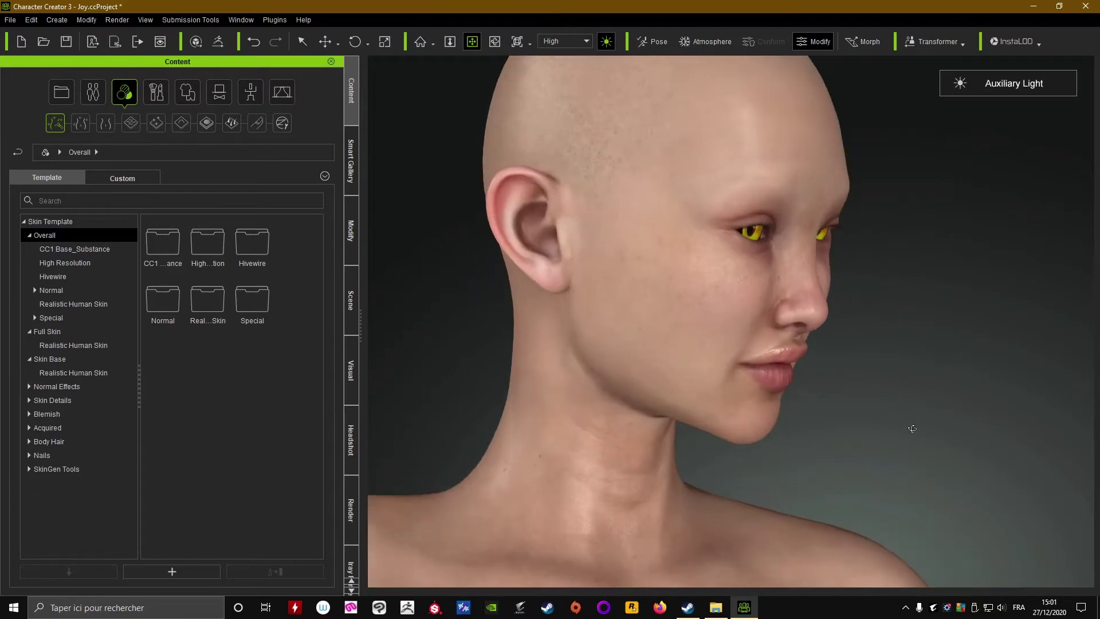
right_click_drag(795, 391, 728, 390)
scroll(711, 441, "down", 3)
middle_click_drag(695, 446, 635, 210)
right_click_drag(737, 391, 801, 395)
middle_click_drag(619, 492, 677, 278)
scroll(682, 243, "up", 3)
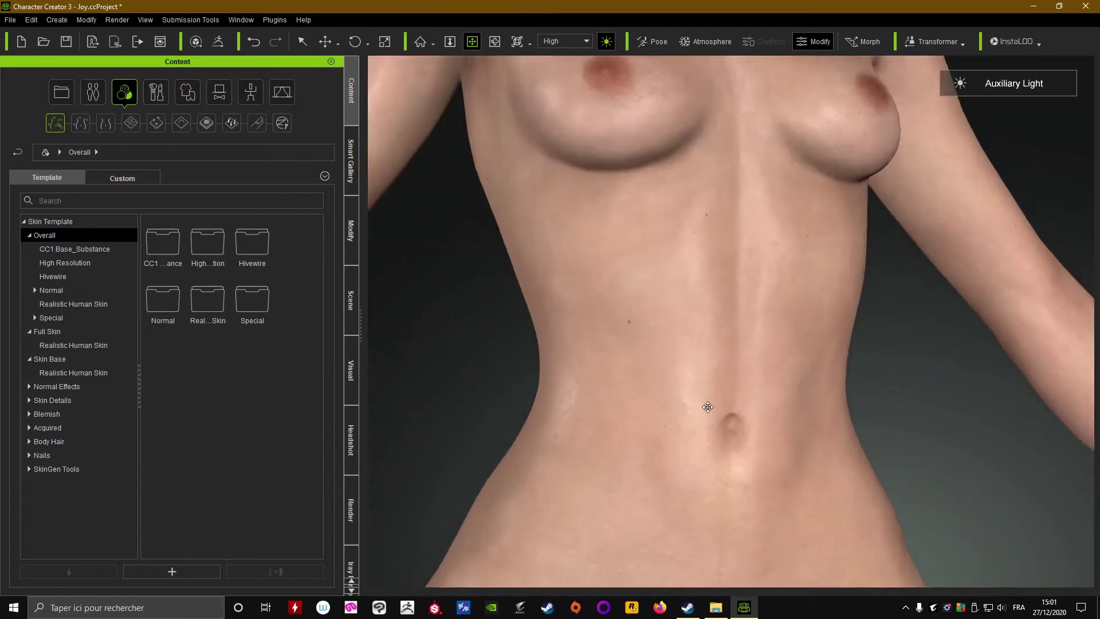
middle_click_drag(630, 161, 668, 336)
middle_click_drag(688, 293, 667, 498)
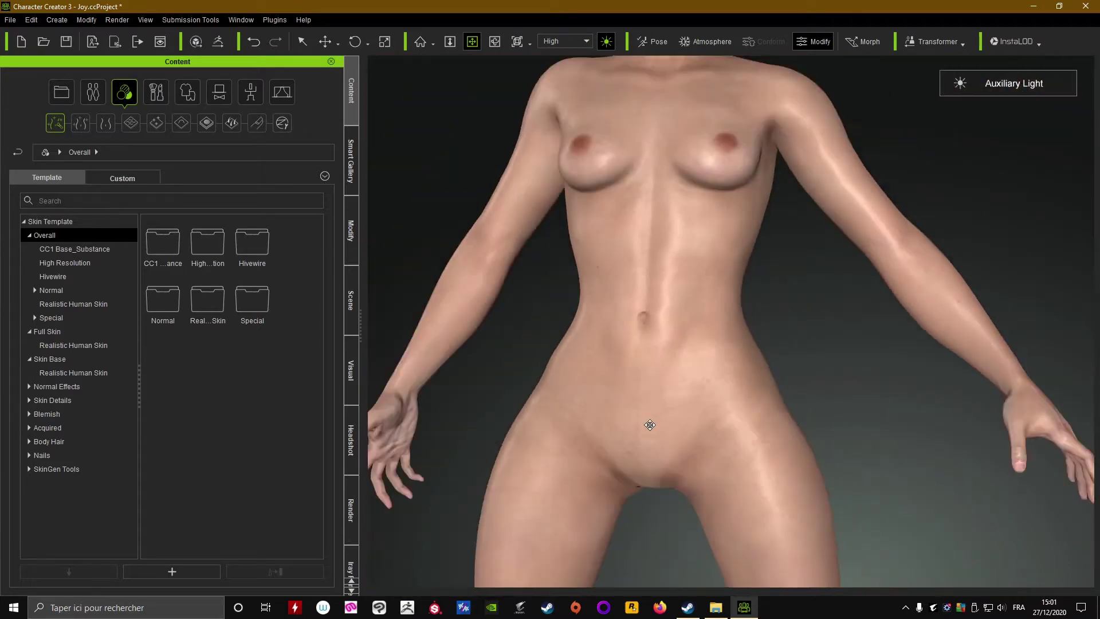
- Examine the skin of the avatar's hand and wrist up close, comparing it with the auxiliary light off and on
left_click_drag(650, 424, 761, 383)
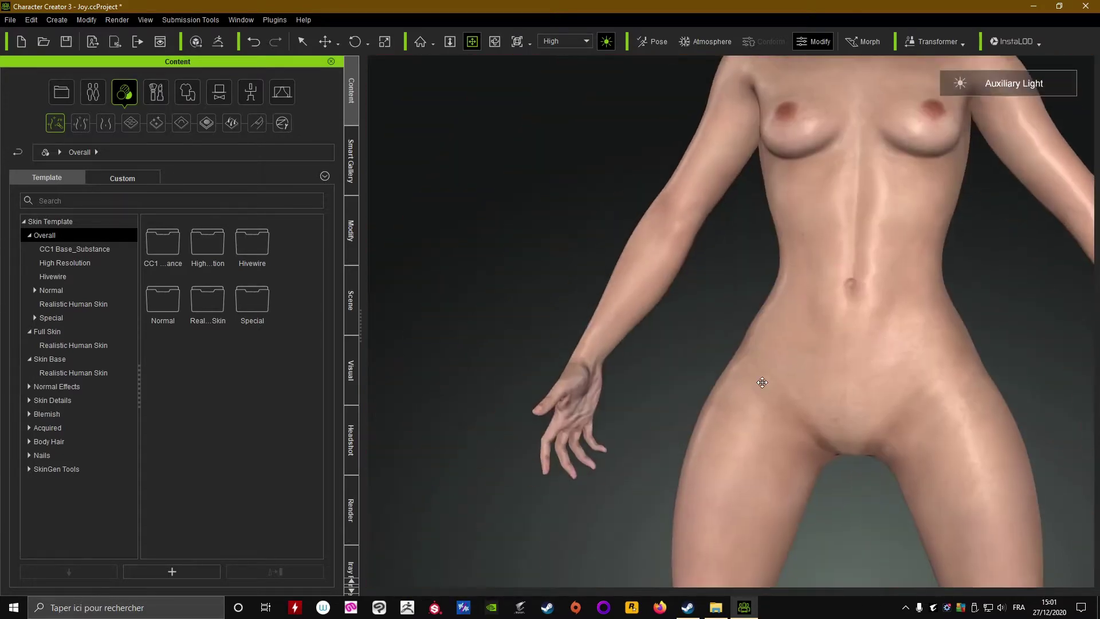
scroll(761, 383, "up", 3)
left_click_drag(624, 493, 752, 421)
scroll(751, 421, "up", 3)
right_click_drag(751, 421, 547, 453)
left_click_drag(802, 439, 734, 442)
scroll(735, 444, "up", 3)
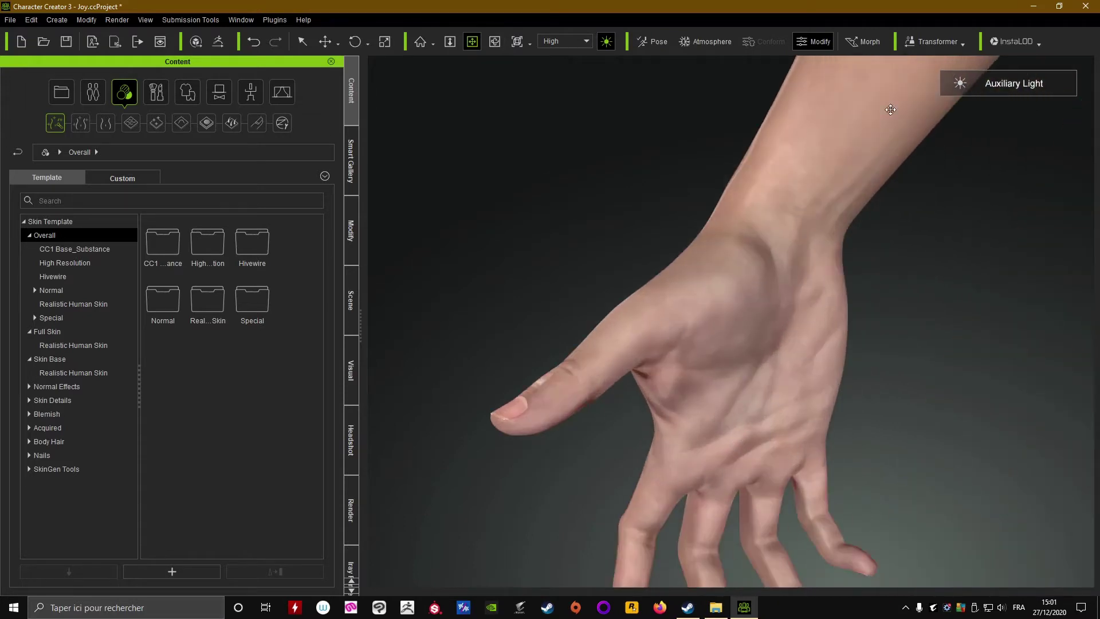
left_click(606, 44)
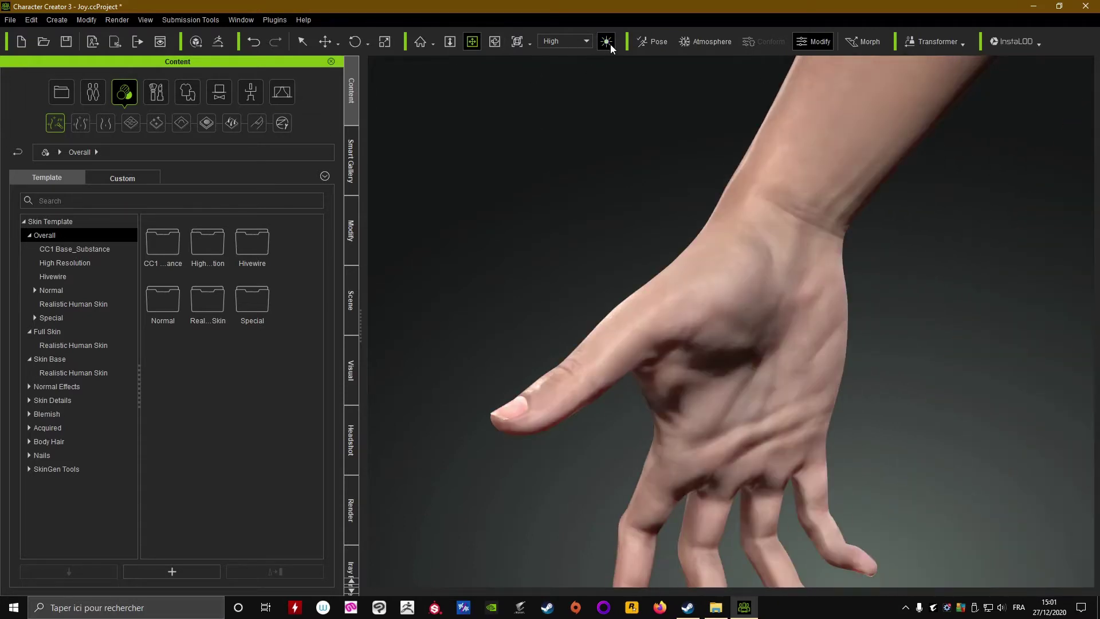
left_click(611, 48)
scroll(698, 486, "down", 5)
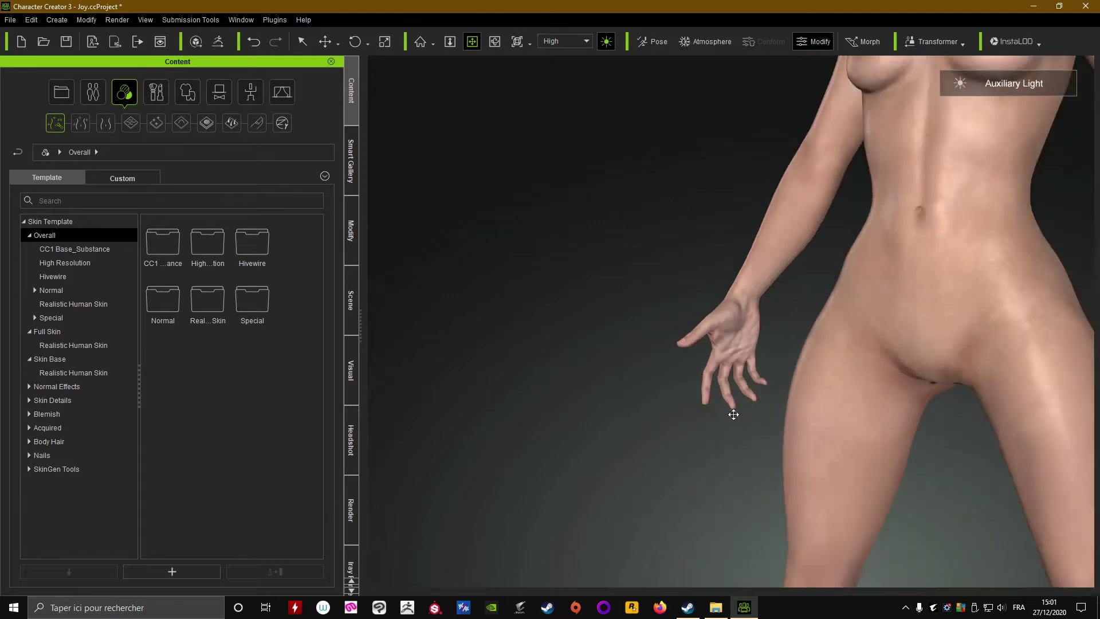
- Examine the skin on the avatar's arm, the side of the body, and the lips, nose and eyes up close
right_click_drag(731, 415, 1072, 482)
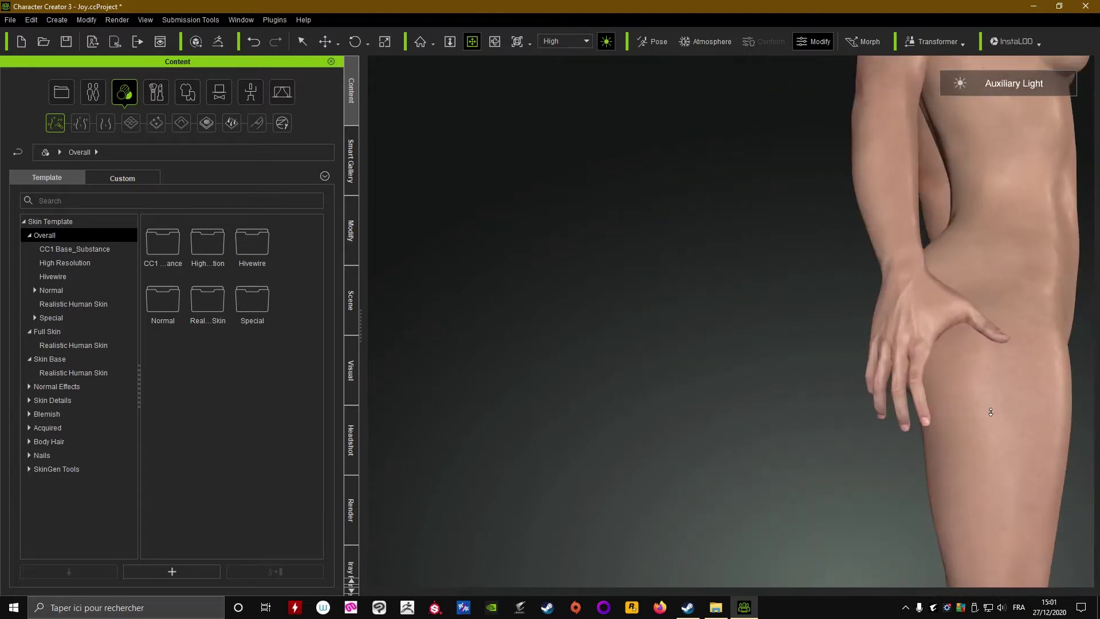
scroll(992, 410, "up", 3)
left_click_drag(1003, 353, 775, 383)
scroll(798, 405, "down", 2)
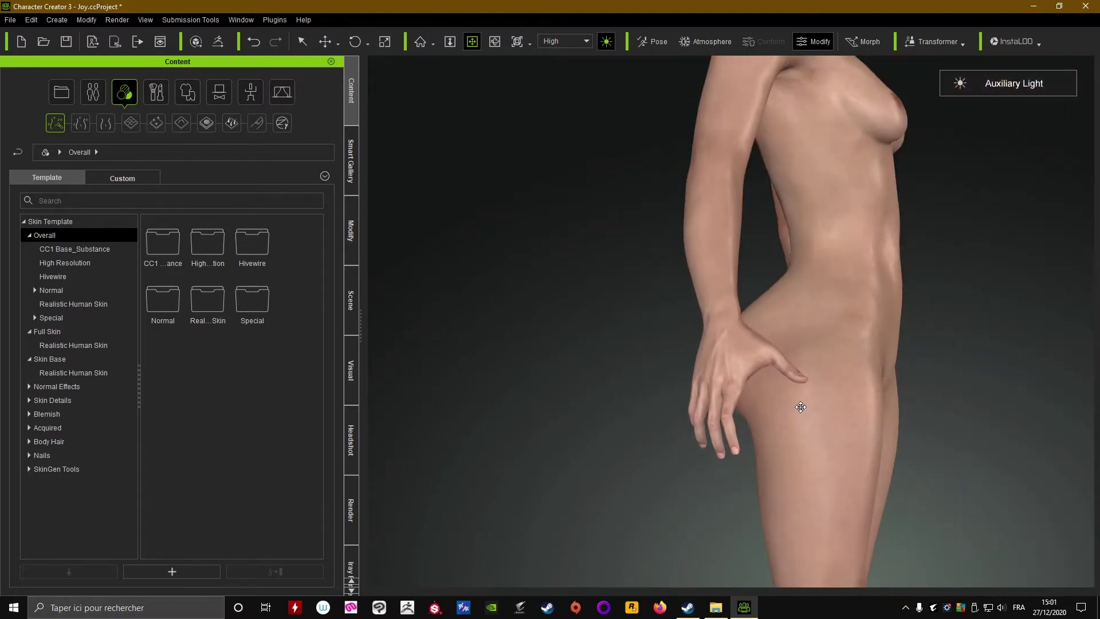
left_click_drag(816, 328, 678, 428)
right_click_drag(679, 428, 552, 286)
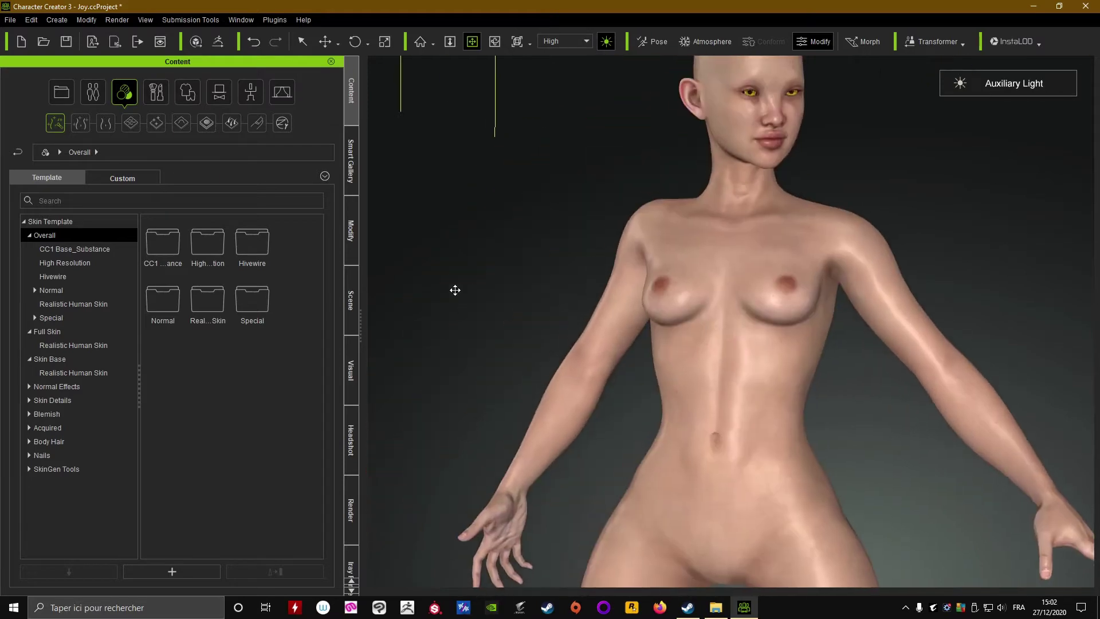
middle_click_drag(824, 179, 819, 212)
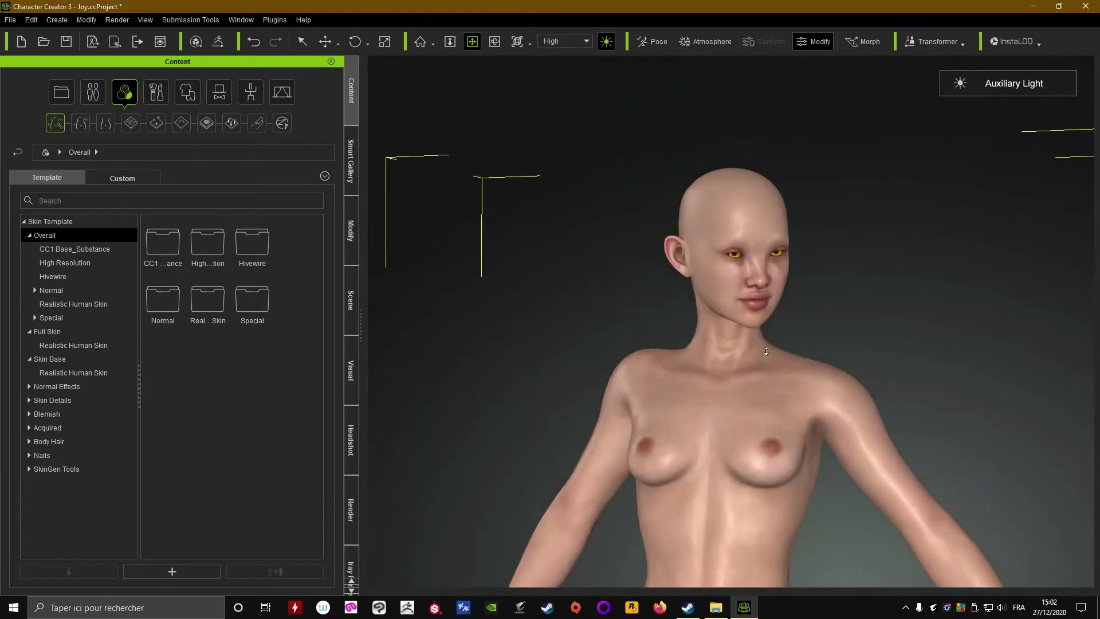
scroll(793, 332, "up", 8)
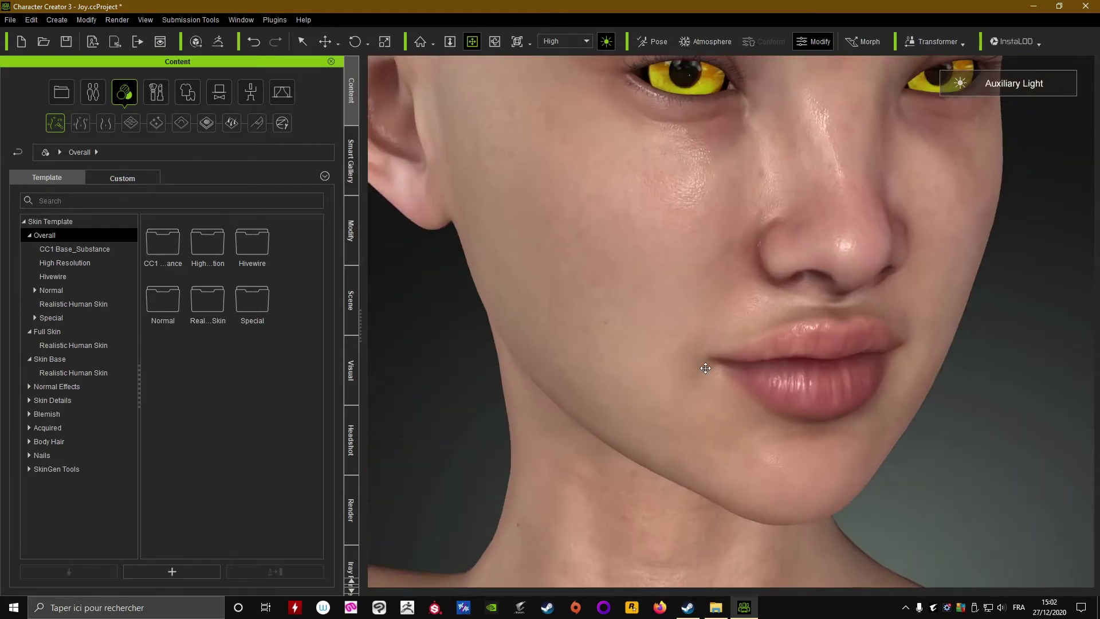
right_click_drag(705, 368, 680, 357)
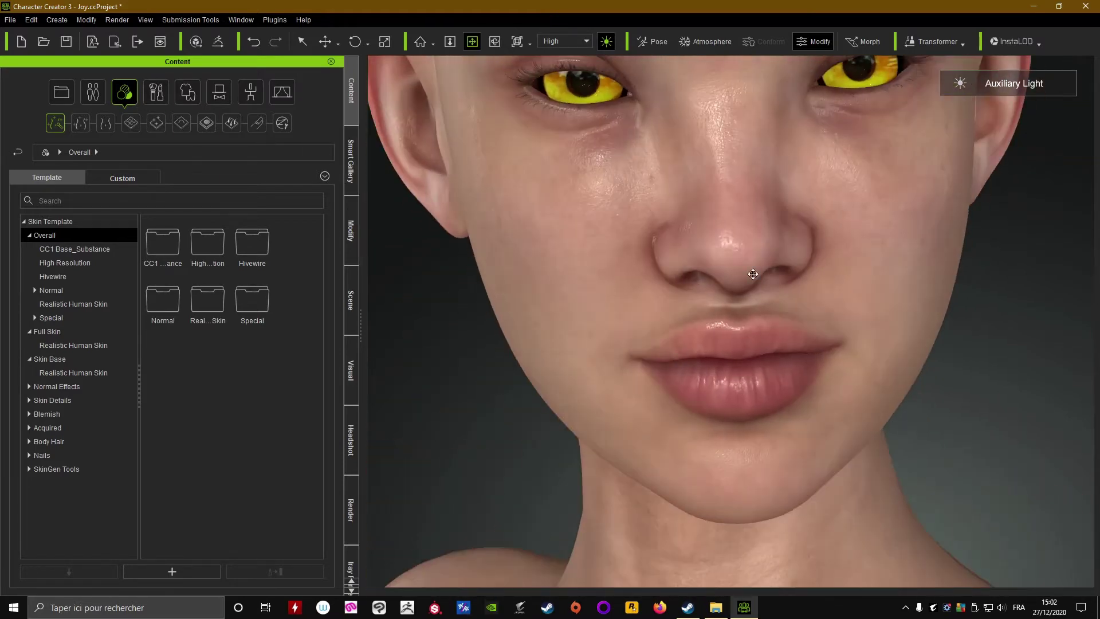
left_click_drag(753, 275, 744, 402)
right_click_drag(651, 299, 696, 232)
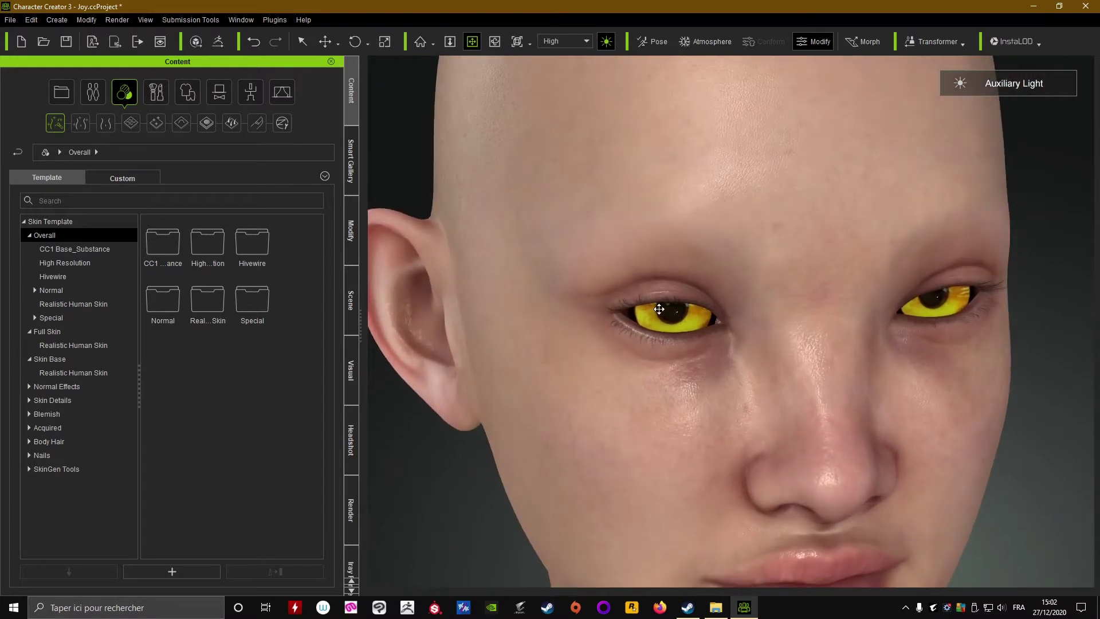
- Close the avatar's eyes in the avatar display settings and examine the eyelid skin and lashes
left_click(350, 231)
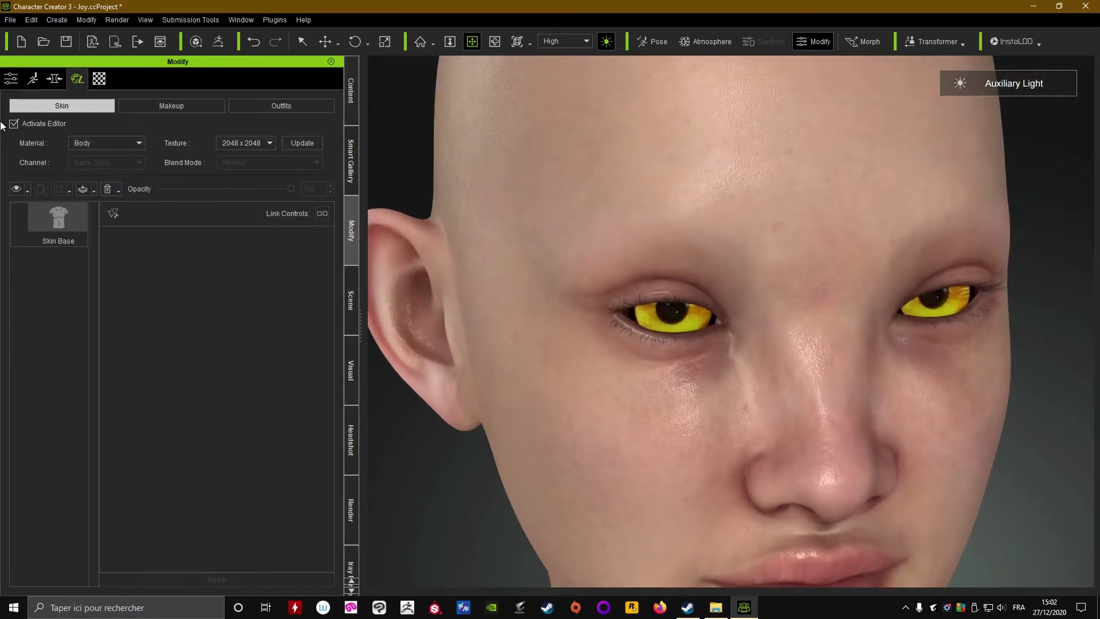
left_click(10, 79)
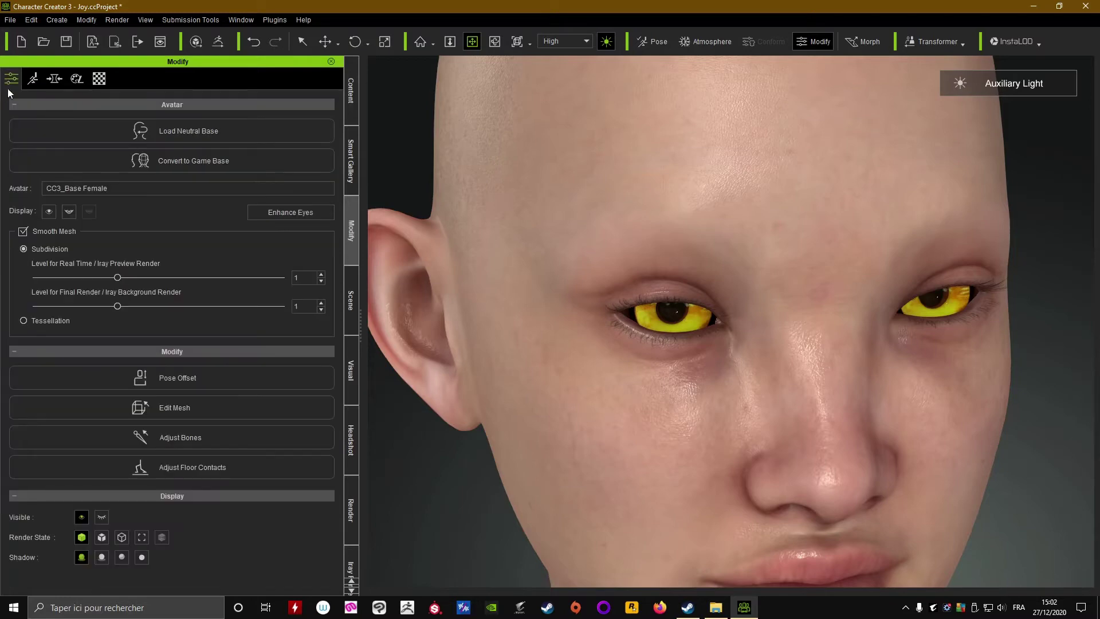
left_click(47, 214)
right_click_drag(755, 321, 515, 289)
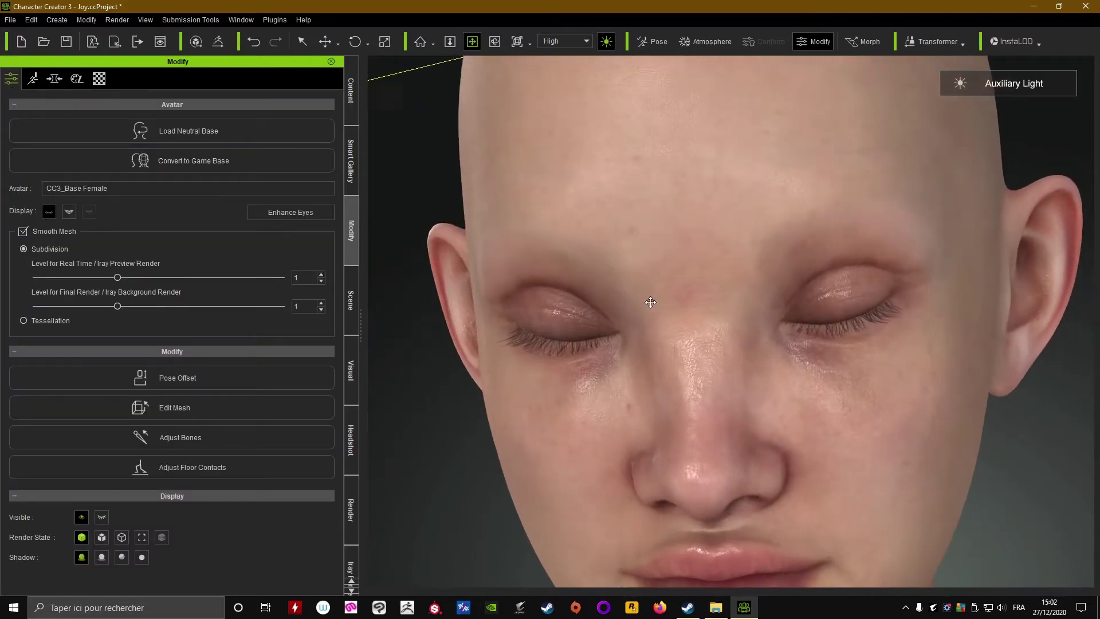
- Open the avatar's mouth to examine it from below, and restore the closed mouth and open eyes
left_click(68, 211)
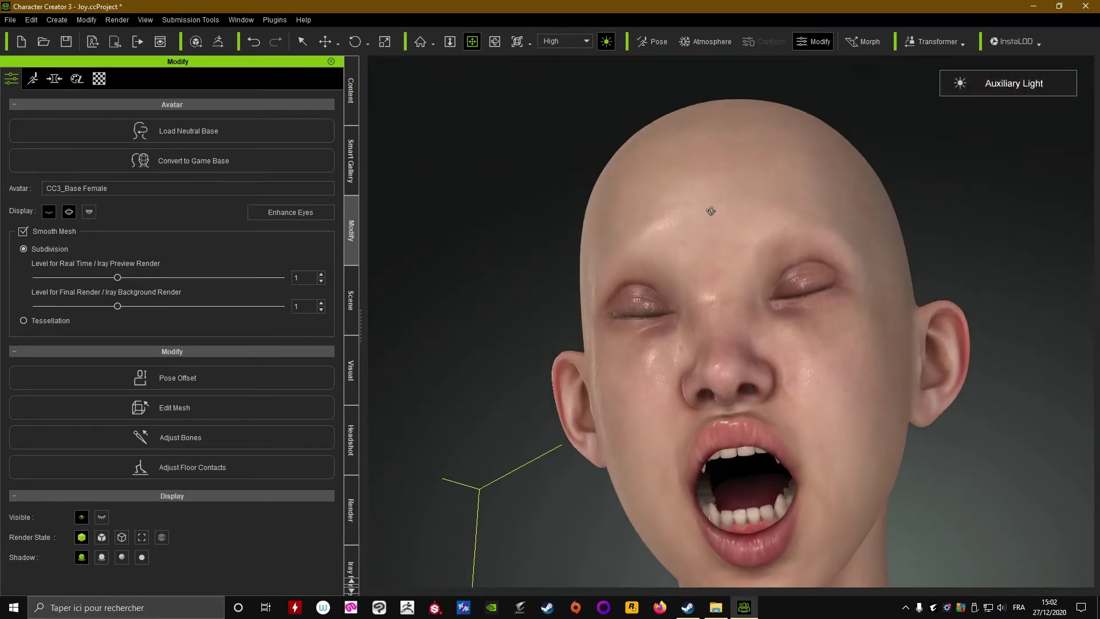
right_click_drag(711, 211, 741, 400)
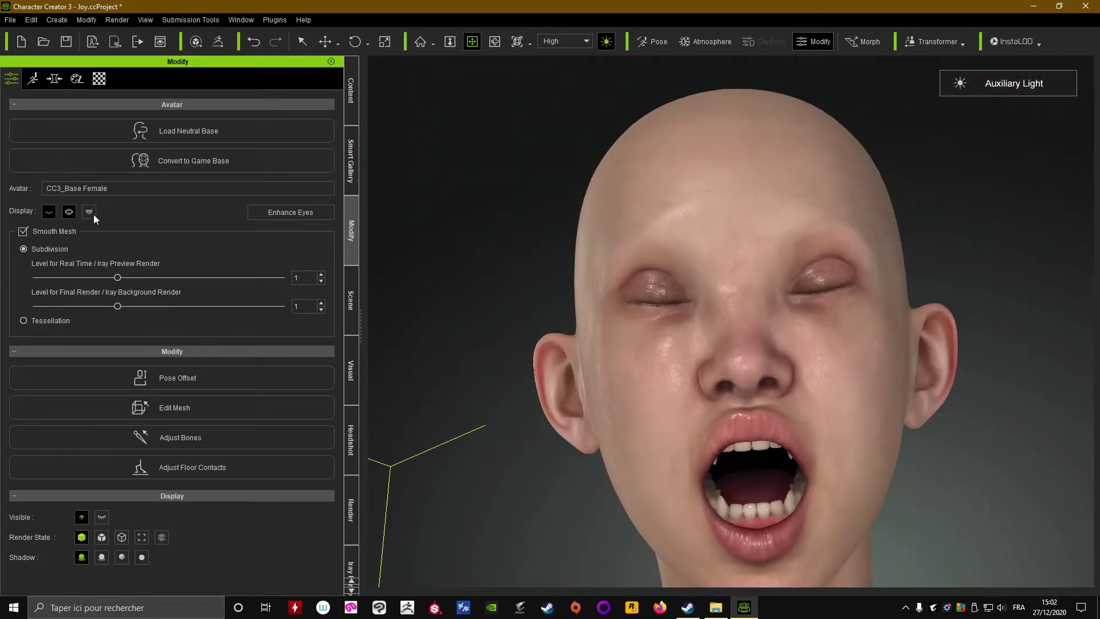
left_click(65, 214)
left_click(54, 214)
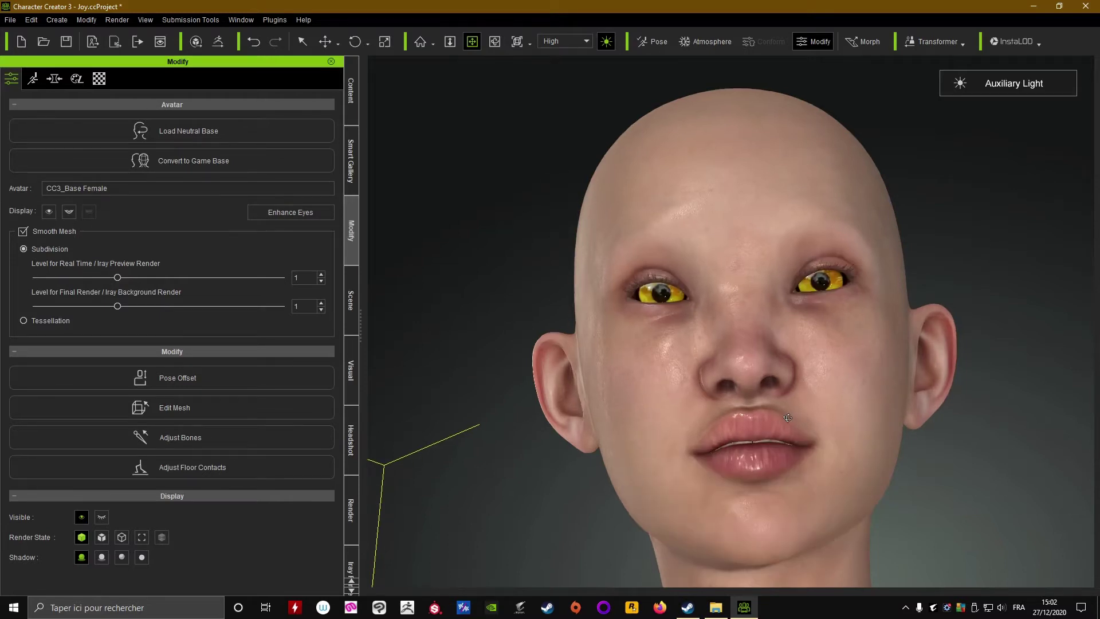
scroll(791, 427, "up", 5)
scroll(792, 429, "down", 5)
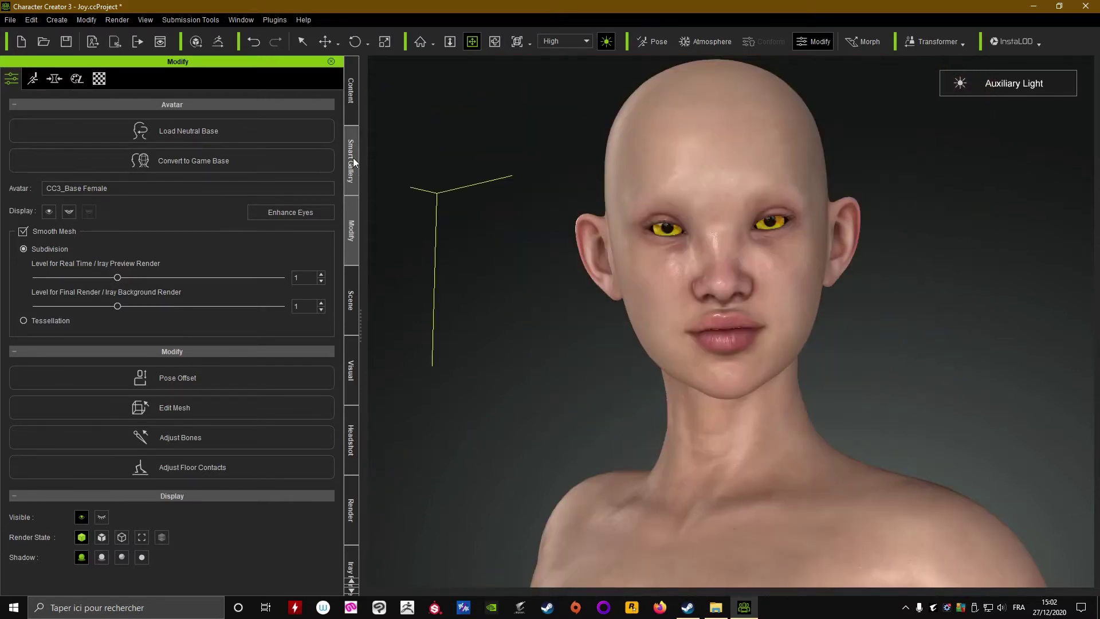
- Select the Skin Base layer of the Head material in the skin editor and bring up its Color ID - Black - Head settings
left_click(76, 79)
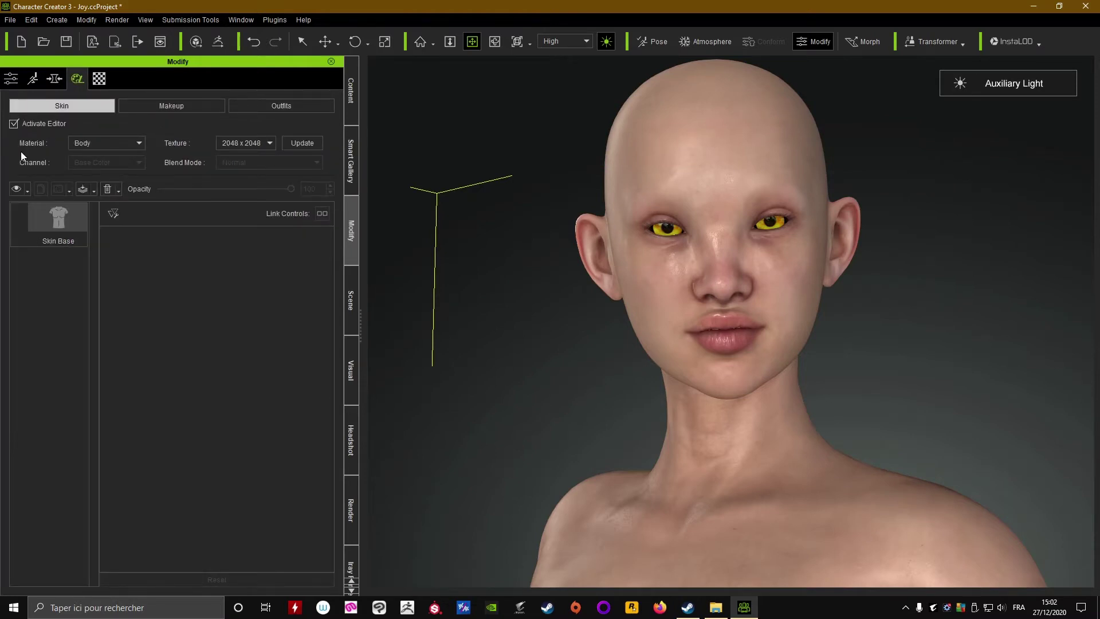
left_click(39, 236)
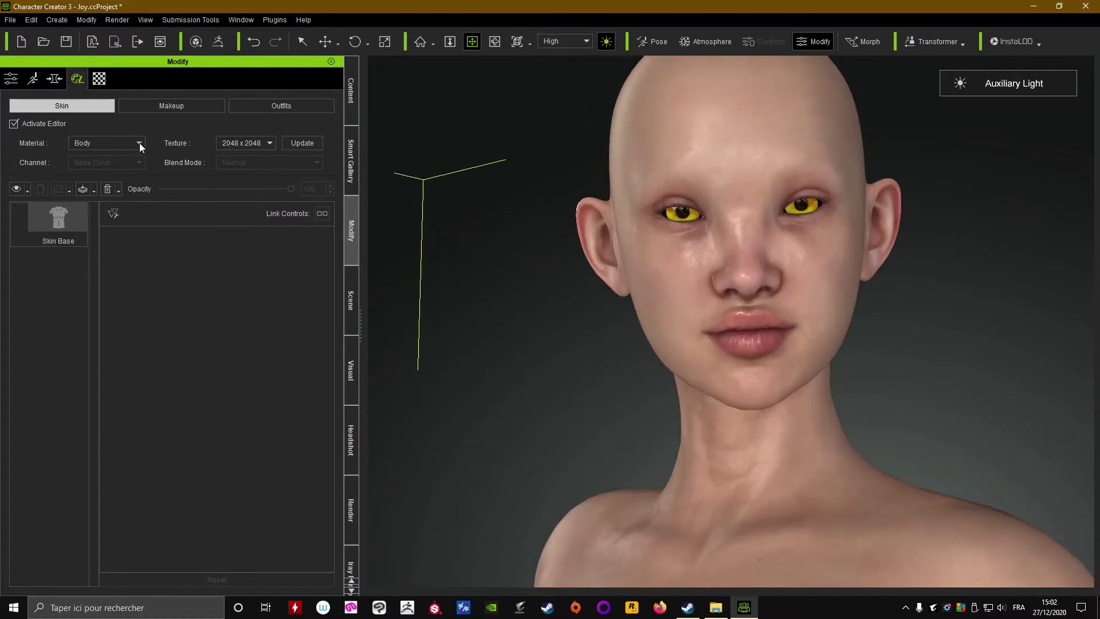
left_click(139, 142)
left_click(76, 153)
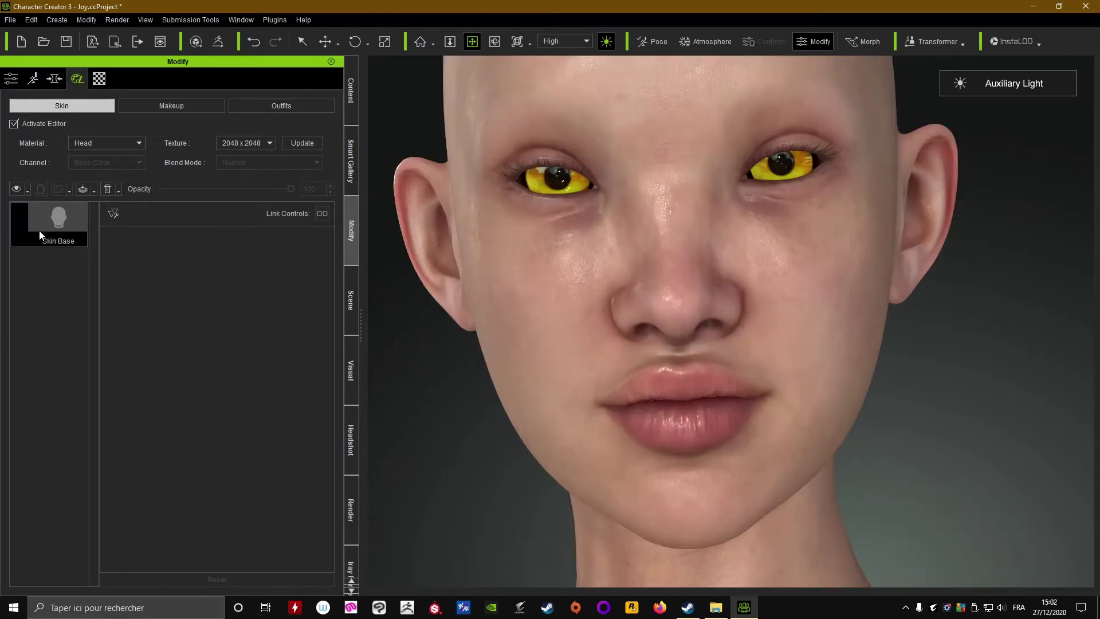
left_click(40, 234)
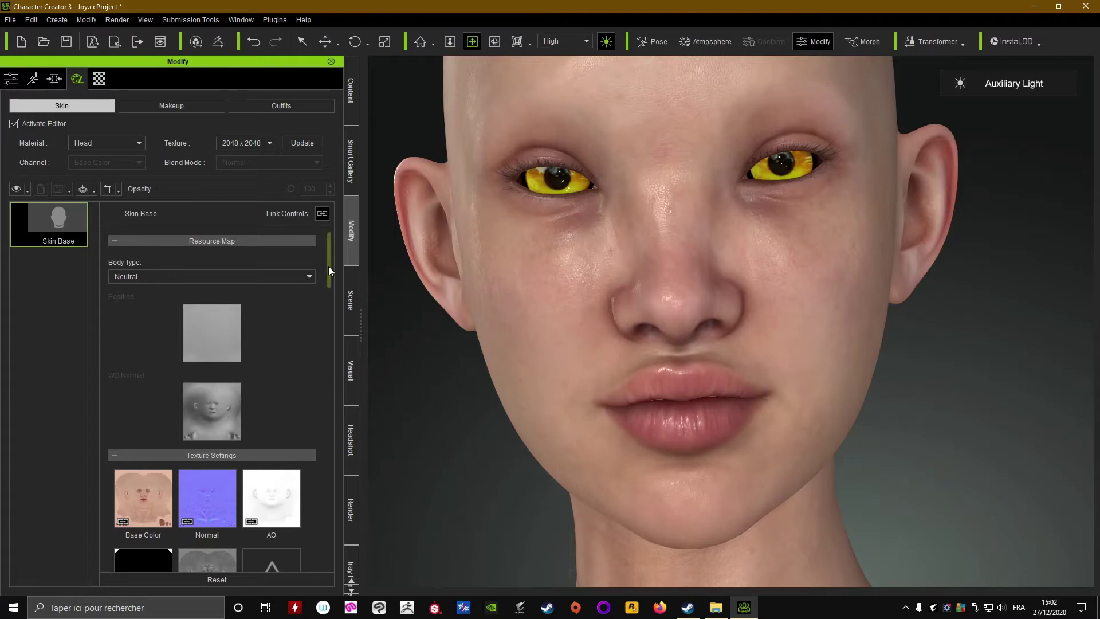
left_click_drag(326, 274, 326, 365)
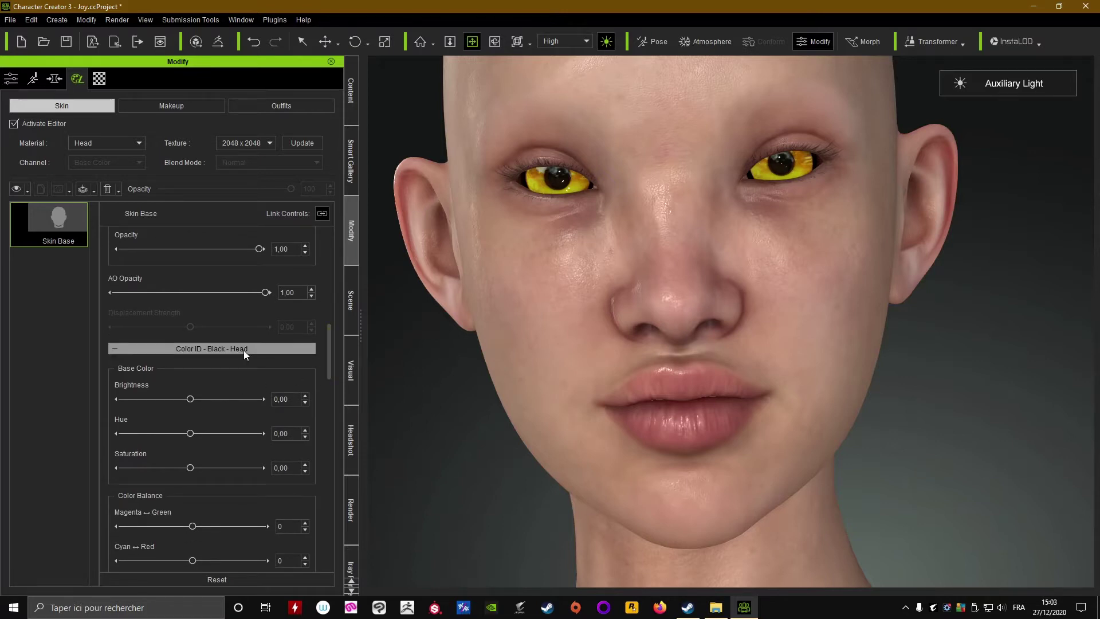
left_click_drag(328, 352, 335, 359)
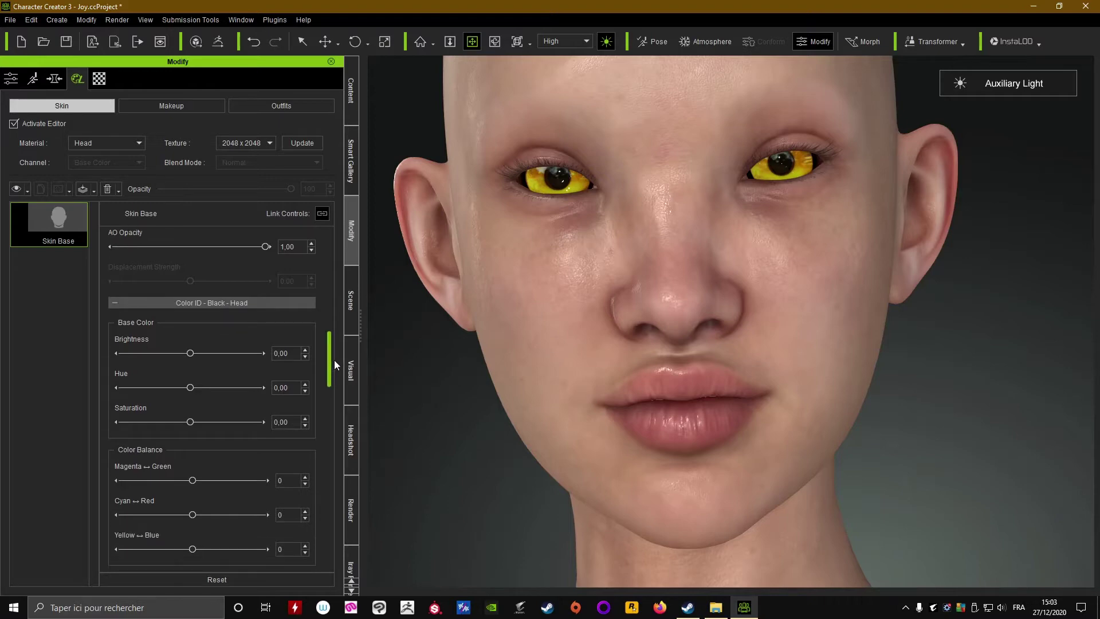
right_click_drag(496, 319, 477, 335)
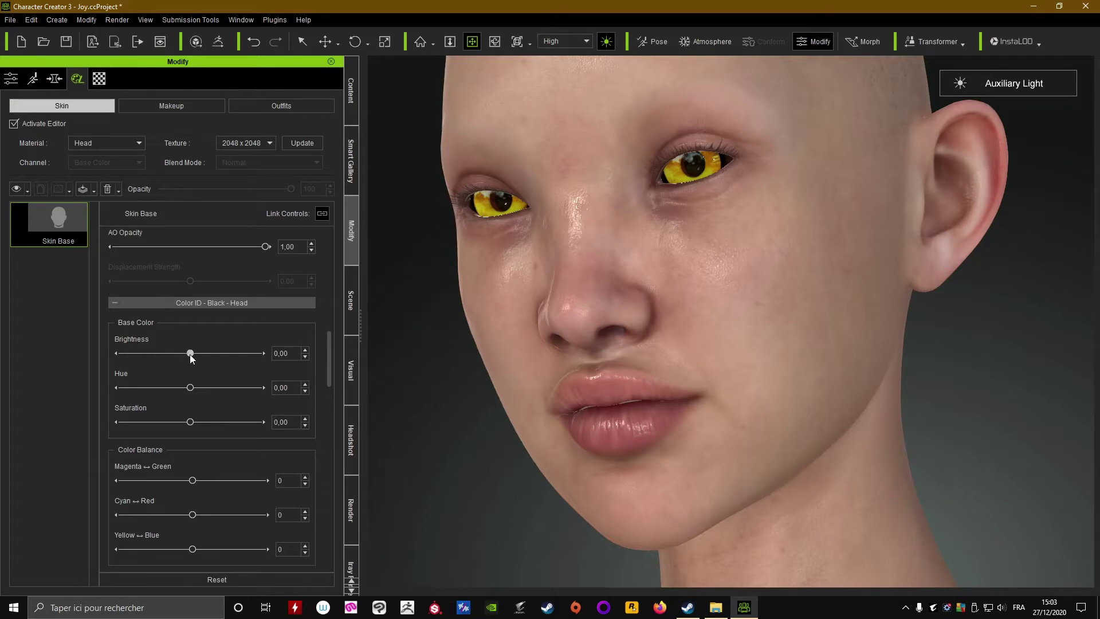
- Raise the head's base color brightness to 0.14 and check the face and neck
left_click_drag(193, 353, 200, 356)
scroll(692, 395, "down", 10)
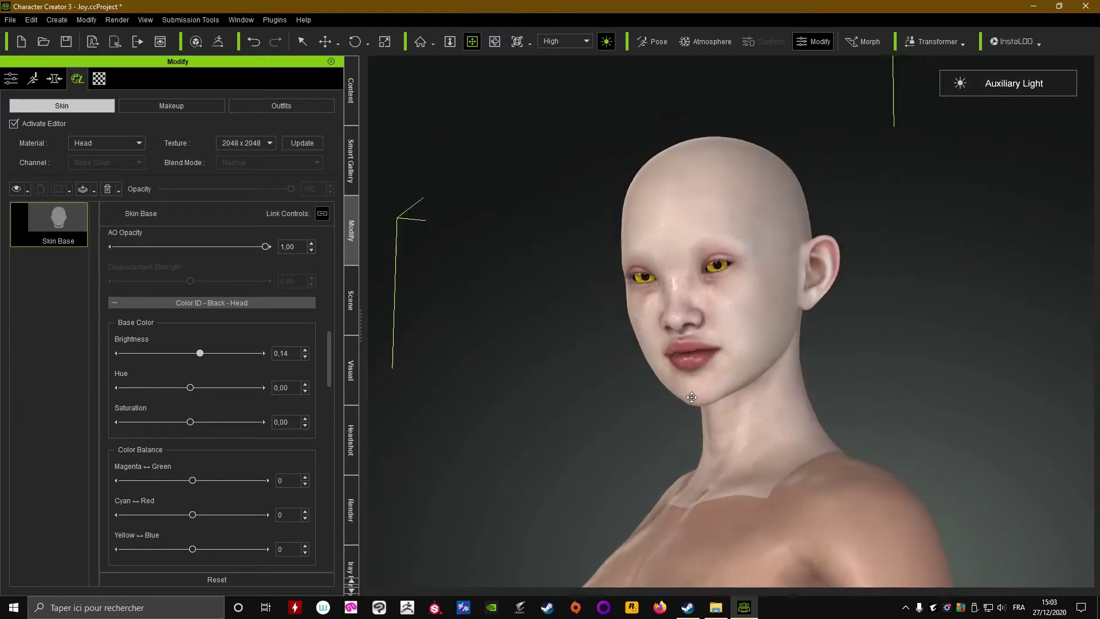
scroll(706, 365, "up", 5)
right_click_drag(703, 365, 466, 400)
scroll(712, 372, "up", 3)
- Set the head's base color brightness to 0.10 and check the head against the body's skin tone
double_click(291, 355)
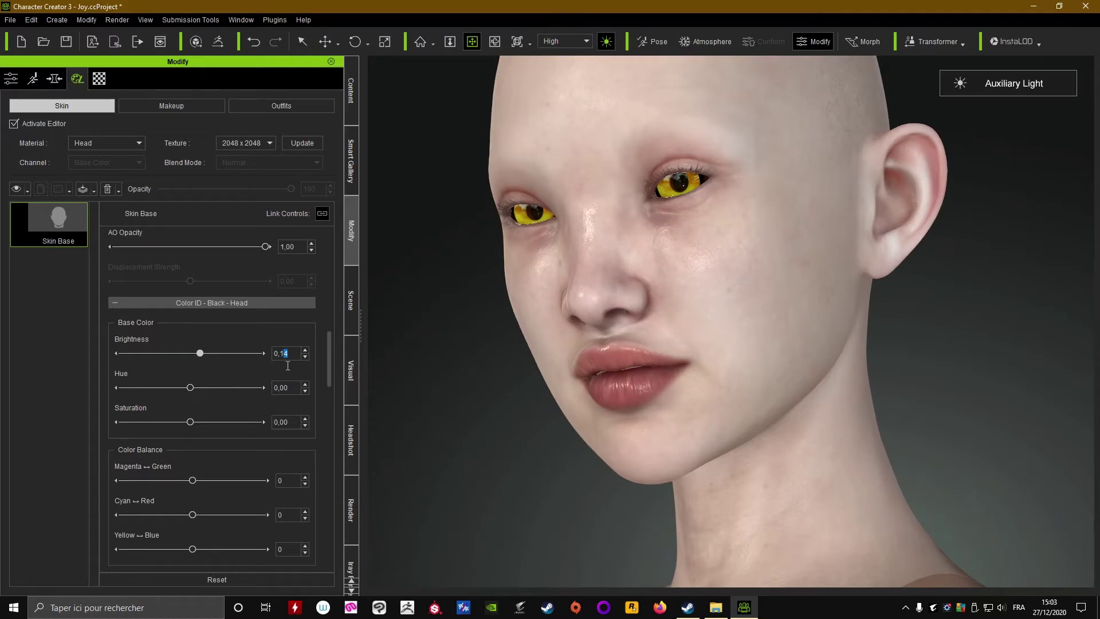
left_click_drag(288, 365, 285, 368)
type("10")
key("Return")
scroll(654, 413, "down", 3)
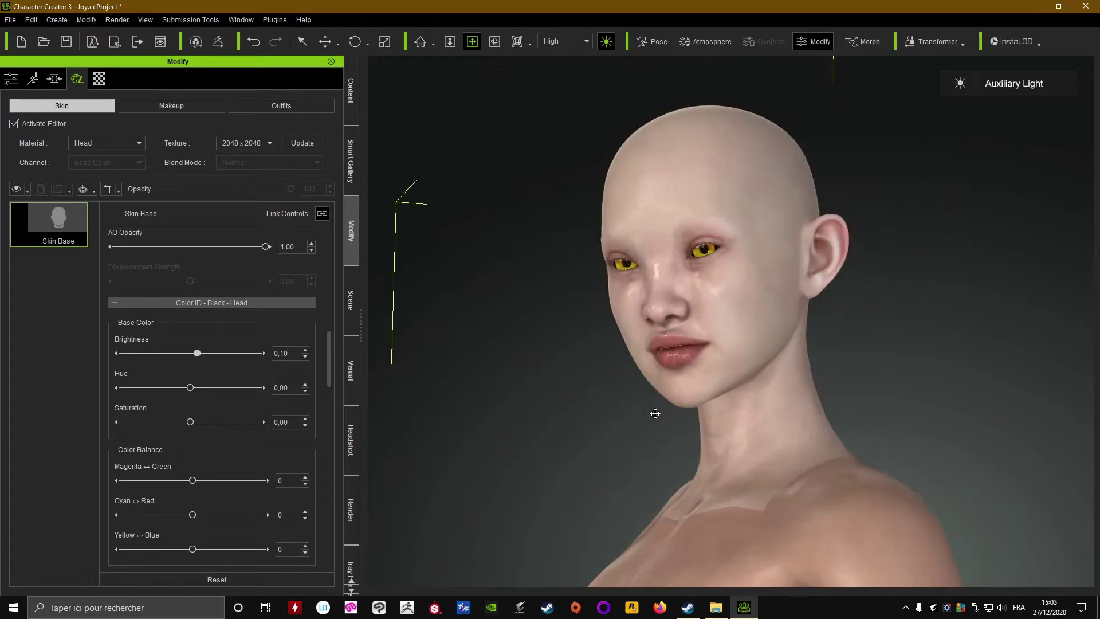
scroll(739, 332, "down", 1)
right_click_drag(636, 323, 662, 355)
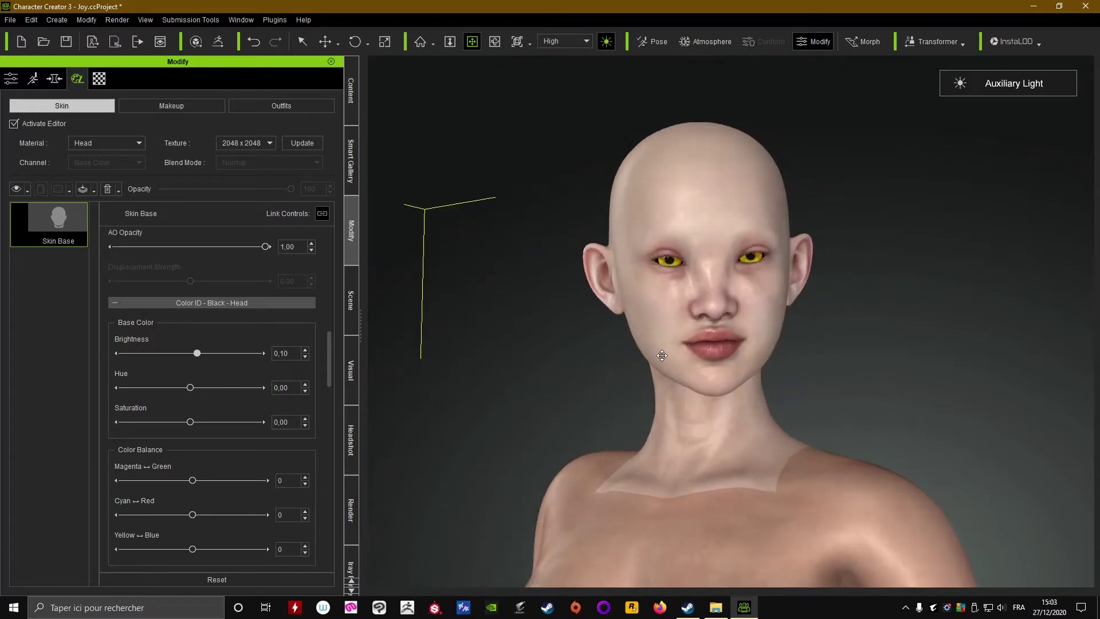
- Try a base color saturation of 0.32 on the head, and reset its saturation and hue to 0
scroll(662, 355, "up", 3)
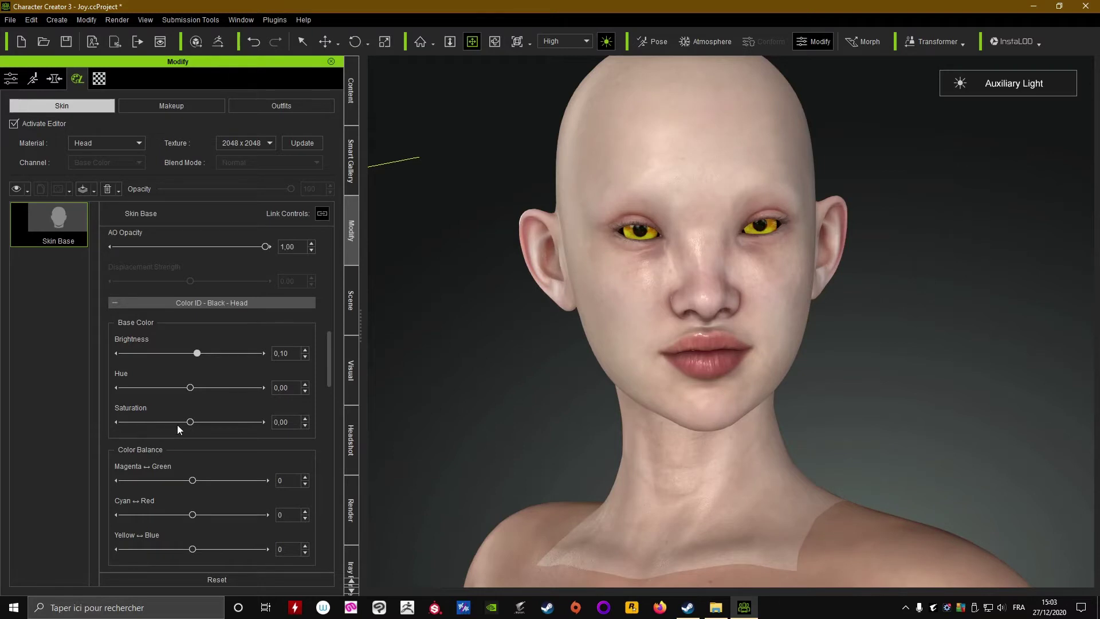
mouse_move(201, 425)
left_mouse_down()
mouse_move(243, 428)
mouse_move(152, 429)
mouse_move(209, 429)
left_mouse_up()
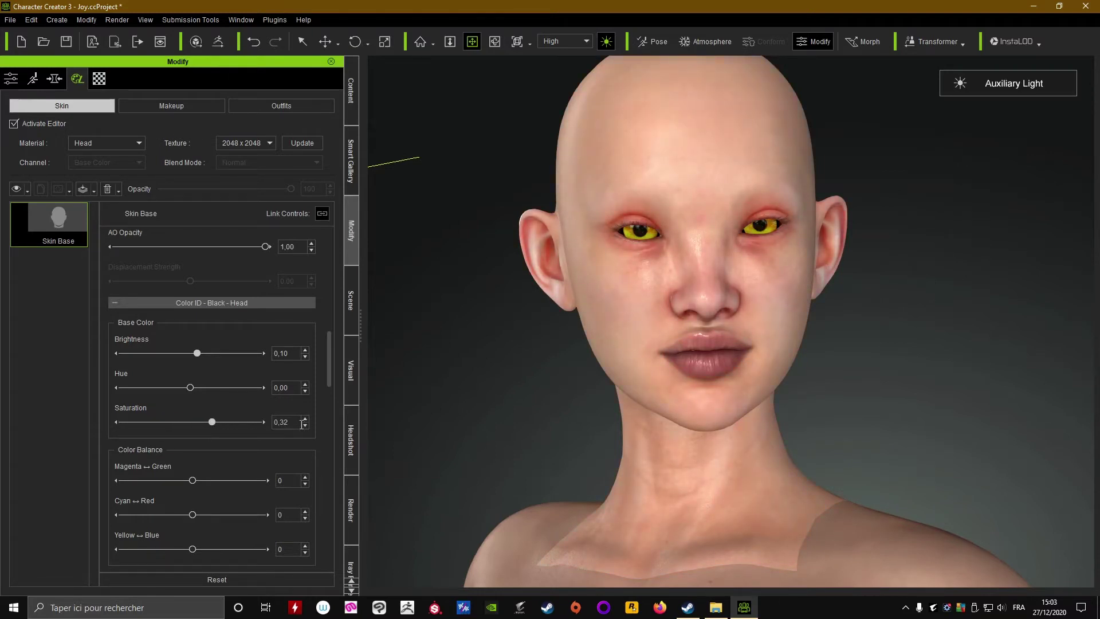
left_click_drag(303, 424, 256, 422)
key("Return")
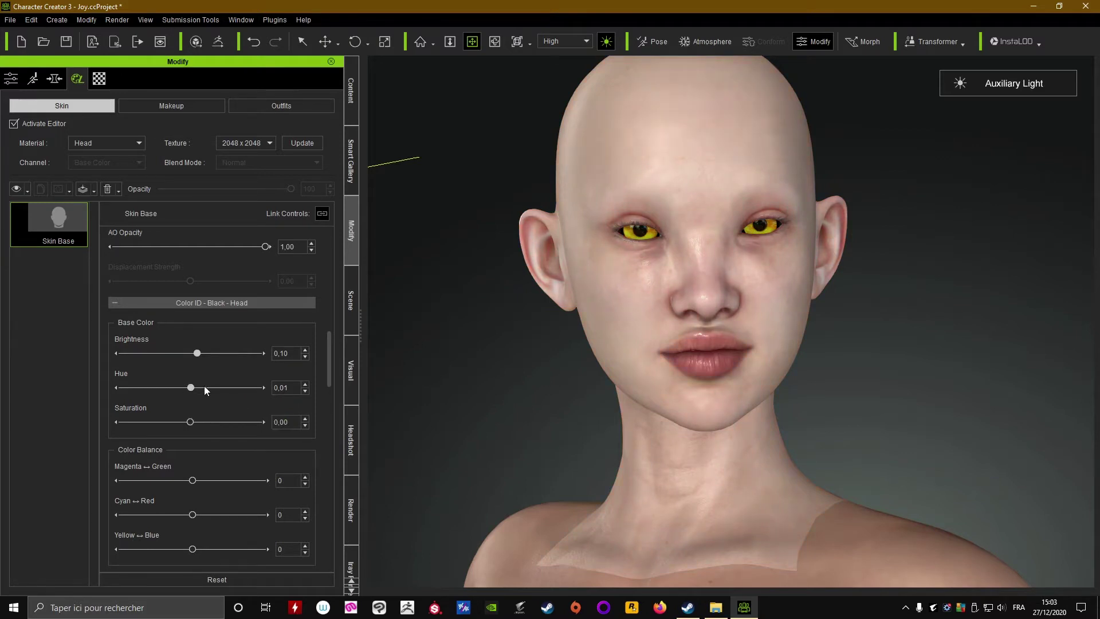
left_click_drag(205, 387, 263, 387)
type("0")
key("Return")
- Try a slight Cyan–Red color balance shift on the head and set it back to 0
left_click_drag(328, 365, 331, 394)
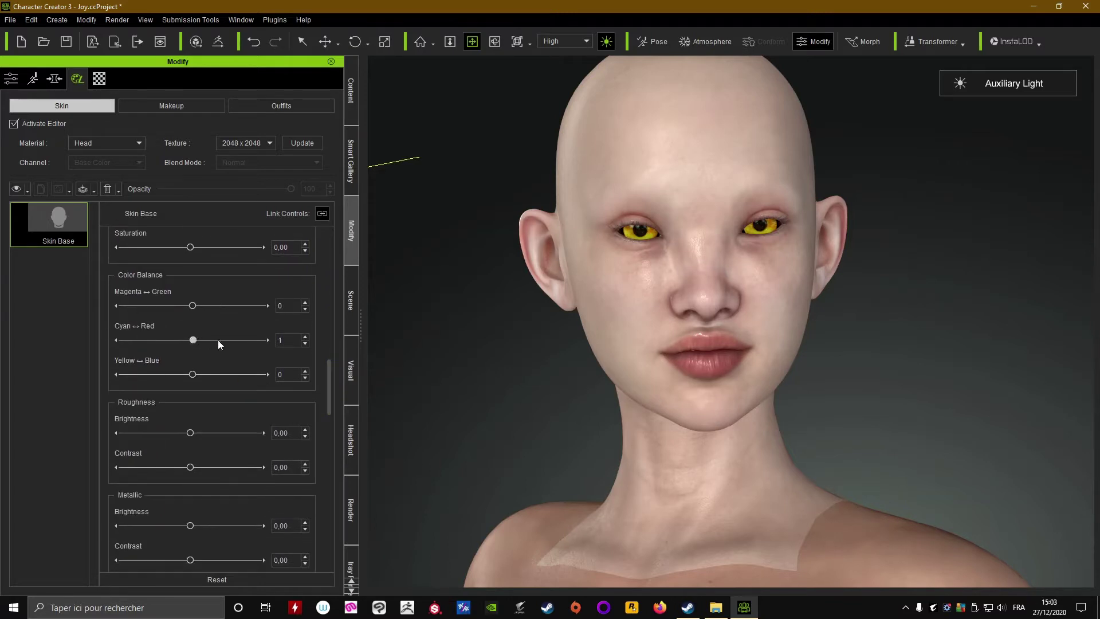
left_click_drag(217, 344, 184, 342)
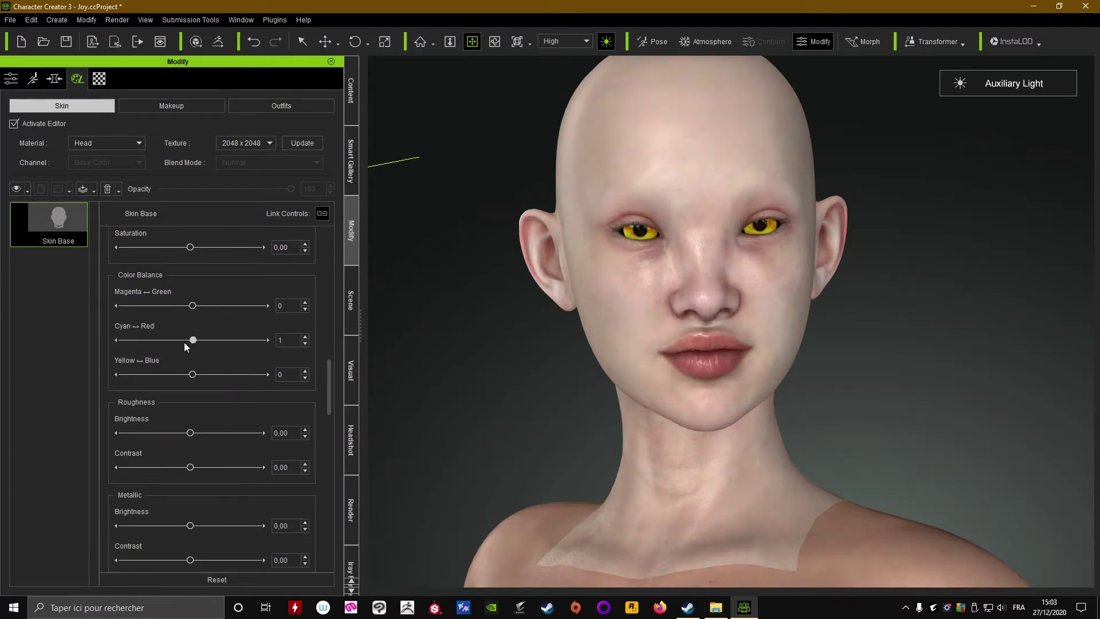
left_click(292, 346)
type("0")
key("Return")
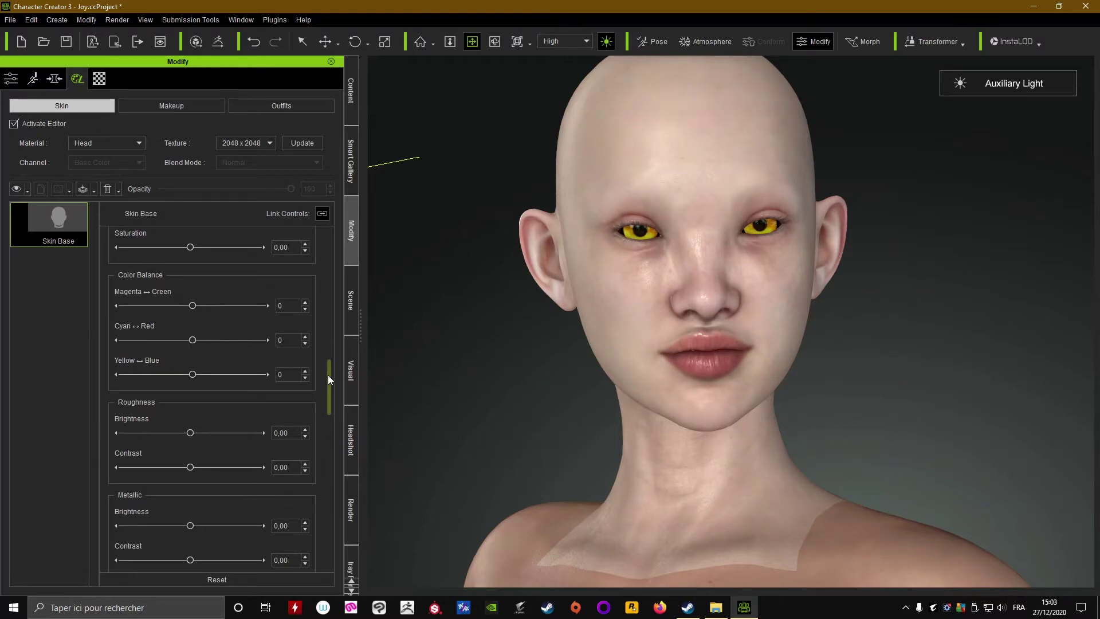
- Try a normal strength of 0.44 in the head's Global Settings and restore it to 0.50
scroll(669, 329, "up", 2)
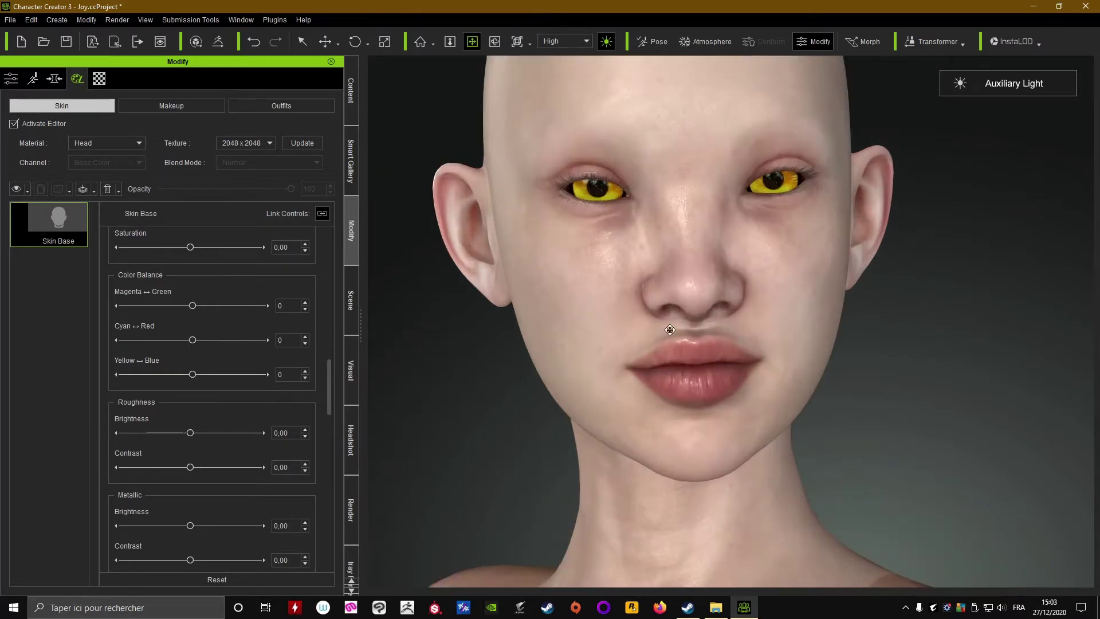
right_click_drag(669, 329, 580, 347)
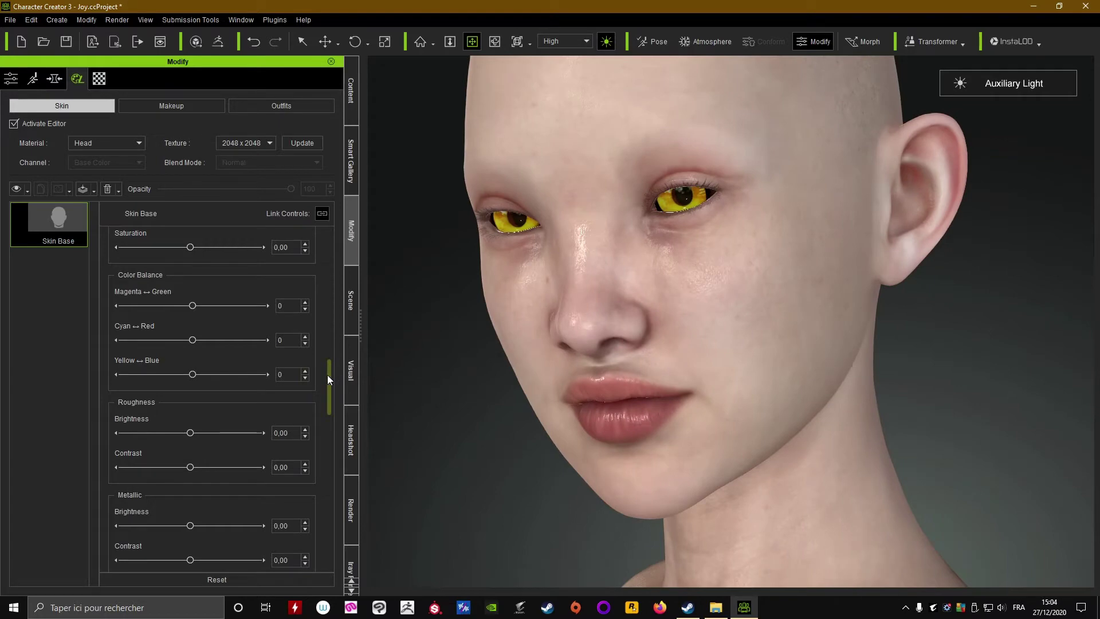
left_click_drag(331, 377, 352, 322)
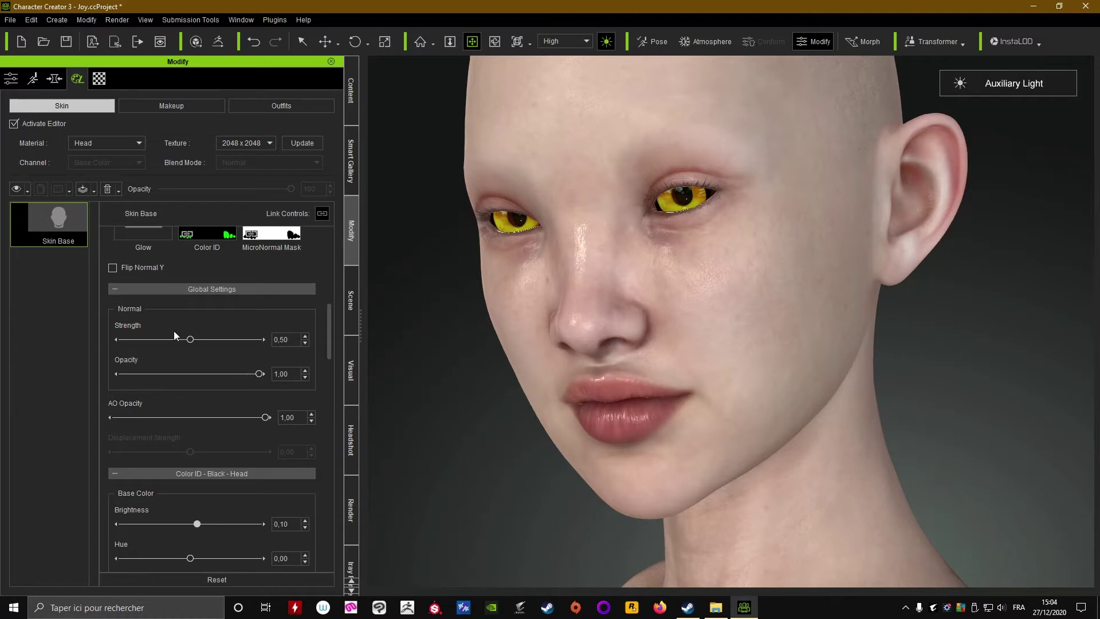
mouse_move(190, 338)
left_mouse_down()
mouse_move(125, 344)
mouse_move(239, 346)
mouse_move(183, 343)
left_mouse_up()
mouse_move(328, 340)
left_mouse_down()
mouse_move(335, 274)
mouse_move(328, 335)
left_mouse_up()
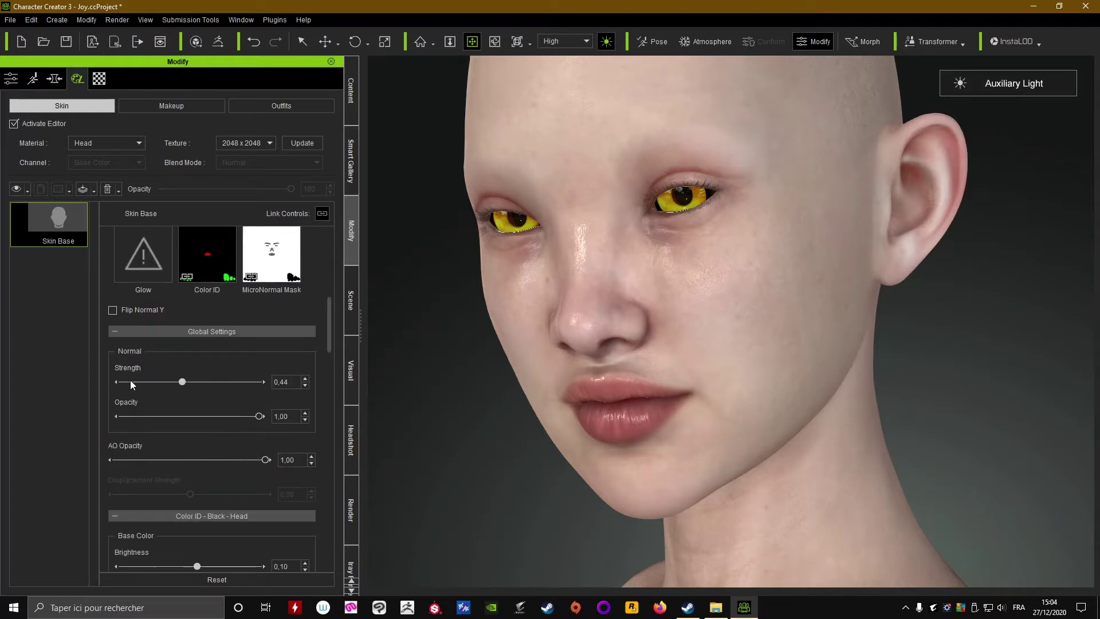
double_click(284, 383)
type("50")
key("Return")
- Raise the head's normal strength to 1.00 and examine the skin relief up close and at an angle
scroll(747, 388, "up", 5)
left_click_drag(747, 387, 779, 428)
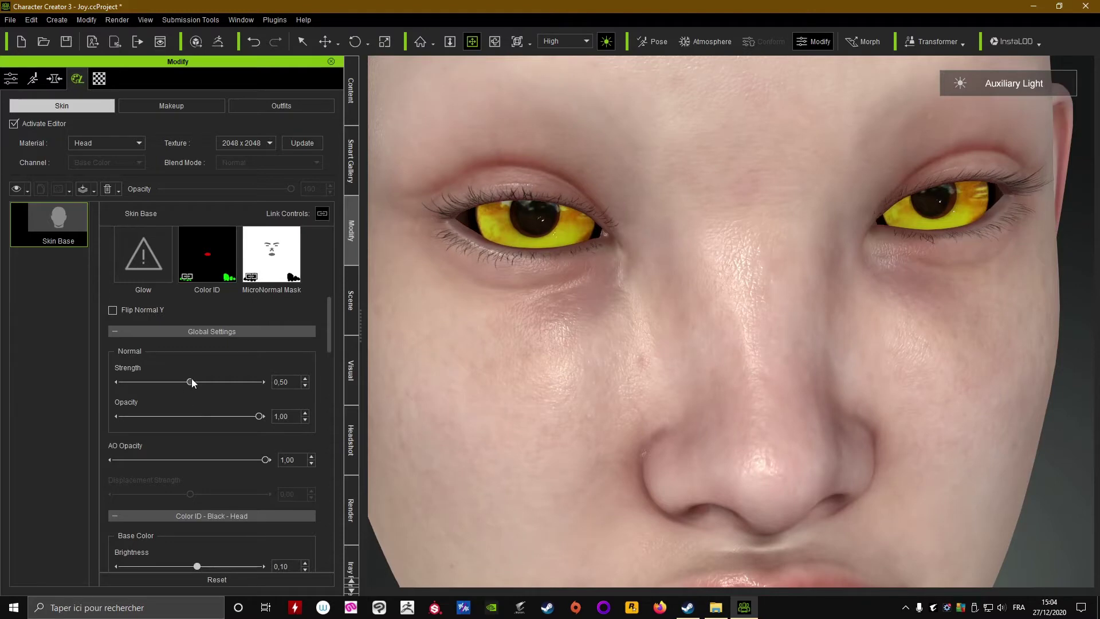
left_click_drag(192, 382, 269, 389)
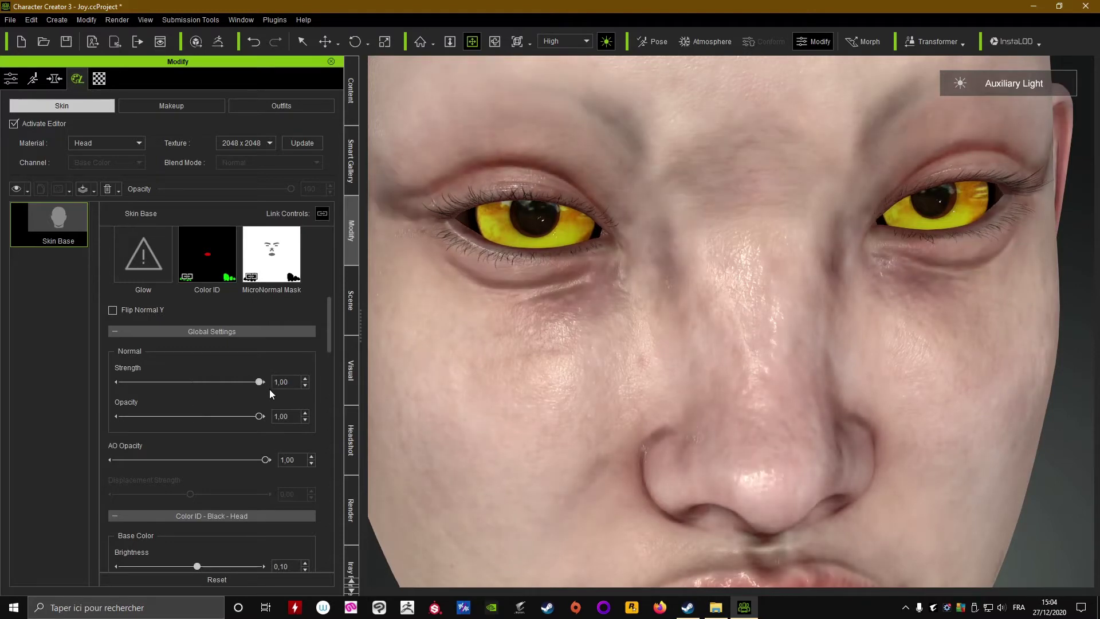
scroll(718, 384, "down", 5)
right_click_drag(718, 385, 567, 426)
scroll(714, 442, "up", 3)
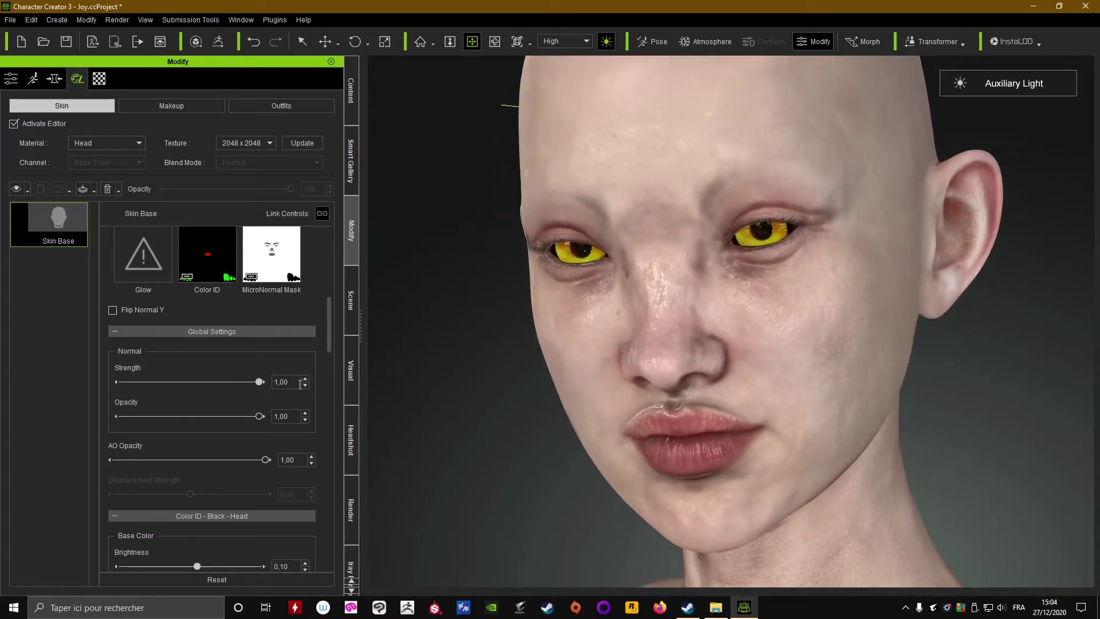
- Set the head's normal strength back to 0.50
left_click_drag(293, 384, 264, 401)
type("05")
key("BackSpace")
type(",5")
key("Return")
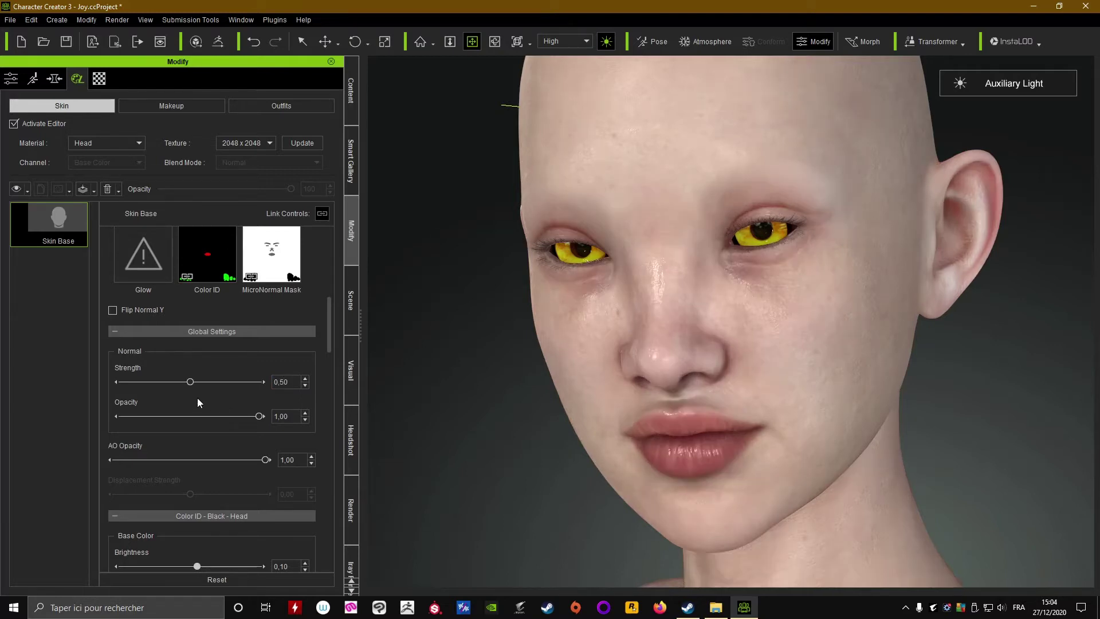
- Lower the head's normal strength to 0.00 and check the face from the front and side
left_click_drag(184, 381, 92, 392)
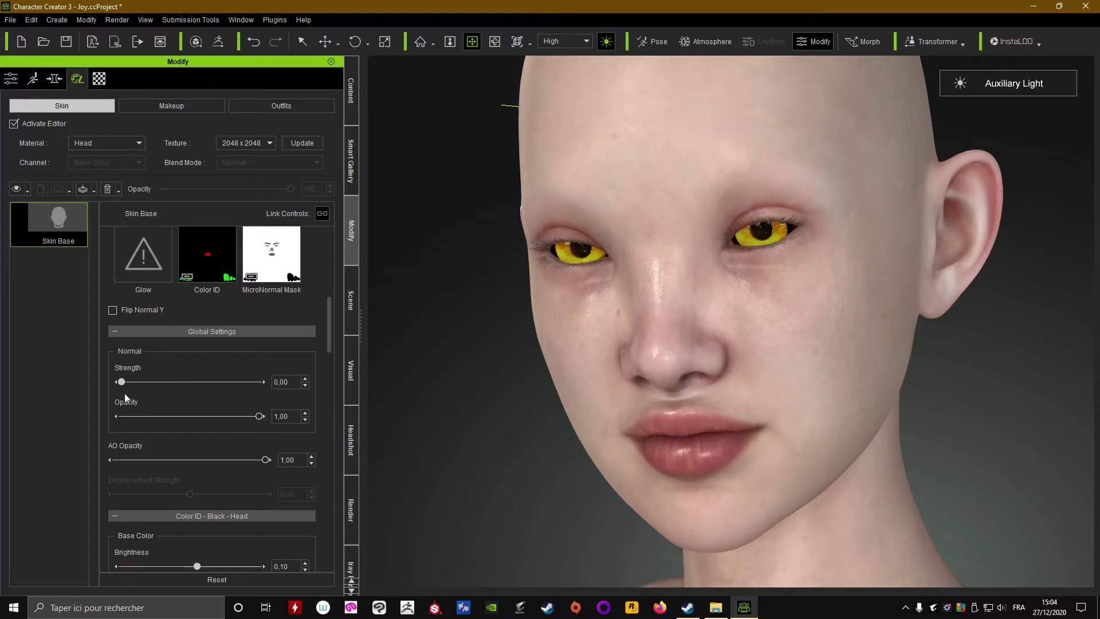
left_click_drag(165, 400, 79, 394)
scroll(644, 348, "down", 5)
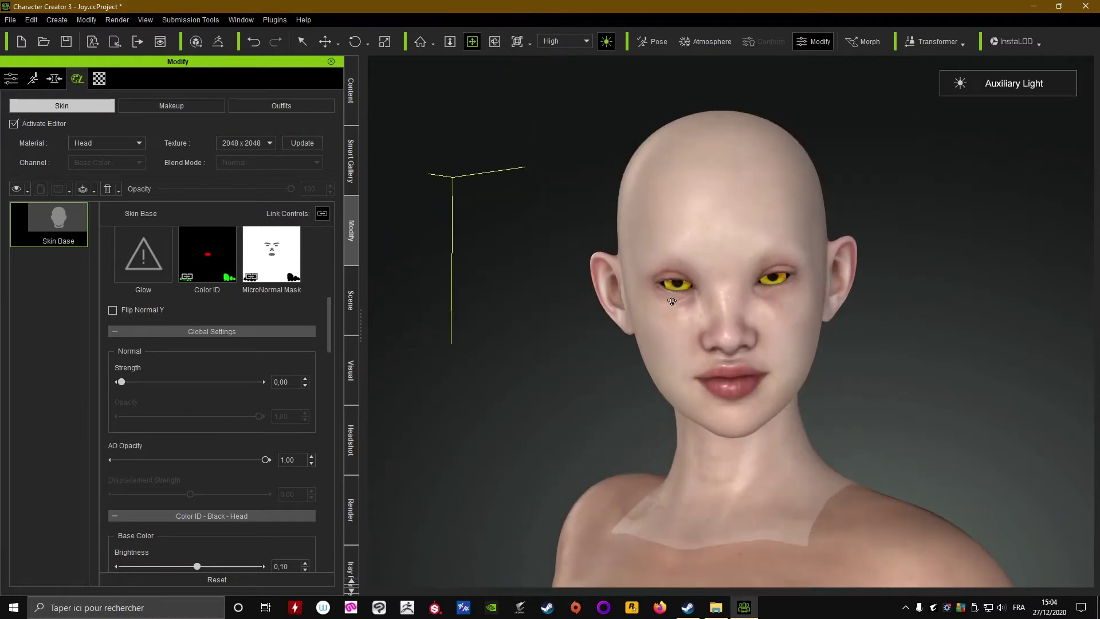
right_click_drag(630, 291, 489, 299)
scroll(658, 368, "up", 5)
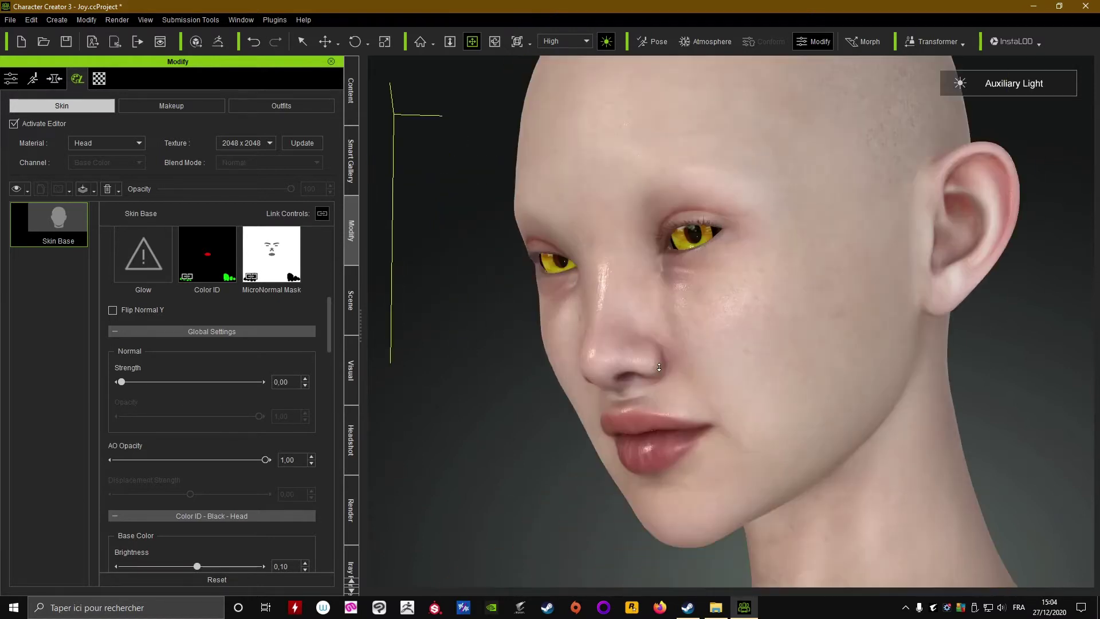
right_click_drag(667, 328, 352, 377)
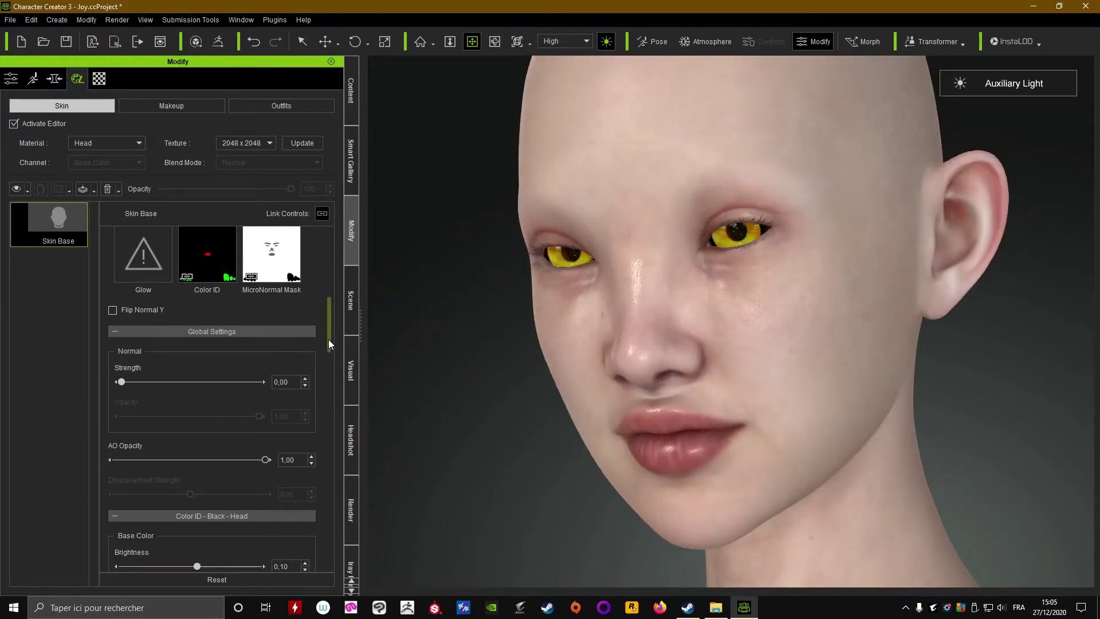
- Lower the head's roughness brightness to -0.51 and examine the shine on the face and neck
left_click_drag(329, 344, 316, 414)
mouse_move(190, 391)
left_mouse_down()
mouse_move(253, 394)
mouse_move(189, 396)
left_mouse_up()
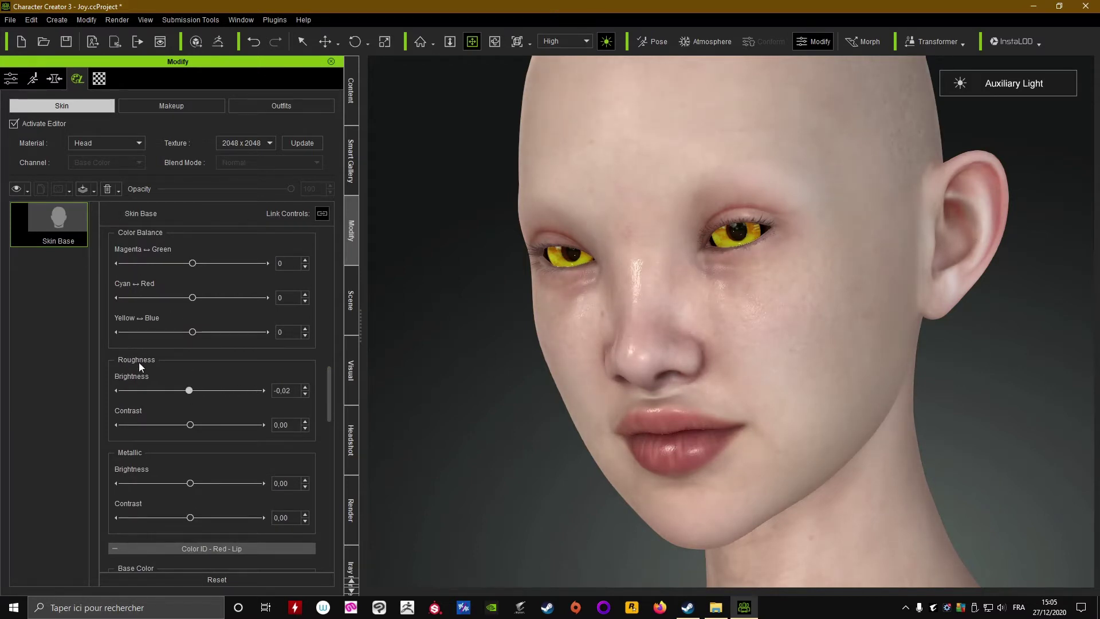
left_click_drag(189, 390, 155, 394)
right_click_drag(646, 318, 702, 338)
scroll(667, 417, "down", 6)
right_click_drag(668, 417, 705, 405)
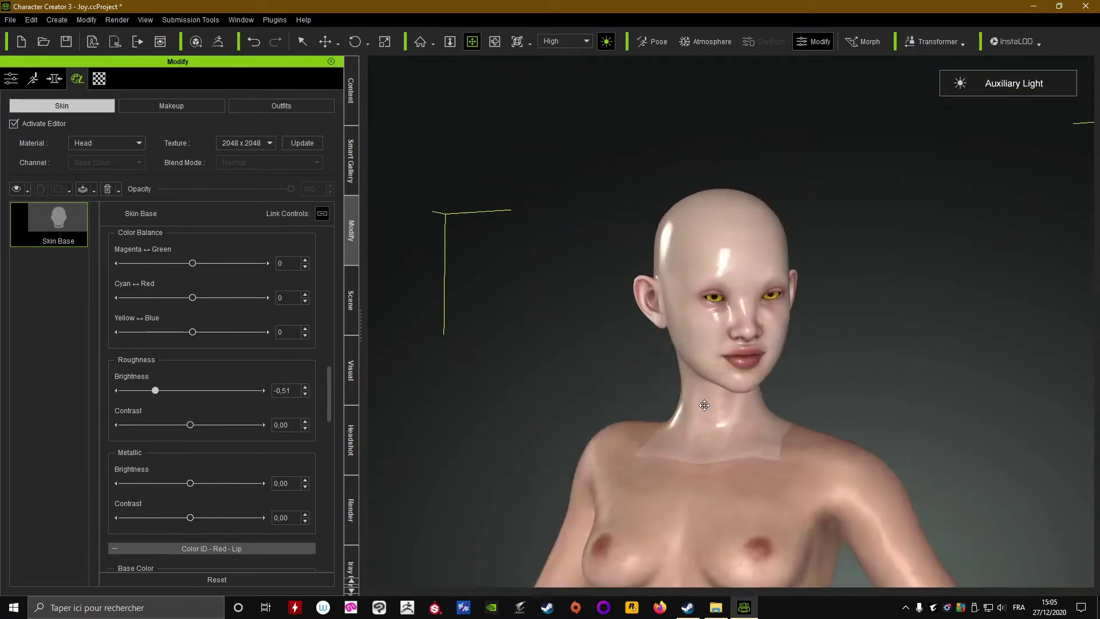
scroll(705, 405, "up", 3)
scroll(705, 406, "up", 3)
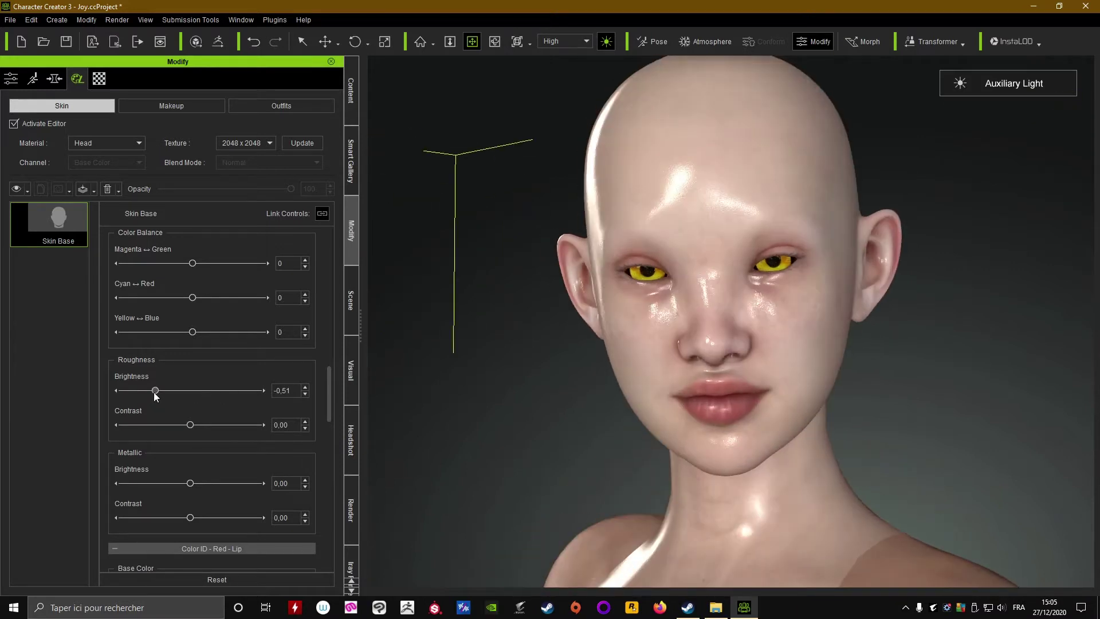
- Reset the head's roughness brightness to 0 and check the skin's shine close up and from a distance
left_click_drag(291, 397, 258, 399)
type("0")
key("Return")
scroll(780, 362, "up", 4)
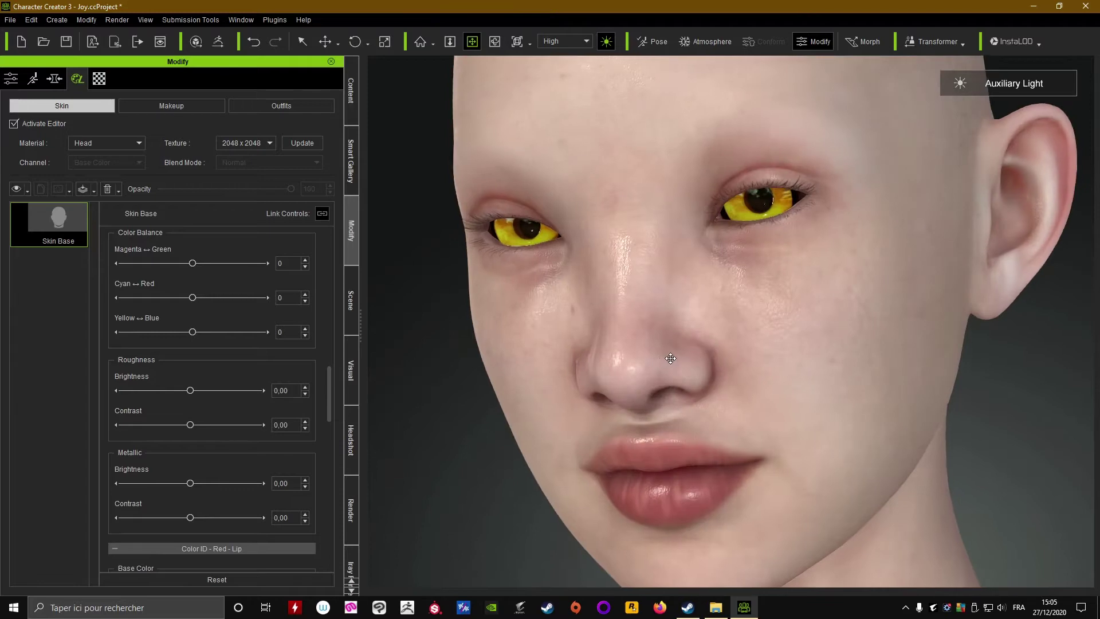
scroll(780, 362, "down", 2)
scroll(839, 390, "down", 5)
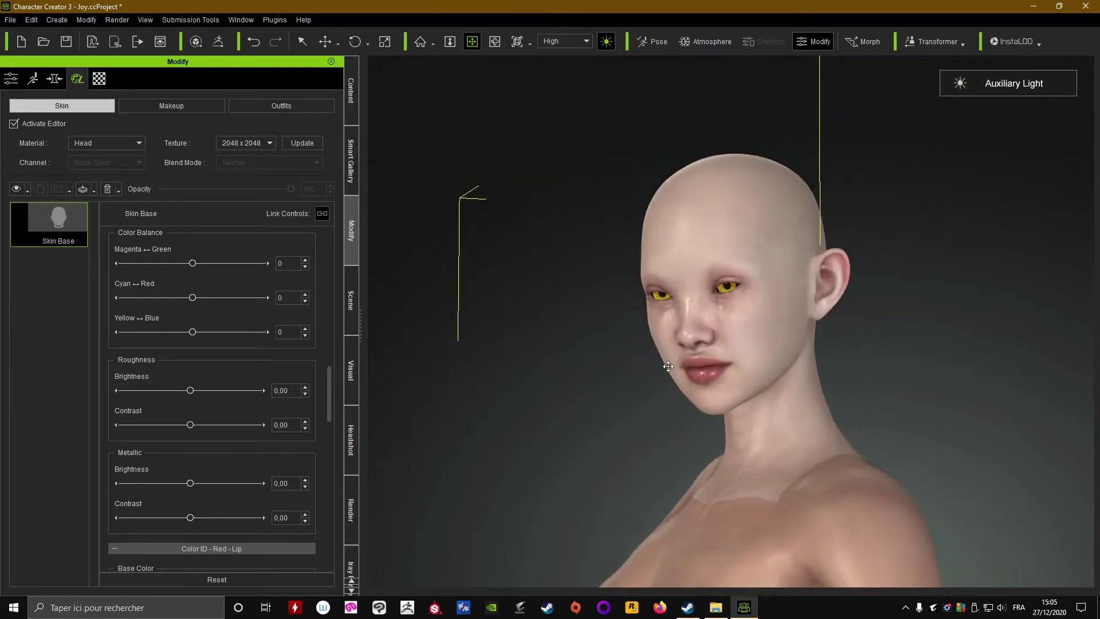
right_click_drag(839, 389, 707, 365)
scroll(696, 365, "up", 5)
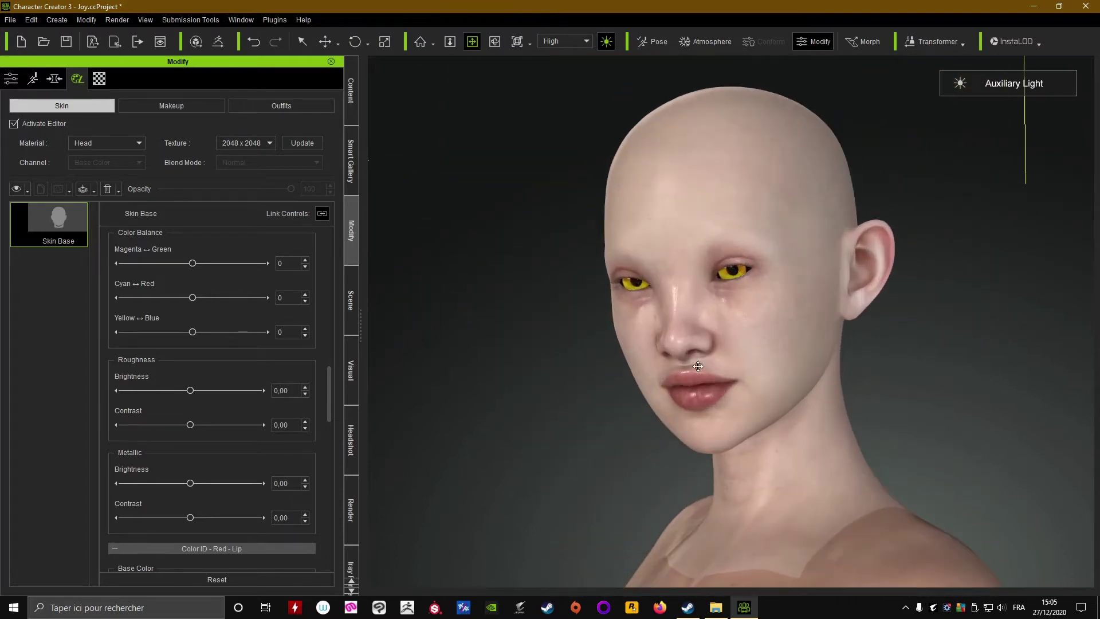
- Set the head's roughness brightness to 0.10 and examine the face from several angles and distances
double_click(283, 394)
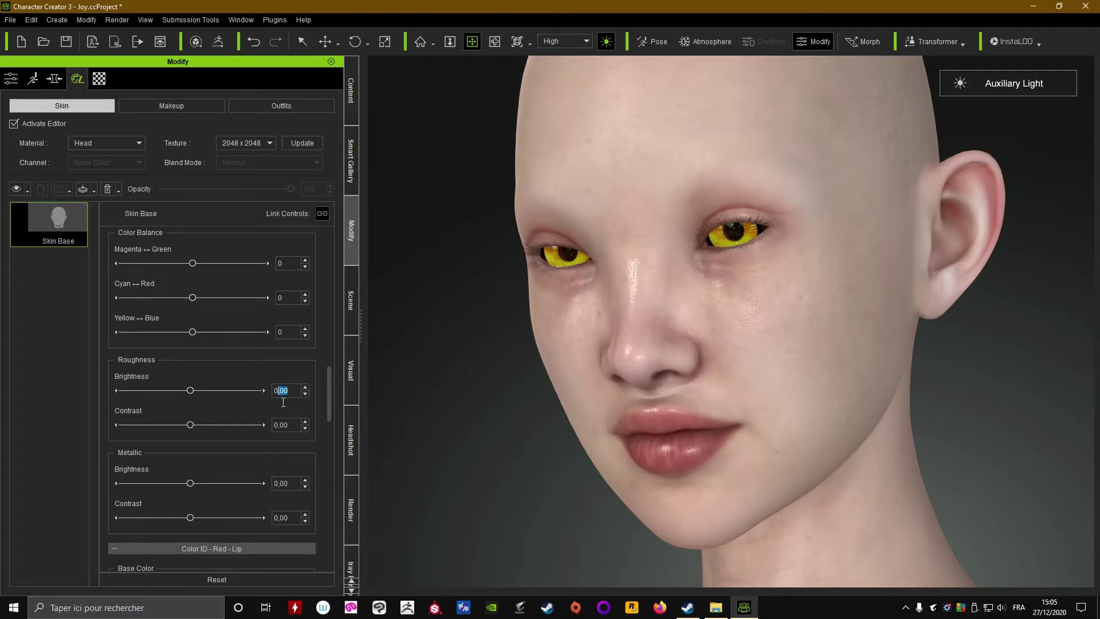
type("10")
right_click_drag(498, 383, 716, 261)
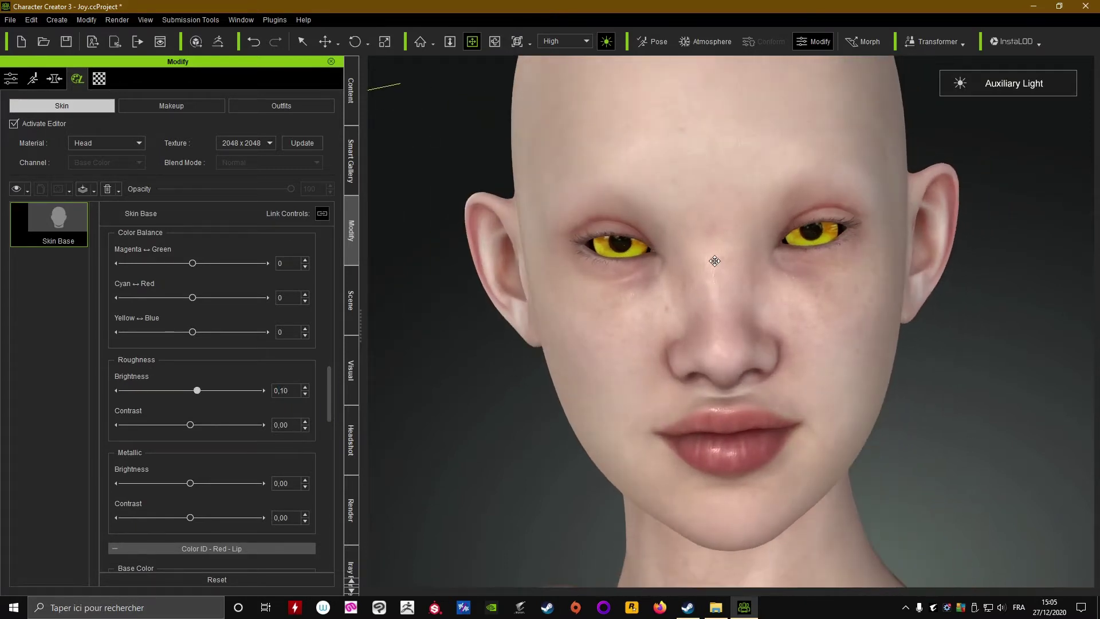
right_click_drag(757, 321, 638, 358)
scroll(640, 311, "up", 5)
scroll(641, 312, "down", 3)
scroll(638, 358, "down", 6)
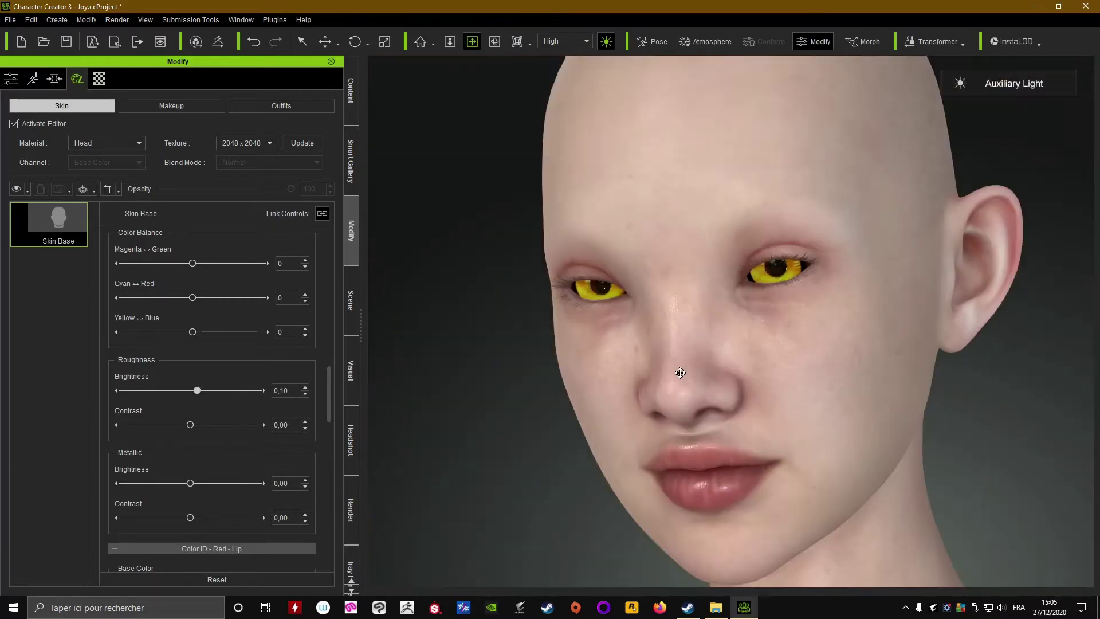
right_click_drag(773, 363, 700, 370)
scroll(675, 380, "down", 5)
scroll(700, 370, "up", 5)
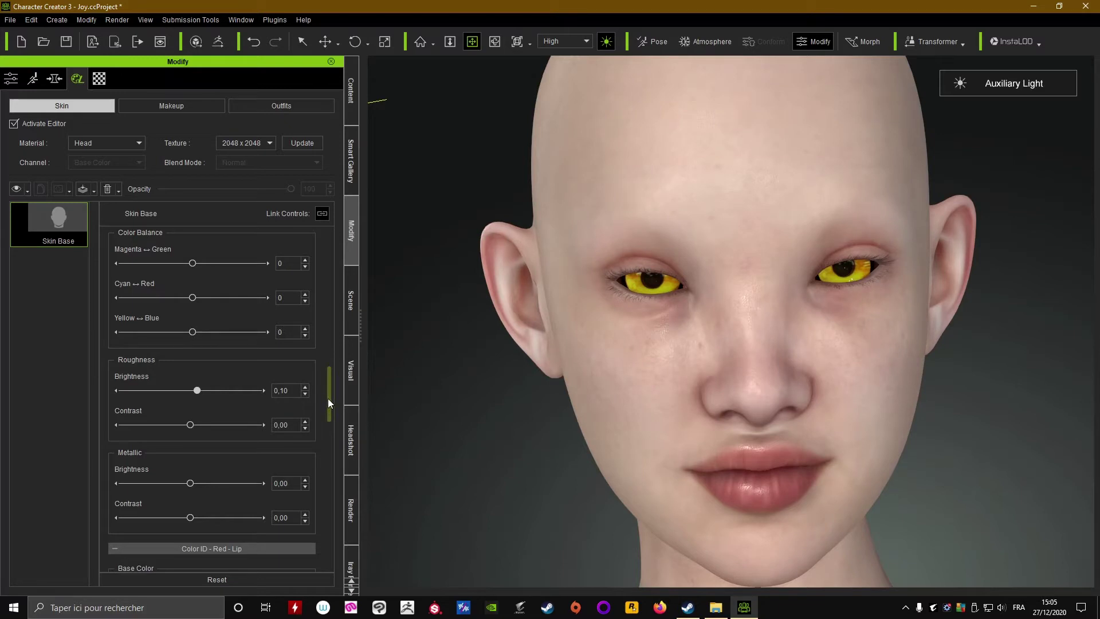
- Raise the lips' base color brightness to 0.14 under Color ID - Red - Lip, with the mouth in close view
left_click_drag(327, 398, 338, 434)
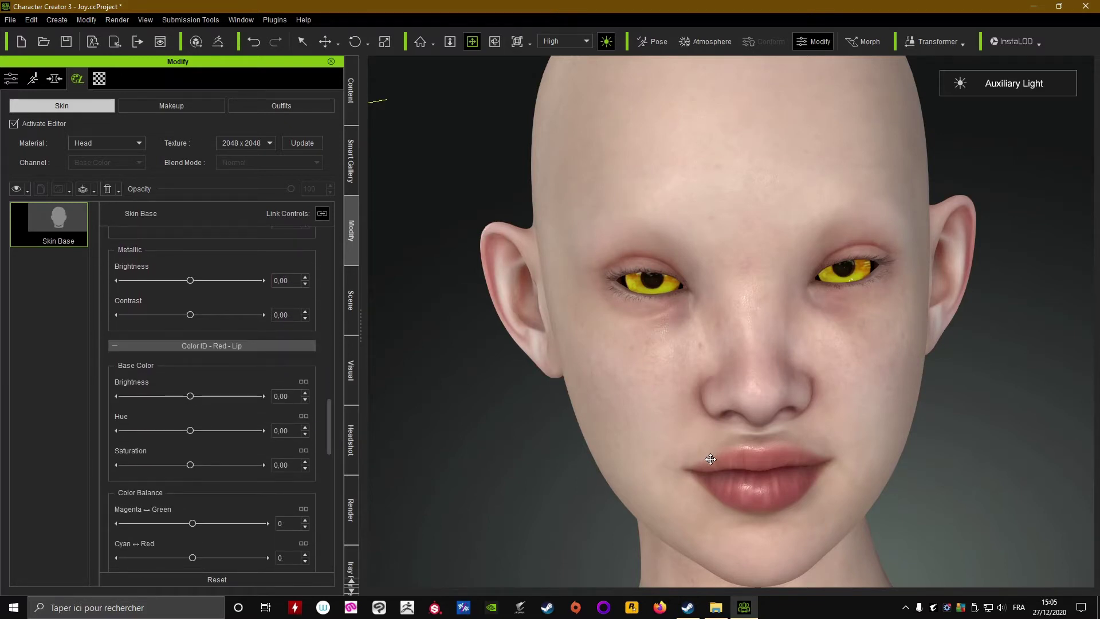
scroll(653, 384, "up", 5)
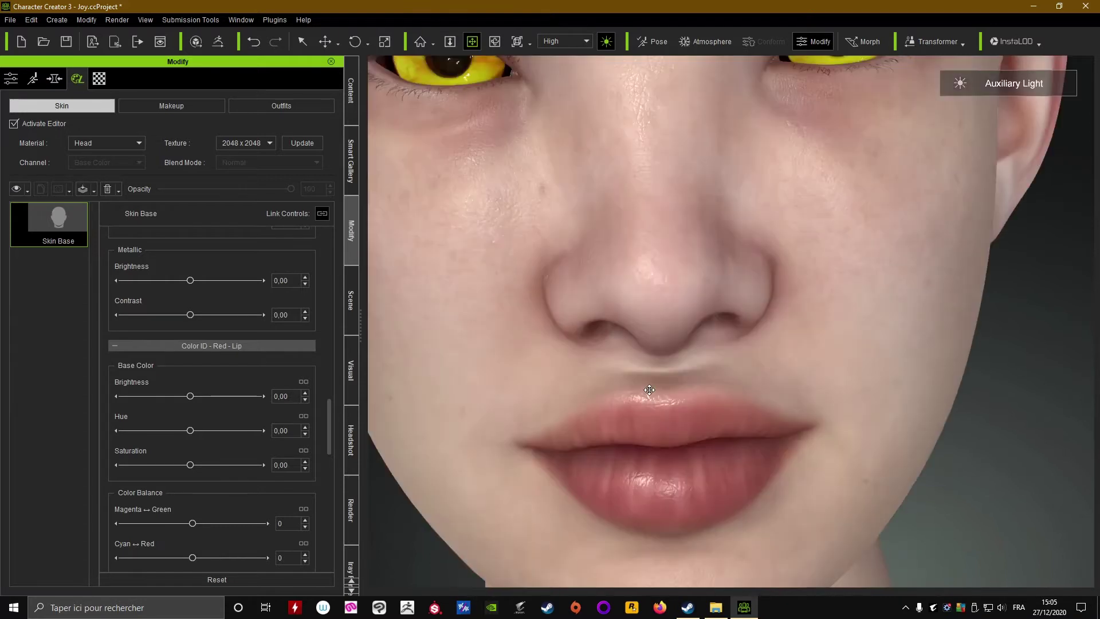
middle_click_drag(649, 390, 699, 307)
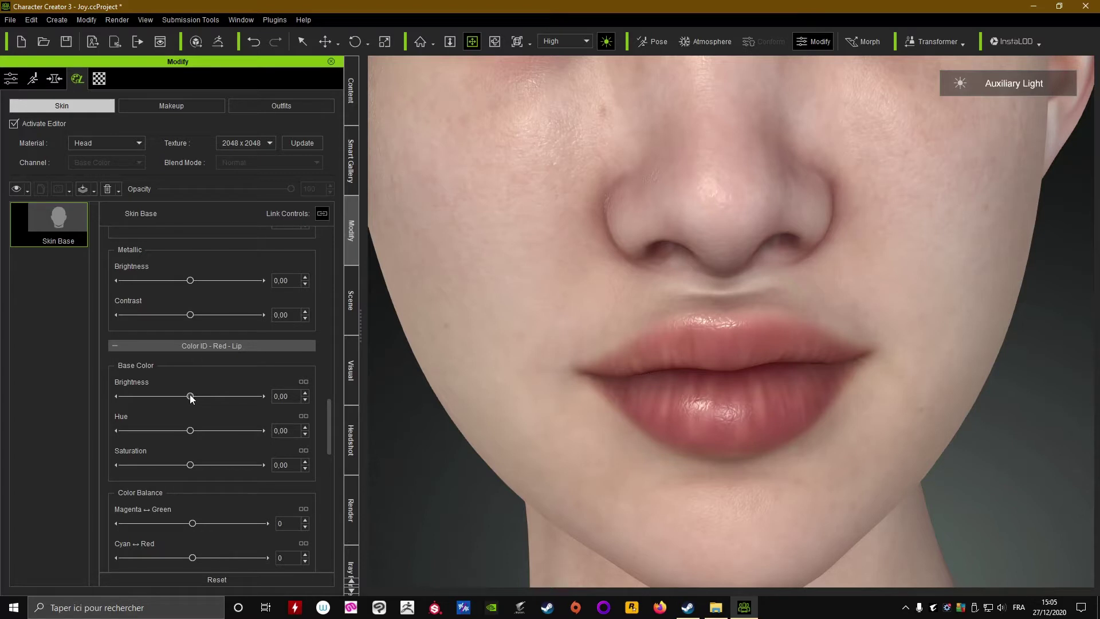
left_click_drag(190, 397, 201, 397)
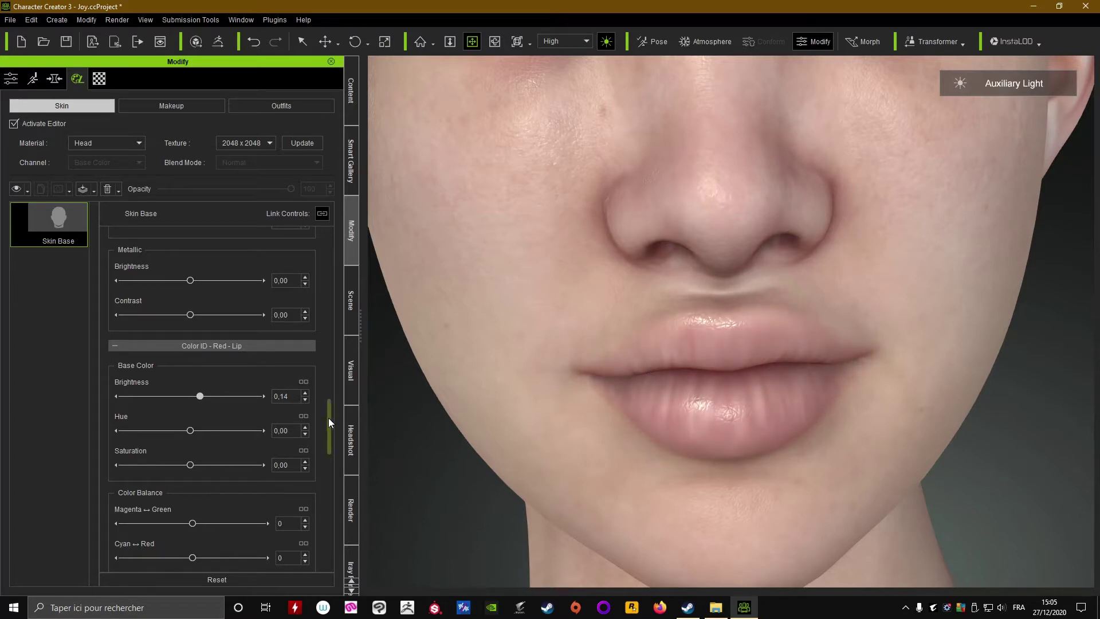
- Set the lips' base color brightness to 0.10 and check the lips against the whole face
left_click_drag(328, 418, 287, 441)
double_click(287, 429)
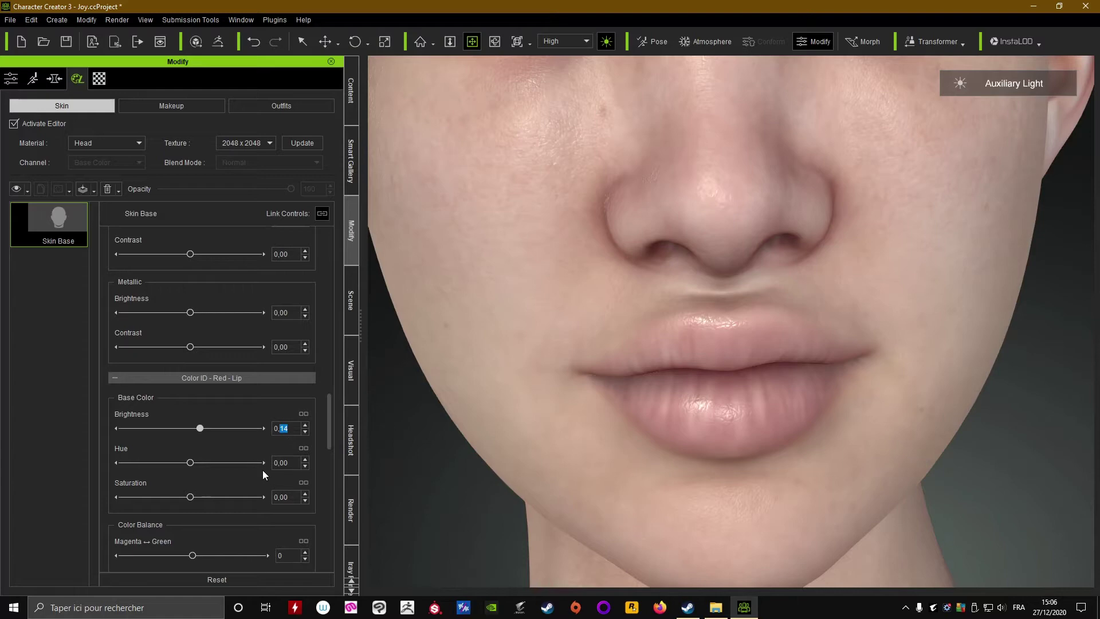
type("10")
key("Return")
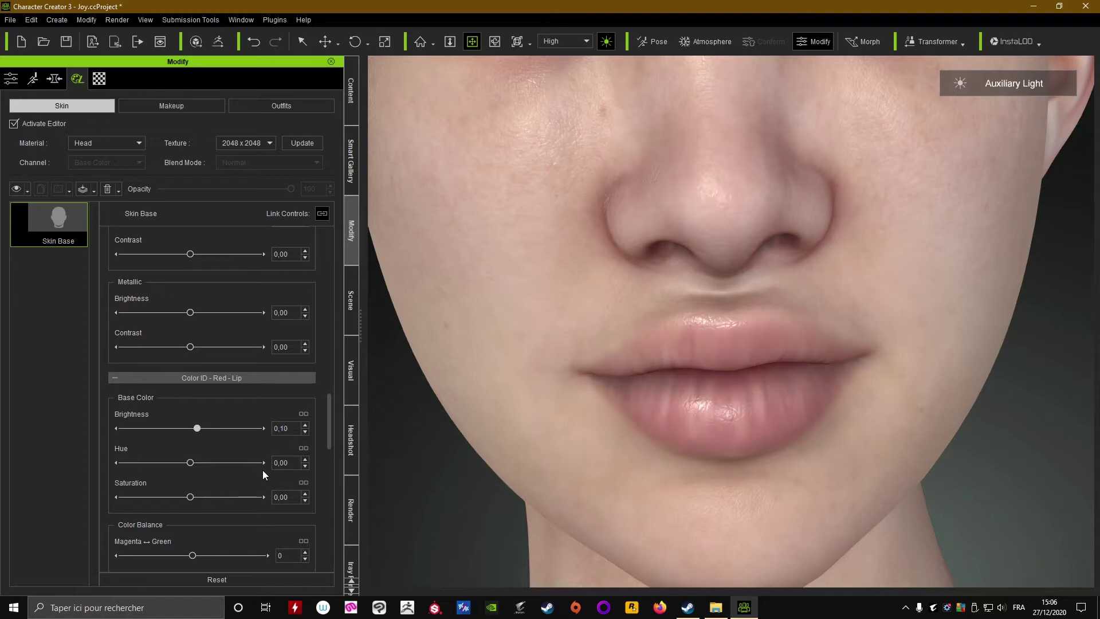
scroll(605, 362, "down", 6)
right_click_drag(743, 325, 653, 340)
scroll(687, 342, "up", 5)
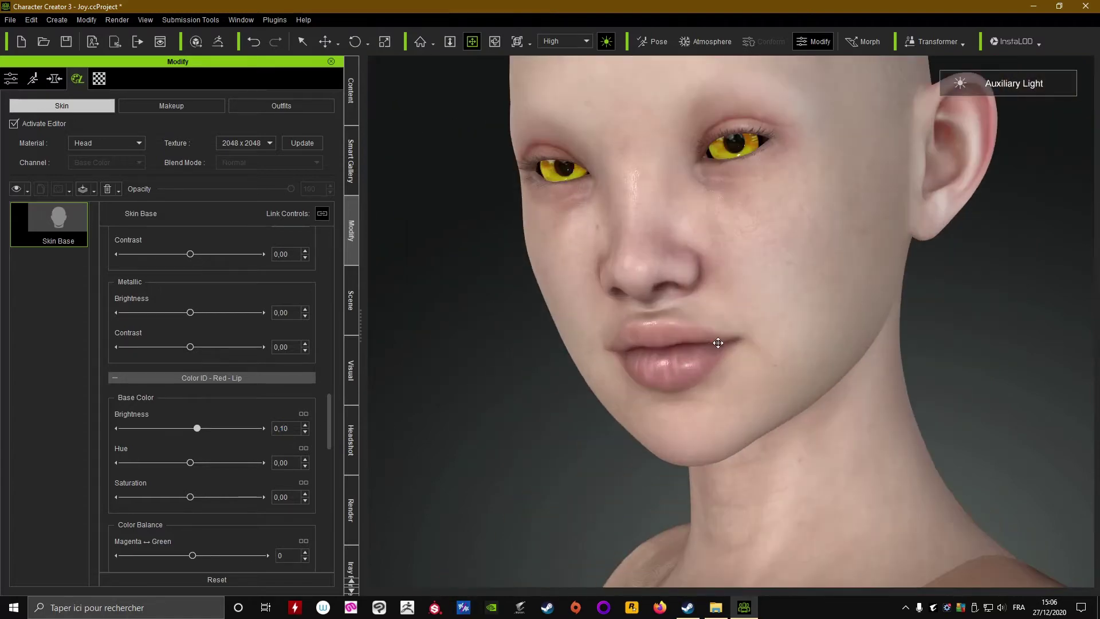
- Switch the skin editor's material from Head to Body
right_click_drag(707, 364, 711, 315)
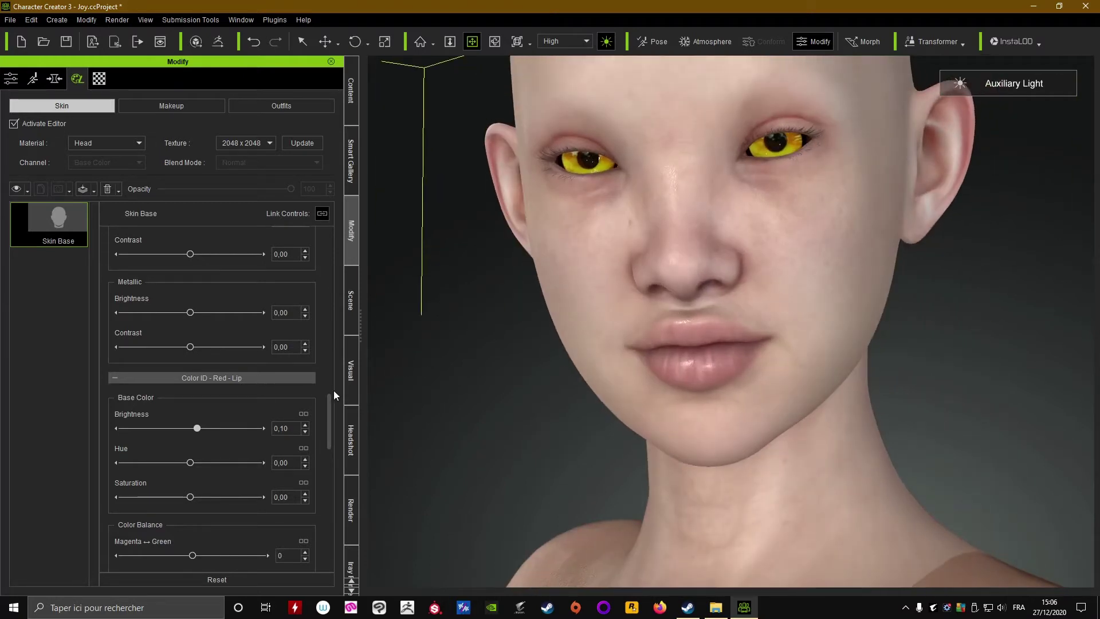
left_click_drag(328, 416, 331, 255)
scroll(556, 378, "down", 3)
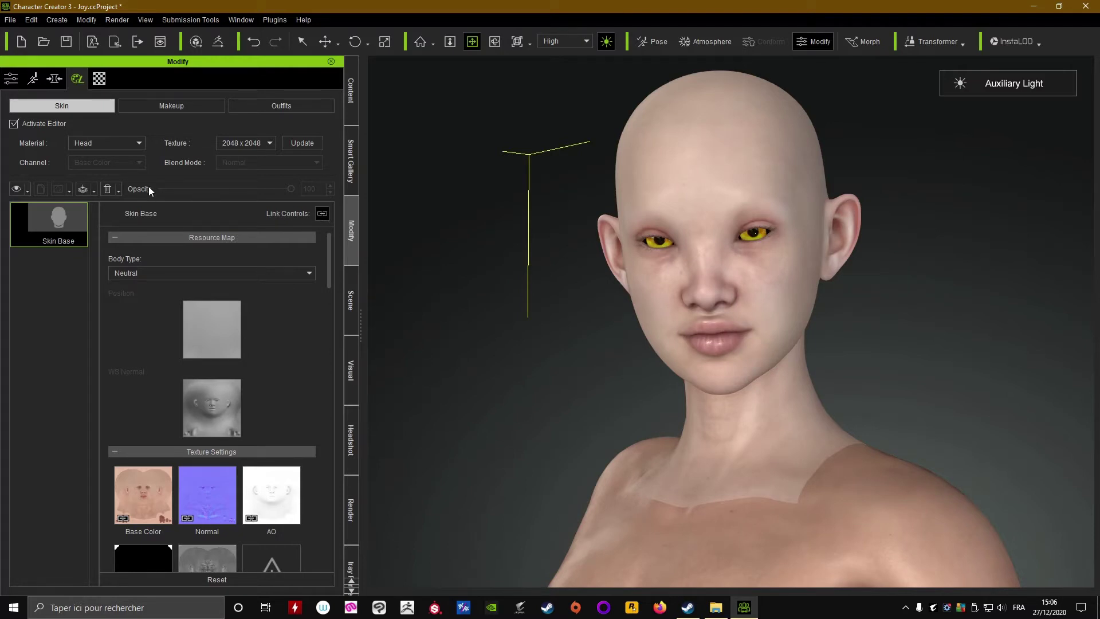
left_click(136, 141)
left_click(88, 164)
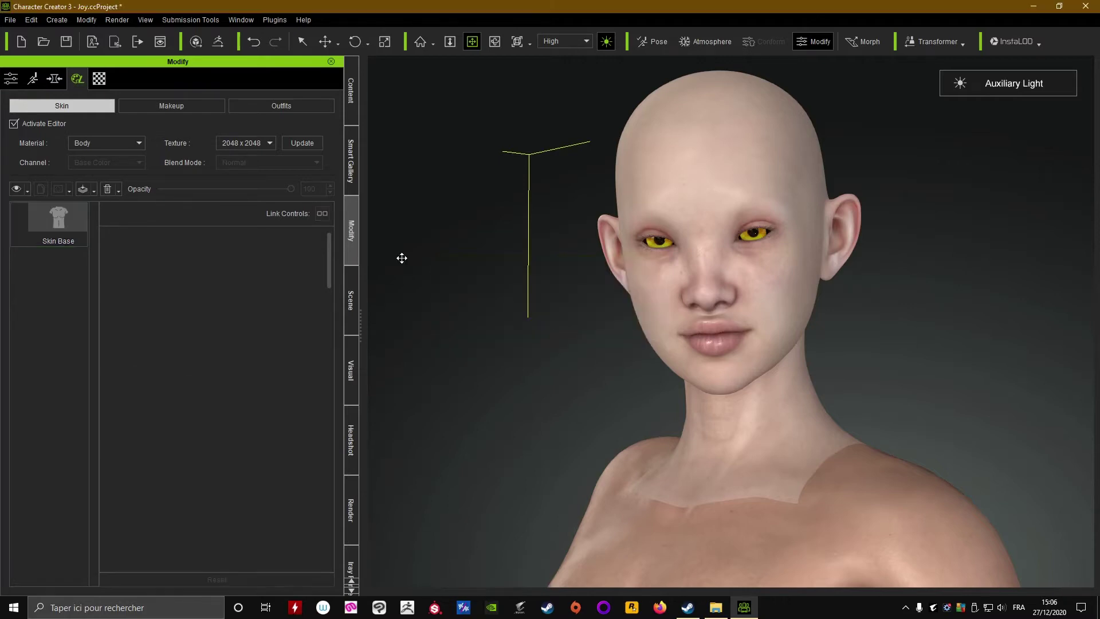
- Examine the body's skin tone from the shoulders down to the thighs and compare it with the head
left_click_drag(587, 371, 591, 253)
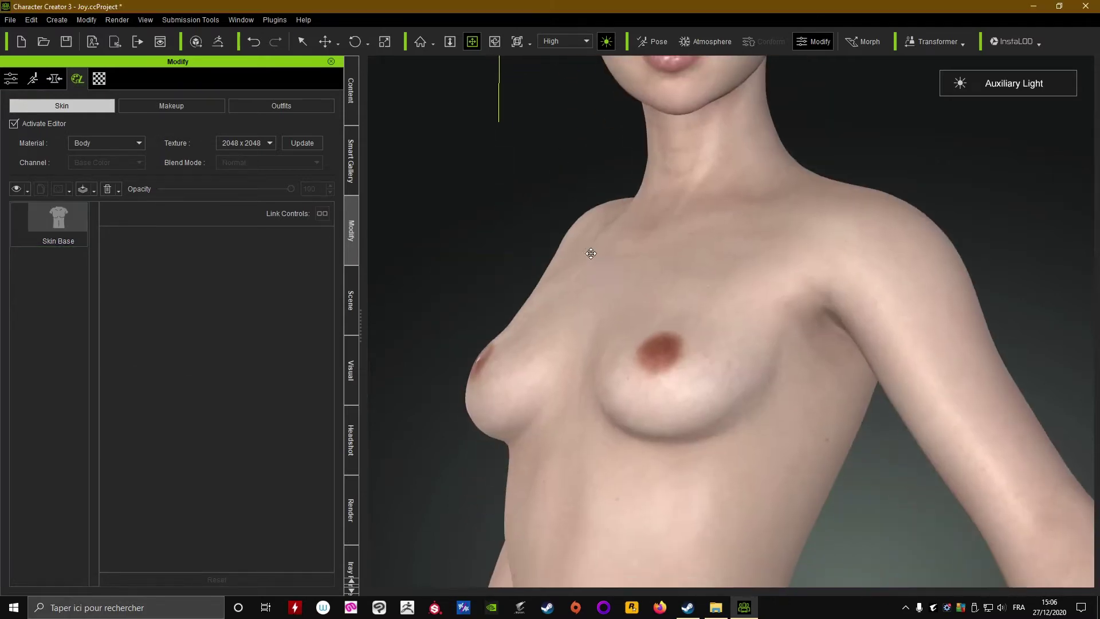
scroll(608, 403, "down", 4)
left_click_drag(608, 417, 589, 297)
right_click_drag(577, 313, 682, 335)
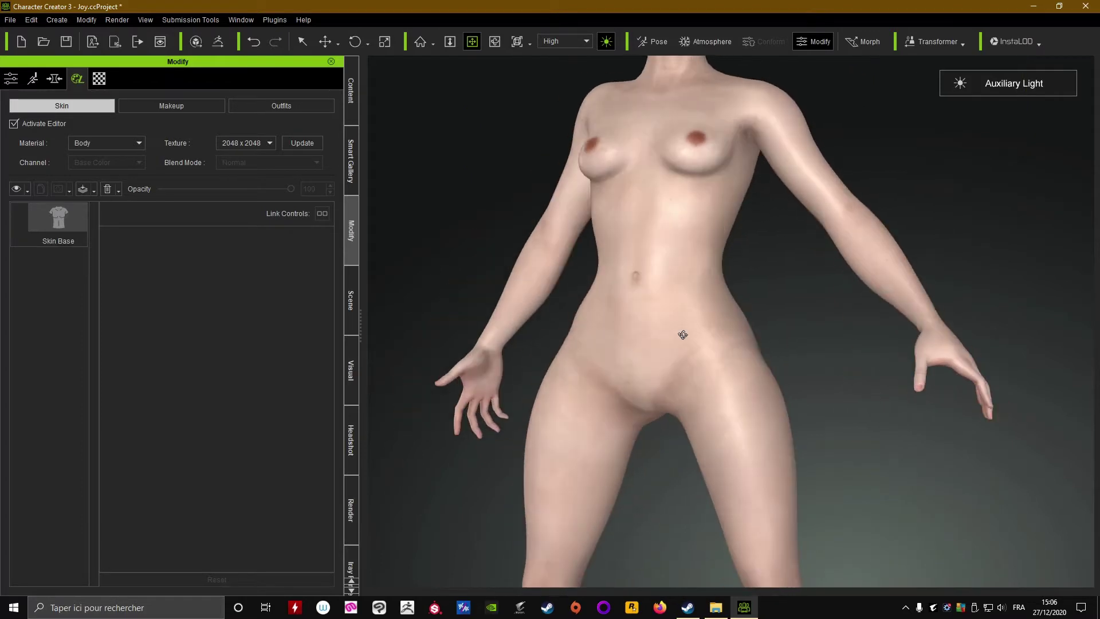
left_click_drag(658, 341, 702, 544)
scroll(677, 413, "up", 2)
scroll(676, 413, "up", 3)
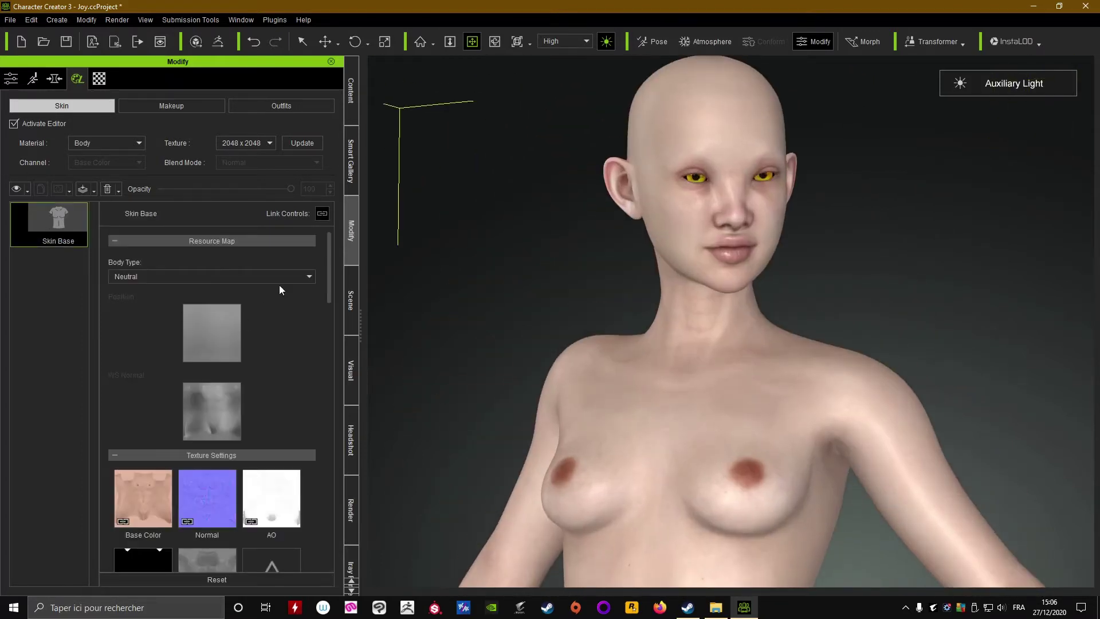
- Review the body skin base's base color and roughness settings and check the skin's shine on the torso from several angles
left_click_drag(327, 260, 312, 373)
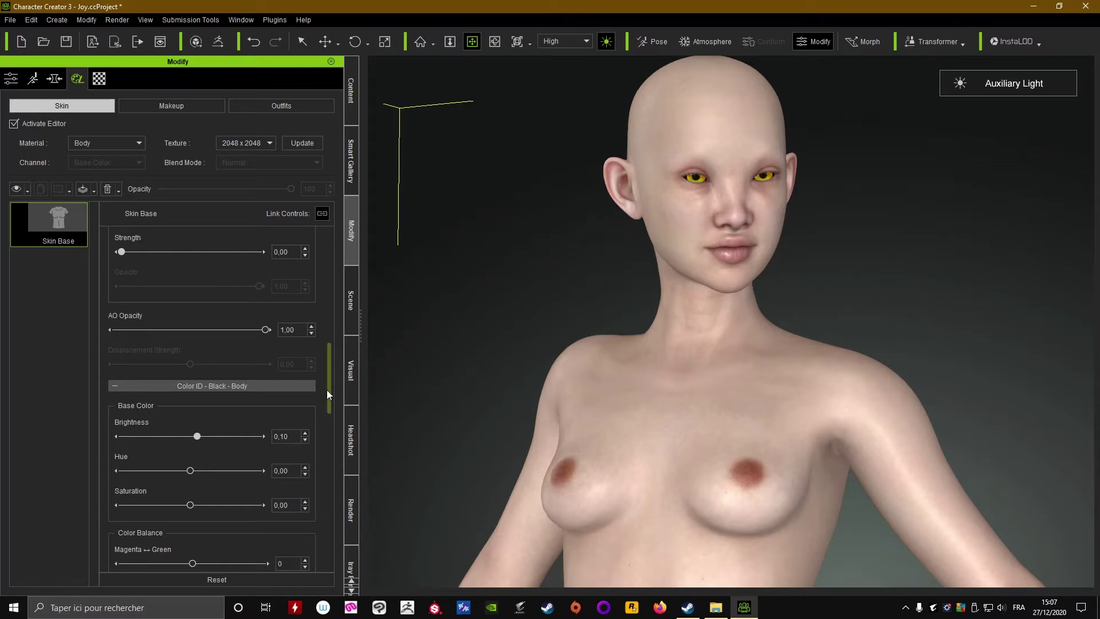
left_click_drag(326, 391, 337, 438)
left_click_drag(703, 323, 702, 172)
right_click_drag(619, 407, 517, 400)
left_click_drag(758, 103, 733, 236)
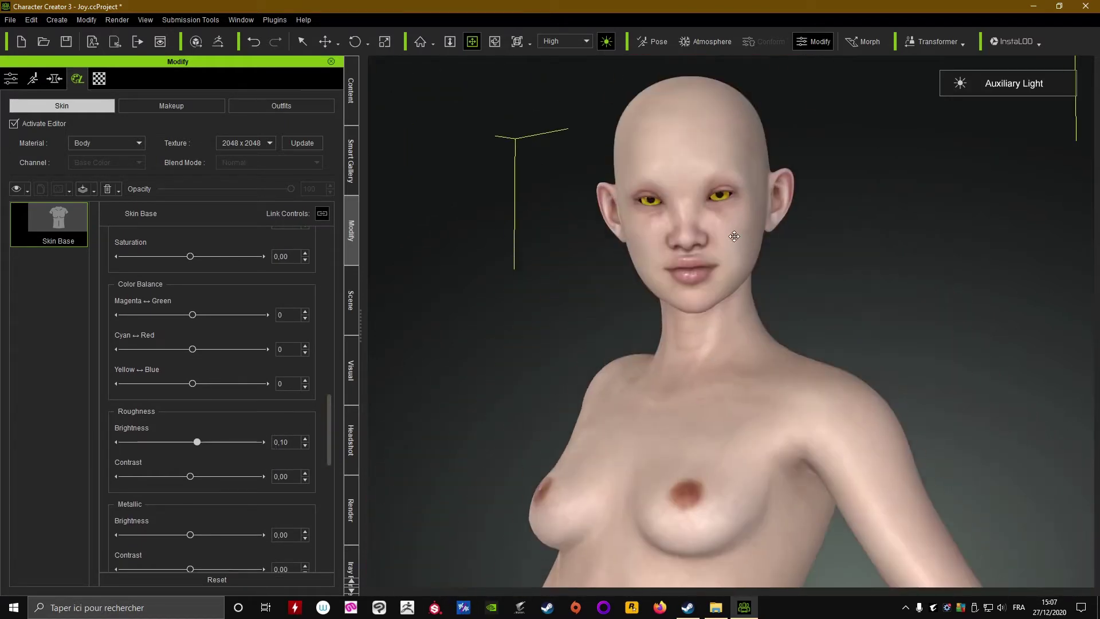
right_click_drag(674, 446, 547, 427)
left_click_drag(629, 468, 649, 321)
left_click_drag(652, 484, 781, 277)
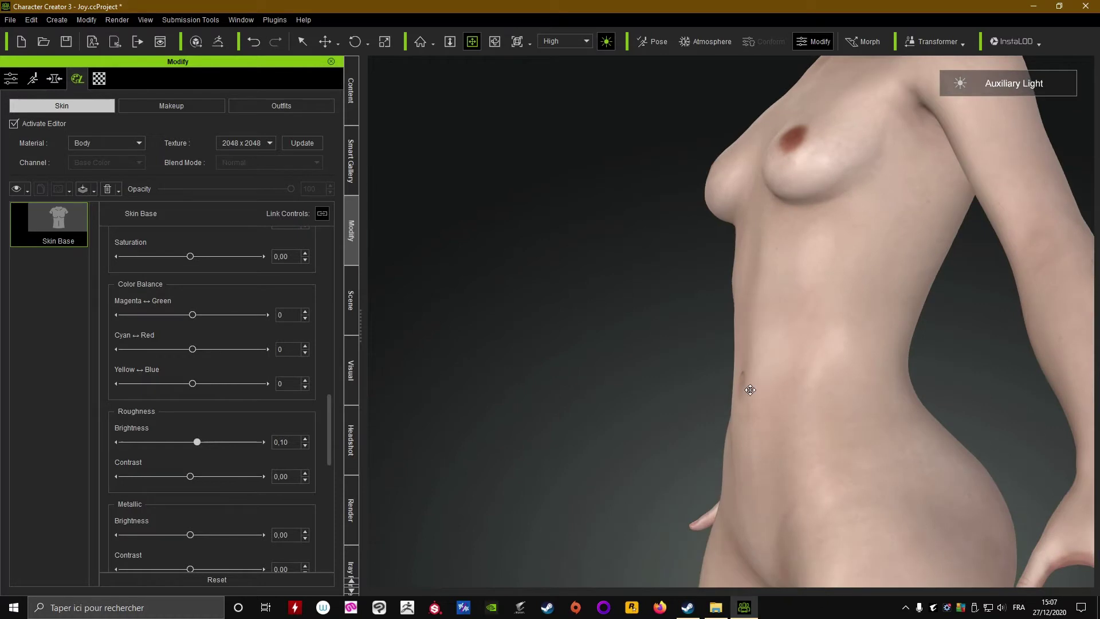
right_click_drag(750, 389, 908, 373)
left_click_drag(807, 344, 775, 432)
right_click_drag(776, 432, 759, 429)
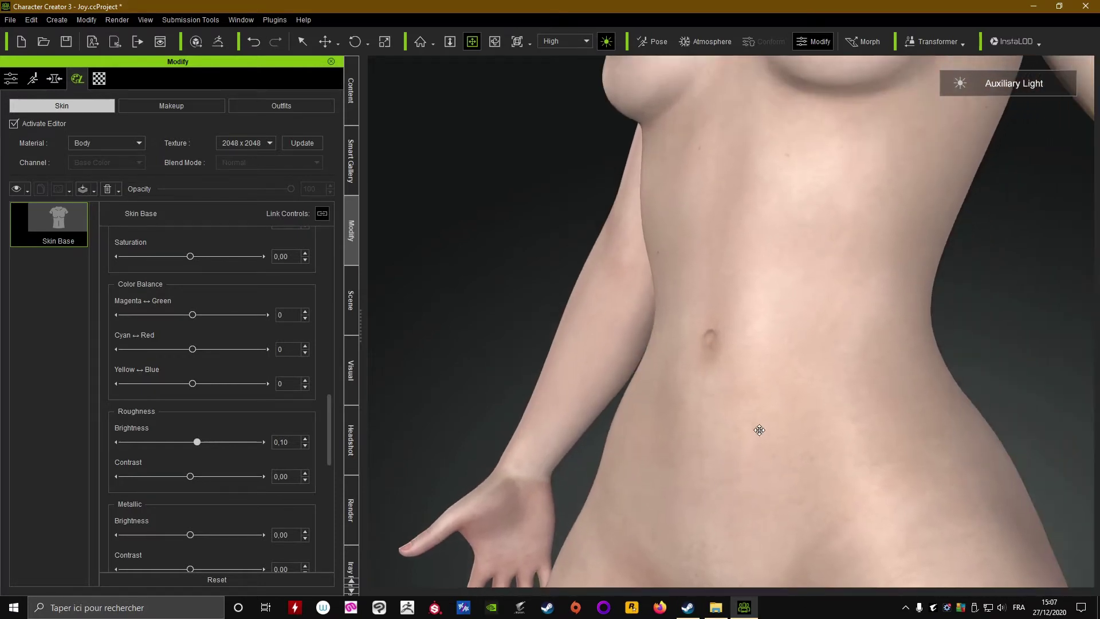
left_click_drag(753, 297, 760, 349)
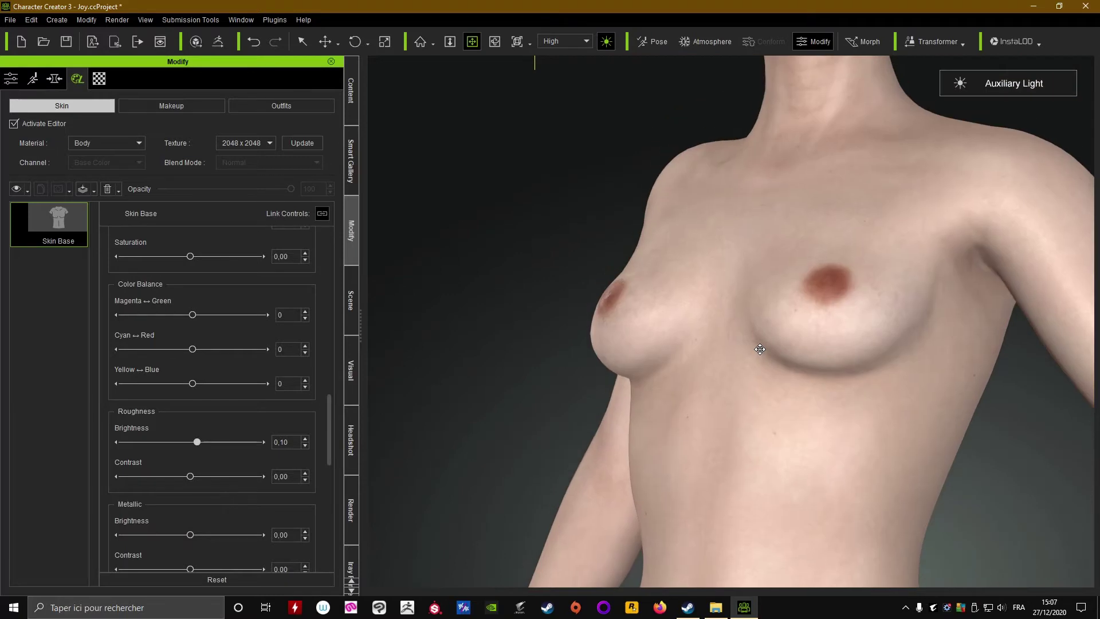
right_click_drag(655, 301, 731, 458)
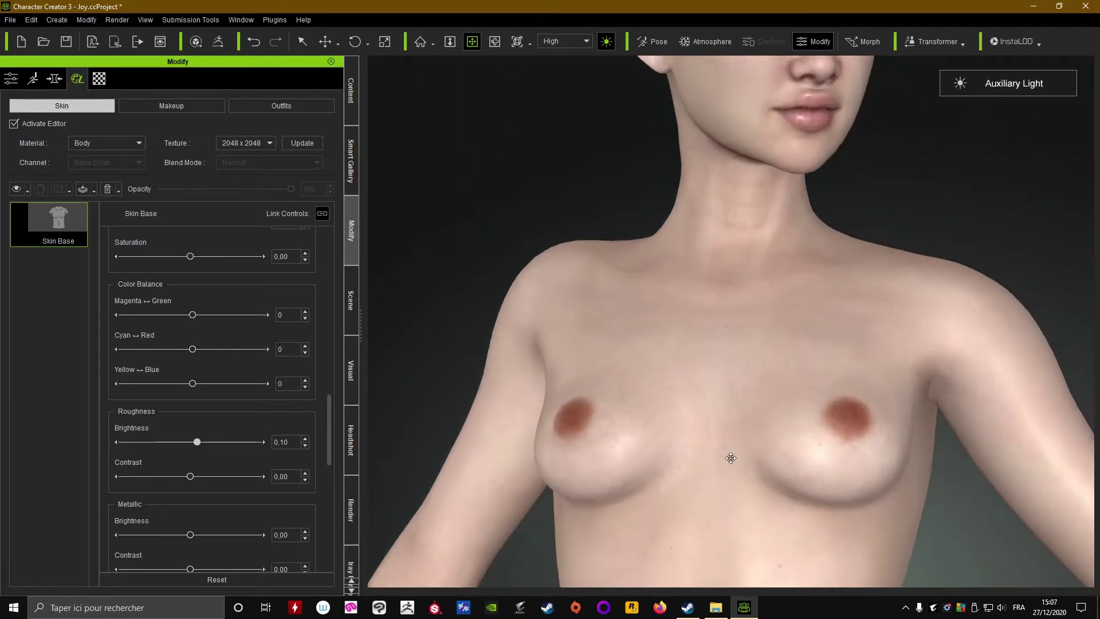
scroll(553, 453, "up", 3)
left_click_drag(706, 407, 557, 301)
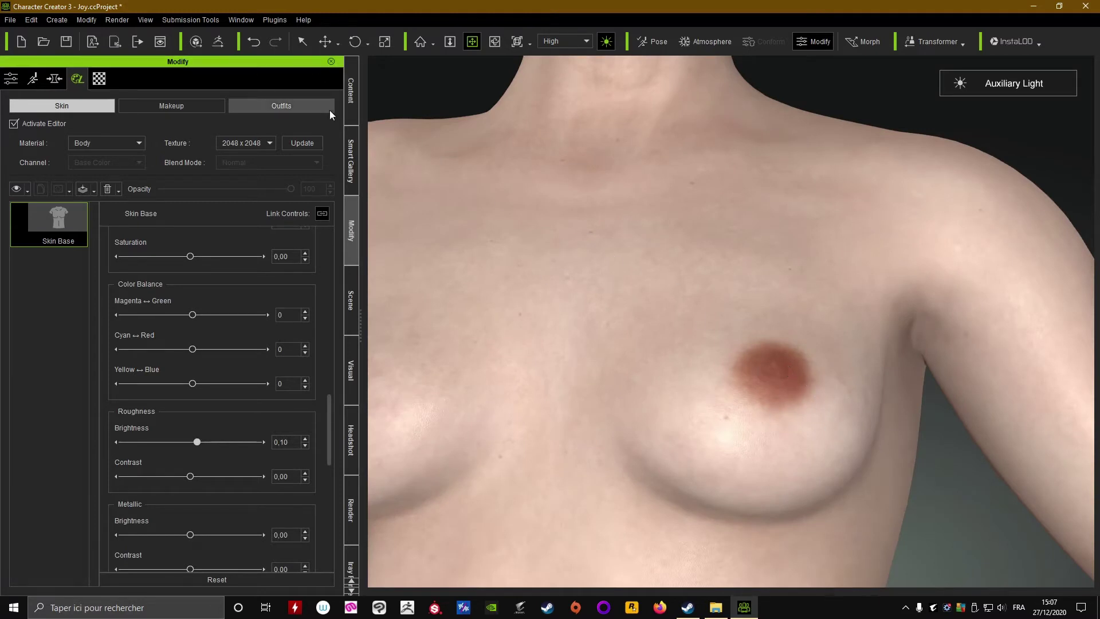
- Find the 1_Skin Decal folder among the Skin Details templates in the skin content library
left_click(348, 102)
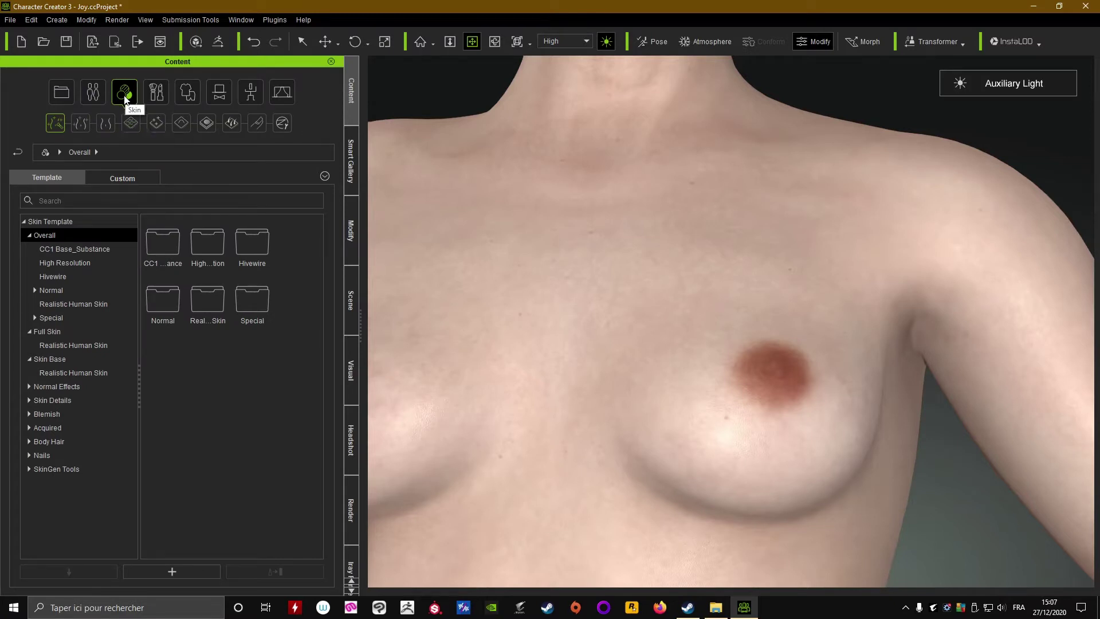
left_click(56, 179)
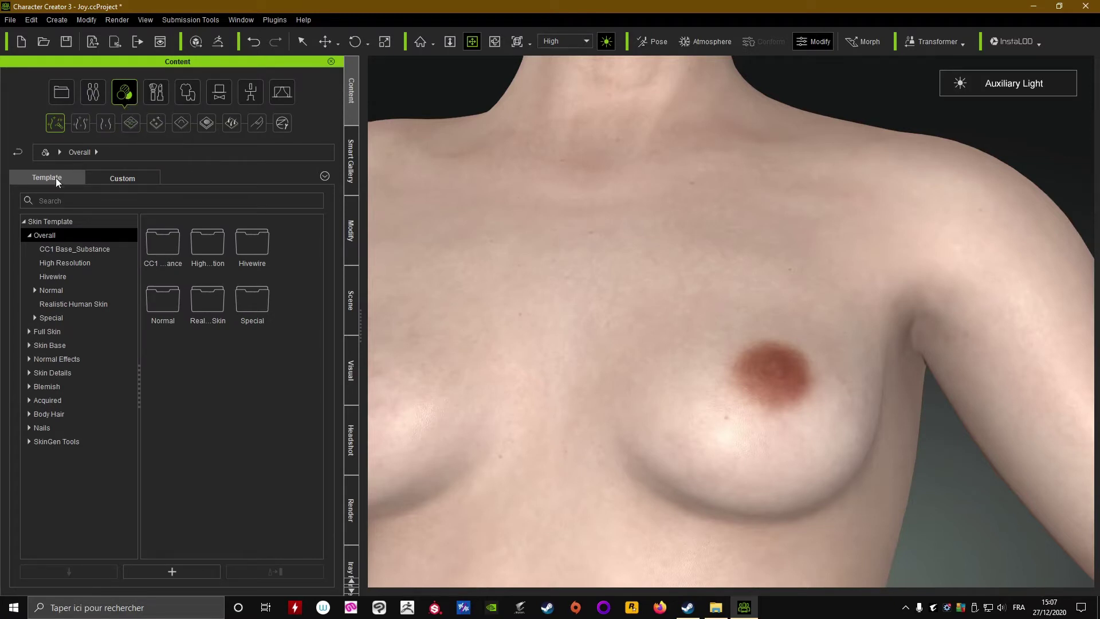
left_click(182, 123)
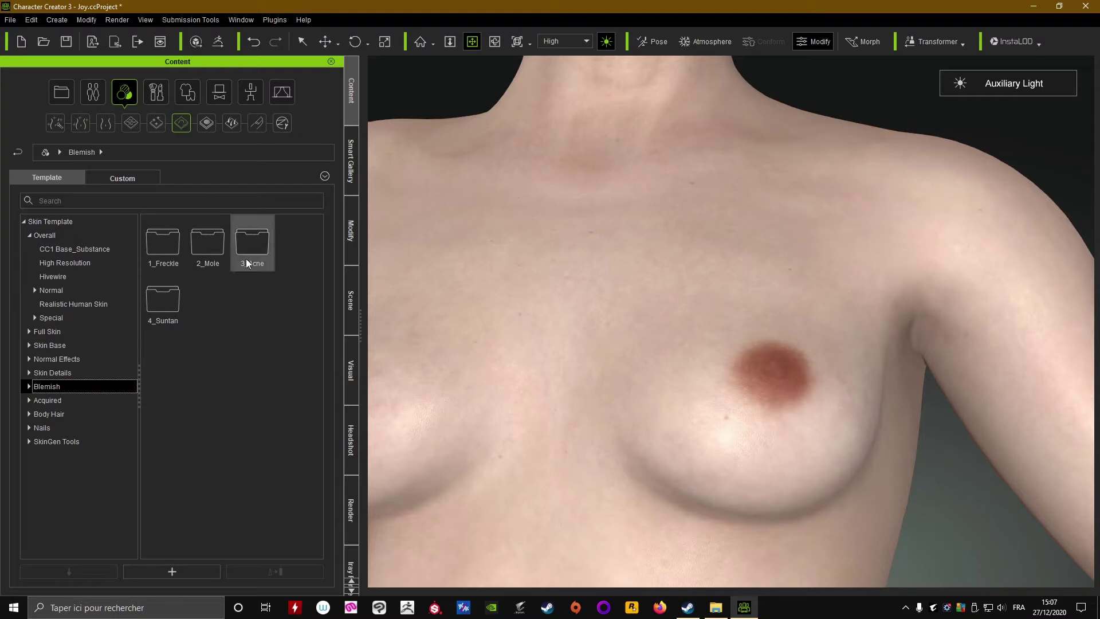
left_click(157, 124)
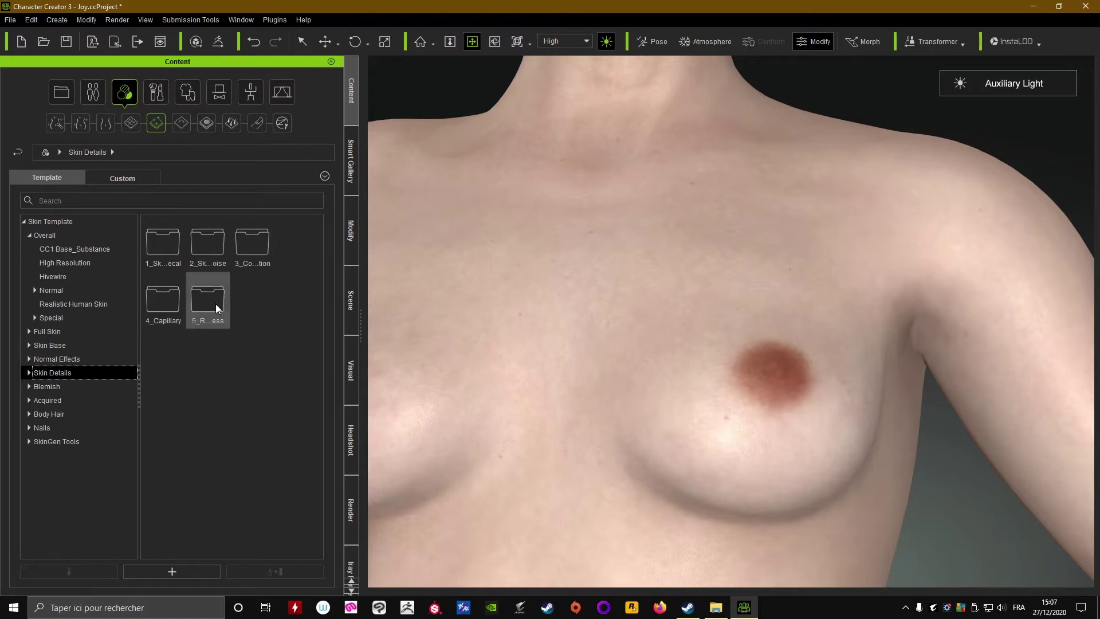
left_click(177, 249)
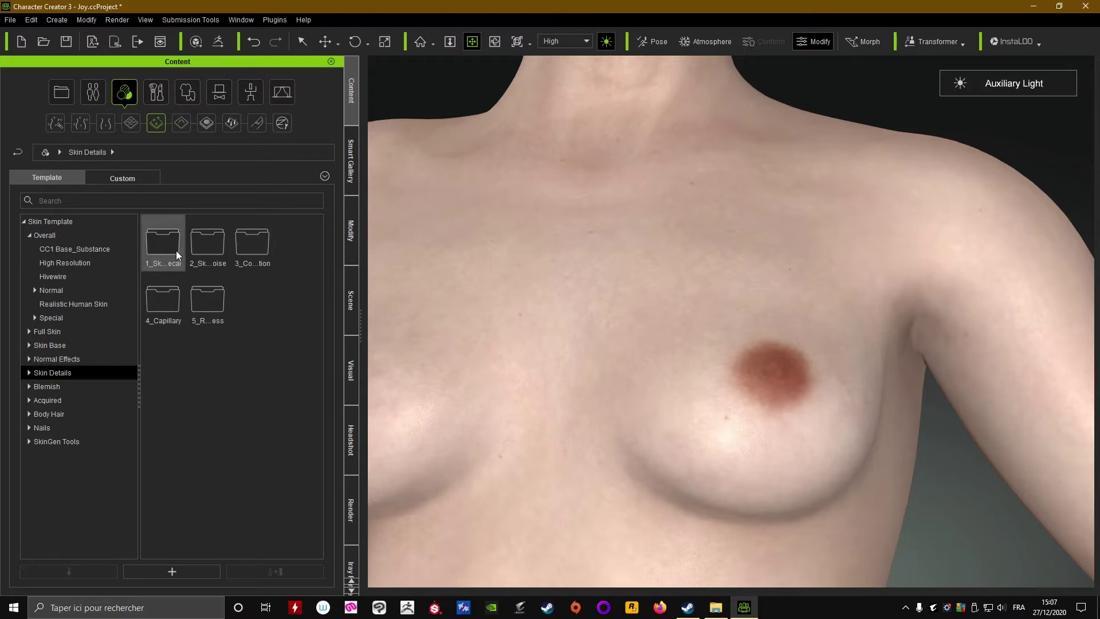
double_click(176, 252)
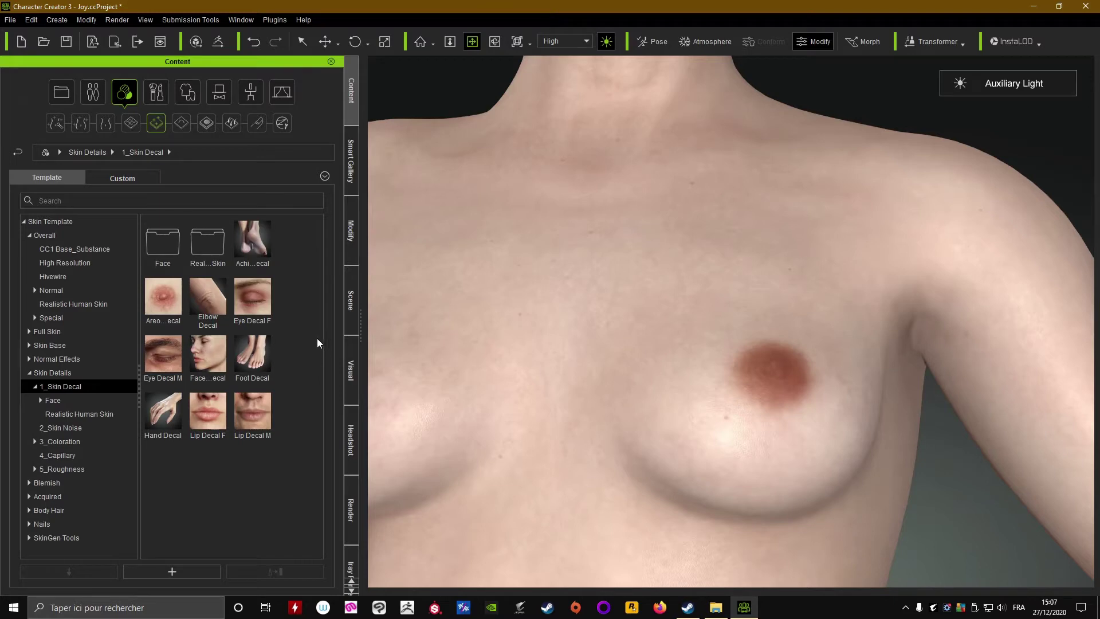
- Apply Areola Decal 2 from the Realistic Human Skin decals to the avatar's body
mouse_move(174, 290)
double_click(212, 245)
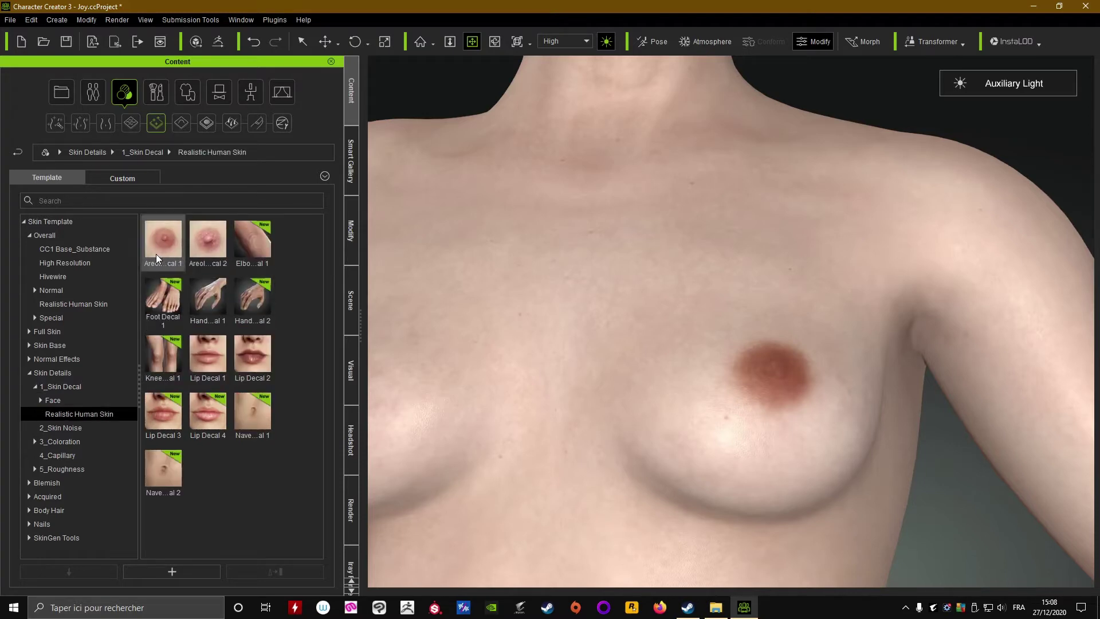
mouse_move(156, 253)
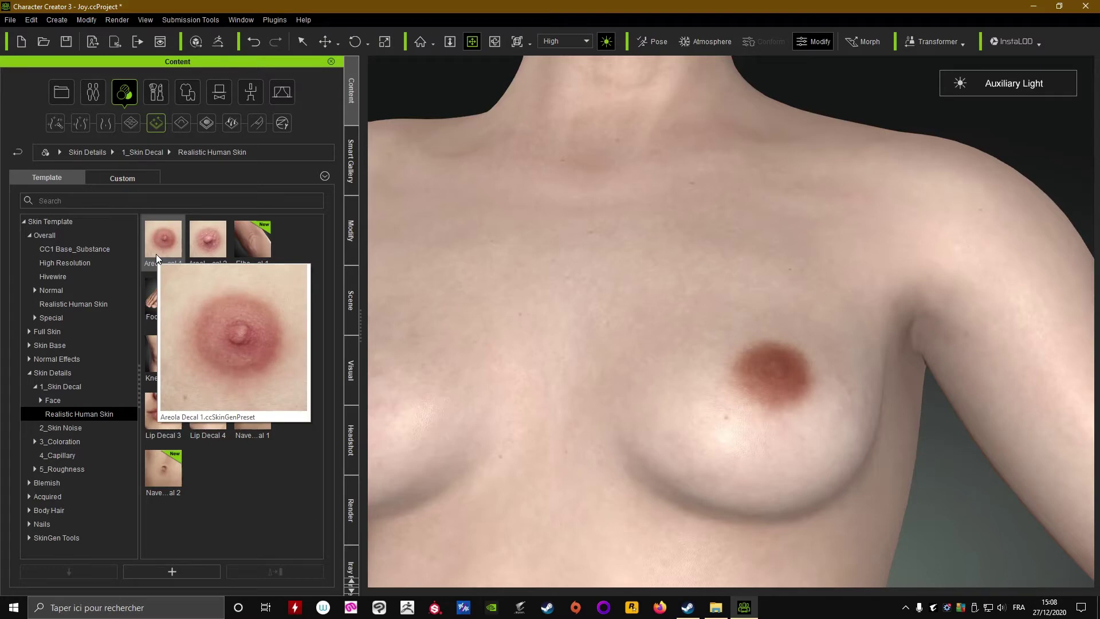
mouse_move(201, 248)
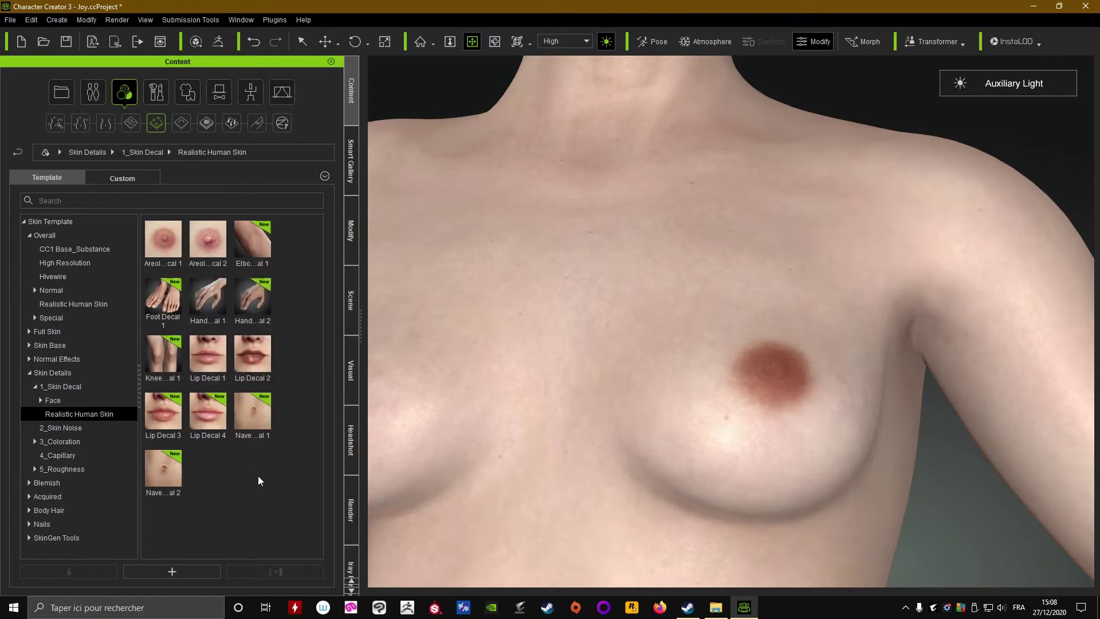
double_click(209, 237)
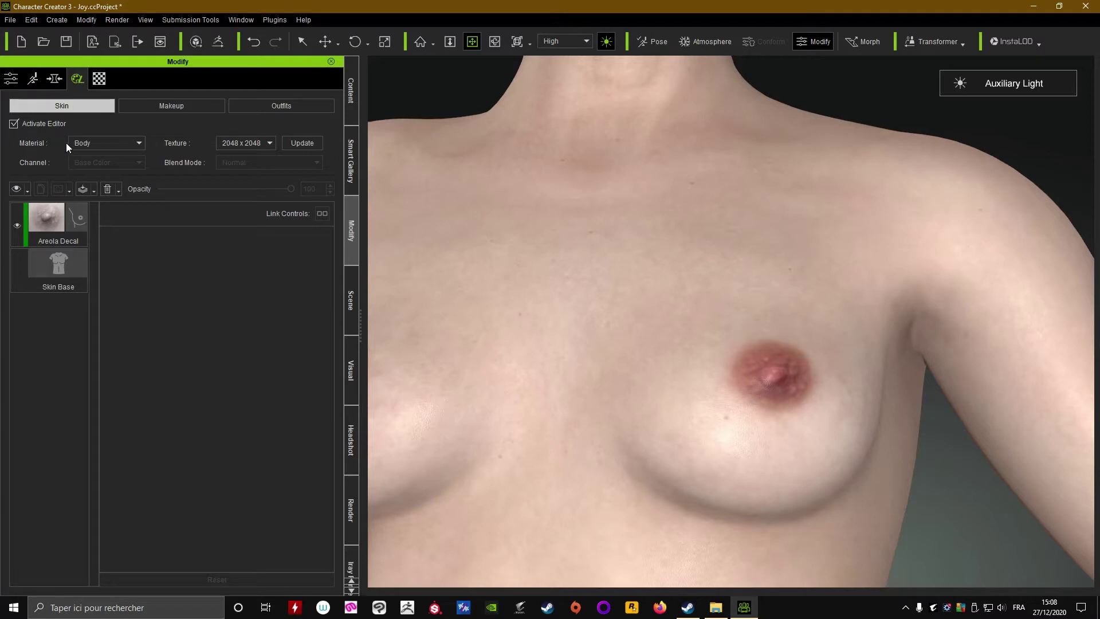
- Check the body's Skin Base layer and select the Areola Decal layer for editing
left_click(57, 279)
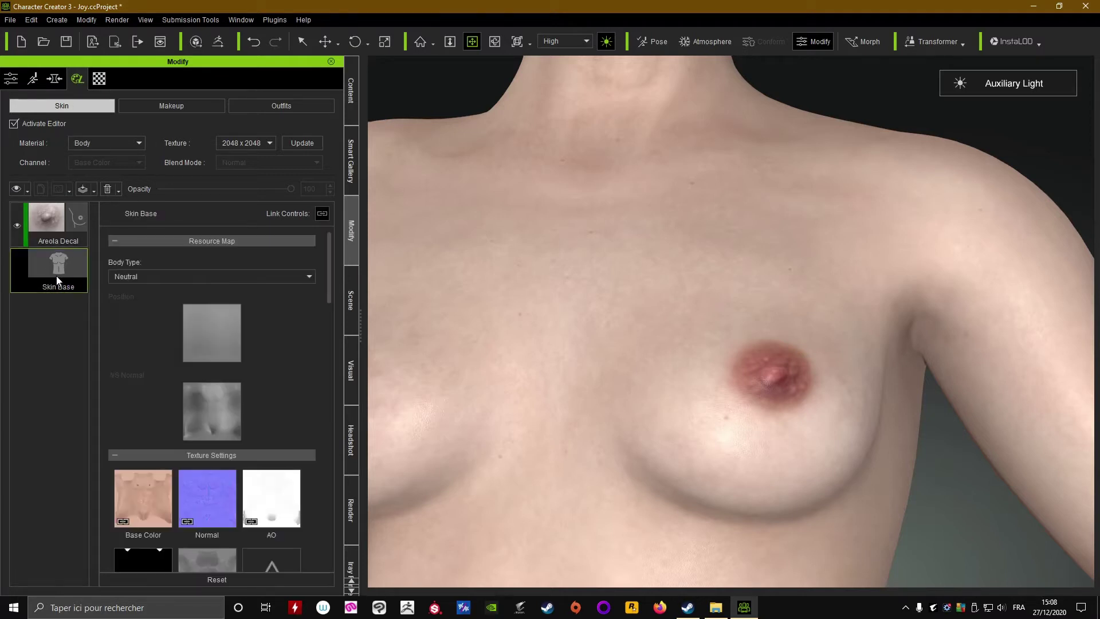
scroll(218, 396, "down", 2)
scroll(240, 407, "up", 2)
left_click(45, 219)
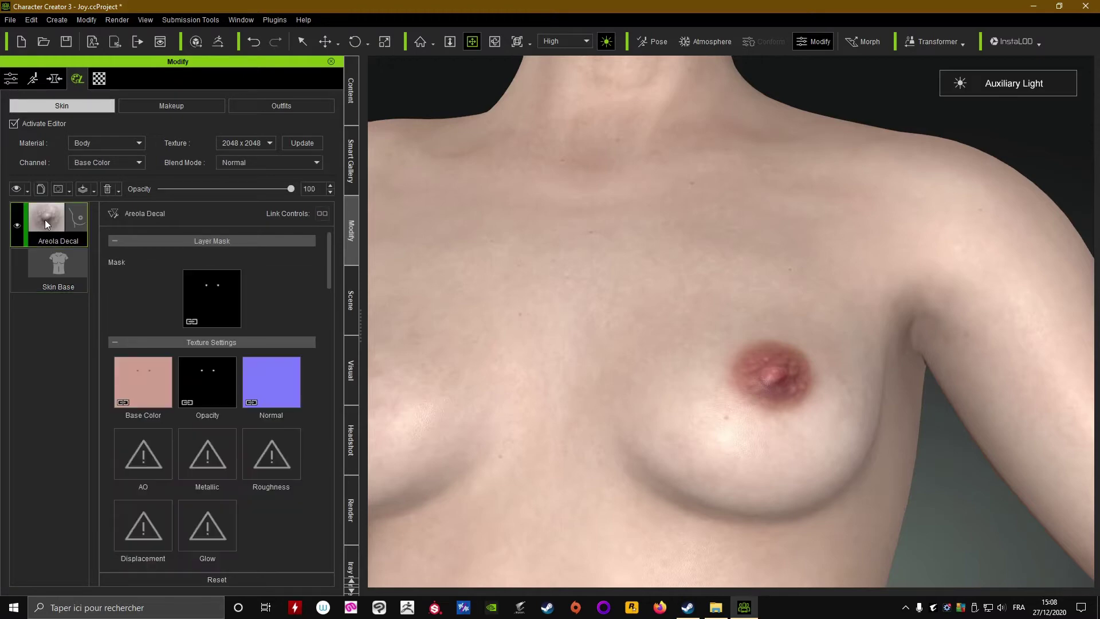
- Examine the applied decal at several distances and angles against the face, and check the skin of the hips and thighs
scroll(575, 299, "down", 5)
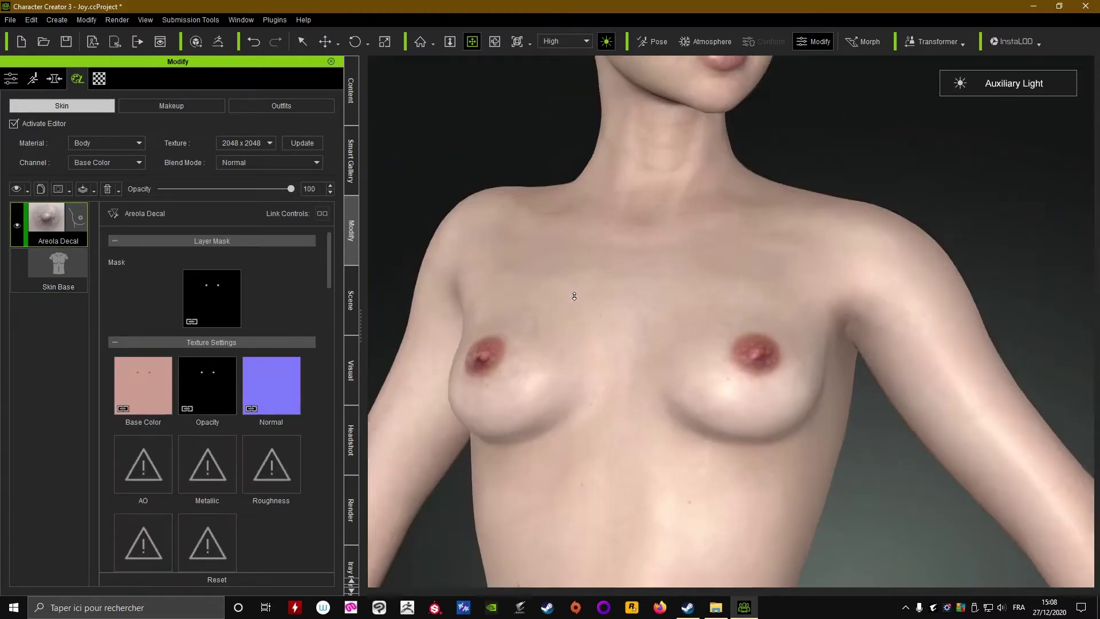
scroll(643, 356, "up", 5)
scroll(599, 357, "down", 6)
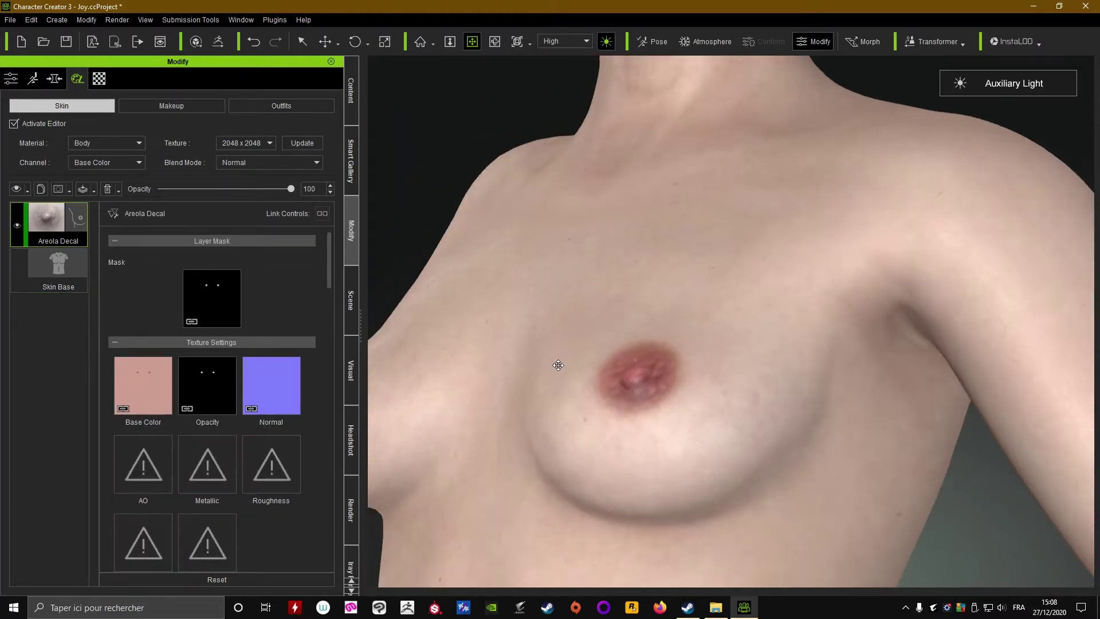
scroll(685, 330, "up", 4)
middle_click_drag(684, 331, 700, 348)
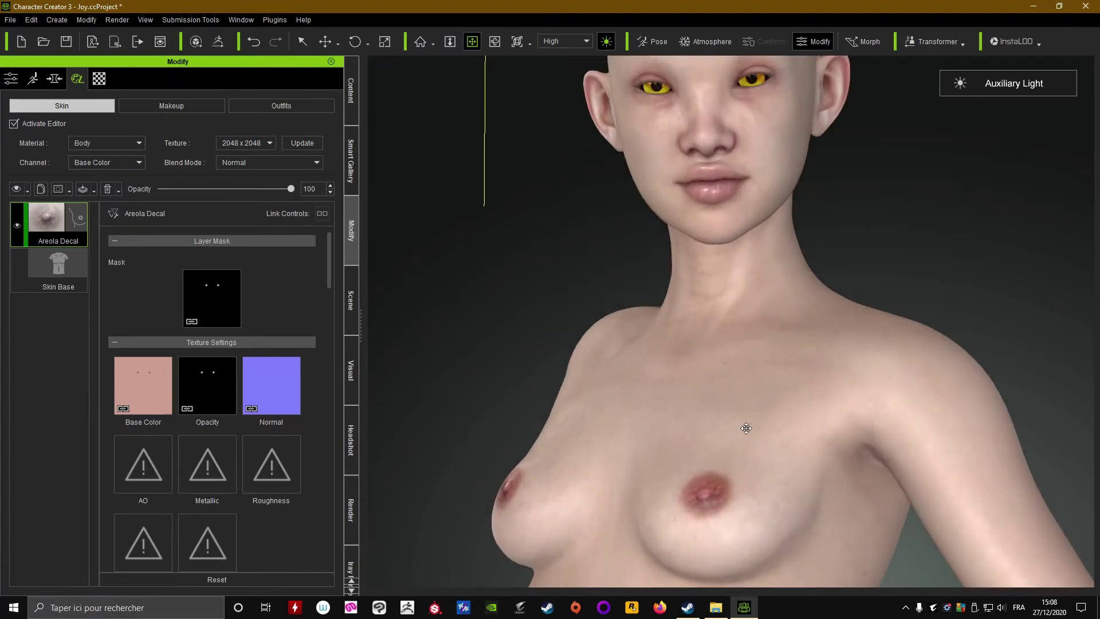
scroll(715, 441, "up", 2)
left_click_drag(706, 404, 689, 375)
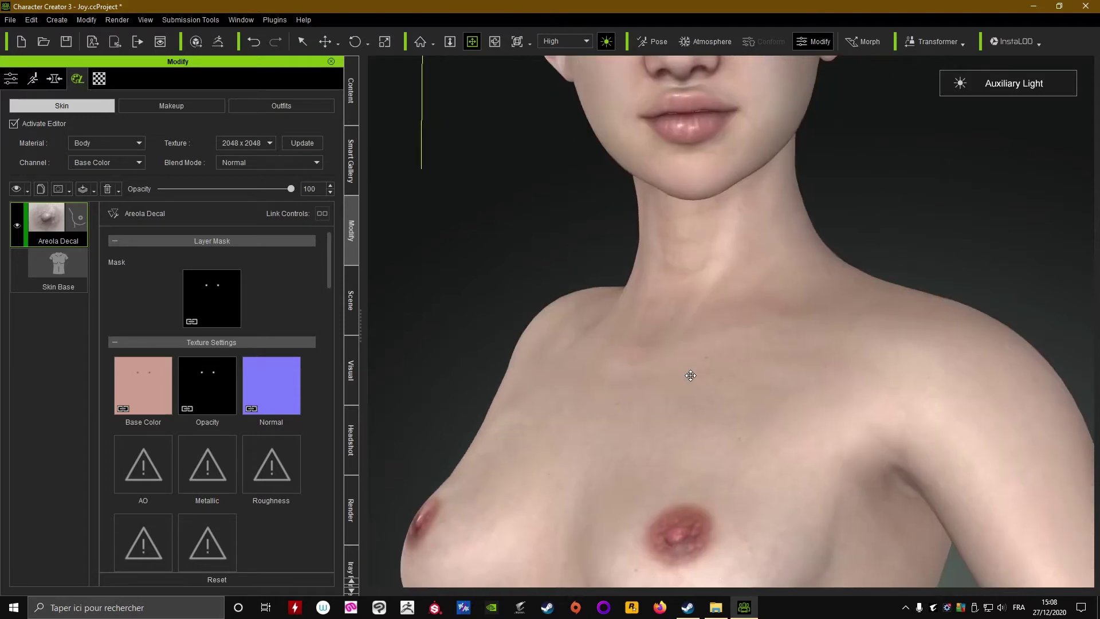
right_click_drag(689, 376, 678, 364)
scroll(674, 369, "down", 2)
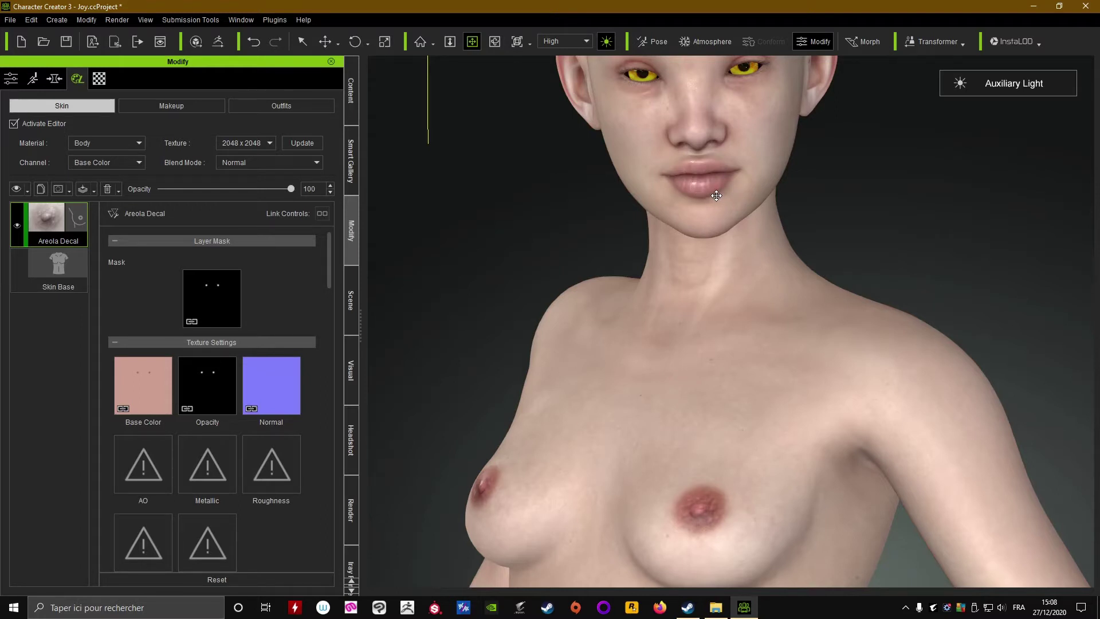
middle_click_drag(727, 463, 684, 445)
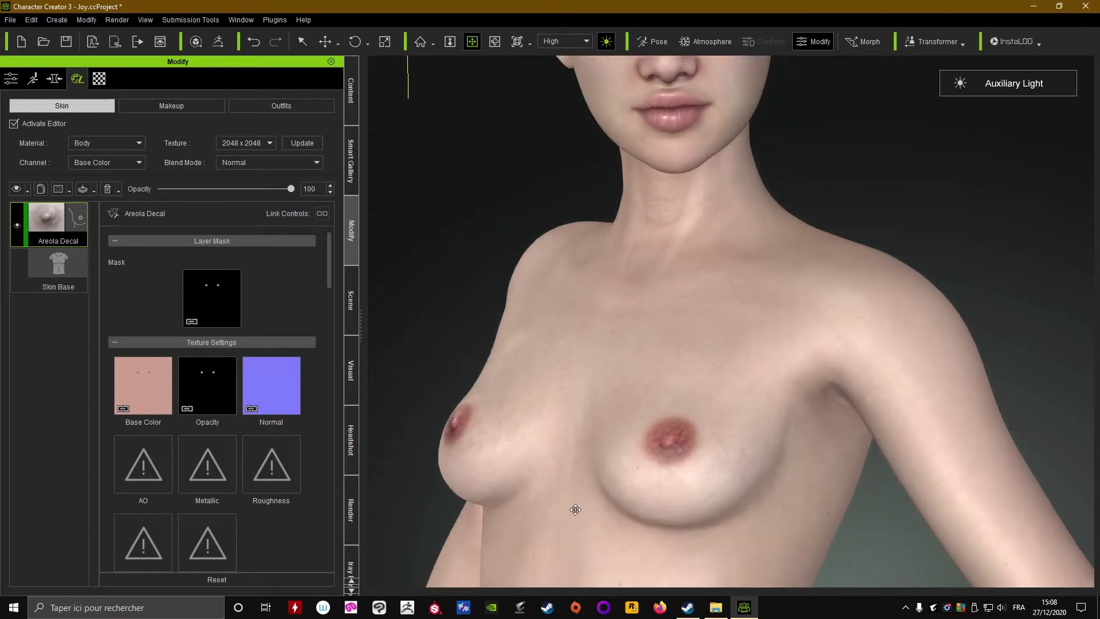
middle_click_drag(575, 509, 668, 133)
middle_click_drag(695, 481, 815, 136)
right_click_drag(761, 223, 705, 186)
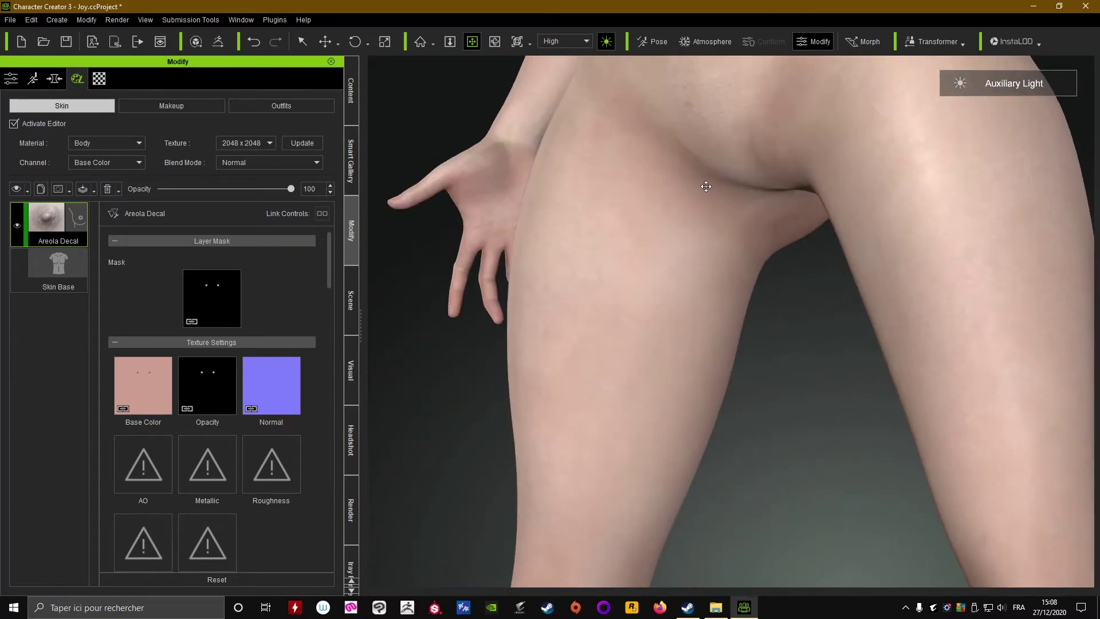
right_click_drag(705, 228, 740, 67)
- Set the base color brightness of the Areola Decal layer to 0.10
left_click_drag(733, 155, 780, 486)
right_click_drag(774, 326, 710, 365)
scroll(705, 361, "up", 5)
left_click_drag(666, 316, 714, 383)
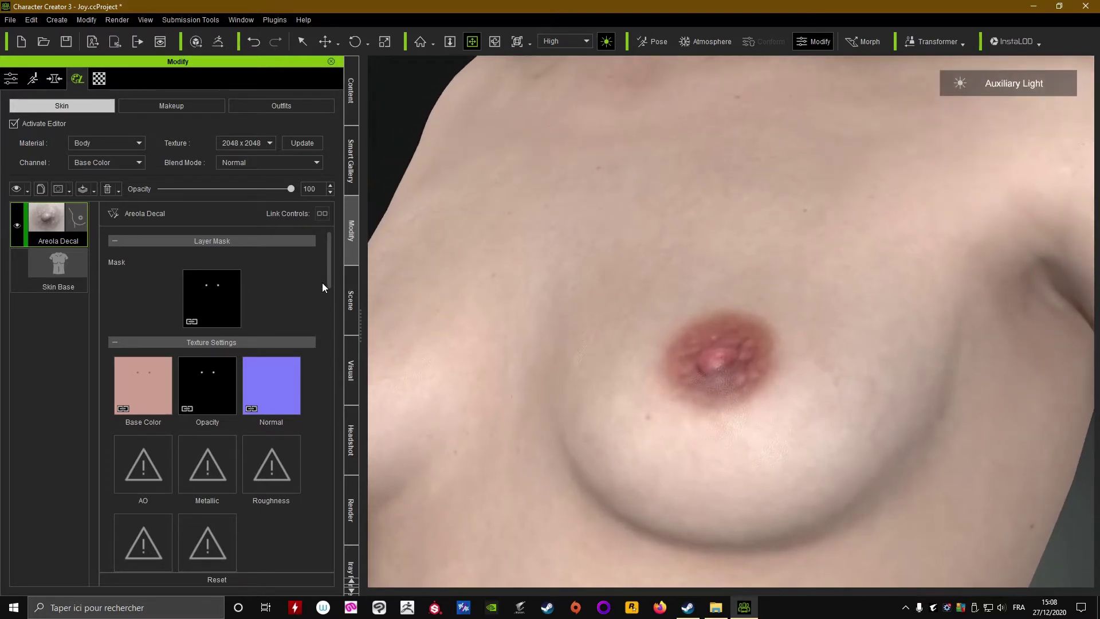
left_click_drag(329, 273, 331, 381)
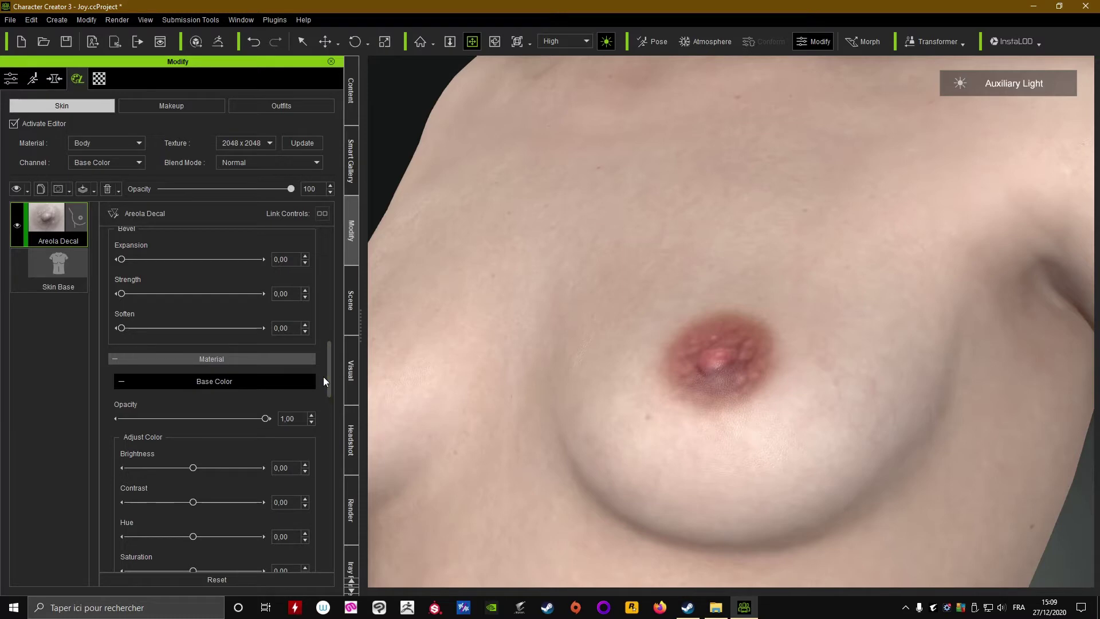
scroll(326, 380, "down", 2)
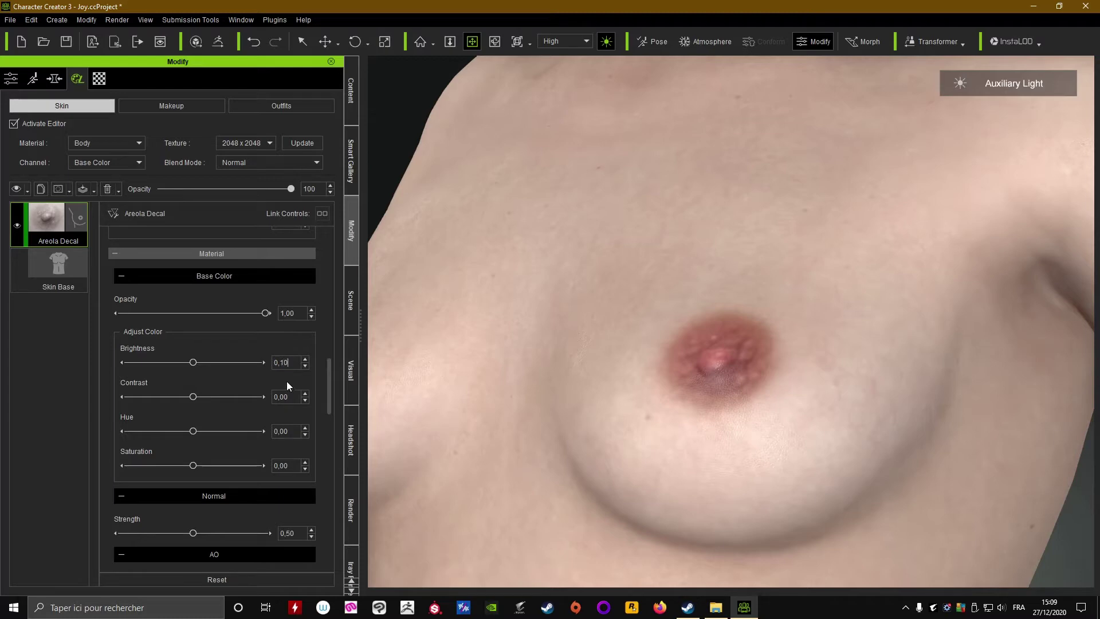
key("Return")
scroll(682, 292, "down", 5)
right_click_drag(675, 285, 784, 325)
scroll(785, 325, "up", 3)
left_click_drag(793, 352, 744, 389)
scroll(743, 389, "up", 2)
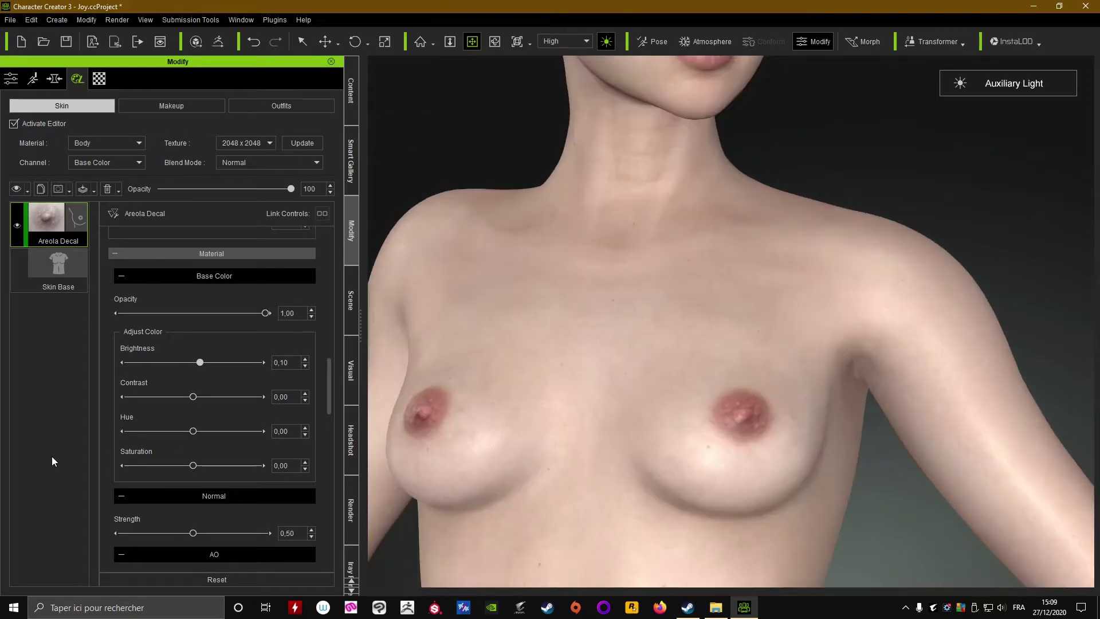
- Try a base color brightness of 0.48 on the Areola Decal, restore it to 0.10 and compare the result
left_click_drag(204, 359, 224, 385)
double_click(285, 364)
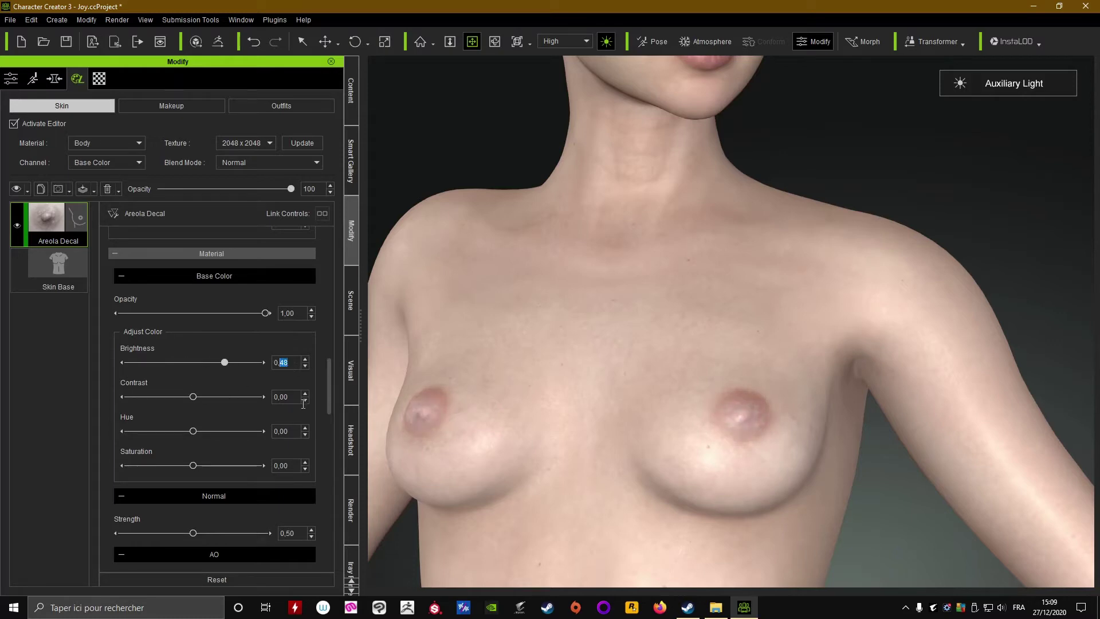
key("Return")
scroll(645, 347, "down", 3)
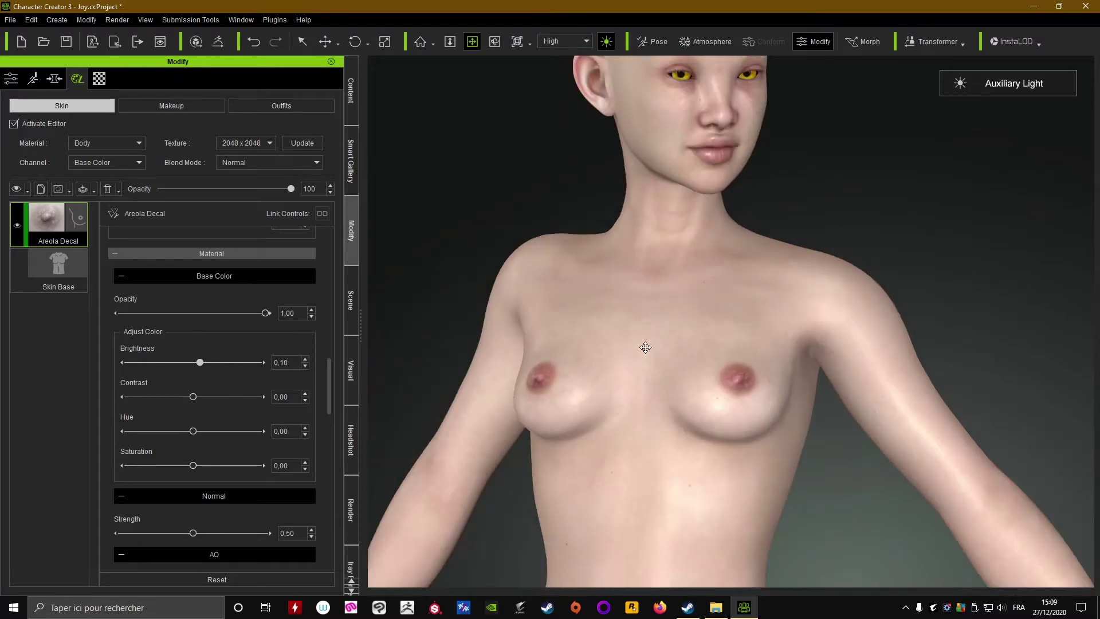
right_click_drag(622, 315, 652, 375)
scroll(651, 374, "up", 6)
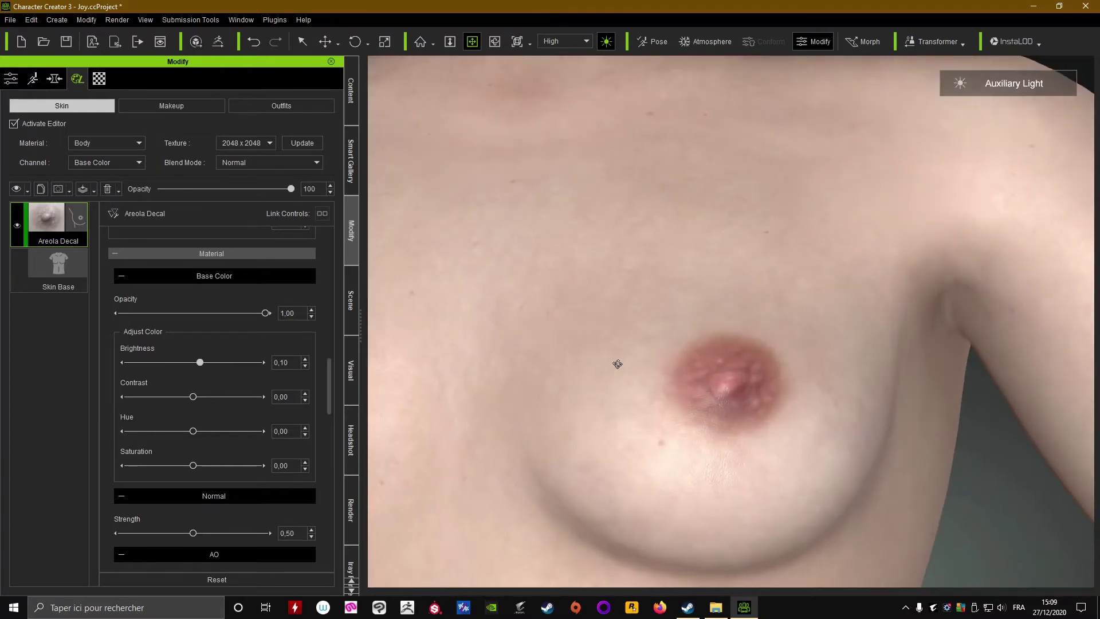
right_click_drag(591, 352, 504, 374)
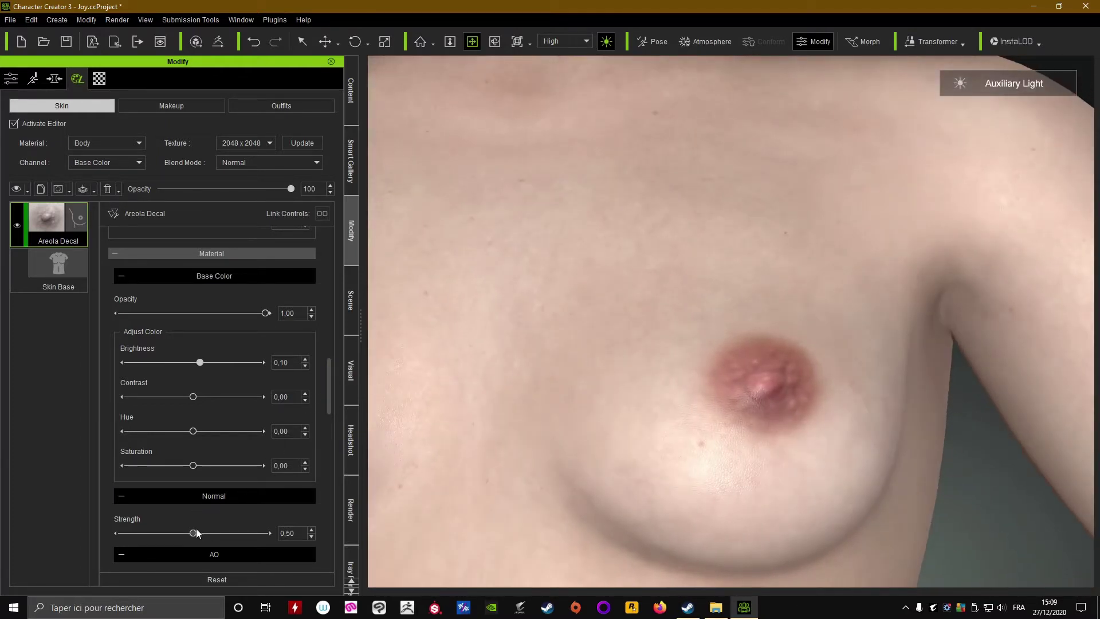
right_click_drag(567, 398, 929, 428)
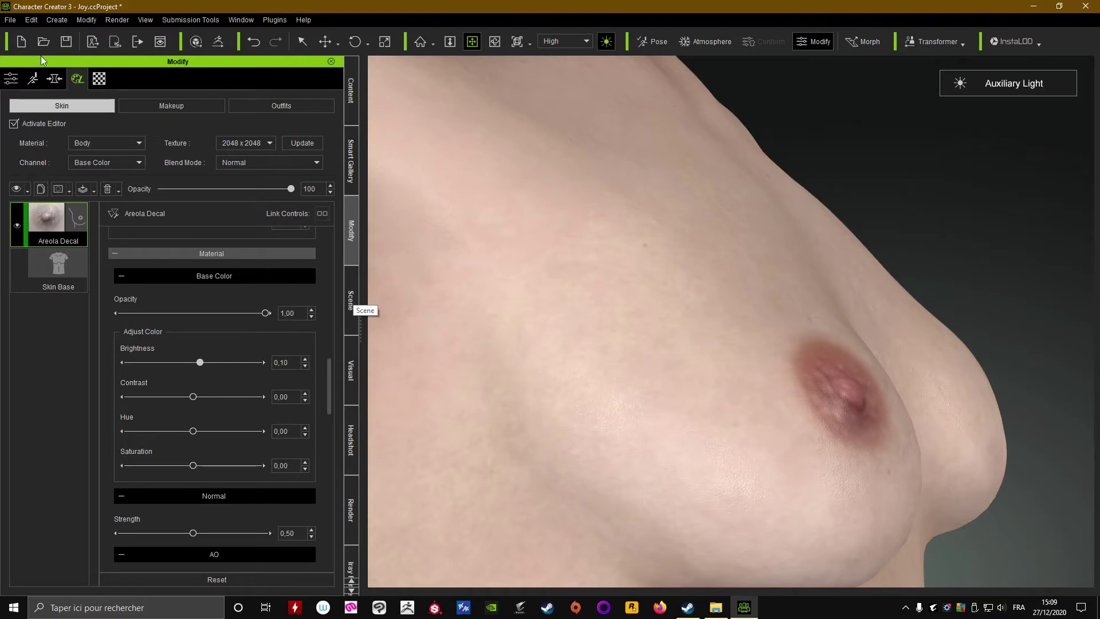
- In the chest's Nipple morphs, set Nipple Depth to 100 and Nipple Scale to 30
left_click(53, 79)
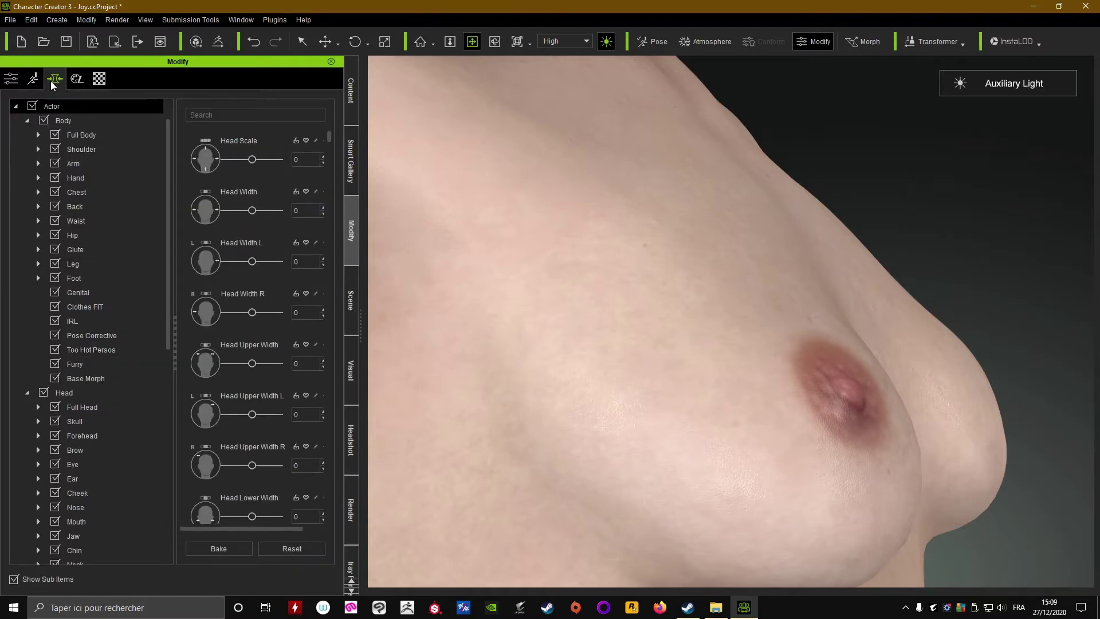
left_click(38, 192)
left_click(80, 250)
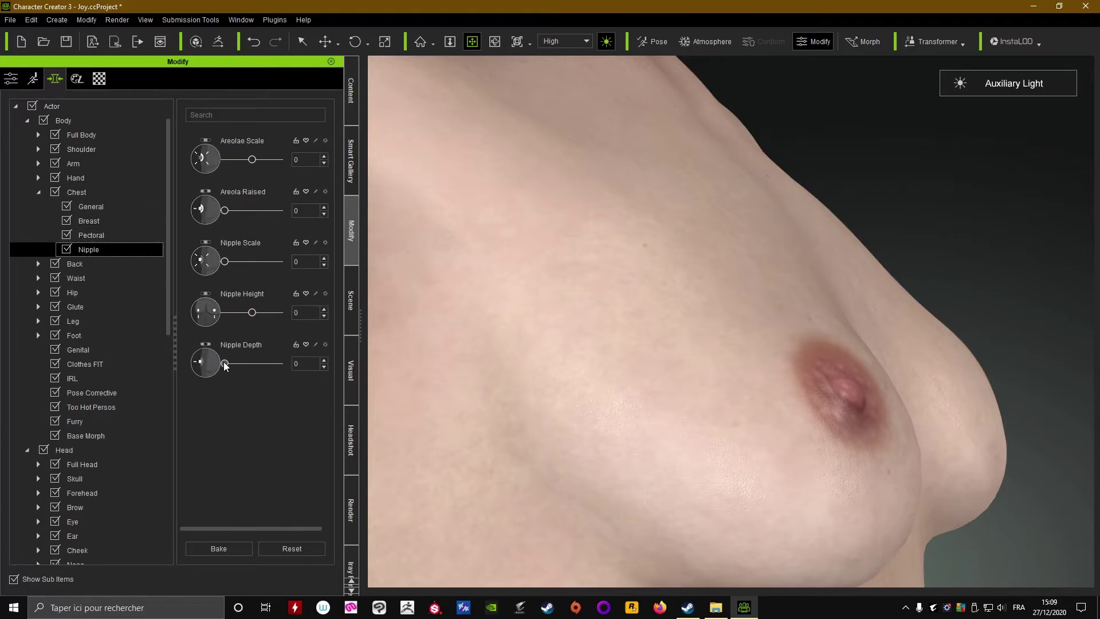
left_click_drag(225, 364, 341, 373)
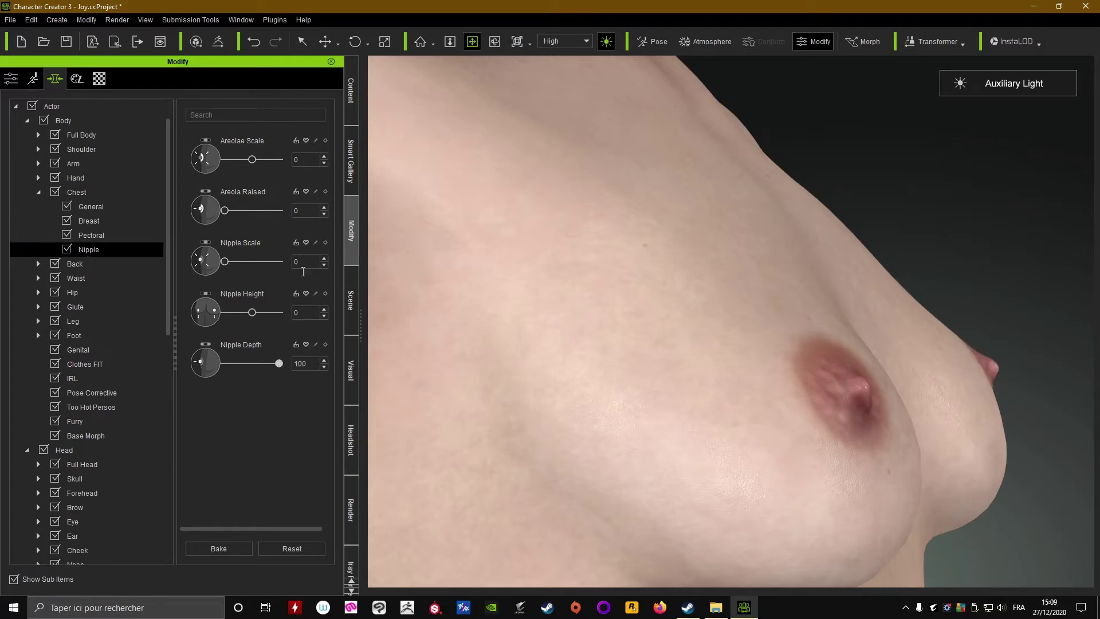
type("30")
key("Return")
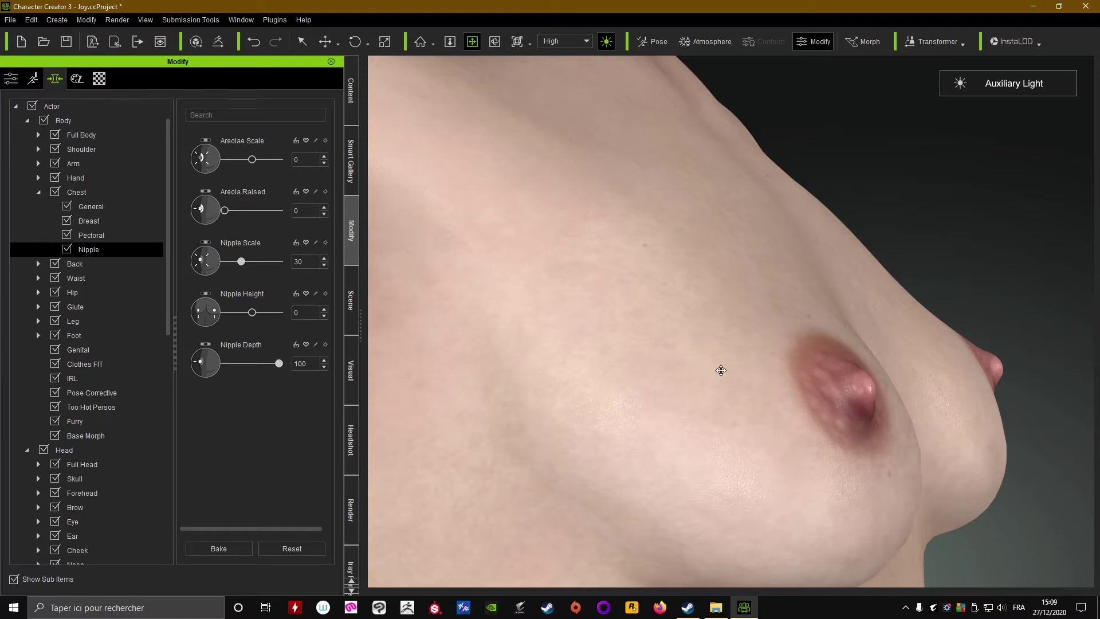
scroll(720, 370, "down", 5)
right_click_drag(720, 371, 544, 370)
scroll(590, 390, "up", 3)
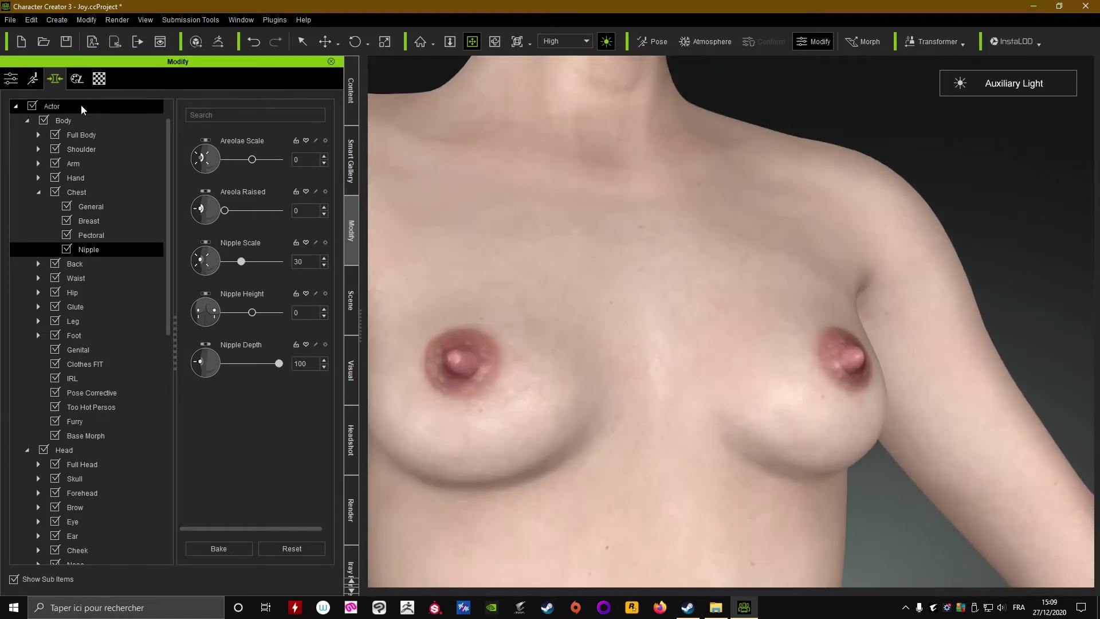
- Return to the Areola Decal's skin settings and compare the chest's shading with the auxiliary light off and on
left_click(78, 81)
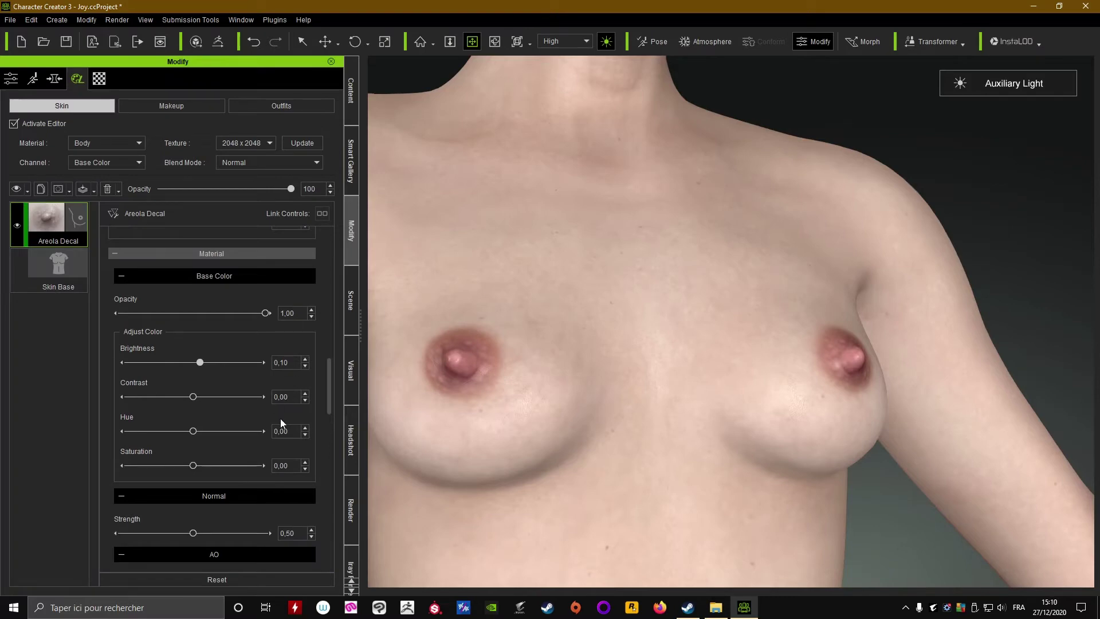
right_click_drag(824, 363, 566, 381)
scroll(574, 388, "up", 3)
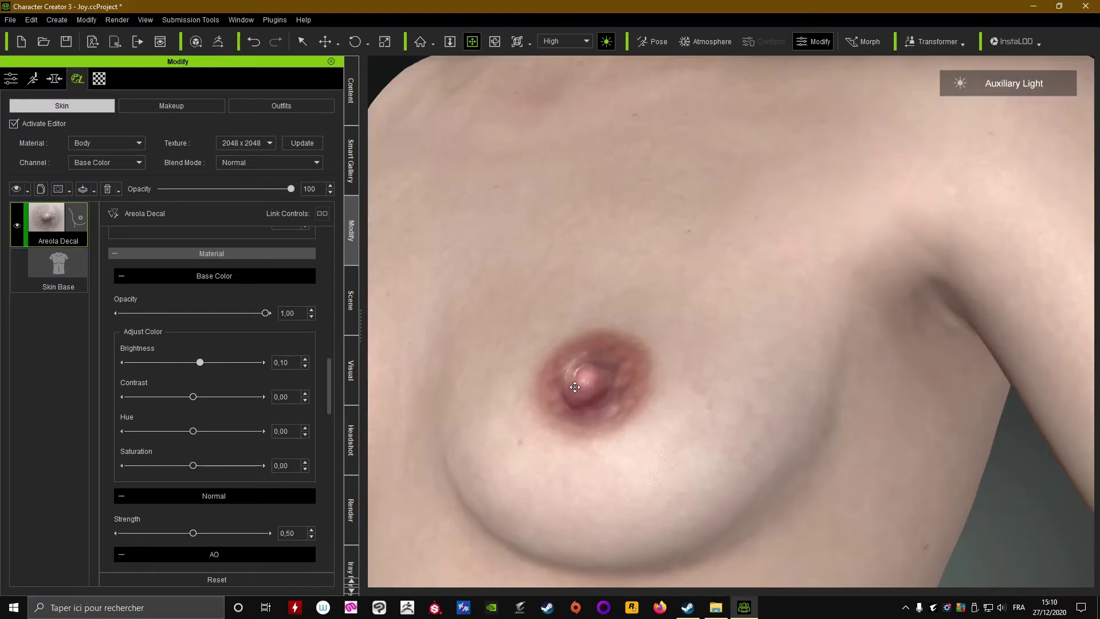
scroll(574, 386, "down", 5)
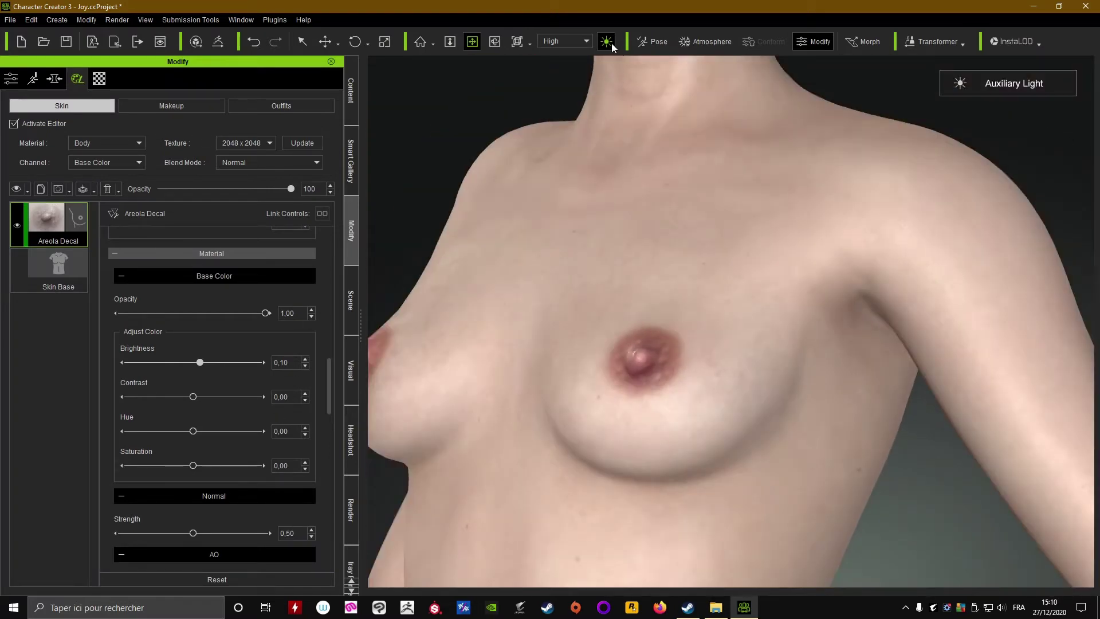
left_click(608, 42)
left_click(610, 42)
left_click(609, 43)
left_click(609, 43)
left_click(609, 43)
scroll(597, 302, "down", 3)
right_click_drag(598, 302, 675, 295)
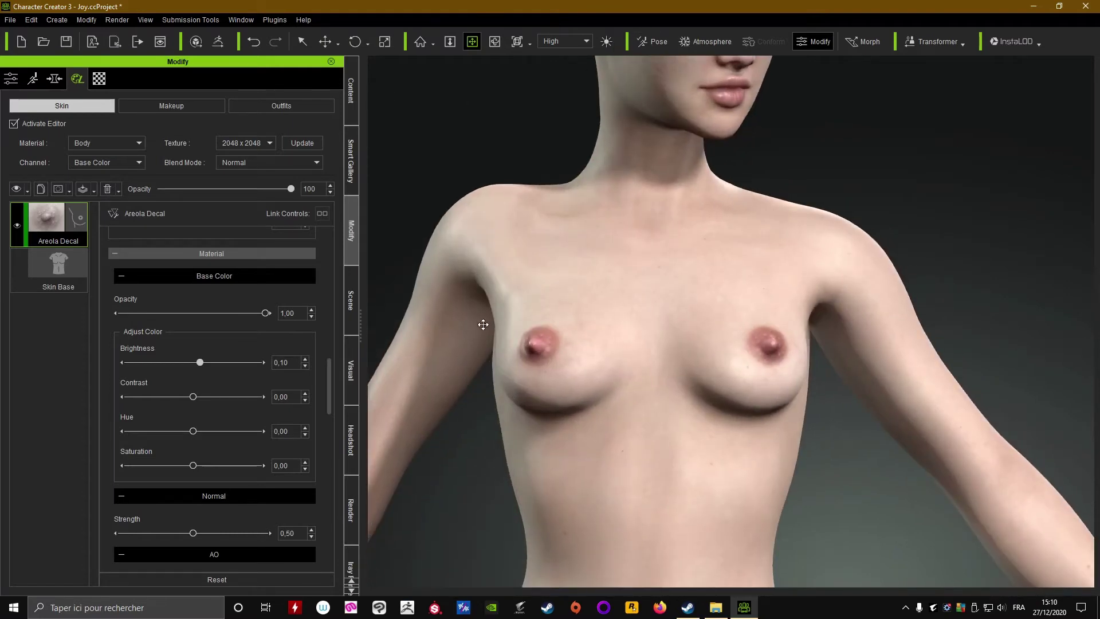
right_click_drag(484, 321, 619, 294)
left_click(606, 42)
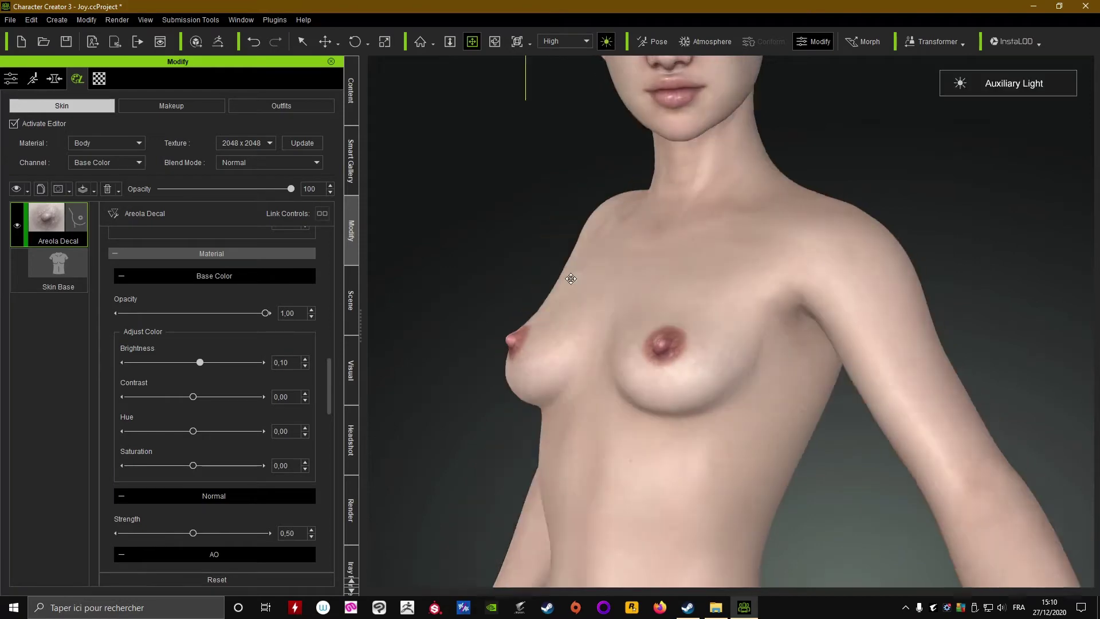
- Try a normal strength of 0.03 on the Areola Decal and restore it to 0.50
scroll(653, 309, "up", 6)
middle_click_drag(649, 334, 753, 289)
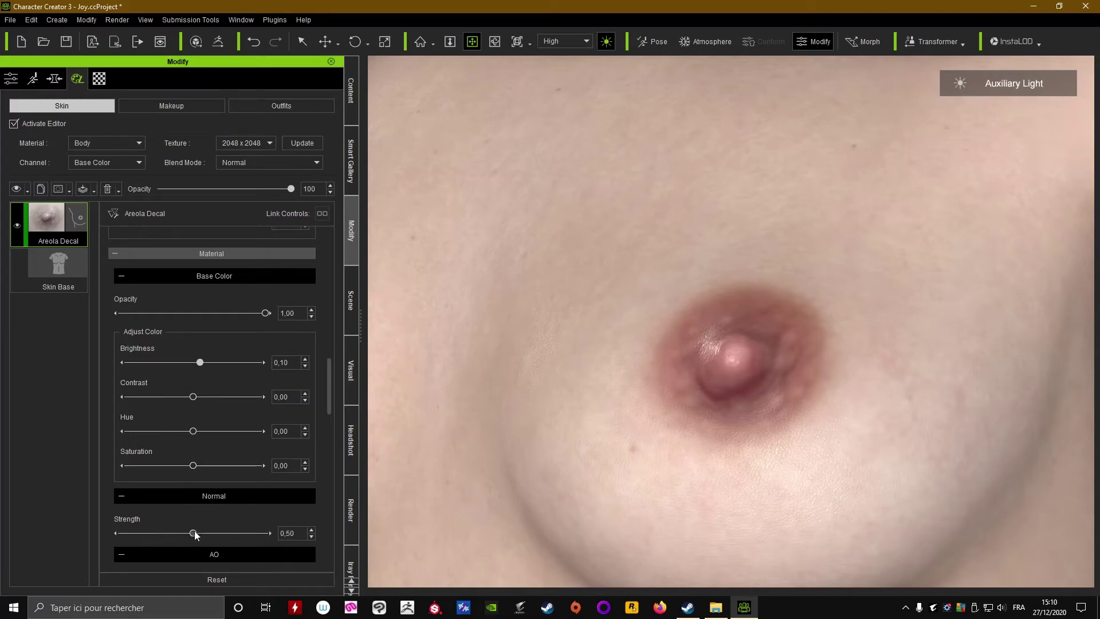
left_click_drag(192, 533, 125, 536)
scroll(711, 492, "down", 2)
scroll(711, 492, "down", 5)
right_click_drag(650, 431, 790, 466)
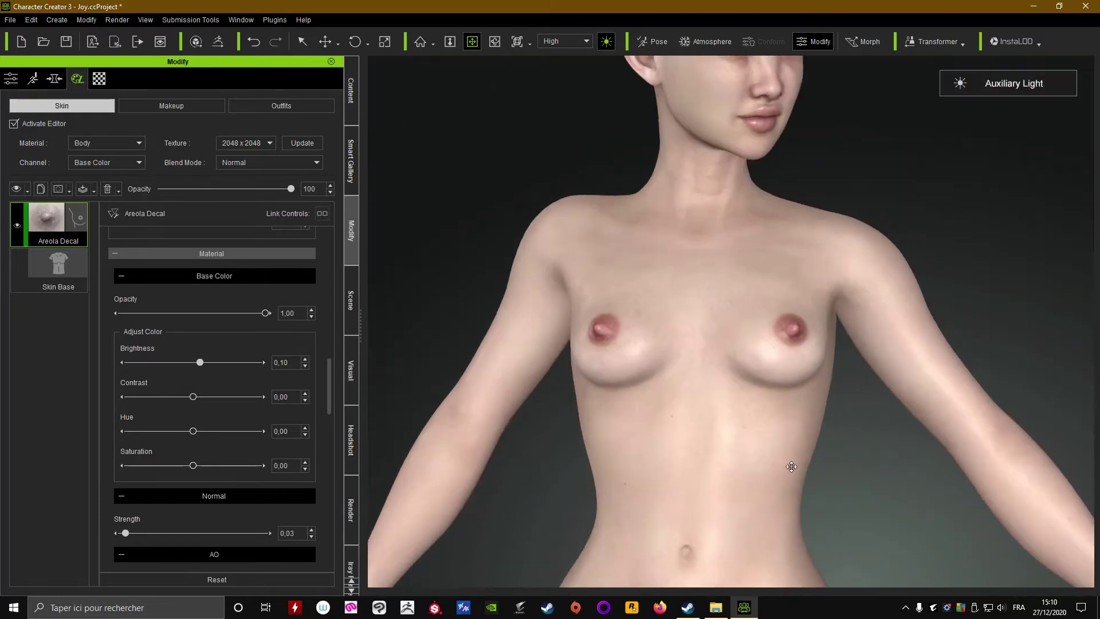
scroll(780, 474, "up", 2)
mouse_move(126, 534)
left_mouse_down()
mouse_move(216, 533)
mouse_move(161, 535)
mouse_move(187, 536)
left_mouse_up()
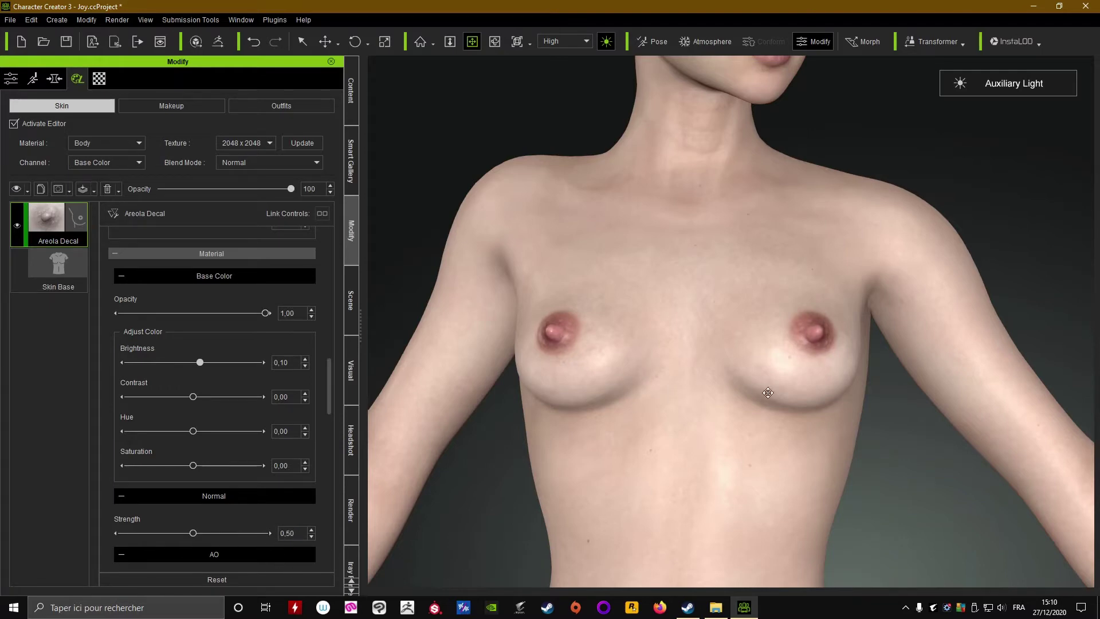
- Examine the decal and the upper body's skin from several angles and distances
right_click_drag(759, 392, 675, 363)
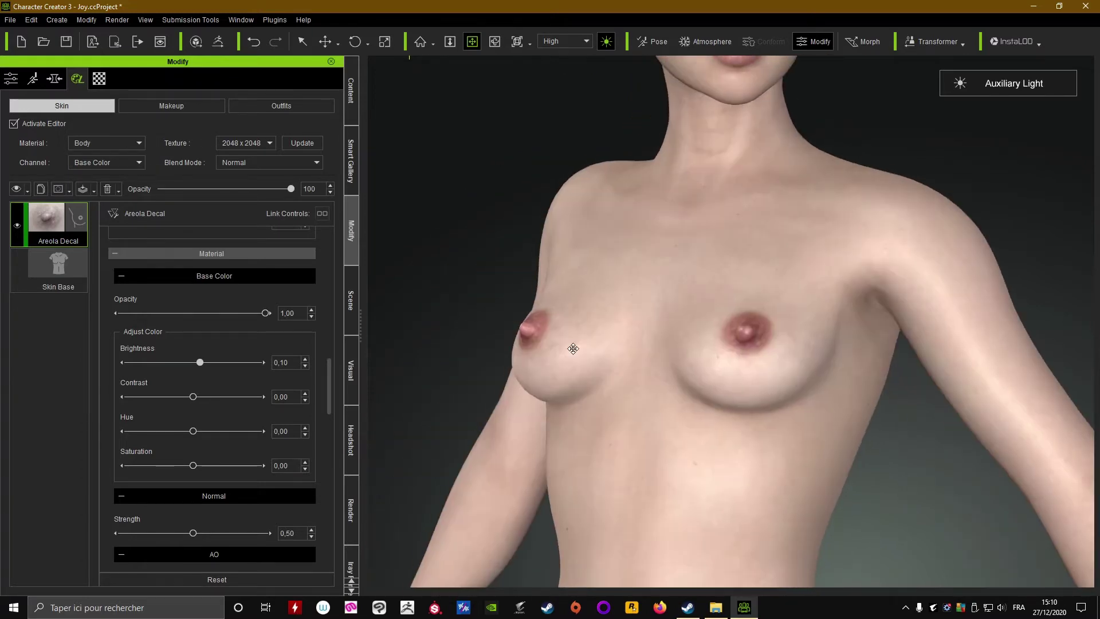
right_click_drag(693, 402, 660, 401)
scroll(659, 400, "down", 3)
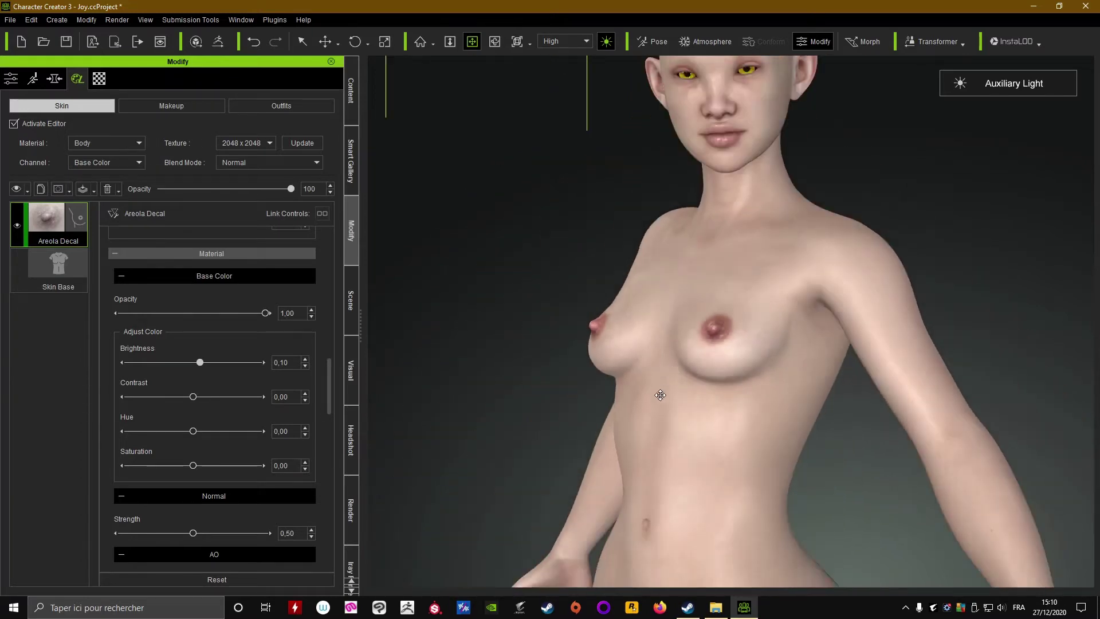
left_click_drag(659, 394, 646, 443)
scroll(744, 432, "up", 5)
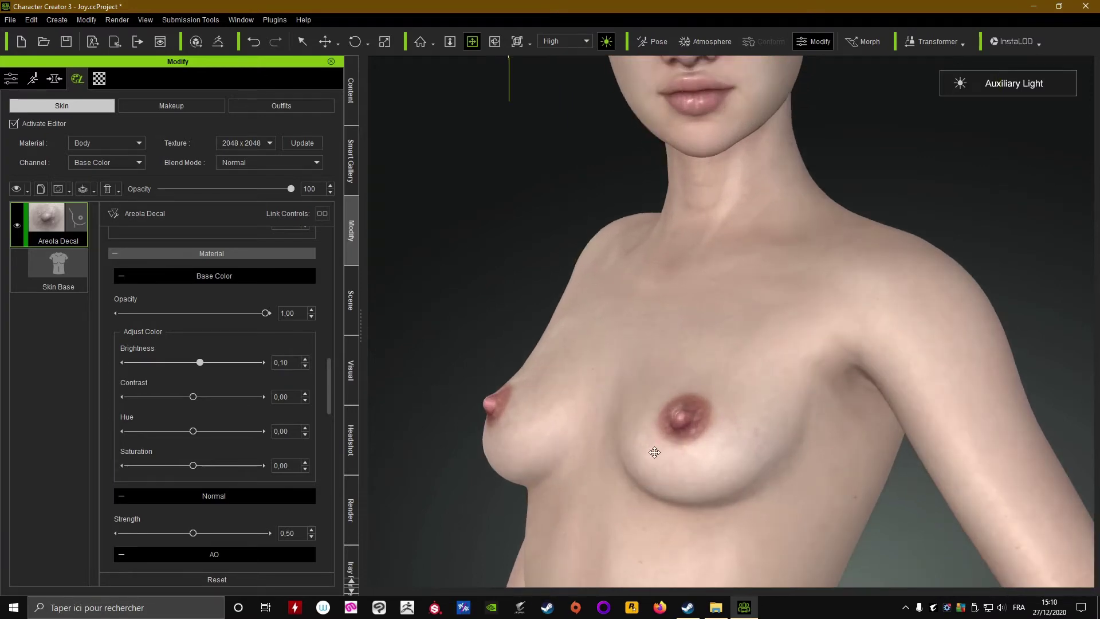
scroll(654, 452, "up", 2)
left_click_drag(643, 446, 694, 400)
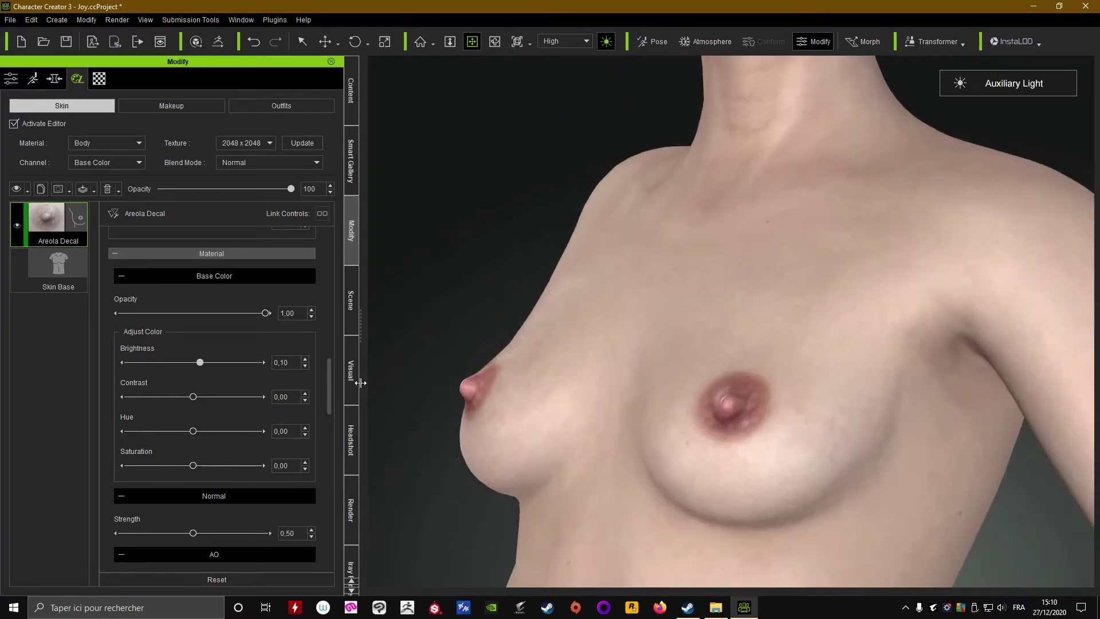
- Try a saturation of 0.52 and a hue of 0.63 on the Areola Decal, and reset both to 0
mouse_move(327, 385)
left_mouse_down()
mouse_move(331, 364)
mouse_move(331, 460)
mouse_move(331, 389)
left_mouse_up()
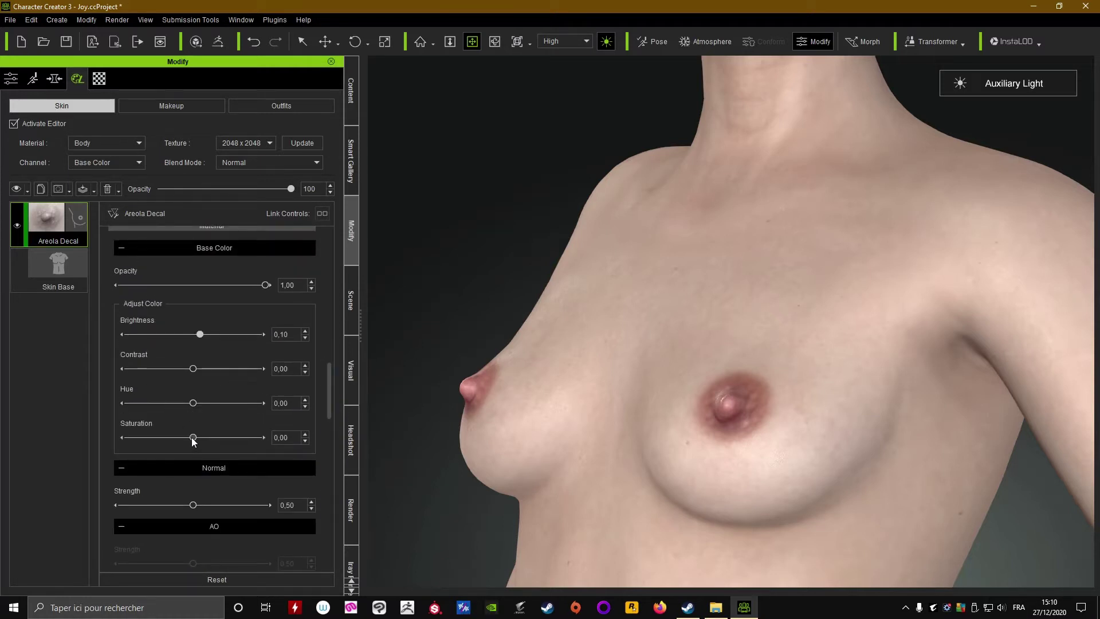
mouse_move(193, 438)
left_mouse_down()
mouse_move(228, 445)
mouse_move(173, 452)
mouse_move(195, 448)
left_mouse_up()
type("0")
key("Return")
left_click_drag(193, 404, 224, 446)
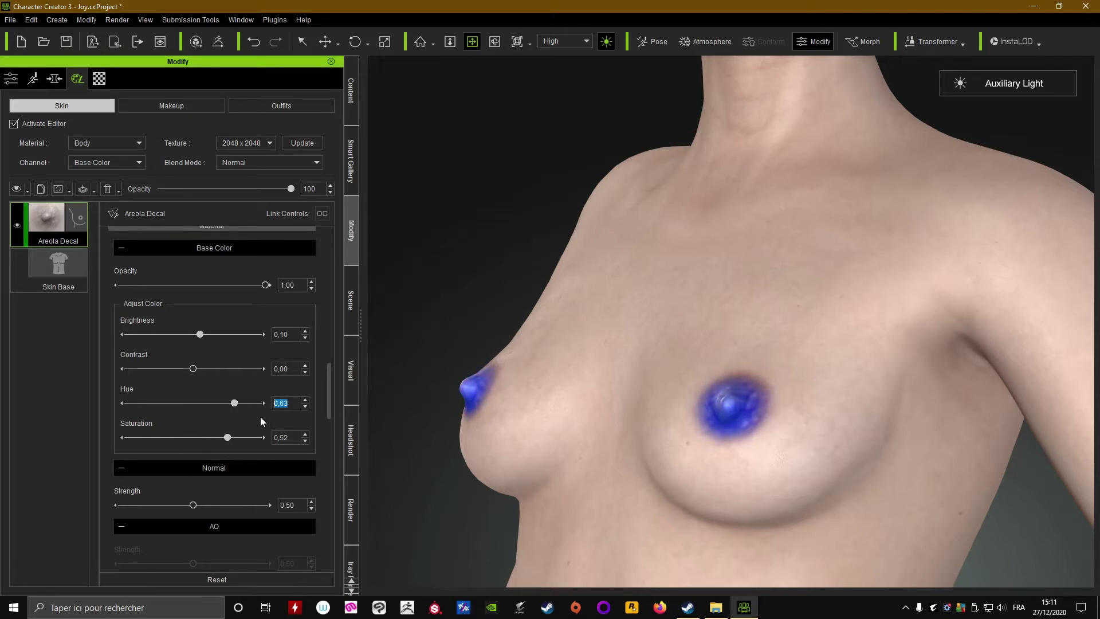
type("0")
key("Return")
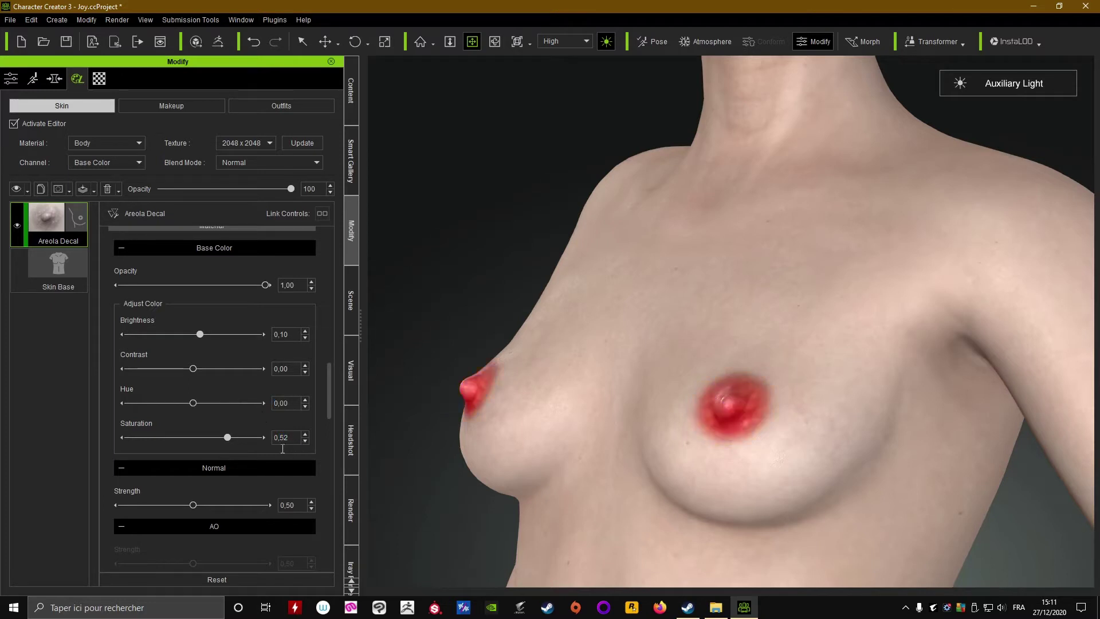
type("0")
key("Return")
left_click_drag(328, 389, 331, 245)
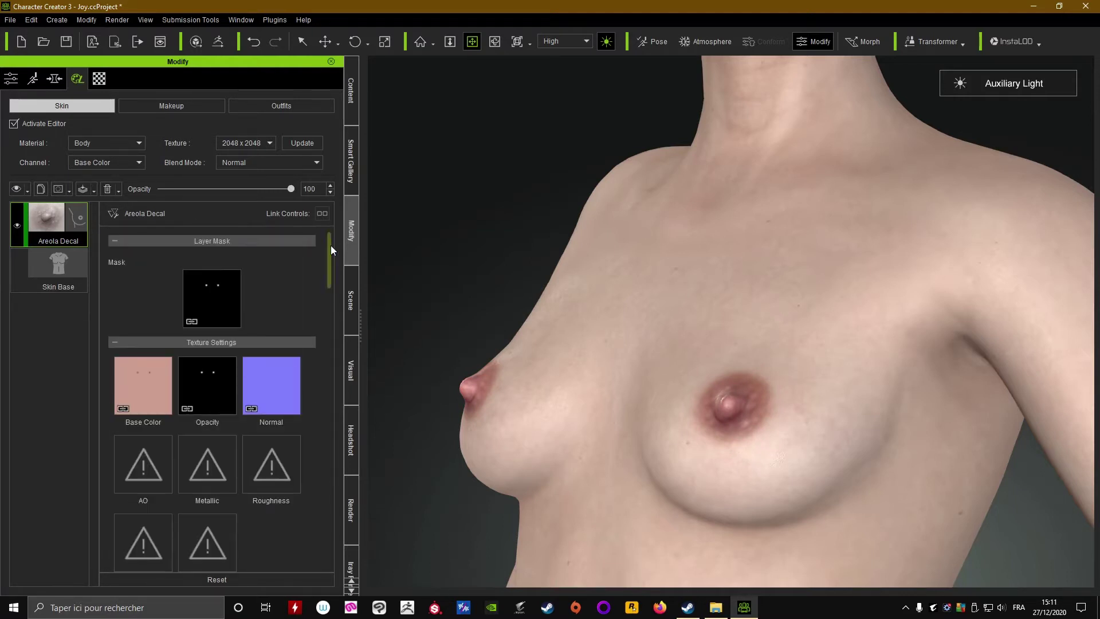
- Check the avatar's torso skin from the shoulders down to the hips
right_click_drag(536, 403, 687, 441)
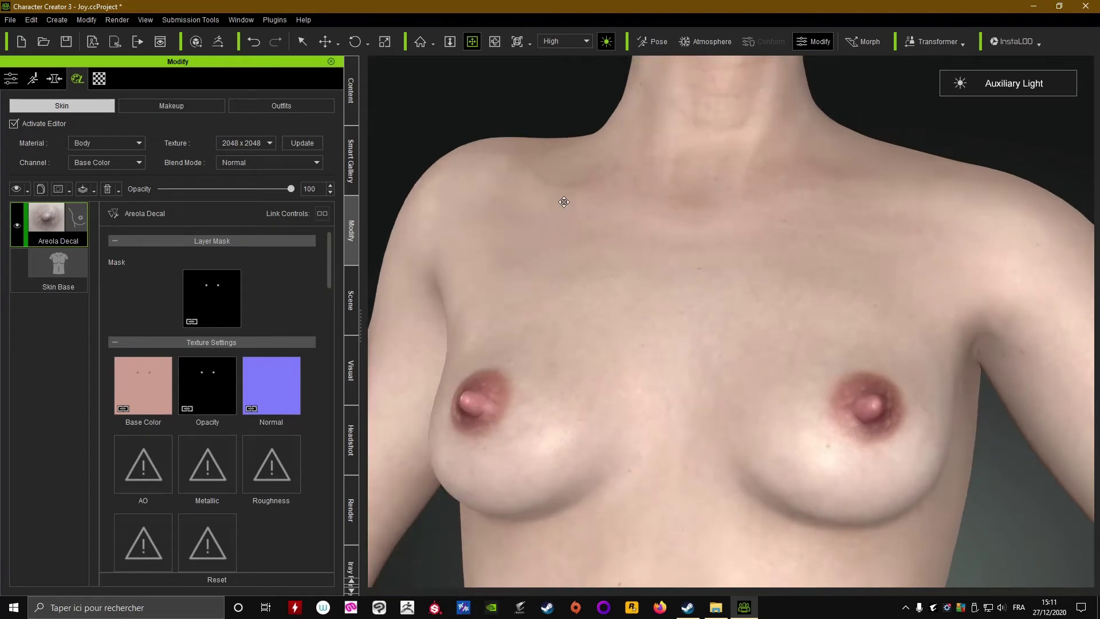
left_click_drag(709, 275, 691, 327)
scroll(687, 344, "down", 3)
middle_click_drag(675, 388, 638, 268)
right_click_drag(638, 267, 590, 265)
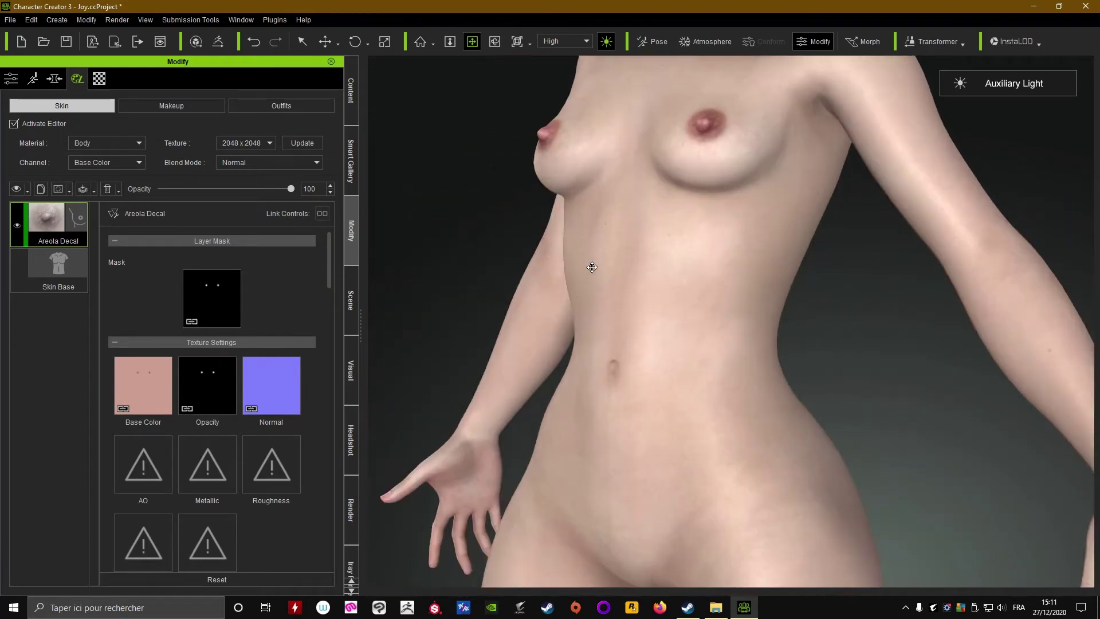
scroll(598, 178, "up", 3)
left_click_drag(598, 177, 613, 289)
left_click_drag(636, 137, 607, 358)
left_click_drag(606, 547, 738, 235)
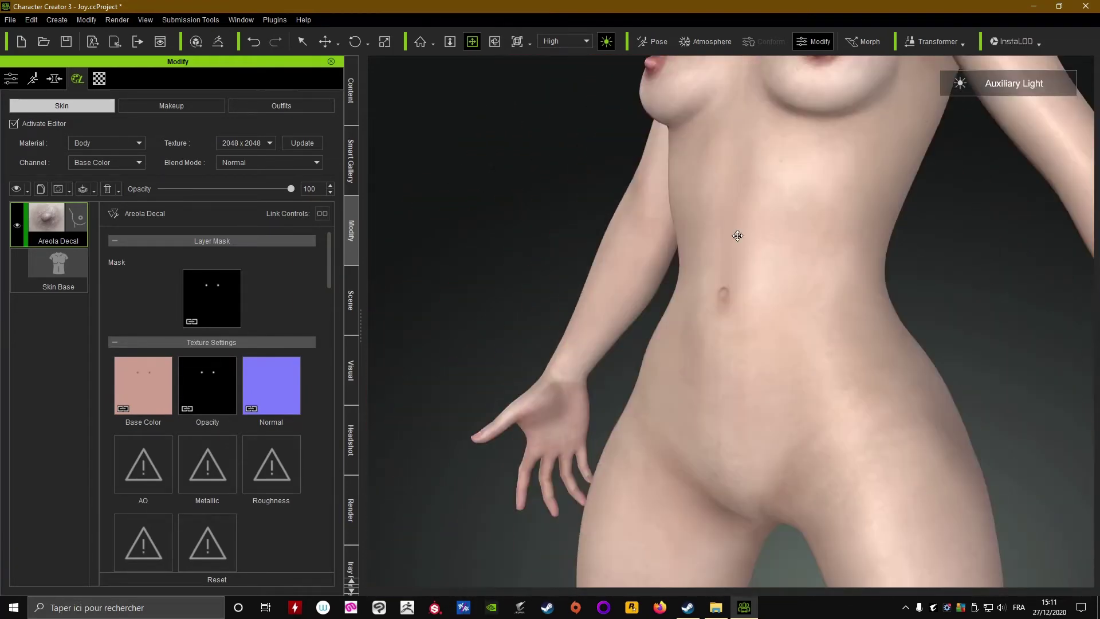
- Switch the edited skin material from Body to Leg for the avatar's lower legs
left_click_drag(705, 426, 688, 292)
middle_click_drag(688, 292, 639, 355)
left_click_drag(640, 355, 641, 159)
right_click_drag(522, 270, 532, 404)
middle_click_drag(532, 404, 533, 422)
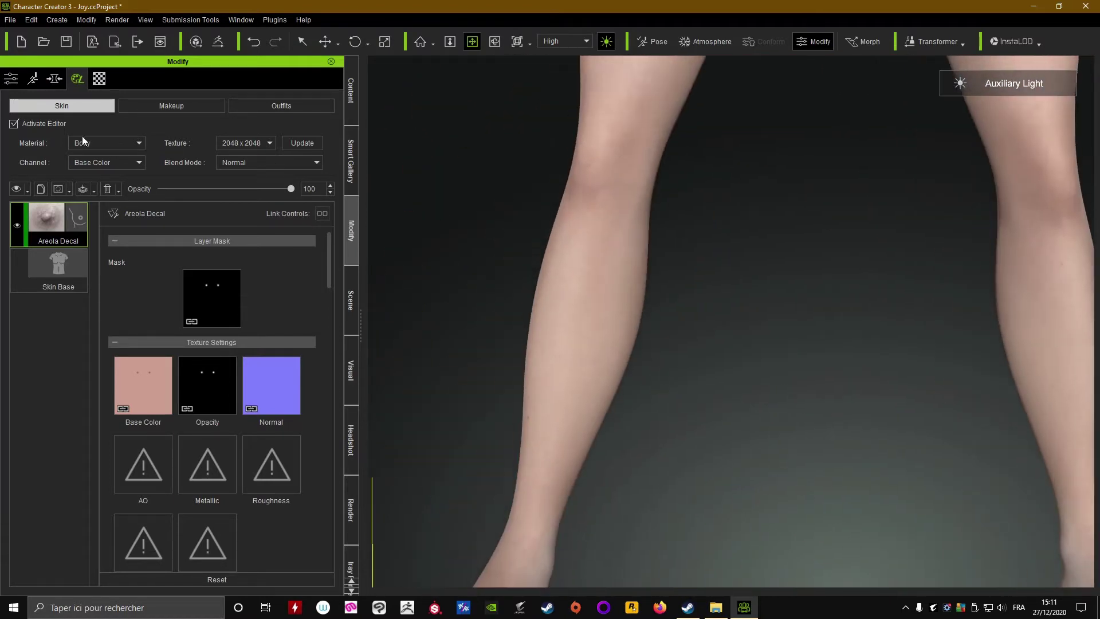
left_click(137, 144)
left_click(77, 187)
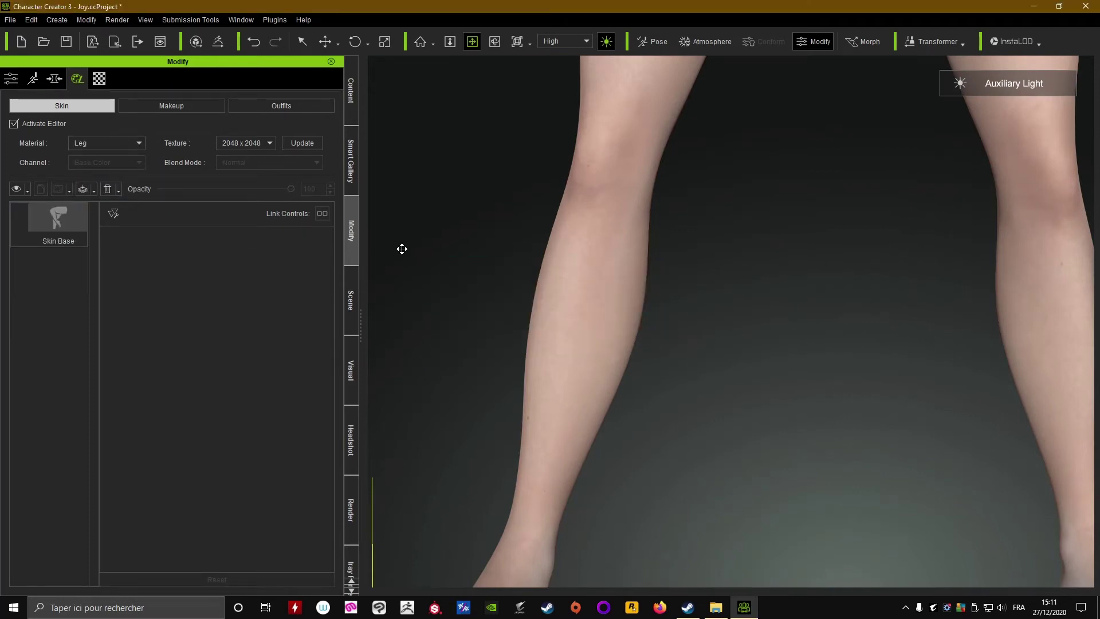
- Open the Skin Base settings of the Leg material with the avatar's thigh and knee in view
left_click(43, 220)
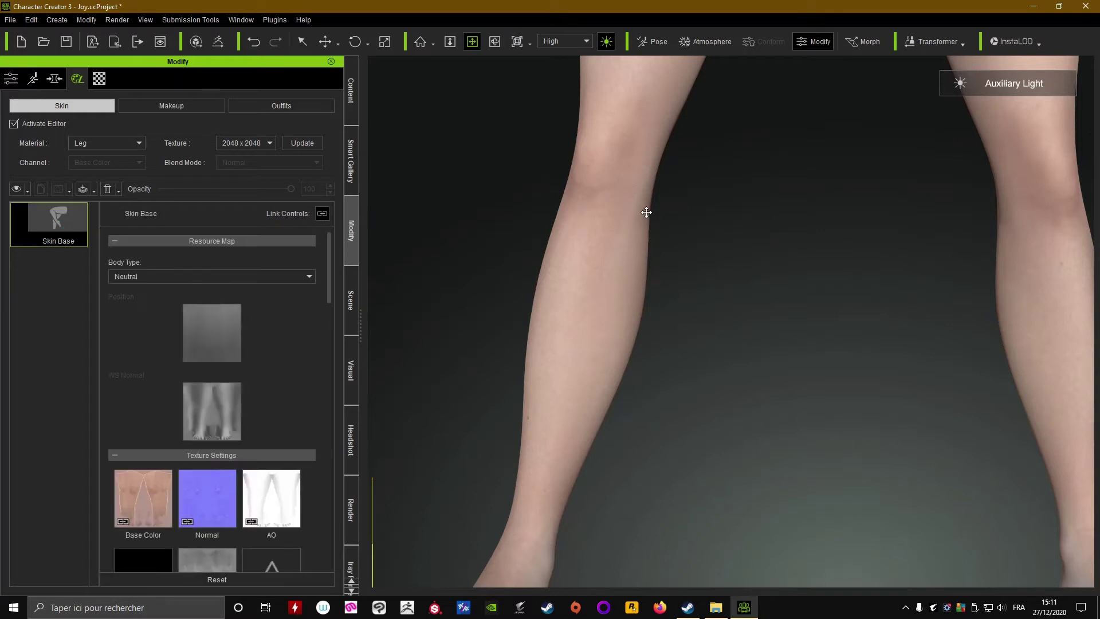
middle_click_drag(645, 211, 703, 266)
left_click_drag(703, 267, 796, 67)
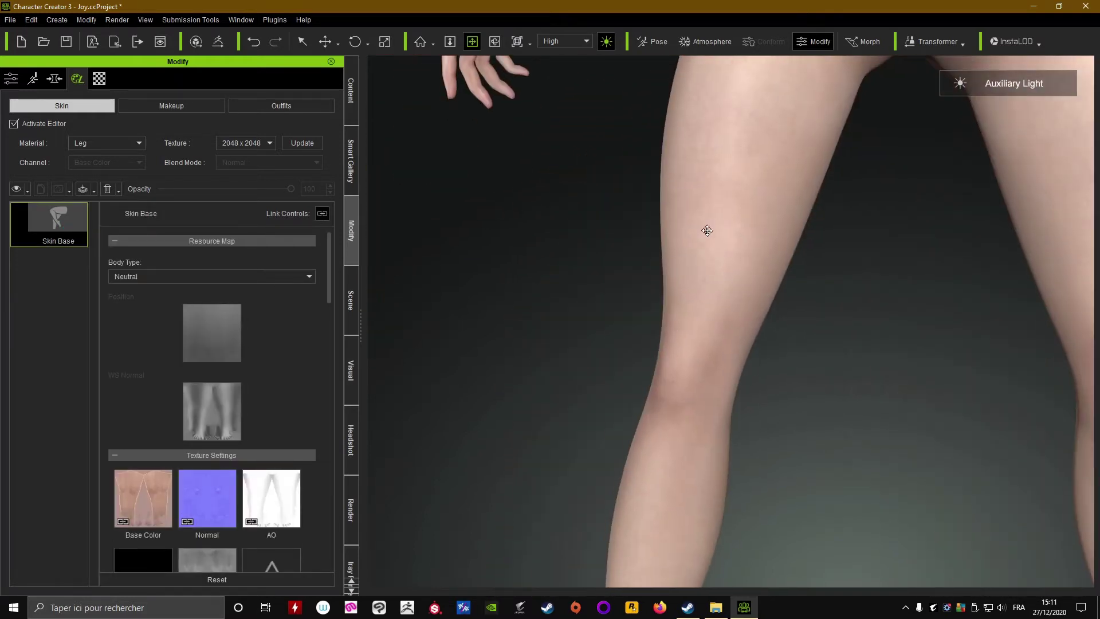
left_click_drag(706, 231, 671, 272)
- Try a normal strength of 1.00 on the leg's Skin Base, and return it to 0
left_click_drag(328, 284, 335, 366)
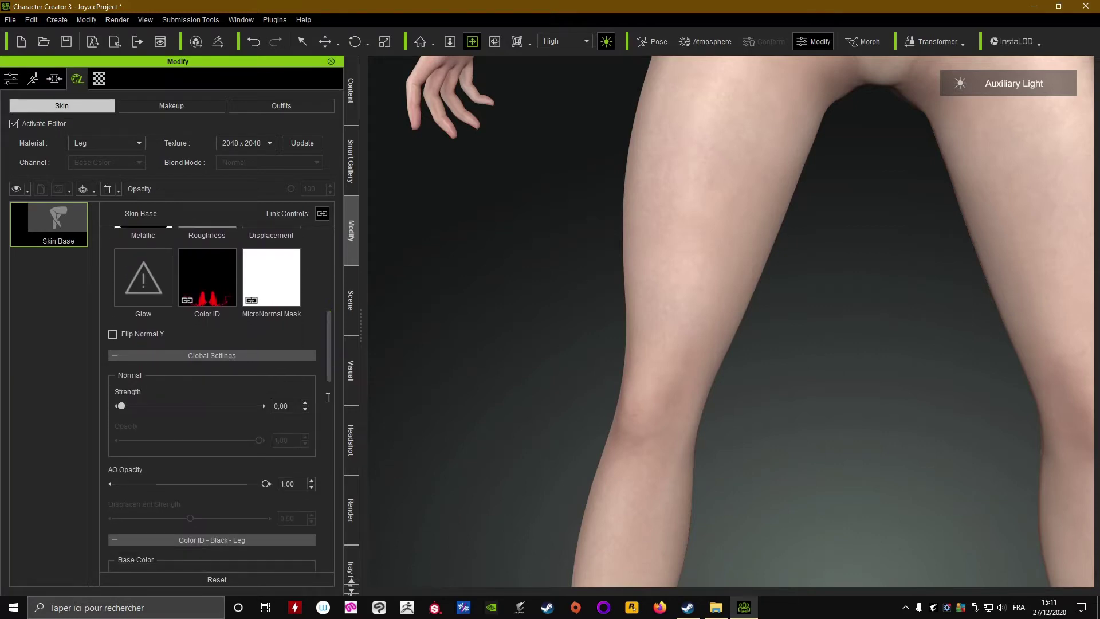
left_click_drag(329, 334, 329, 332)
left_click_drag(119, 415, 278, 439)
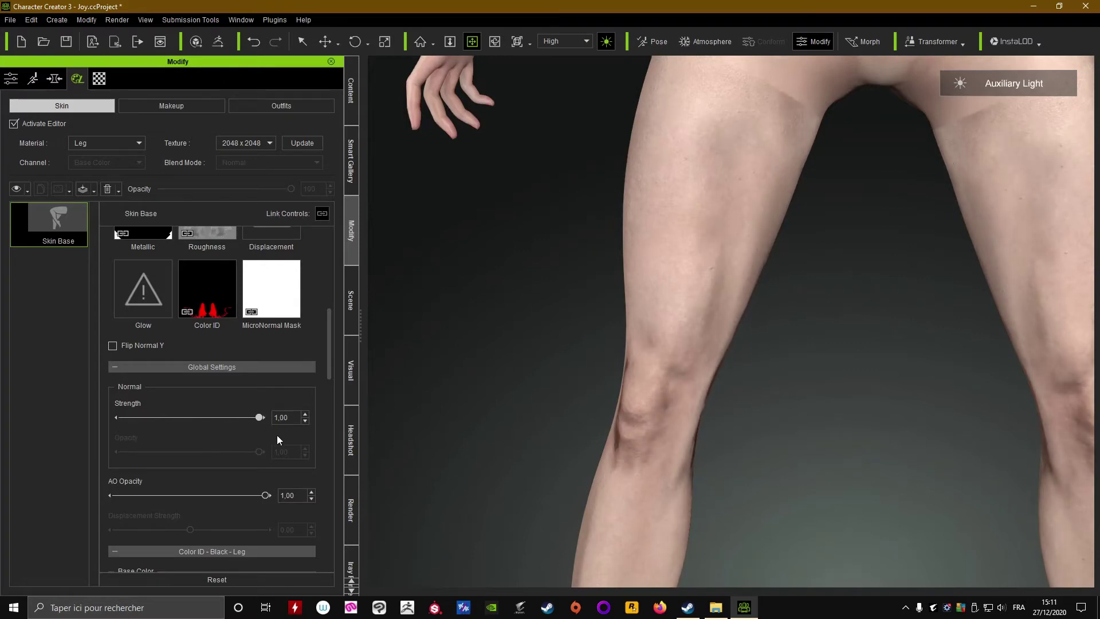
left_click_drag(201, 438, 95, 440)
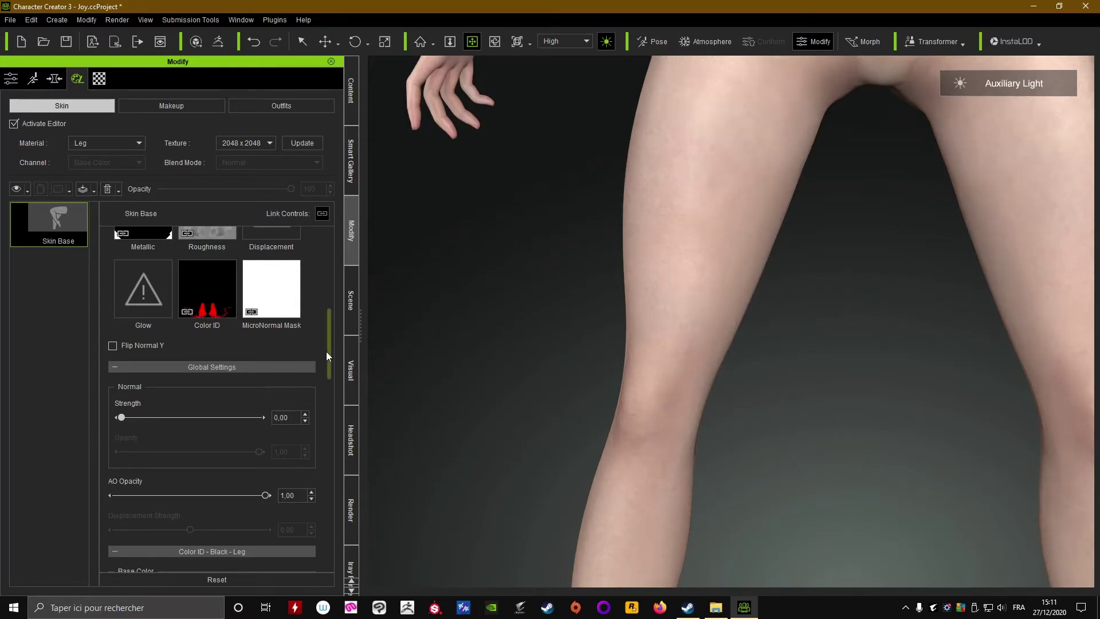
- Try a roughness brightness of -0.40 on the leg skin, and set it back to 0.10
left_click_drag(327, 352, 327, 398)
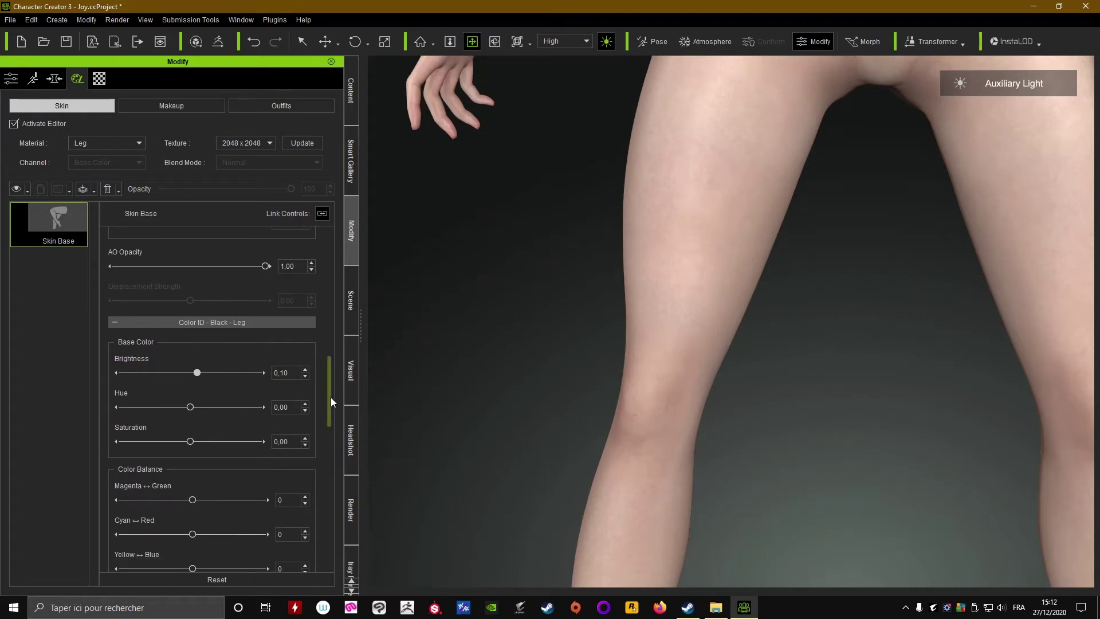
left_click_drag(331, 398, 327, 430)
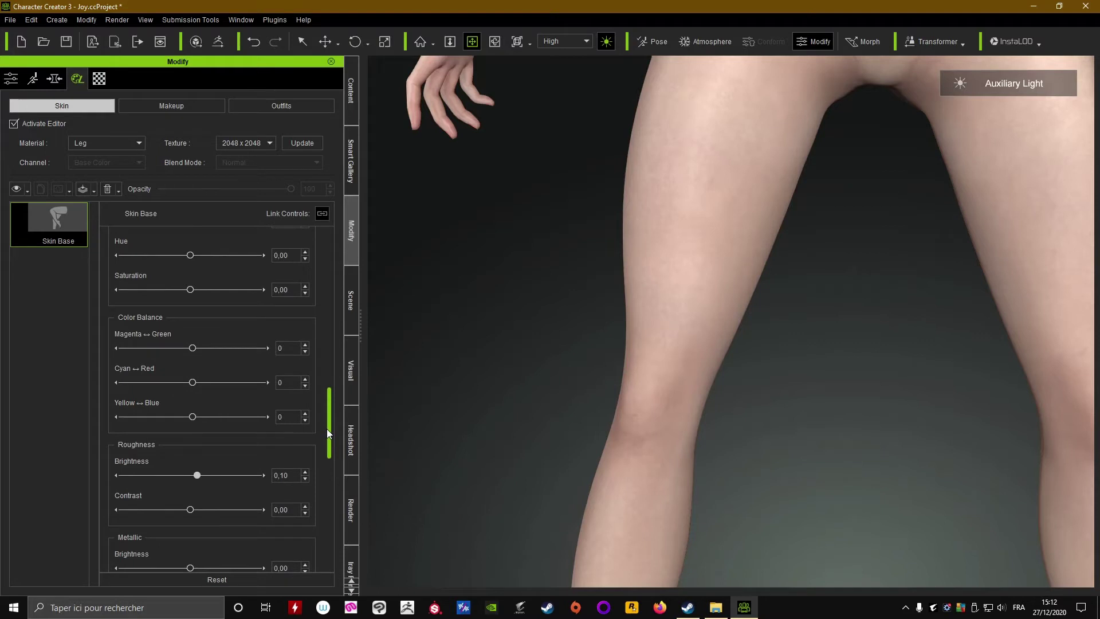
left_click_drag(688, 320, 660, 437)
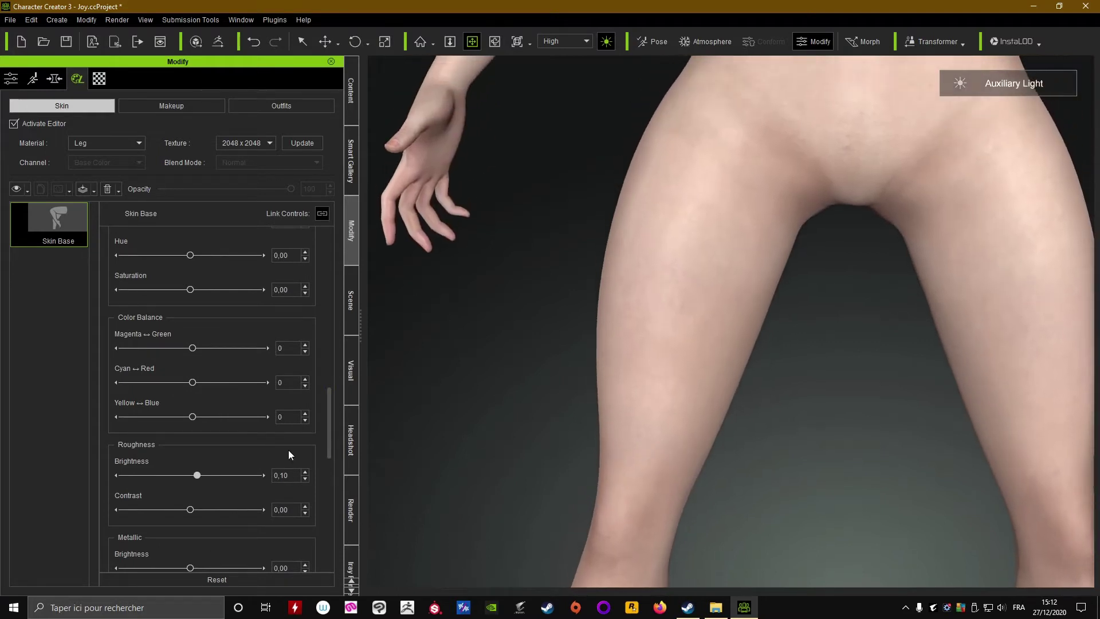
left_click_drag(195, 477, 162, 487)
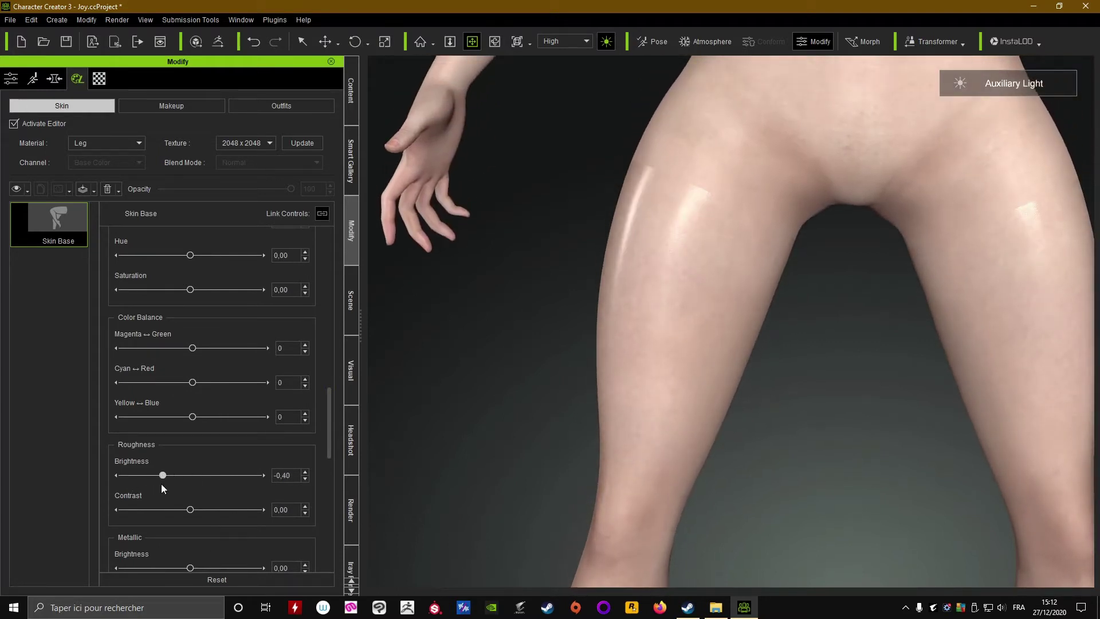
left_click_drag(298, 479, 270, 479)
type("0,10")
key("Return")
- Set the base color brightness of the foot's red Color ID area to 0.10
left_click_drag(331, 427, 322, 472)
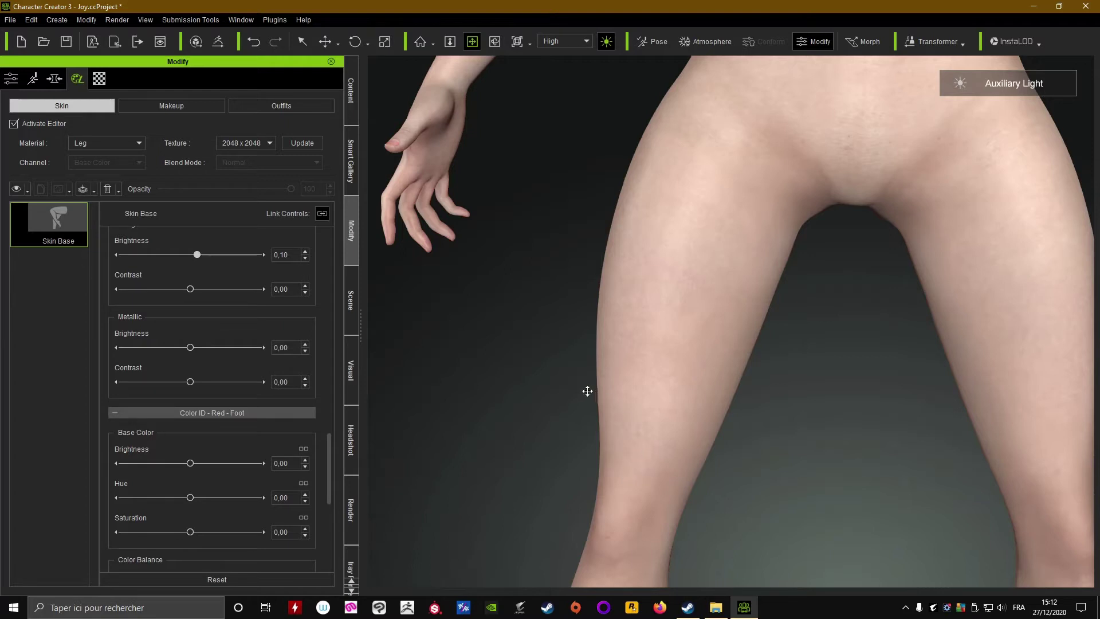
scroll(586, 378, "down", 3)
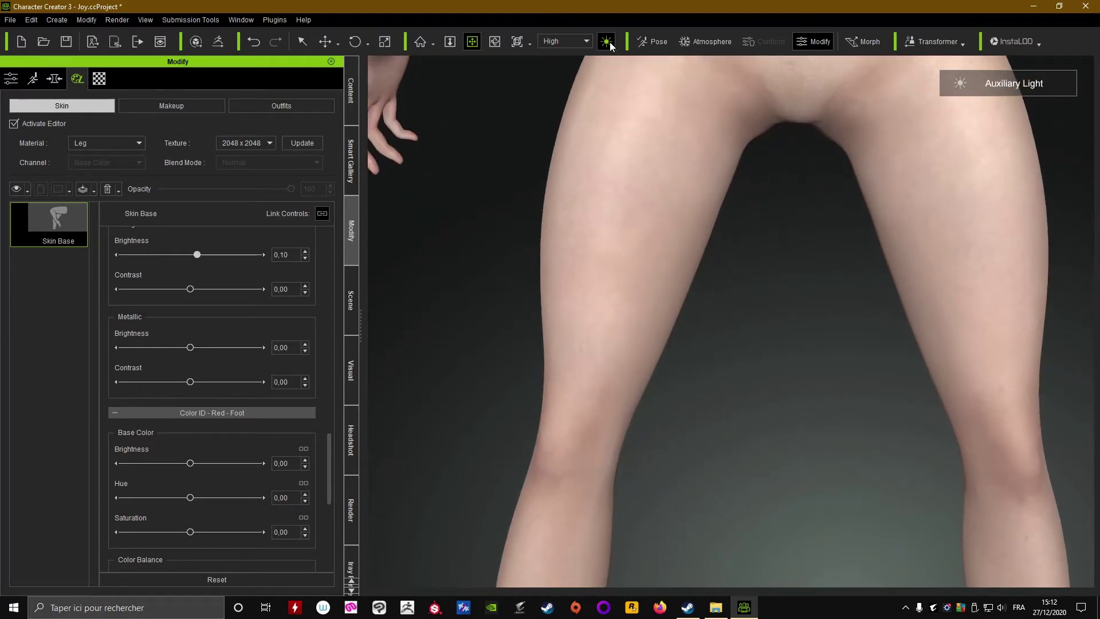
middle_click_drag(606, 416, 618, 172)
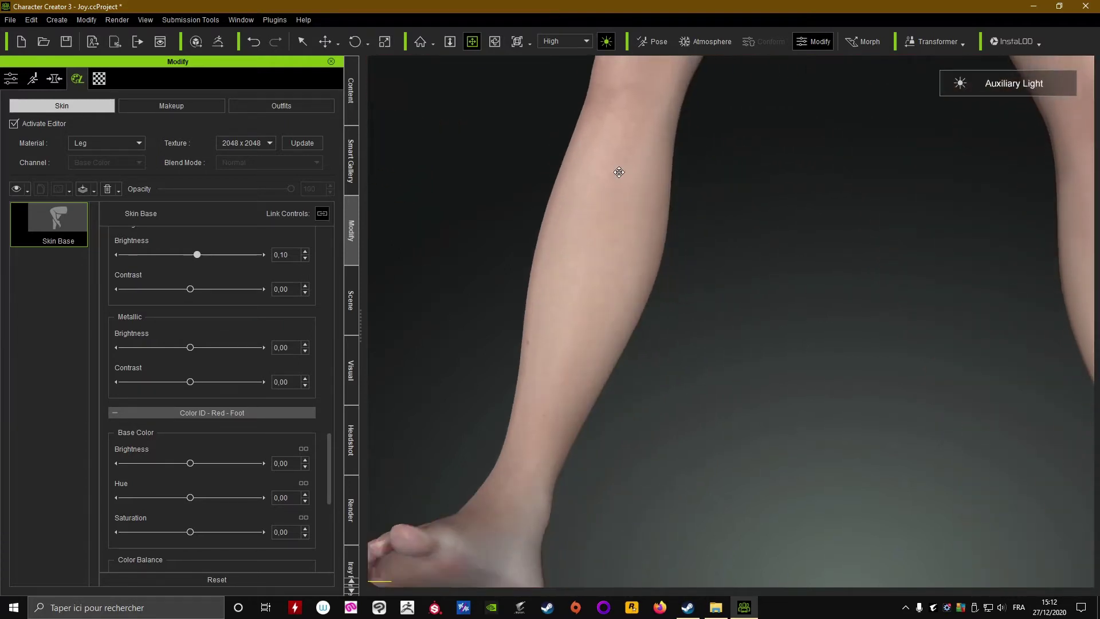
right_click_drag(619, 172, 621, 256)
middle_click_drag(621, 255, 703, 293)
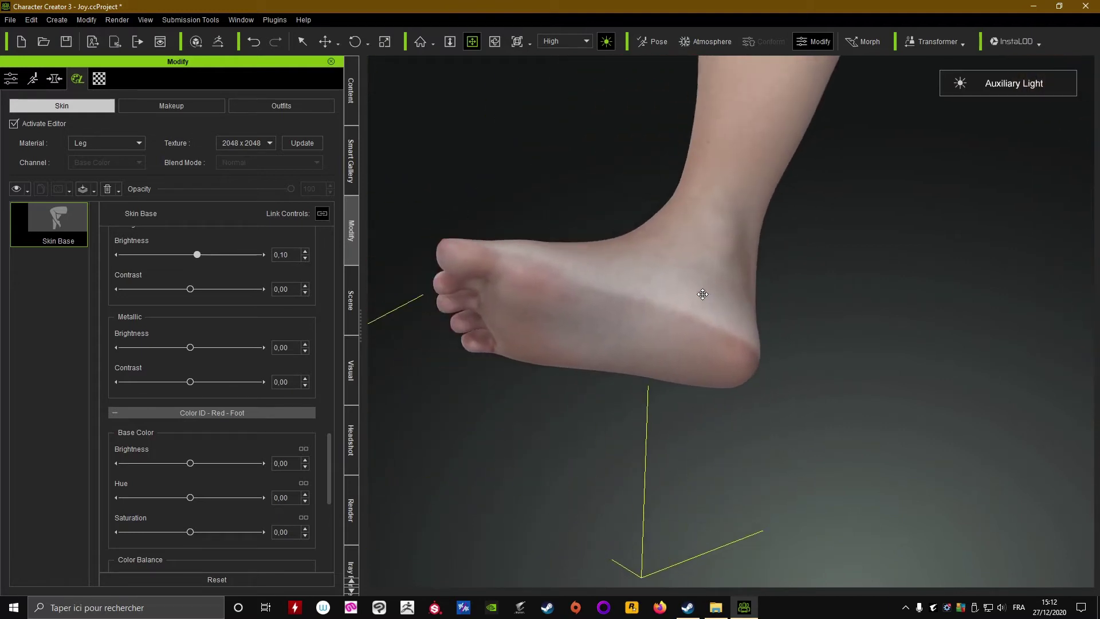
scroll(680, 295, "down", 7)
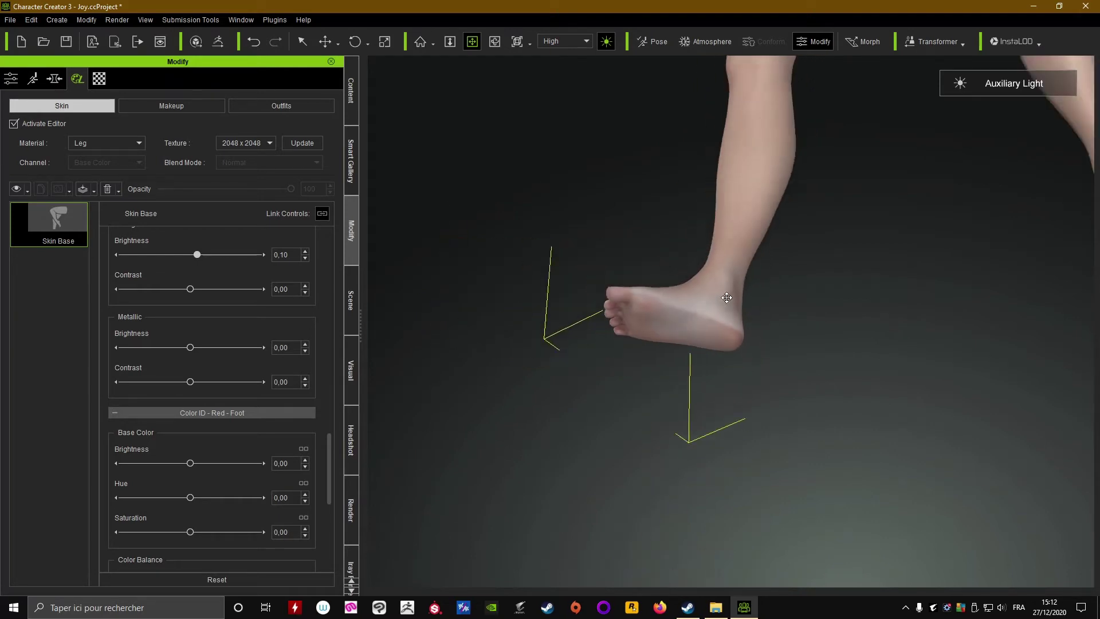
scroll(732, 300, "up", 2)
middle_click_drag(731, 301, 1025, 420)
middle_click_drag(737, 304, 597, 344)
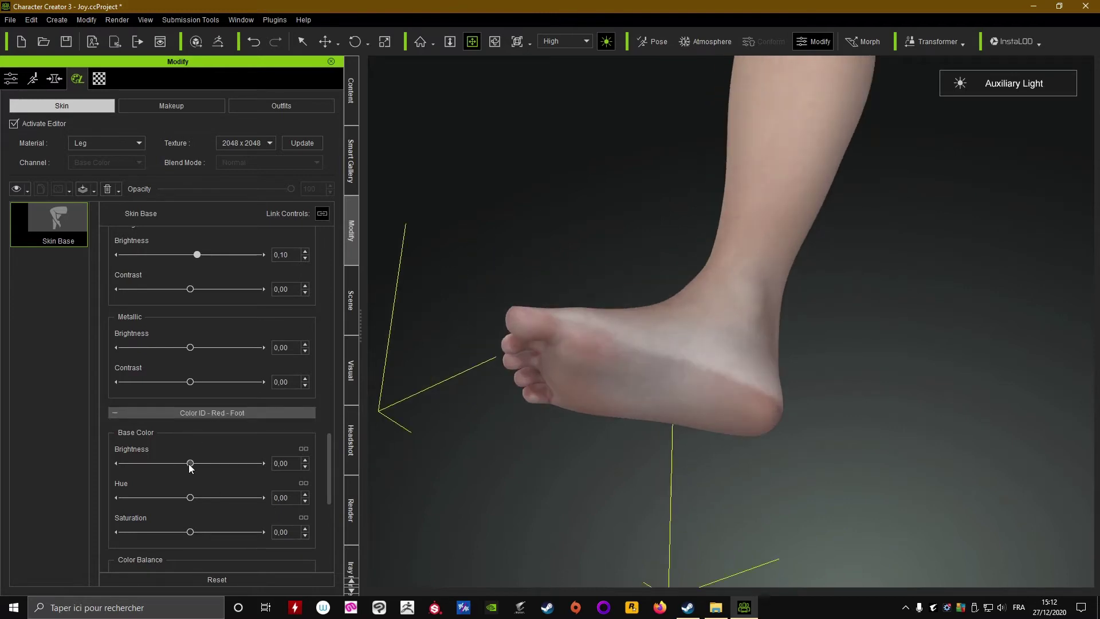
left_click_drag(192, 465, 186, 465)
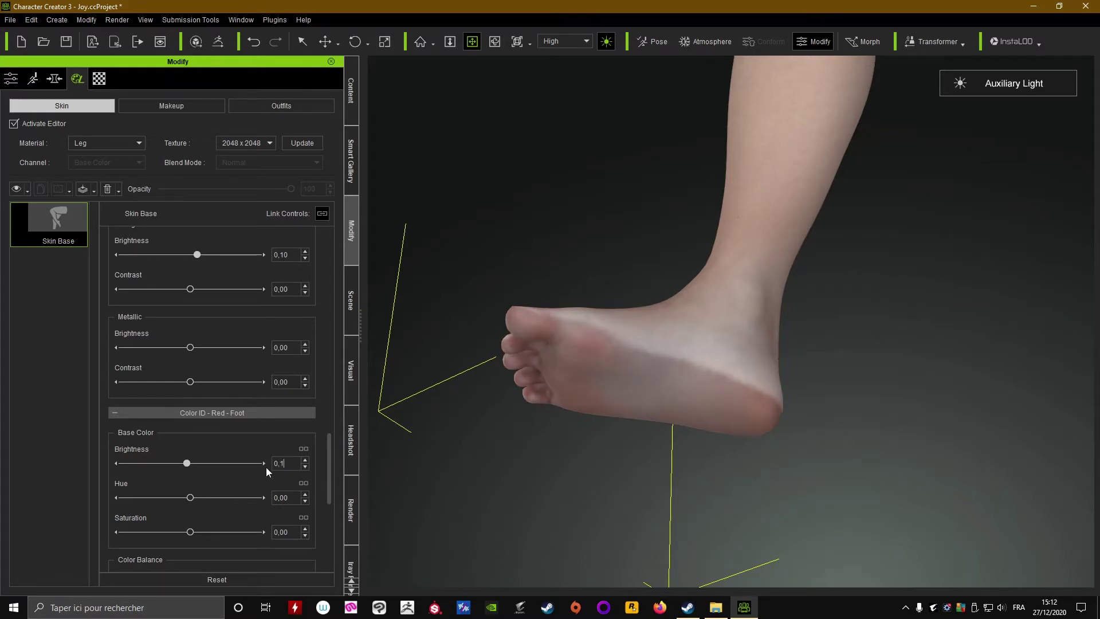
key("Return")
- Examine the foot's skin from several angles, with the auxiliary light briefly off and on again
right_click_drag(726, 357, 563, 401)
middle_click_drag(562, 401, 749, 296)
right_click_drag(748, 296, 730, 366)
scroll(767, 390, "up", 6)
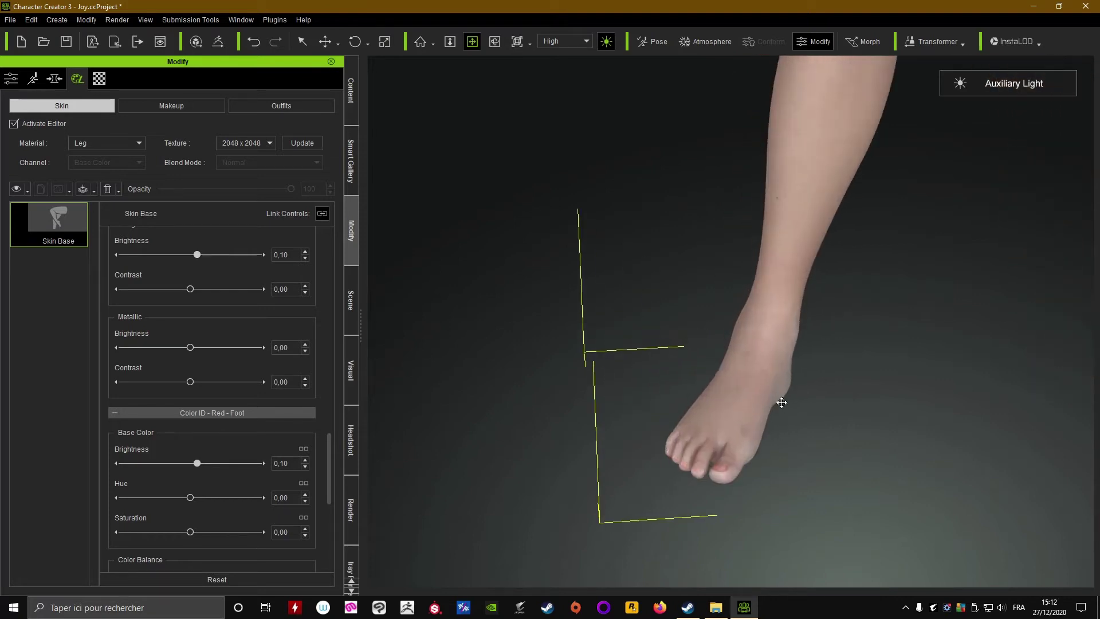
right_click_drag(732, 178, 727, 160)
middle_click_drag(726, 160, 586, 255)
left_click(608, 41)
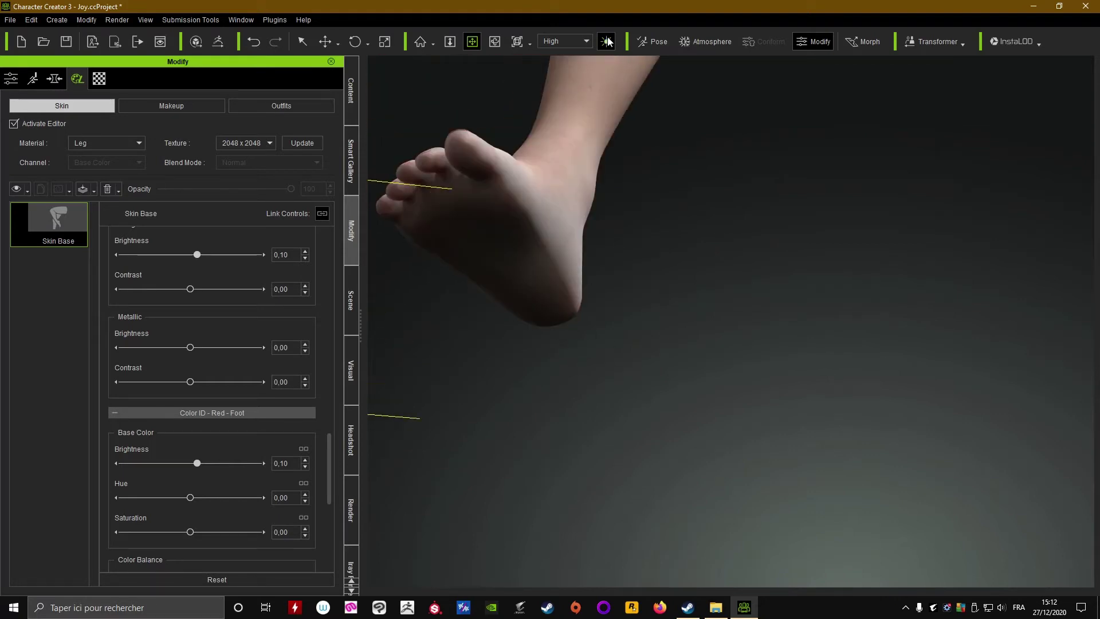
left_click(608, 41)
middle_click_drag(568, 203, 699, 351)
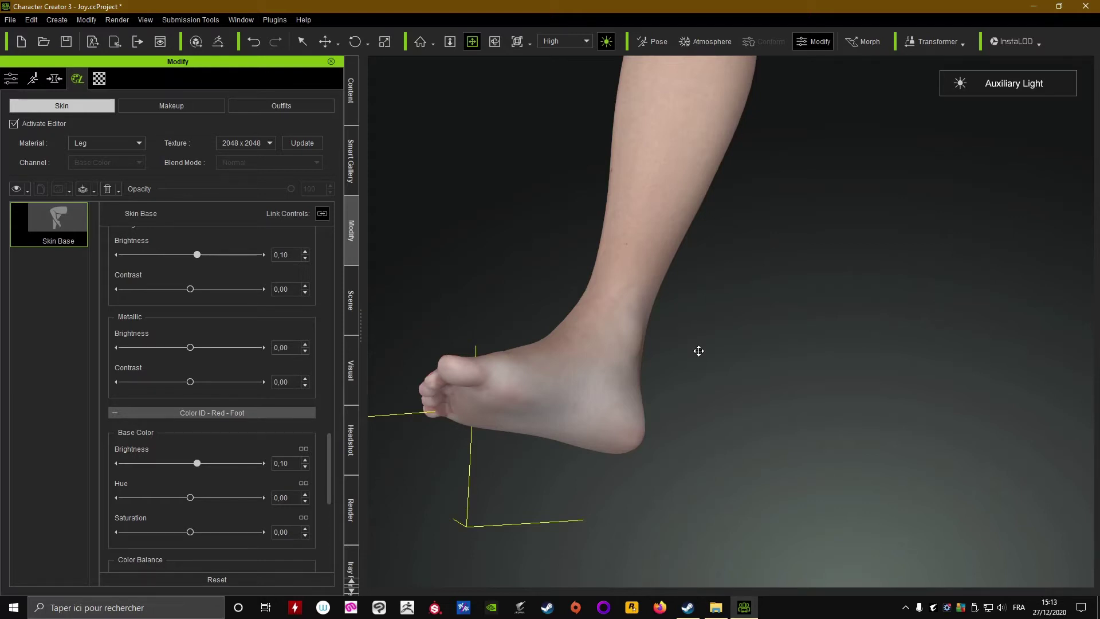
- Switch the edited skin material from Leg to Arm and select its Skin Base
scroll(759, 104, "down", 6)
left_click_drag(761, 155, 738, 206)
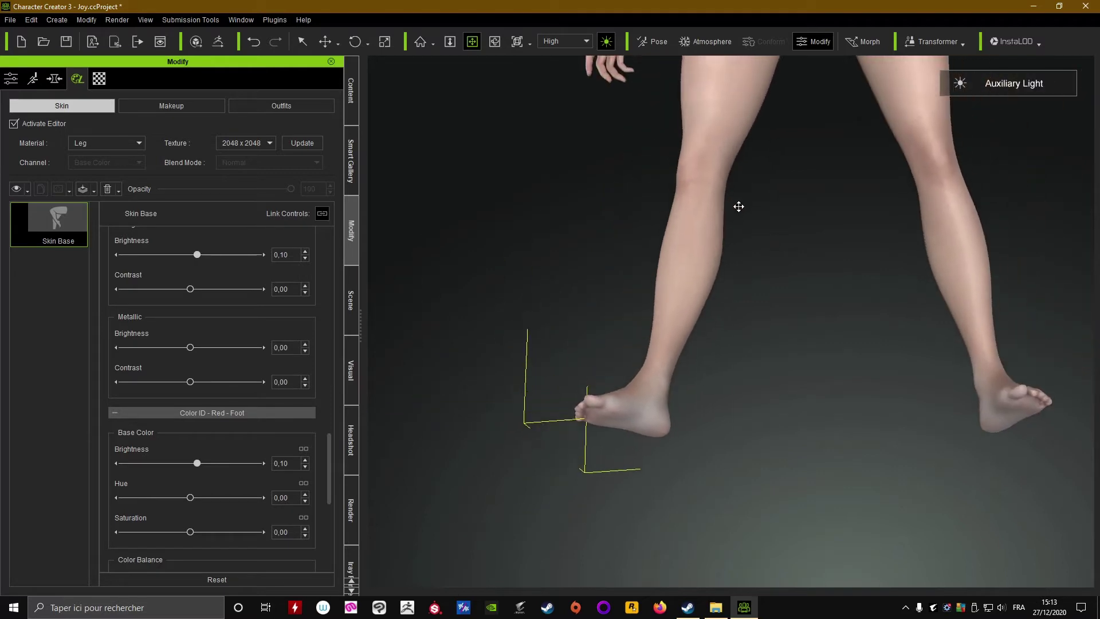
right_click_drag(739, 207, 735, 261)
left_click_drag(730, 263, 714, 406)
right_click_drag(714, 406, 748, 348)
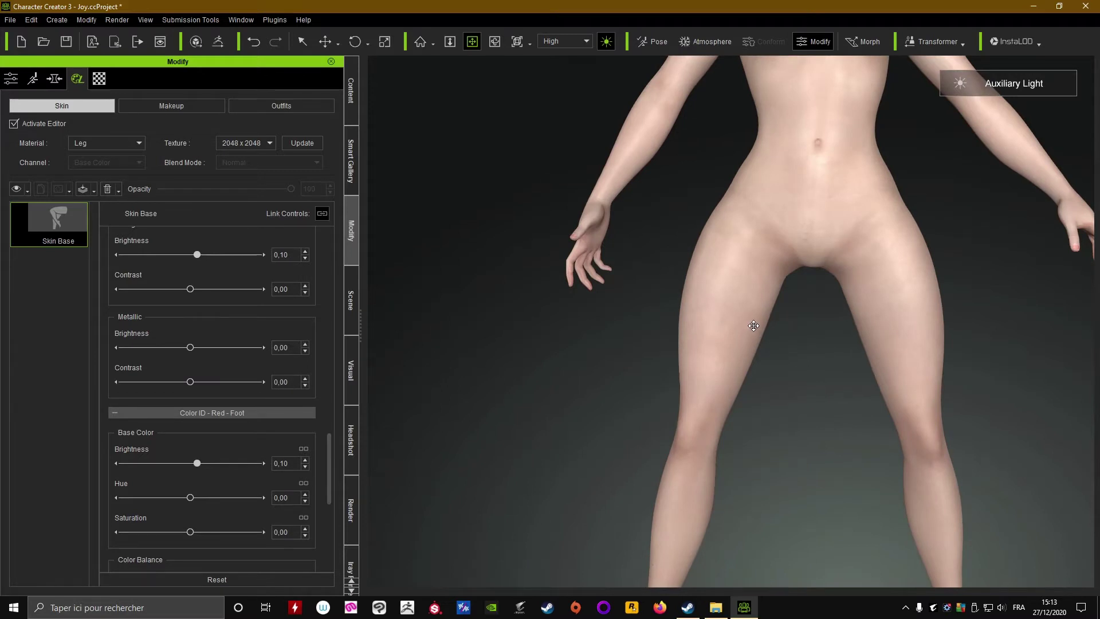
right_click_drag(698, 307, 699, 312)
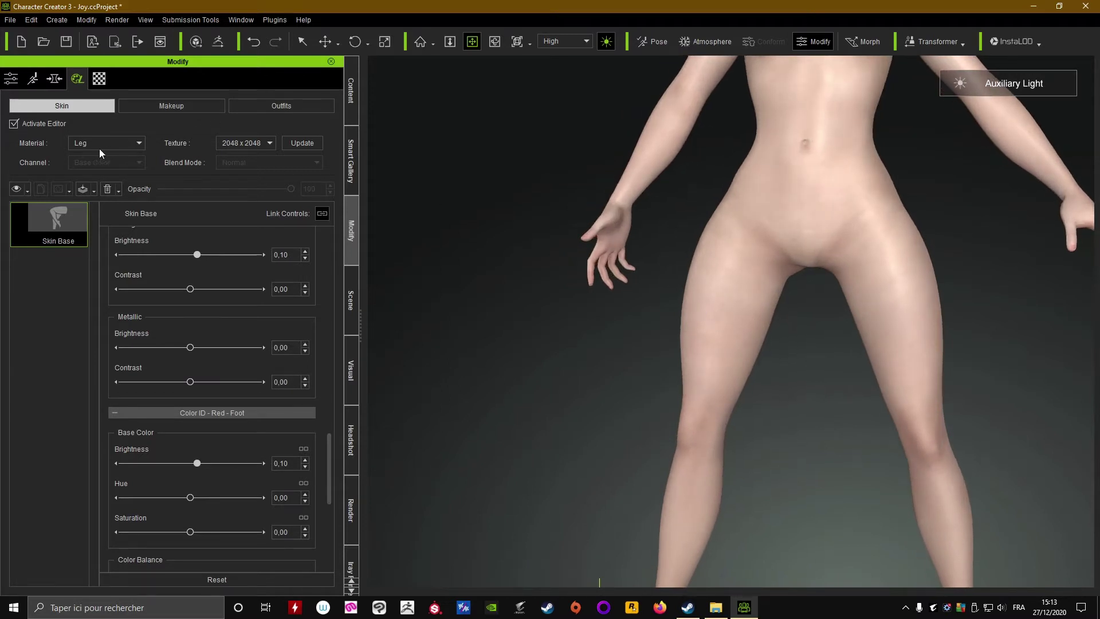
left_click(139, 144)
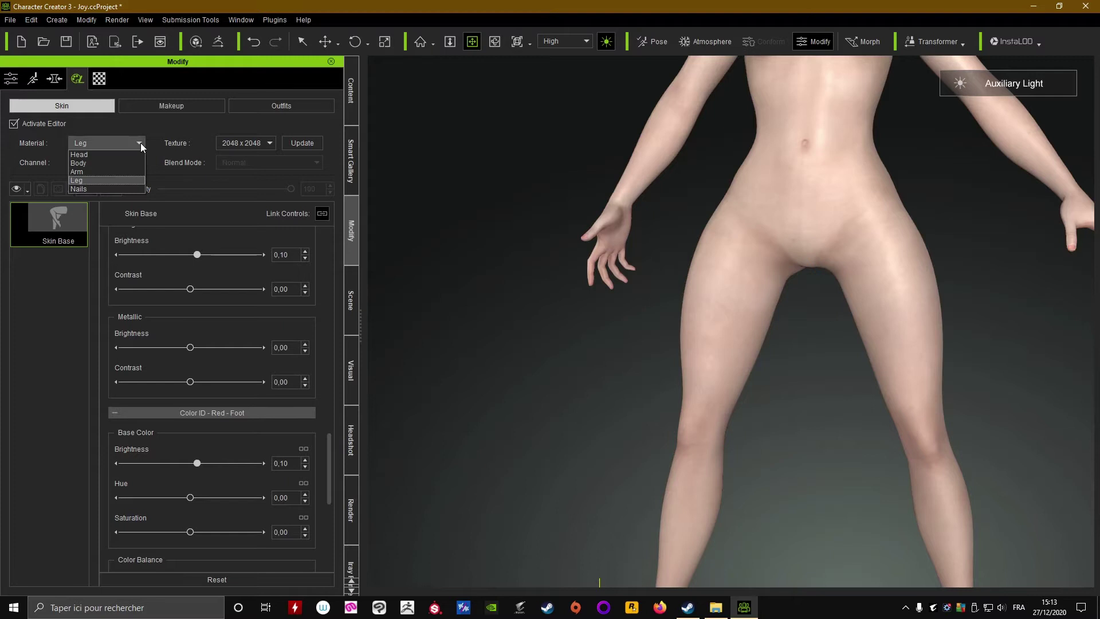
left_click(82, 173)
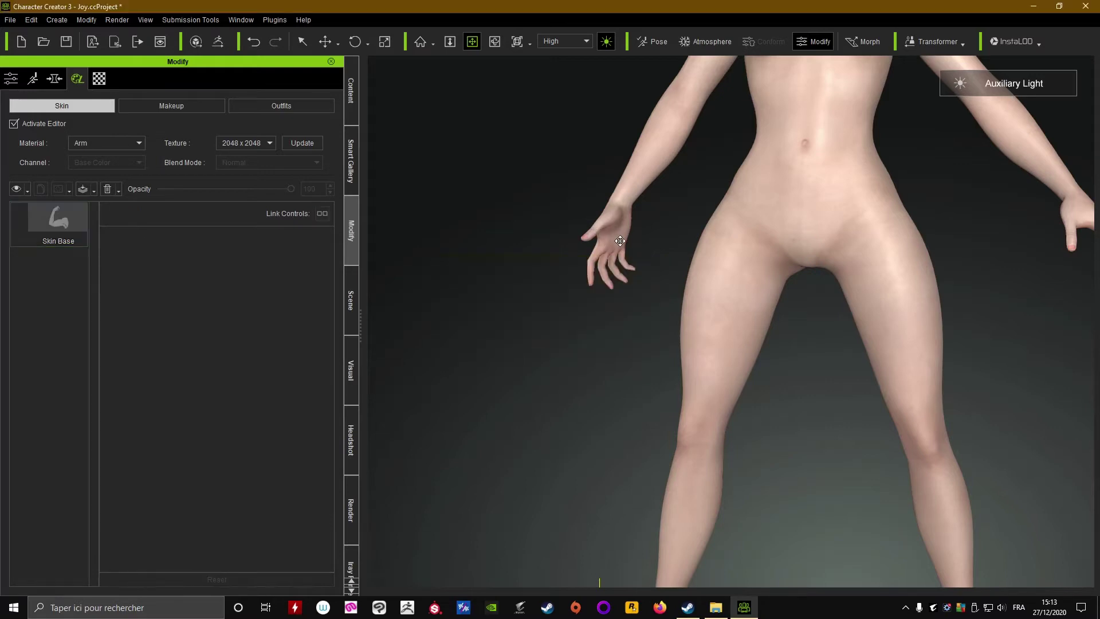
scroll(607, 246, "up", 5)
left_click(57, 224)
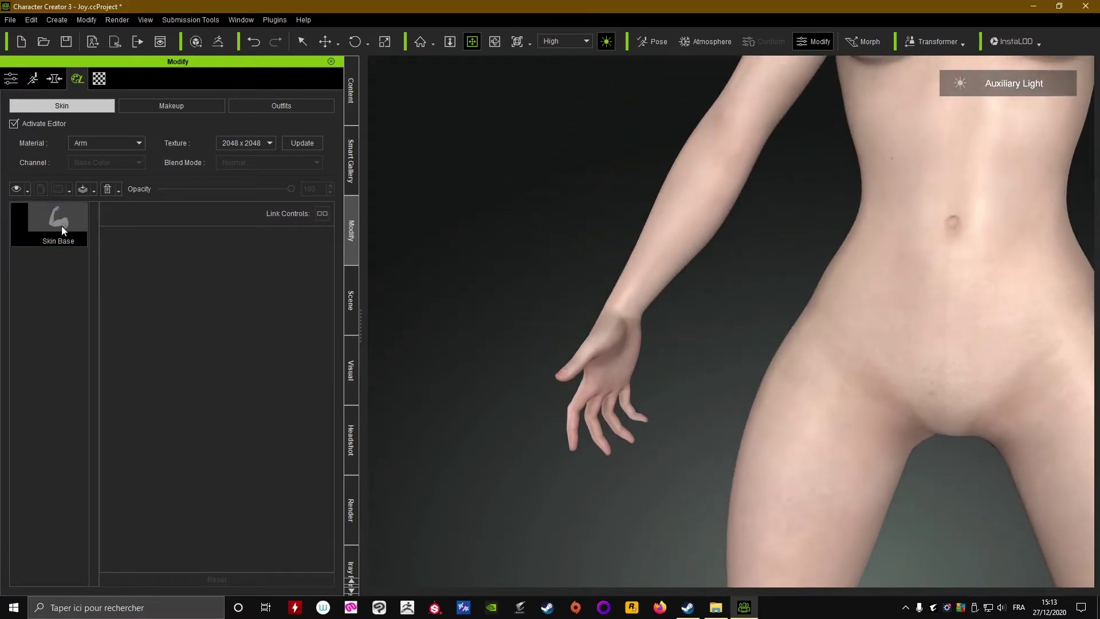
- Set the base color brightness of the hand's red Color ID area to 0.10
scroll(316, 287, "down", 5)
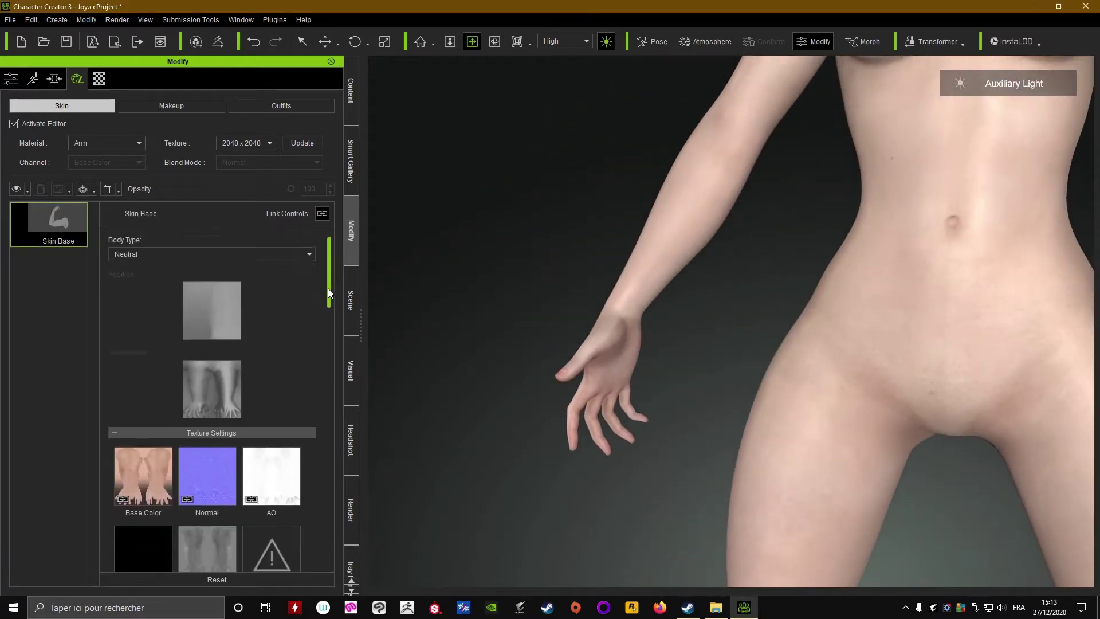
right_click_drag(682, 294, 802, 275)
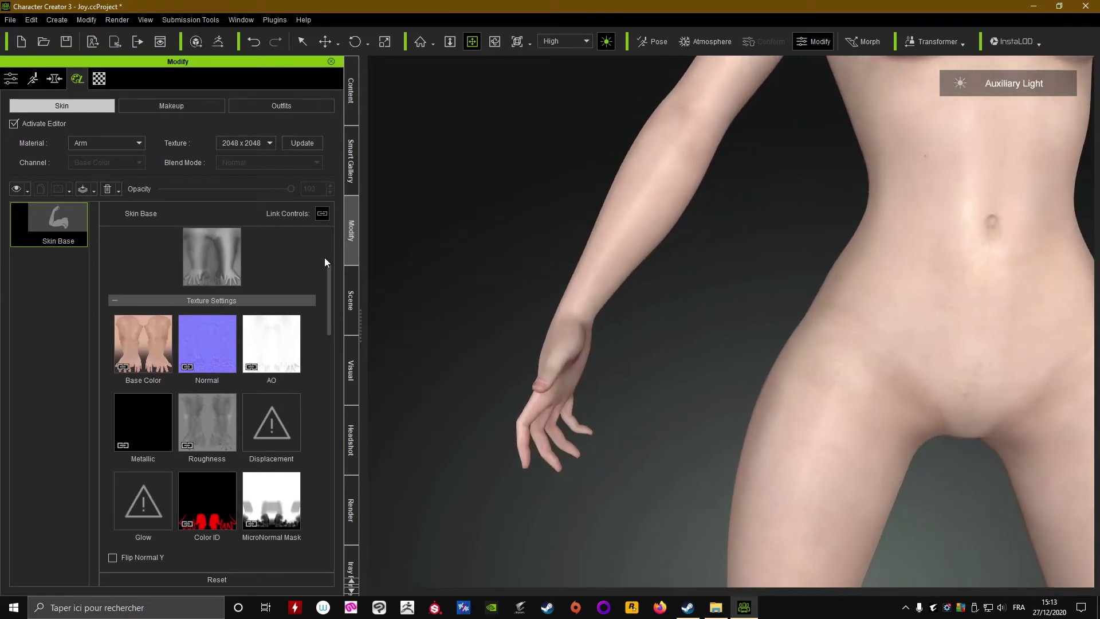
left_click_drag(327, 284, 312, 360)
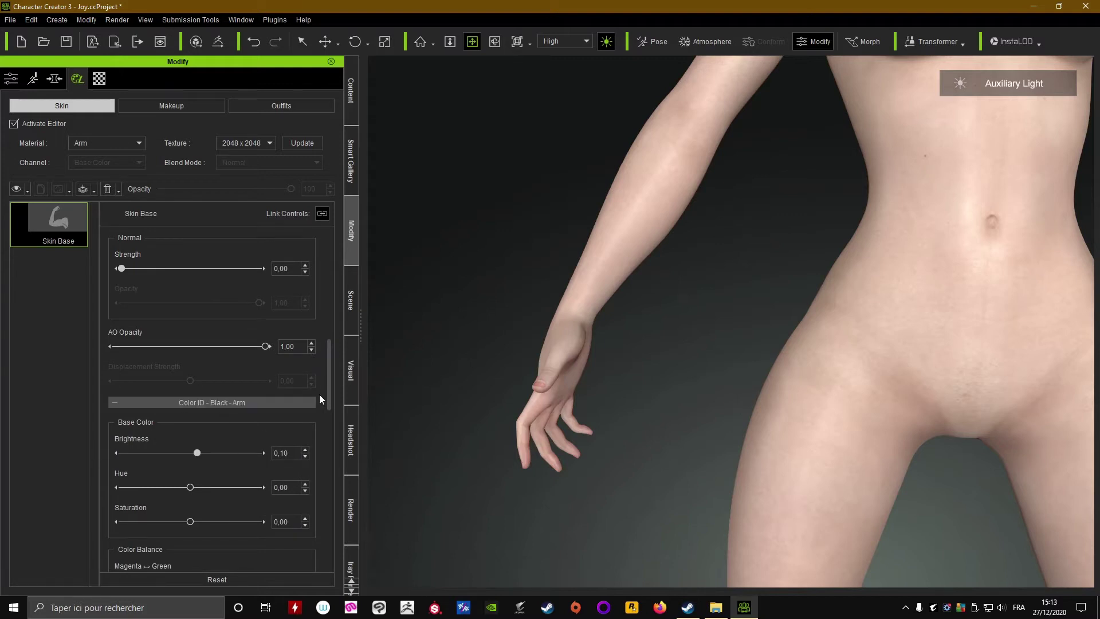
left_click_drag(330, 390, 332, 426)
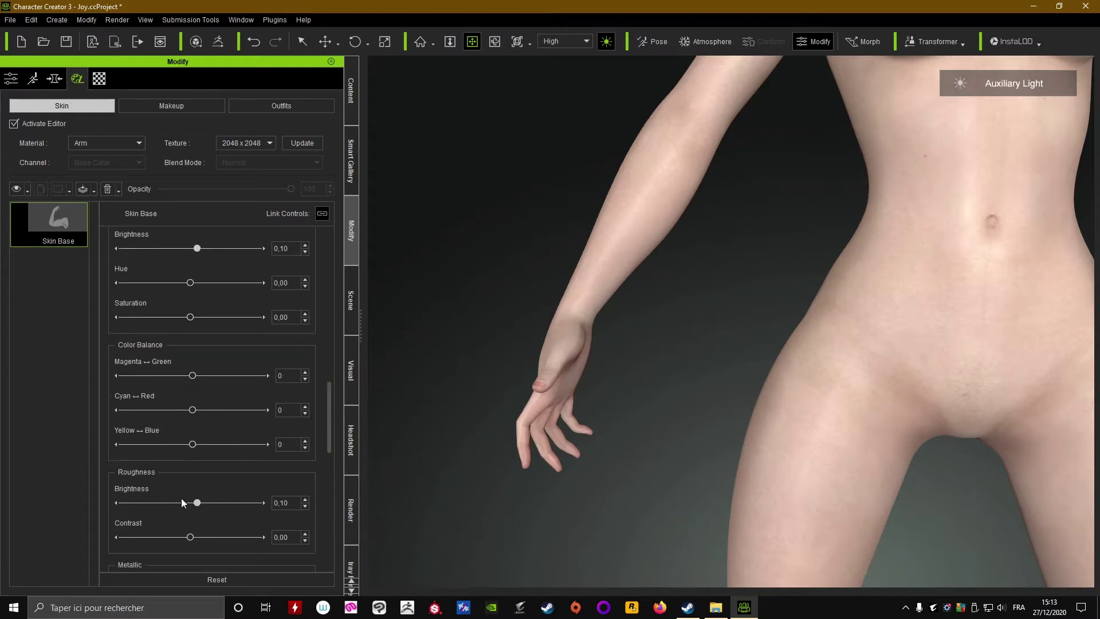
left_click_drag(328, 411, 323, 460)
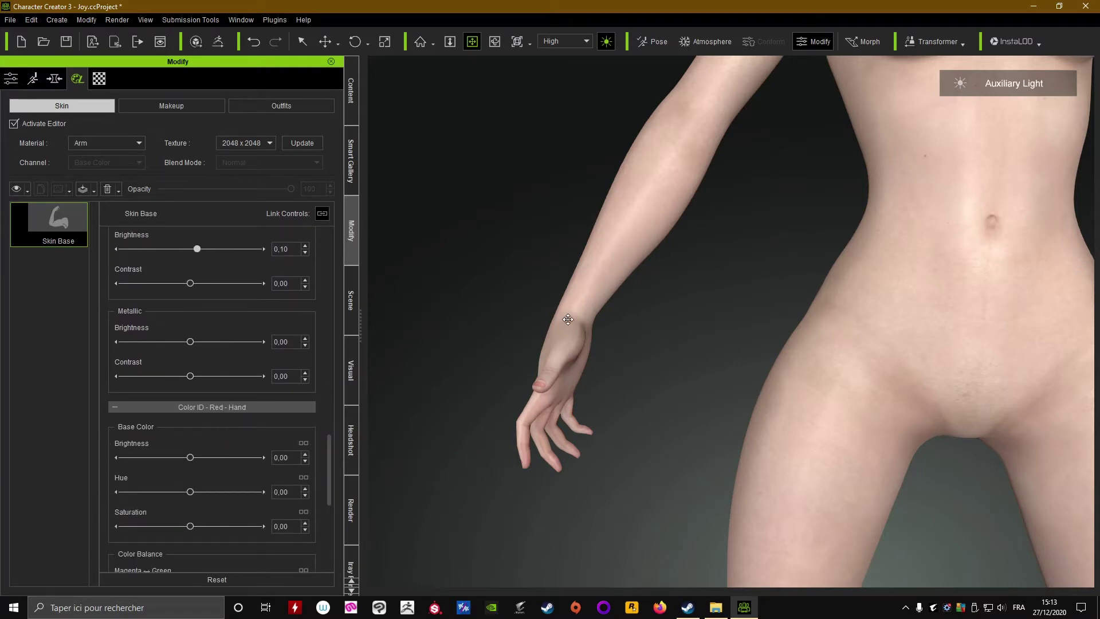
left_click_drag(567, 319, 663, 263)
right_click_drag(663, 263, 525, 266)
scroll(747, 306, "up", 5)
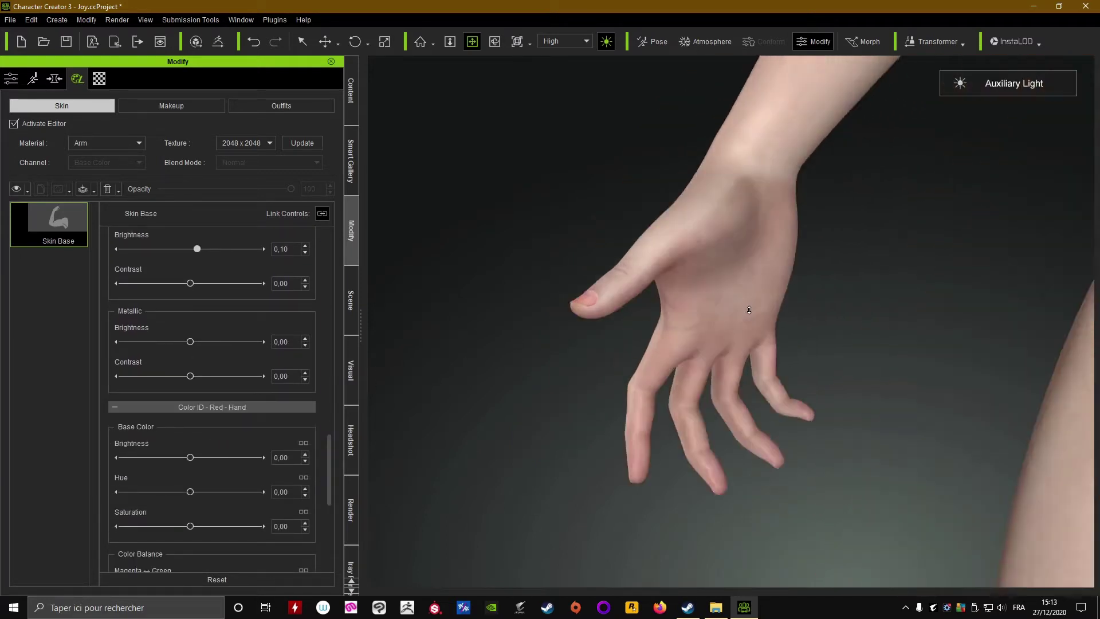
scroll(749, 310, "up", 3)
scroll(704, 360, "down", 3)
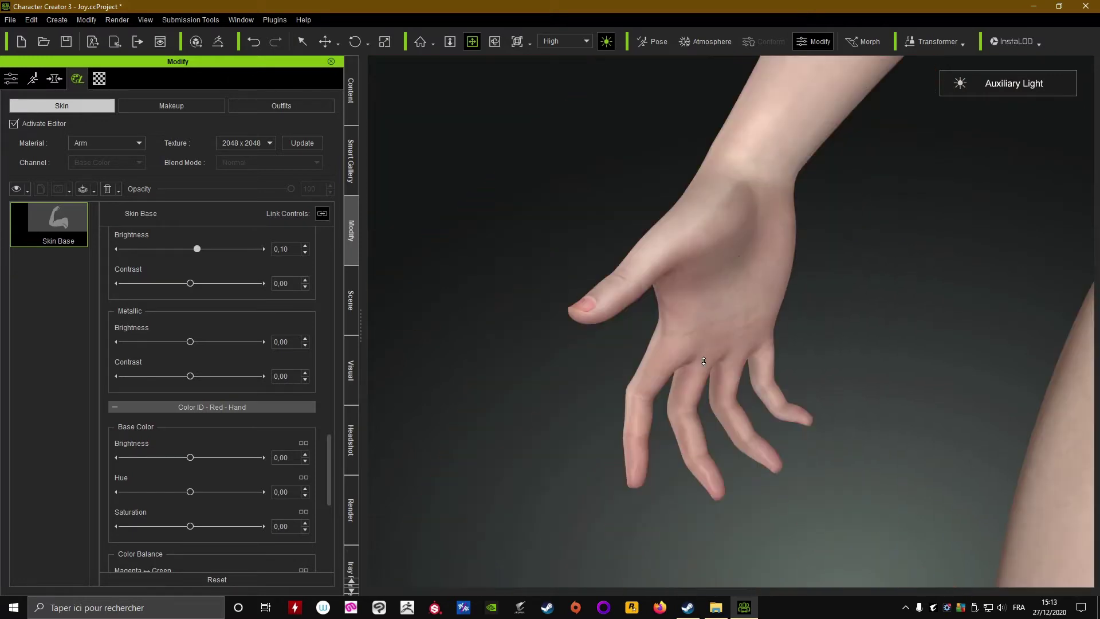
scroll(741, 262, "up", 5)
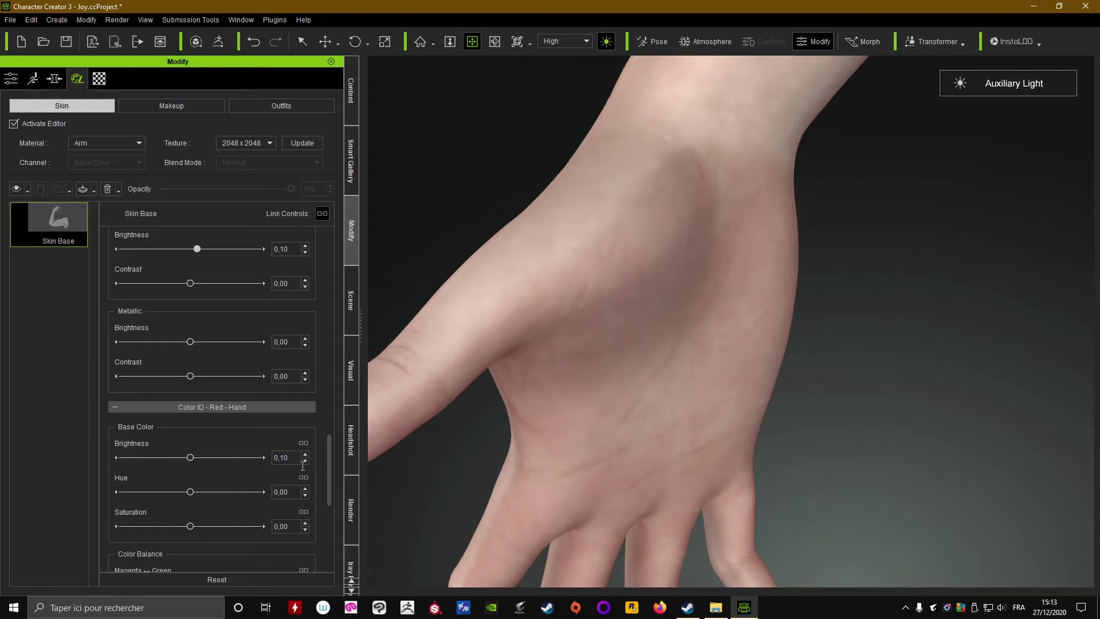
key("Return")
- Check the hand's skin tone up close and against the arm and torso
scroll(592, 444, "down", 6)
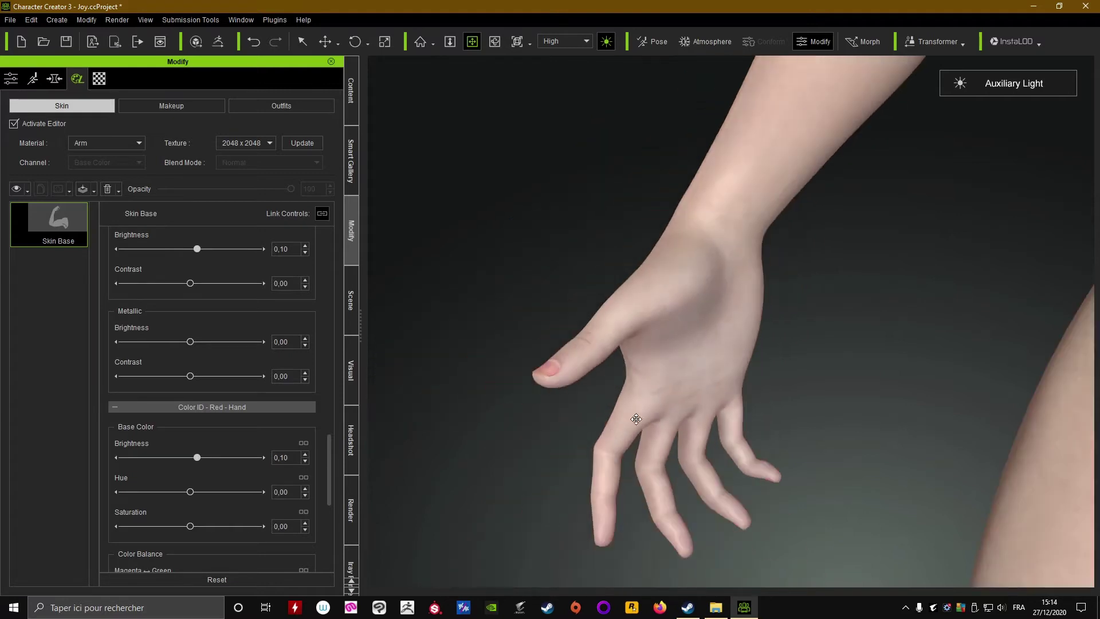
scroll(736, 375, "up", 3)
right_click_drag(856, 406, 765, 388)
scroll(891, 371, "down", 6)
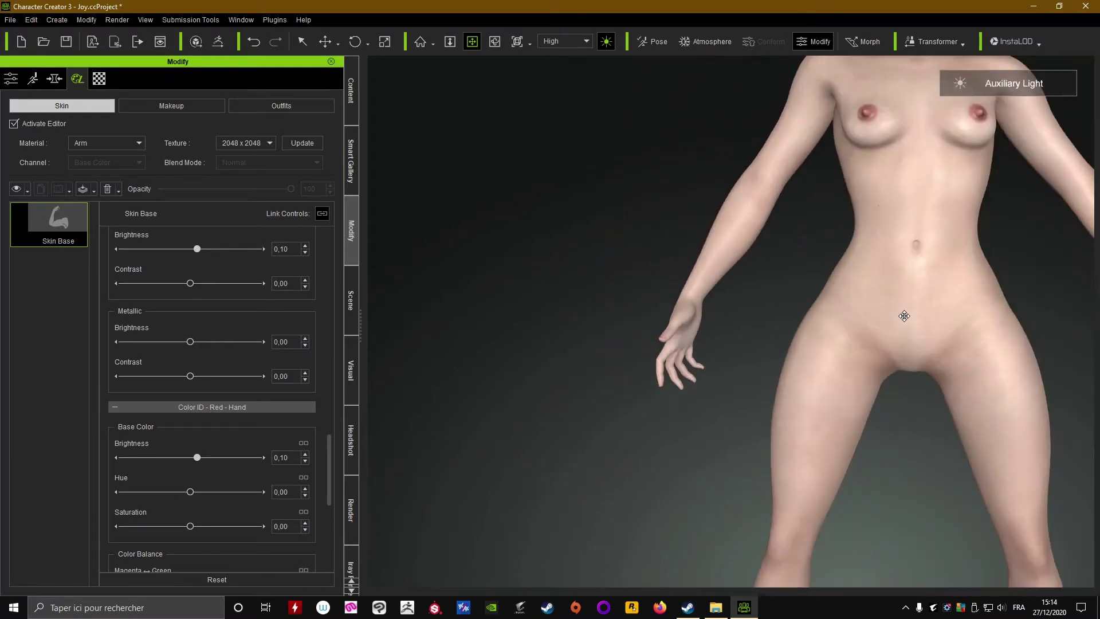
- Switch the edited skin material from Arm to Nails and select its Skin Base
left_click_drag(912, 289, 818, 348)
right_click_drag(817, 348, 841, 230)
left_click(136, 143)
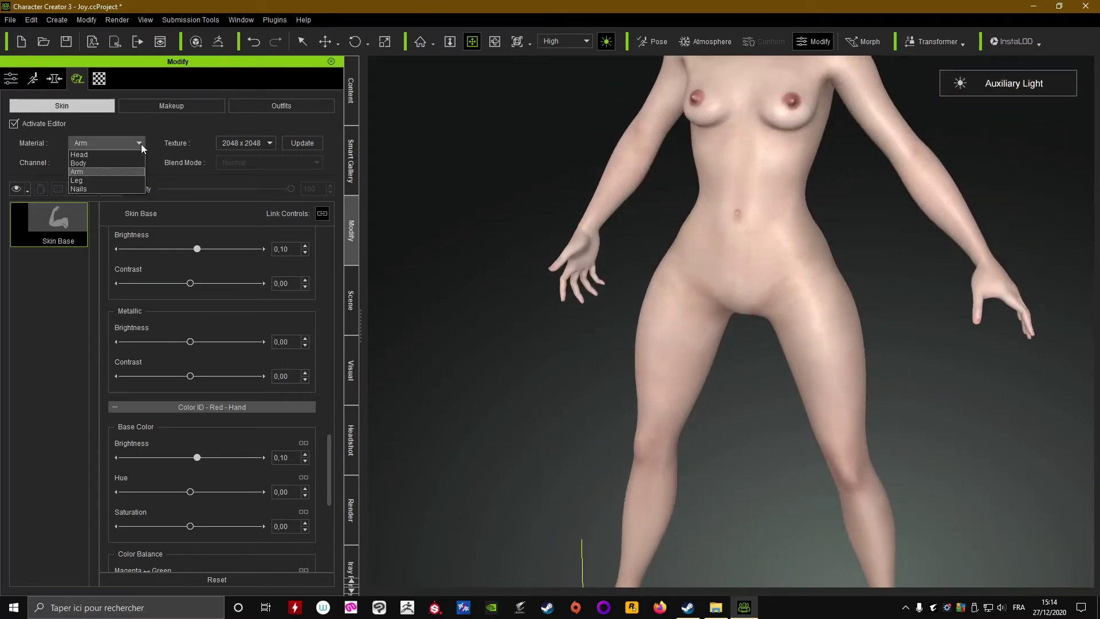
left_click(77, 186)
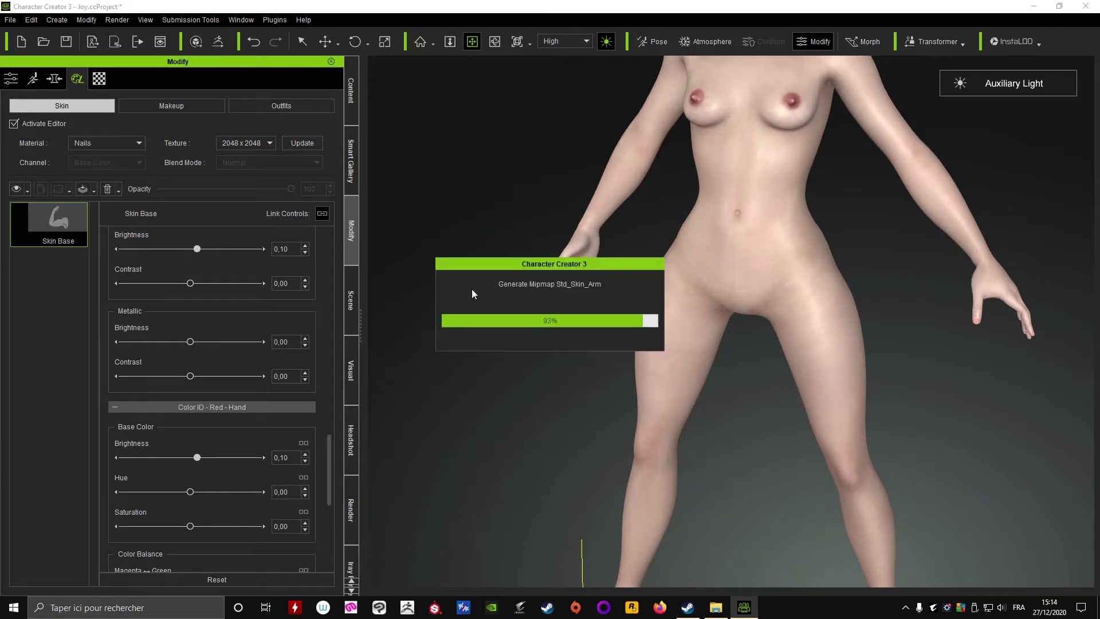
left_click_drag(625, 437, 637, 291)
left_click(49, 238)
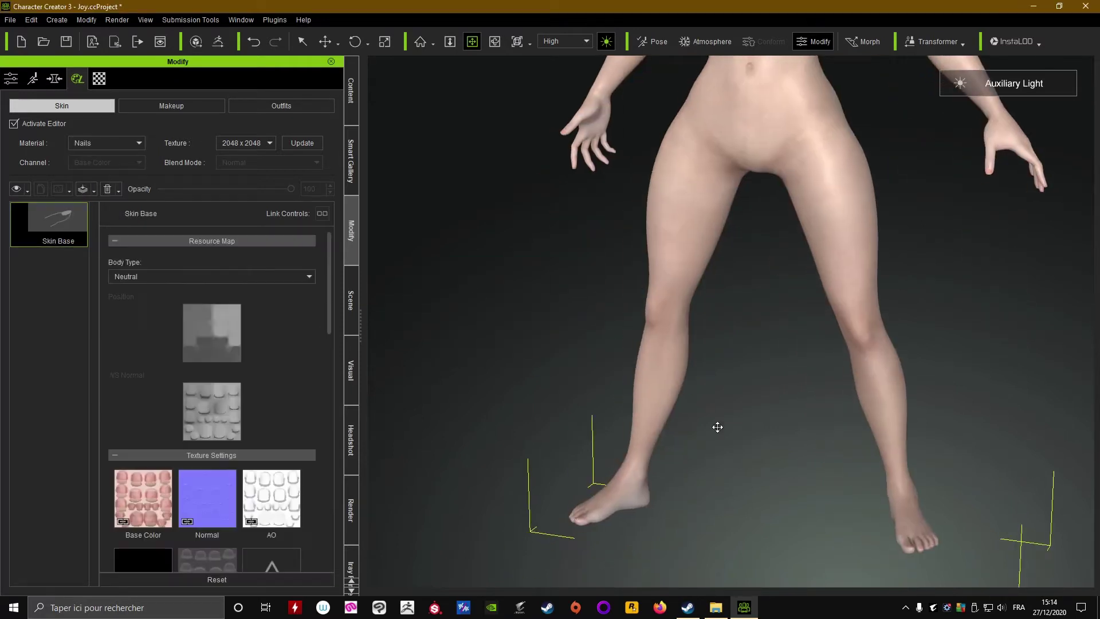
- Set the global base color brightness of the nails to 0.10
right_click_drag(717, 426, 948, 240)
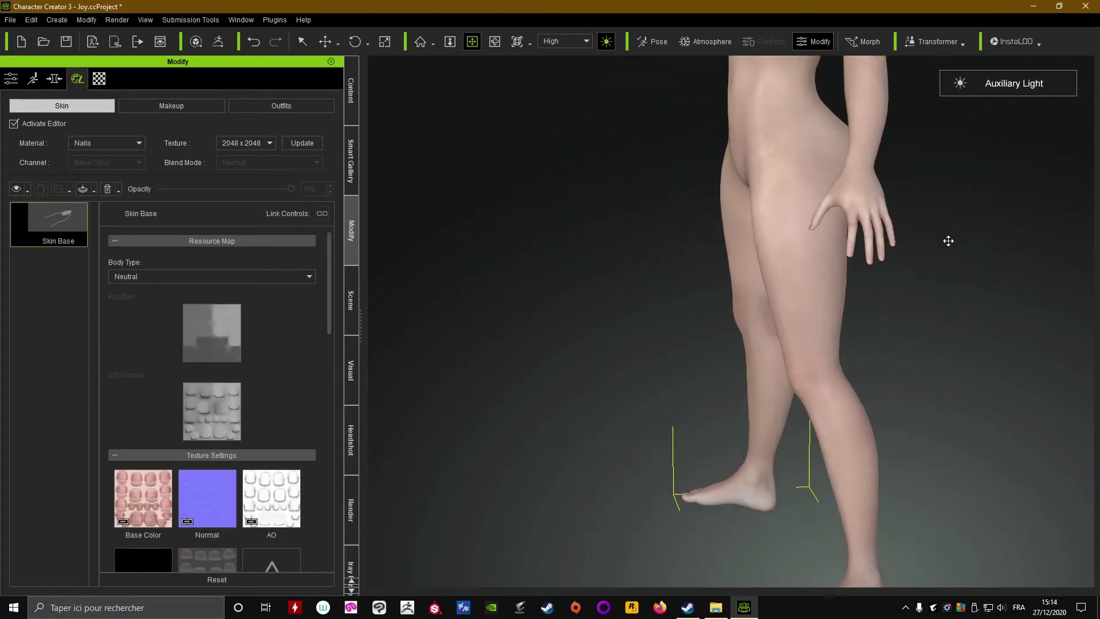
scroll(908, 214, "up", 10)
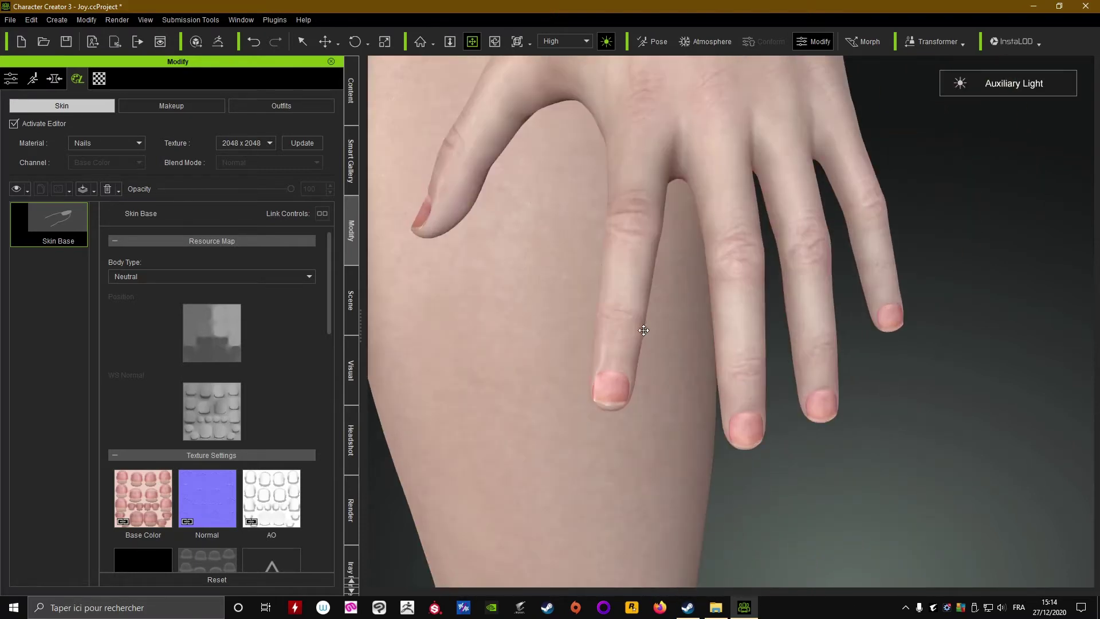
middle_click_drag(547, 331, 567, 298)
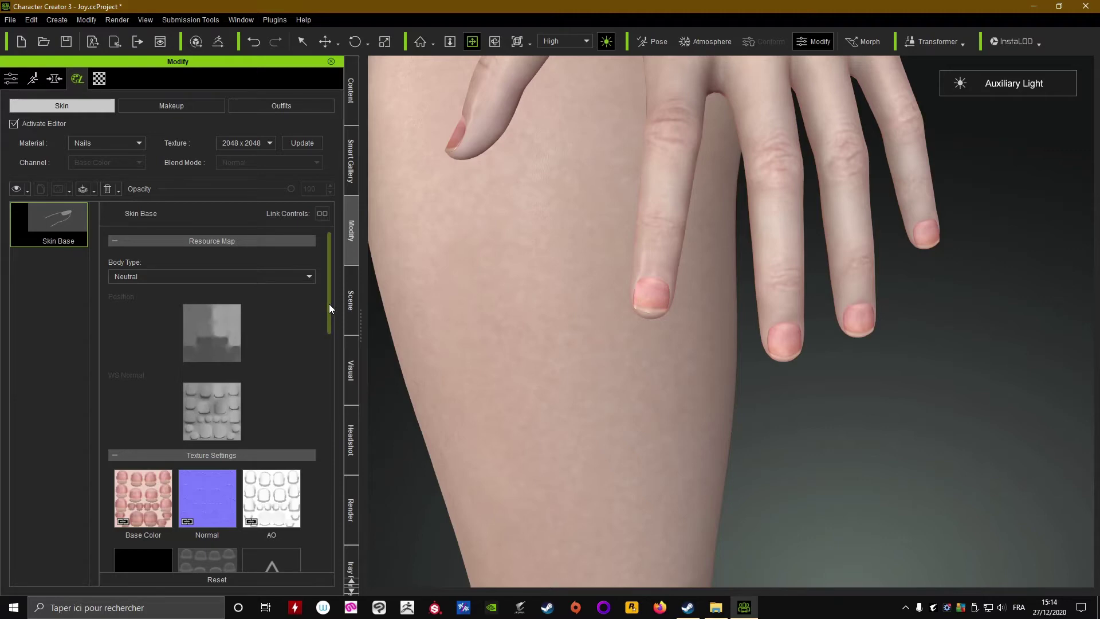
left_click_drag(329, 304, 303, 416)
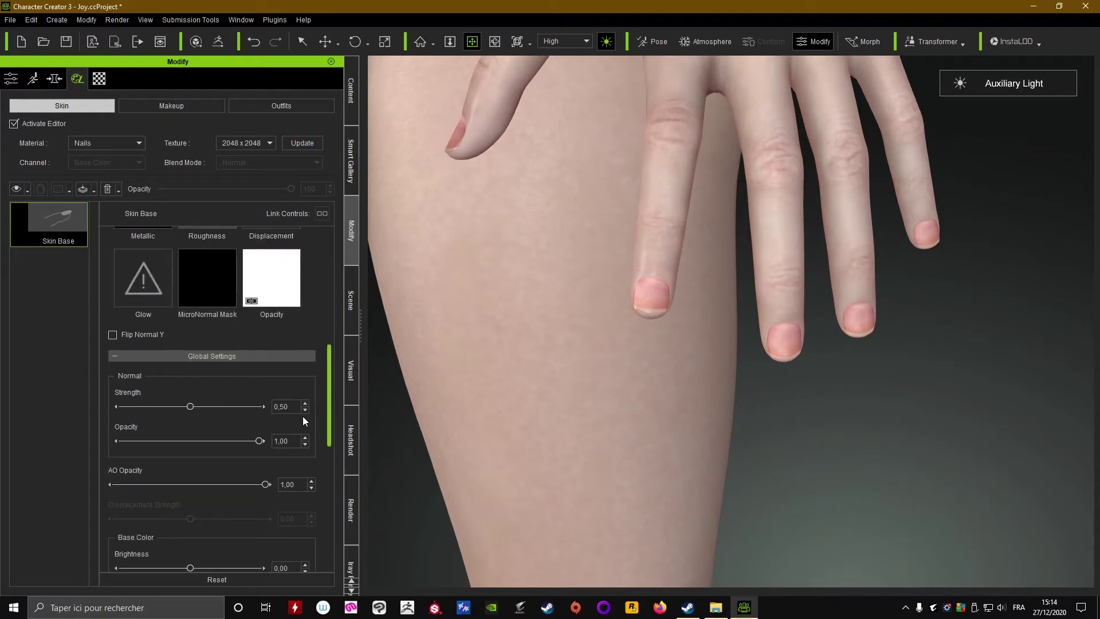
scroll(303, 415, "down", 4)
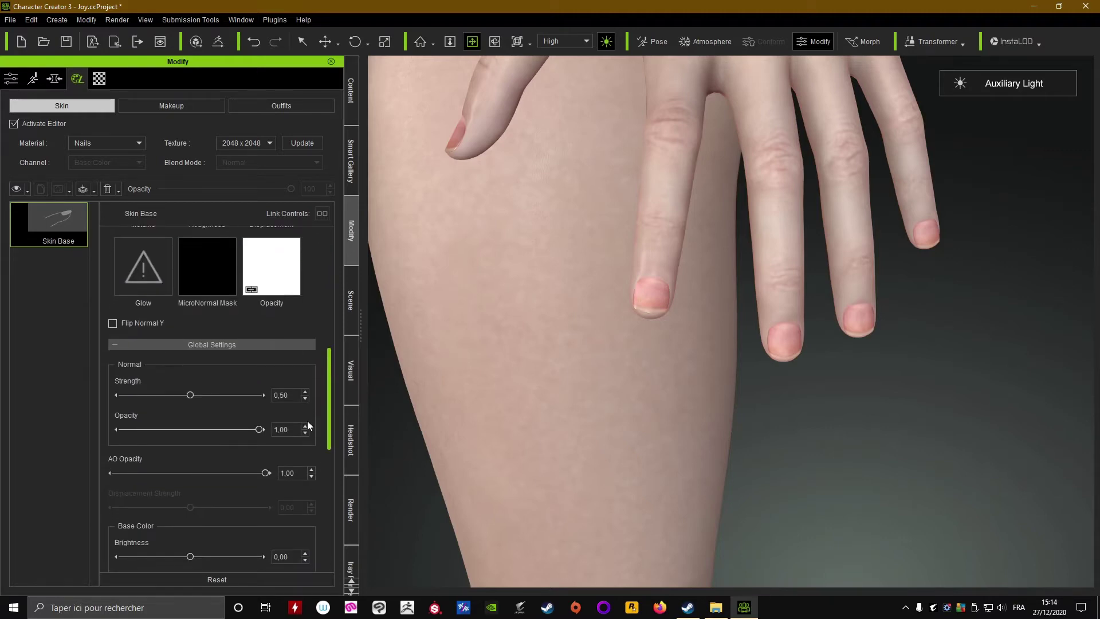
scroll(303, 452, "down", 1)
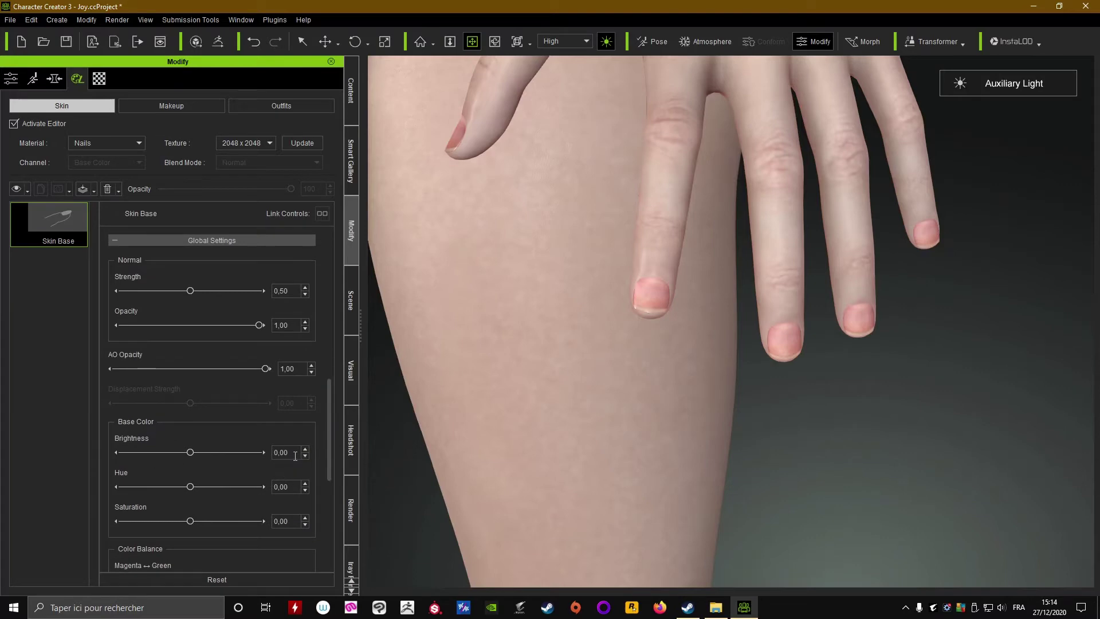
left_click_drag(295, 456, 289, 462)
type("1")
key("Return")
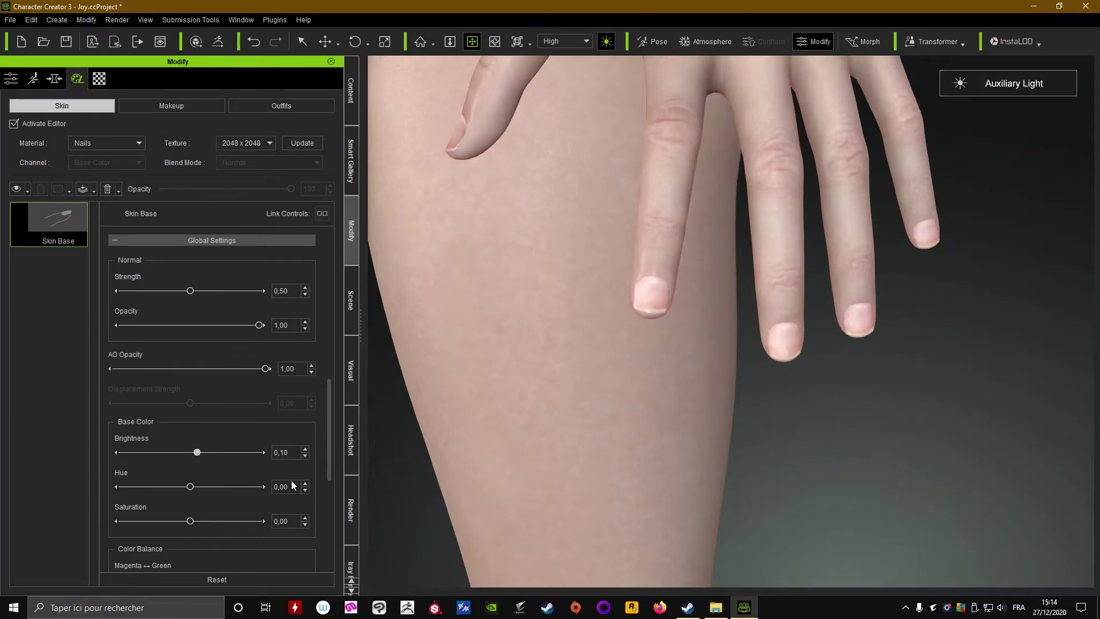
- Review the remaining nail settings and examine the fingernails' color up close and from farther away
scroll(696, 303, "down", 3)
scroll(647, 279, "up", 2)
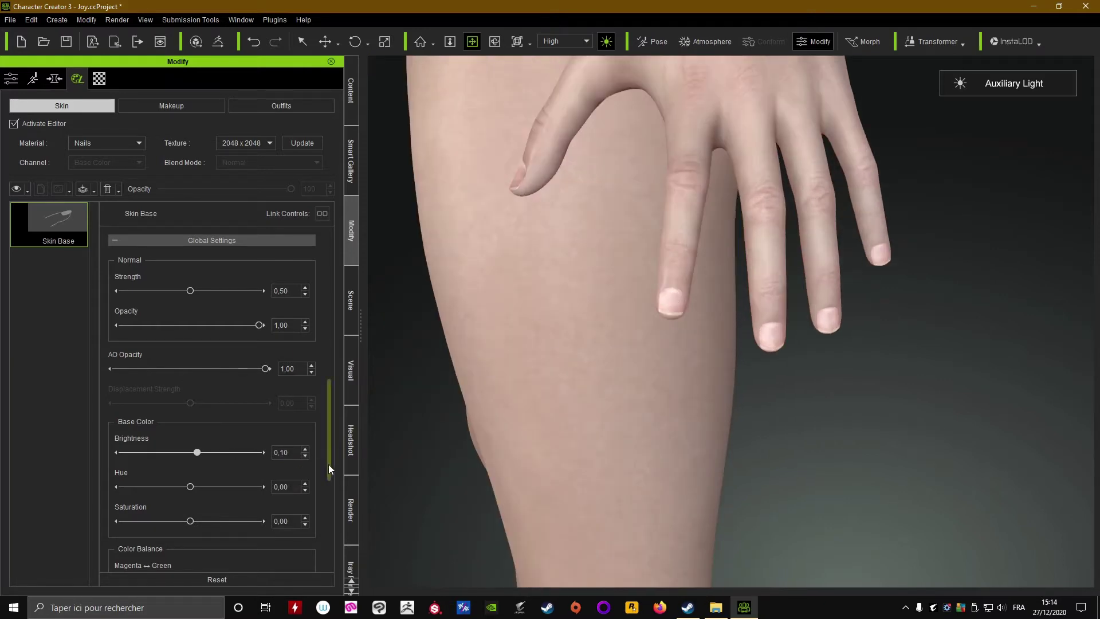
left_click_drag(328, 463, 327, 538)
right_click_drag(549, 369, 515, 386)
left_click_drag(329, 476, 334, 443)
scroll(647, 300, "up", 6)
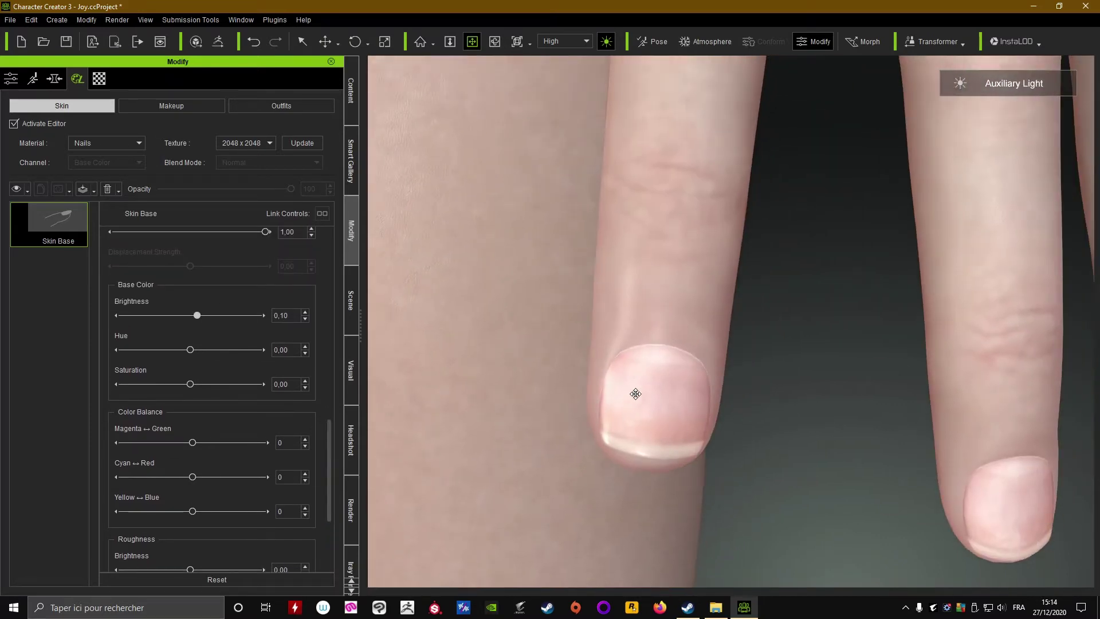
scroll(642, 391, "down", 6)
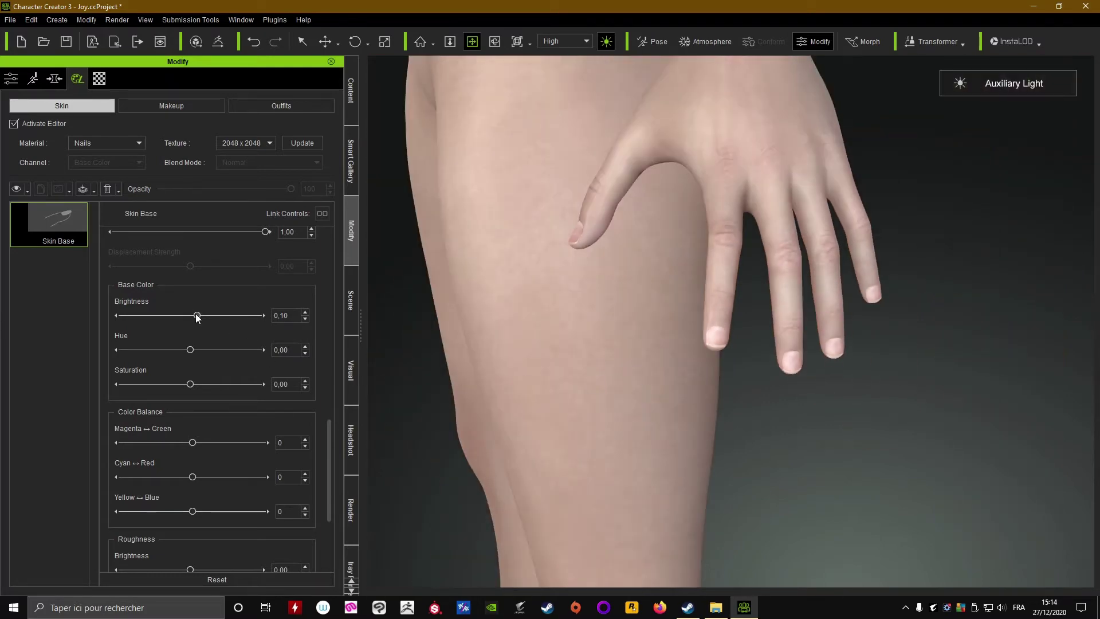
- Try a lower base color brightness and a different saturation for the nails, restoring them to 0.10 and 0
left_click_drag(195, 314, 191, 315)
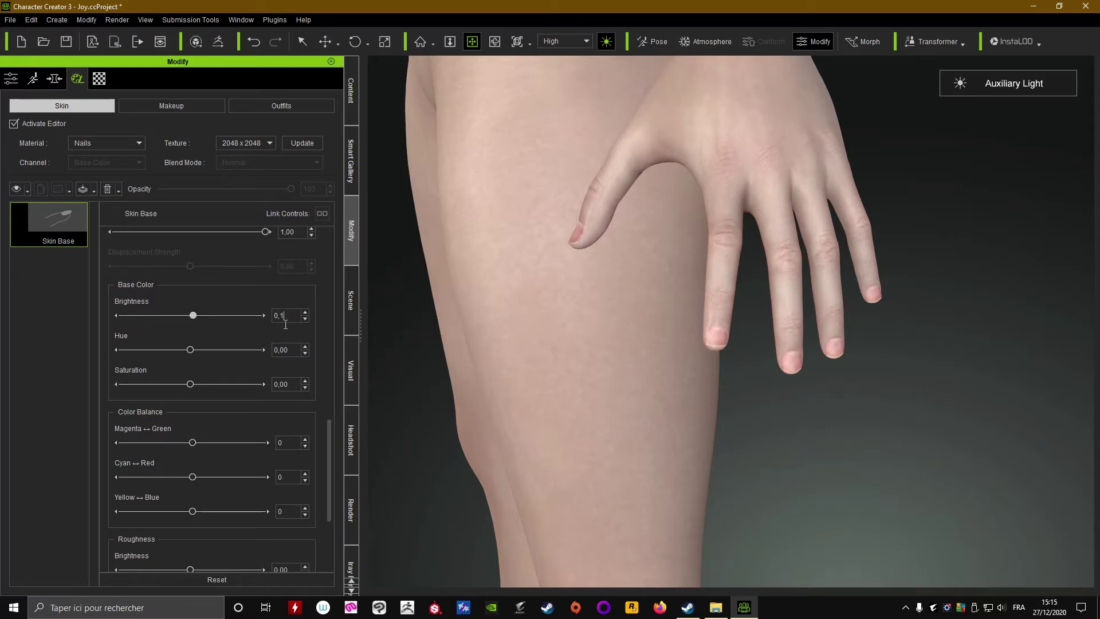
scroll(699, 363, "up", 6)
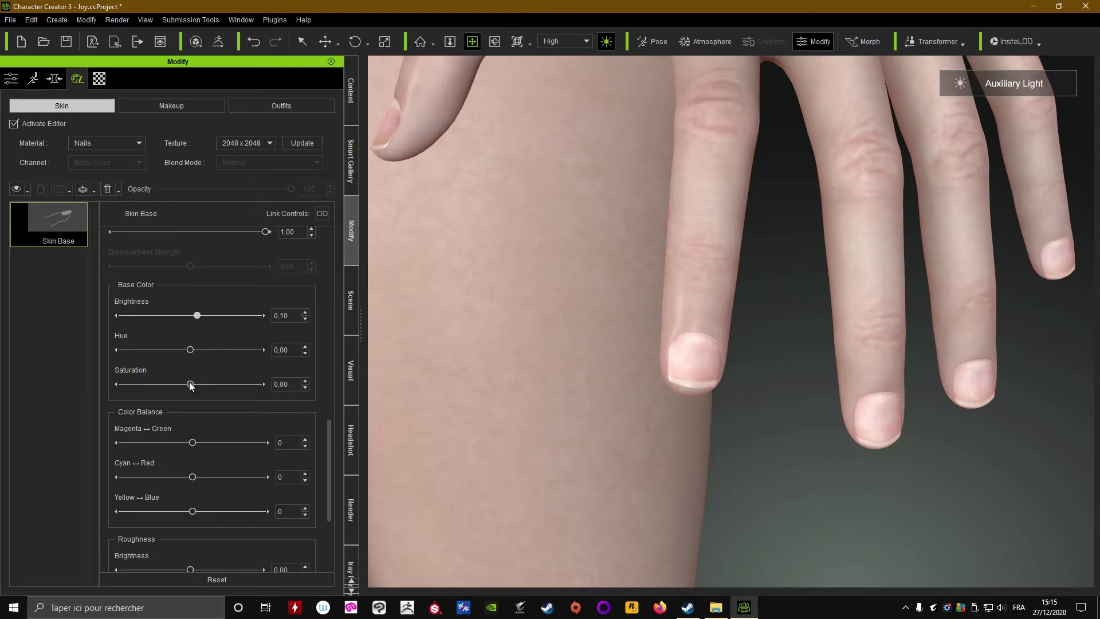
left_click_drag(197, 387, 188, 389)
double_click(273, 387)
type("0")
key("Return")
- Set the nails' Cyan-Red color balance to -37, and try a Magenta-Green shift before returning it to 0
left_click_drag(212, 483, 166, 484)
left_click_drag(177, 444, 266, 455)
type("0")
scroll(600, 378, "down", 5)
right_click_drag(653, 330, 627, 326)
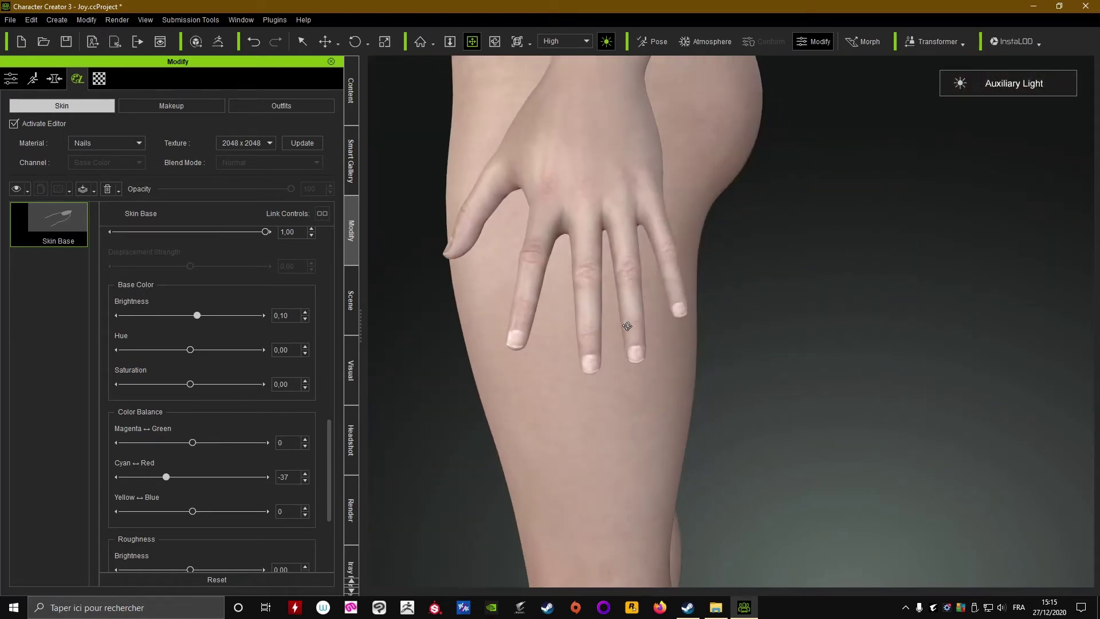
- Set the nails' base color brightness to 0.05 and check the fingernails against the hand's skin
scroll(557, 383, "up", 2)
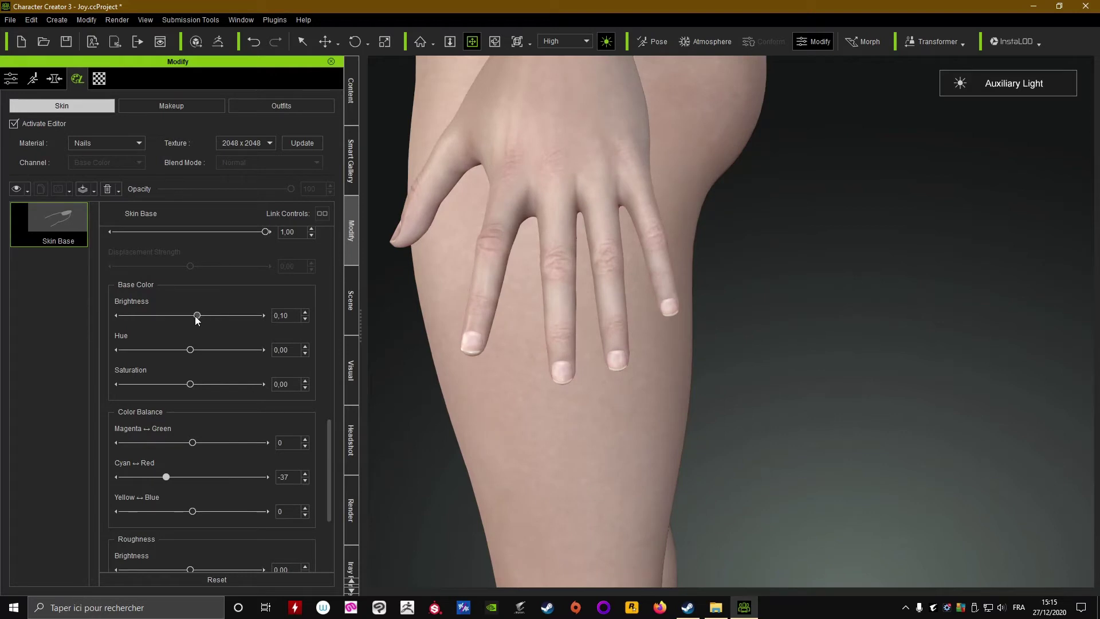
left_click_drag(197, 319, 193, 320)
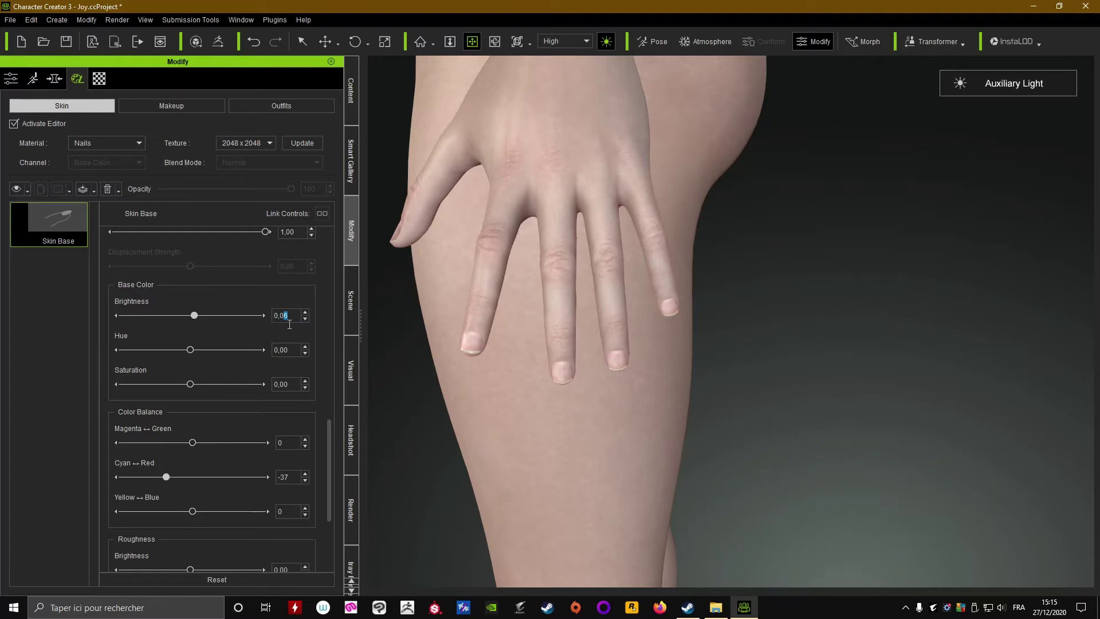
type("5")
right_click_drag(486, 348, 527, 374)
scroll(544, 337, "up", 2)
scroll(538, 341, "down", 5)
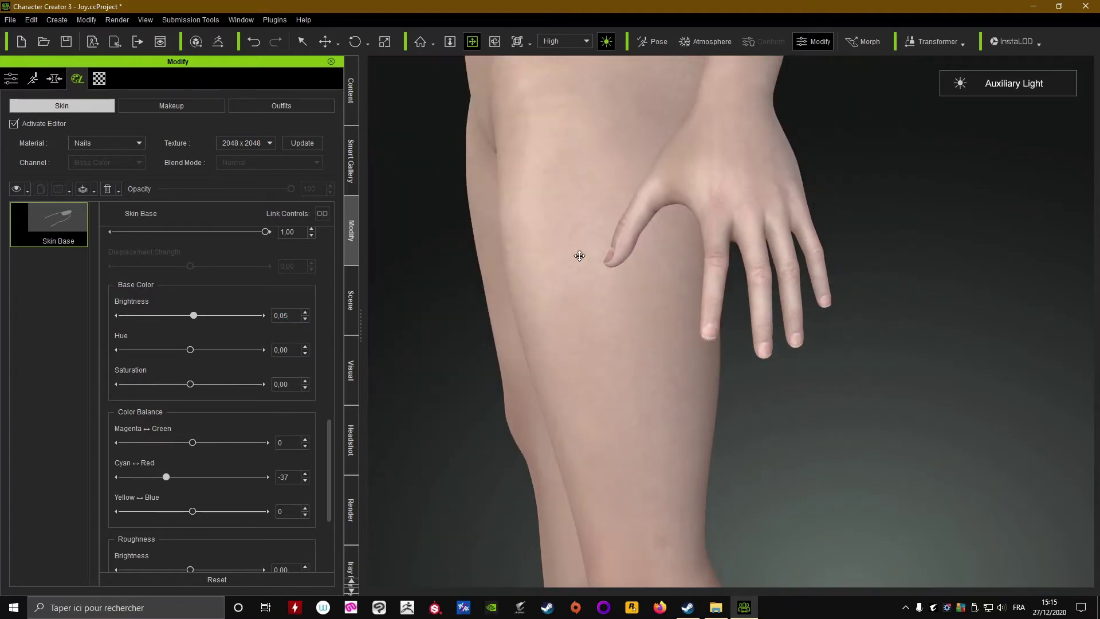
- Examine the feet and toenails from several angles to judge the nail color
right_click_drag(580, 254, 684, 280)
middle_click_drag(684, 280, 840, 531)
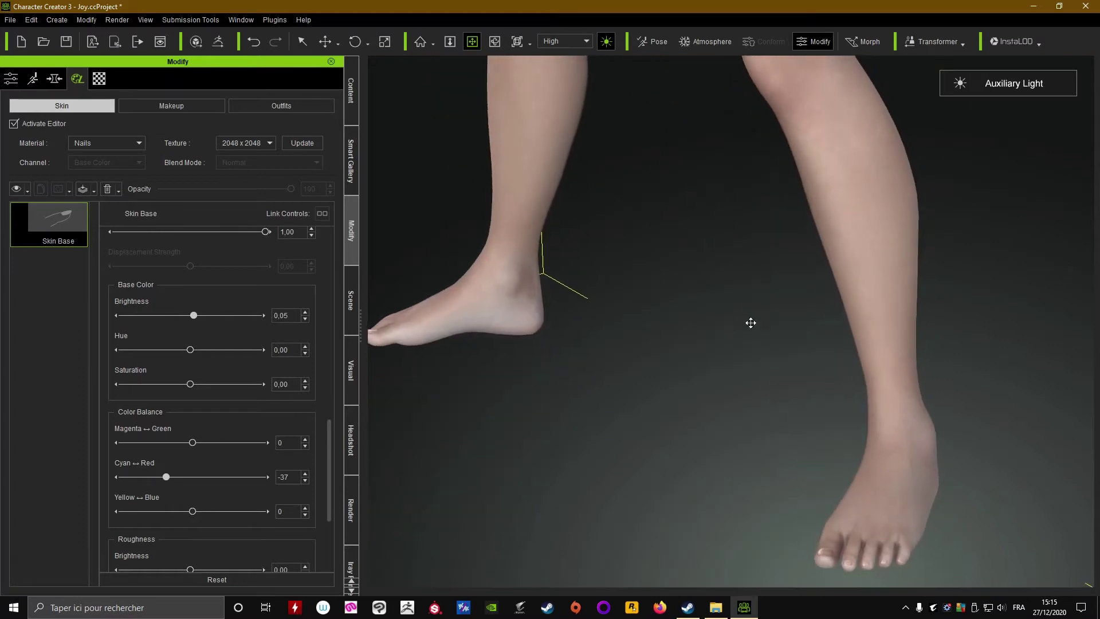
right_click_drag(840, 530, 837, 502)
scroll(836, 491, "up", 2)
right_click_drag(843, 406, 869, 430)
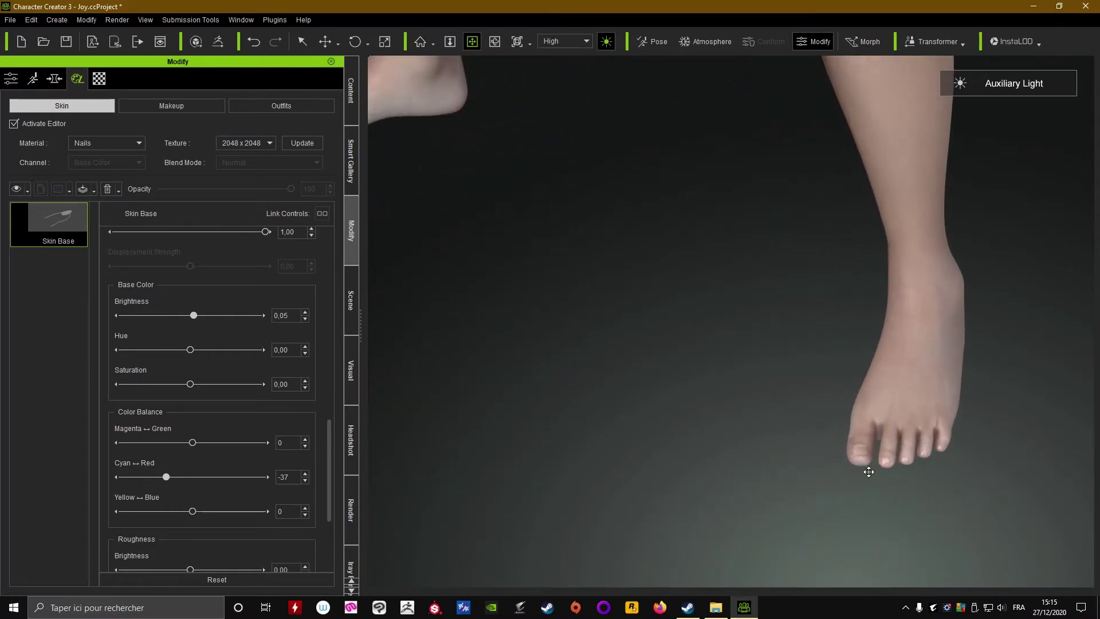
middle_click_drag(912, 393, 672, 401)
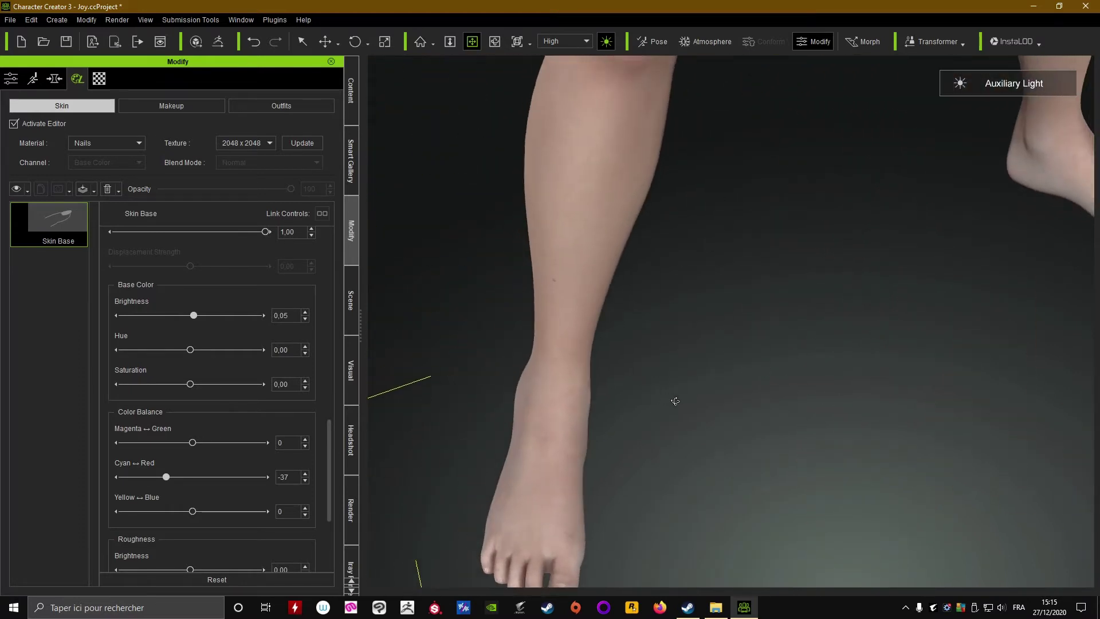
middle_click_drag(610, 453, 646, 386)
right_click_drag(607, 451, 567, 218)
scroll(574, 274, "down", 3)
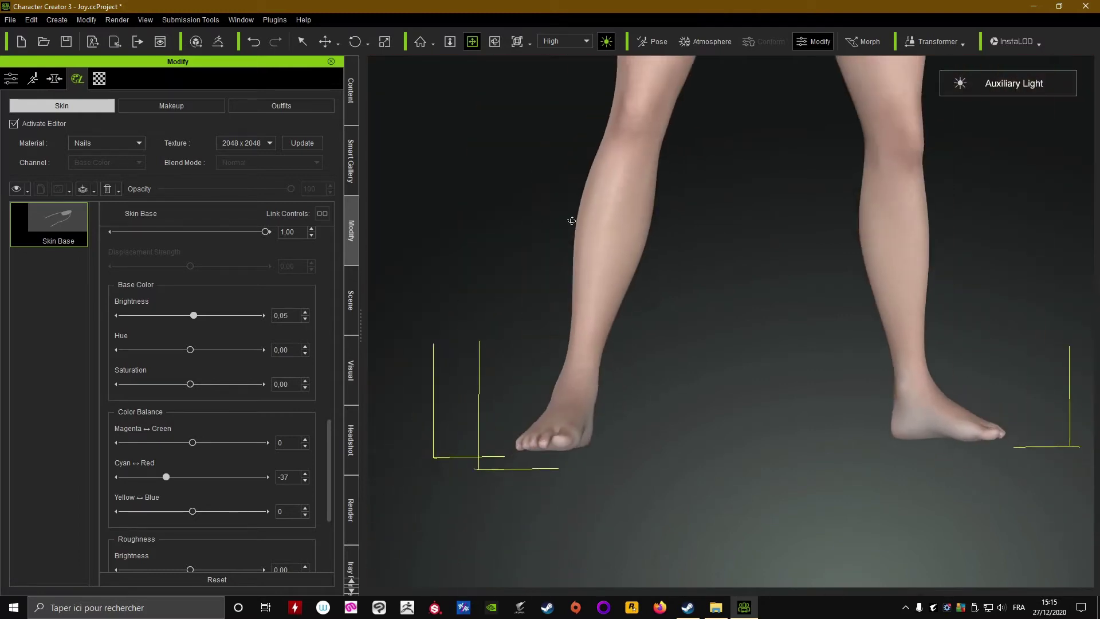
- Switch the edited skin material from Nails to Head, with the avatar's head and chest in view
left_click_drag(593, 349, 579, 533)
left_click_drag(658, 109, 646, 351)
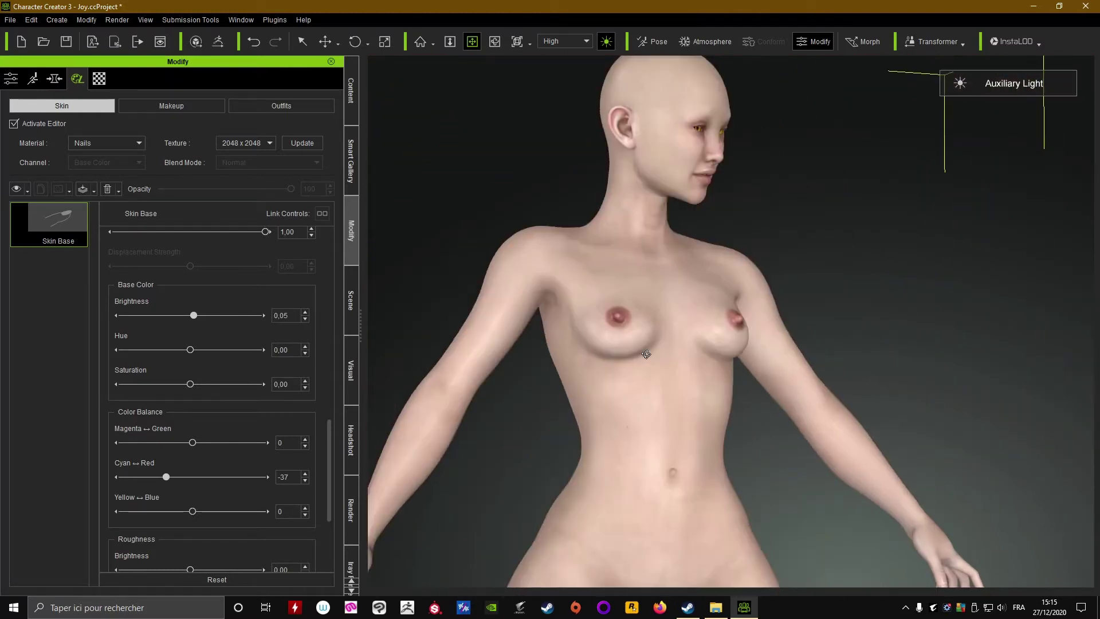
right_click_drag(645, 351, 569, 331)
left_click_drag(681, 266, 716, 361)
scroll(687, 343, "up", 2)
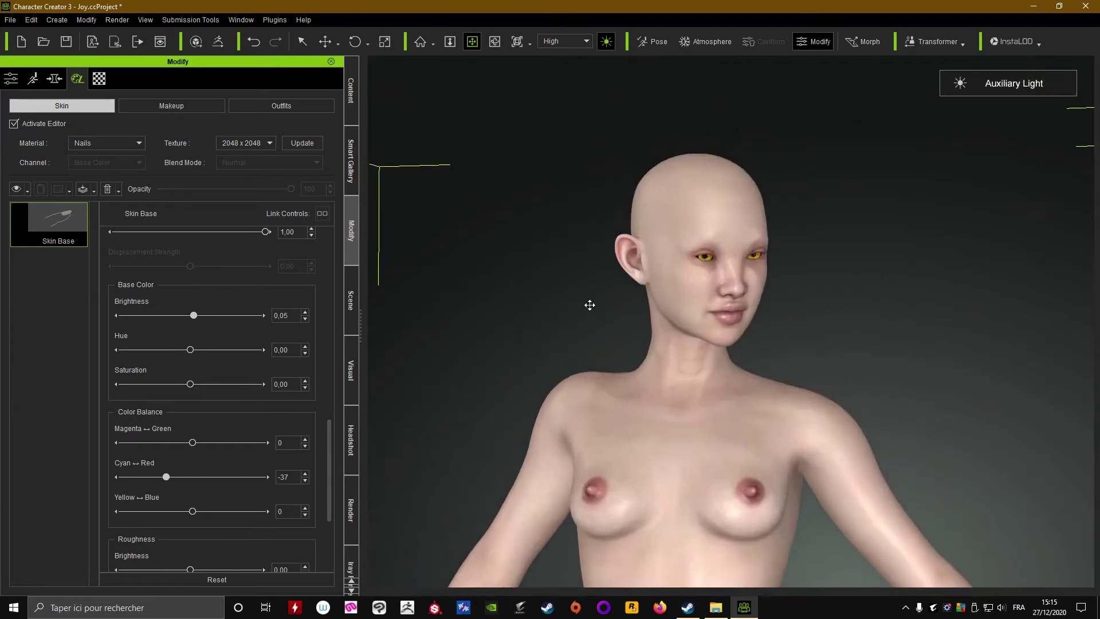
left_click(138, 143)
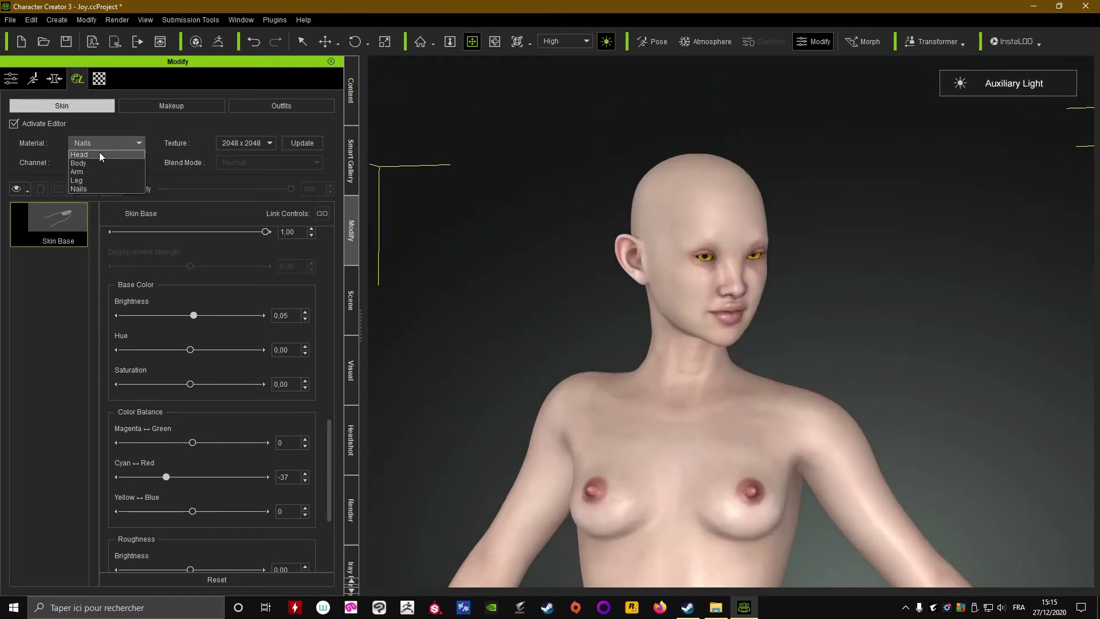
left_click(98, 153)
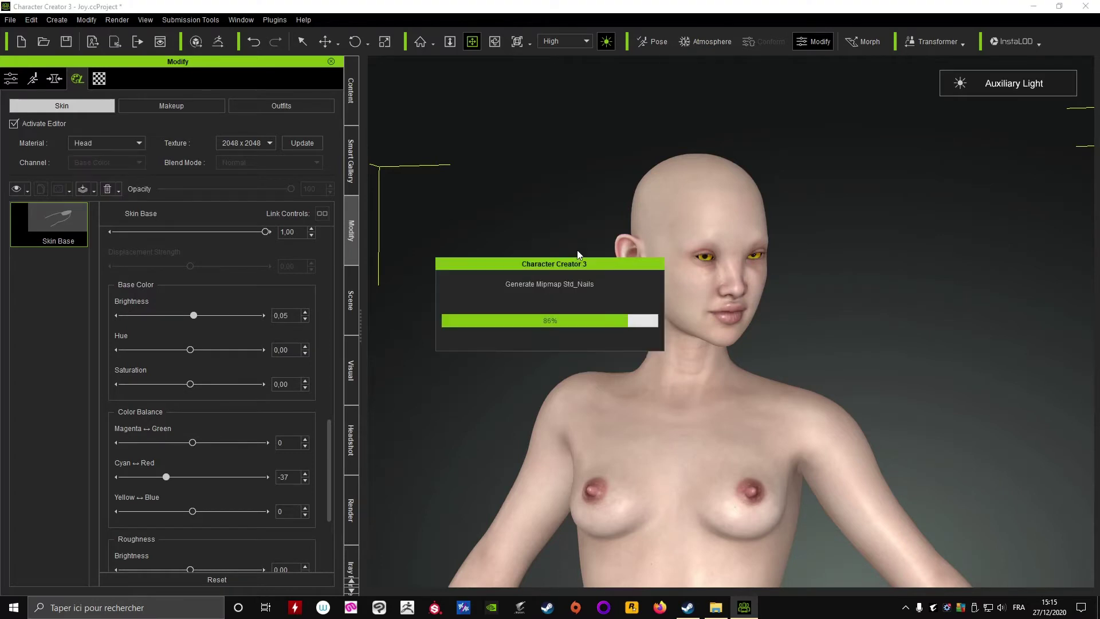
- Open the 4_Capillary folder of the Skin Details templates in the content library
left_click(351, 99)
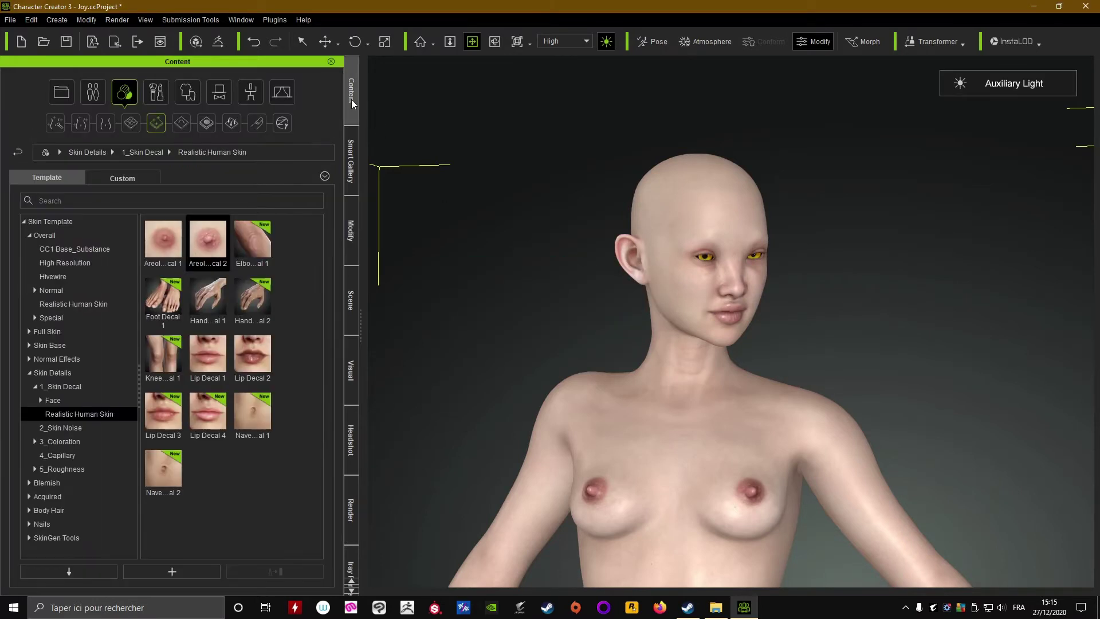
left_click(154, 123)
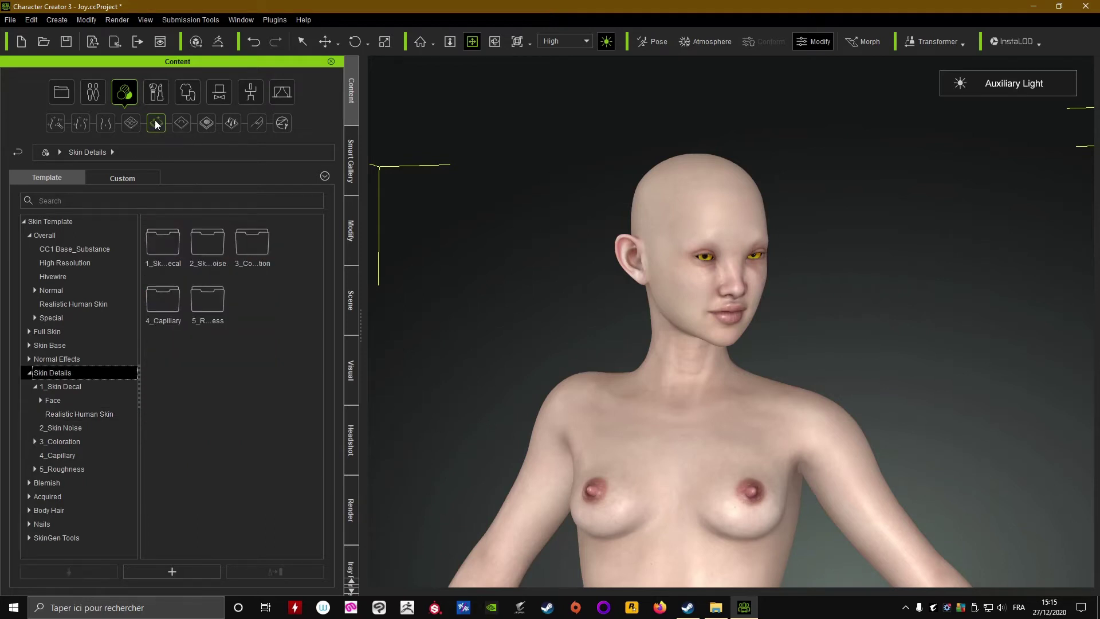
double_click(158, 298)
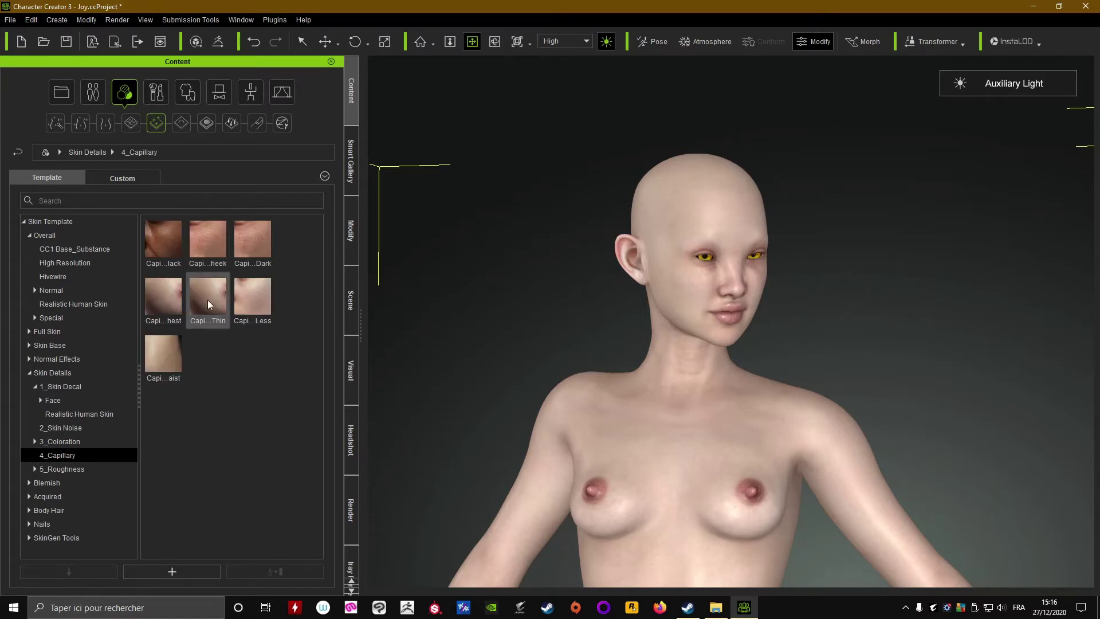
- Compare the chest capillary presets and add Capillary Chest to the avatar as a new layer, with the chest in close view
mouse_move(210, 305)
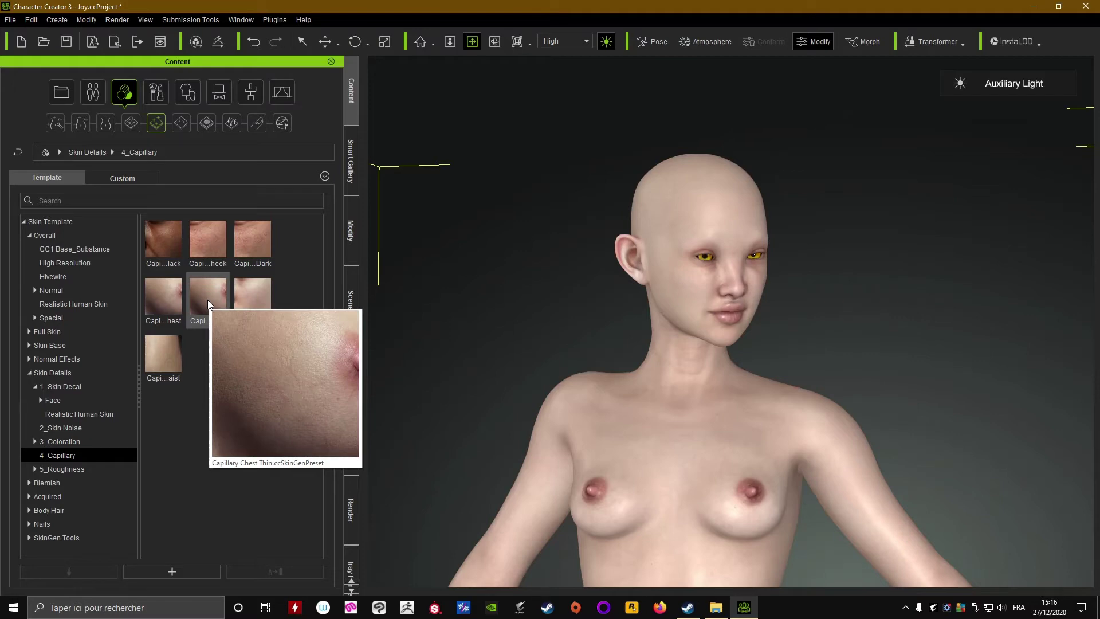
scroll(661, 459, "up", 5)
middle_click_drag(663, 432, 716, 274)
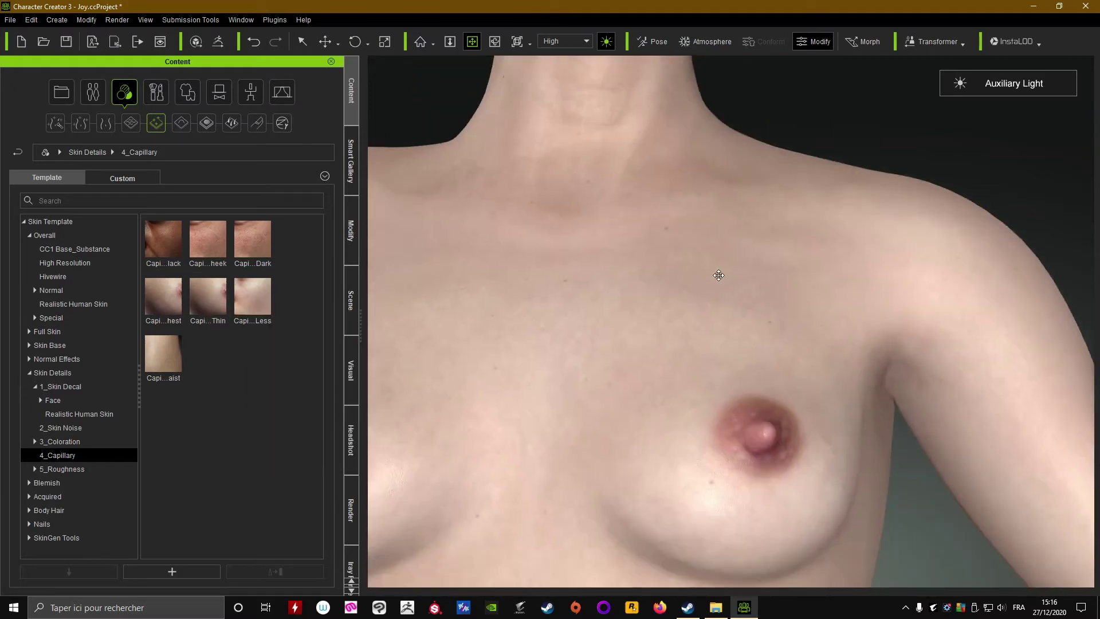
right_click_drag(716, 275, 467, 286)
scroll(534, 287, "up", 2)
left_click_drag(555, 288, 582, 337)
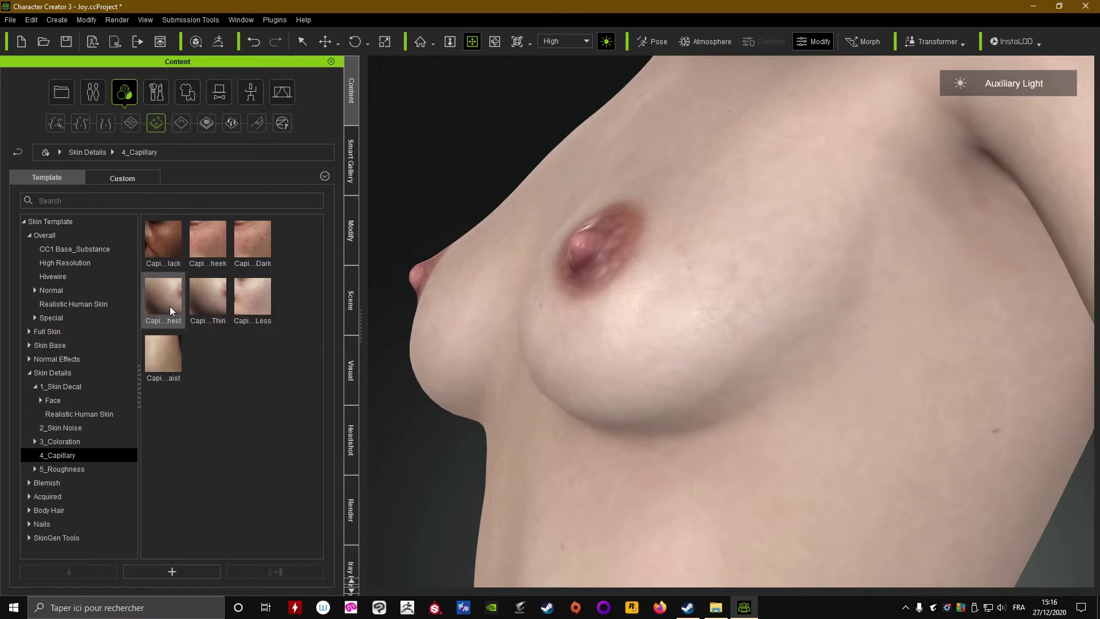
mouse_move(170, 310)
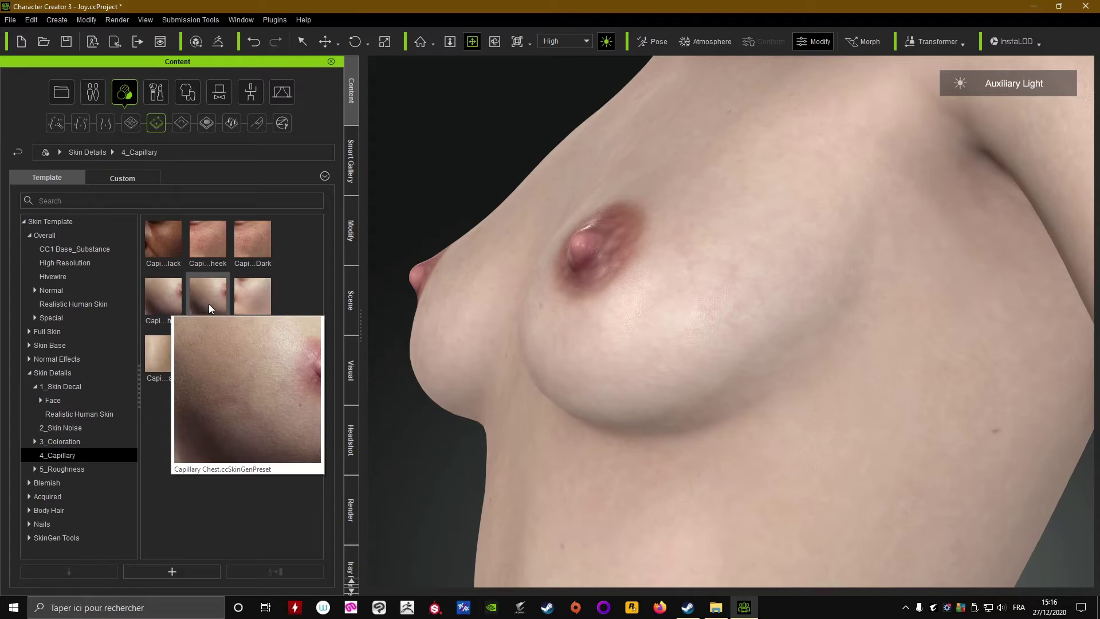
mouse_move(210, 309)
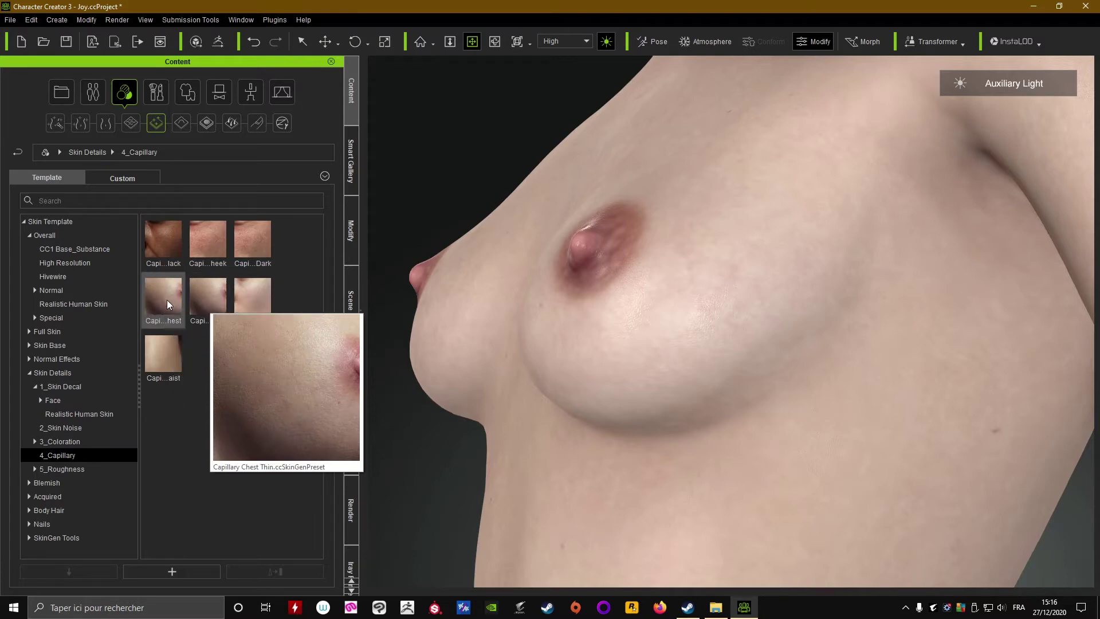
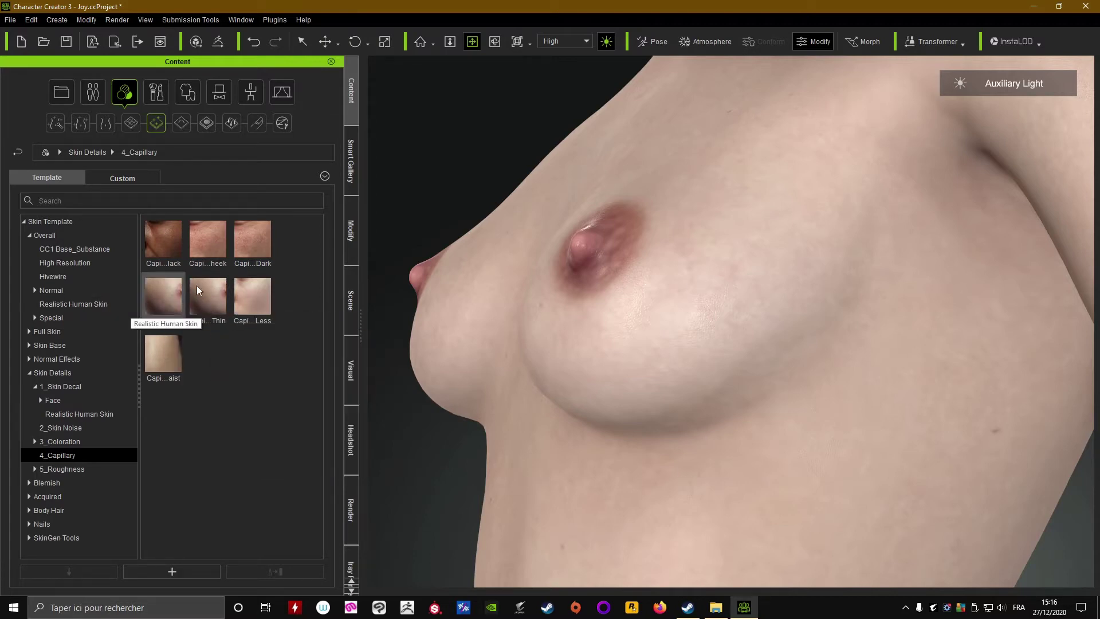
double_click(165, 301)
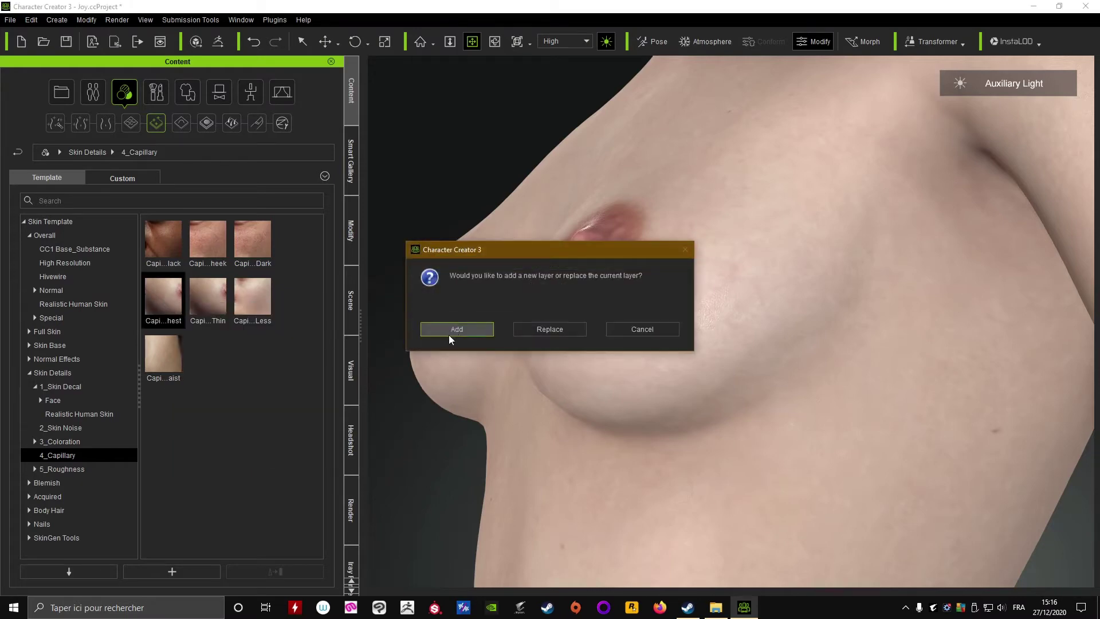
left_click(455, 332)
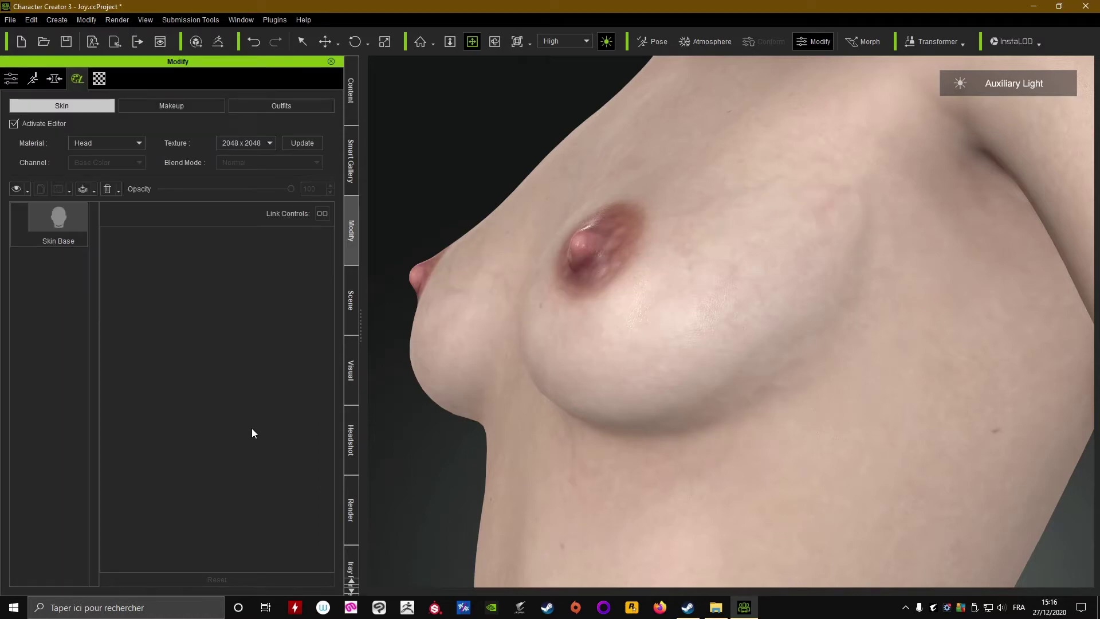
- Switch the edited material to Body, set the Chest Capillary layer's opacity to 100, and inspect the veins from several angles
left_click(139, 142)
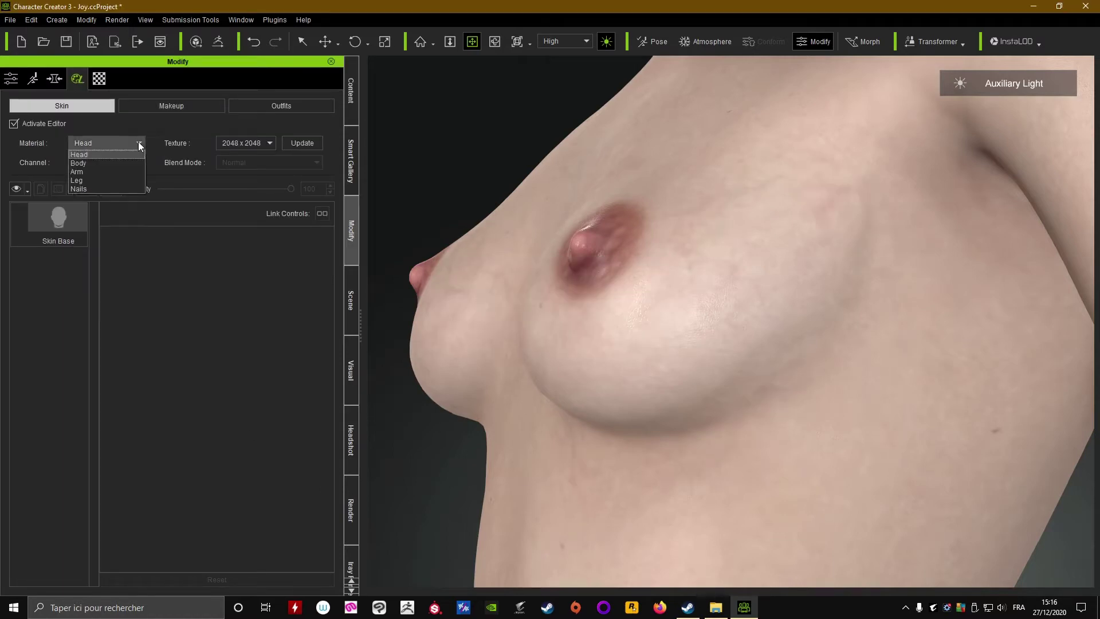
left_click(101, 163)
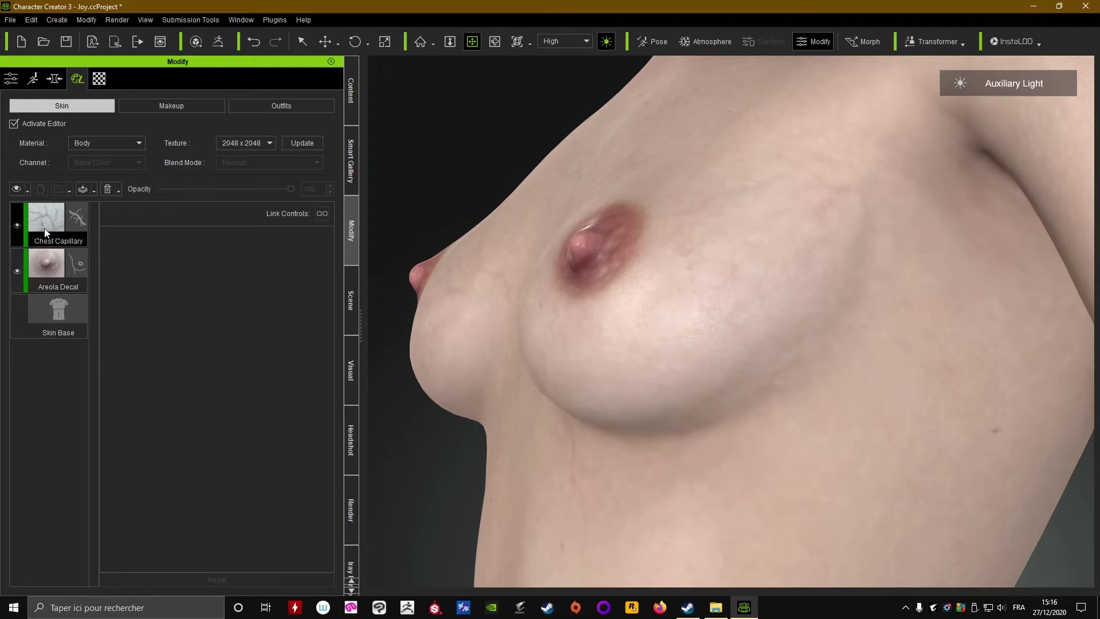
left_click(47, 225)
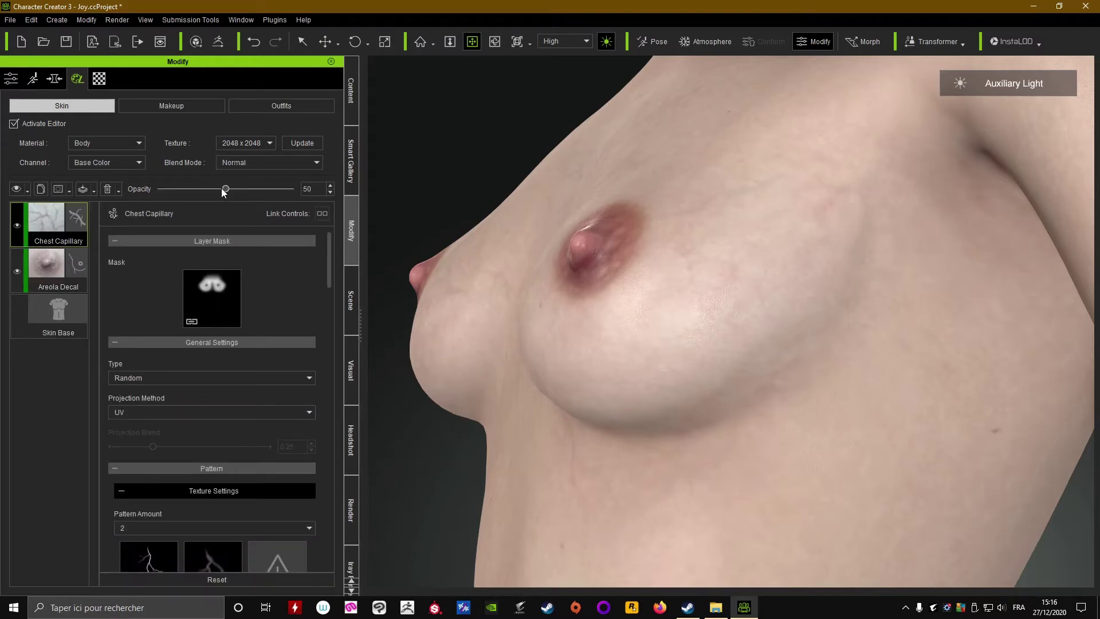
left_click_drag(225, 189, 293, 201)
scroll(609, 289, "down", 5)
right_click_drag(609, 289, 840, 376)
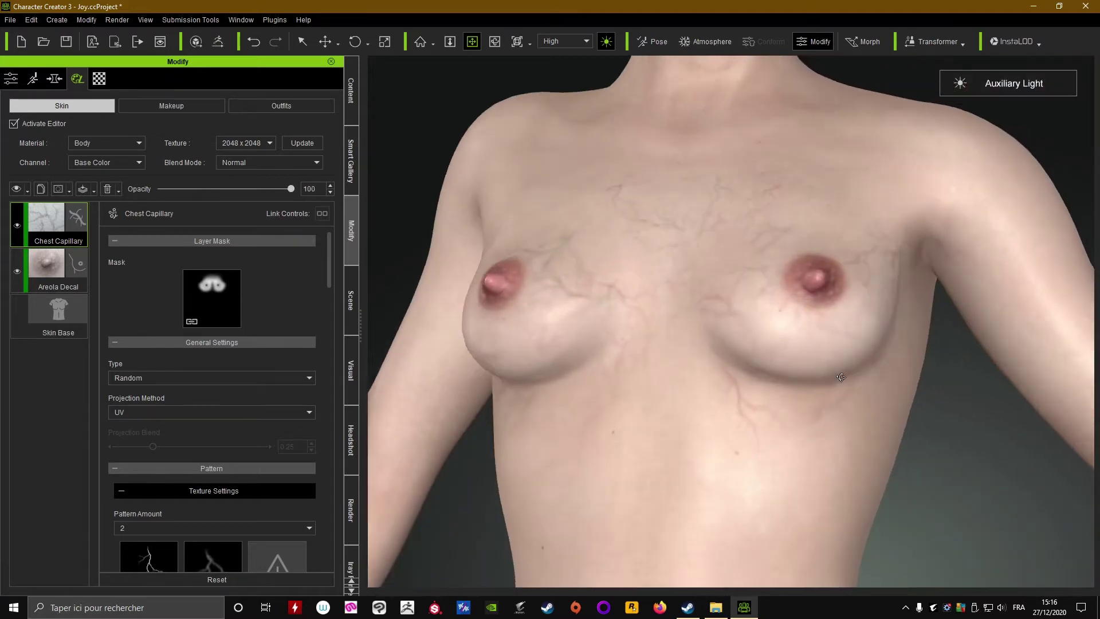
scroll(802, 355, "up", 3)
middle_click_drag(794, 351, 776, 397)
right_click_drag(775, 397, 572, 389)
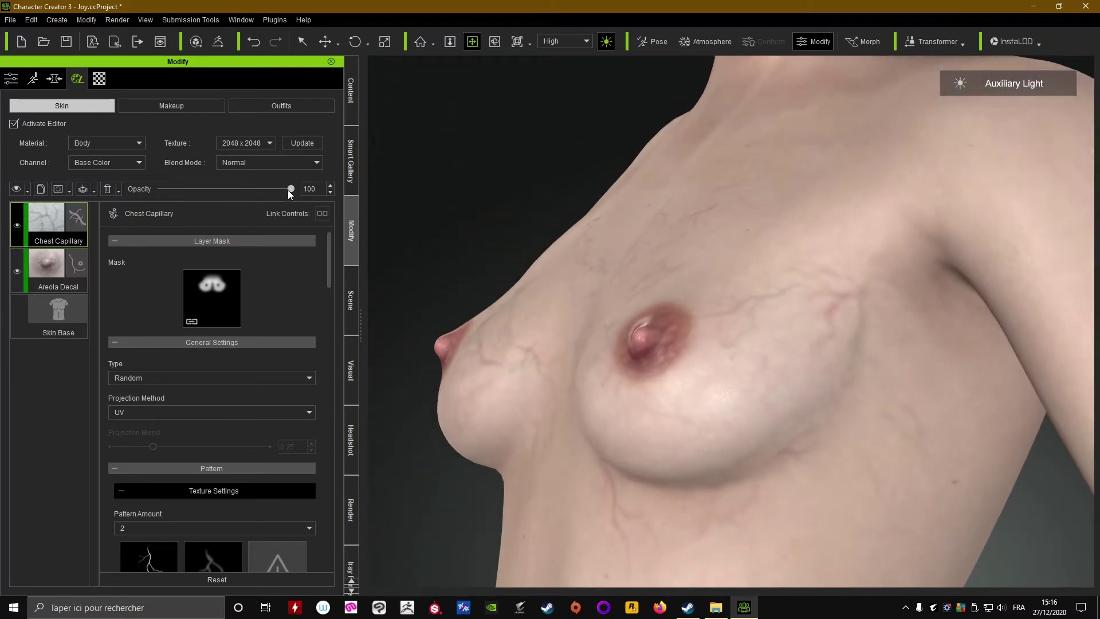
- Set the Chest Capillary layer's opacity to 50, check the chest, and delete the layer
left_click_drag(254, 193, 243, 194)
type("50")
key("Return")
right_click_drag(599, 342, 739, 405)
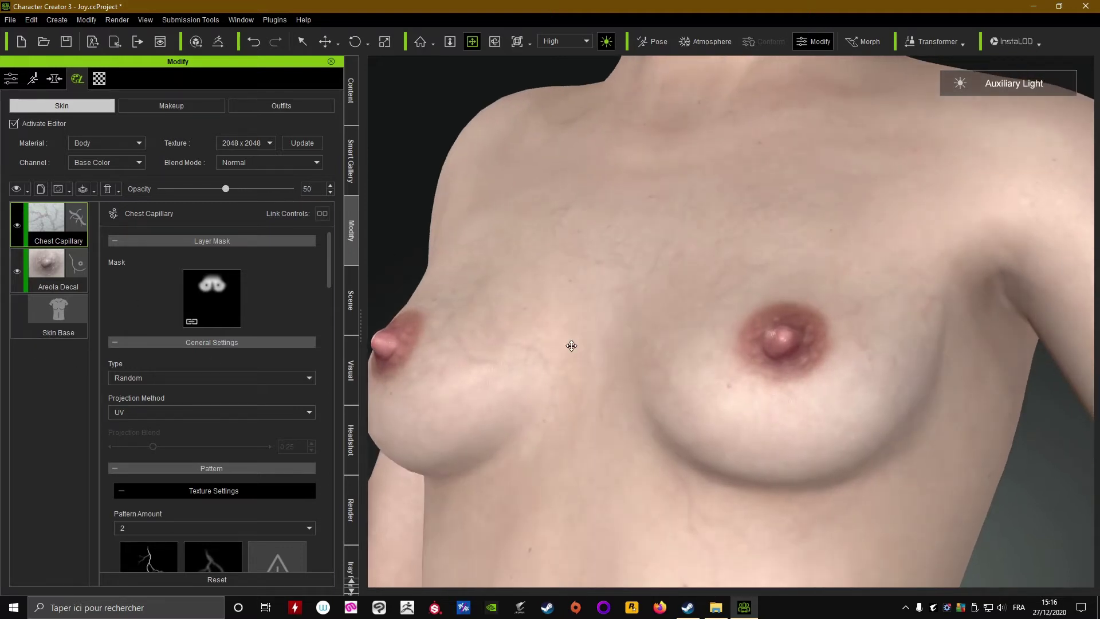
right_click_drag(635, 355, 771, 416)
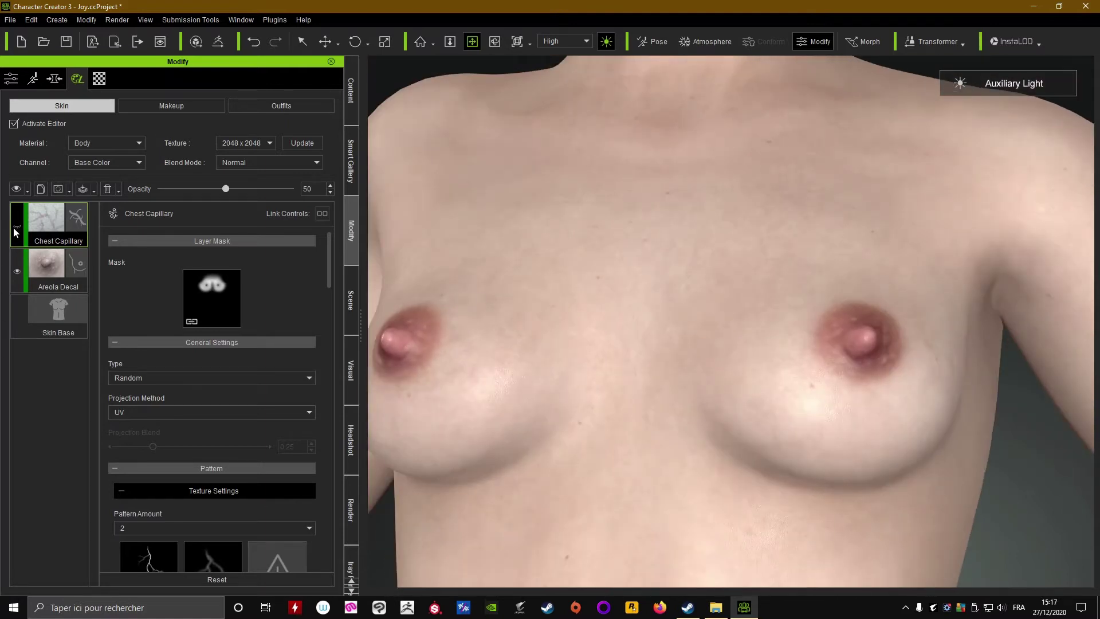
left_click(102, 189)
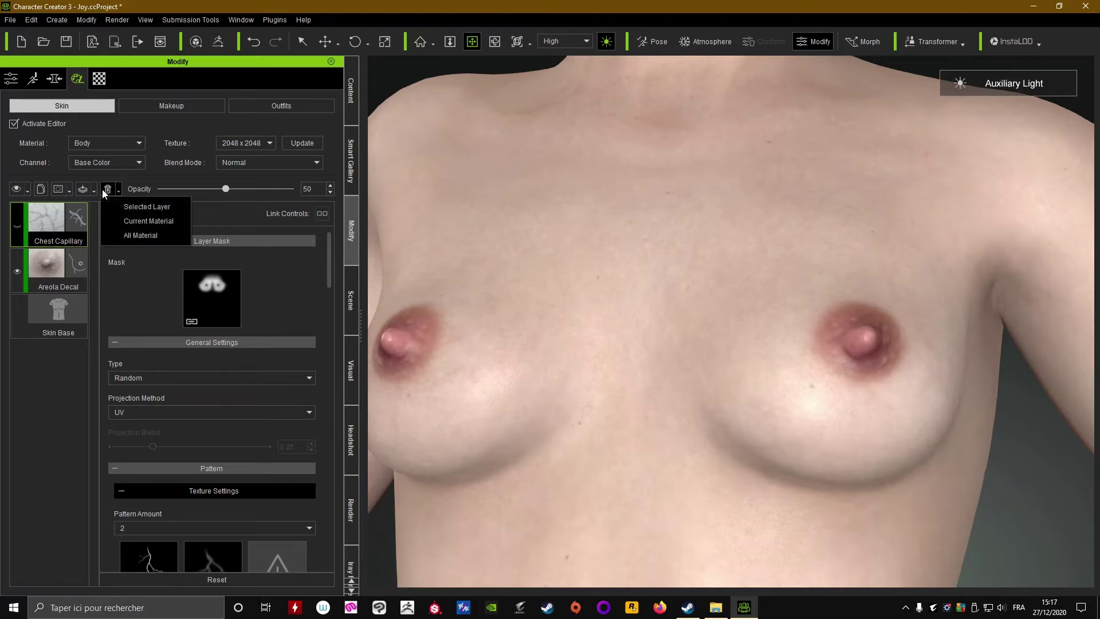
left_click(145, 207)
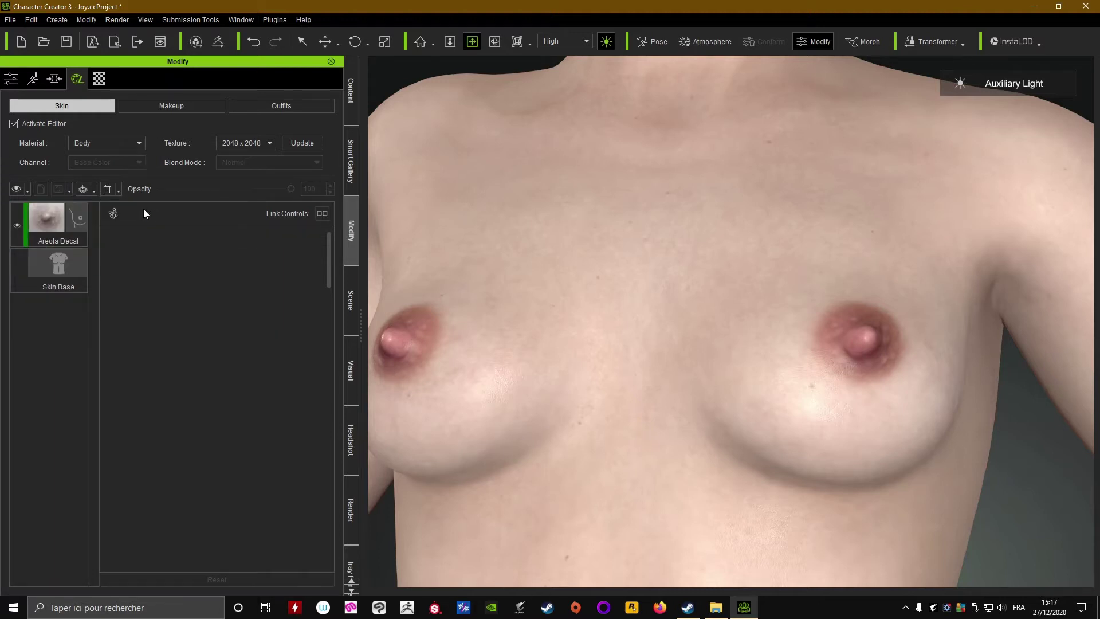
- Open the 1_Freckle folder of the Blemish skin templates in the content library
left_click(351, 92)
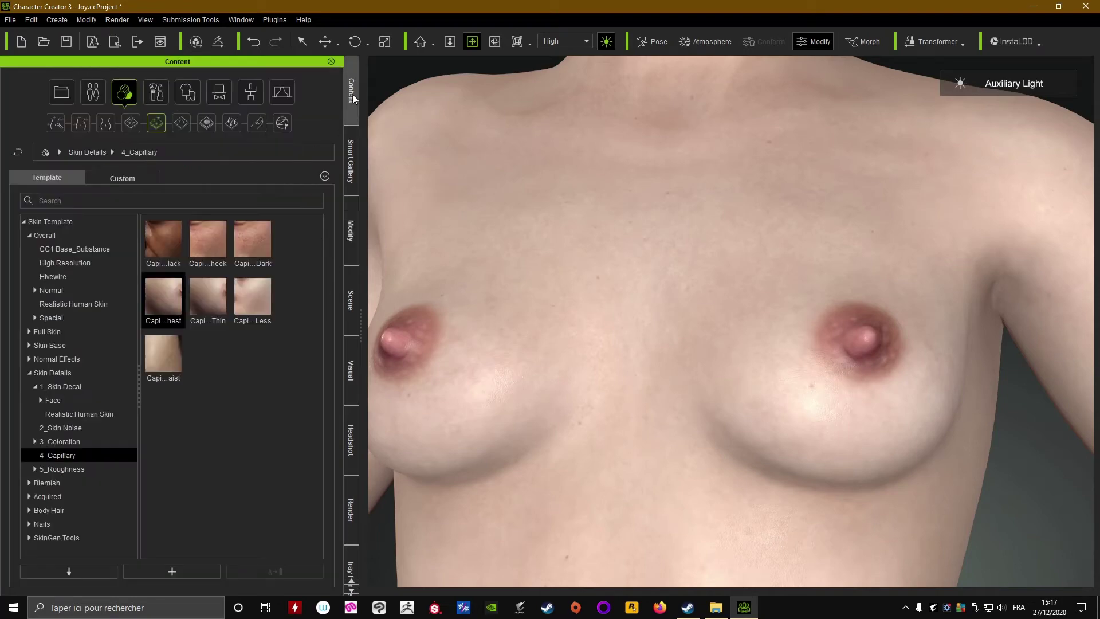
left_click(16, 155)
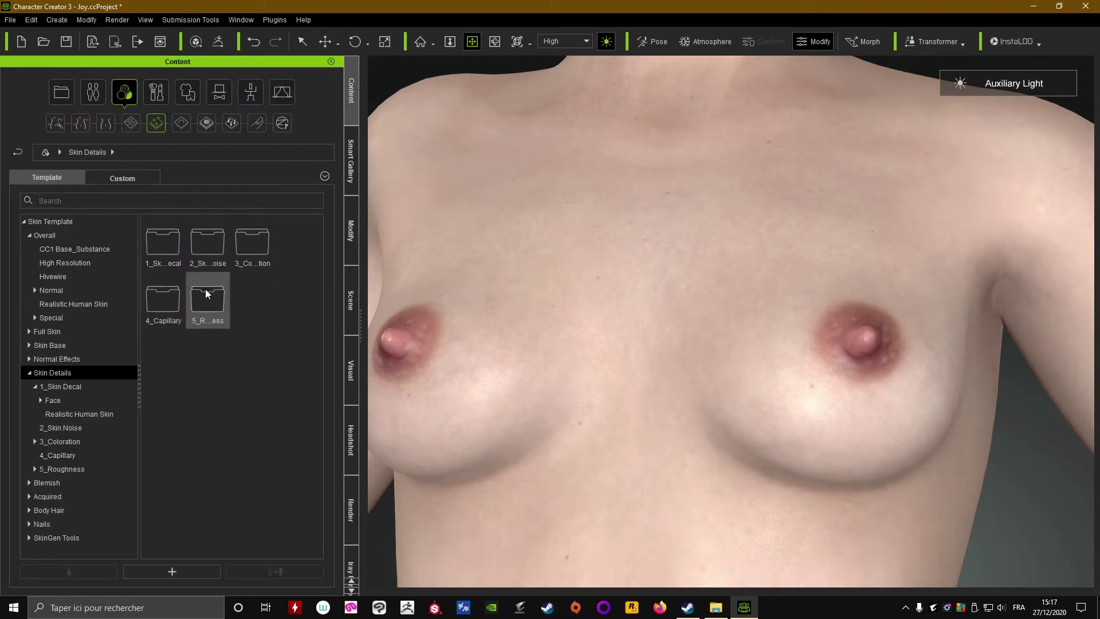
left_click(181, 124)
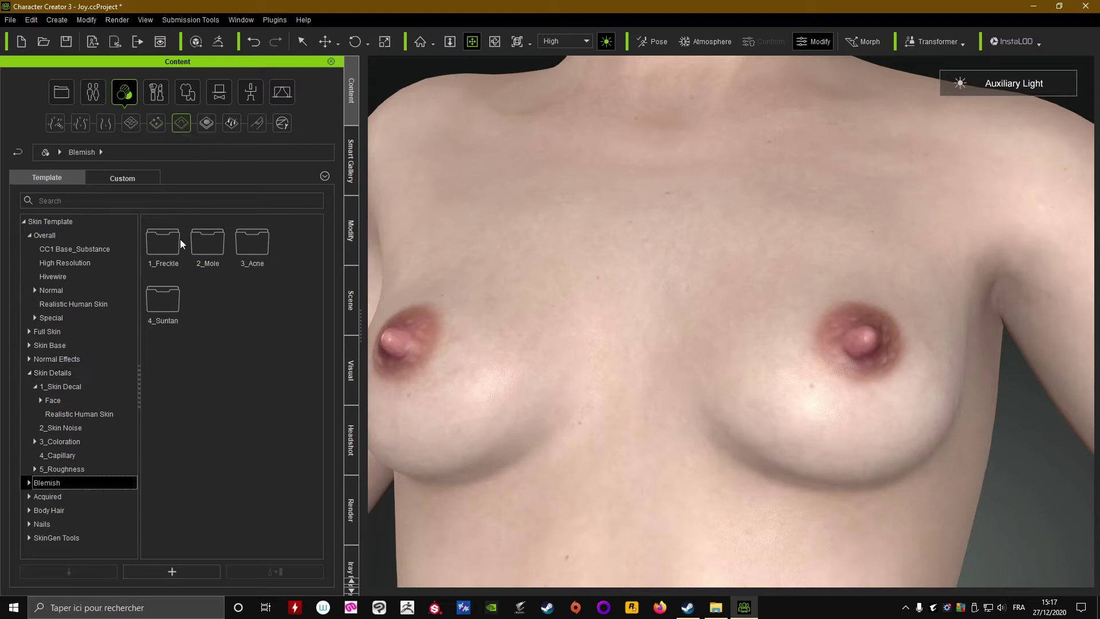
double_click(159, 241)
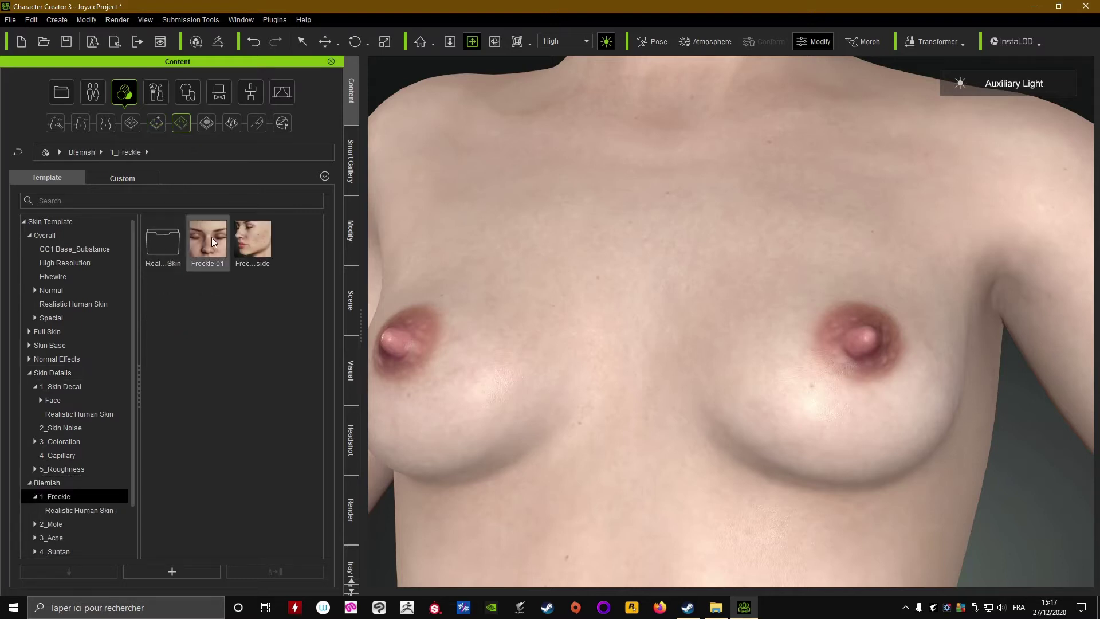
- Bring the face into close view, compare the two freckle presets, and apply Freckle 01
left_click_drag(652, 162, 646, 376)
right_click_drag(646, 376, 709, 368)
scroll(710, 369, "up", 5)
scroll(691, 338, "down", 3)
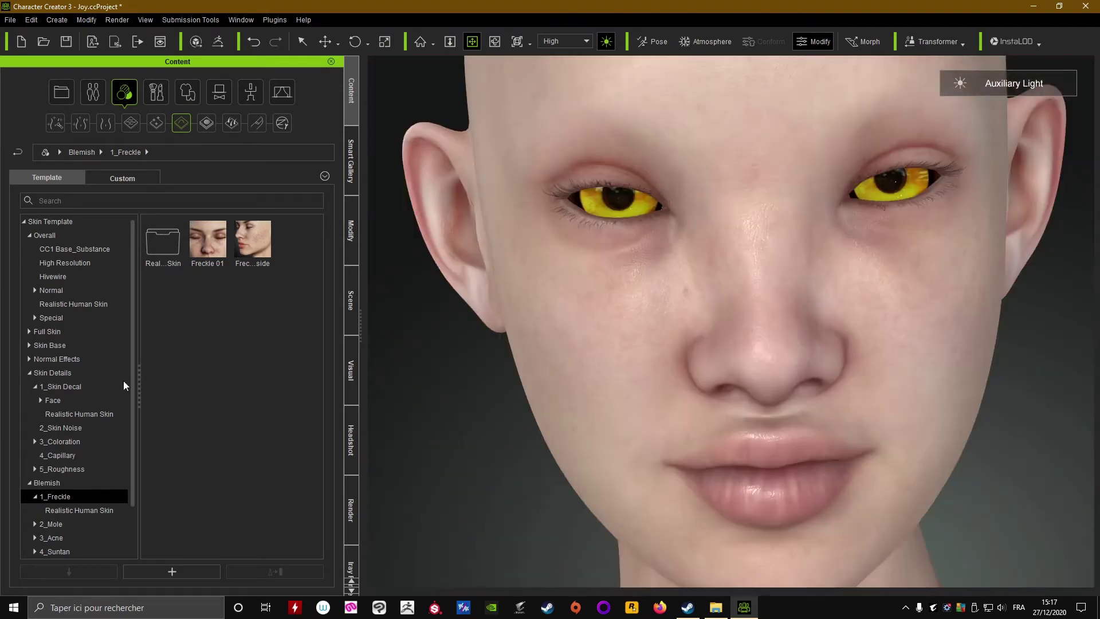
mouse_move(262, 252)
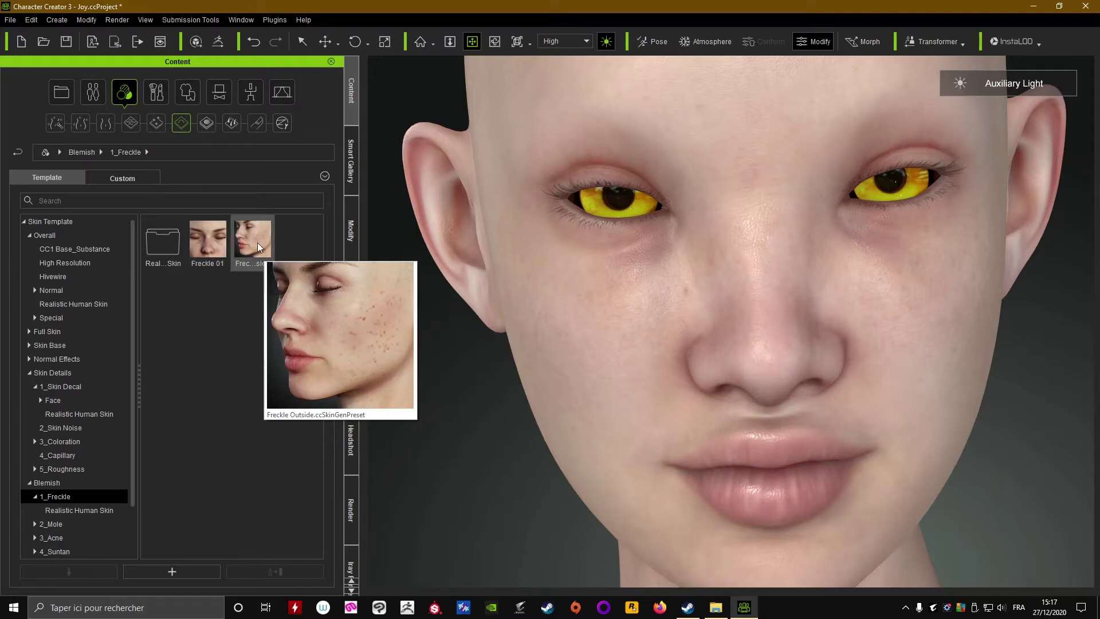
mouse_move(218, 246)
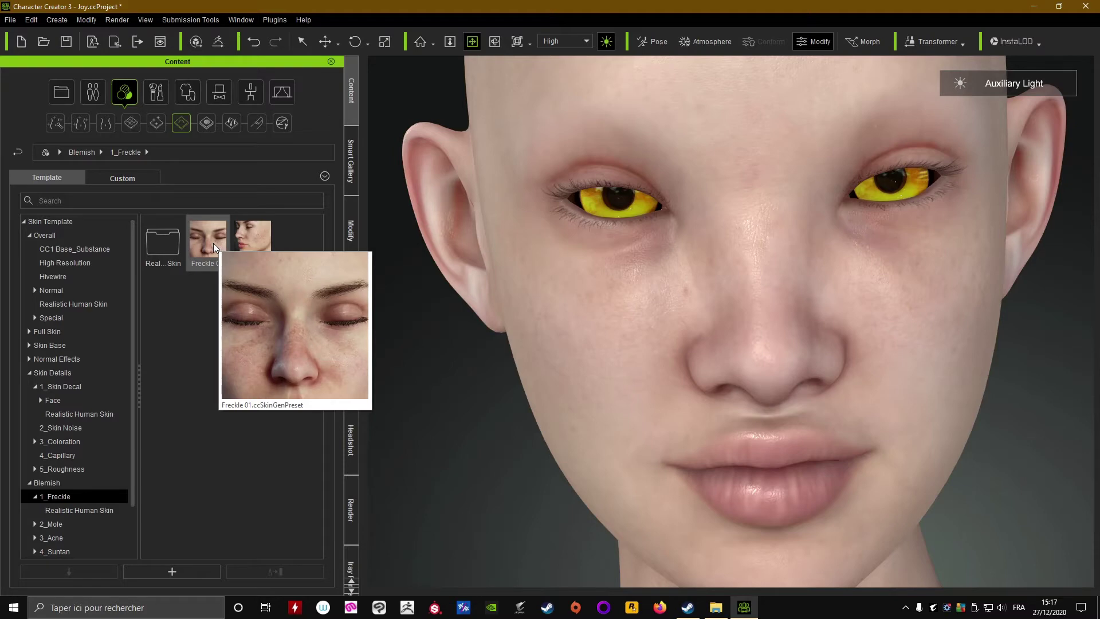
double_click(201, 242)
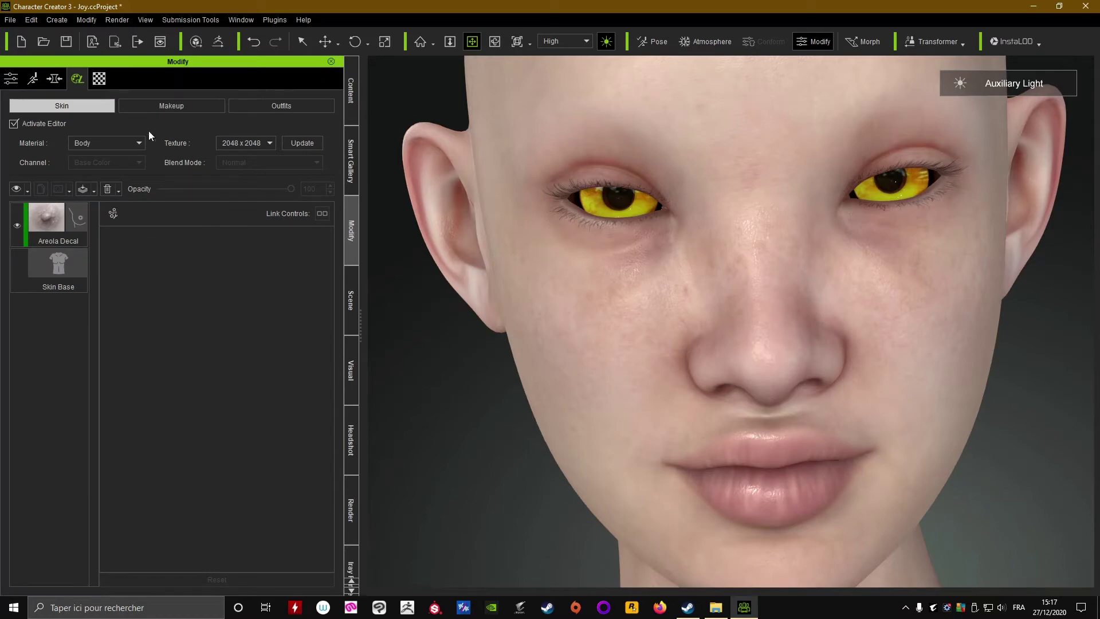
- Switch the edited material to Head and set the Freckle layer's opacity to 100, checking the cheeks and nose
left_click(140, 144)
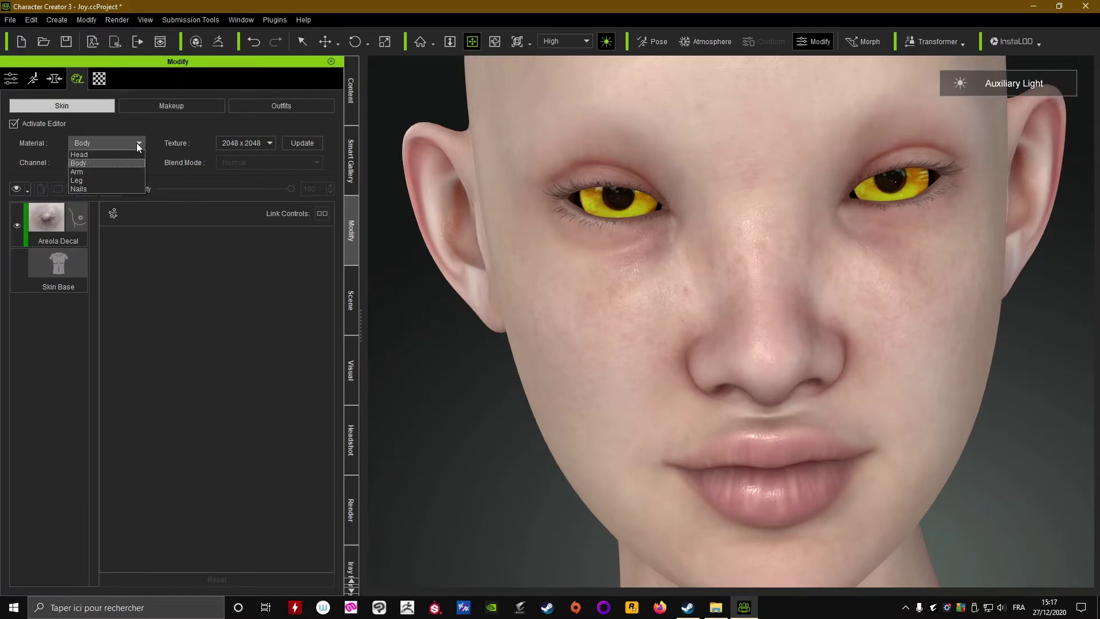
left_click(93, 155)
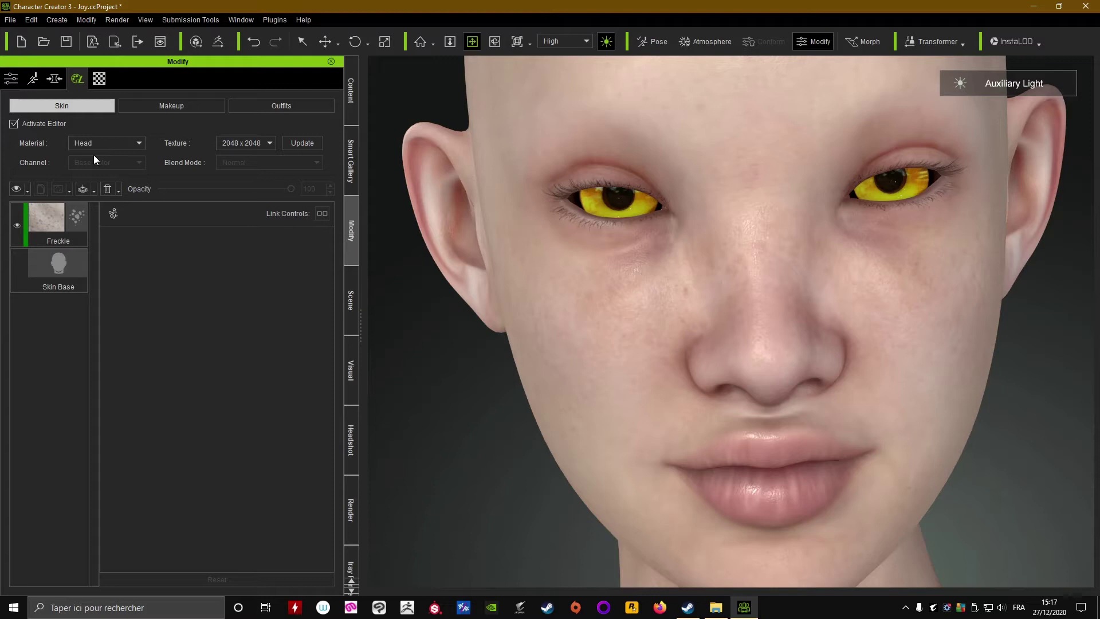
left_click(35, 226)
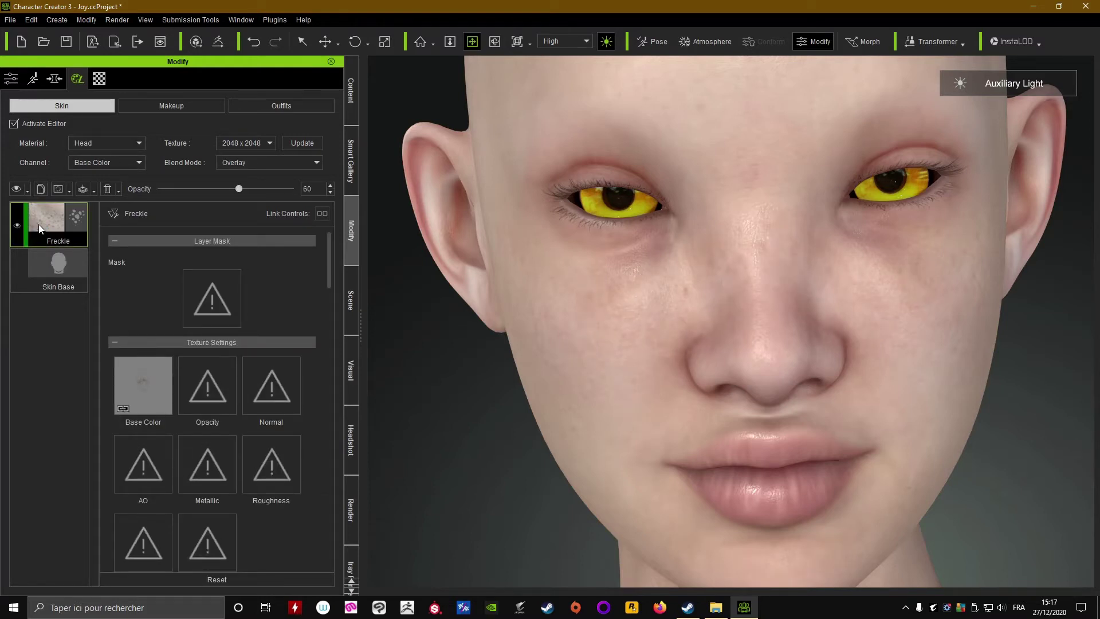
left_click_drag(240, 190, 321, 191)
right_click_drag(666, 293, 518, 285)
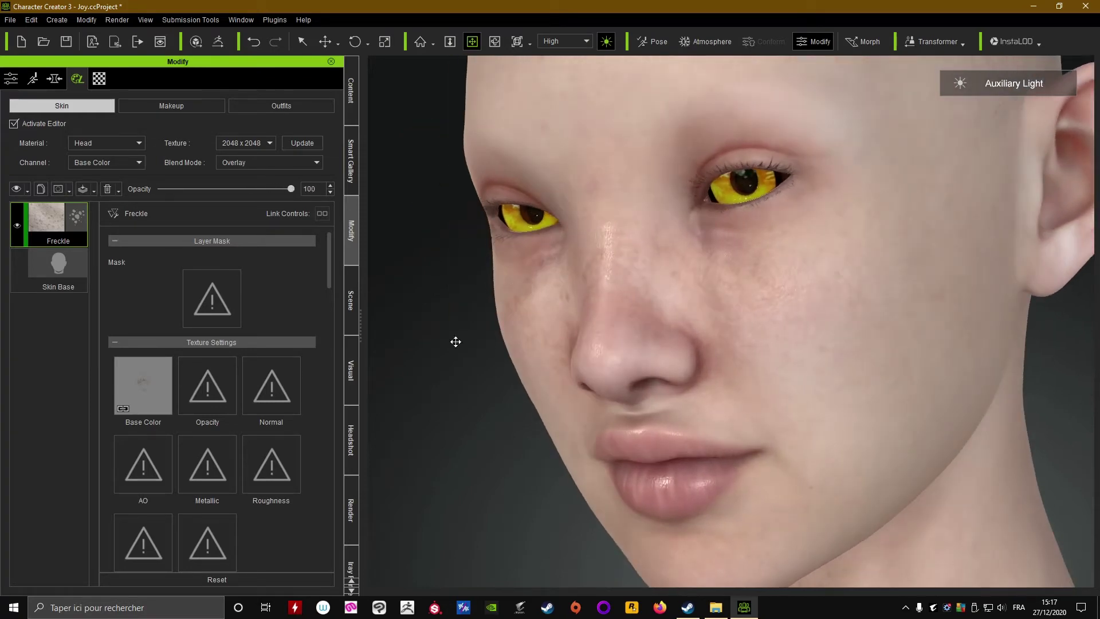
- Try a transform scale of 1.29 on the Freckle layer and set it back to 1
left_click_drag(328, 258, 330, 305)
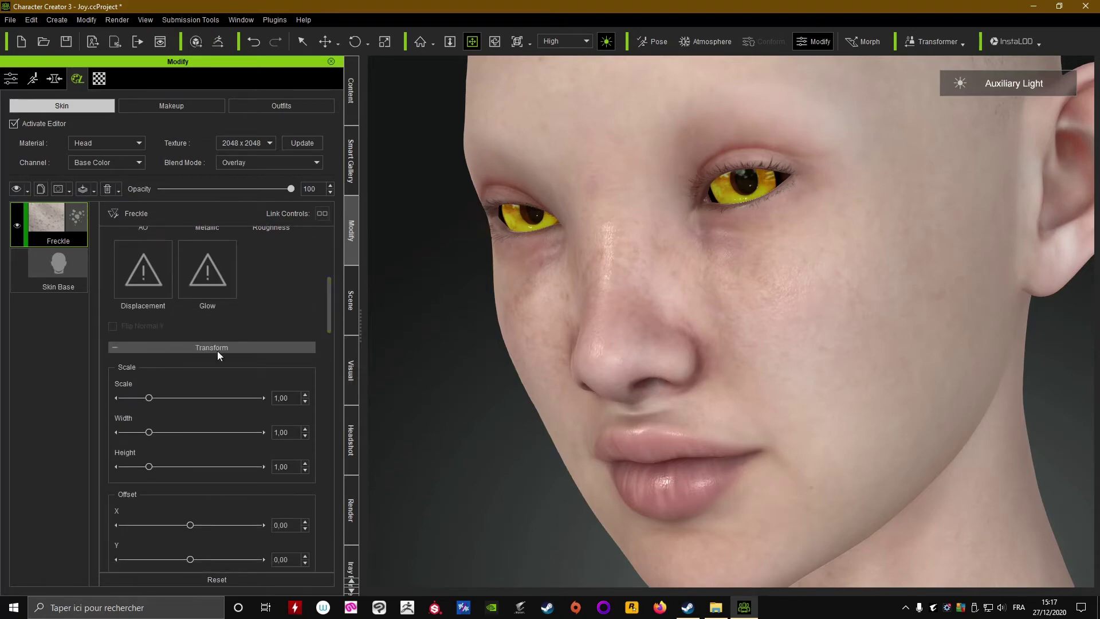
mouse_move(153, 394)
left_mouse_down()
mouse_move(158, 401)
mouse_move(143, 401)
mouse_move(163, 404)
mouse_move(154, 404)
left_mouse_up()
double_click(280, 397)
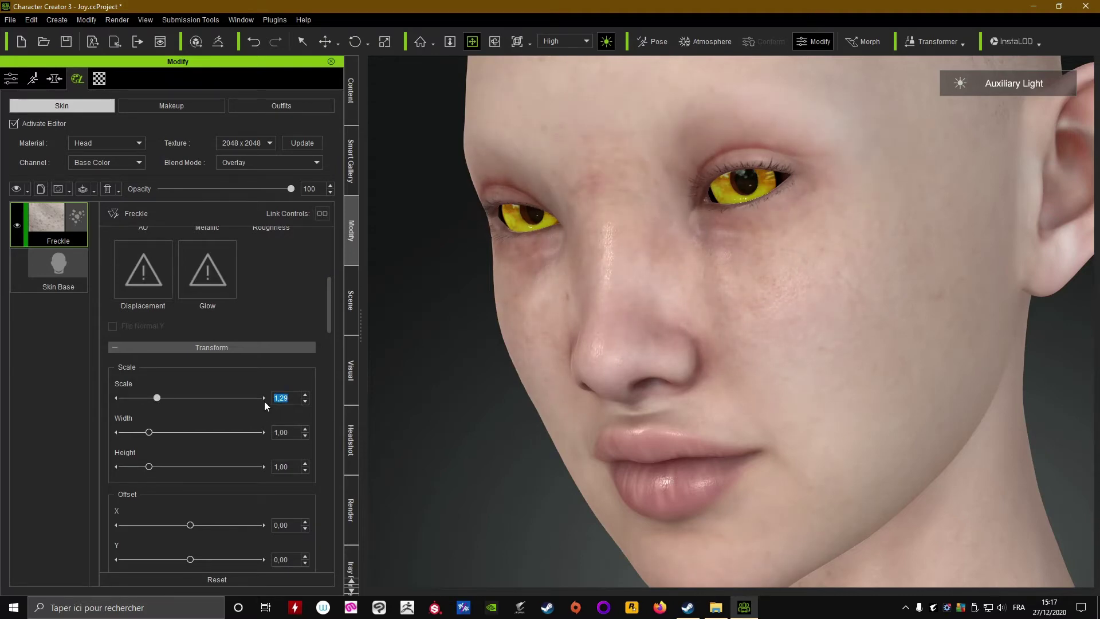
type("1")
key("Return")
- Try lower saturation and brightness for the Freckle layer's base color, and set the brightness back to 0
left_click_drag(328, 308, 333, 398)
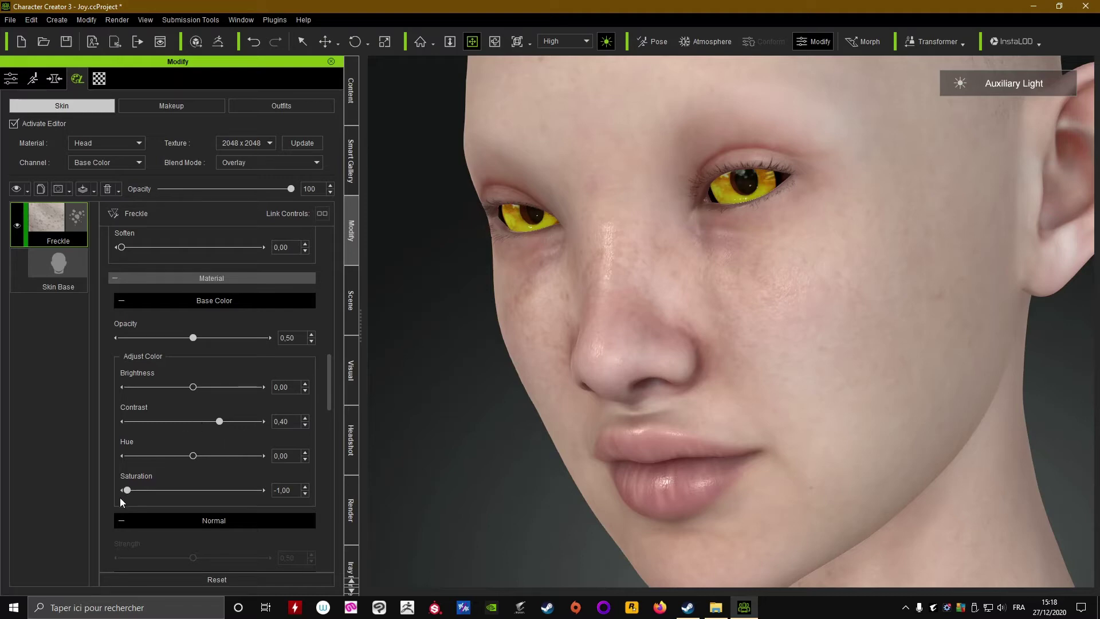
mouse_move(128, 489)
left_mouse_down()
mouse_move(251, 500)
mouse_move(149, 515)
mouse_move(269, 495)
mouse_move(119, 492)
left_mouse_up()
mouse_move(194, 390)
left_mouse_down()
mouse_move(235, 385)
mouse_move(187, 394)
left_mouse_up()
left_click_drag(290, 387, 273, 387)
type("0")
key("Return")
- Check the freckles on the face from a wider view, and delete the selected Freckle layer from the head
scroll(603, 393, "down", 5)
right_click_drag(607, 387, 792, 429)
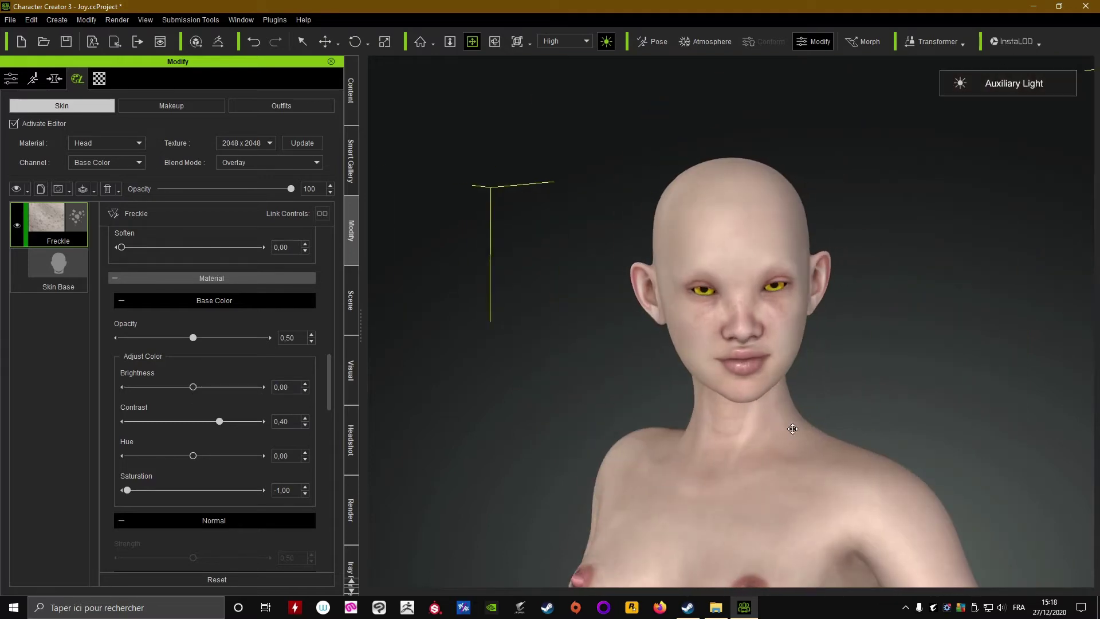
scroll(791, 430, "up", 3)
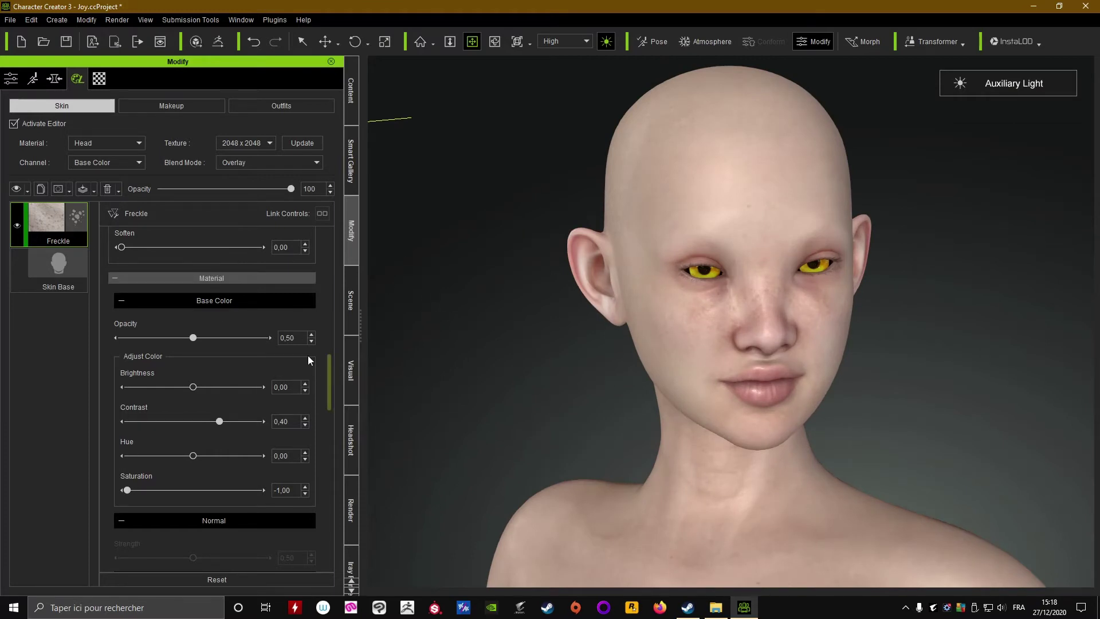
left_click(110, 189)
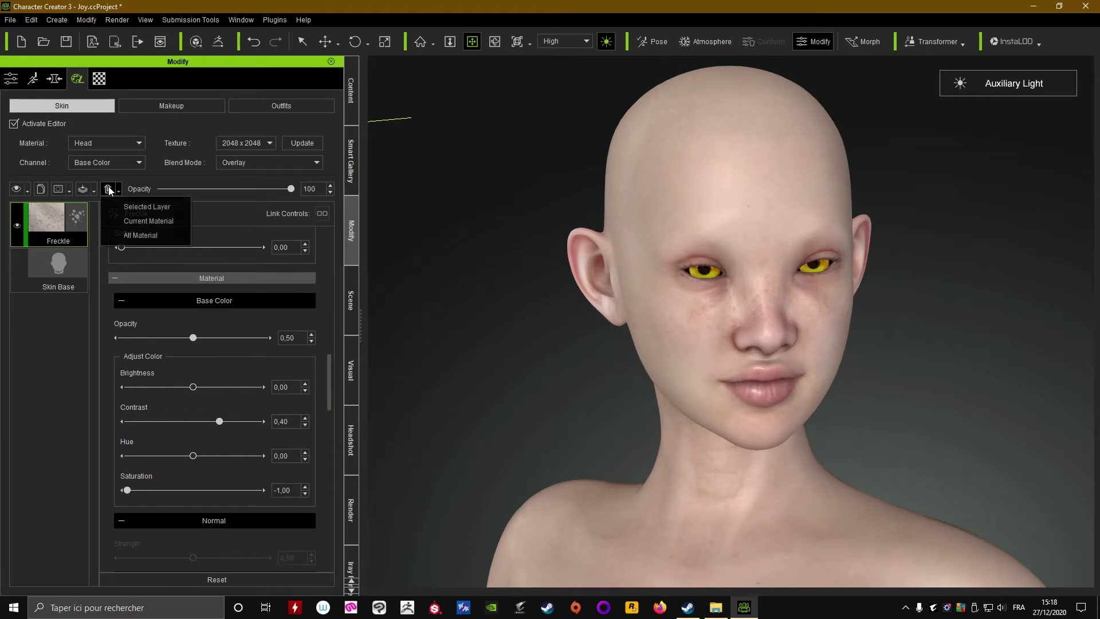
left_click(145, 205)
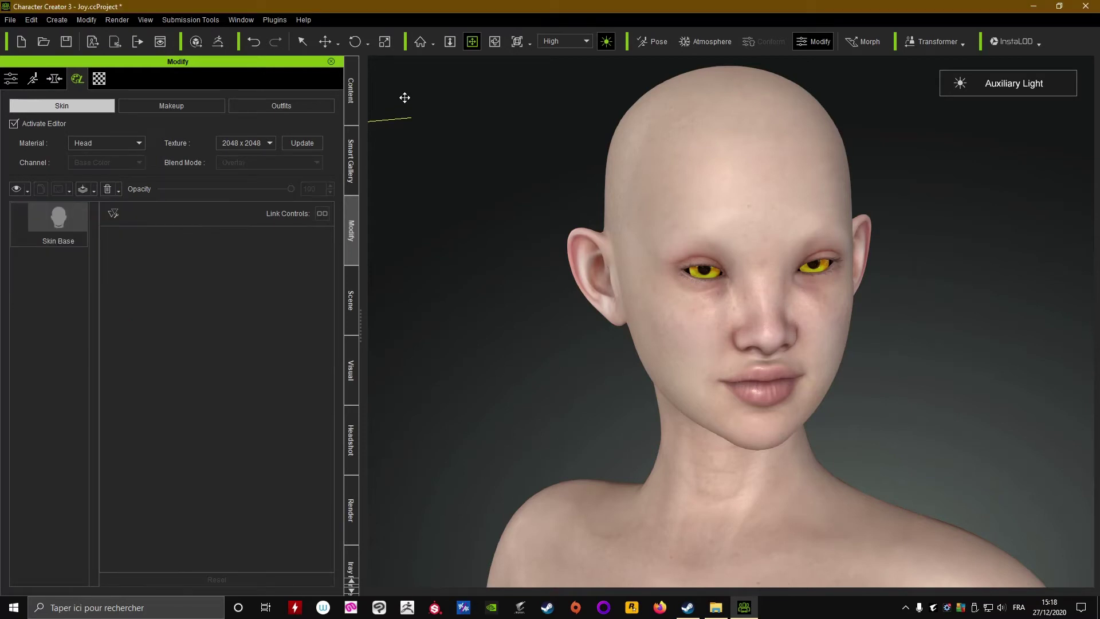
- Apply the Face Freckle 3Heavy preset from the Realistic Human Skin freckle collection to the head
left_click(349, 95)
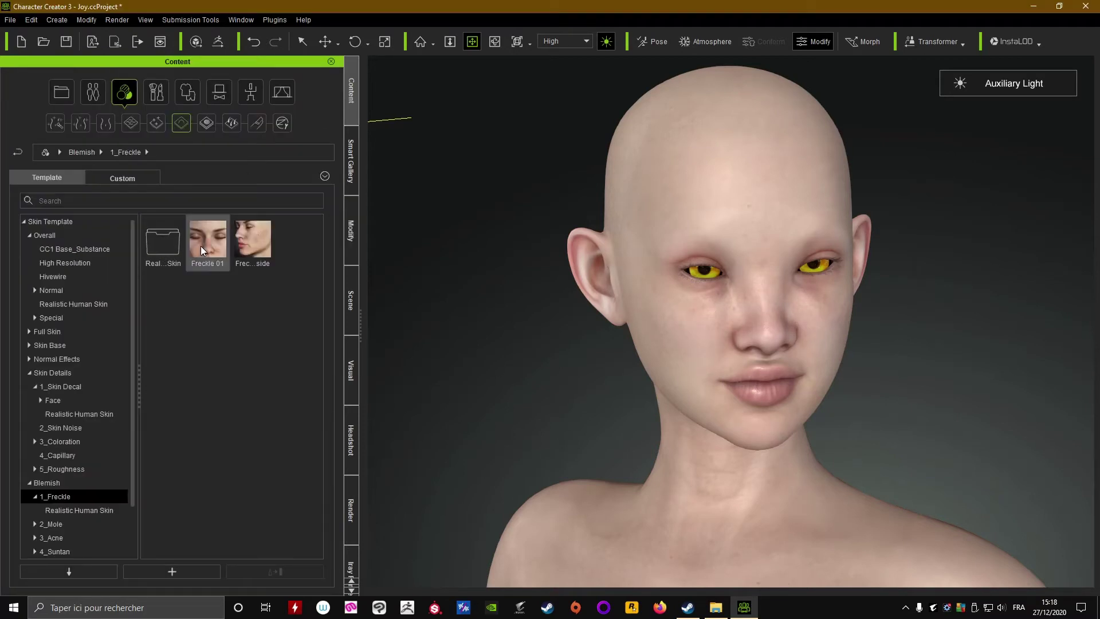
double_click(168, 245)
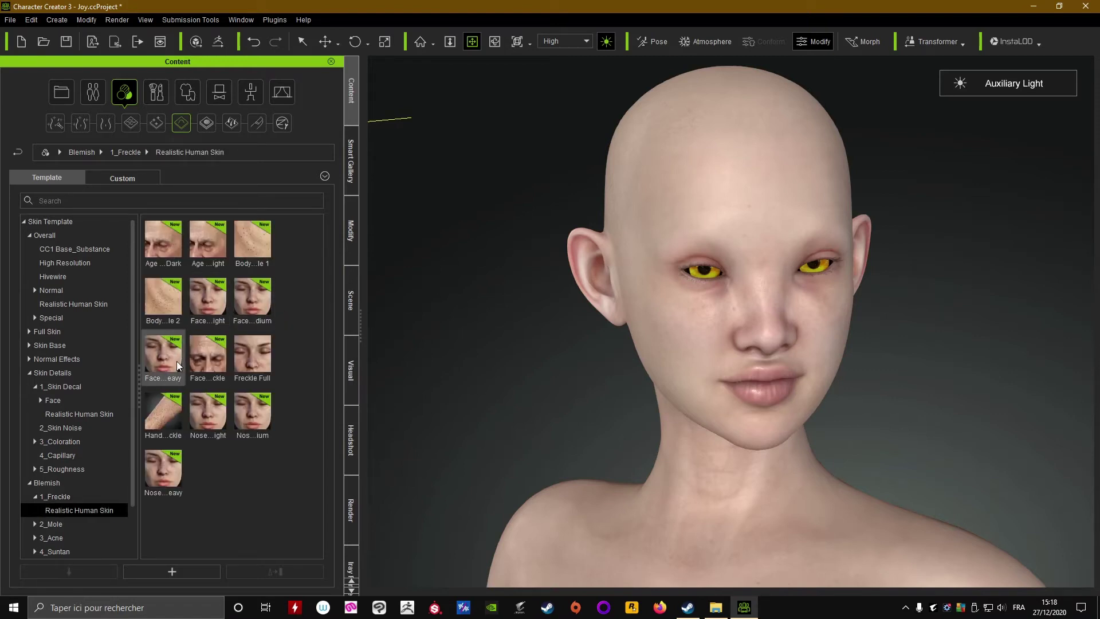
mouse_move(177, 364)
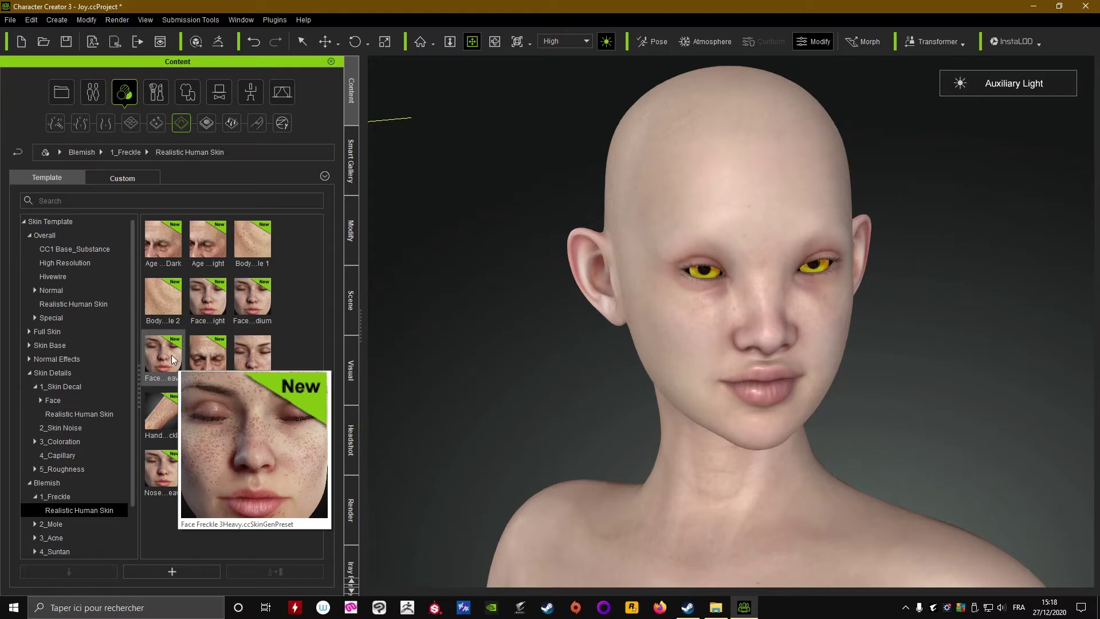
double_click(164, 353)
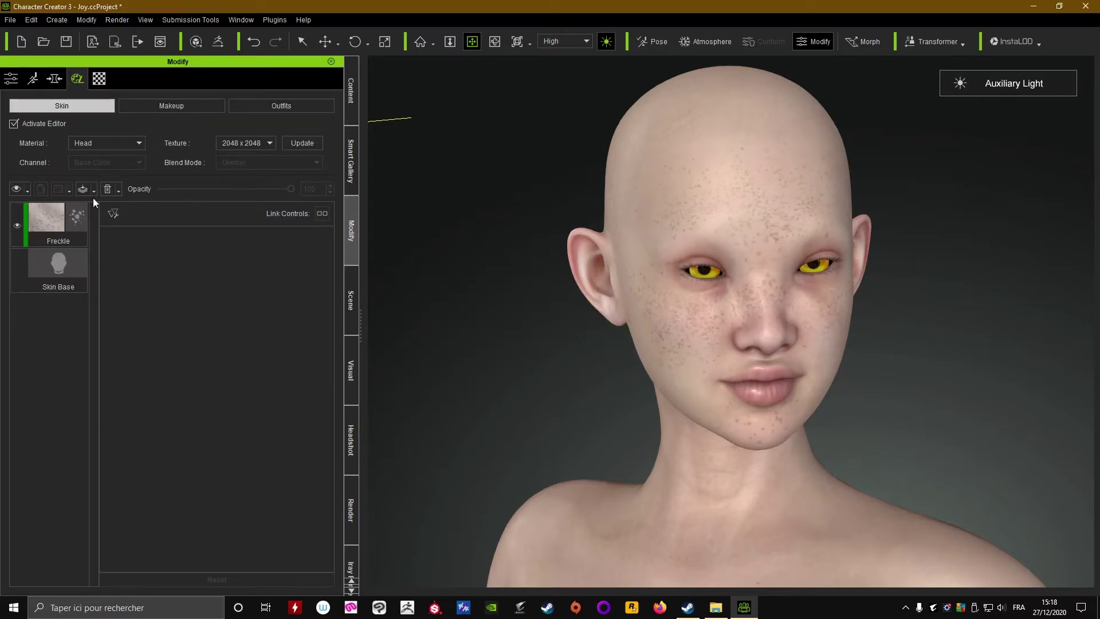
- Change the heavy Freckle layer's material color to bright red from the basic colors
left_click(54, 224)
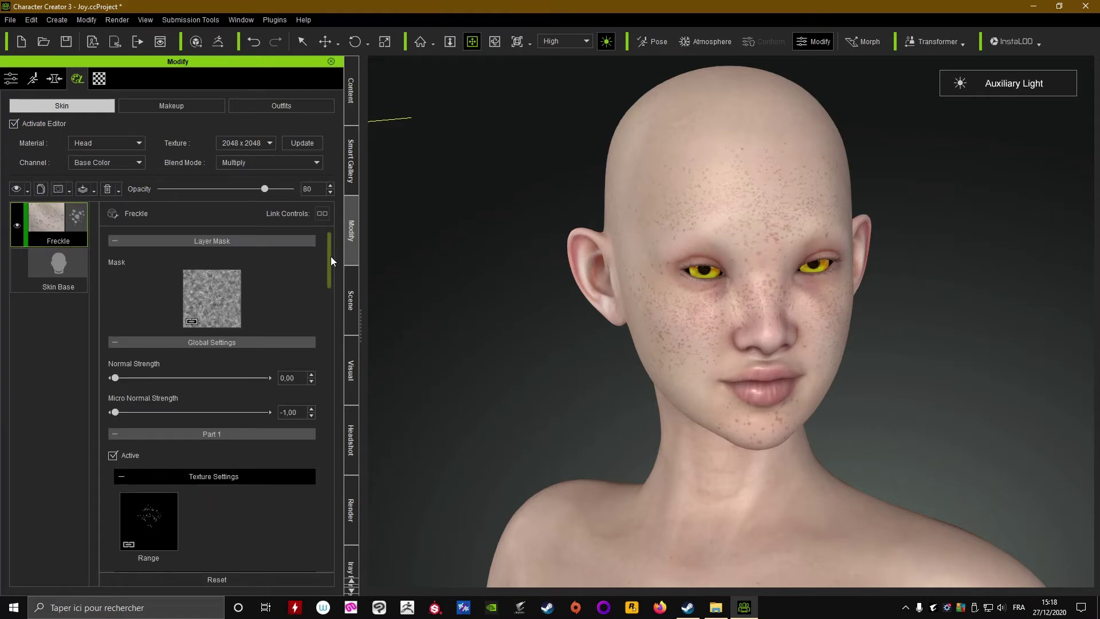
left_click_drag(331, 256, 346, 314)
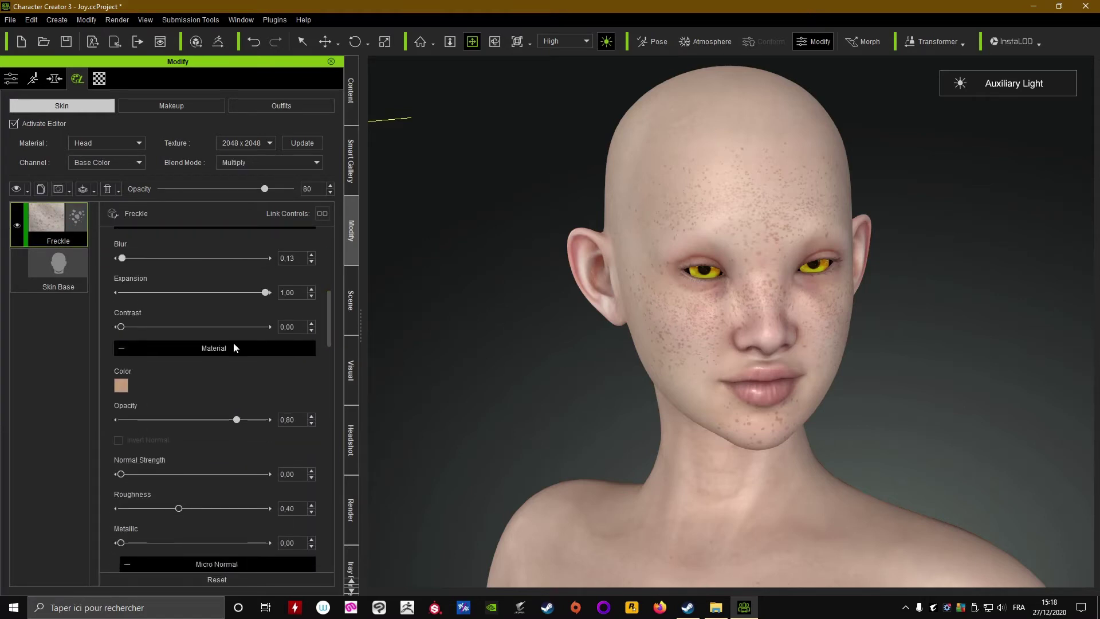
left_click(122, 384)
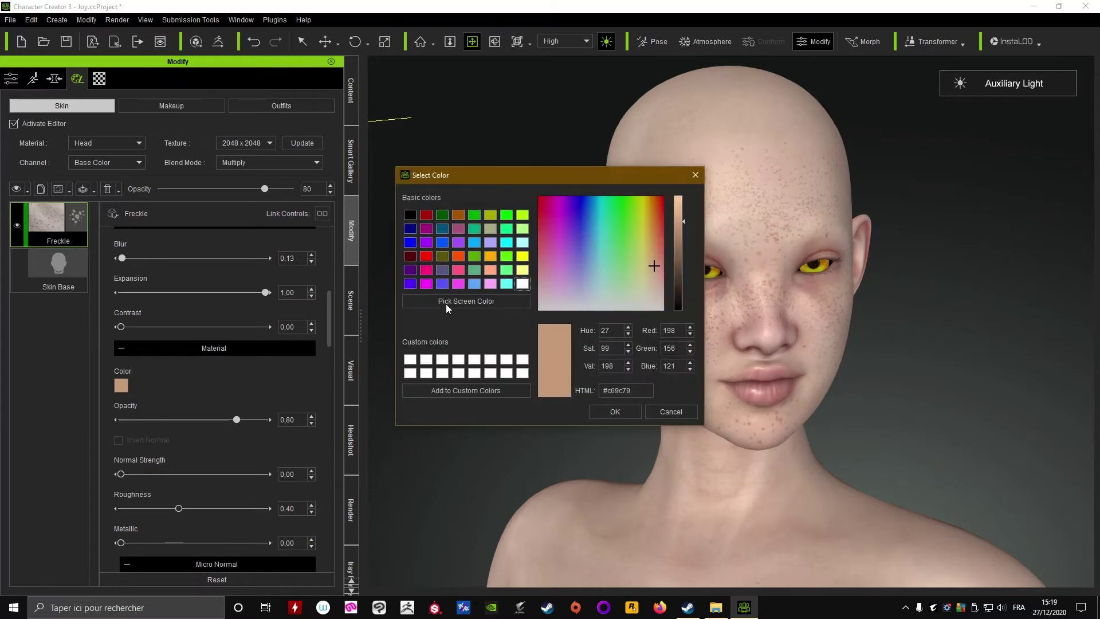
left_click(426, 256)
left_click(614, 412)
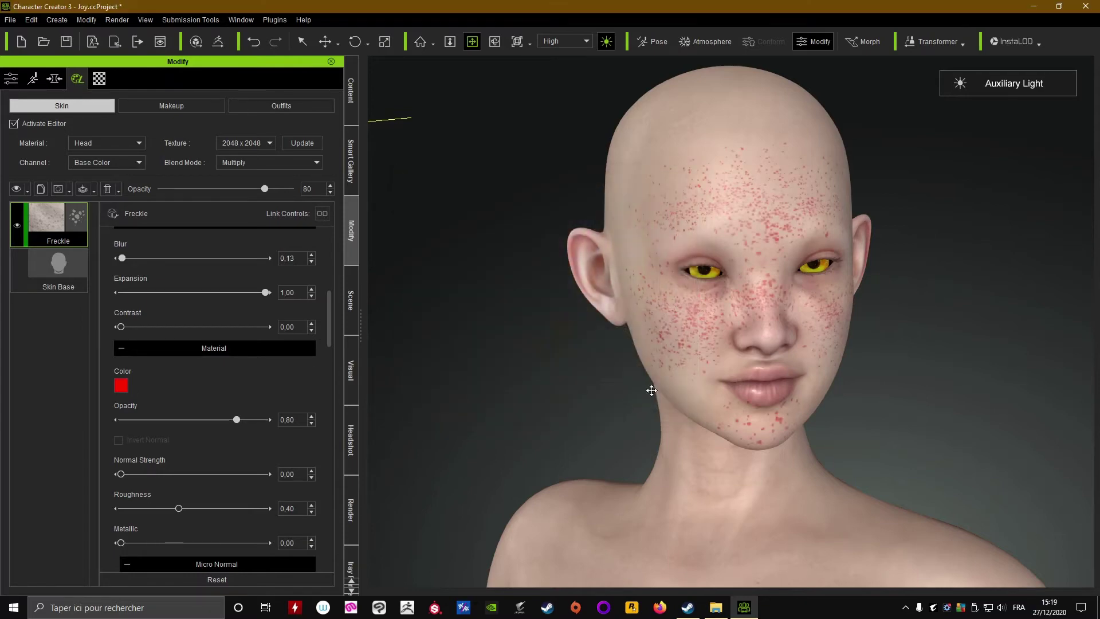
- Lower the material opacity of the red Freckle layer to 0.28 and check the face from a distance
scroll(696, 285, "up", 5)
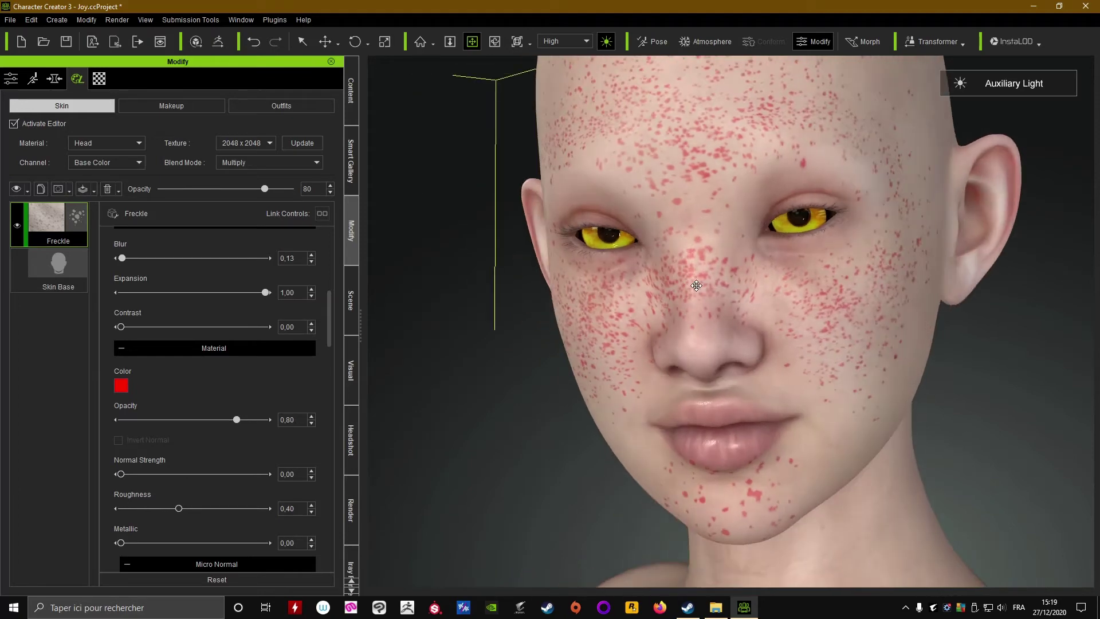
middle_click_drag(696, 285, 673, 319)
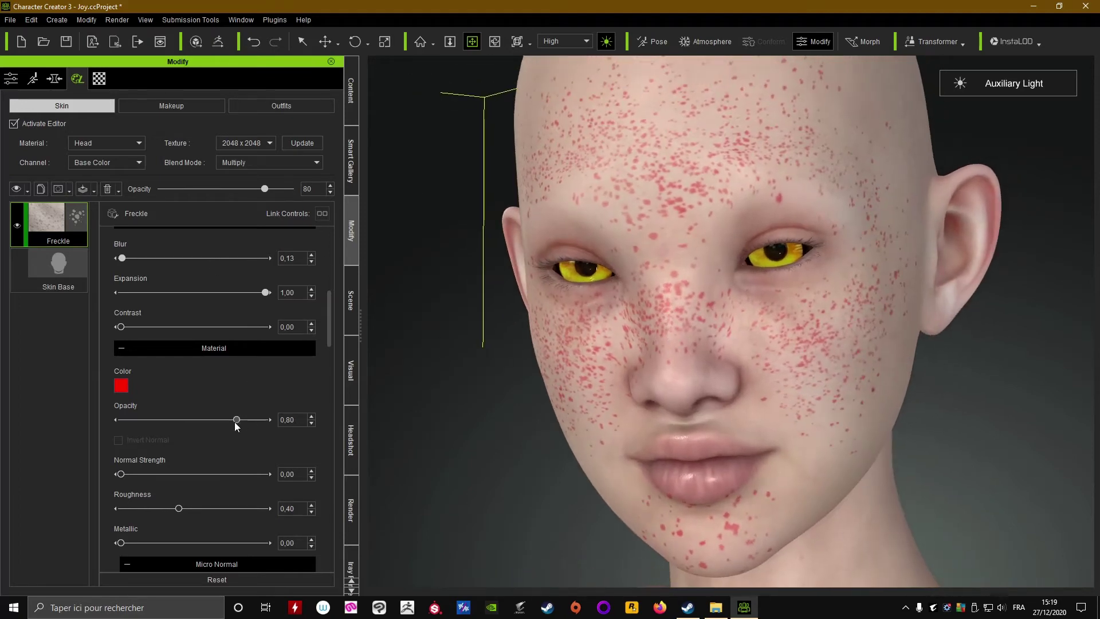
left_click_drag(230, 421, 152, 428)
left_click(166, 429)
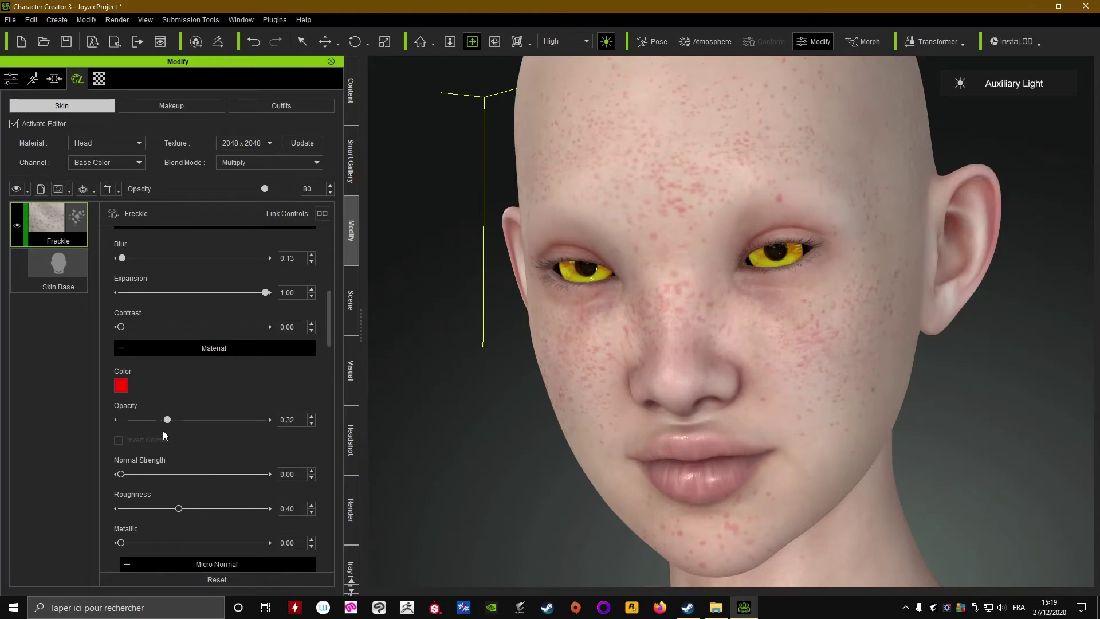
right_click_drag(743, 310, 744, 381)
scroll(802, 344, "down", 4)
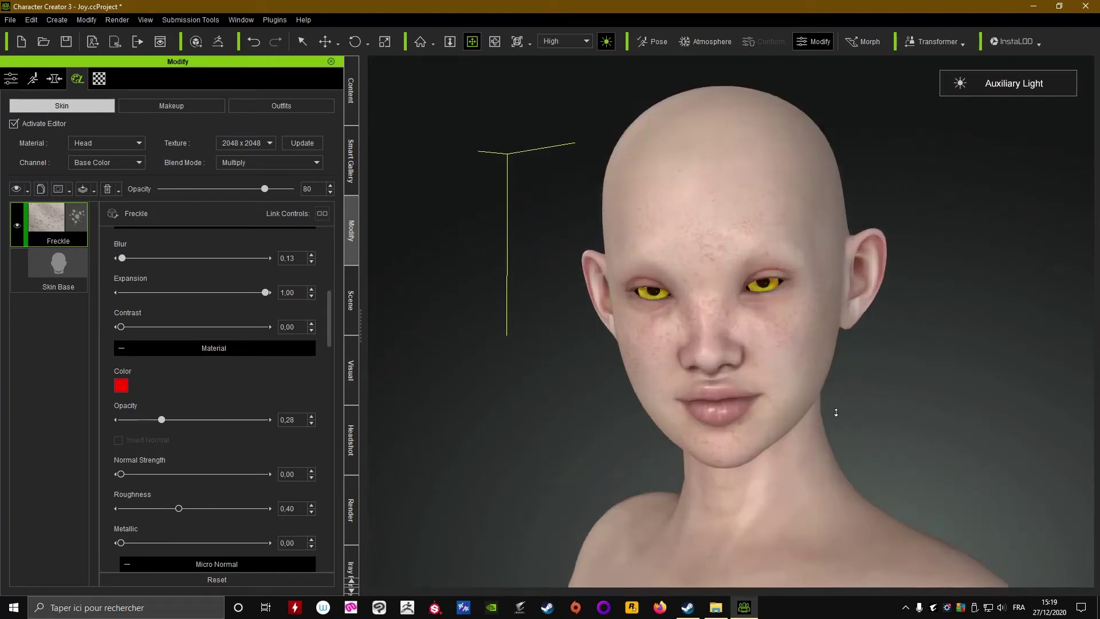
- Inspect the red freckles up close, and delete the heavy Freckle layer from the head
scroll(744, 381, "up", 3)
scroll(744, 382, "up", 2)
right_click_drag(699, 302, 660, 304)
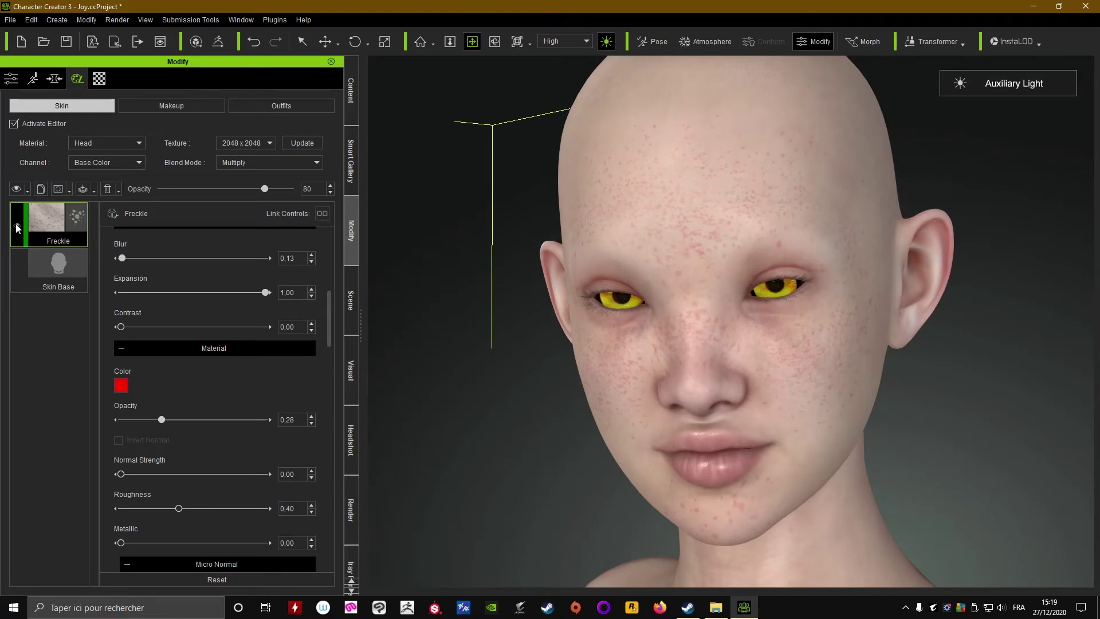
left_click(106, 191)
left_click(151, 213)
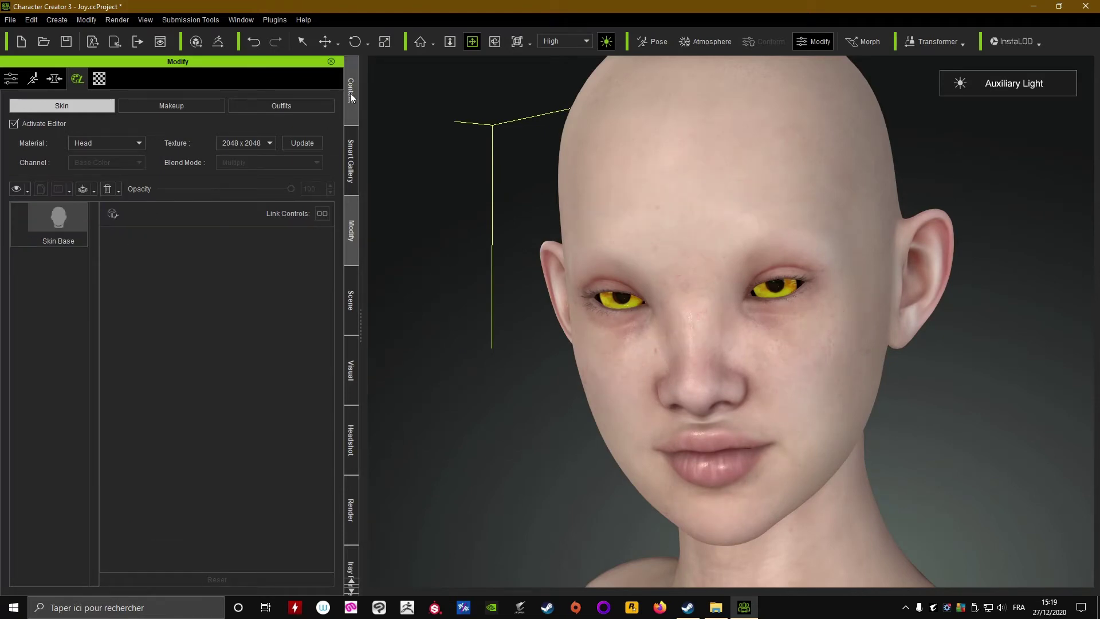
- Compare the thumbnails of the Realistic Human Skin freckle presets for the face, hand and nose
left_click(351, 96)
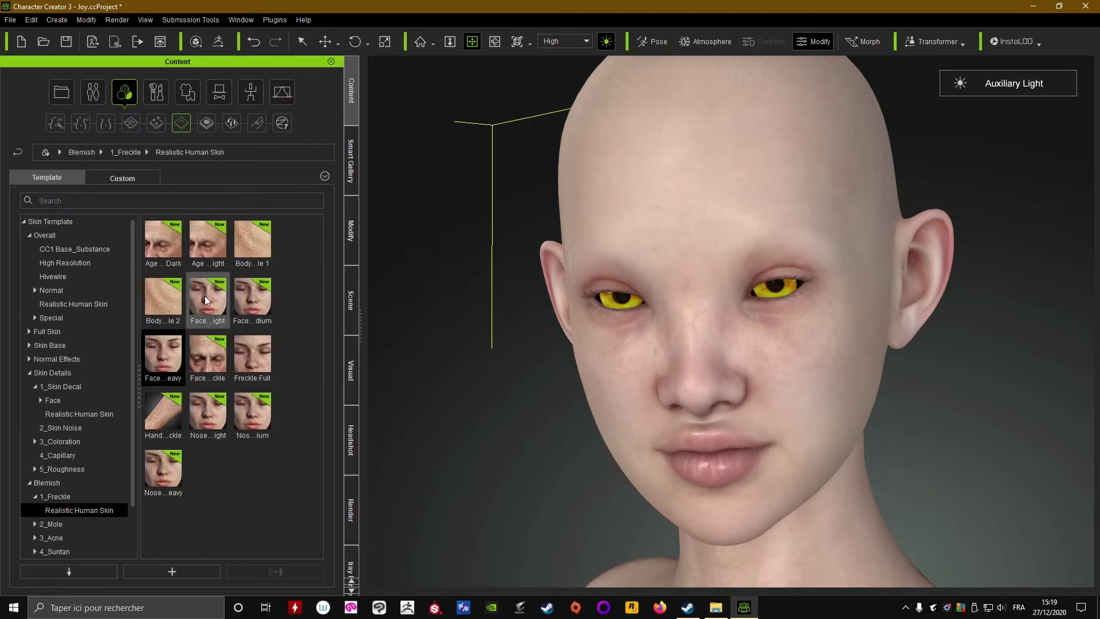
mouse_move(205, 299)
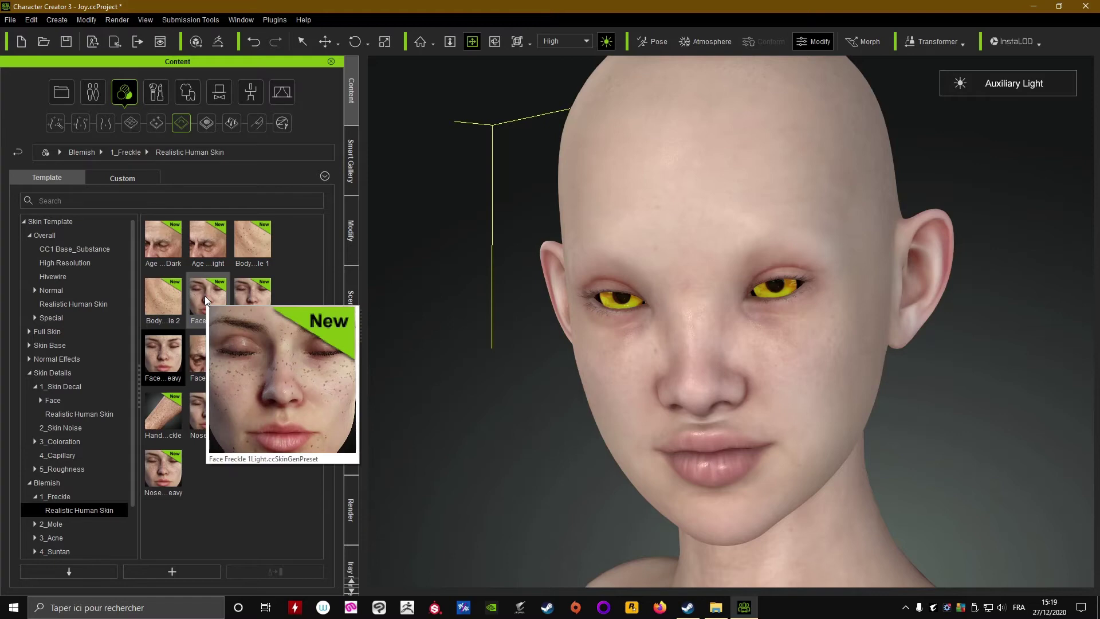
mouse_move(255, 295)
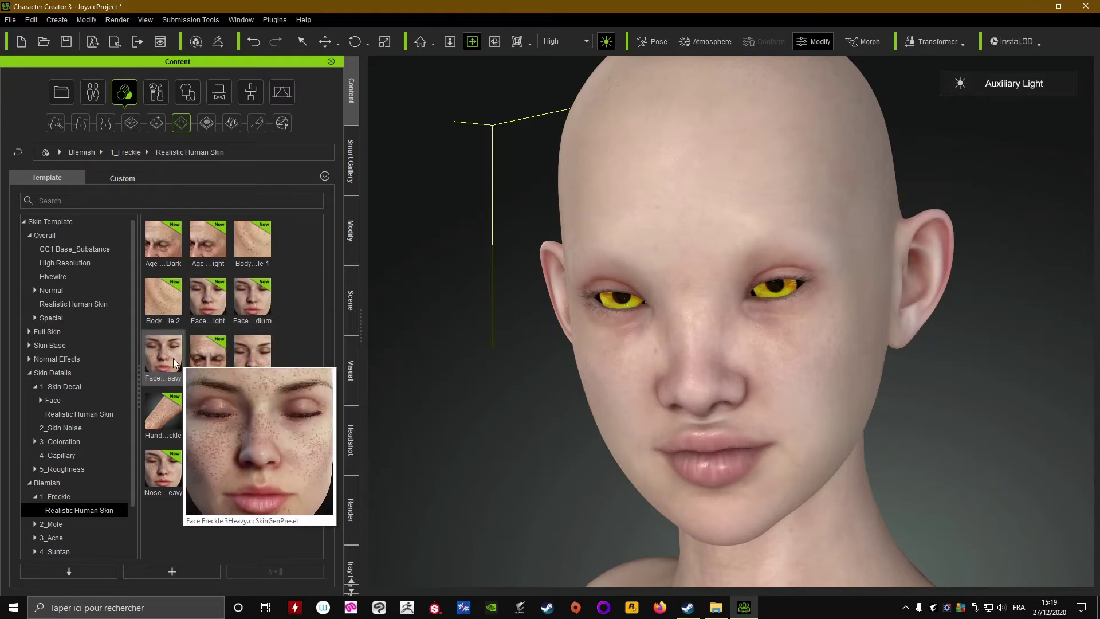
mouse_move(162, 435)
mouse_move(209, 419)
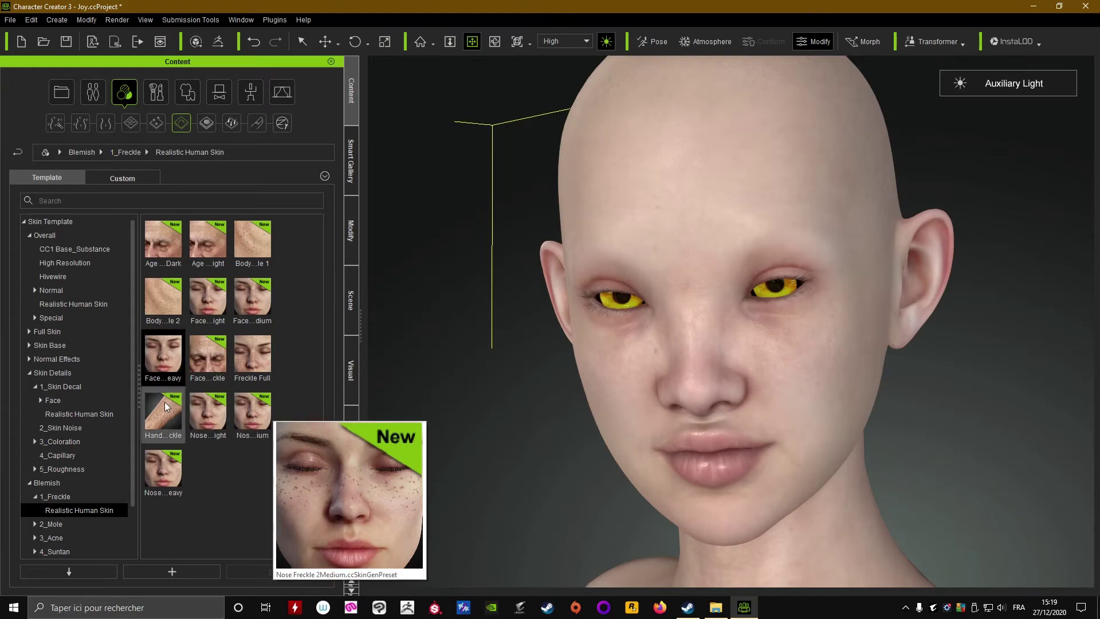
- Browse the Realistic Human Skin acne presets in the Blemish category, including Back Acne Heavy and Face Acne Few Black
left_click(182, 127)
double_click(254, 241)
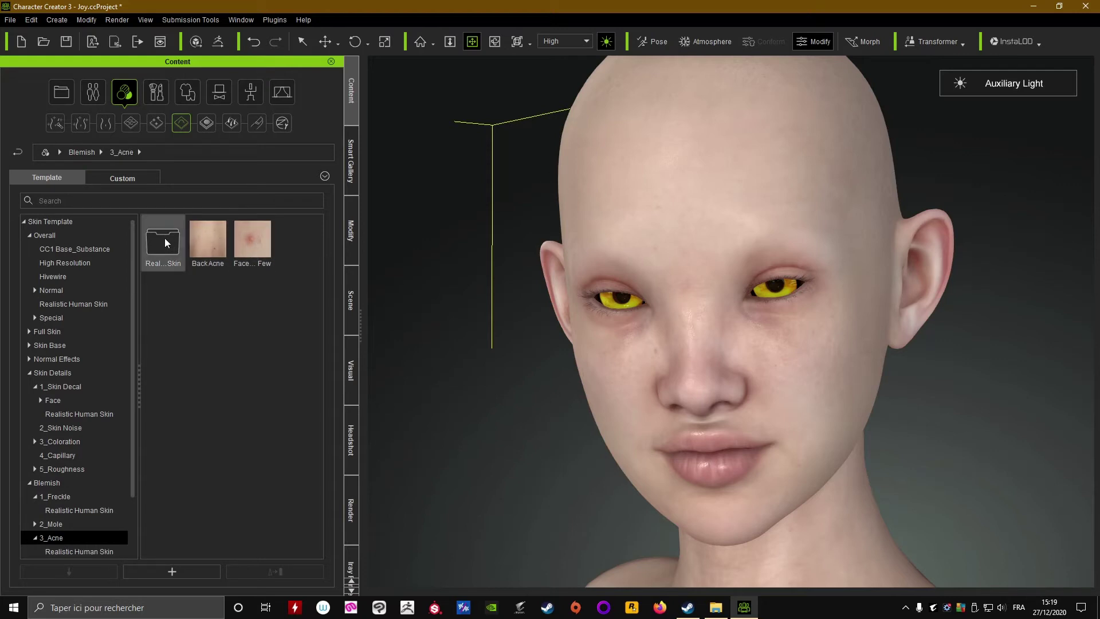
double_click(164, 241)
mouse_move(261, 256)
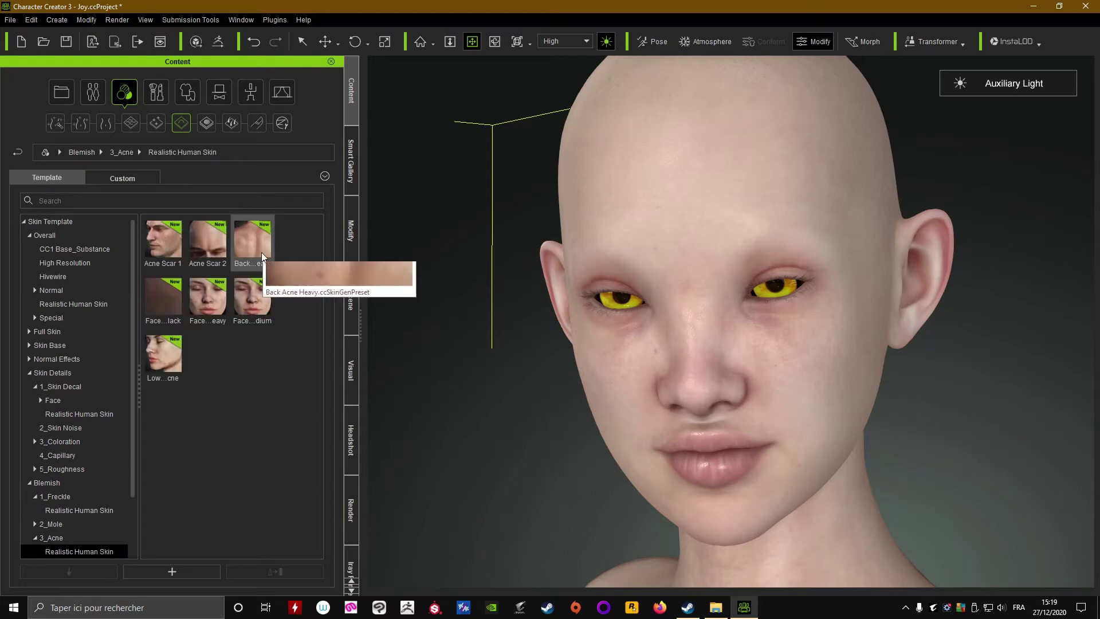
mouse_move(147, 315)
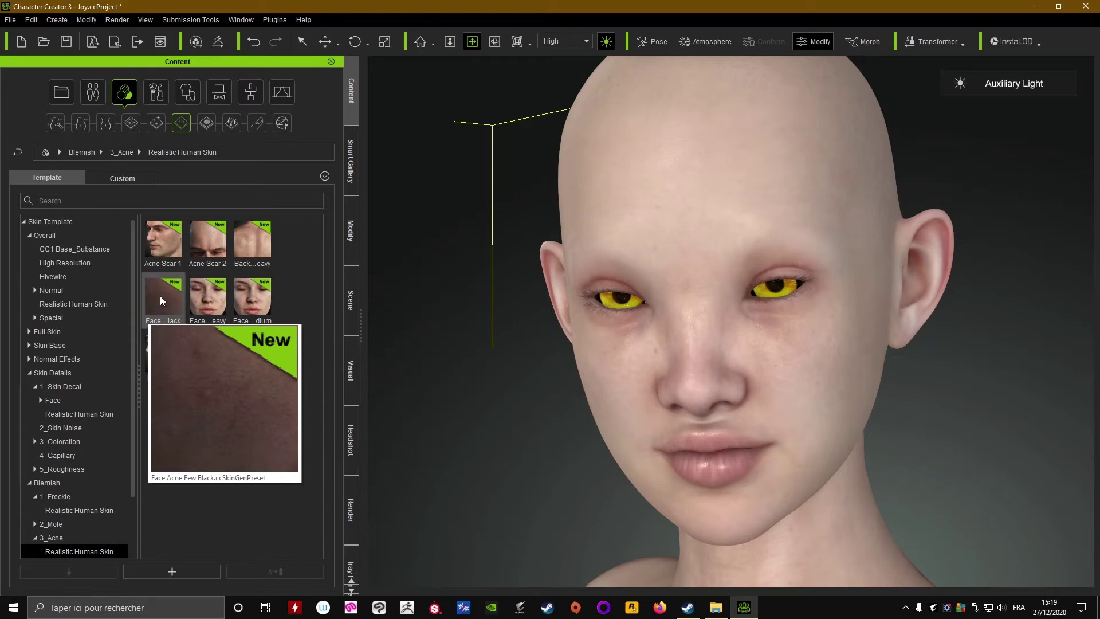
left_click(253, 238)
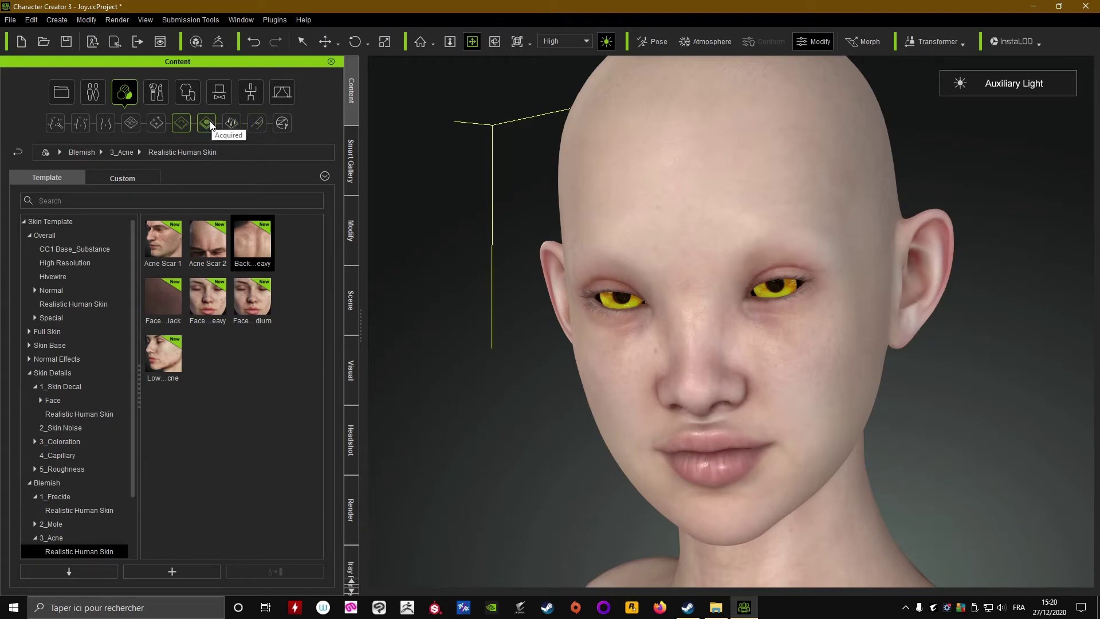
- Look through the full-body hair presets and the Realistic Human Skin torso hair presets in the Body Hair category
left_click(237, 125)
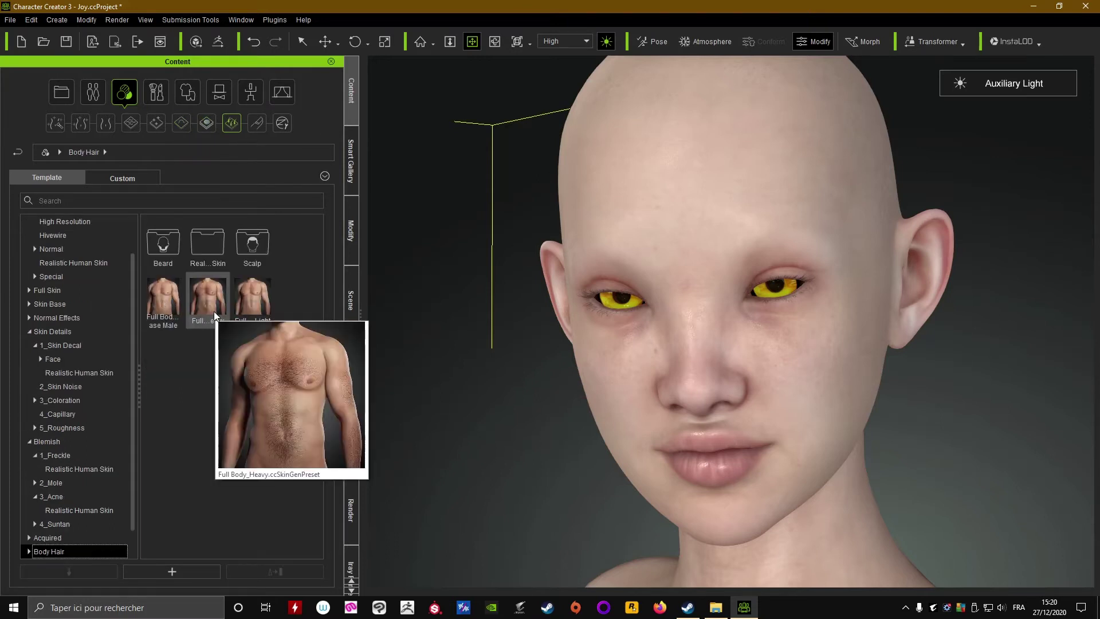
mouse_move(238, 312)
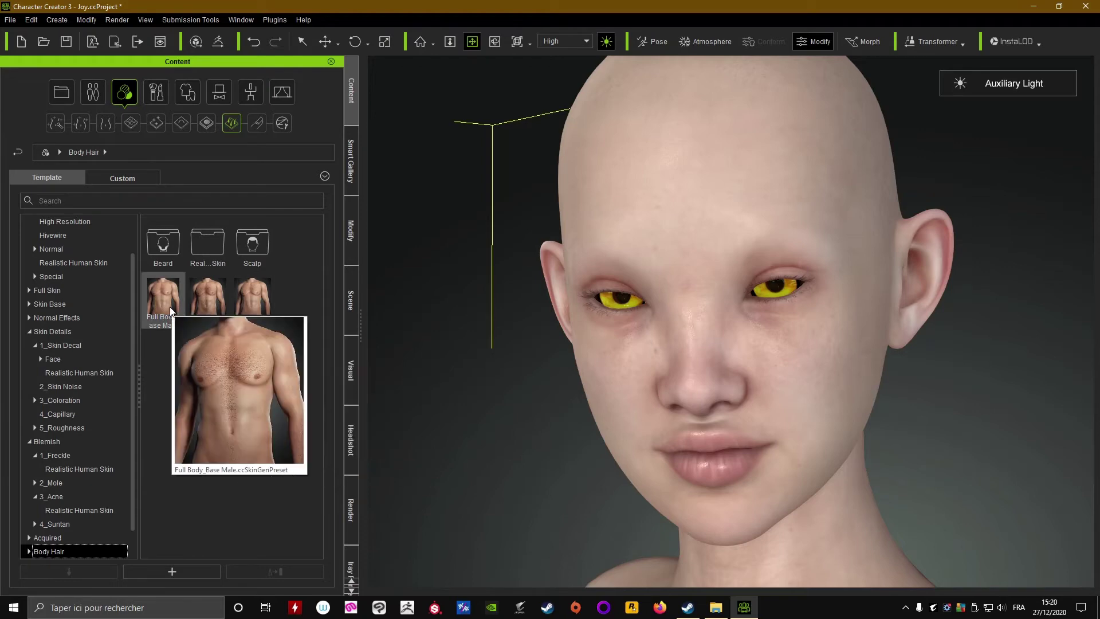
double_click(199, 250)
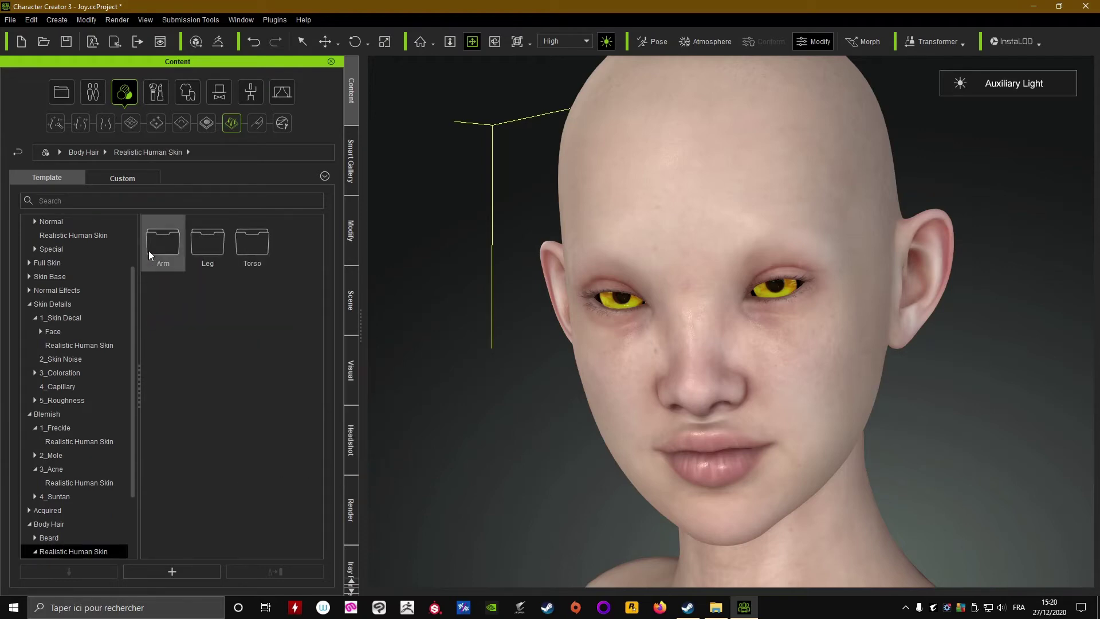
double_click(249, 241)
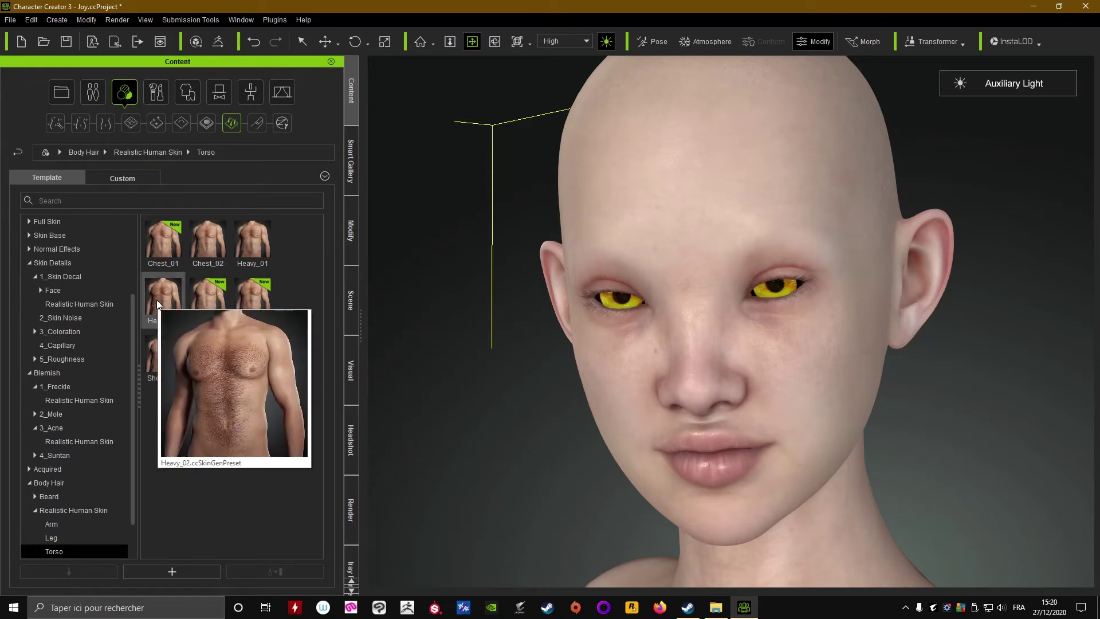
left_click(19, 154)
left_click(19, 154)
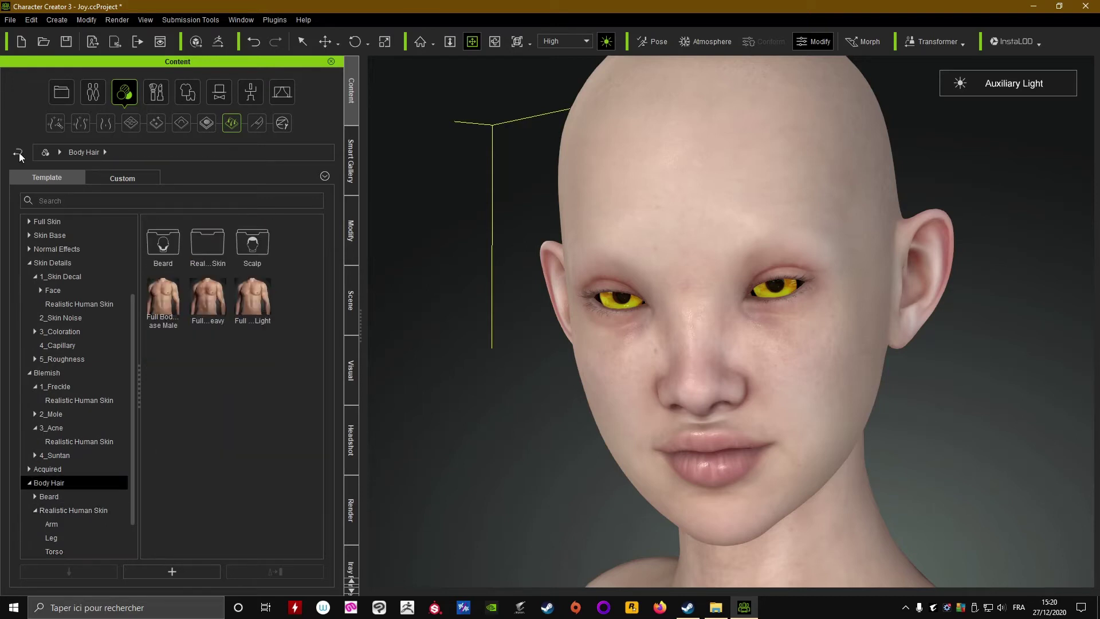
- Look through the Beard presets and the Scalp presets in the Body Hair category
double_click(164, 246)
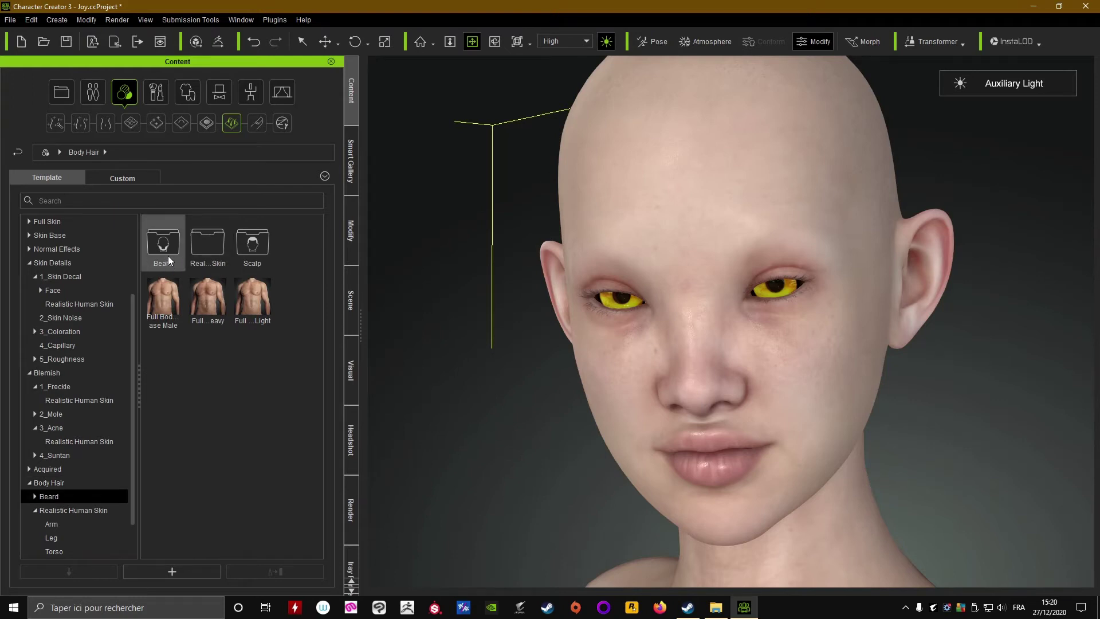
mouse_move(252, 246)
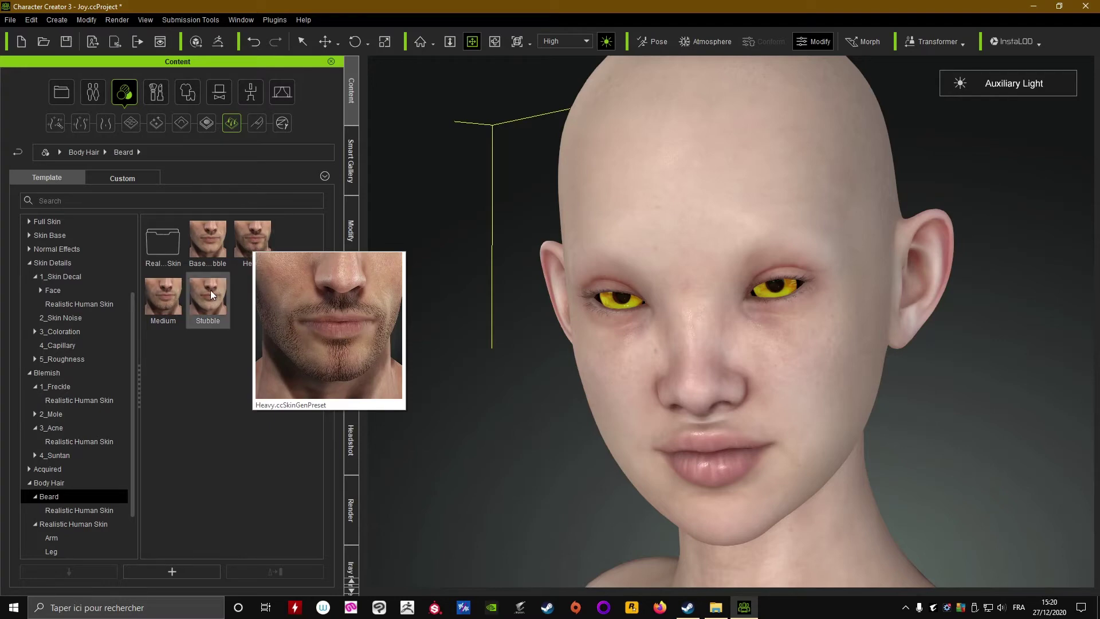
left_click(17, 153)
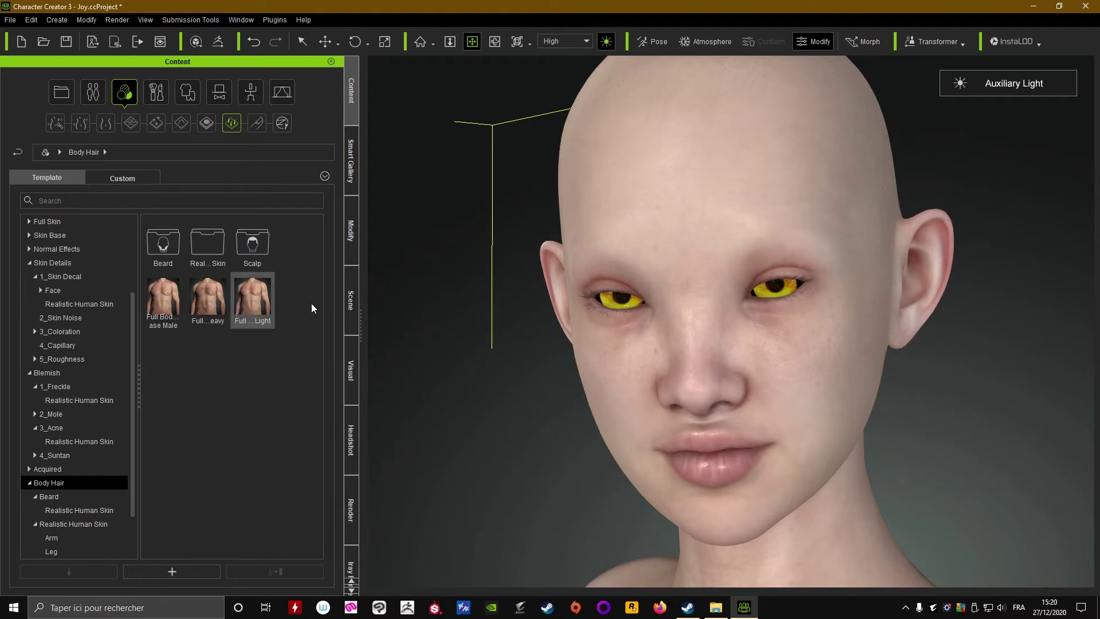
double_click(246, 251)
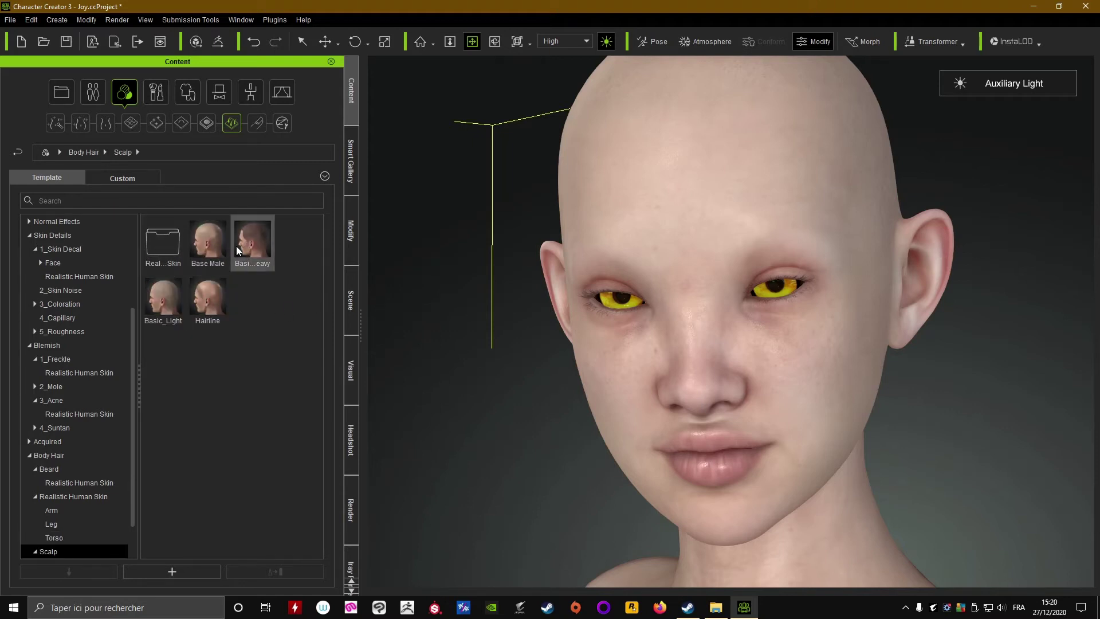
- Preview the Basic_Heavy scalp preset and examine the stubble on the side of the avatar's head up close
mouse_move(238, 250)
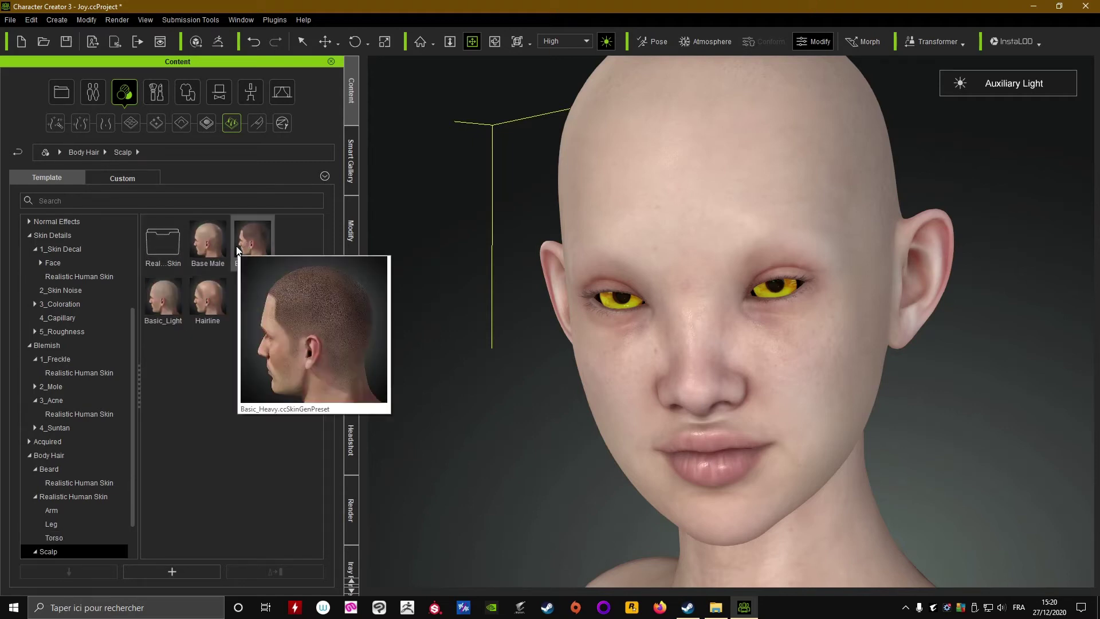
right_click_drag(573, 223, 542, 228)
left_click_drag(543, 228, 580, 298)
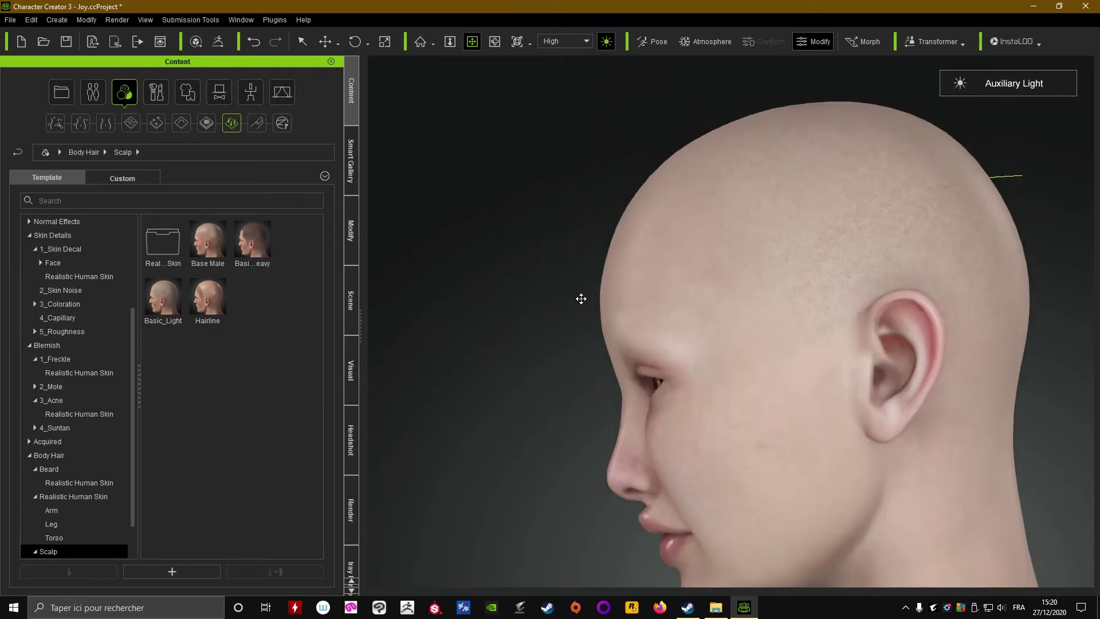
scroll(677, 289, "up", 5)
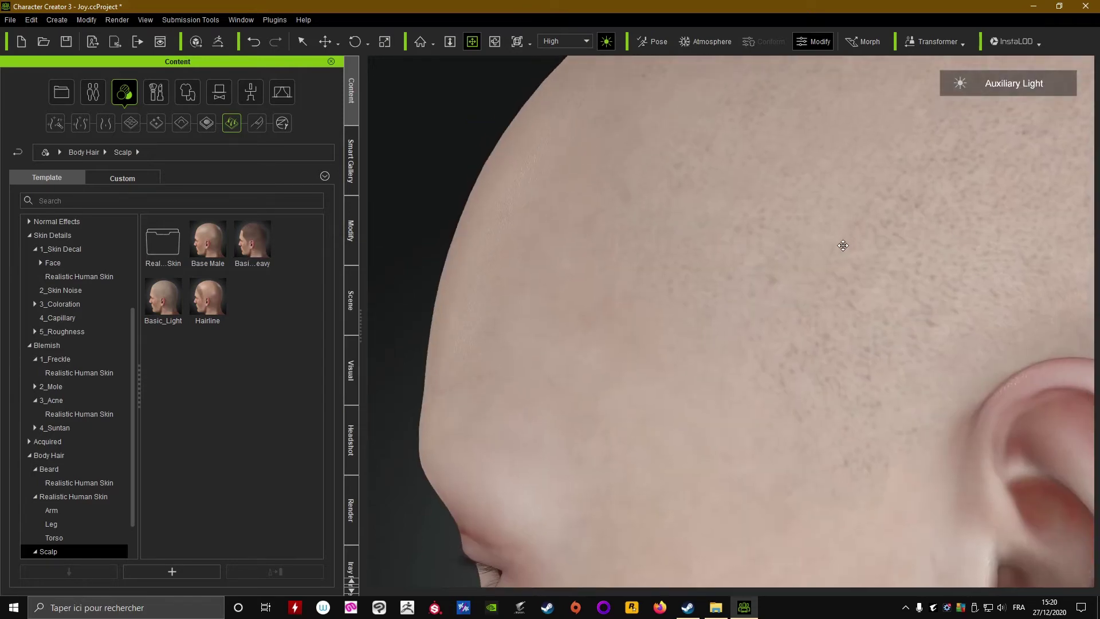
scroll(842, 245, "down", 5)
left_click_drag(679, 333, 675, 262)
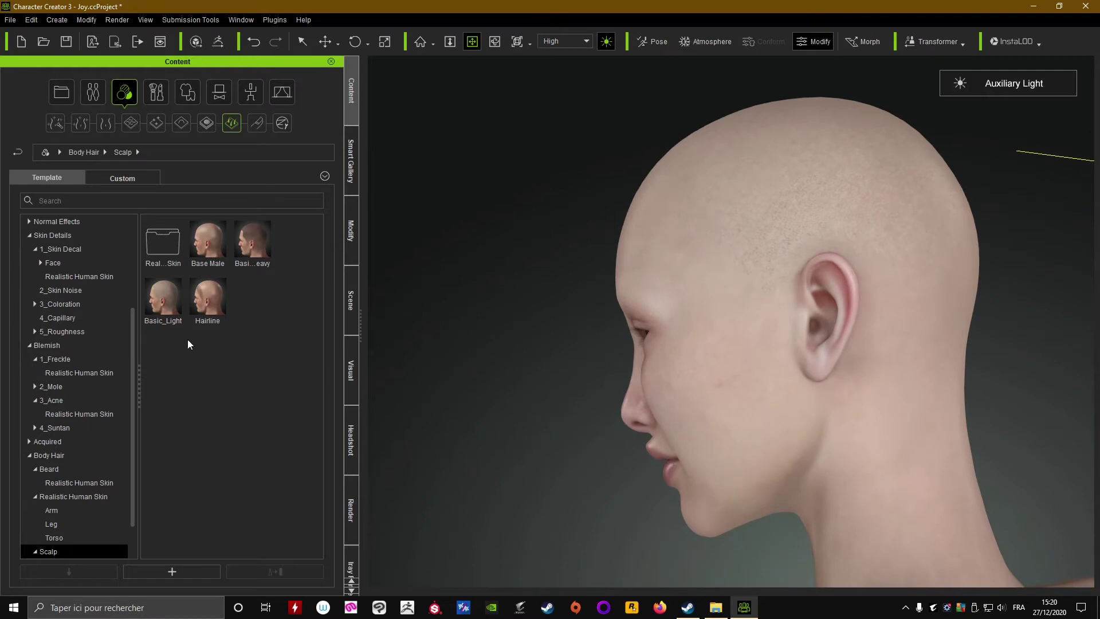
right_click_drag(770, 357, 907, 378)
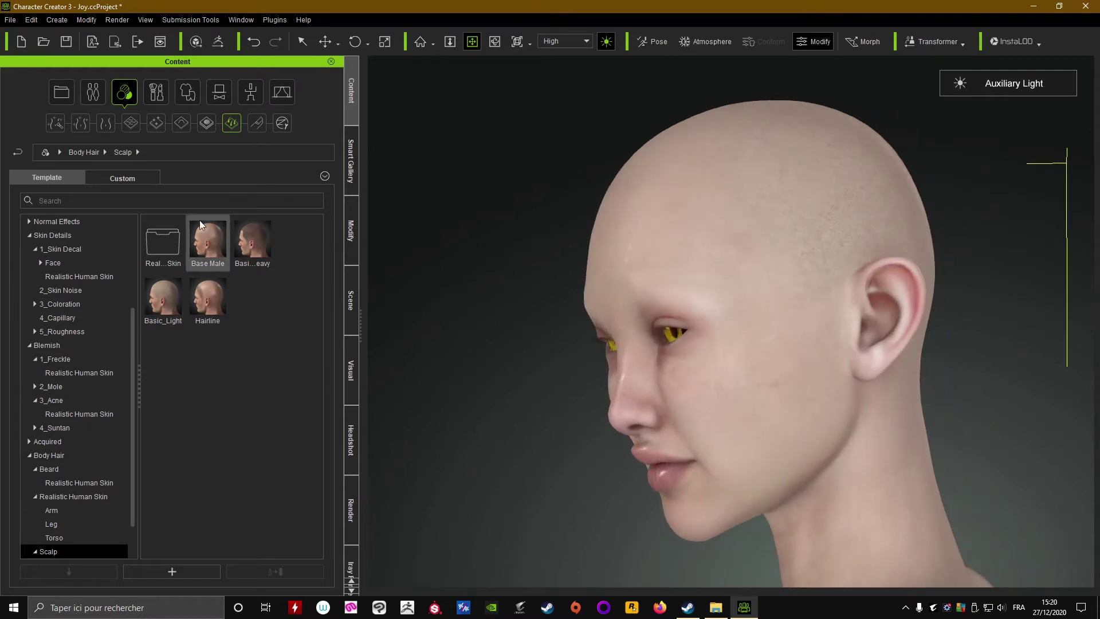
- Browse the Makeup & SFX eyebrow presets in the makeup content, including the Male folder
left_click(154, 89)
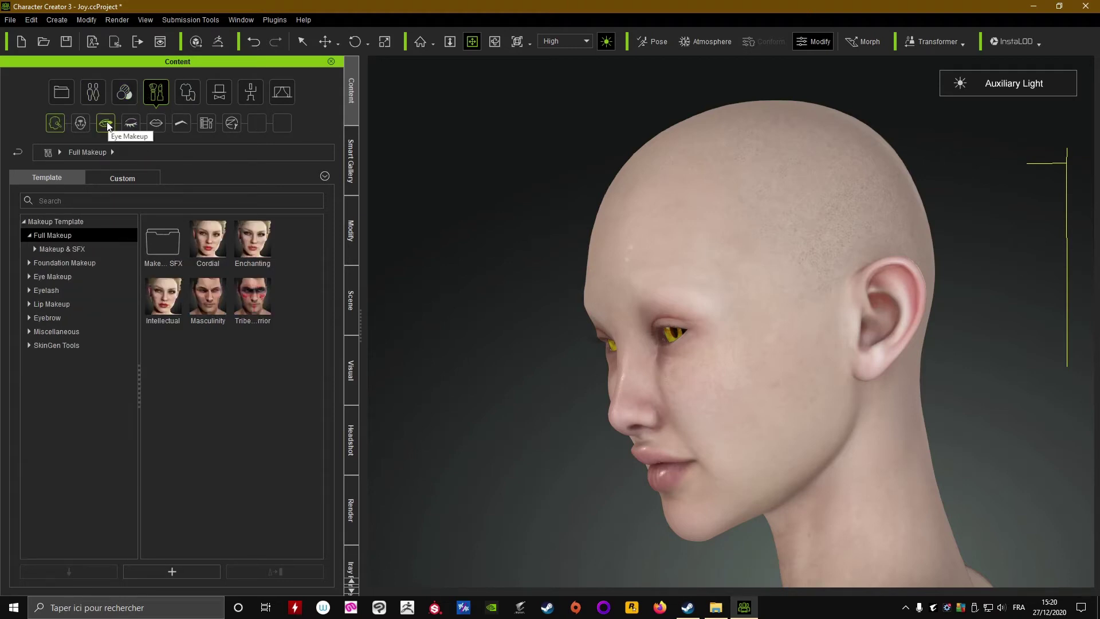
left_click(180, 124)
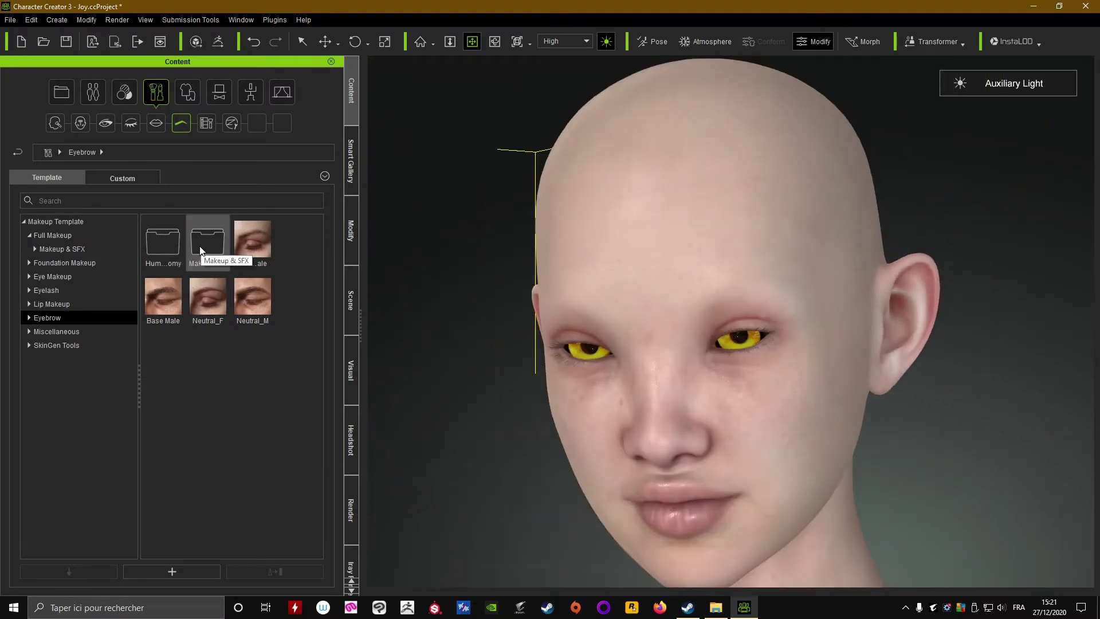
double_click(199, 245)
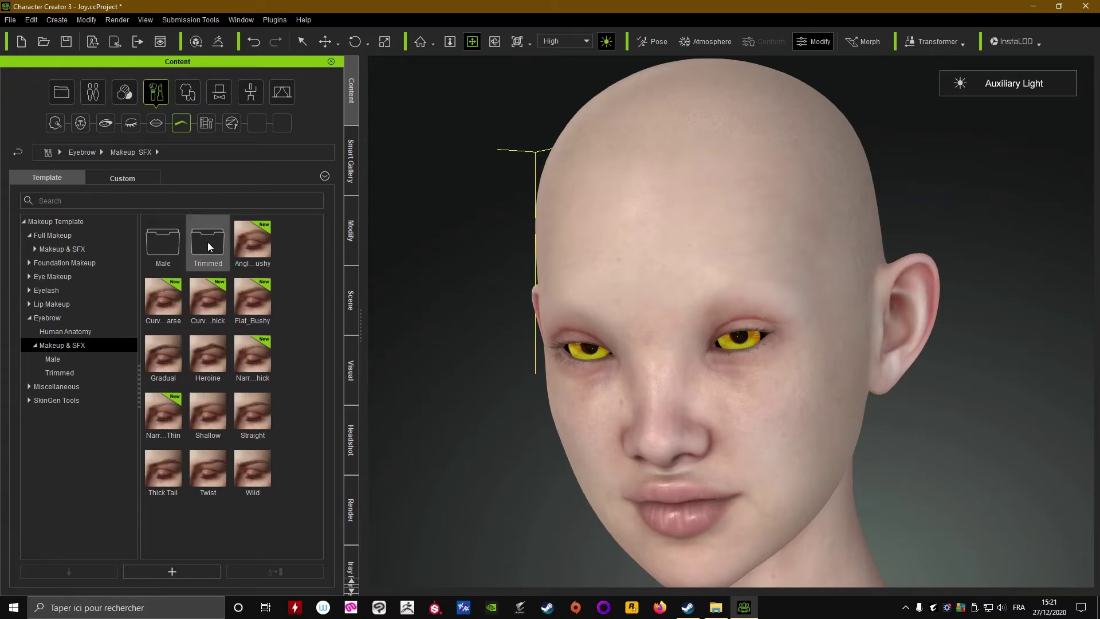
double_click(157, 255)
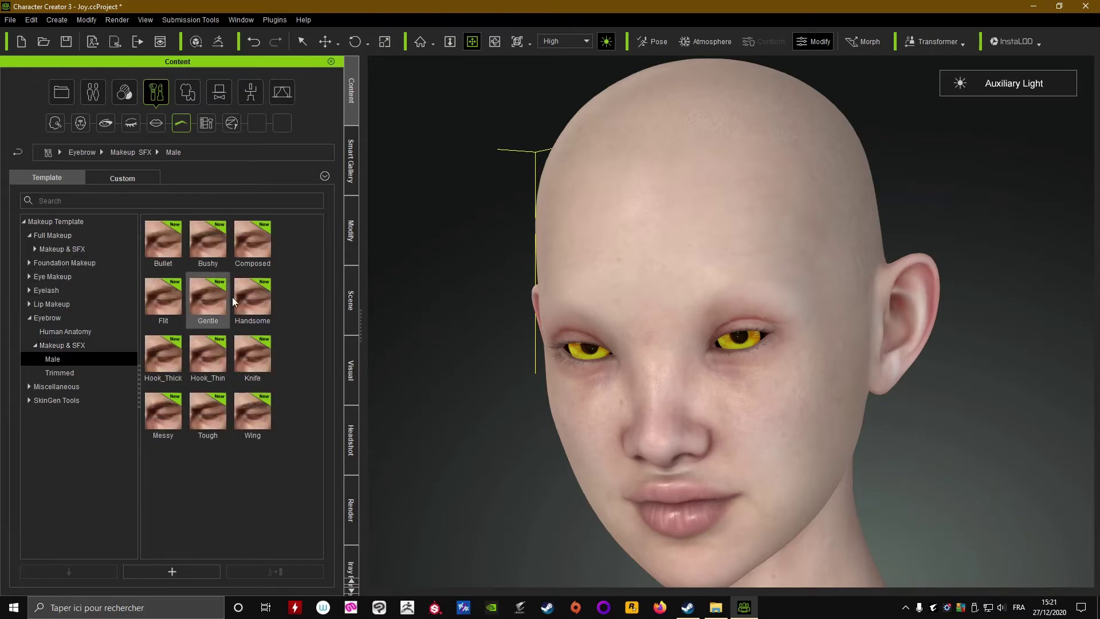
left_click(17, 152)
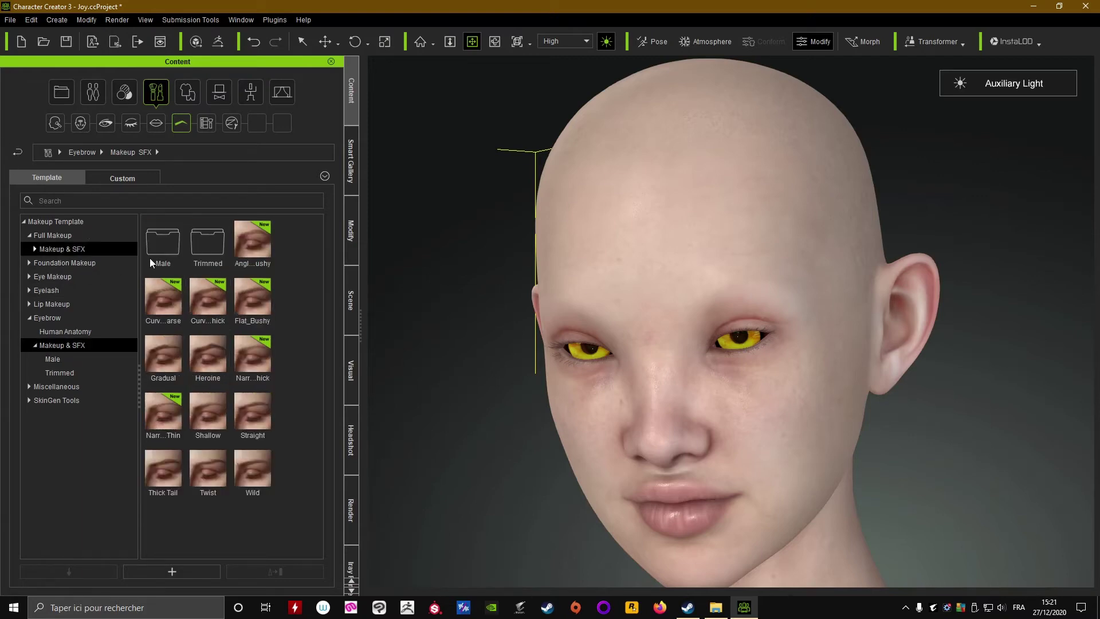
- Compare the Trimmed eyebrow presets and apply Mysterious_Thin to the avatar
double_click(191, 252)
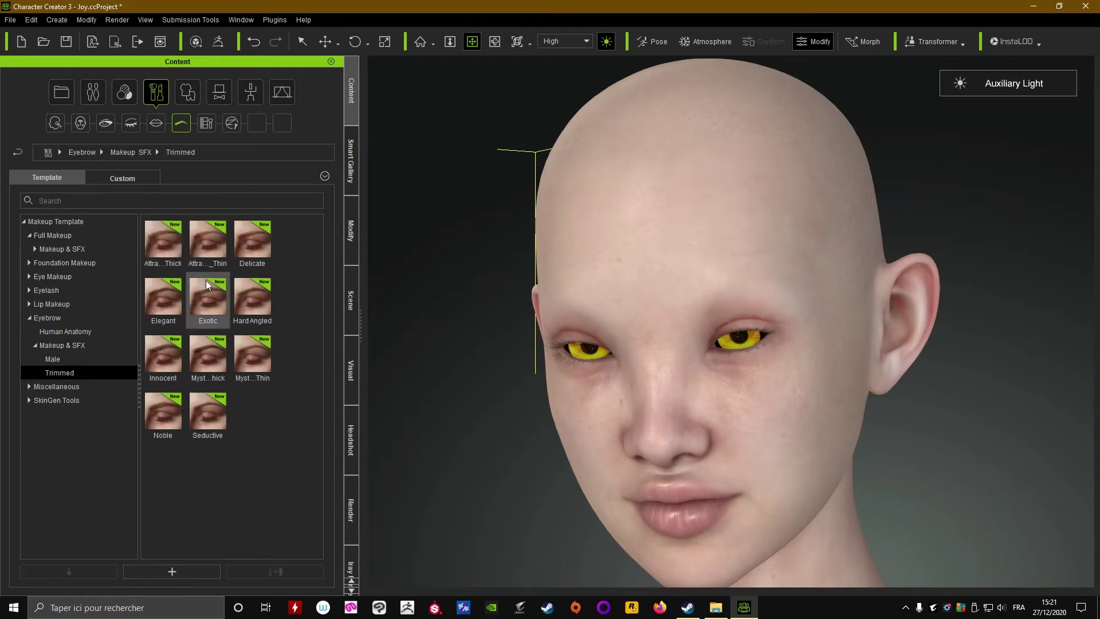
mouse_move(192, 352)
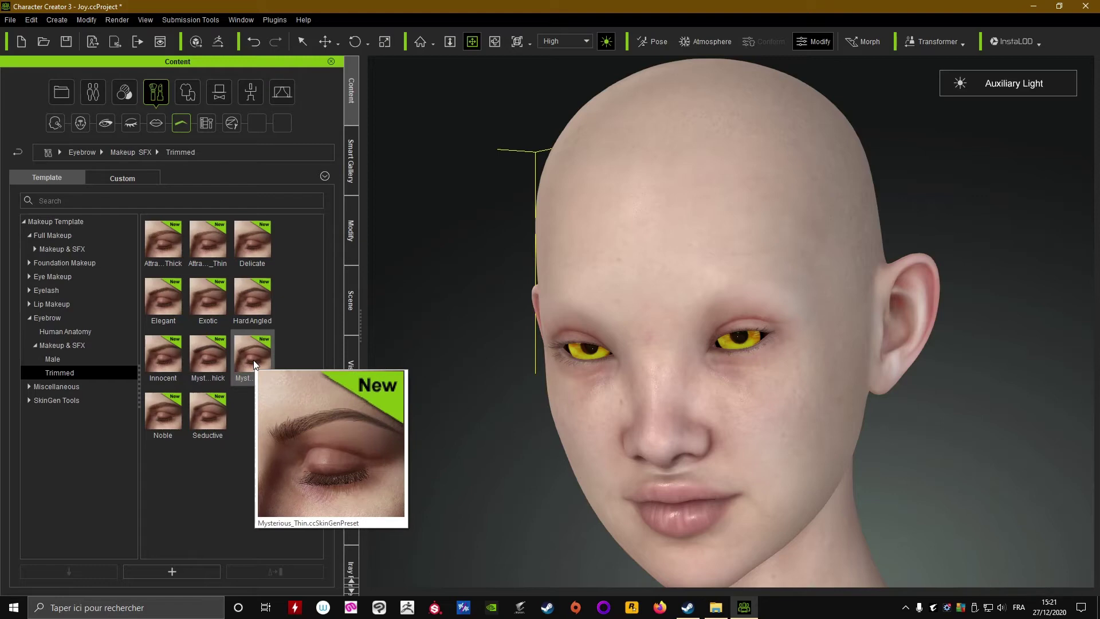
mouse_move(205, 412)
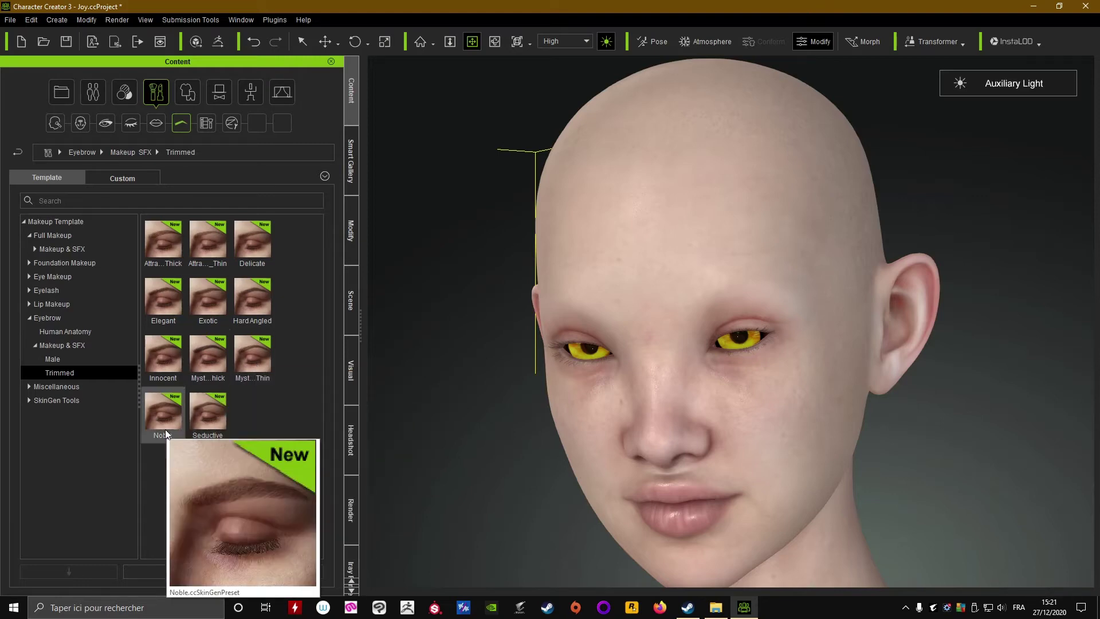
mouse_move(154, 373)
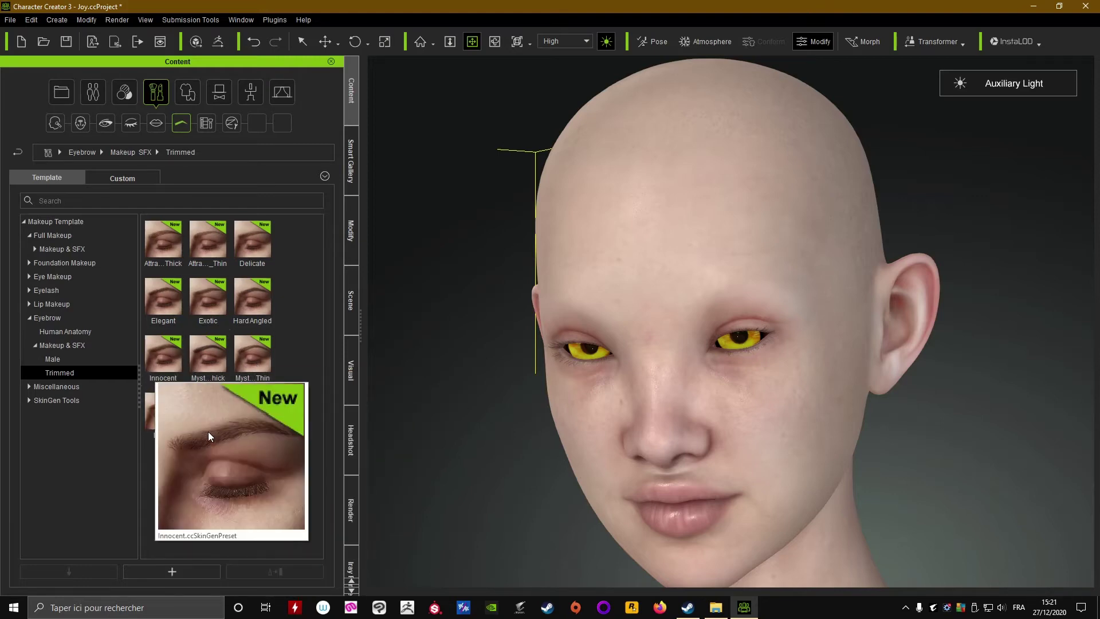
mouse_move(252, 378)
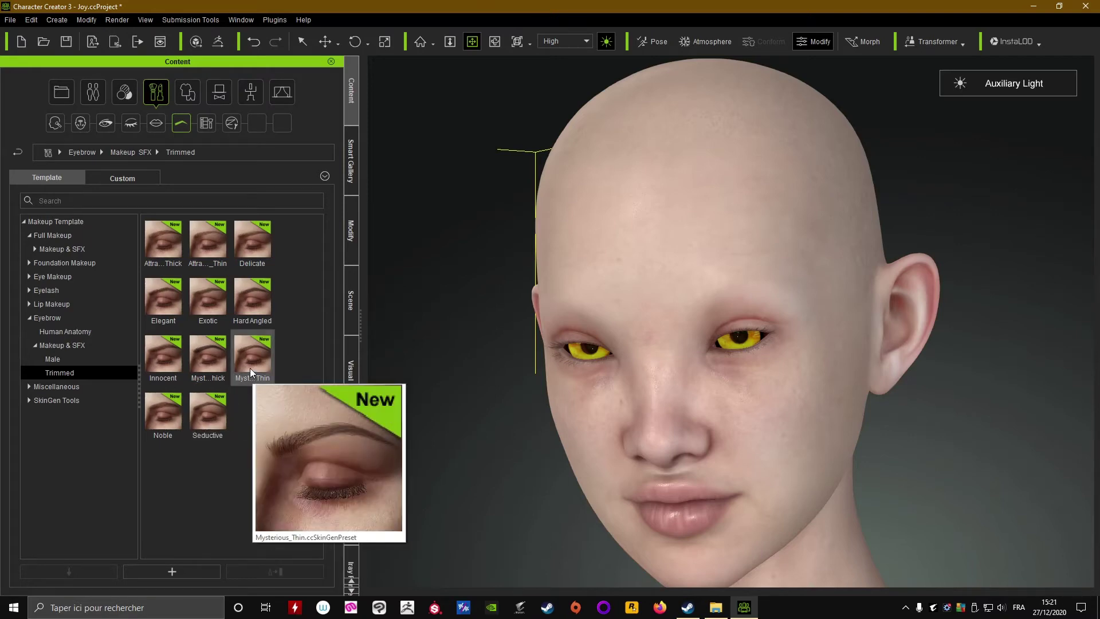
double_click(250, 368)
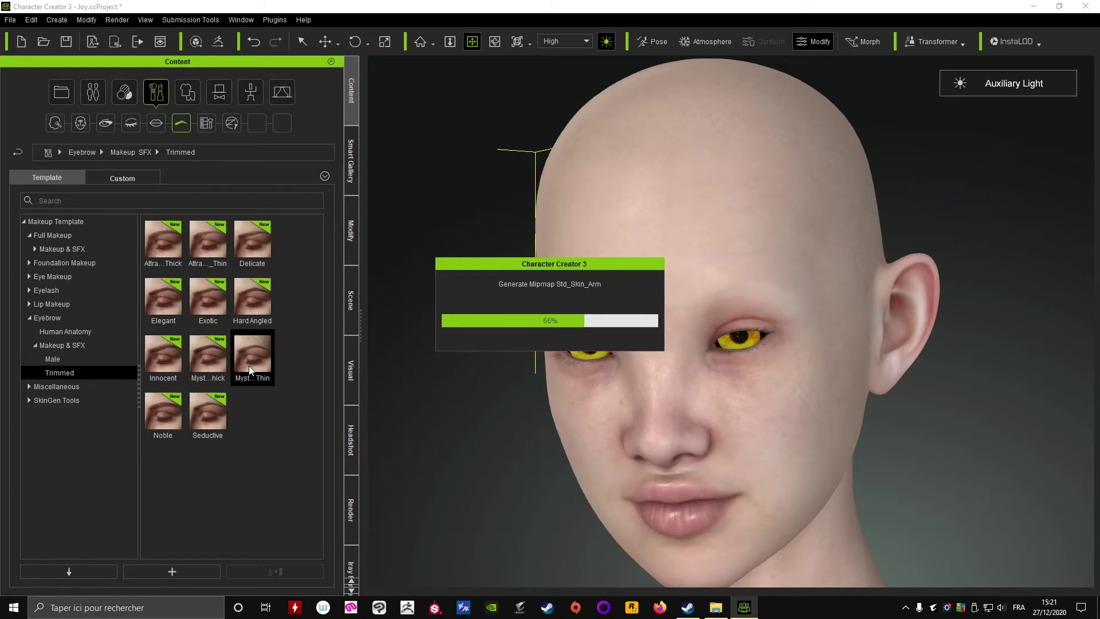
right_click_drag(589, 330, 660, 299)
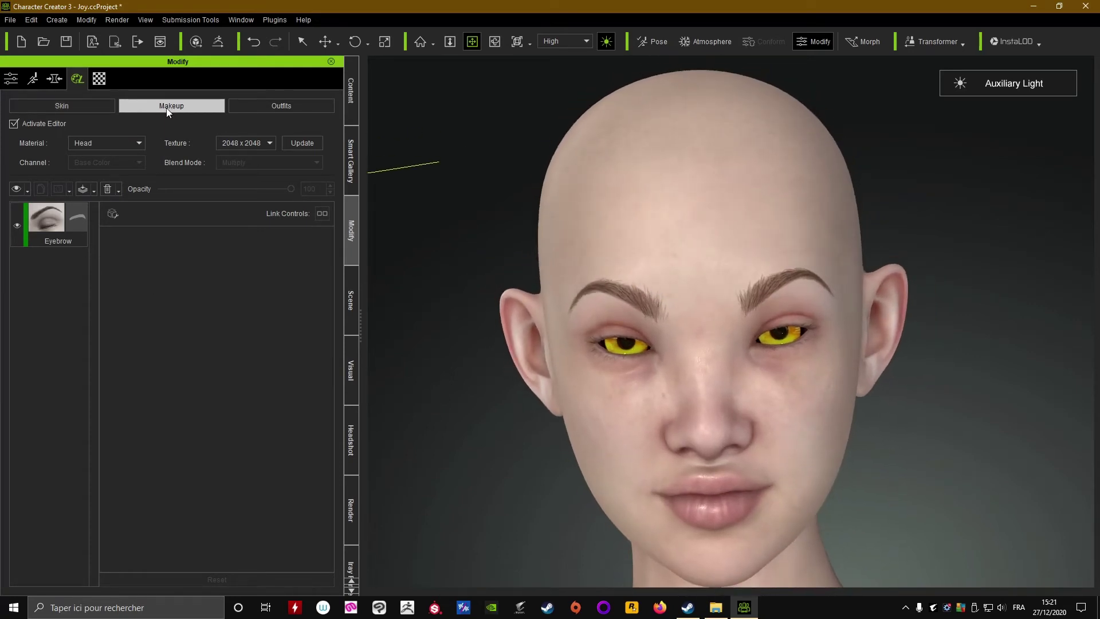
- Hide and show the Eyebrow makeup layer to compare the face, and inspect the brows up close
left_click(17, 226)
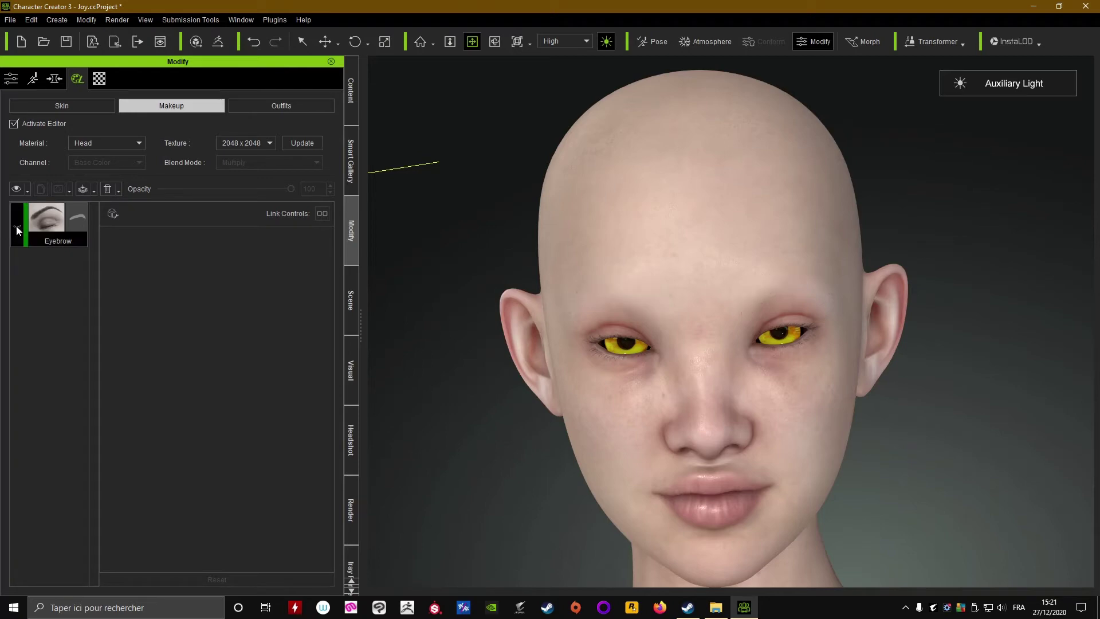
left_click(16, 226)
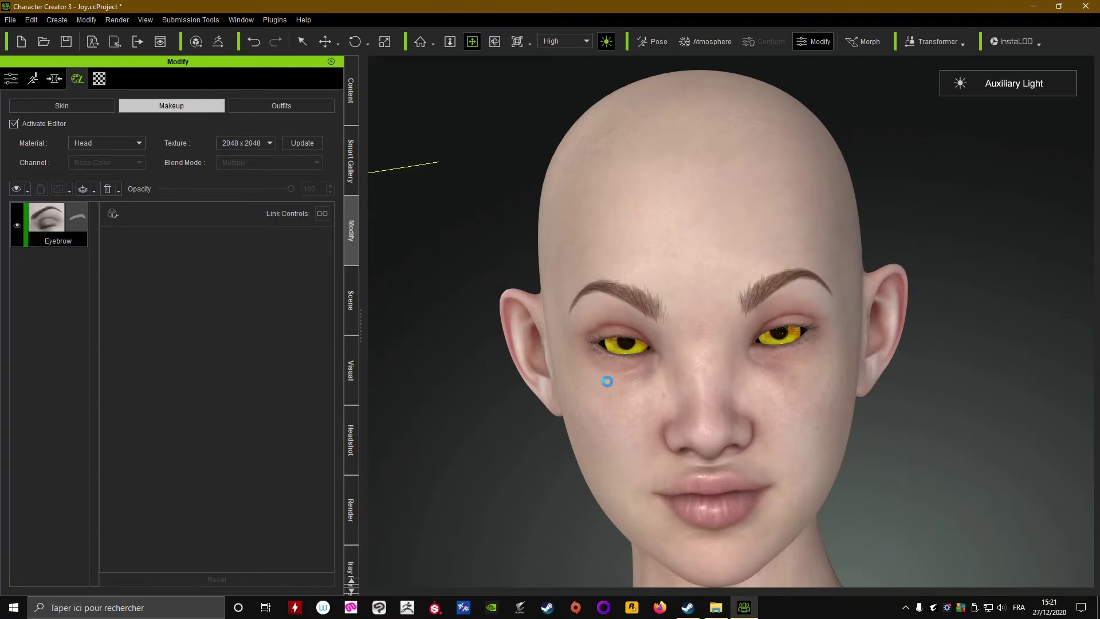
scroll(606, 380, "up", 5)
scroll(628, 371, "down", 3)
scroll(657, 373, "up", 2)
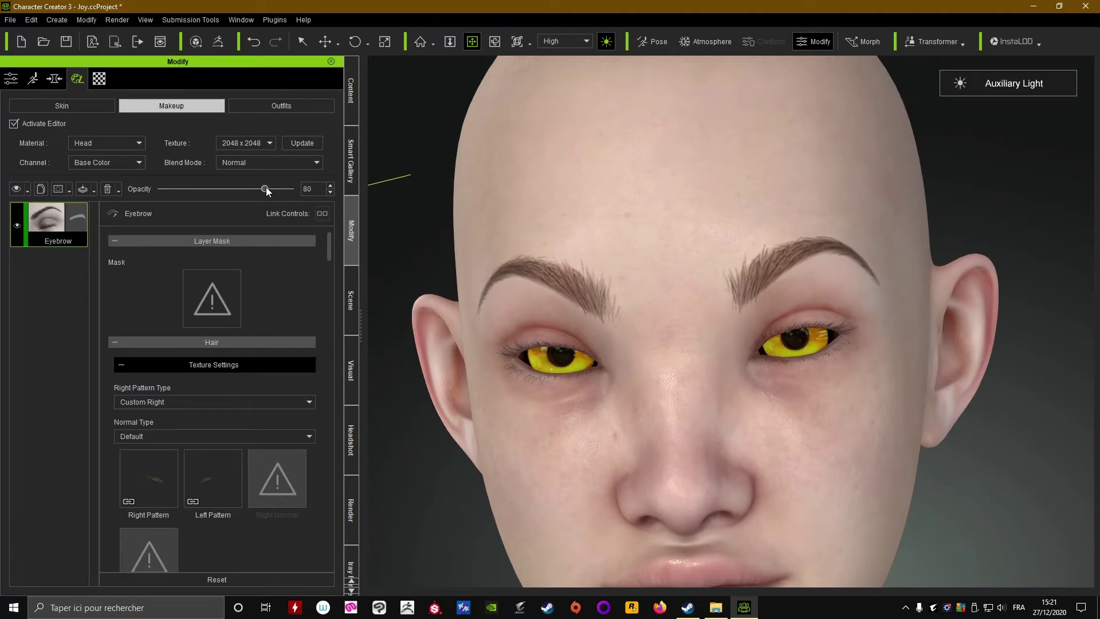
- Try the Eyebrow layer at 65 opacity and return it to 80
mouse_move(265, 189)
left_mouse_down()
mouse_move(304, 186)
mouse_move(211, 187)
mouse_move(270, 191)
mouse_move(246, 194)
left_mouse_up()
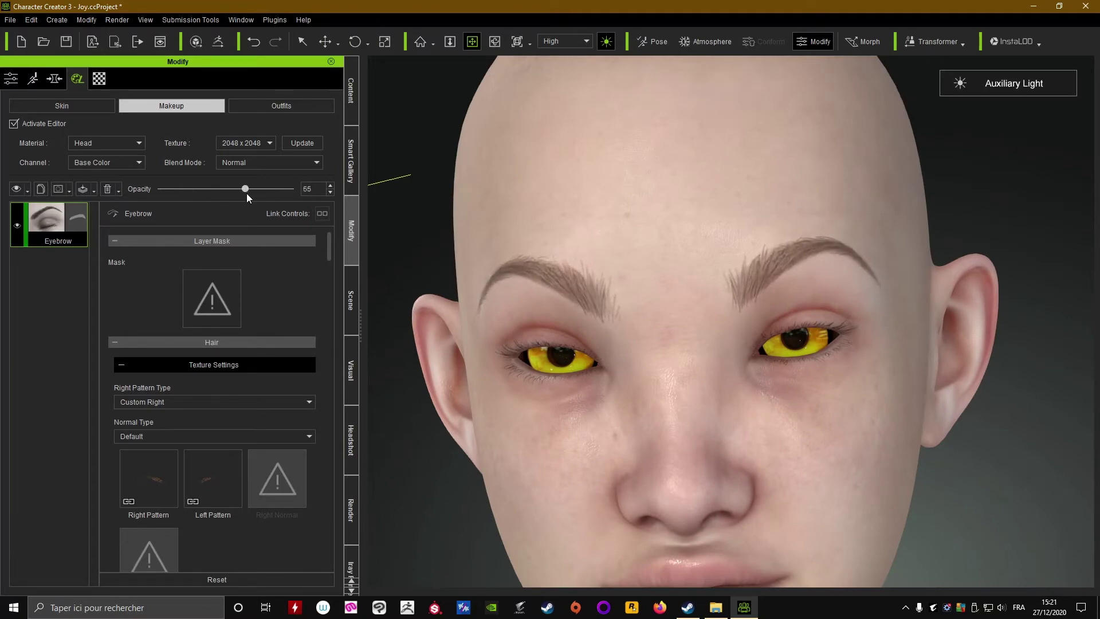
left_click_drag(323, 193, 283, 196)
type("80")
key("Return")
- Try Mirror Left as the eyebrow's right pattern type and switch back to Custom Right
left_click_drag(328, 253, 331, 262)
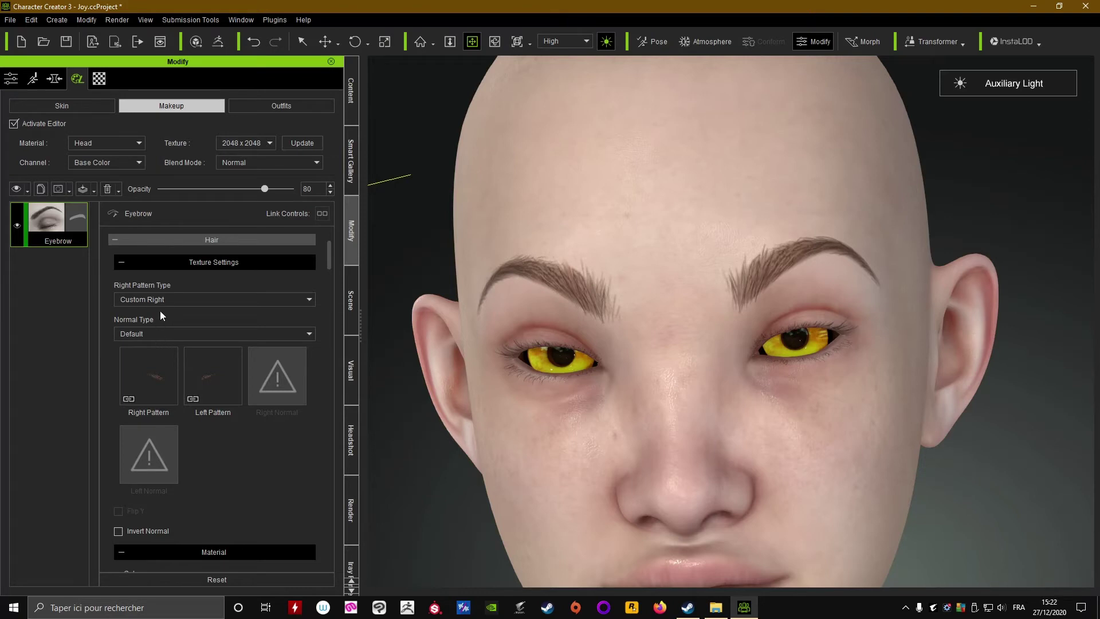
right_click_drag(594, 398, 616, 400)
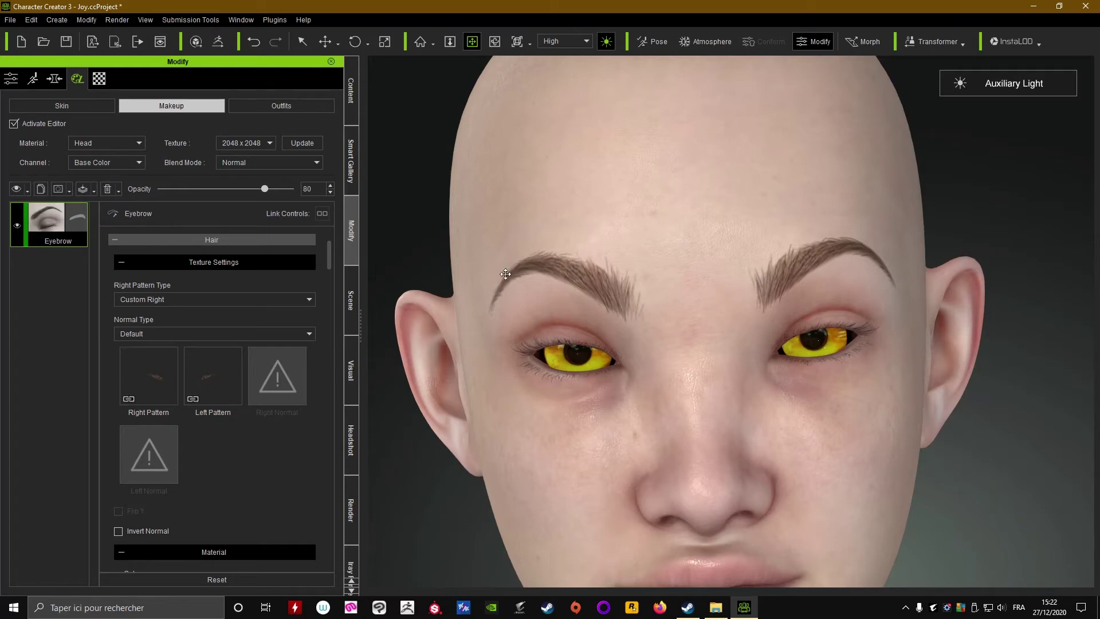
left_click(308, 299)
left_click(138, 311)
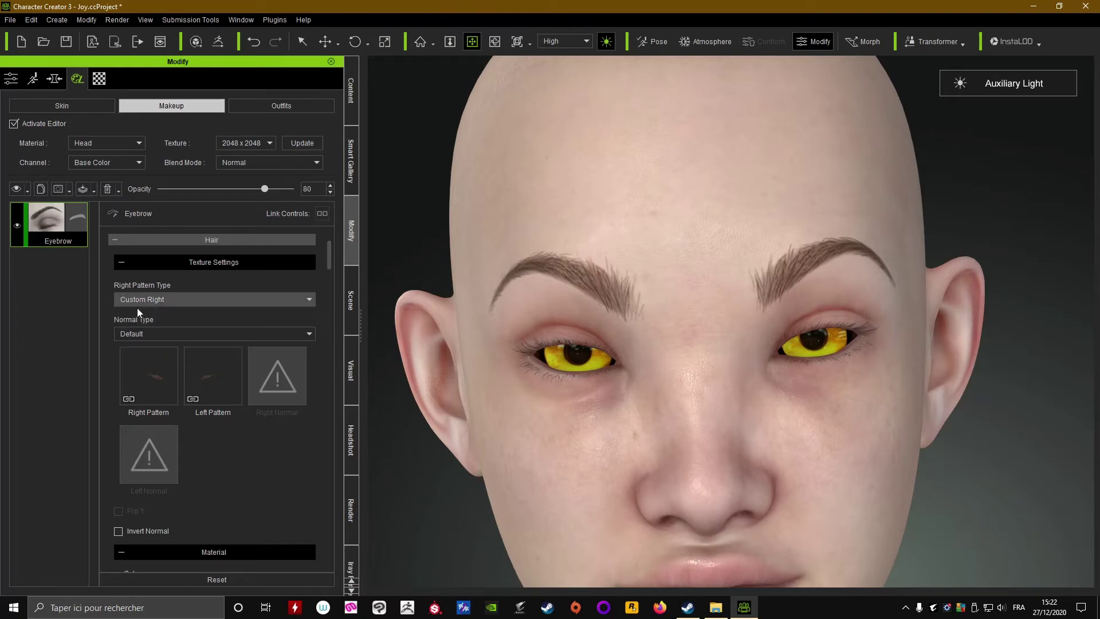
left_click(310, 299)
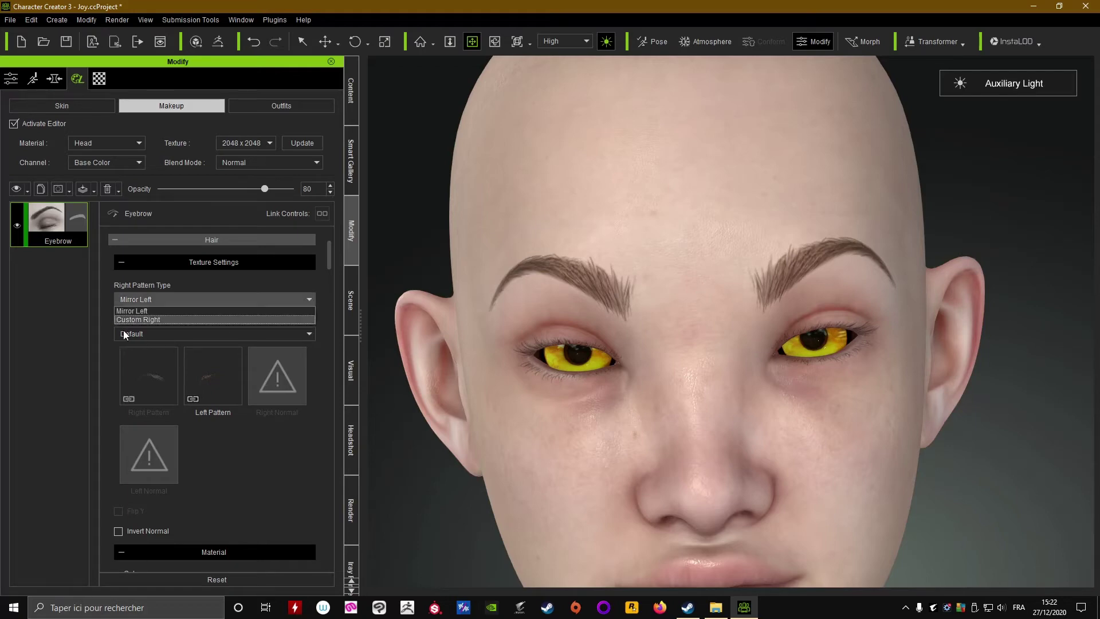
left_click(127, 319)
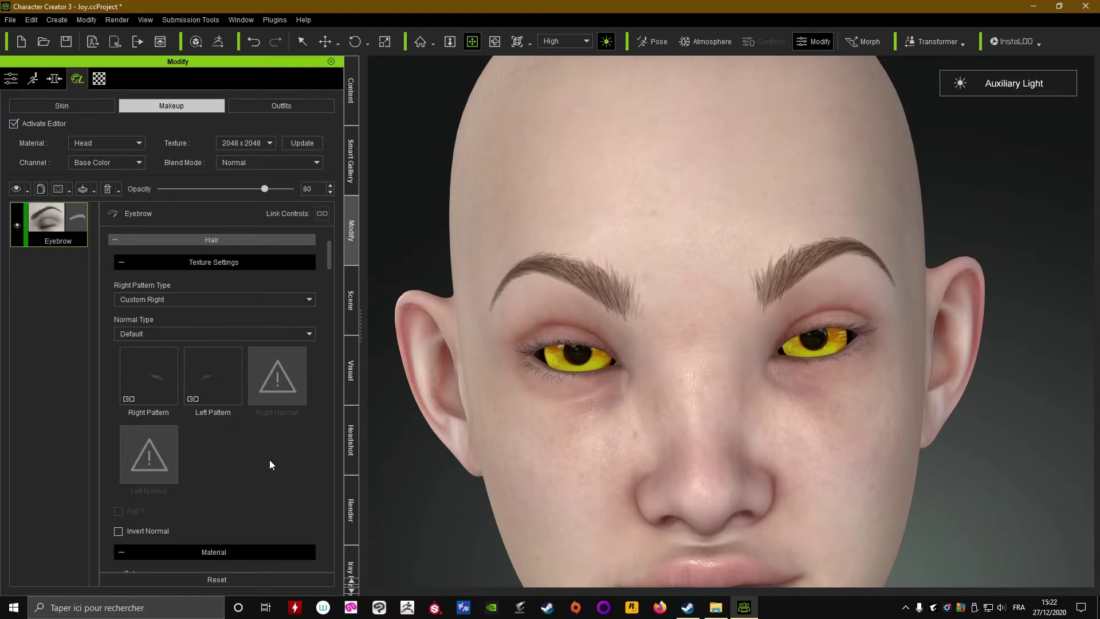
- Try an eyebrow hair brightness of 0.39 in the Material color settings and reset it to 0
scroll(270, 462, "down", 3)
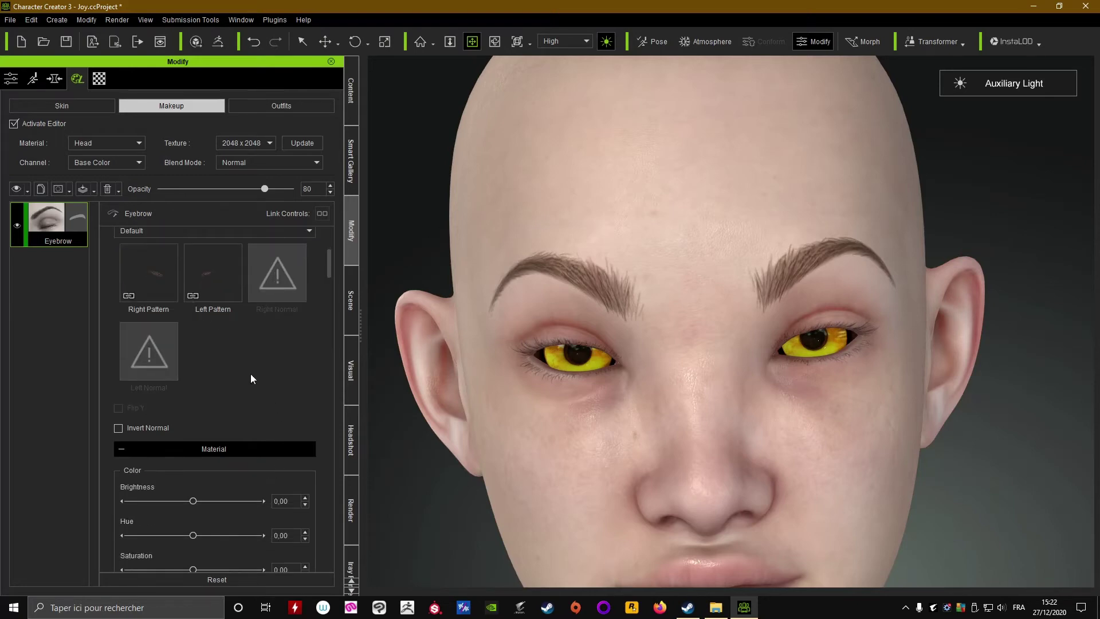
scroll(251, 378, "down", 3)
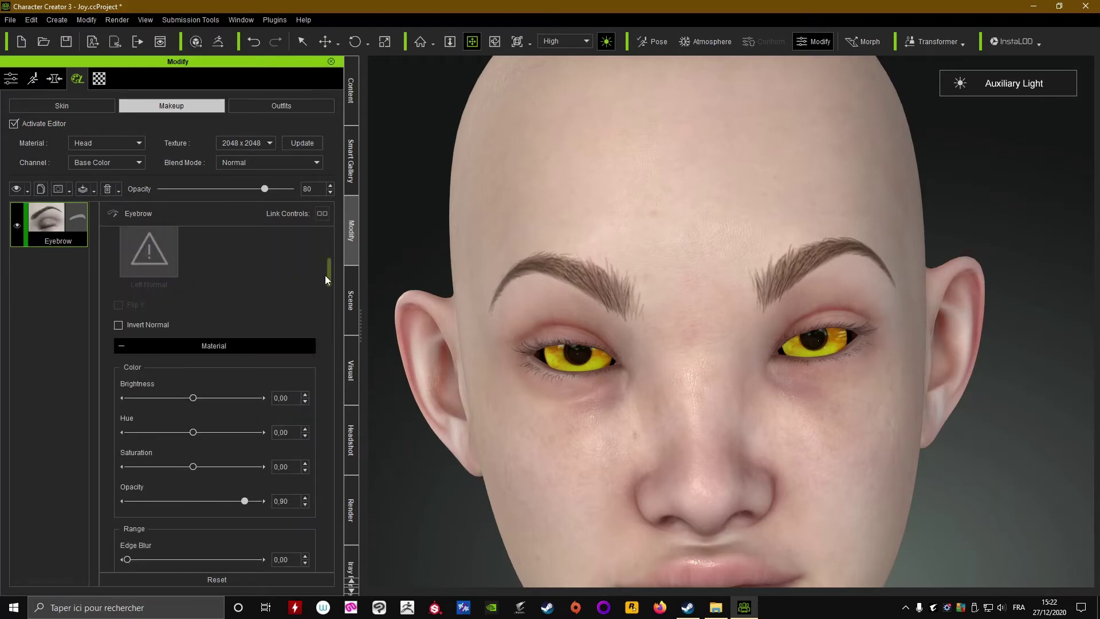
left_click_drag(325, 275, 324, 276)
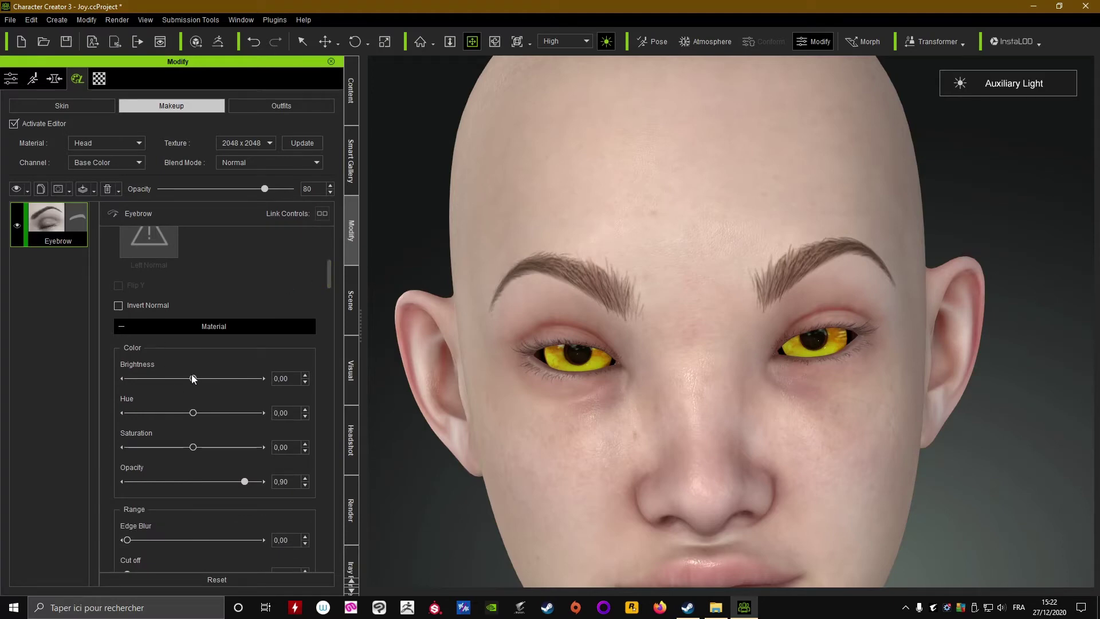
left_click_drag(192, 378, 219, 380)
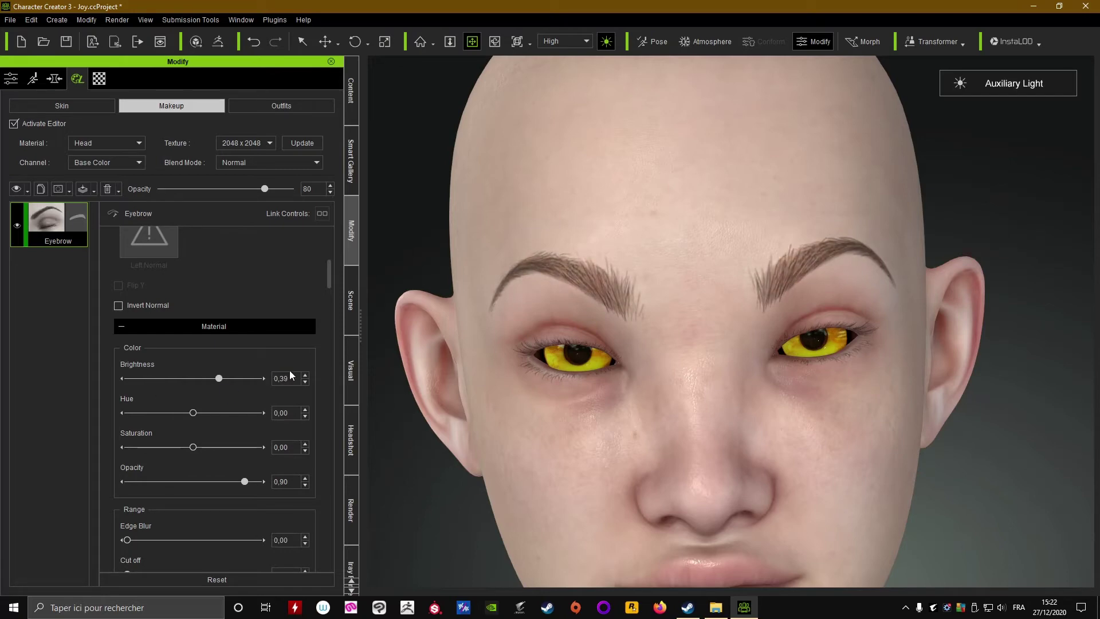
double_click(295, 378)
type("0")
key("Return")
- Set the left eyebrow's scale to 98 in X and 100 in Y in the Transform settings
left_click_drag(328, 276, 337, 342)
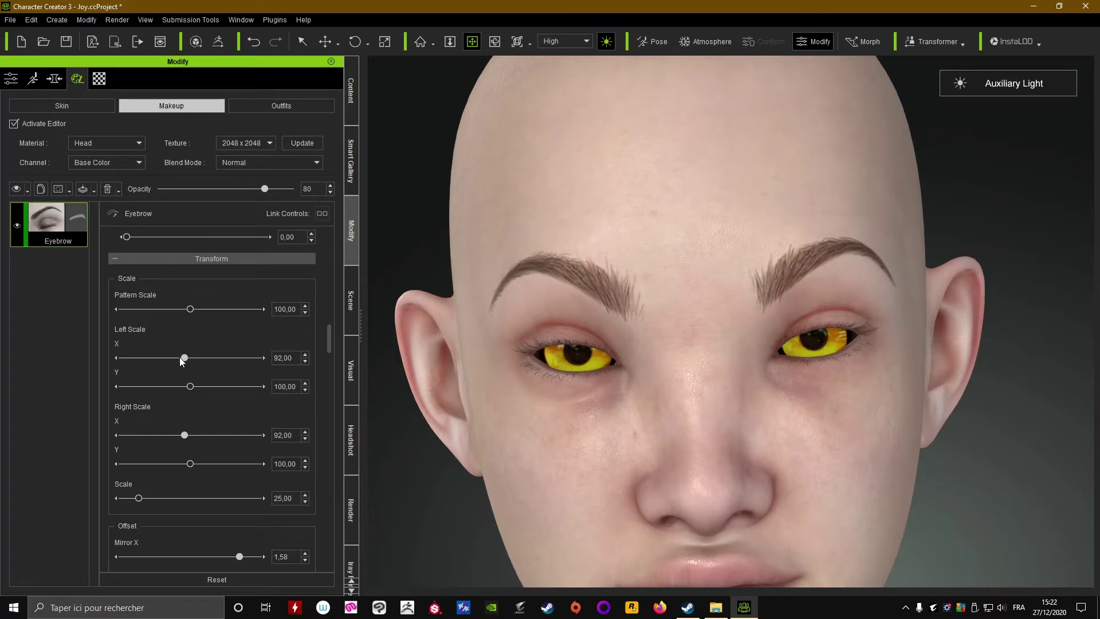
left_click_drag(179, 356, 195, 390)
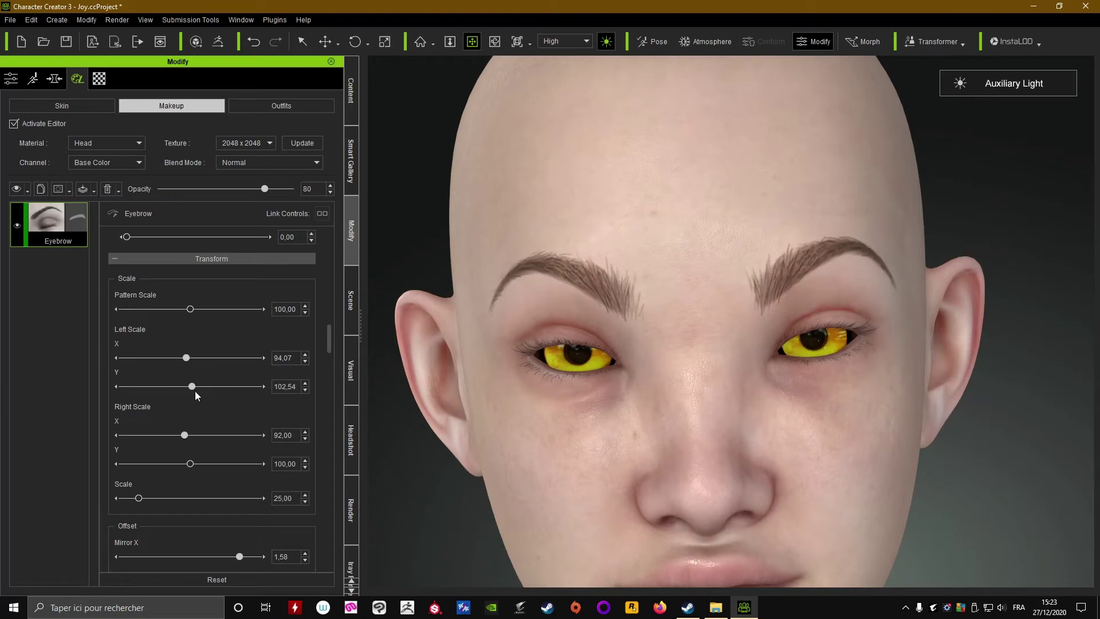
double_click(300, 391)
type("100")
key("Return")
left_click_drag(293, 360, 265, 369)
type("98")
key("Return")
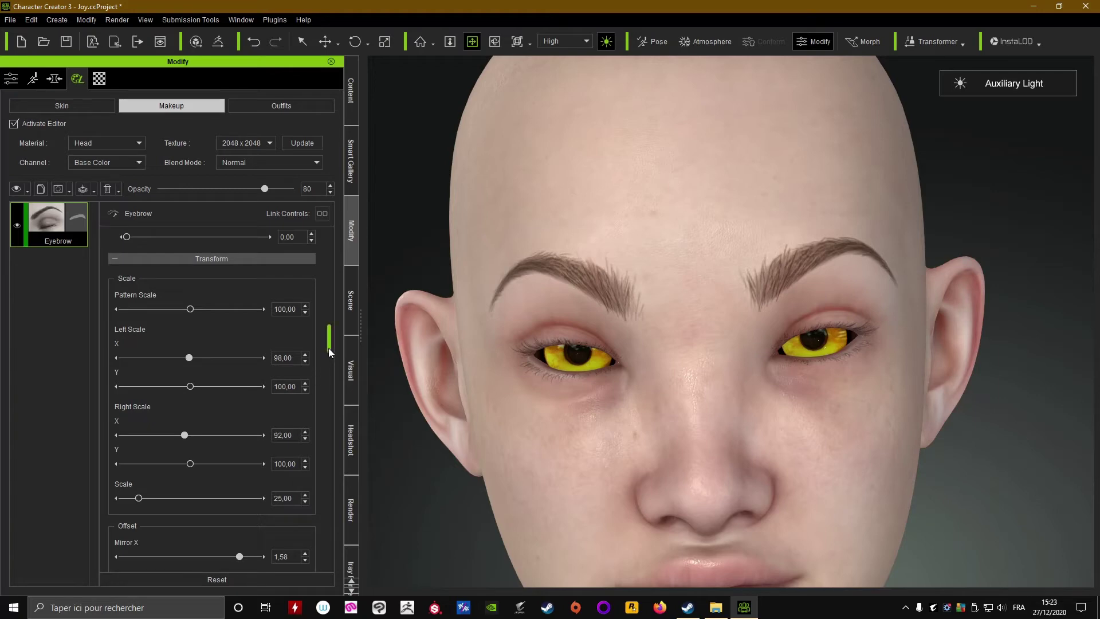
- Spread the eyebrows apart by setting their Mirror X offset to about 1.69
left_click_drag(328, 349, 329, 369)
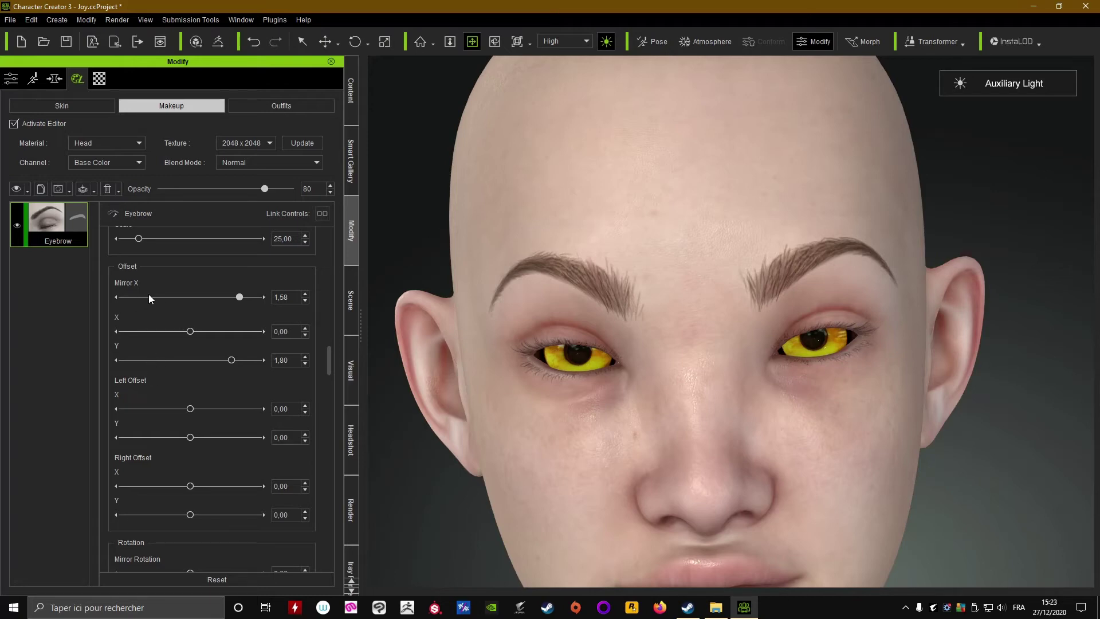
mouse_move(243, 296)
left_mouse_down()
mouse_move(225, 300)
mouse_move(246, 302)
left_mouse_up()
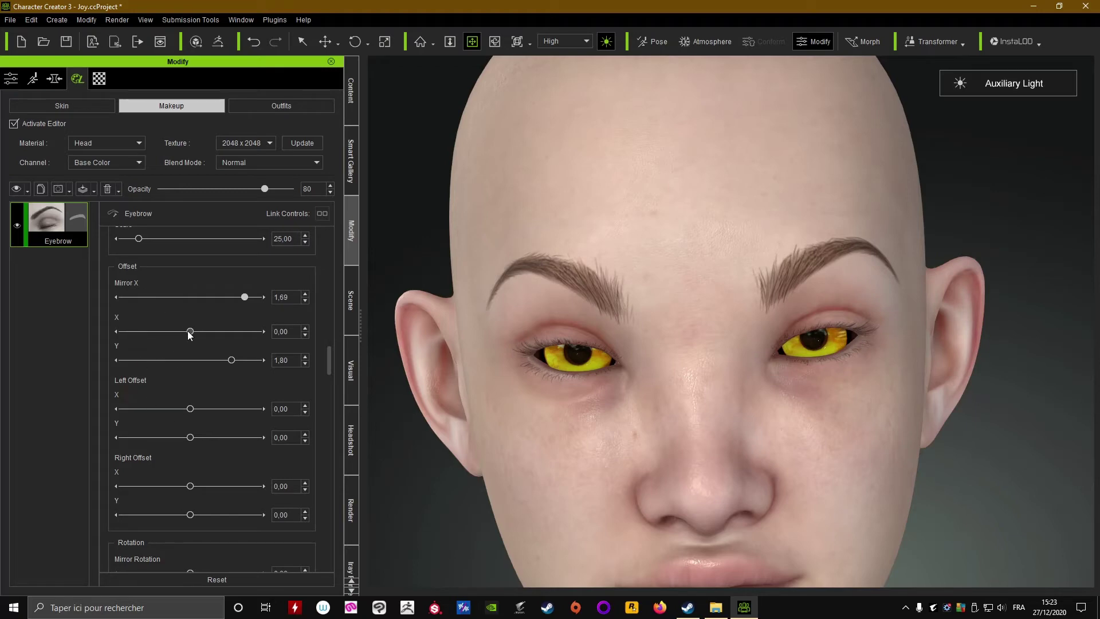
- Try an X offset of -0.28 on the eyebrows and reset it to 0
mouse_move(190, 331)
left_mouse_down()
mouse_move(168, 336)
mouse_move(204, 336)
mouse_move(184, 339)
left_mouse_up()
left_click_drag(288, 338, 269, 342)
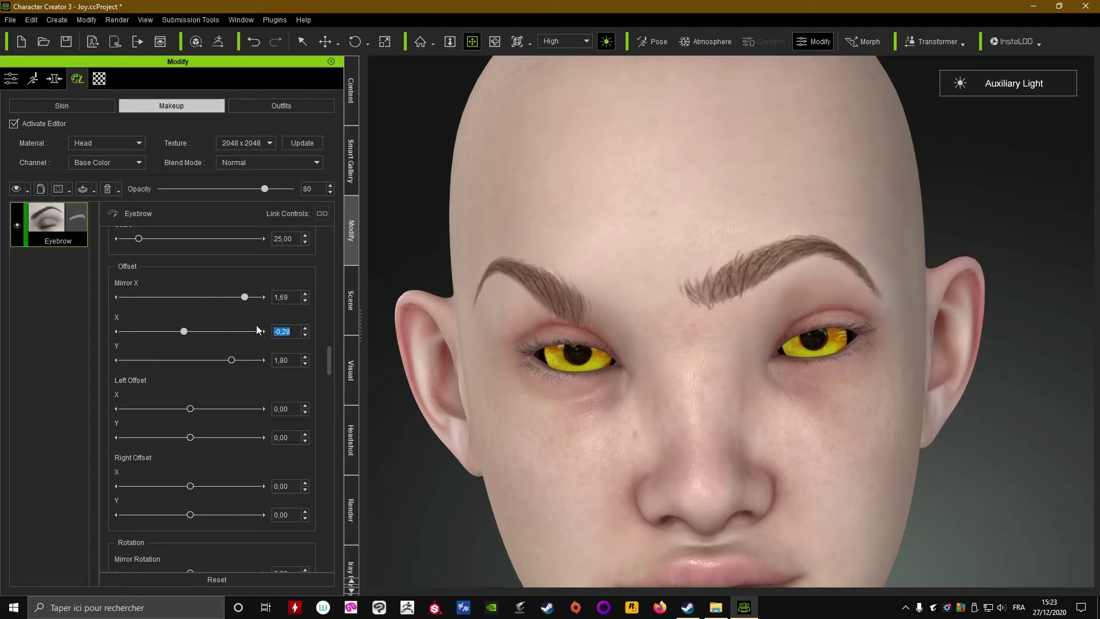
type("0")
key("Return")
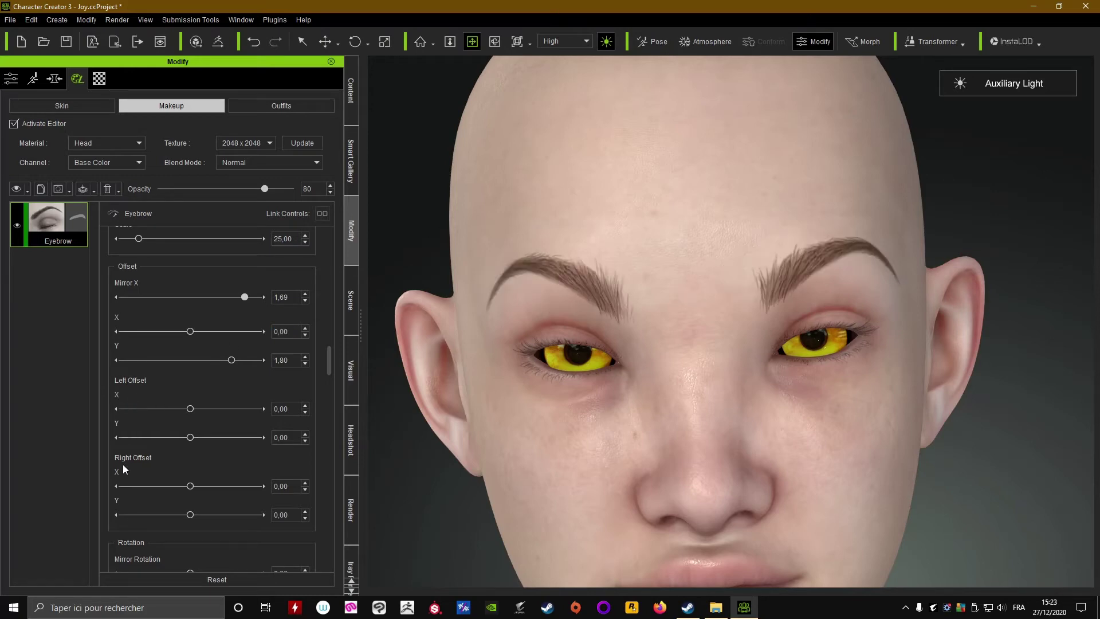
- Look through the eyebrow's rotation, distortion, shadow material, range and normal settings
left_click_drag(327, 358, 326, 381)
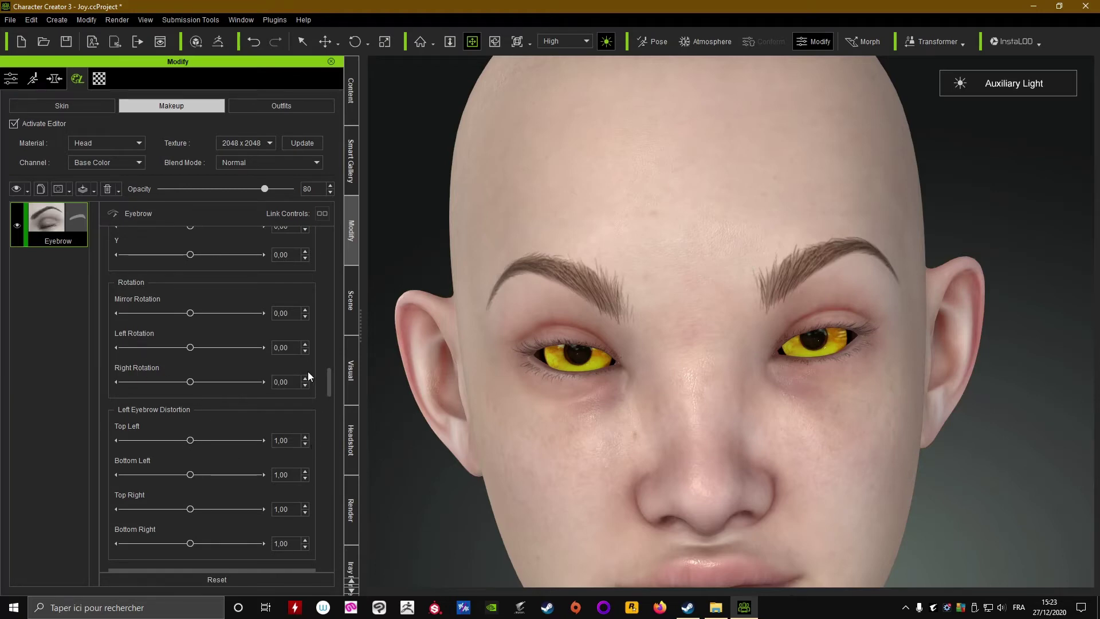
left_click_drag(328, 379, 335, 421)
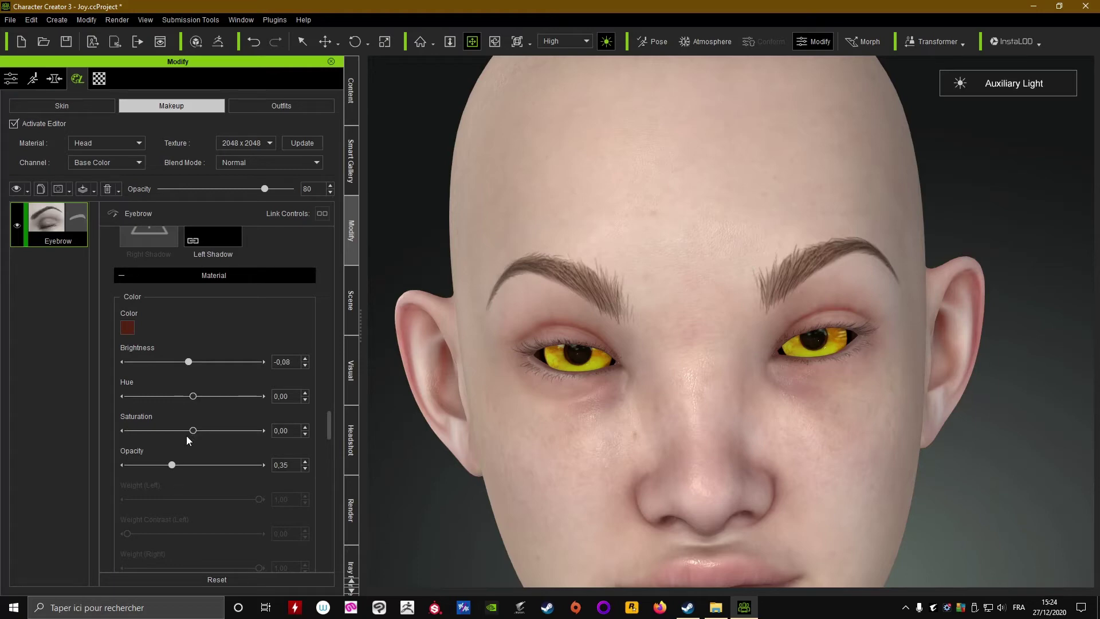
left_click_drag(326, 424, 311, 463)
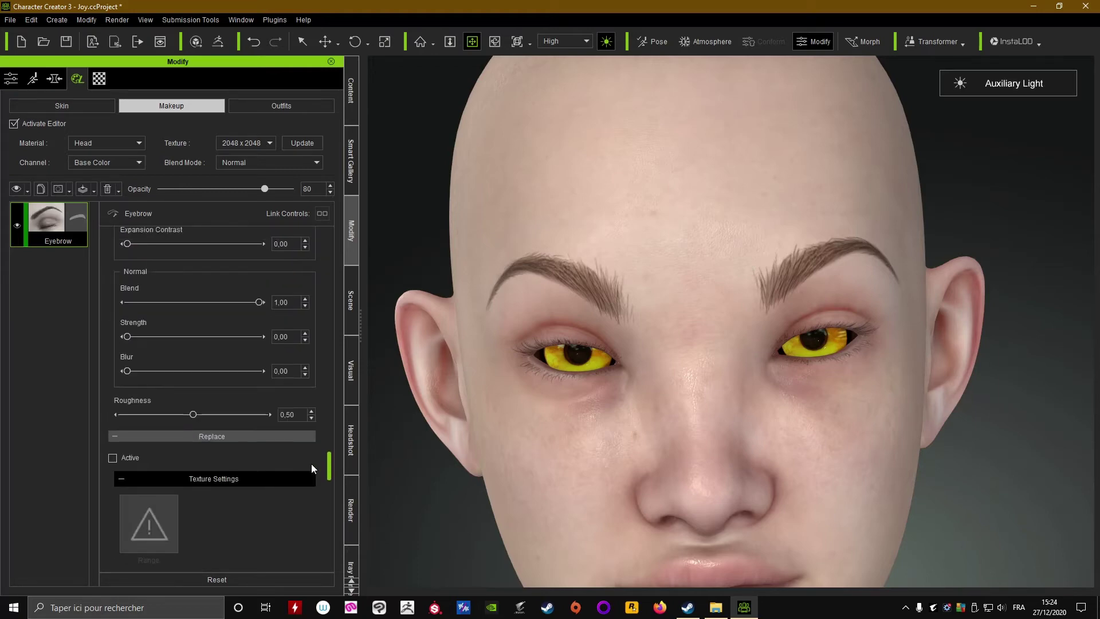
scroll(311, 462, "up", 5)
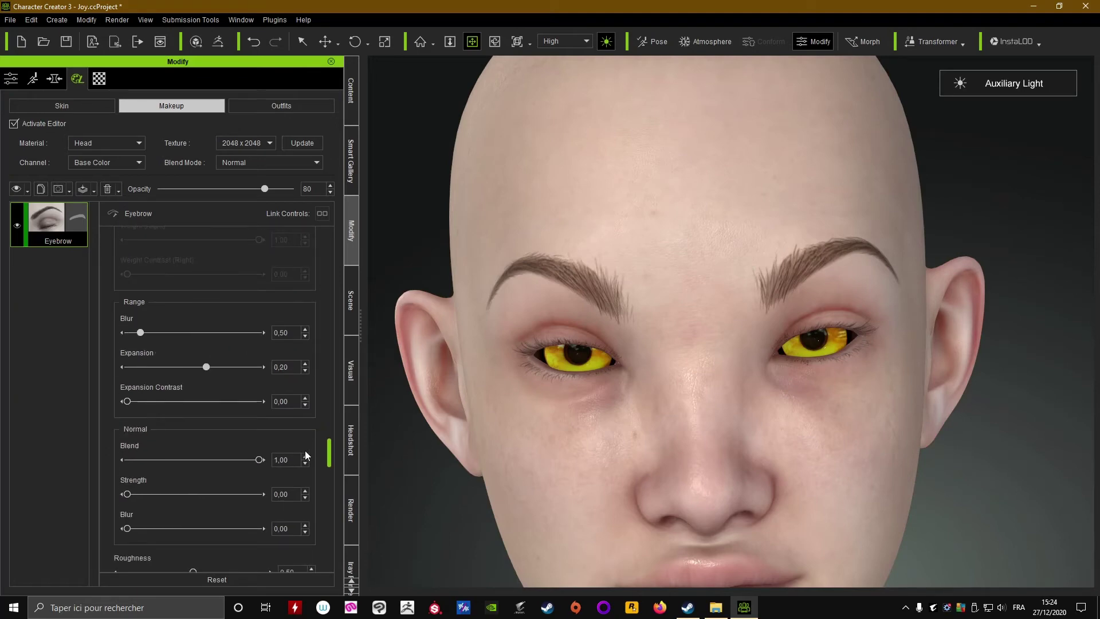
scroll(306, 458, "up", 10)
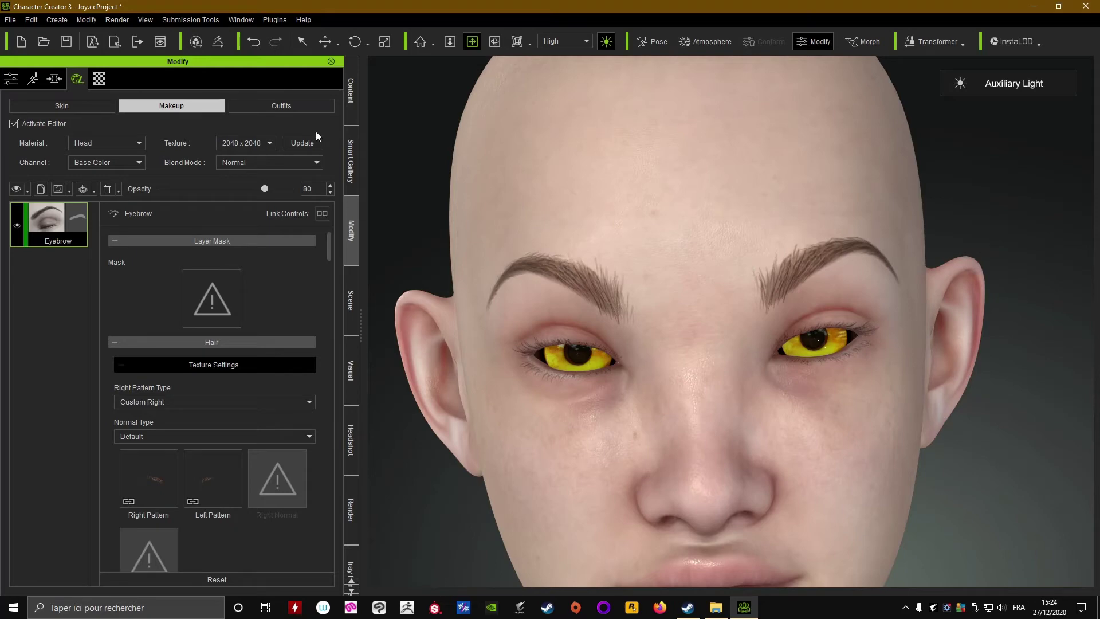
- Return to the content library and examine the adjusted eyebrows from the front and in three-quarter view
left_click(349, 95)
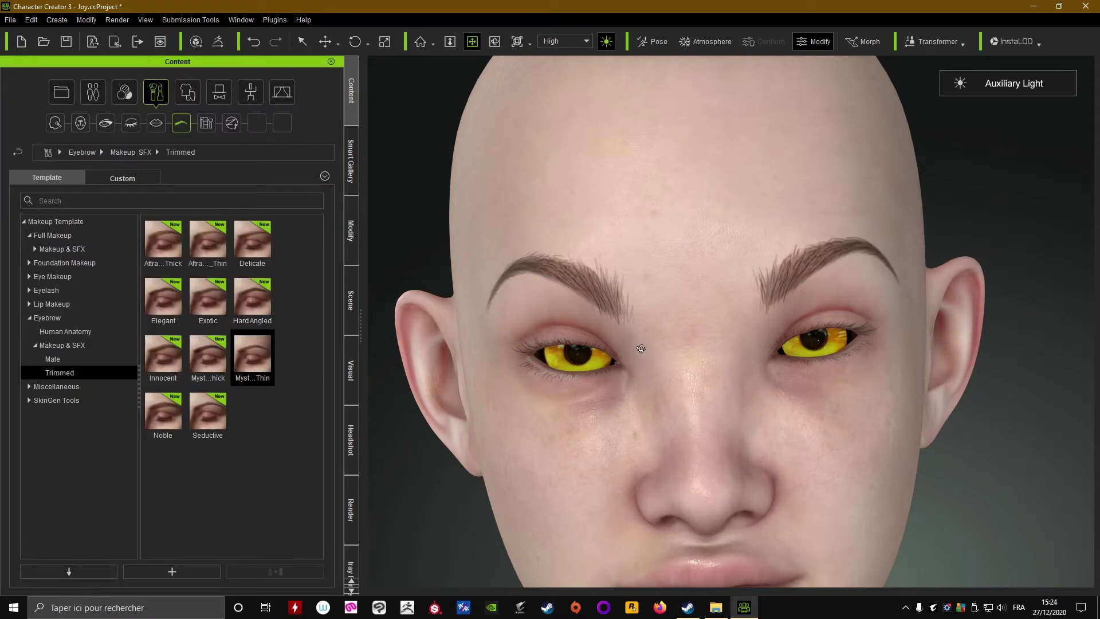
right_click_drag(641, 349, 756, 415)
scroll(756, 415, "up", 5)
right_click_drag(843, 375, 786, 347)
scroll(766, 407, "down", 5)
right_click_drag(723, 390, 474, 422)
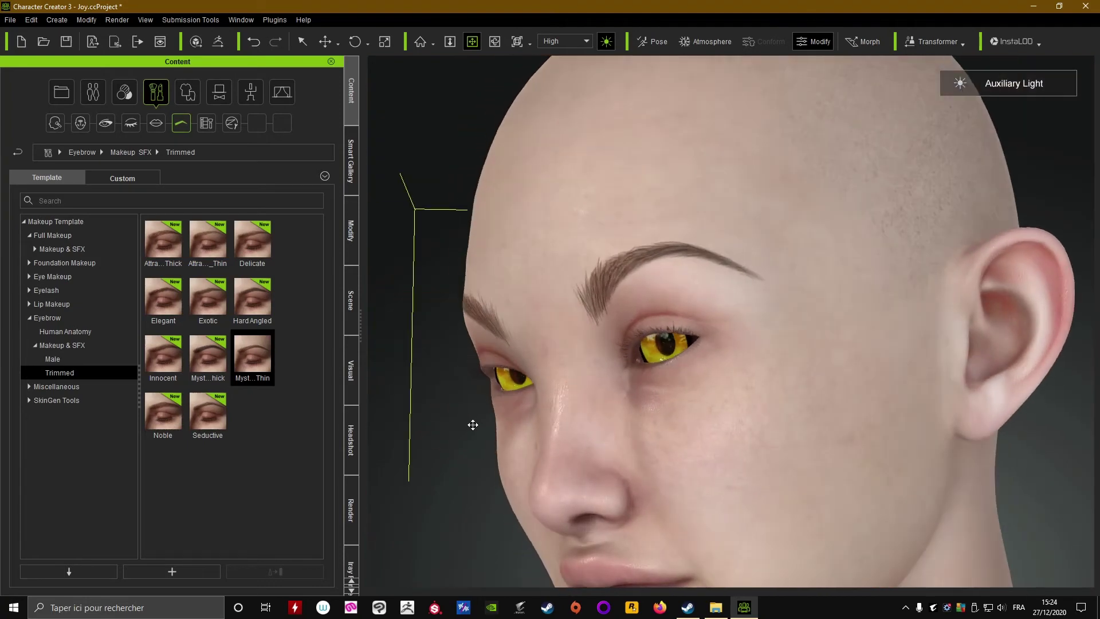
scroll(515, 418, "up", 4)
left_click_drag(515, 418, 639, 434)
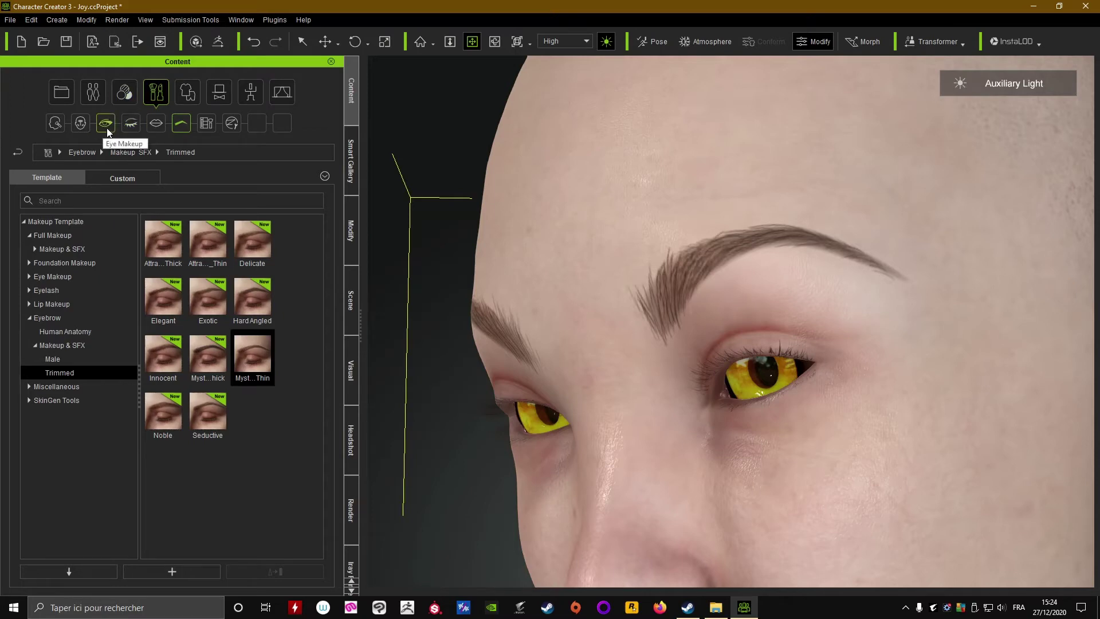
- Open the Eyelash makeup templates and preview presets such as Mascara_Tail
left_click(124, 91)
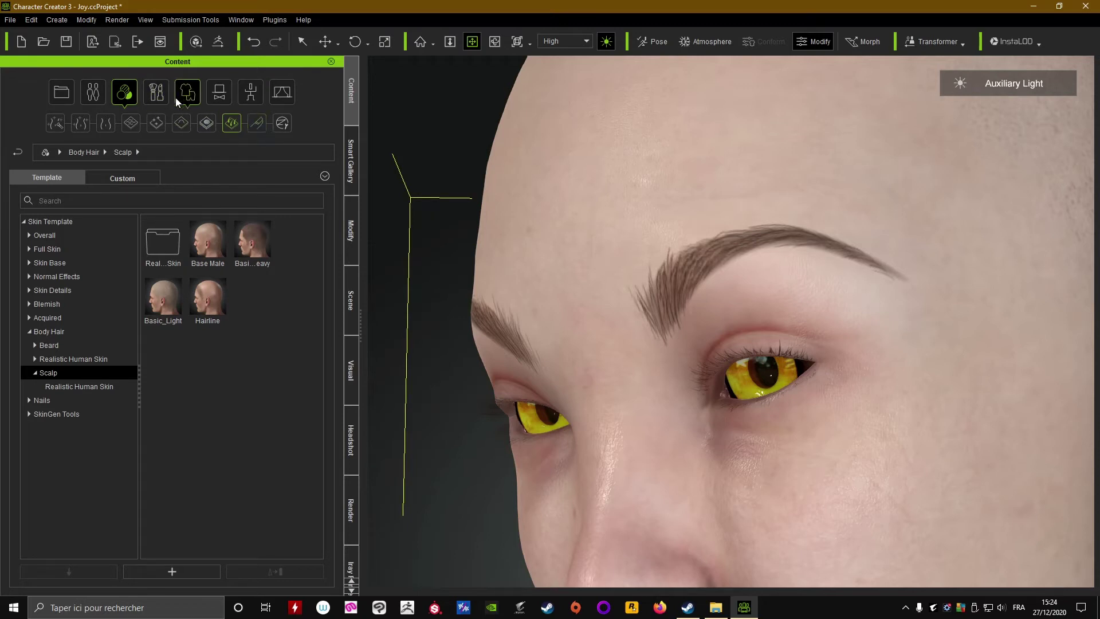
left_click(153, 97)
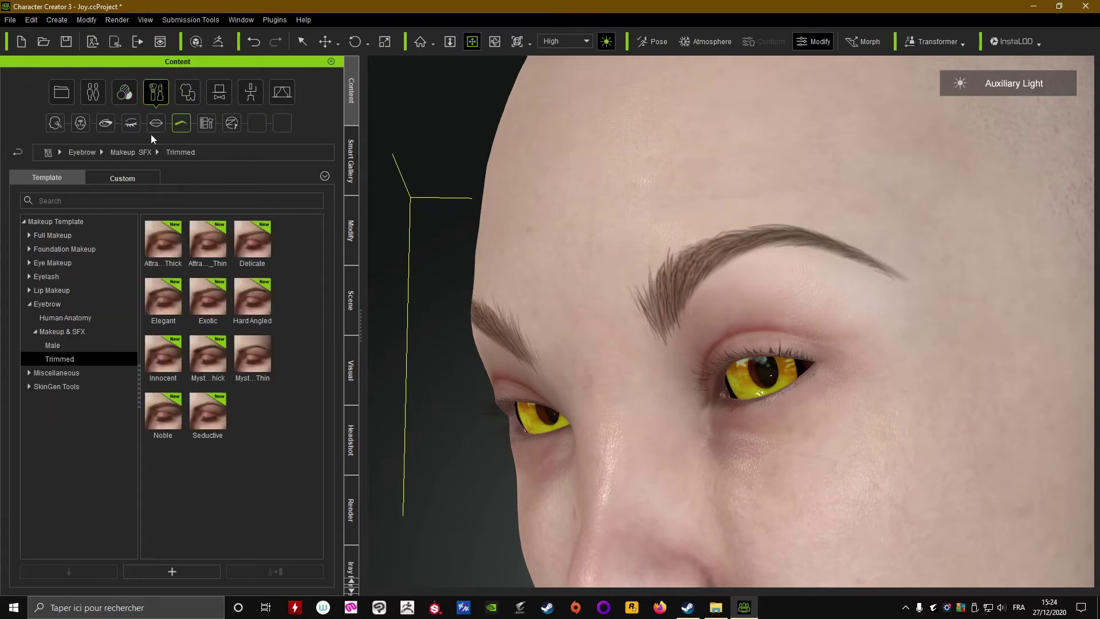
left_click(132, 125)
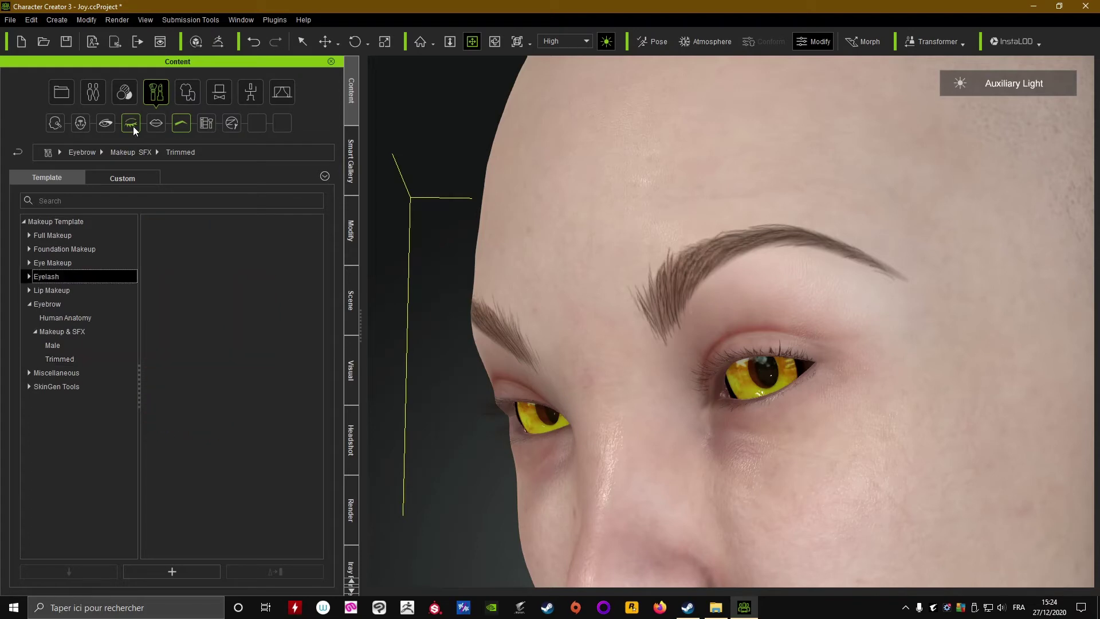
left_click_drag(533, 334, 524, 328)
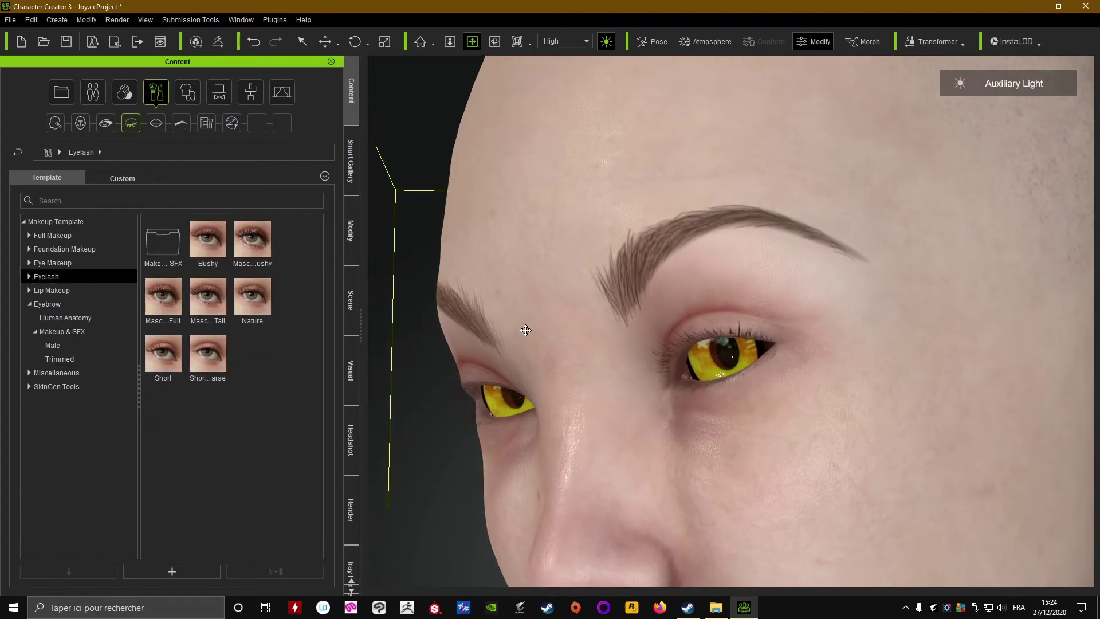
right_click_drag(527, 329, 538, 331)
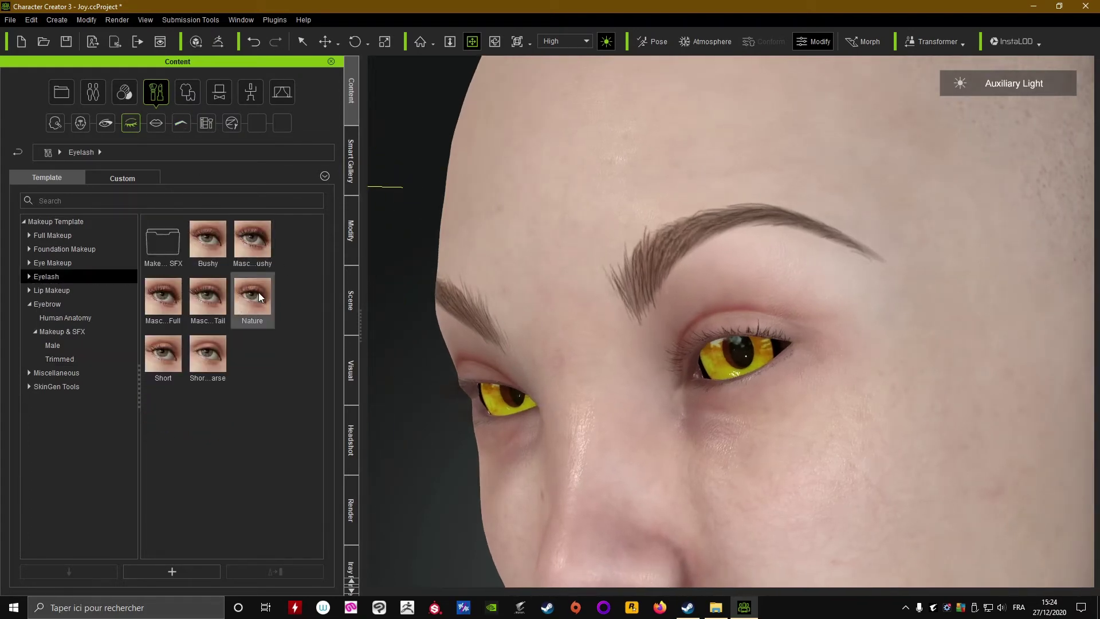
mouse_move(258, 295)
mouse_move(216, 303)
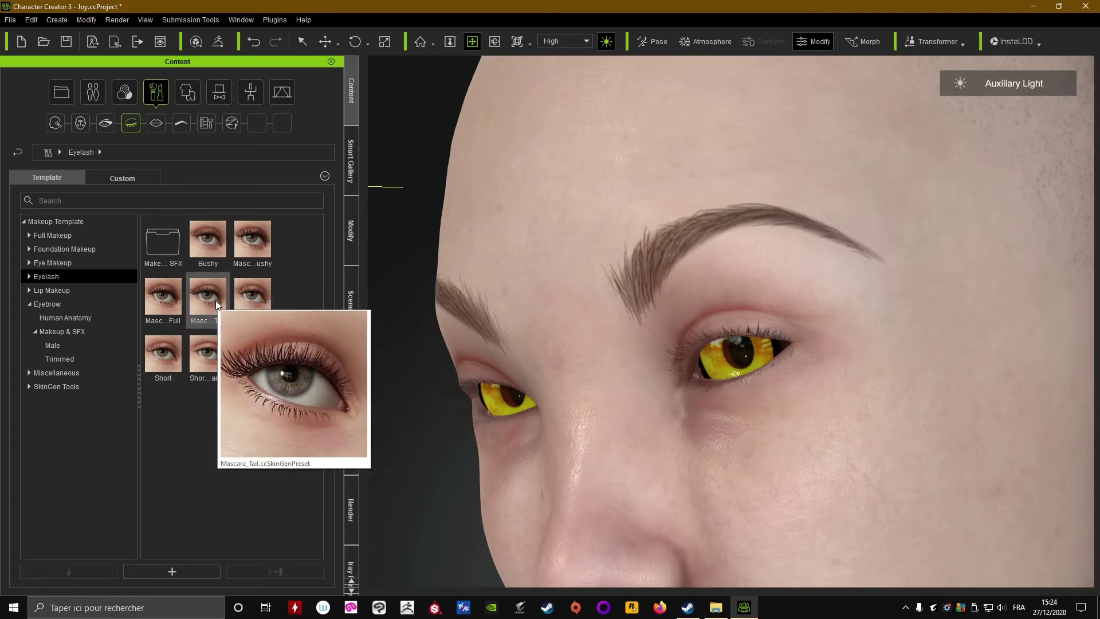
- Apply the Large Tail_Thick preset from the Mascara folder of the eyelash Makeup & SFX templates
double_click(166, 252)
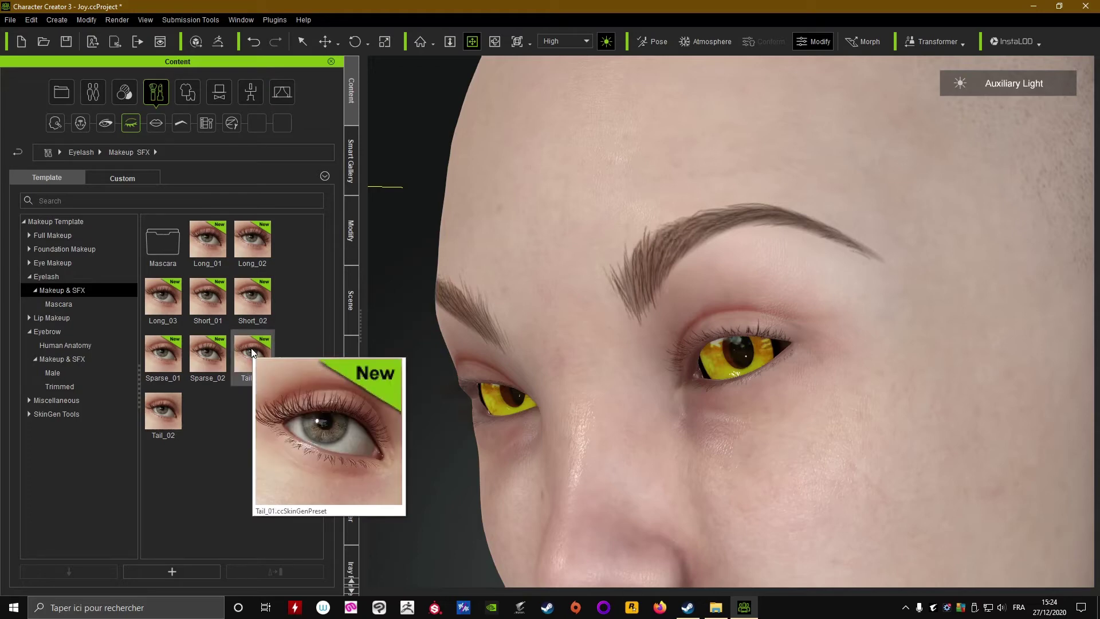
double_click(171, 244)
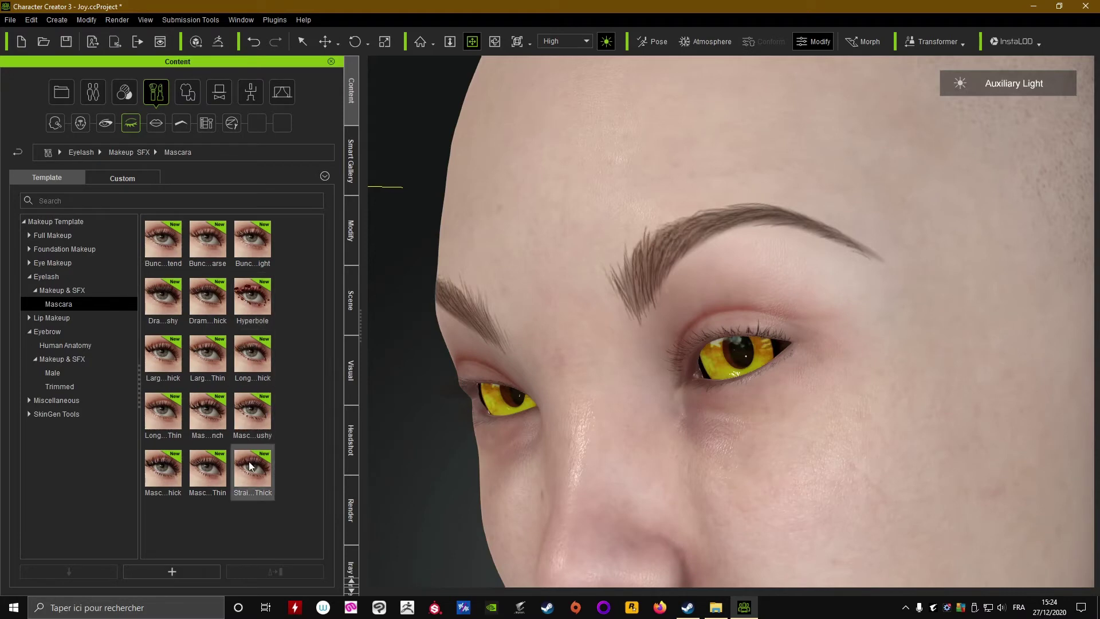
mouse_move(250, 467)
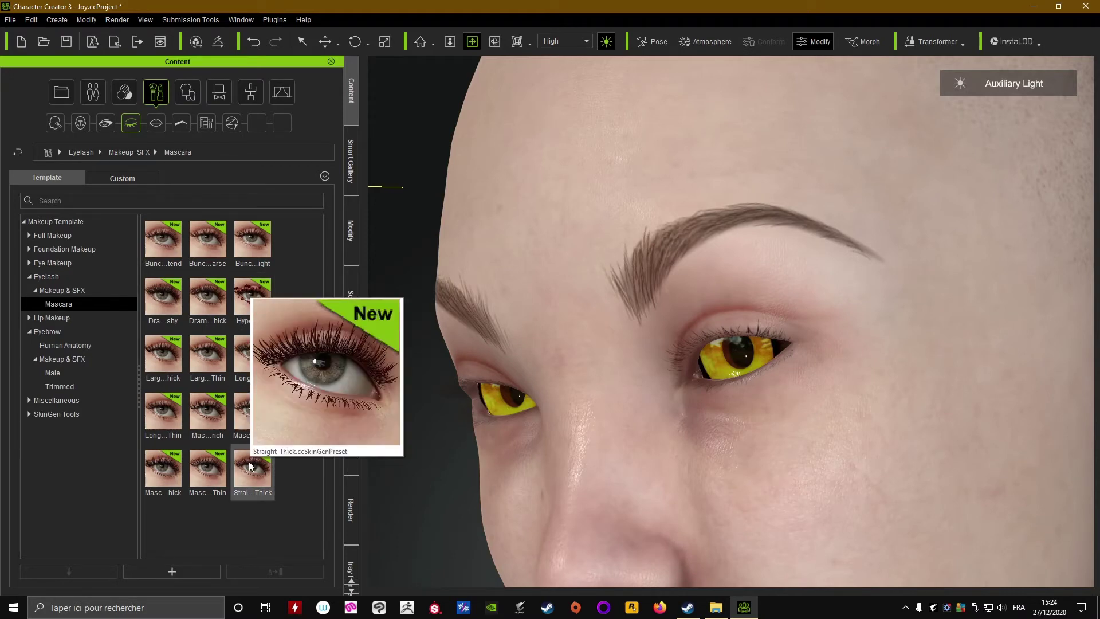
mouse_move(152, 352)
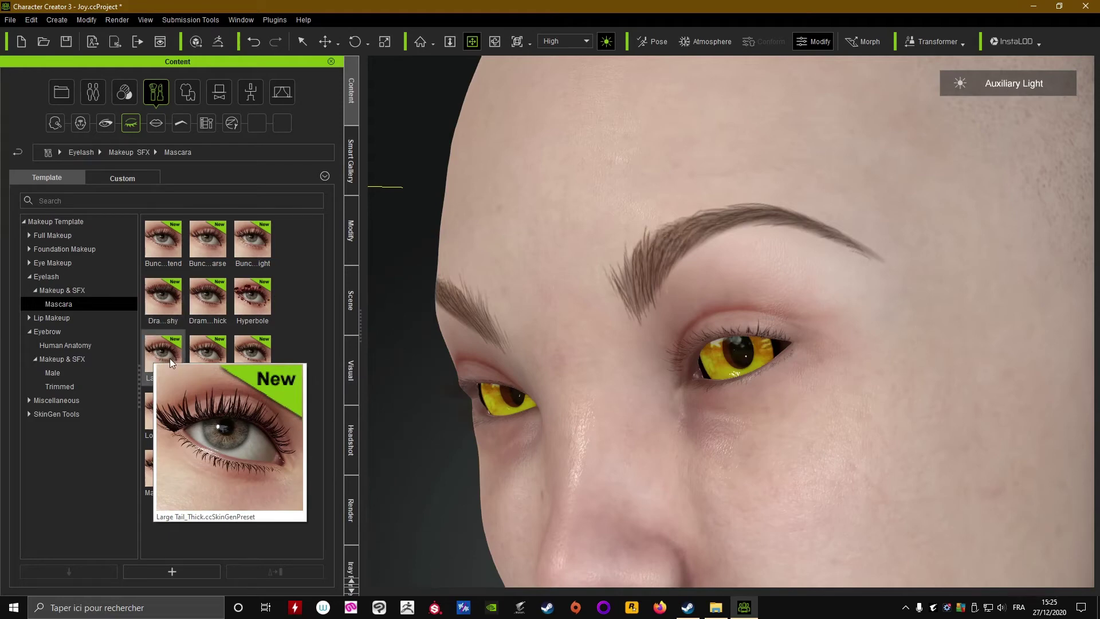
left_click(168, 356)
double_click(168, 357)
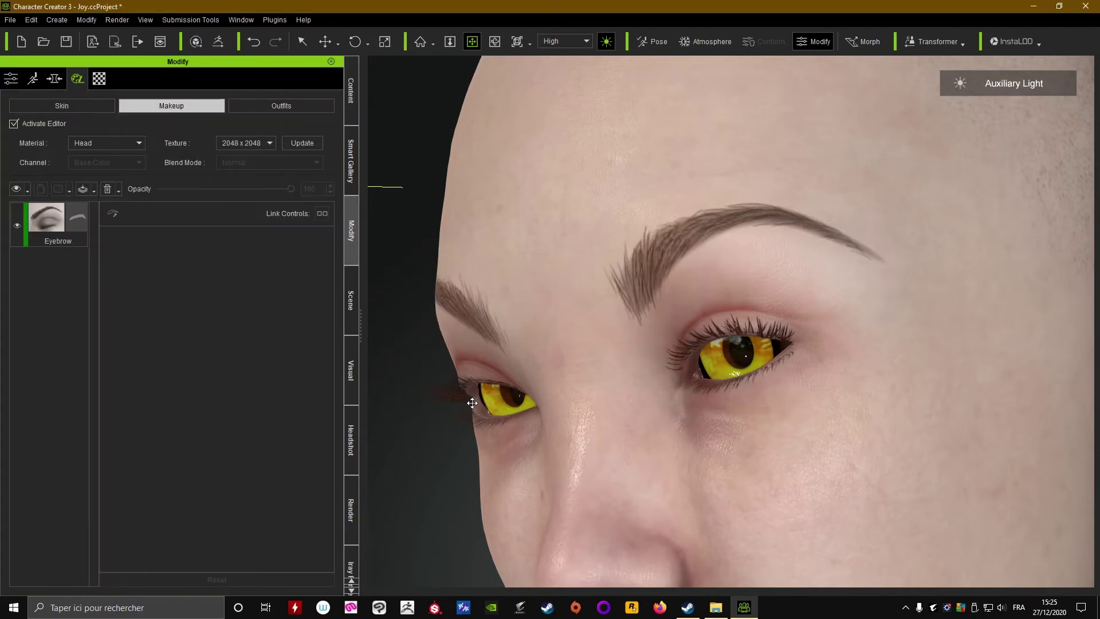
- Examine the applied mascara eyelashes from the front and in close-up on one eye
scroll(472, 403, "down", 5)
right_click_drag(490, 412, 731, 418)
scroll(731, 418, "up", 4)
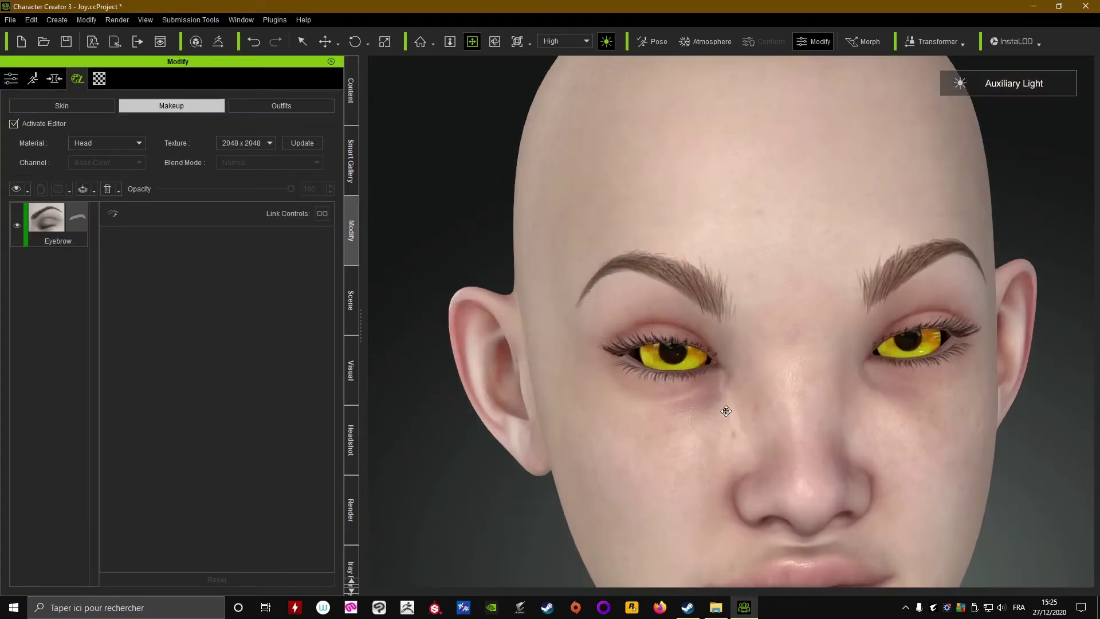
scroll(730, 417, "up", 6)
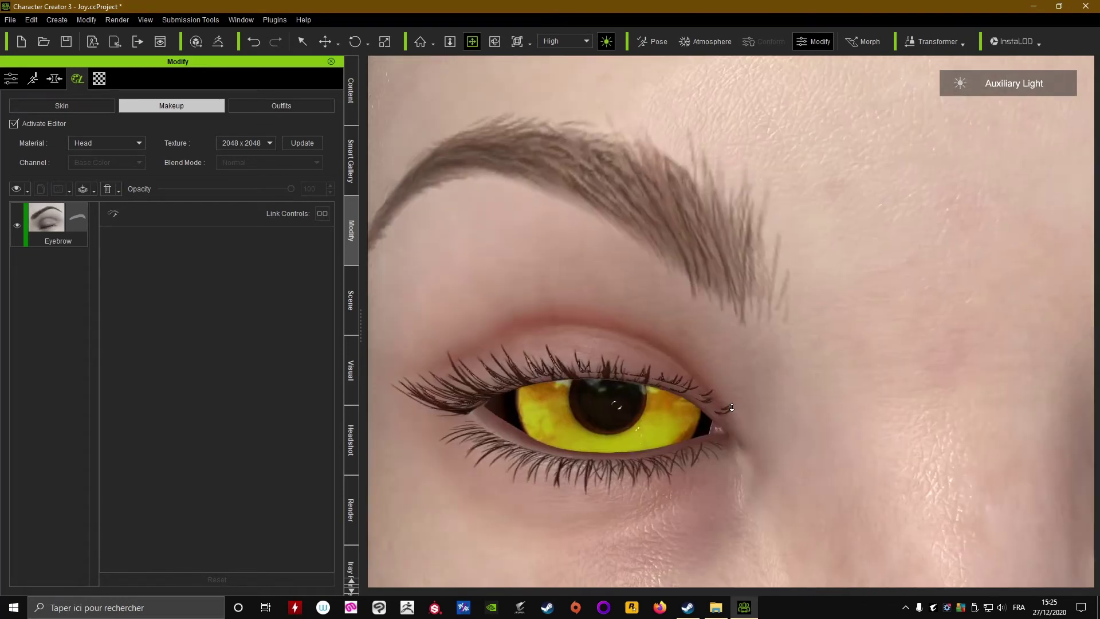
scroll(731, 407, "down", 7)
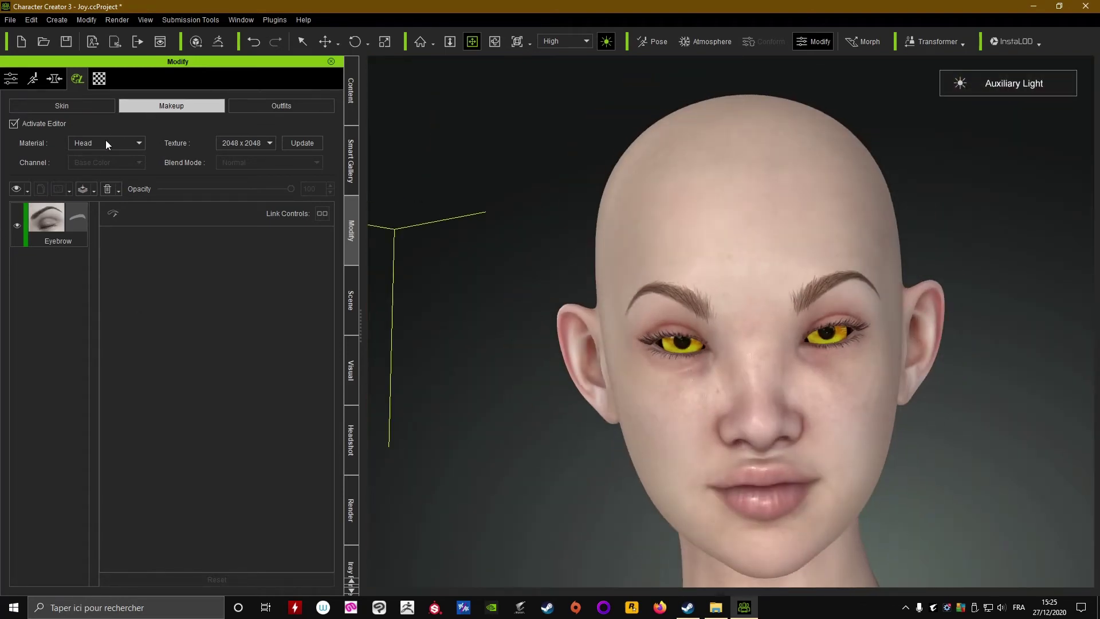
- Switch the makeup editor's material from Head to Eyelash
left_click(40, 232)
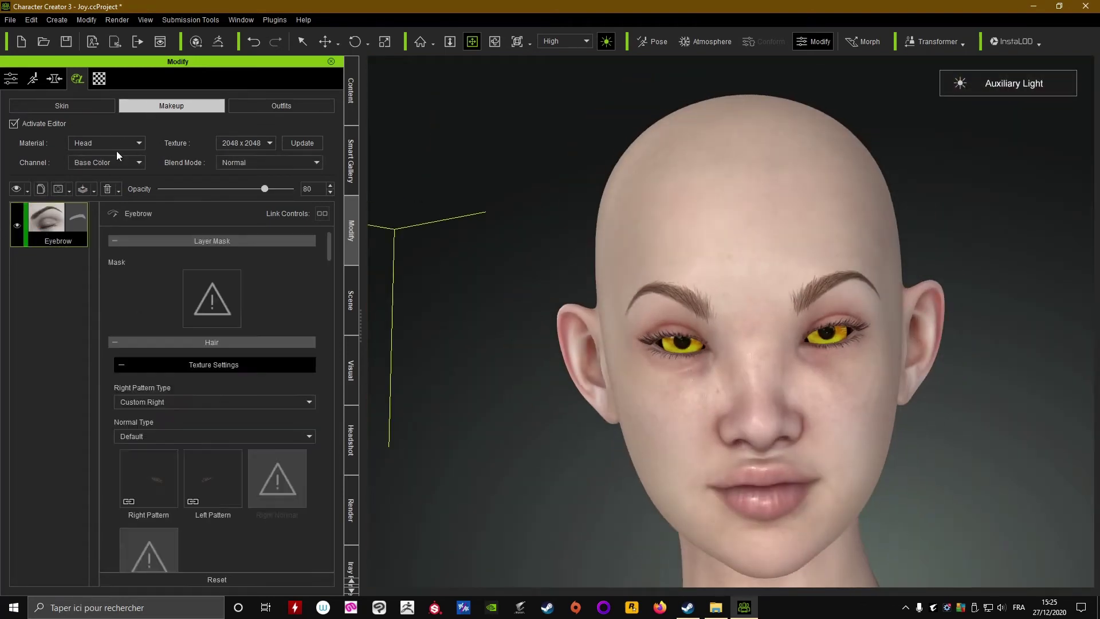
left_click(140, 144)
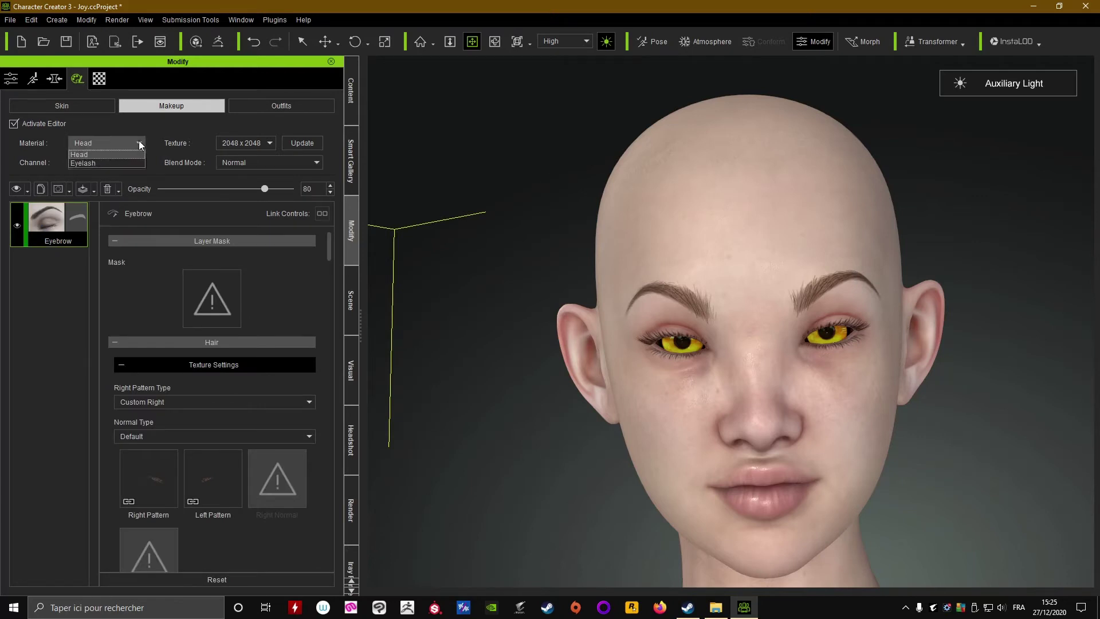
left_click(83, 163)
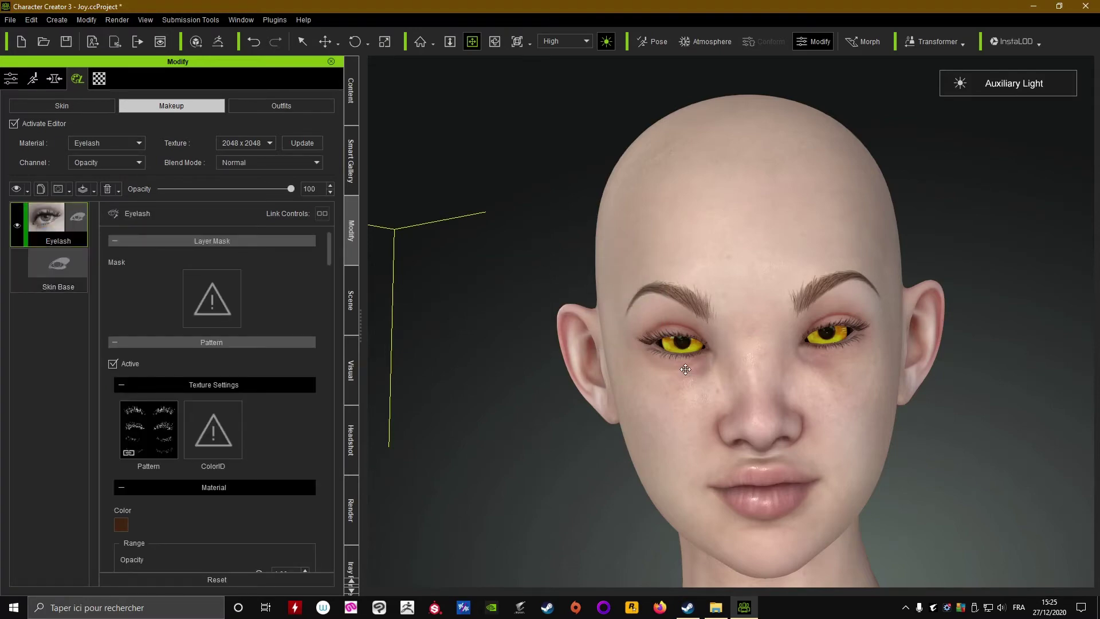
- Inspect the eyelashes on both eyes from several angles and zoom levels, including the inner eye corner
scroll(722, 384, "up", 5)
right_click_drag(722, 384, 754, 376)
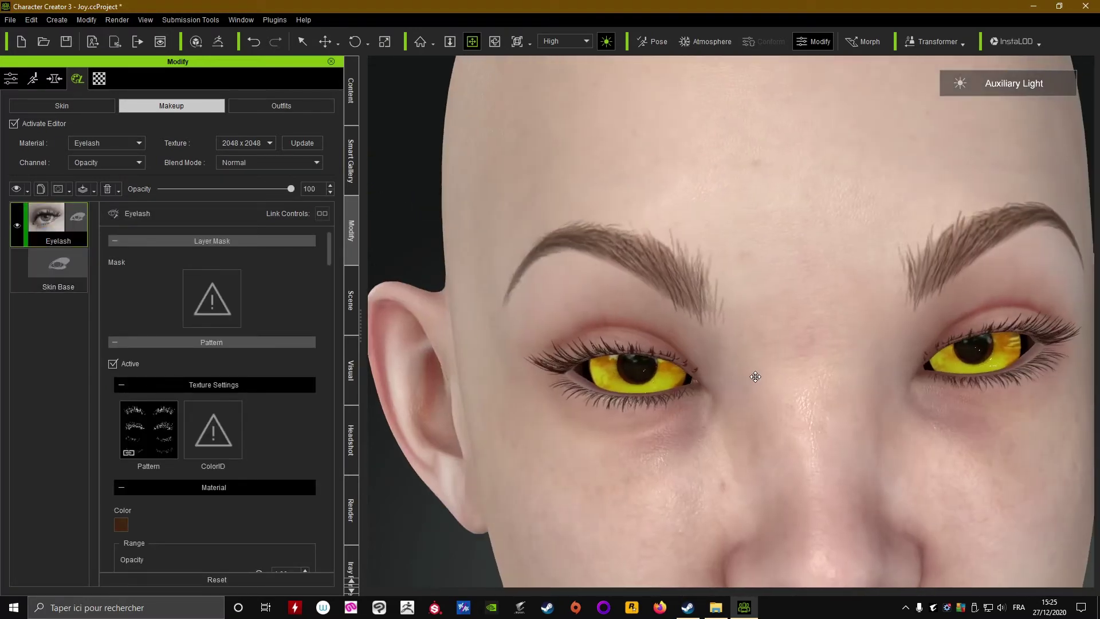
left_click_drag(793, 374, 714, 380)
right_click_drag(714, 380, 636, 292)
scroll(712, 368, "down", 5)
scroll(636, 293, "up", 5)
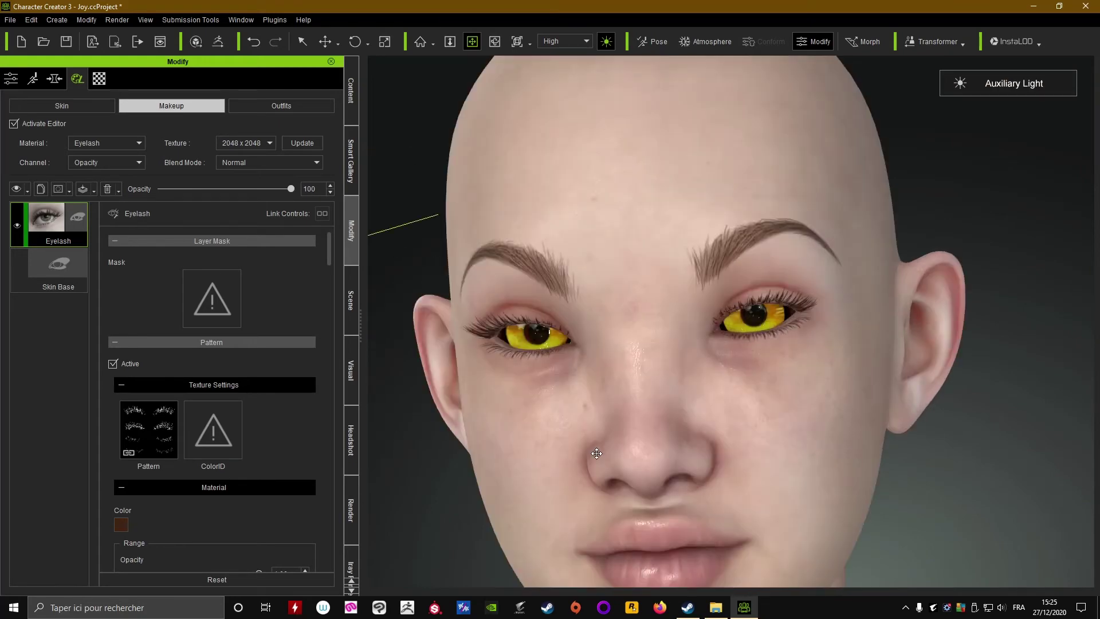
scroll(597, 453, "up", 10)
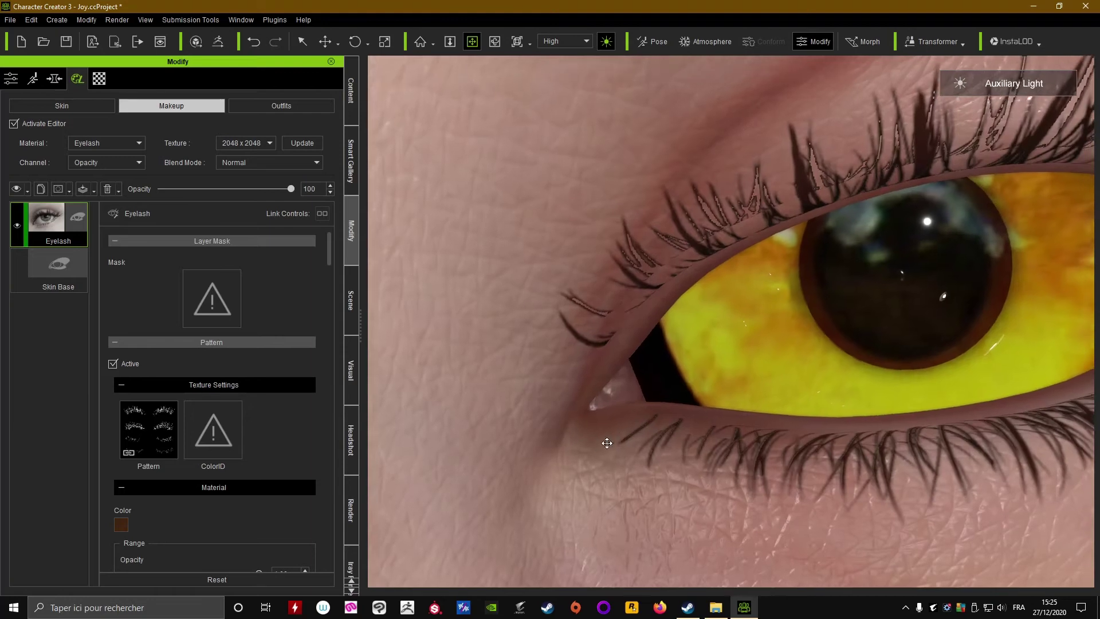
scroll(802, 297, "down", 10)
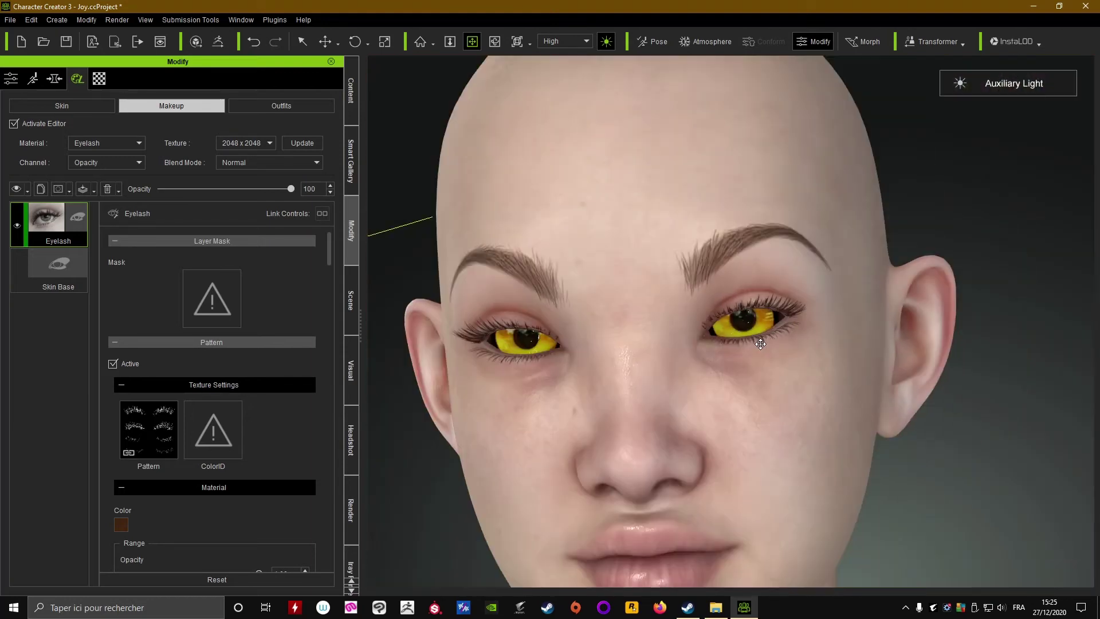
- Examine the character's eyelashes, face and upper body from several angles and distances
right_click_drag(760, 344, 725, 359)
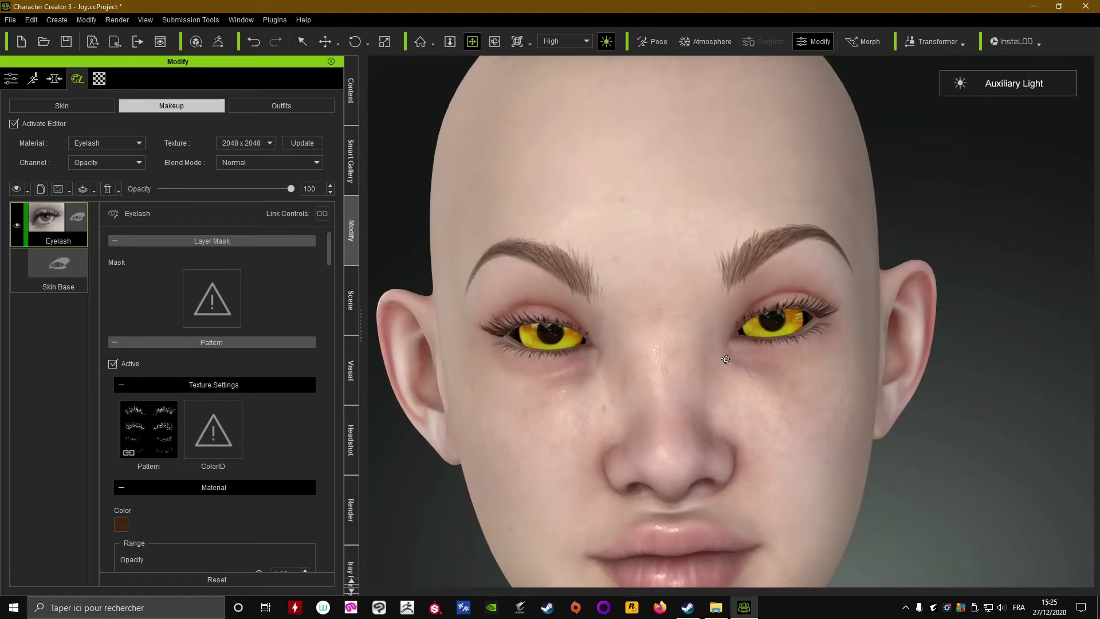
scroll(664, 364, "down", 5)
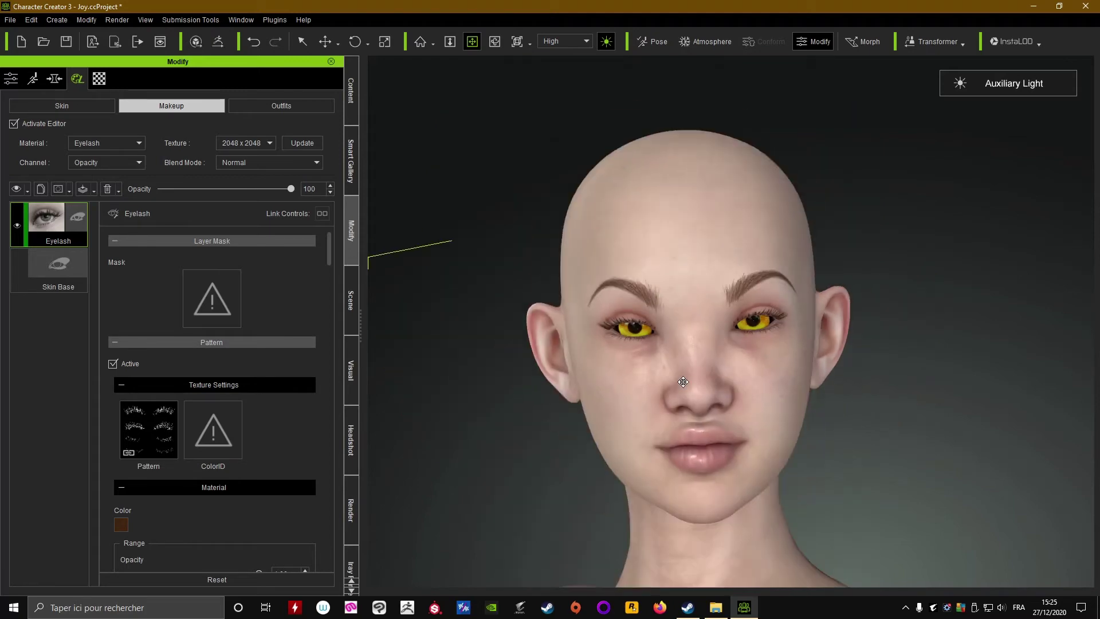
right_click_drag(664, 364, 574, 298)
scroll(574, 298, "up", 5)
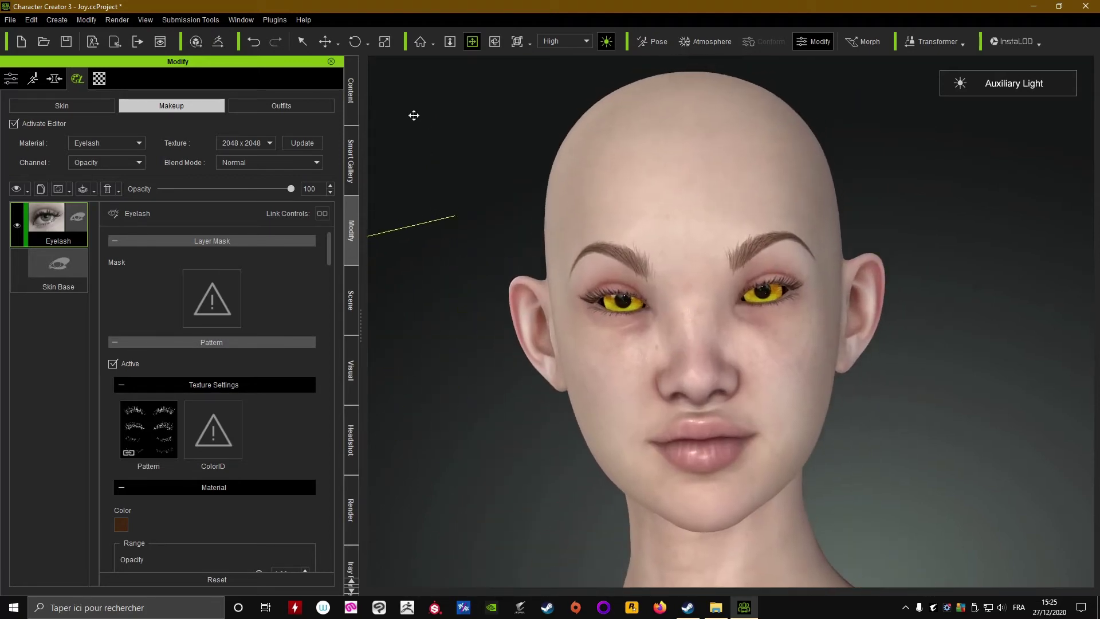
right_click_drag(593, 325, 662, 296)
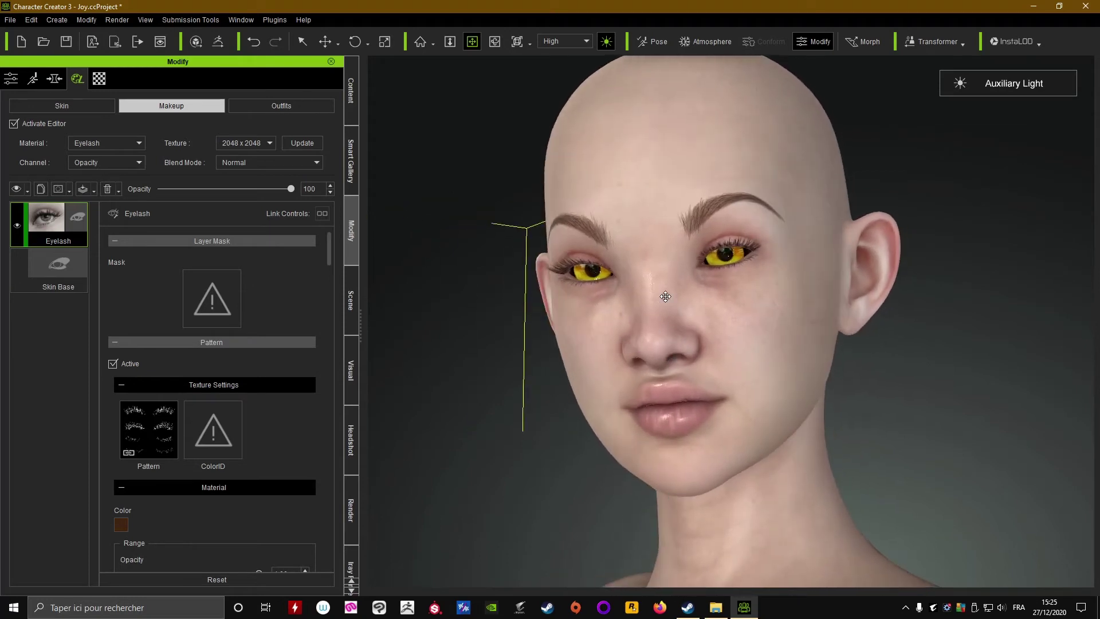
scroll(662, 296, "down", 5)
right_click_drag(707, 381, 630, 453)
middle_click_drag(630, 452, 631, 373)
right_click_drag(631, 374, 800, 382)
middle_click_drag(795, 380, 728, 475)
scroll(729, 346, "down", 3)
right_click_drag(728, 476, 702, 347)
middle_click_drag(702, 346, 733, 458)
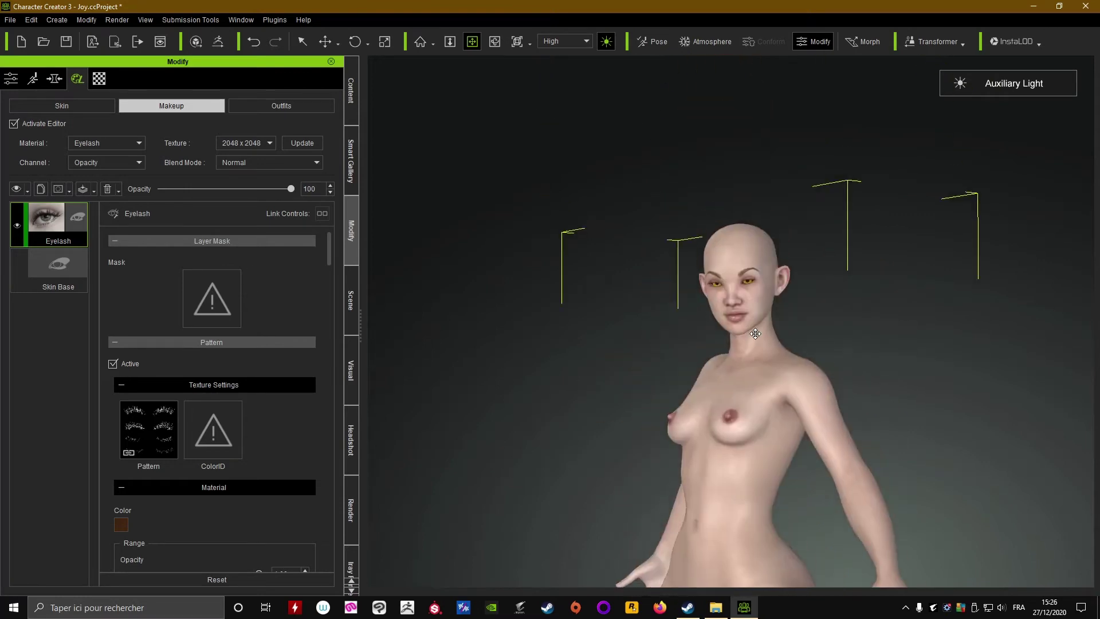
scroll(810, 292, "up", 5)
middle_click_drag(809, 292, 816, 315)
- Browse the Lip Makeup presets and the lip shape presets in the Shape folder
left_click(351, 91)
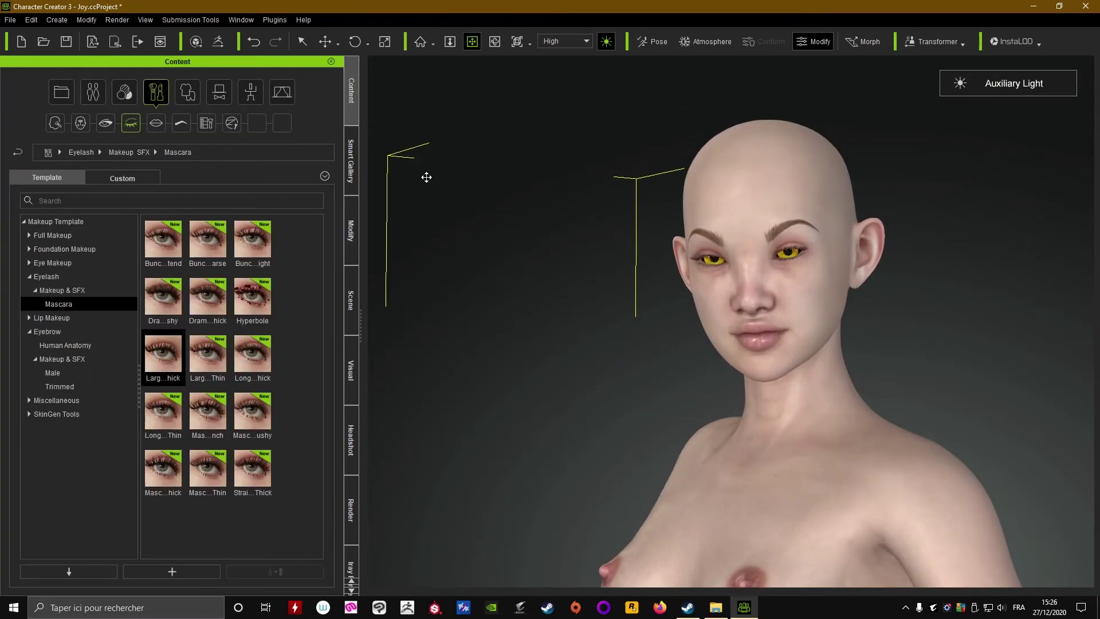
left_click(159, 125)
middle_click_drag(803, 397, 774, 400)
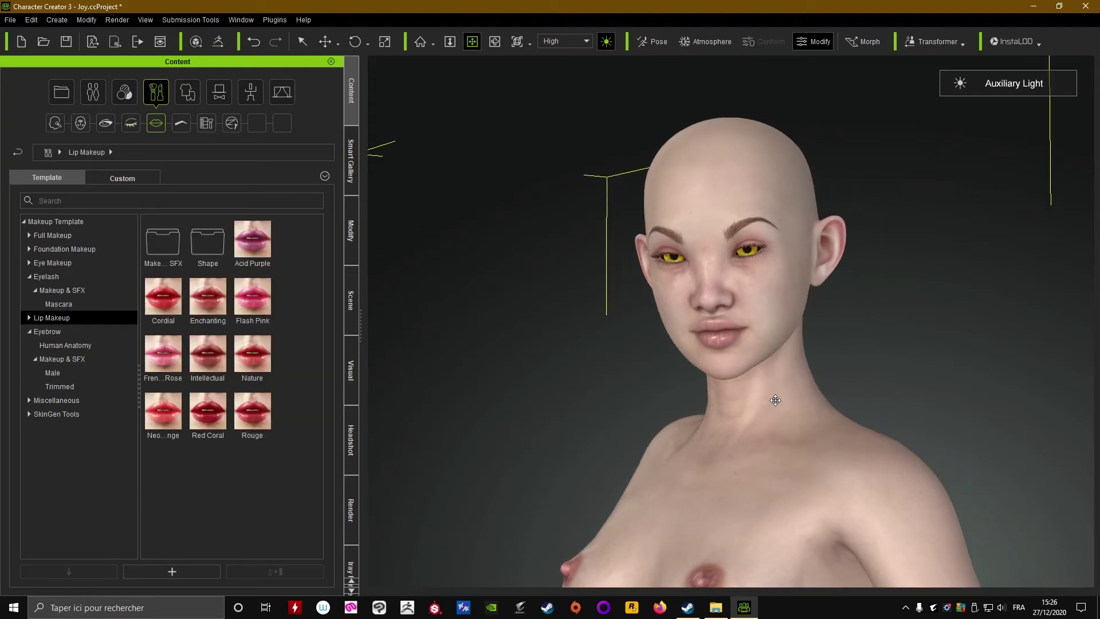
scroll(775, 400, "up", 5)
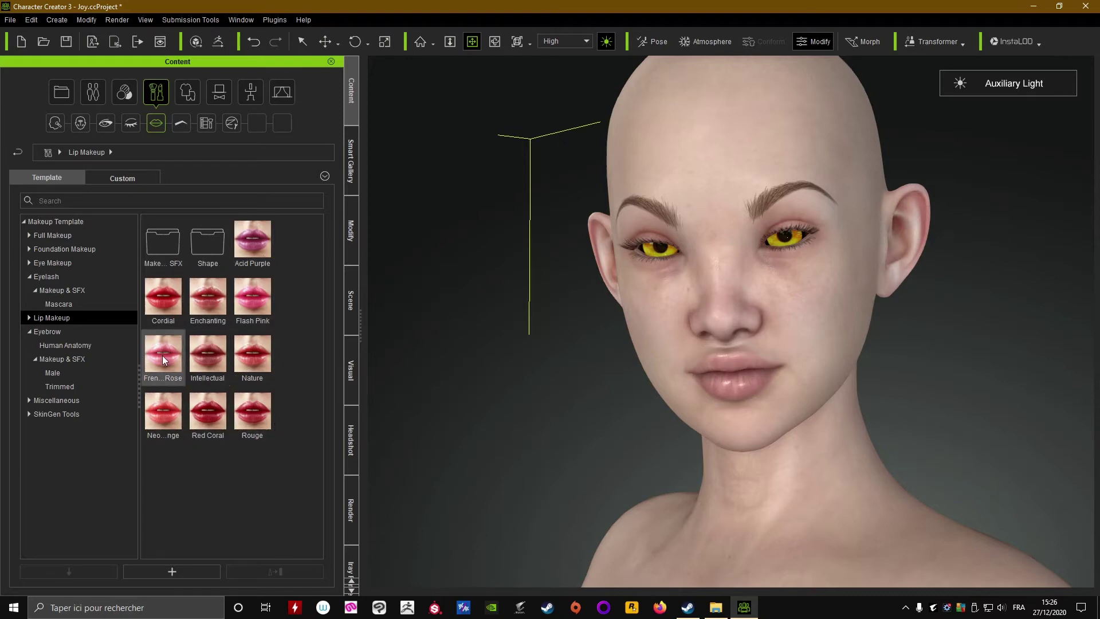
mouse_move(163, 357)
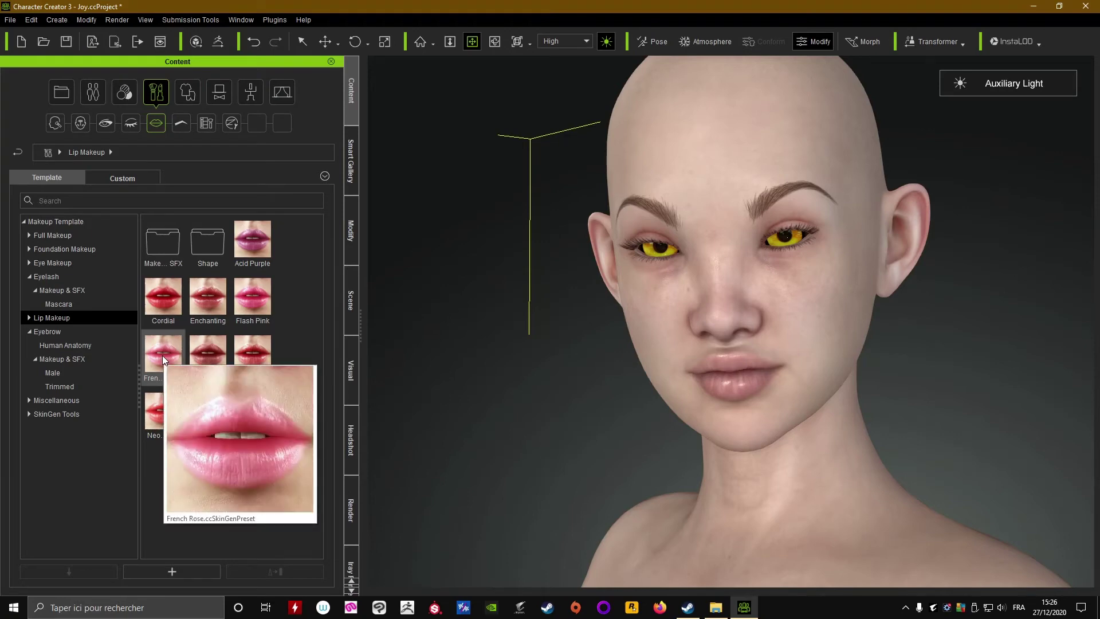
mouse_move(247, 358)
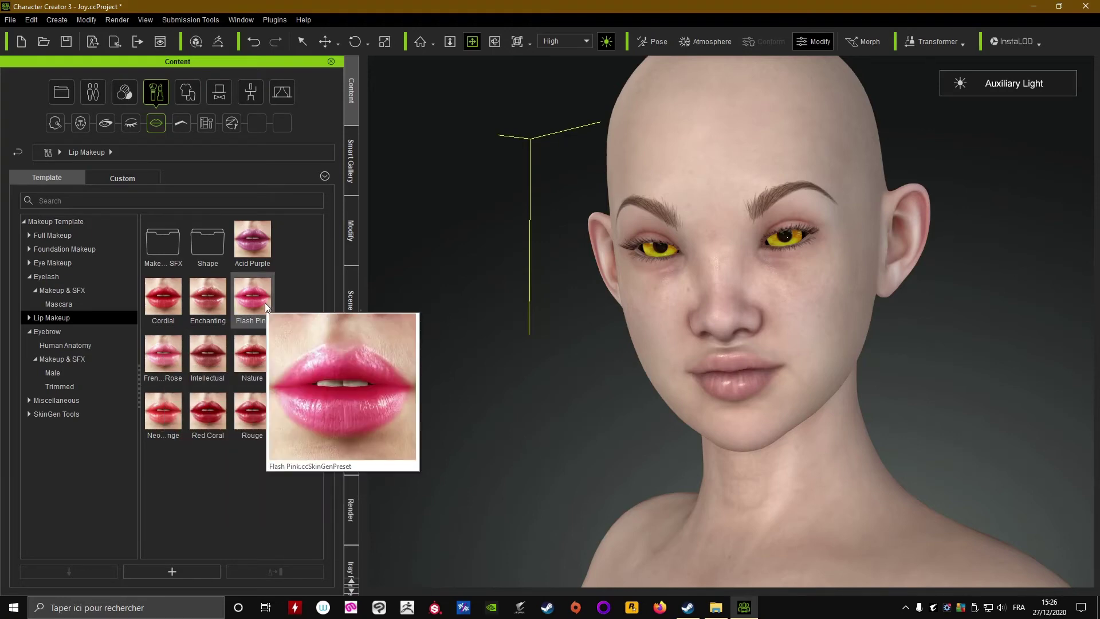
double_click(208, 256)
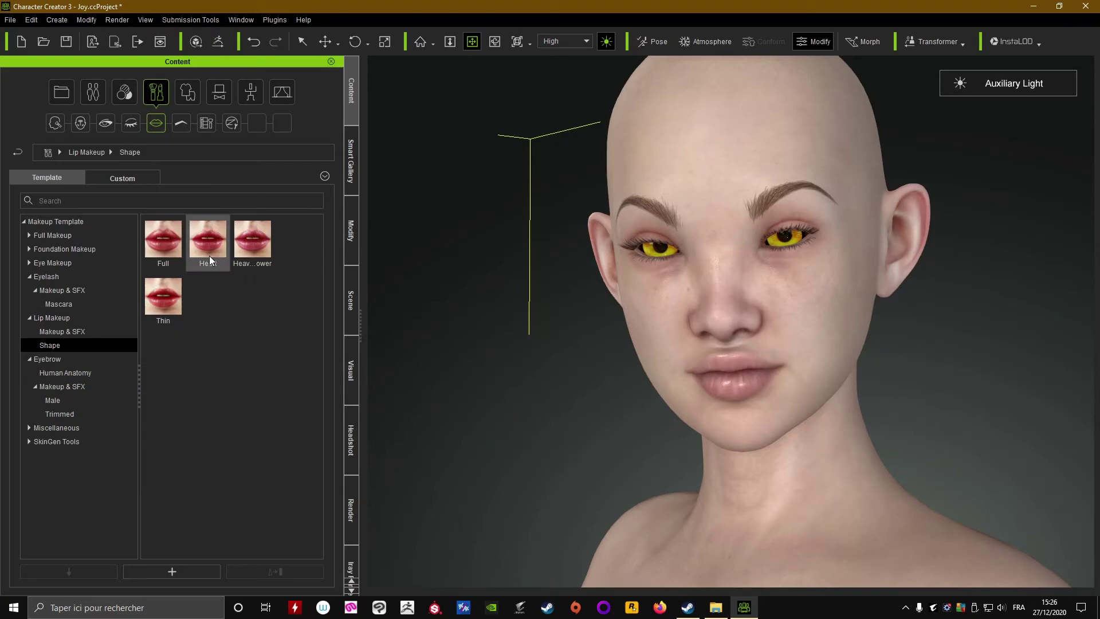
mouse_move(173, 293)
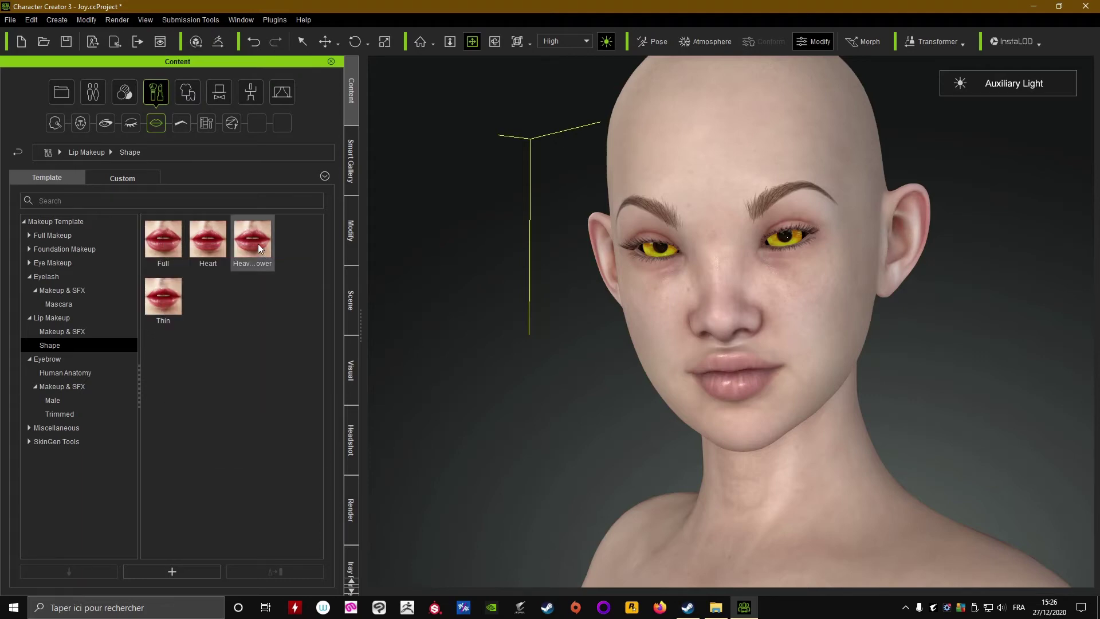
mouse_move(257, 243)
left_click(17, 152)
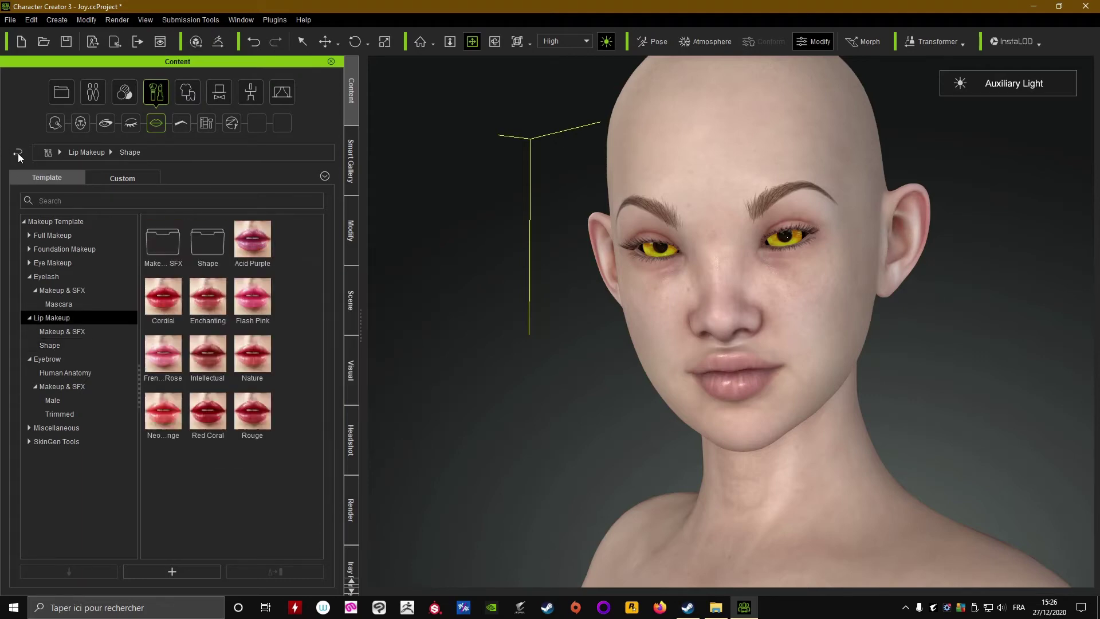
- Apply the Soften preset from the Lip Makeup Makeup & SFX folder to the character's lips
double_click(167, 236)
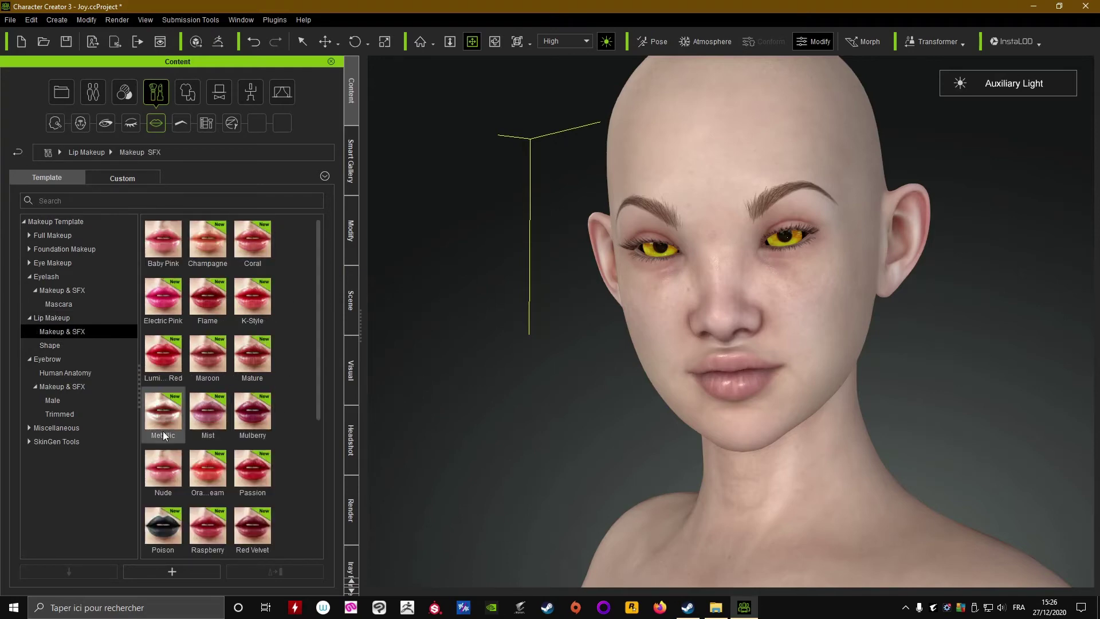
scroll(184, 429, "down", 4)
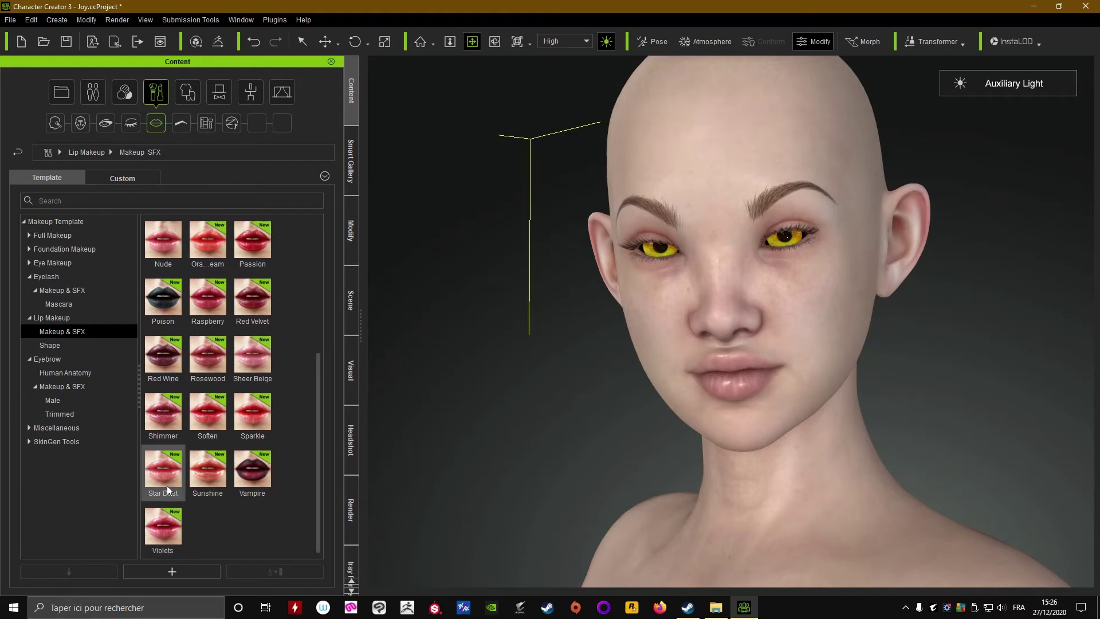
mouse_move(165, 482)
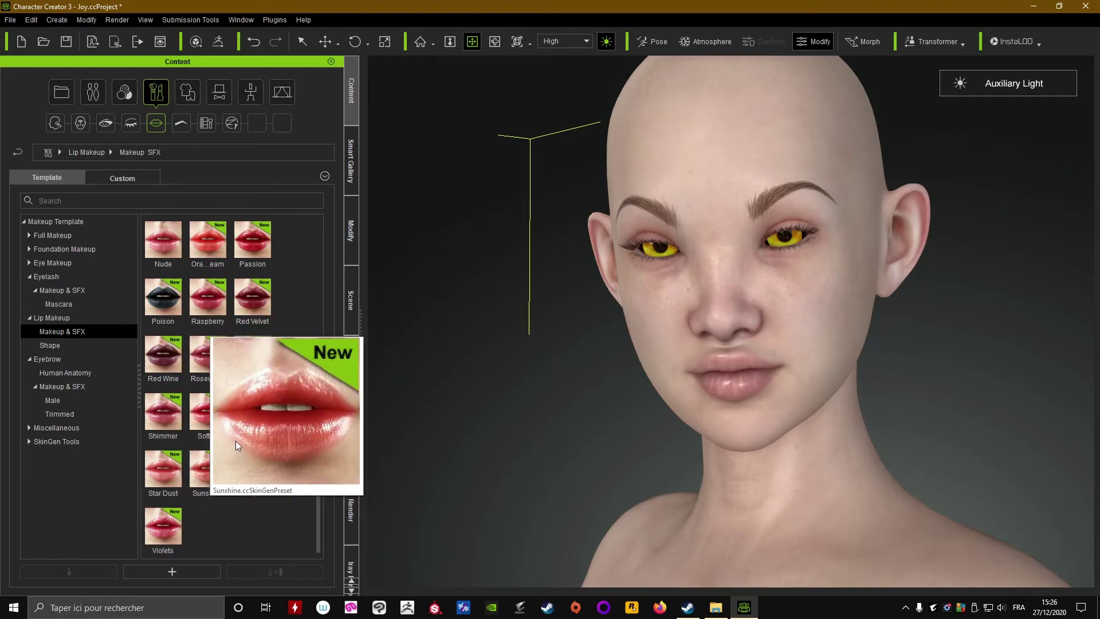
mouse_move(223, 425)
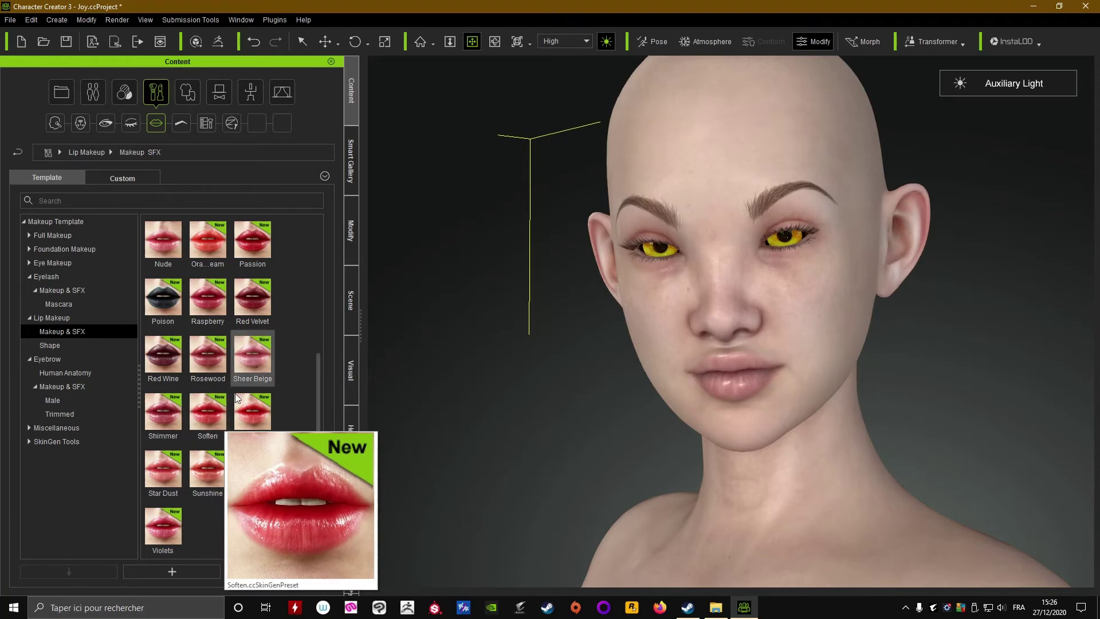
double_click(208, 417)
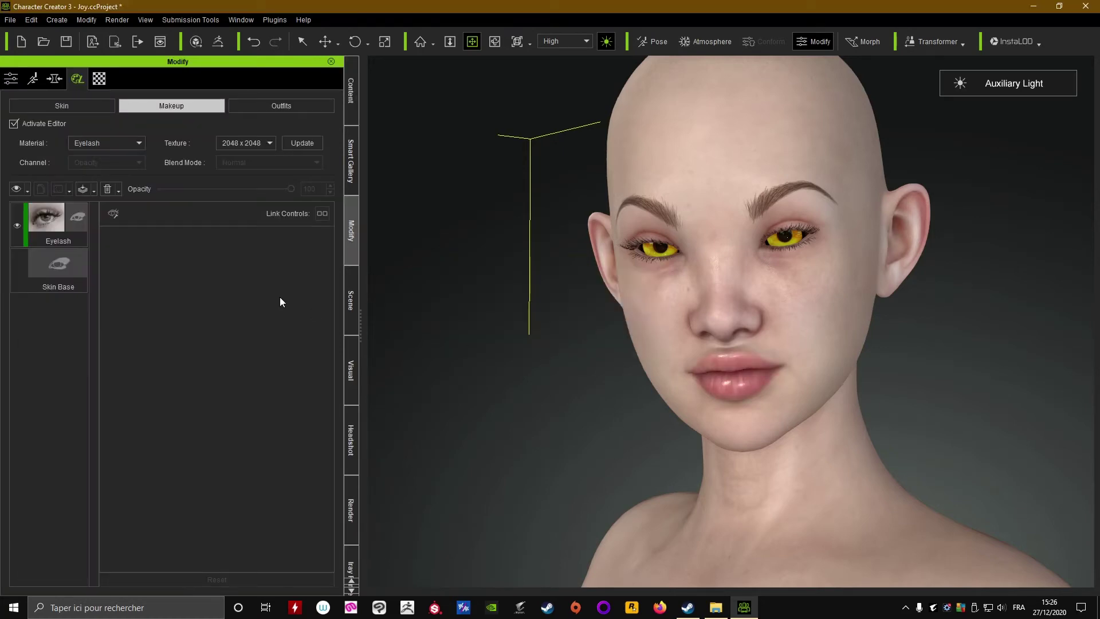
- Switch the makeup editor's material to Head and toggle the Eyebrow layer's visibility
left_click(138, 144)
left_click(87, 156)
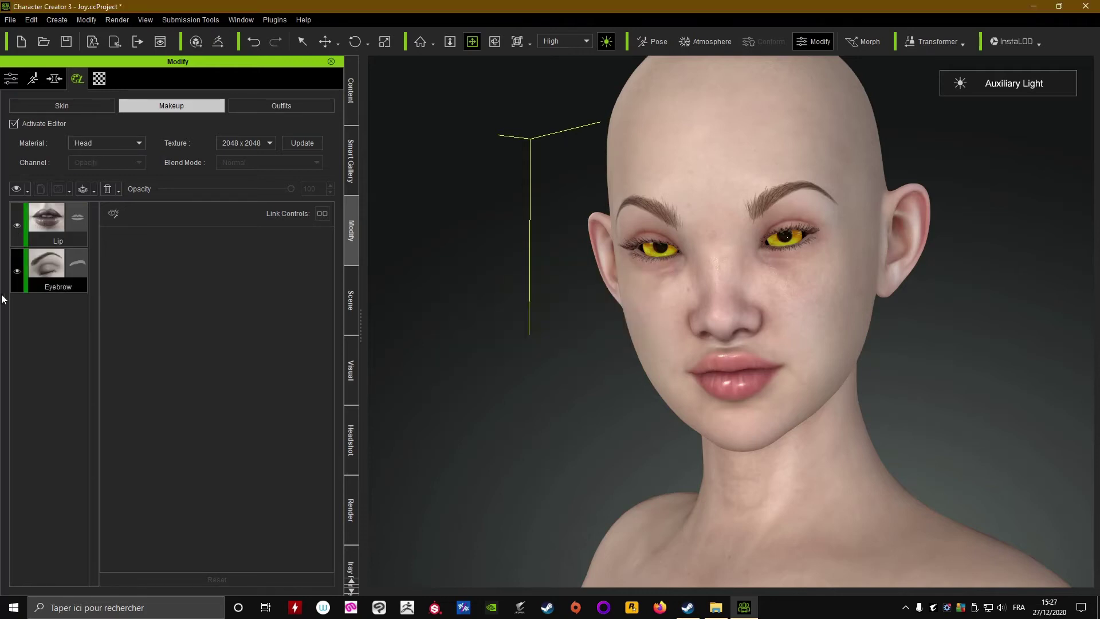
left_click(16, 273)
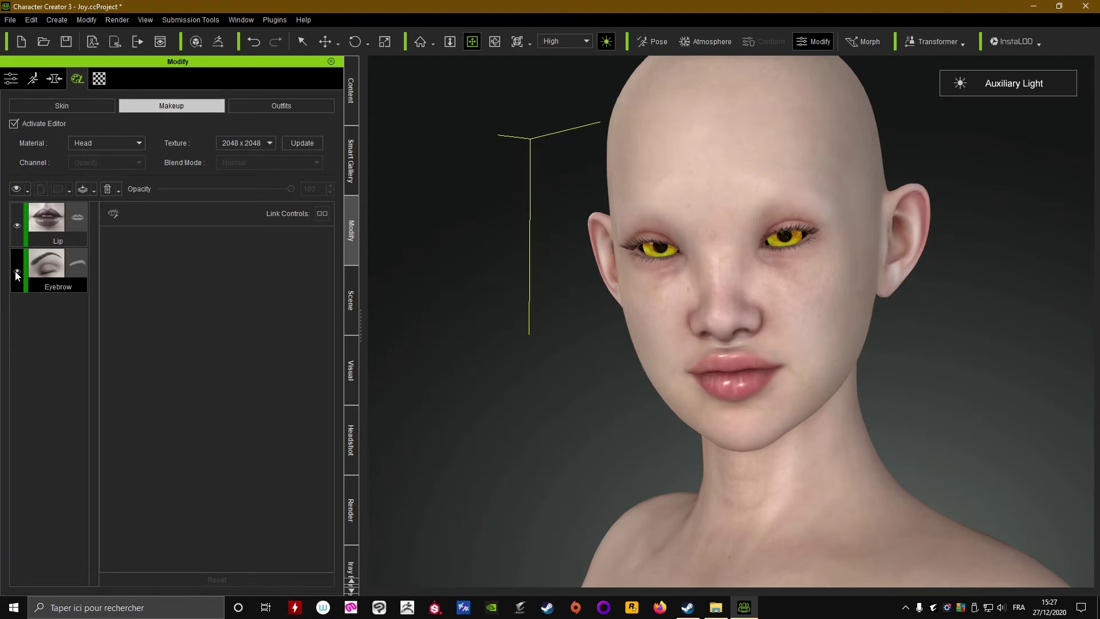
- Compare the lips up close with the Lip layer hidden and shown, leaving the layer visible
left_click(17, 227)
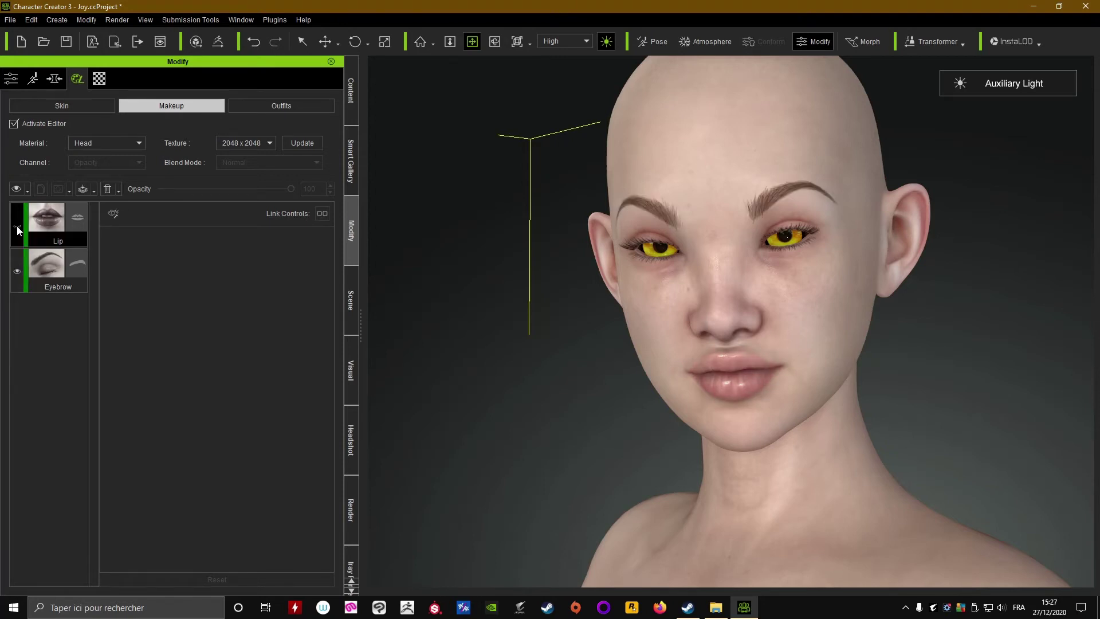
left_click(18, 226)
left_click(17, 228)
scroll(756, 395, "up", 3)
middle_click_drag(756, 395, 698, 334)
scroll(698, 356, "up", 3)
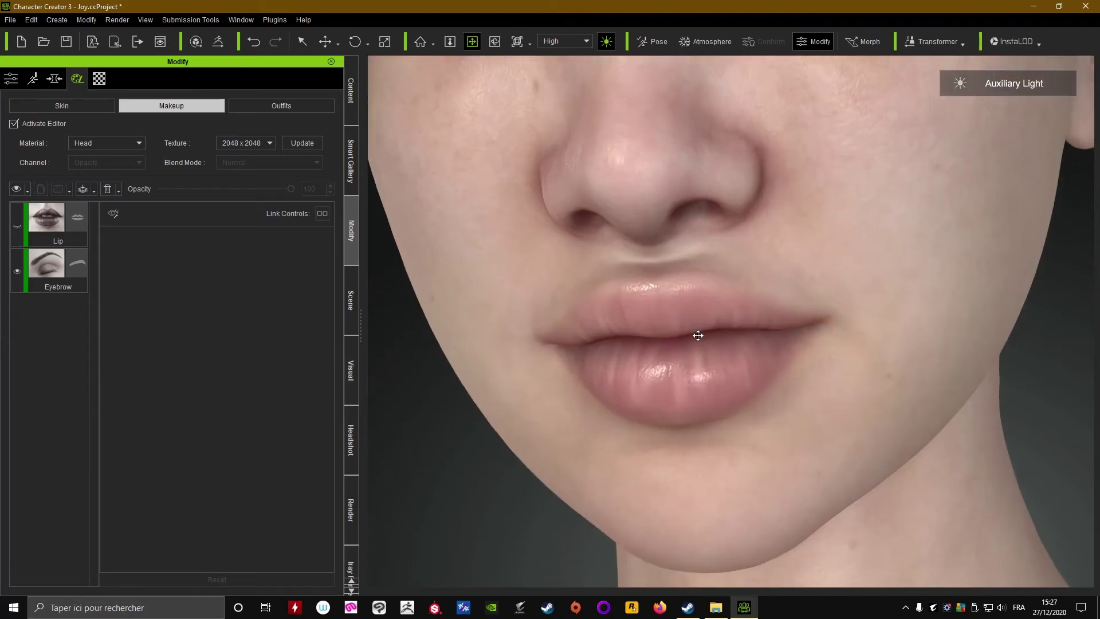
right_click_drag(680, 342, 650, 369)
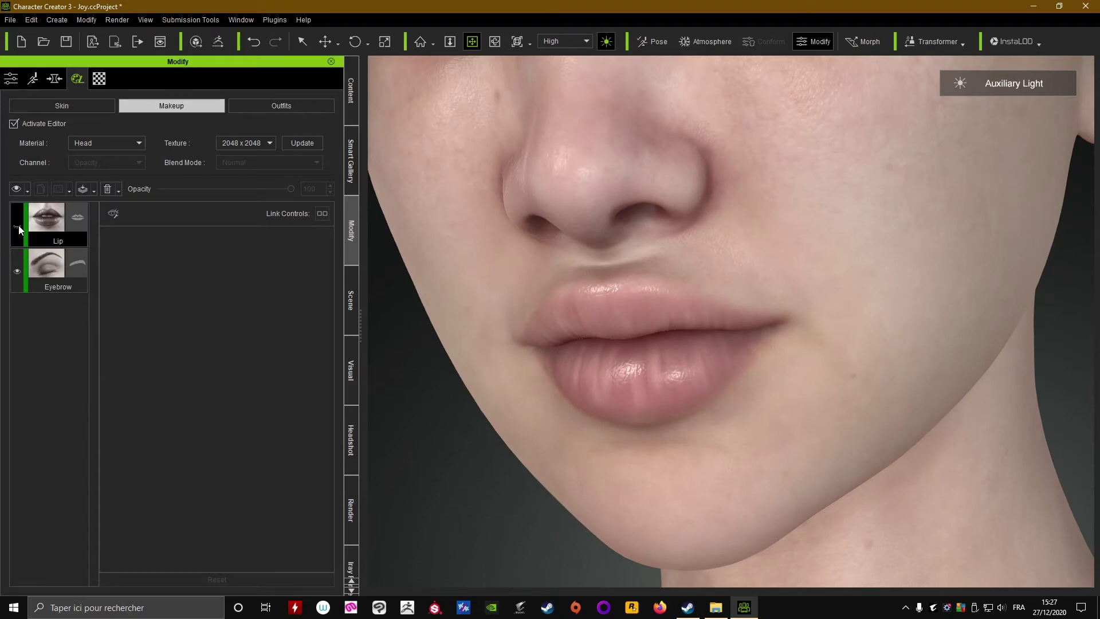
left_click(17, 226)
scroll(618, 325, "down", 5)
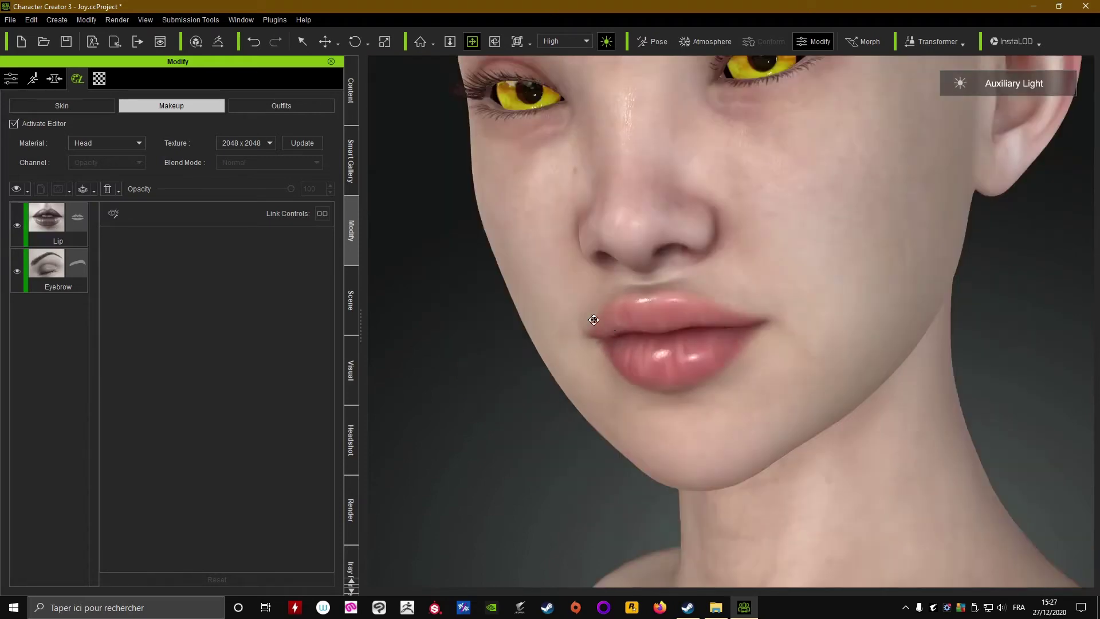
- Select the Lip layer, try its opacity at 100 and return it to 50
left_click(46, 226)
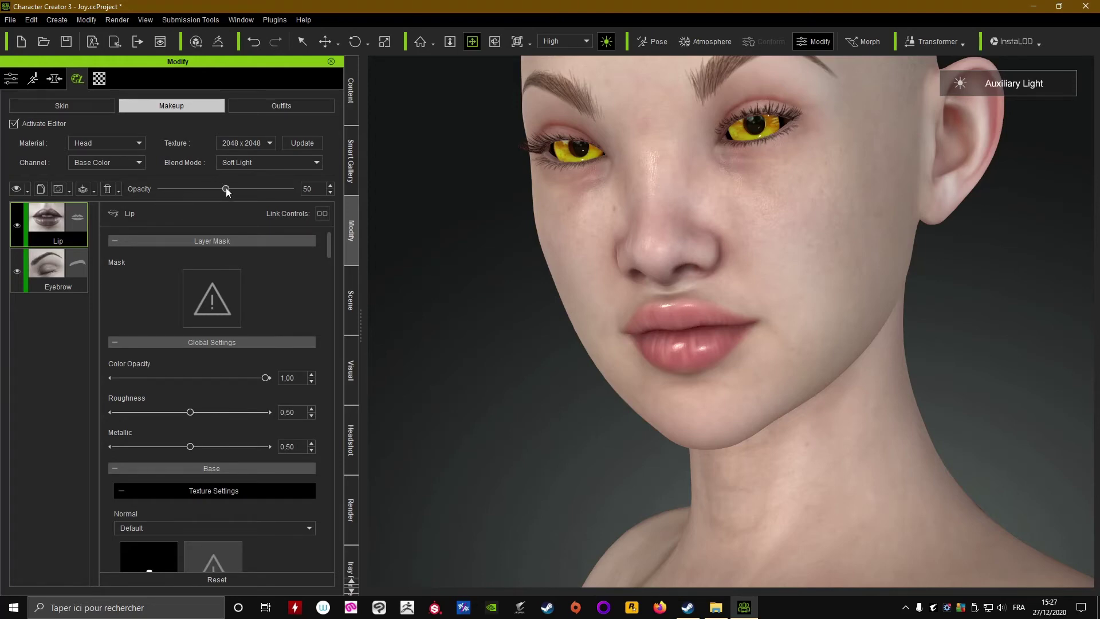
left_click_drag(226, 191, 333, 207)
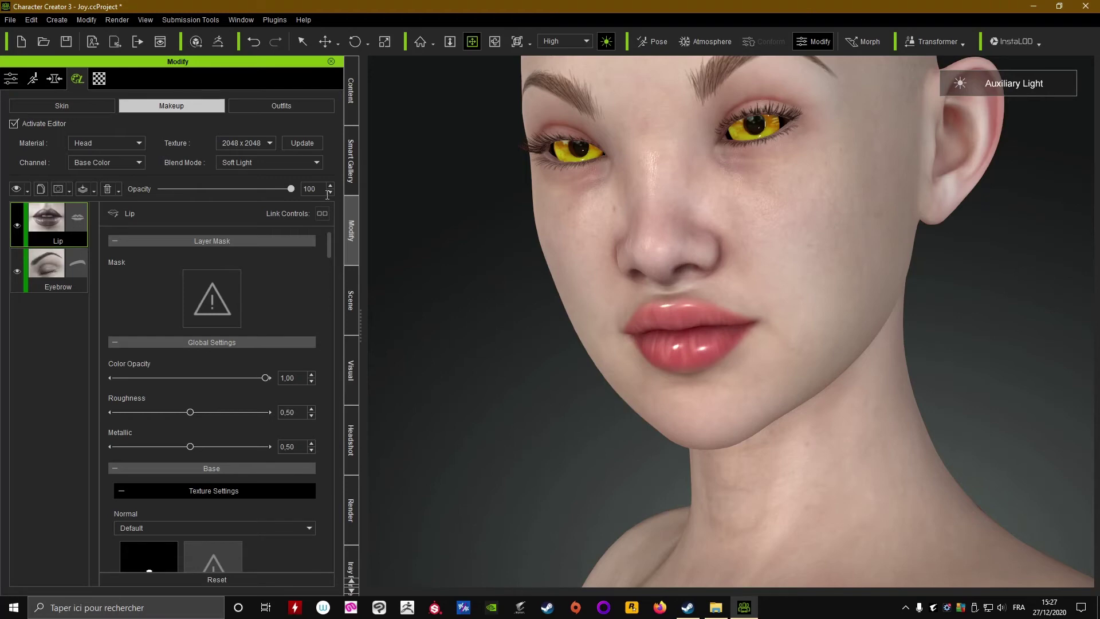
double_click(311, 193)
type("50")
key("Return")
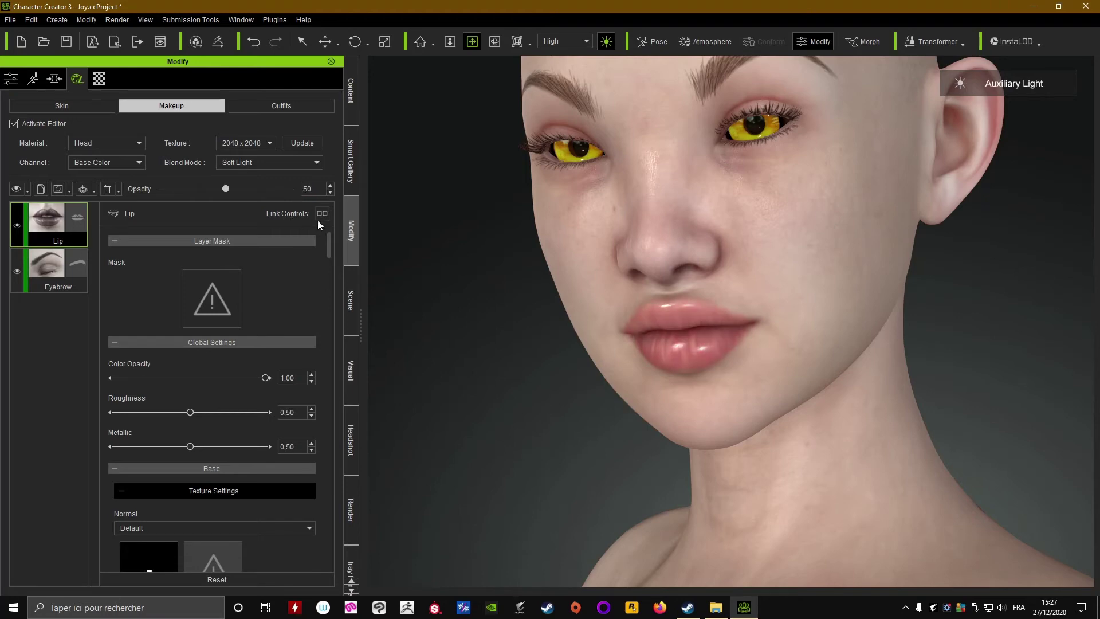
- Try the Lip layer's global Roughness at 0,18 and at 1,00, checking the lips from different angles
left_click_drag(326, 241, 333, 255)
scroll(334, 255, "down", 1)
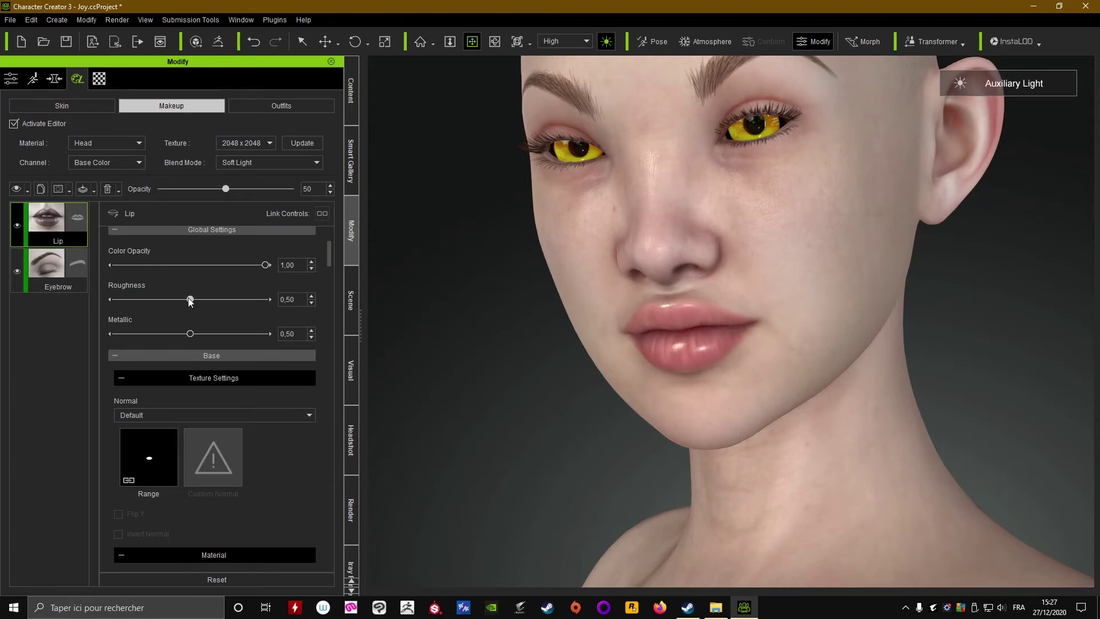
left_click_drag(190, 300, 144, 305)
right_click_drag(605, 330, 602, 357)
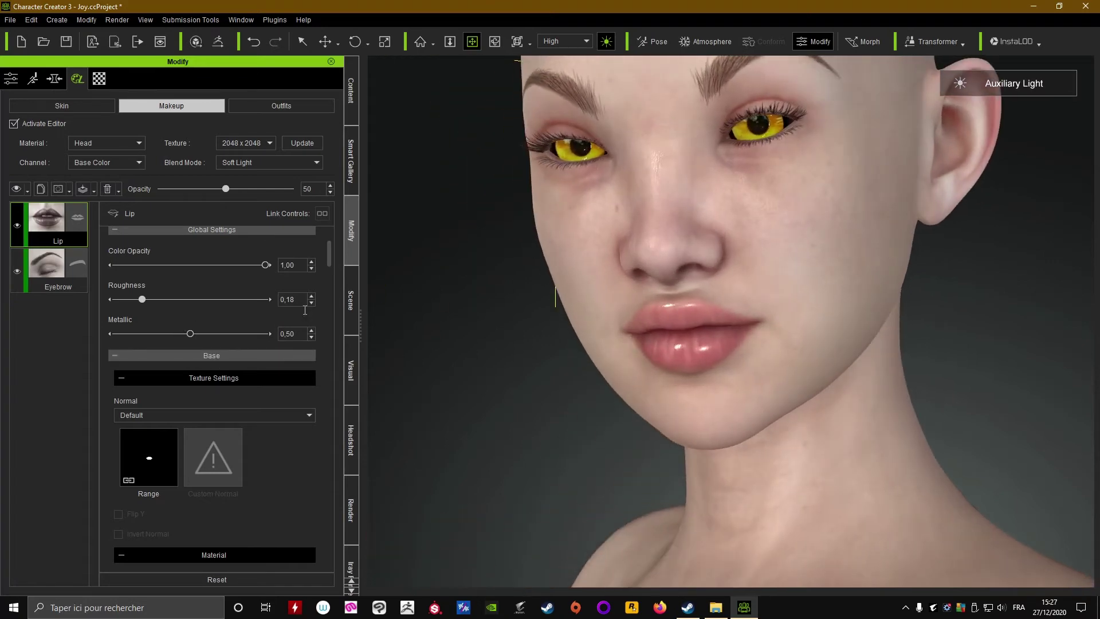
double_click(290, 299)
left_click_drag(138, 302, 314, 304)
right_click_drag(429, 306, 607, 363)
- Set the Lip layer's global Roughness back to 0,5
left_click_drag(296, 302, 274, 306)
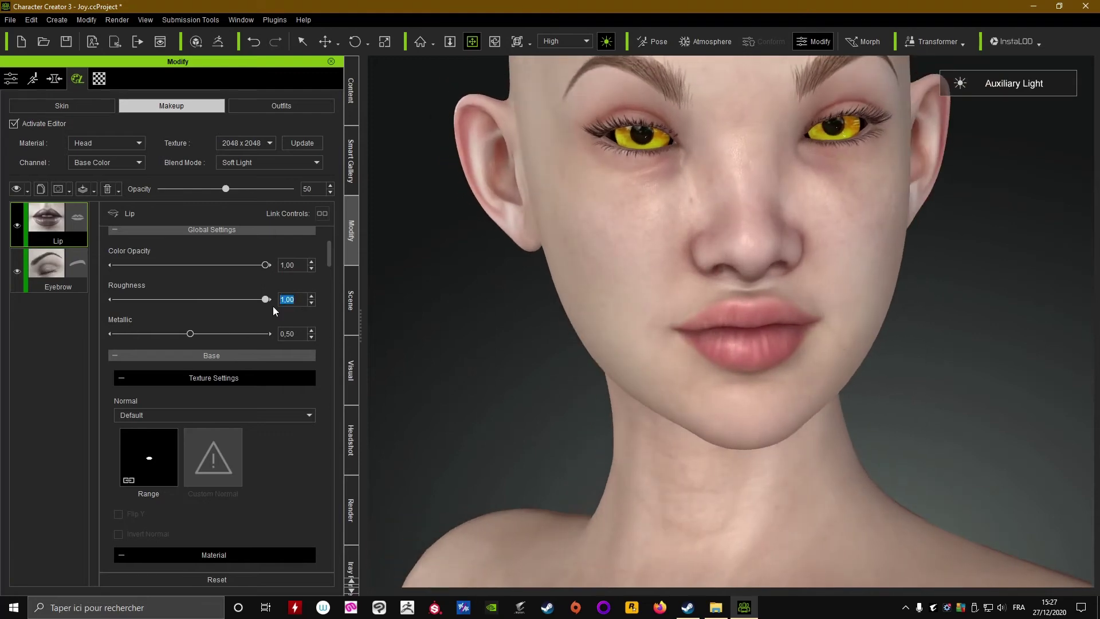
type("0,5")
key("Return")
double_click(288, 299)
type("0,5")
key("Return")
- Set the Lip layer's base material color to pure blue (#0000ff) and check the lips up close
left_click_drag(328, 257, 325, 274)
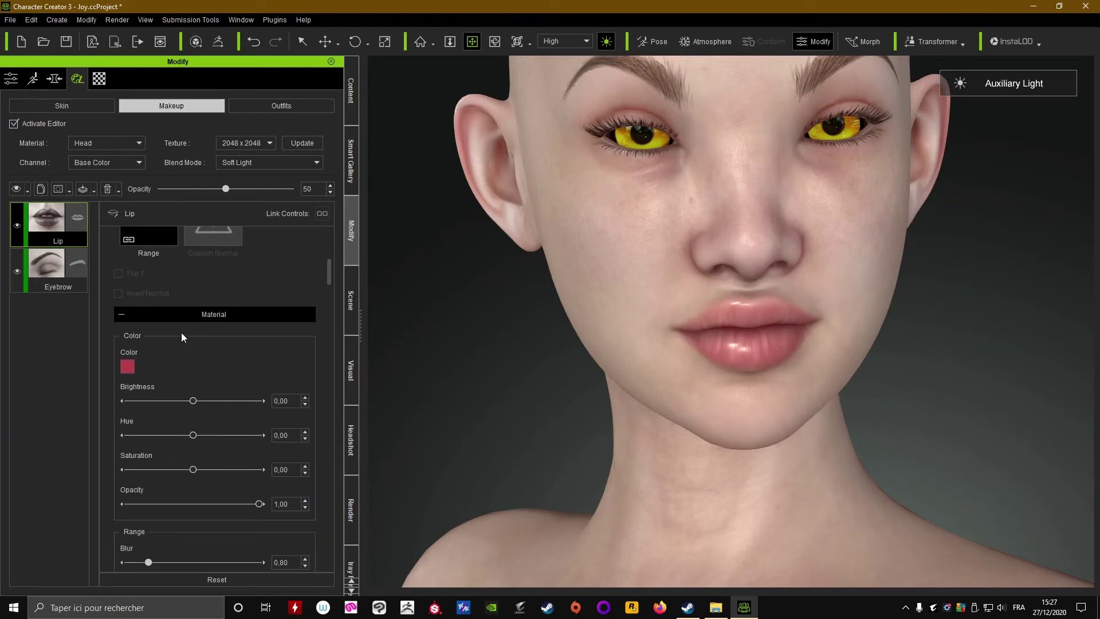
scroll(556, 354, "up", 5)
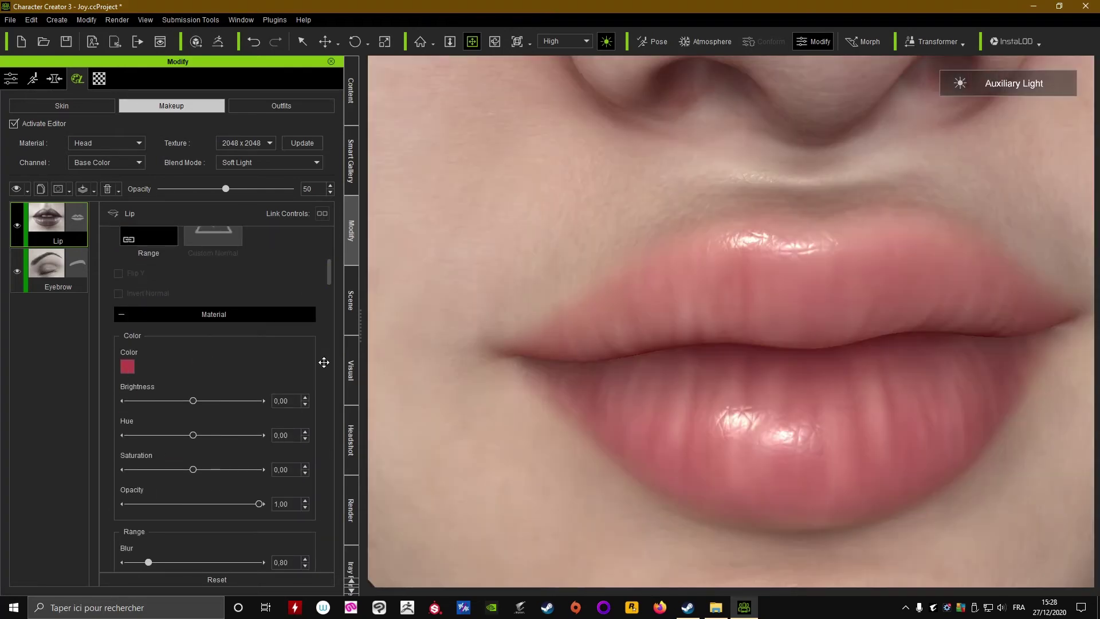
left_click(123, 367)
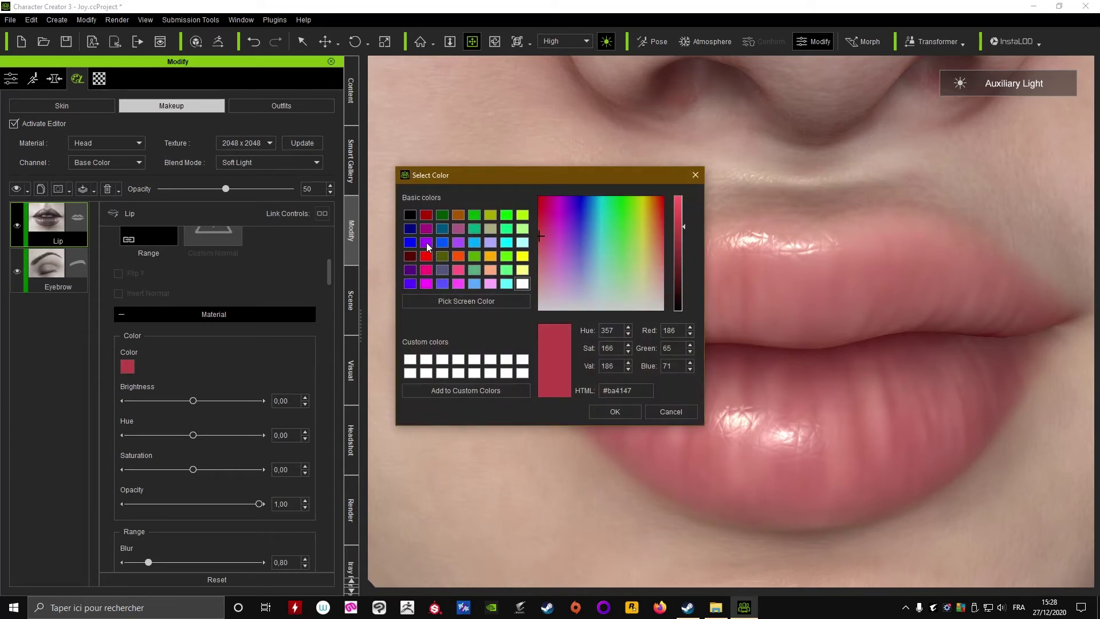
left_click(409, 245)
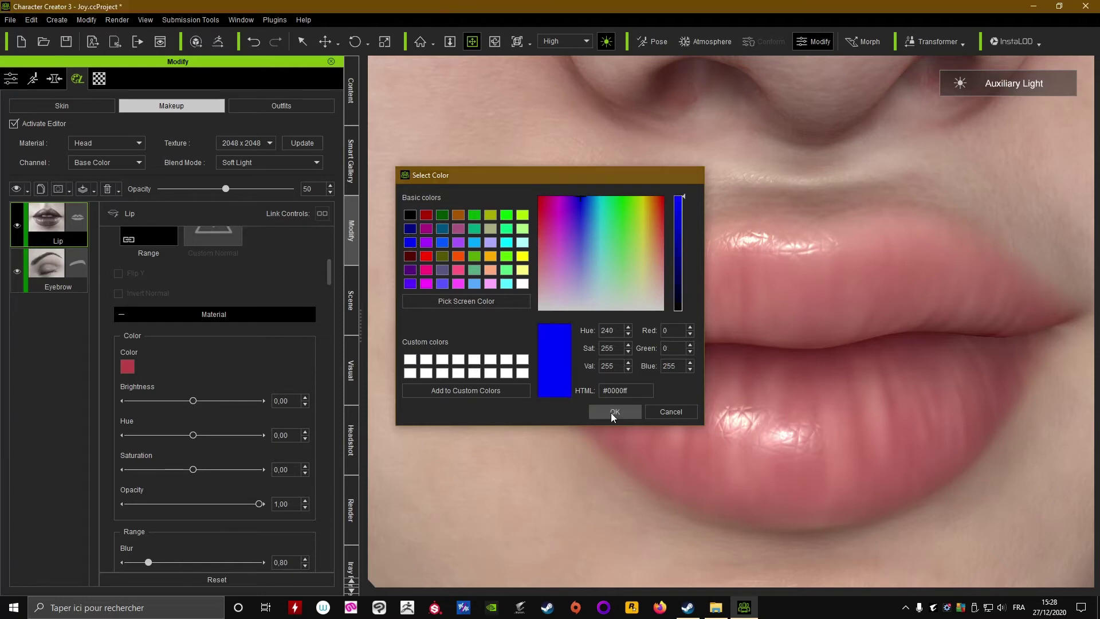
left_click(610, 412)
scroll(692, 410, "down", 5)
scroll(658, 372, "up", 5)
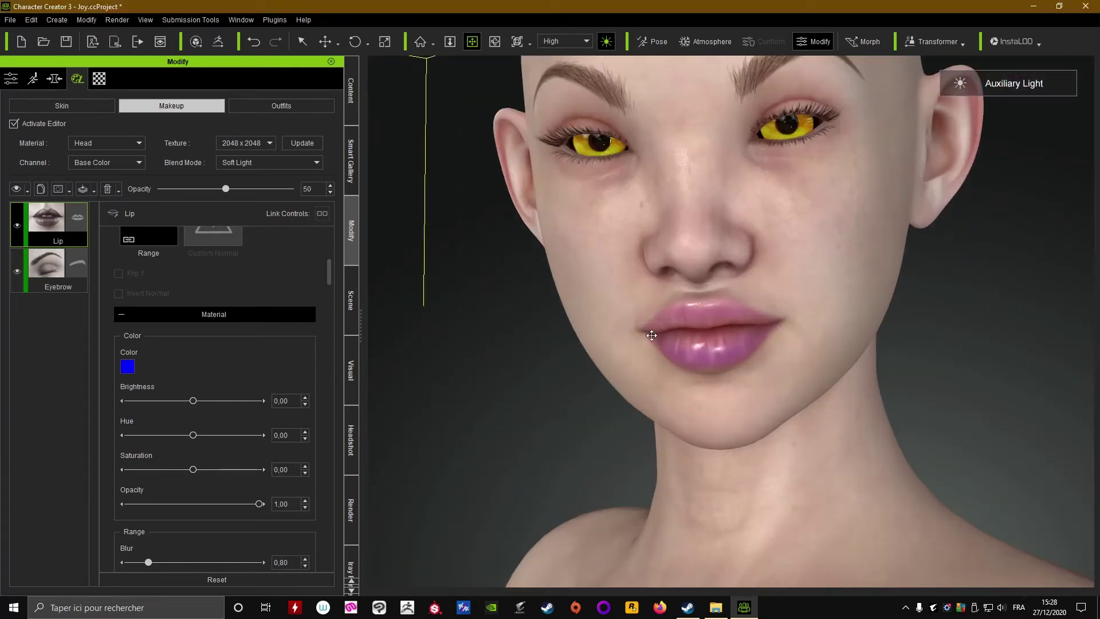
- Try the Lip layer's opacity at 72 and return it to 50
mouse_move(710, 347)
right_mouse_down()
mouse_move(610, 325)
mouse_move(529, 325)
mouse_move(716, 345)
right_mouse_up()
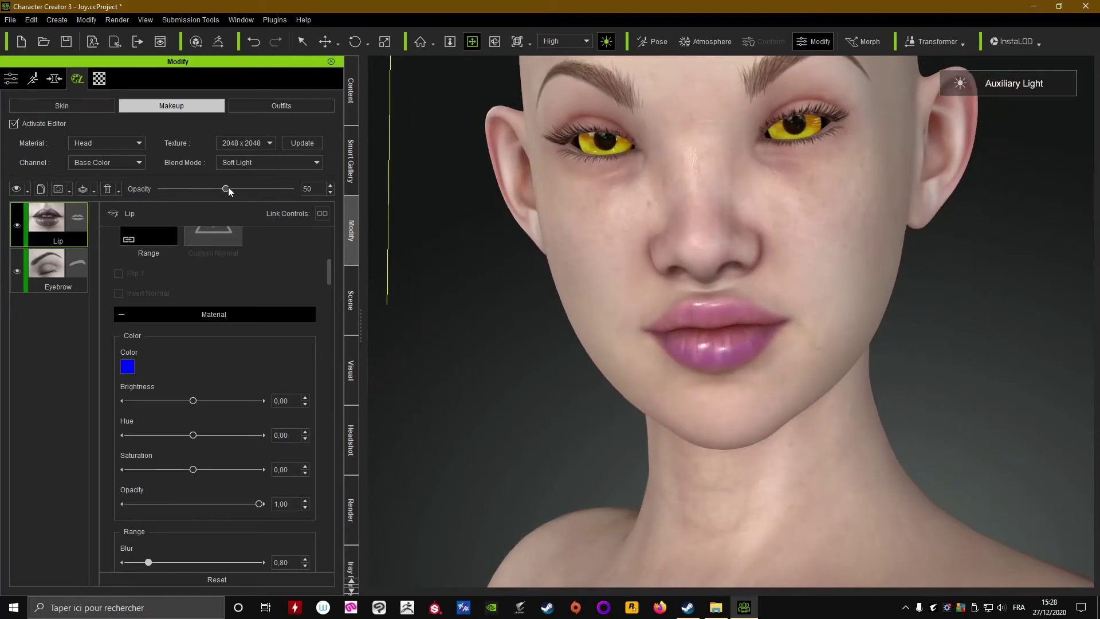
left_click_drag(226, 189, 254, 189)
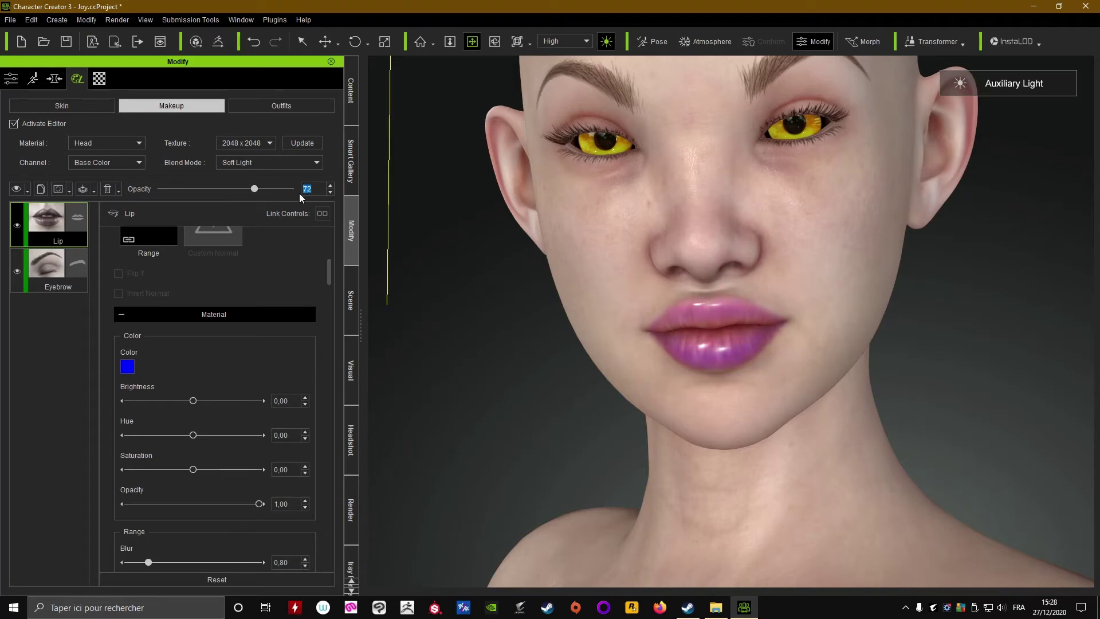
type("50")
key("Return")
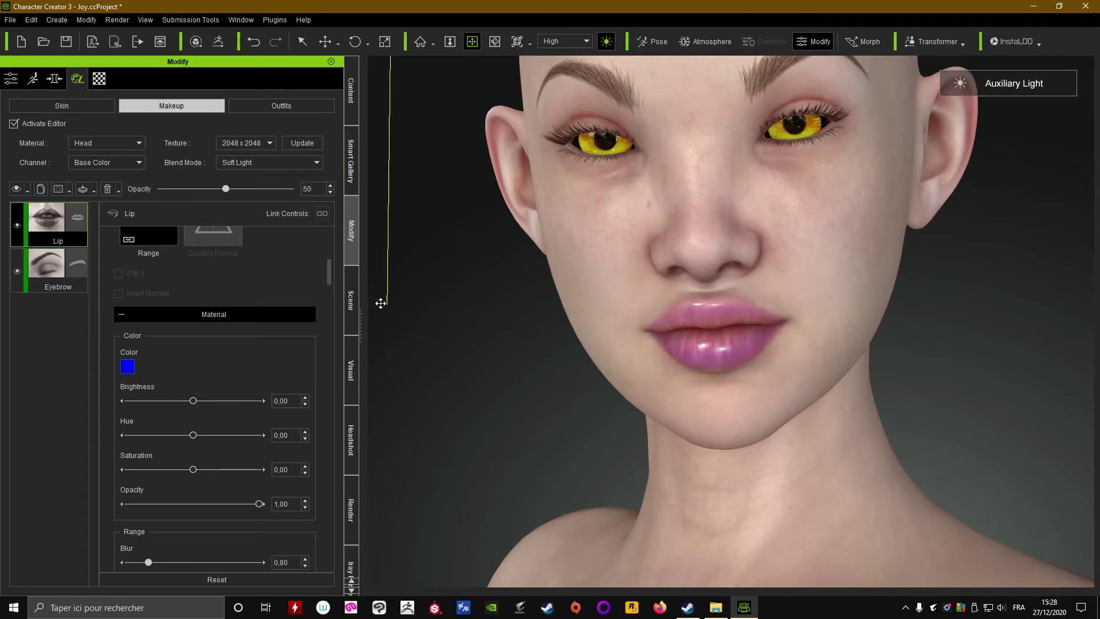
- Try the Lip layer's global Color Opacity and review its base material settings against the lips up close
scroll(328, 280, "down", 3)
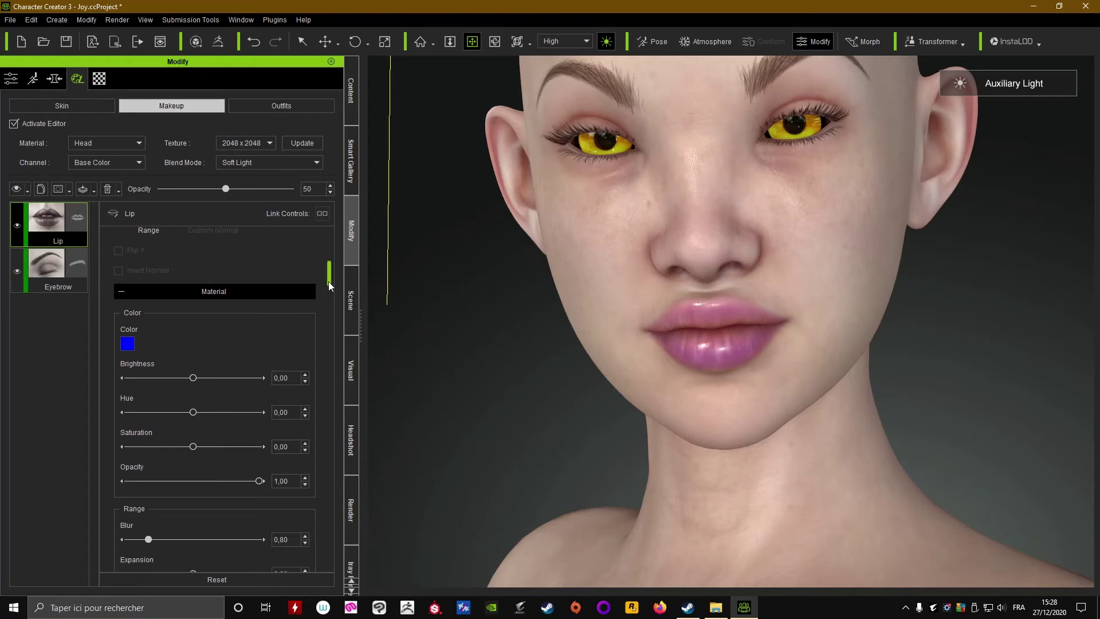
left_click_drag(328, 267, 335, 249)
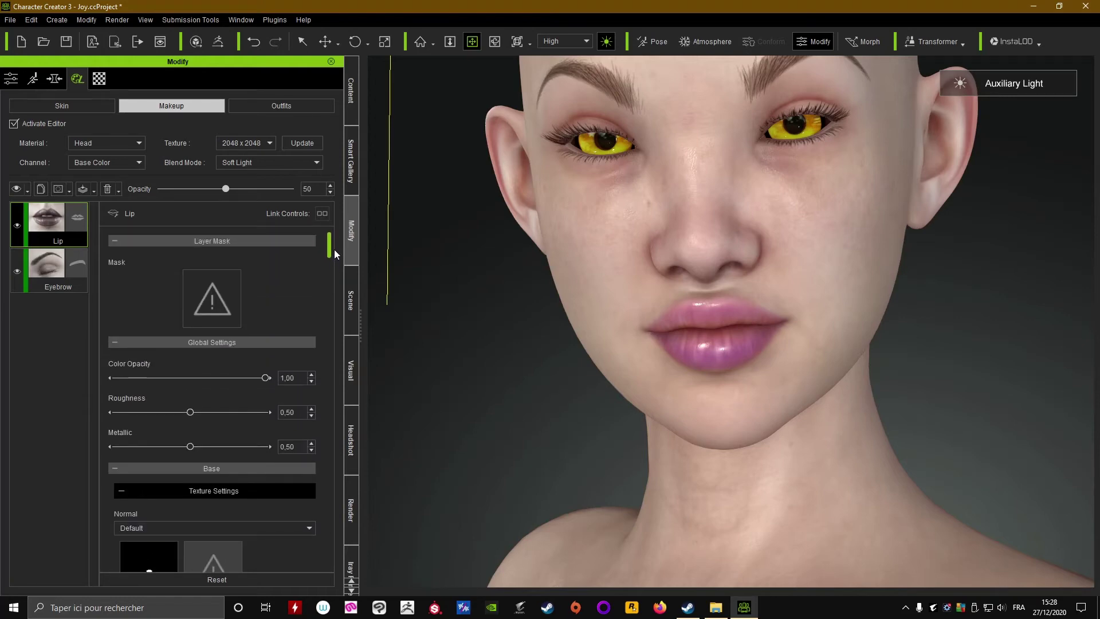
left_click_drag(261, 377, 333, 386)
left_click_drag(330, 248, 324, 281)
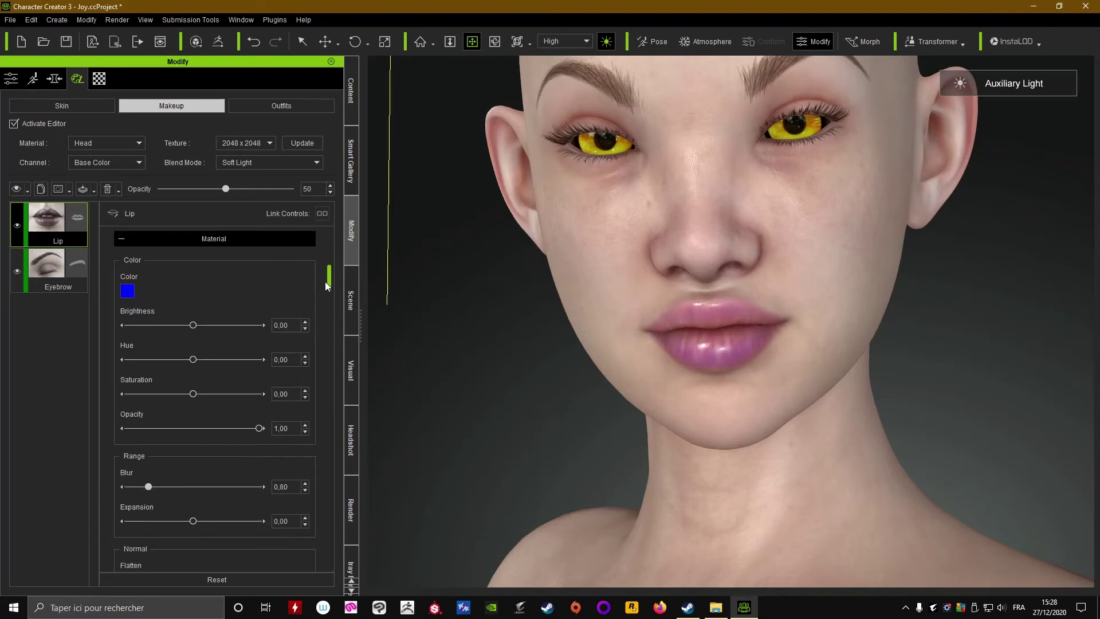
scroll(667, 437, "up", 5)
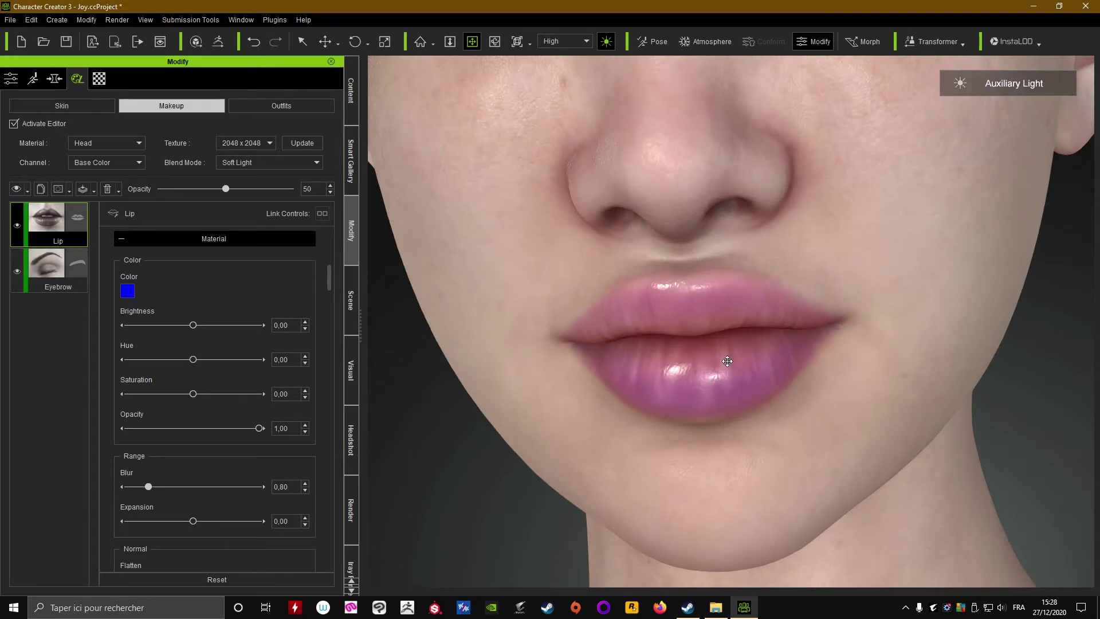
- Set the Lip layer's base material color to pink (#ff557f) and check the lips on the whole face
left_click_drag(328, 281, 361, 271)
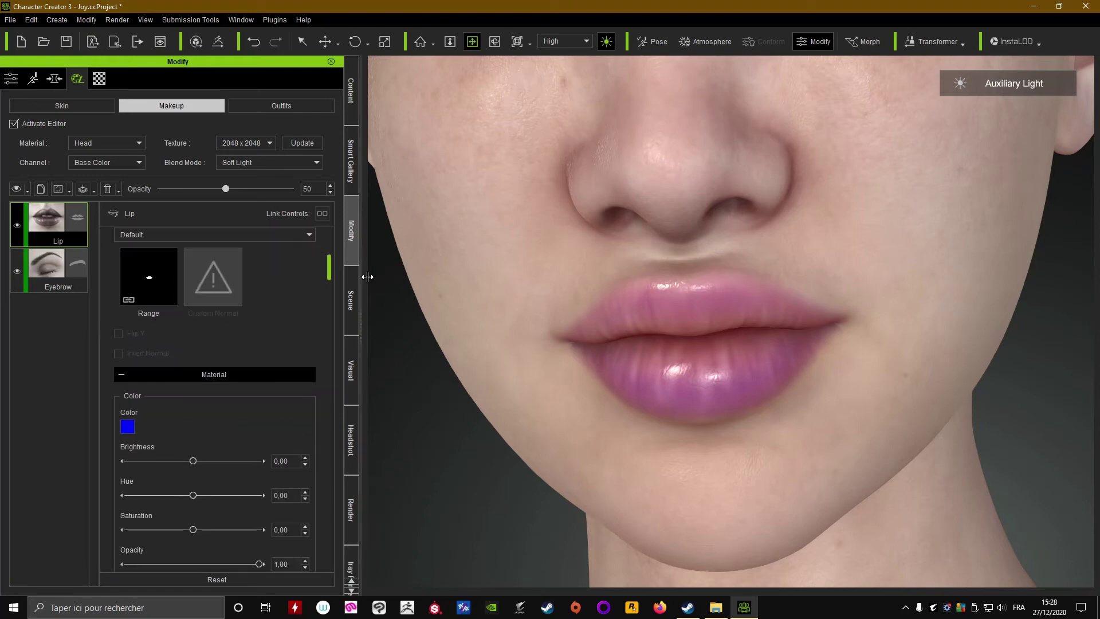
left_click(128, 427)
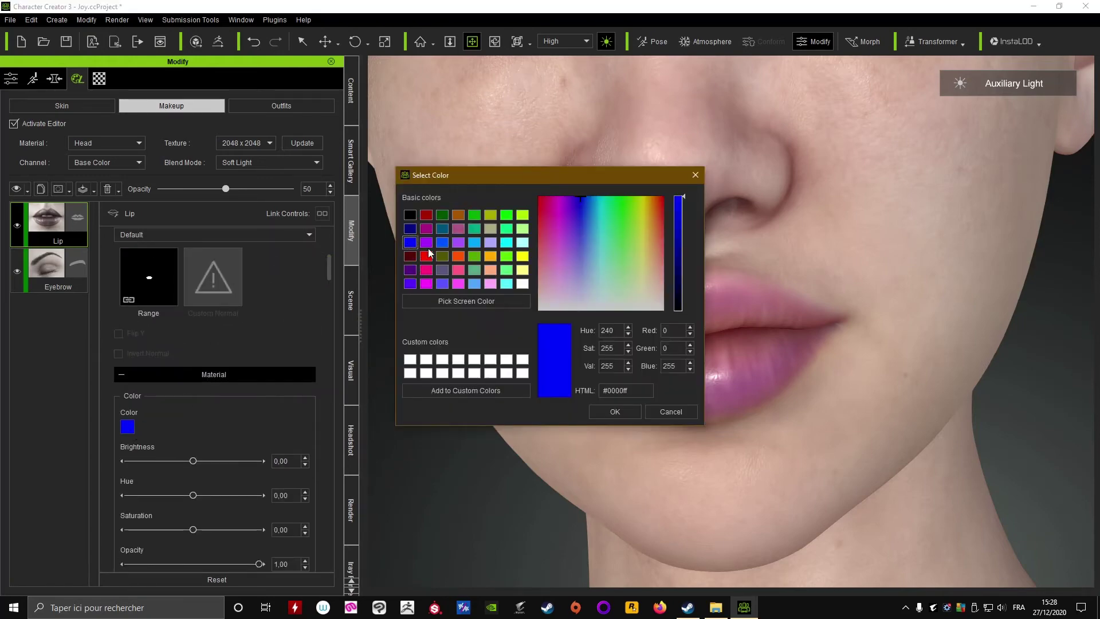
left_click(426, 255)
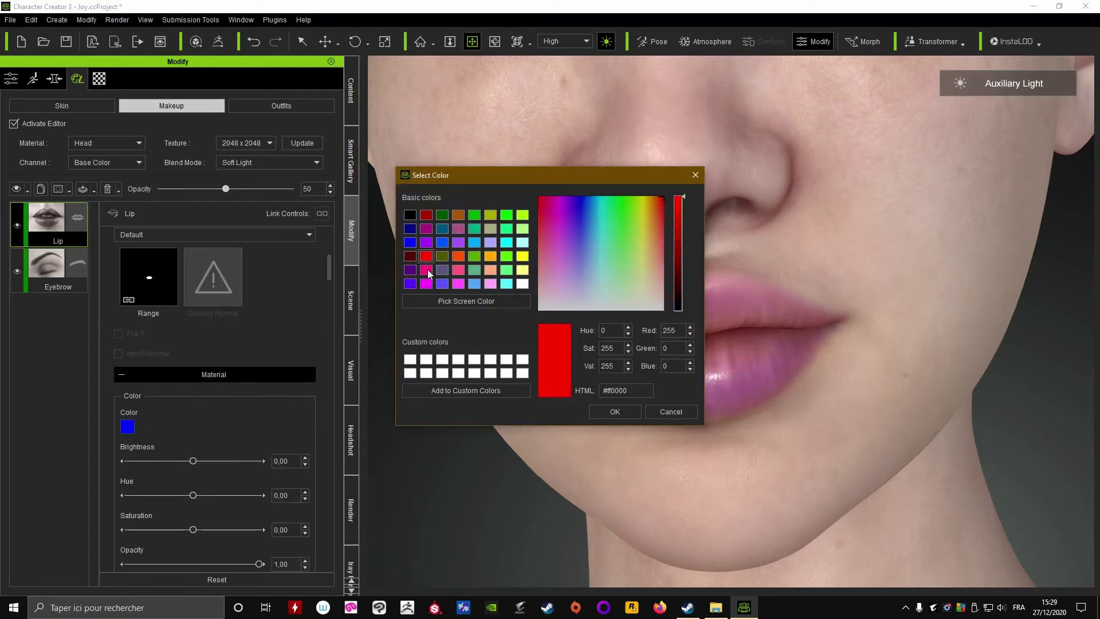
left_click(427, 269)
left_click(459, 271)
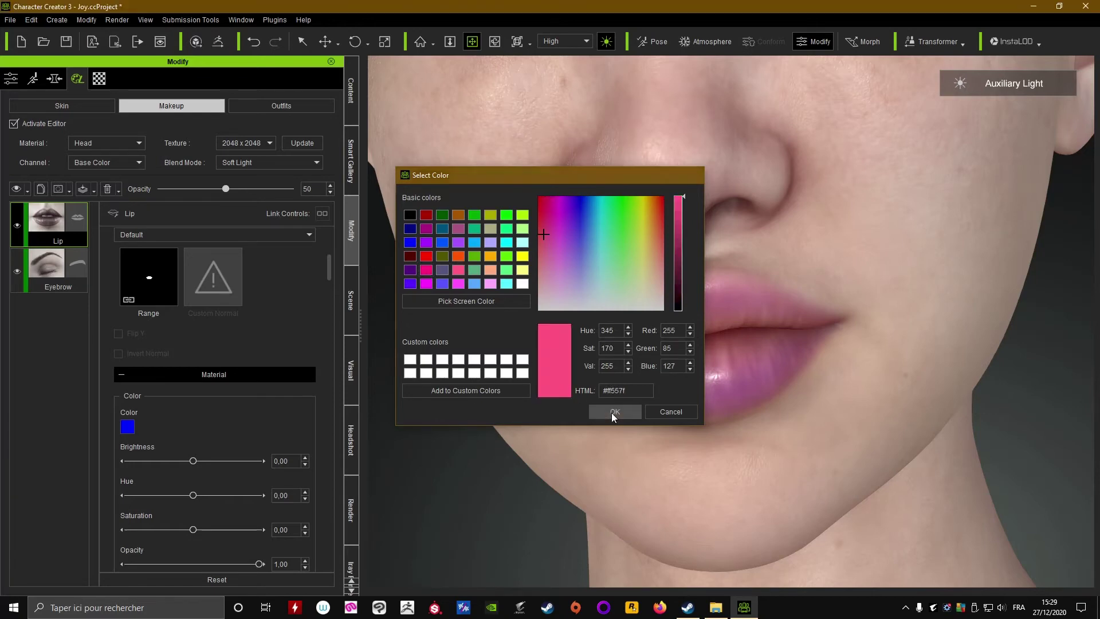
left_click(611, 411)
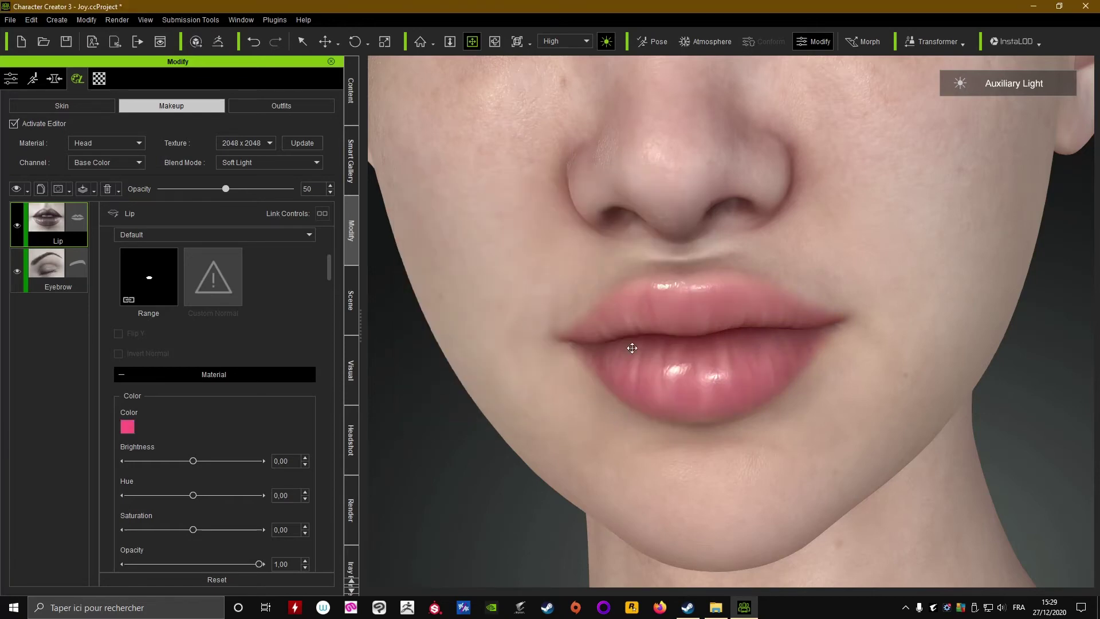
scroll(648, 343, "down", 10)
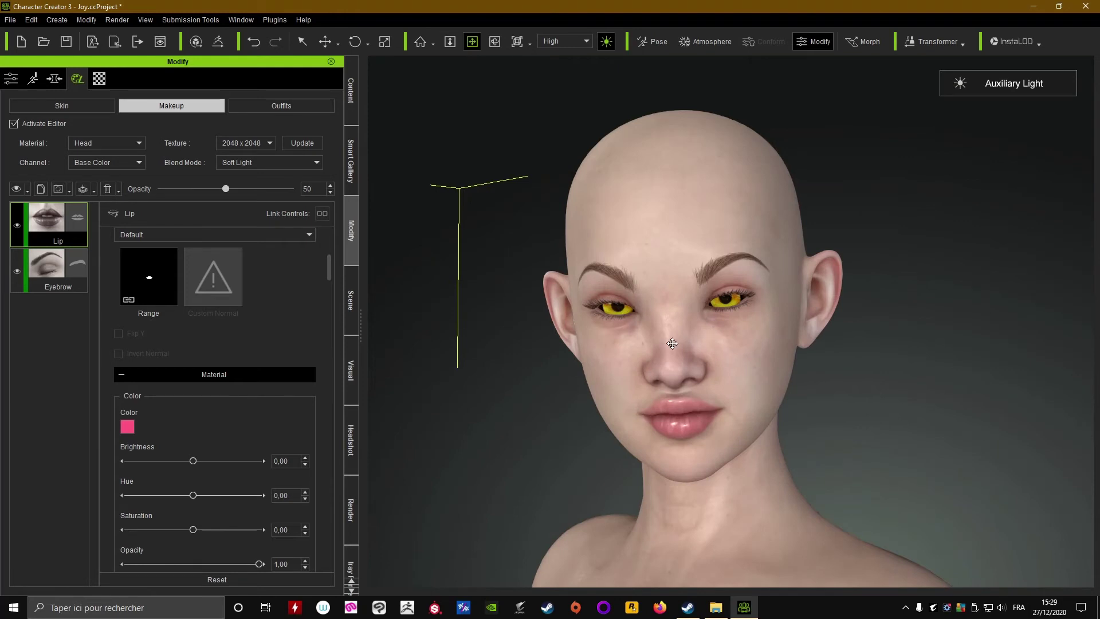
scroll(686, 334, "up", 2)
scroll(560, 363, "up", 3)
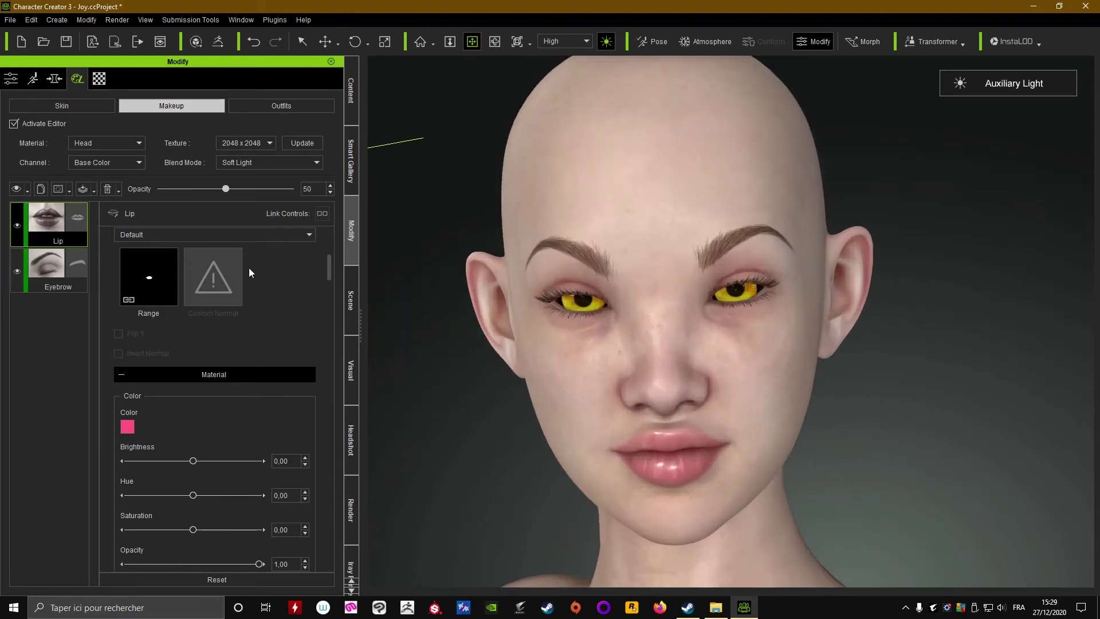
- Frame the character's hand and open the Nails category of the skin templates
left_click(351, 92)
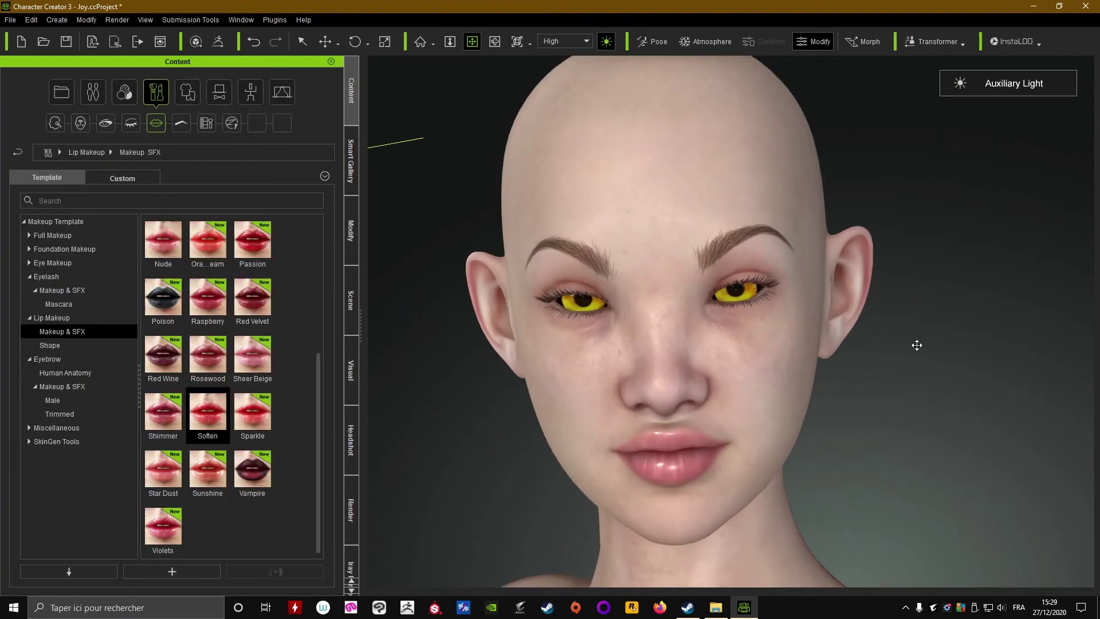
scroll(917, 344, "down", 6)
scroll(796, 265, "up", 3)
right_click_drag(796, 265, 794, 200)
scroll(795, 202, "up", 4)
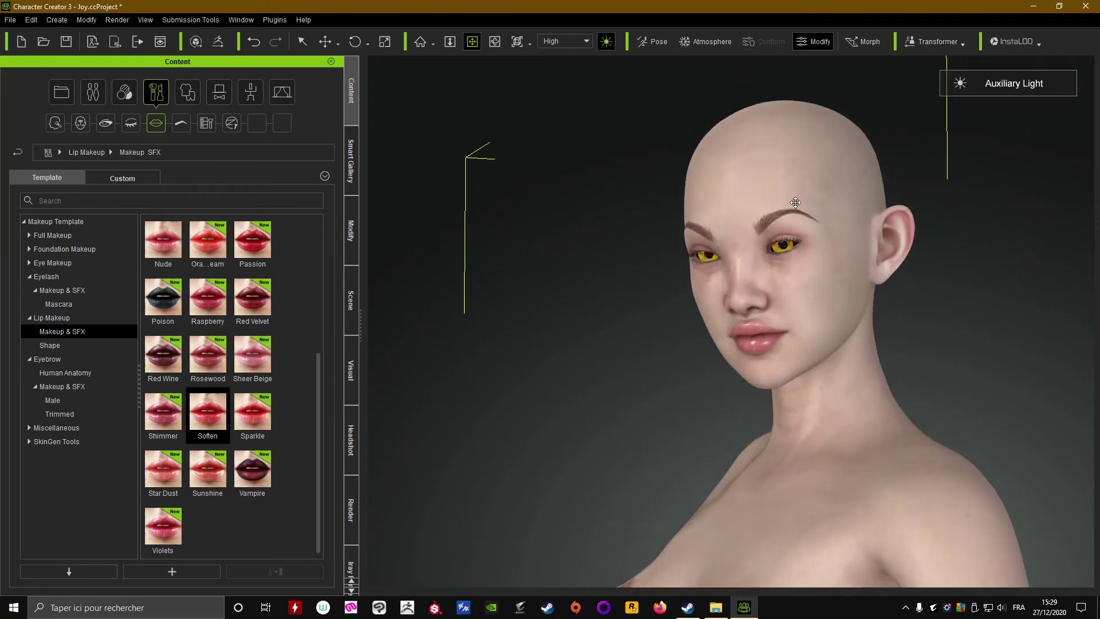
right_click_drag(787, 333, 719, 380)
left_click_drag(783, 450, 785, 221)
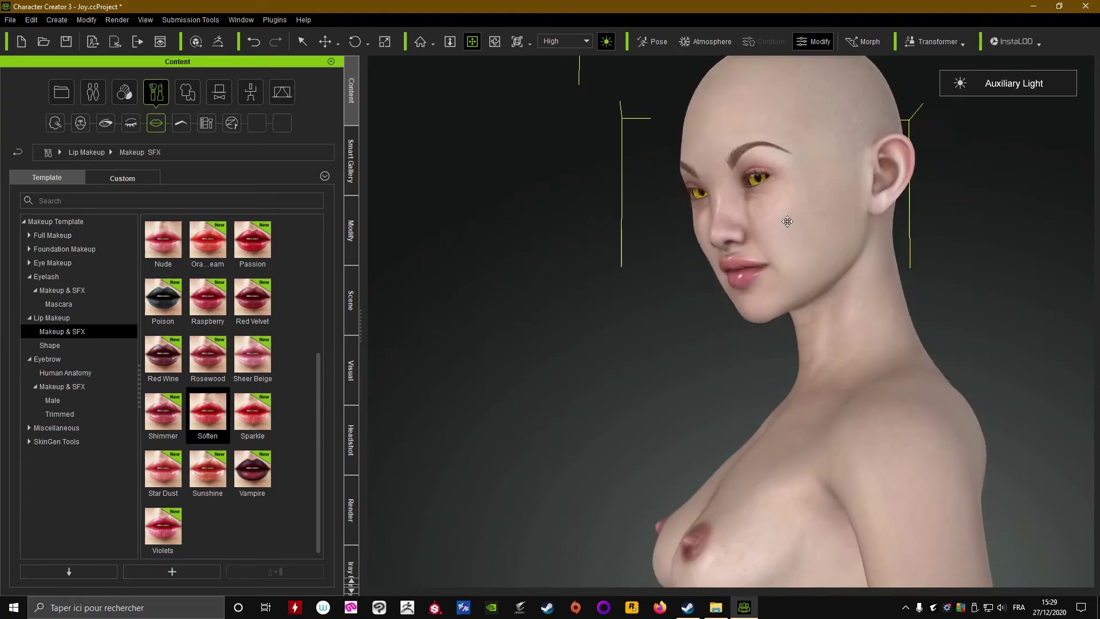
left_click_drag(710, 447, 695, 263)
left_click_drag(687, 475, 677, 307)
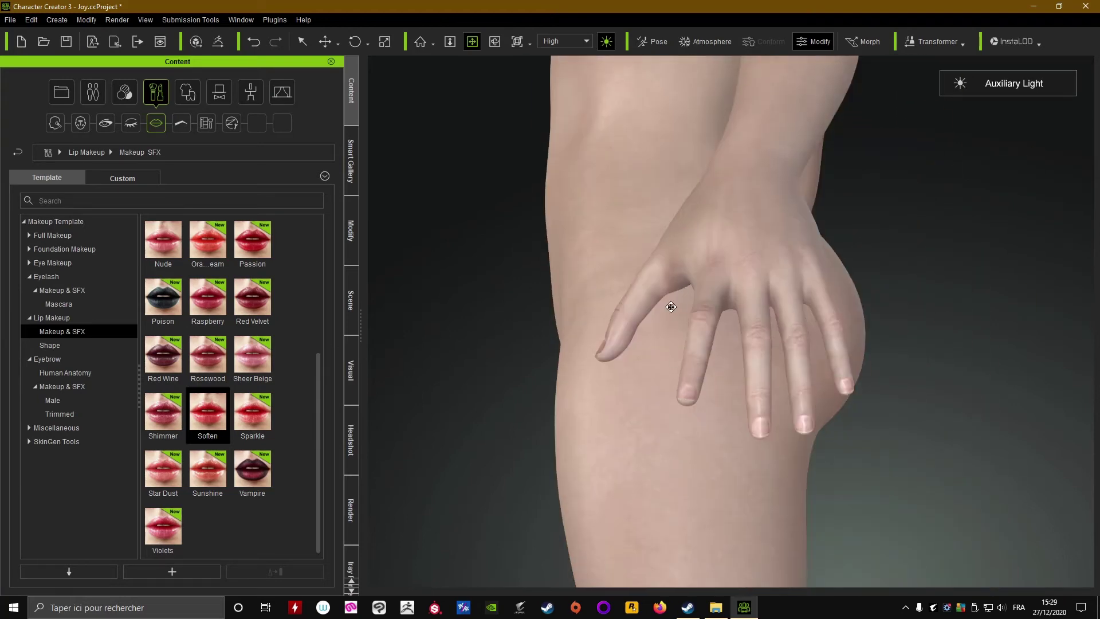
middle_click_drag(670, 298, 658, 366)
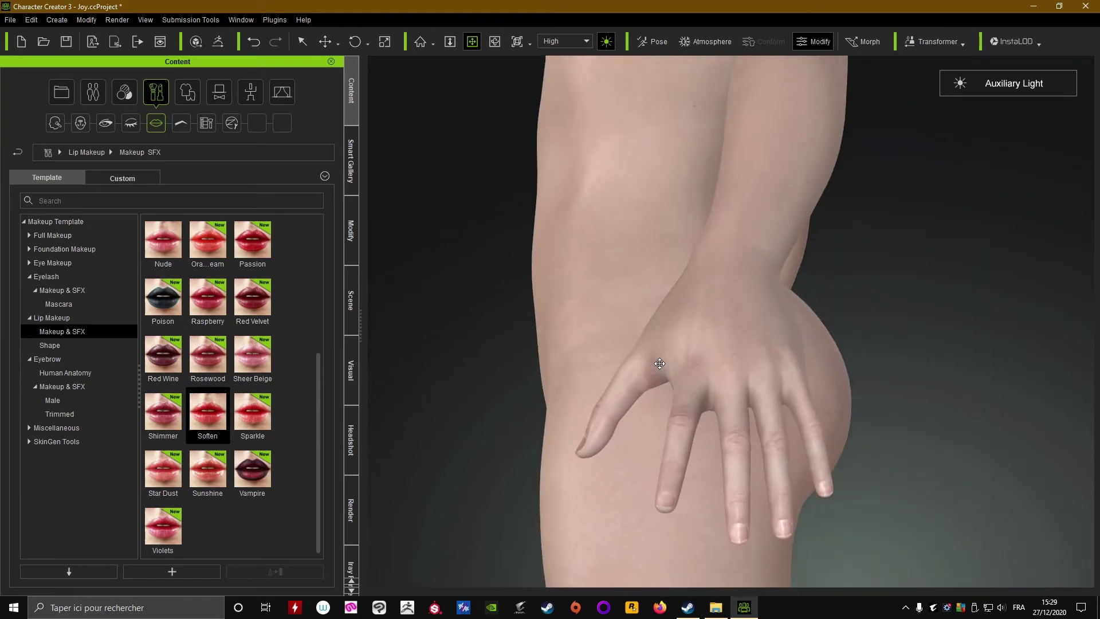
left_click(124, 93)
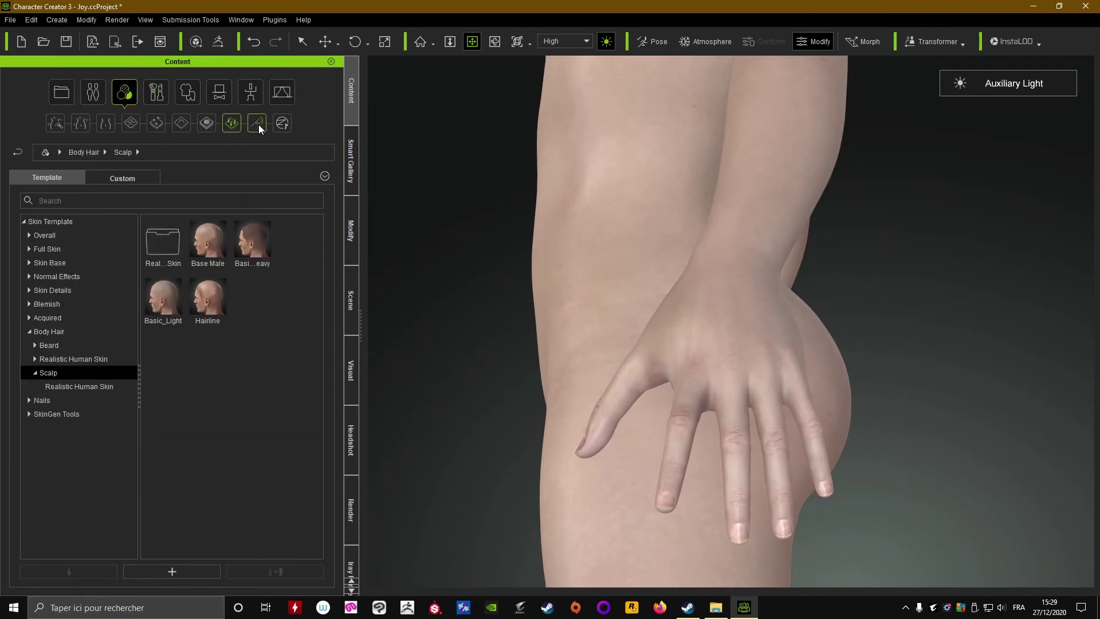
left_click(259, 125)
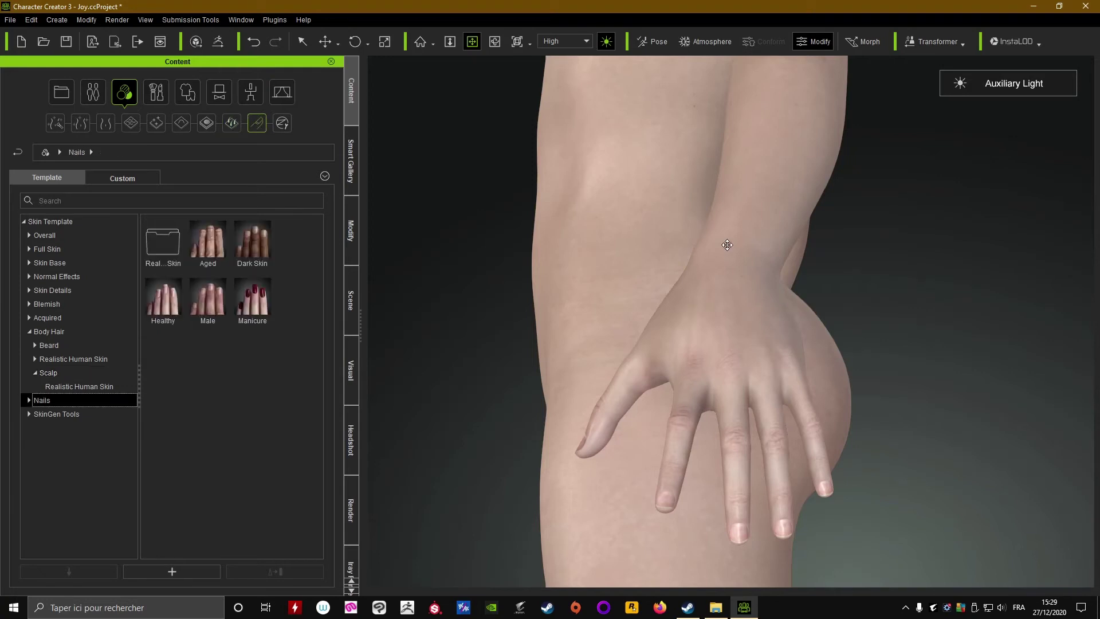
- Apply the French Style manicure preset from the Realistic Human Skin nails to the character
left_click_drag(727, 244, 681, 213)
scroll(674, 303, "up", 2)
left_click_drag(673, 302, 667, 225)
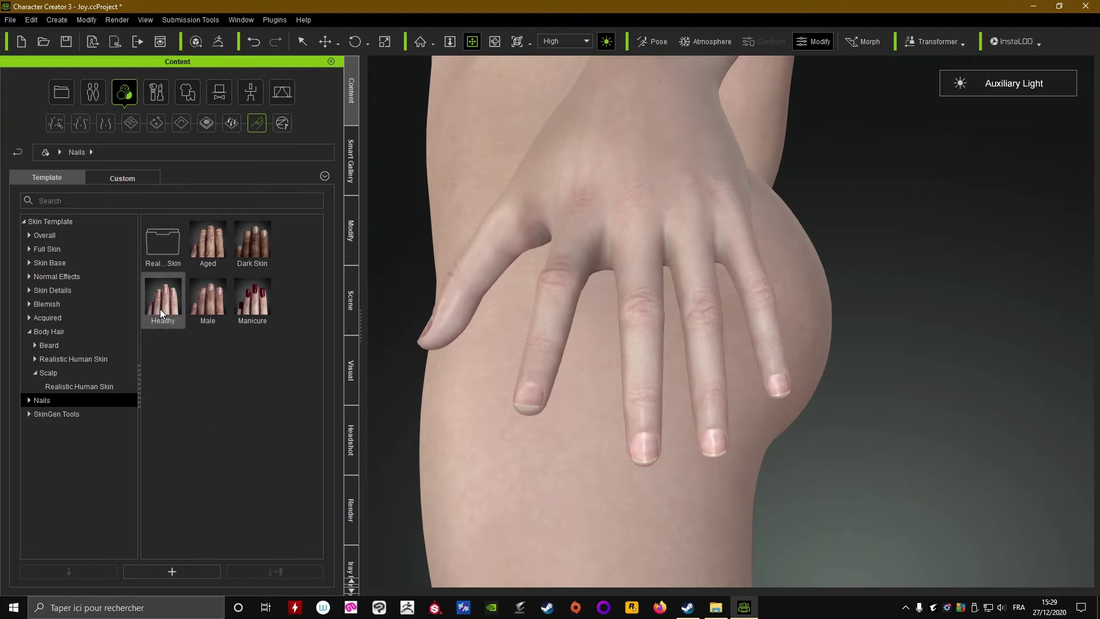
mouse_move(160, 310)
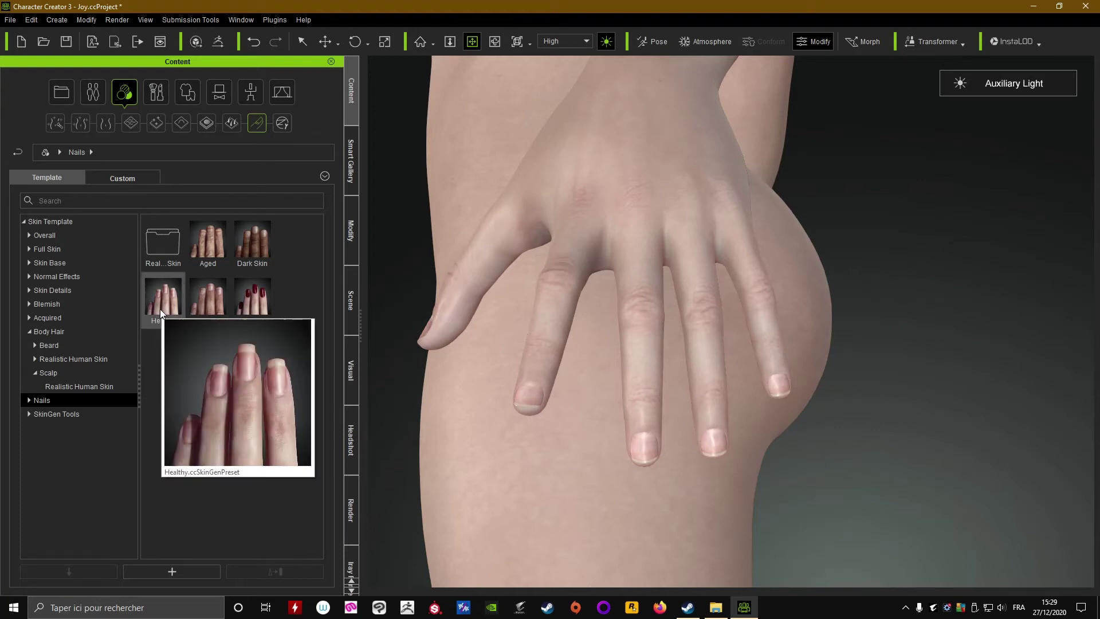
double_click(161, 256)
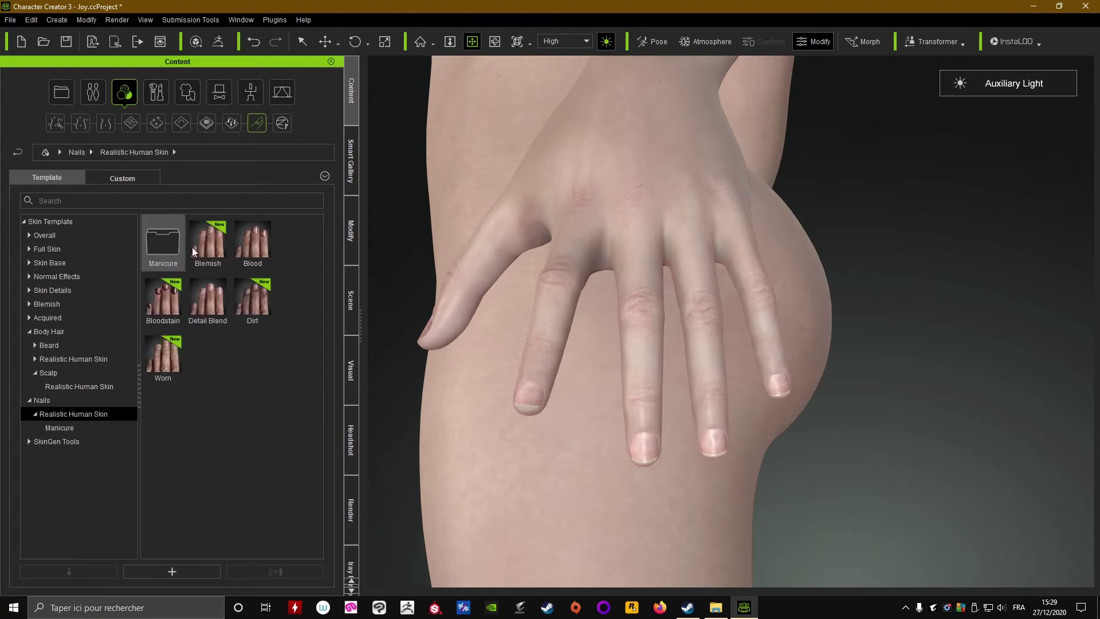
double_click(163, 246)
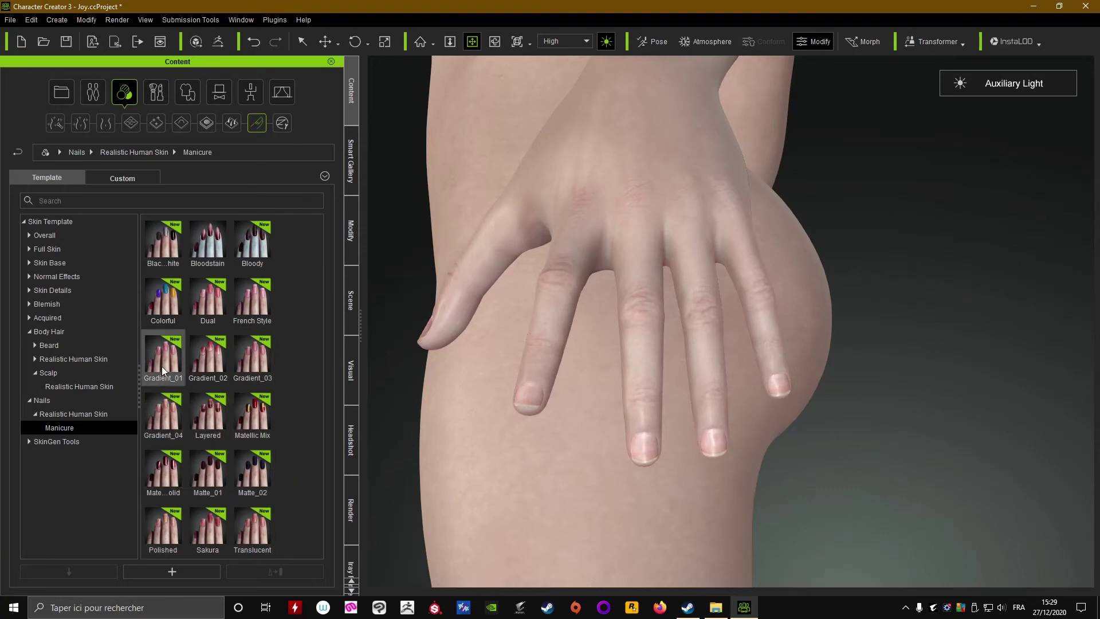
double_click(254, 302)
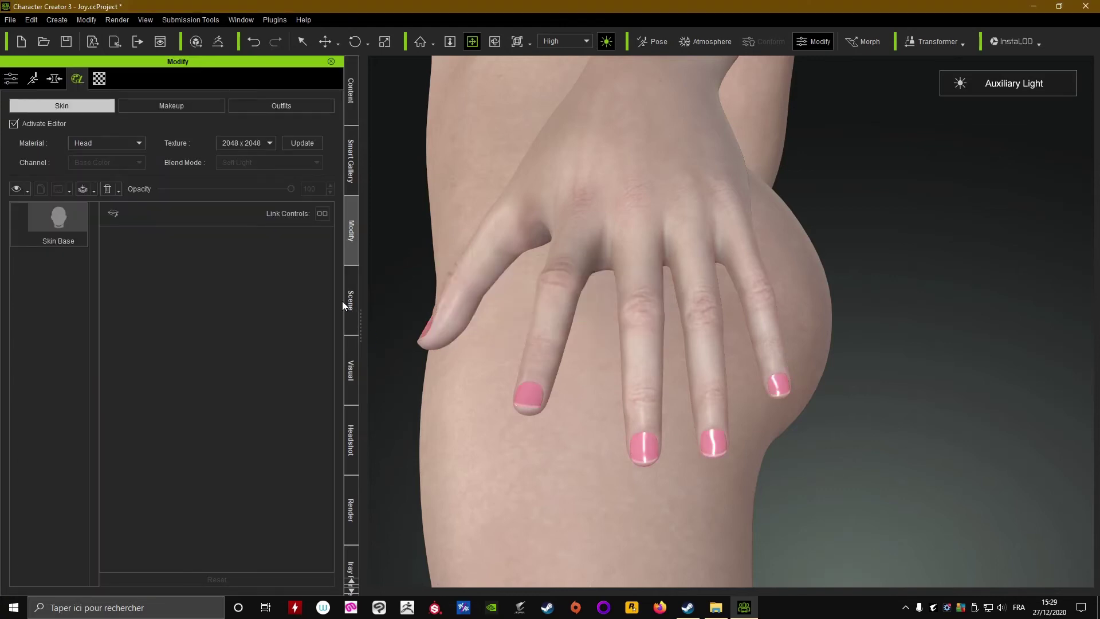
- Select the Nails layer of the Nails material, try its opacity and bring up its pattern material settings
left_click(139, 143)
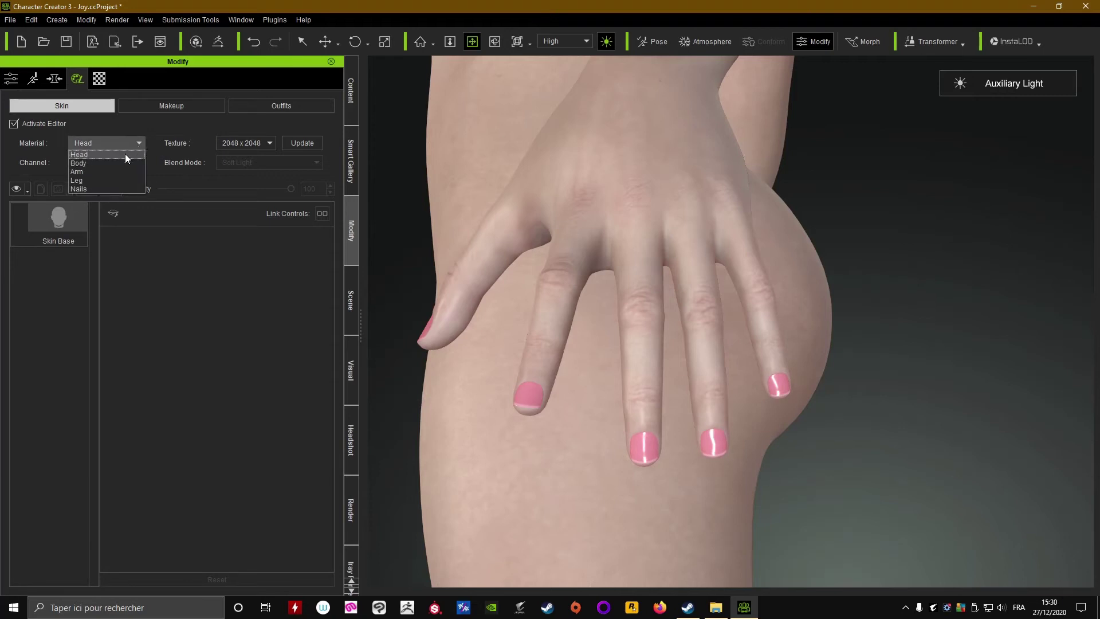
left_click(88, 190)
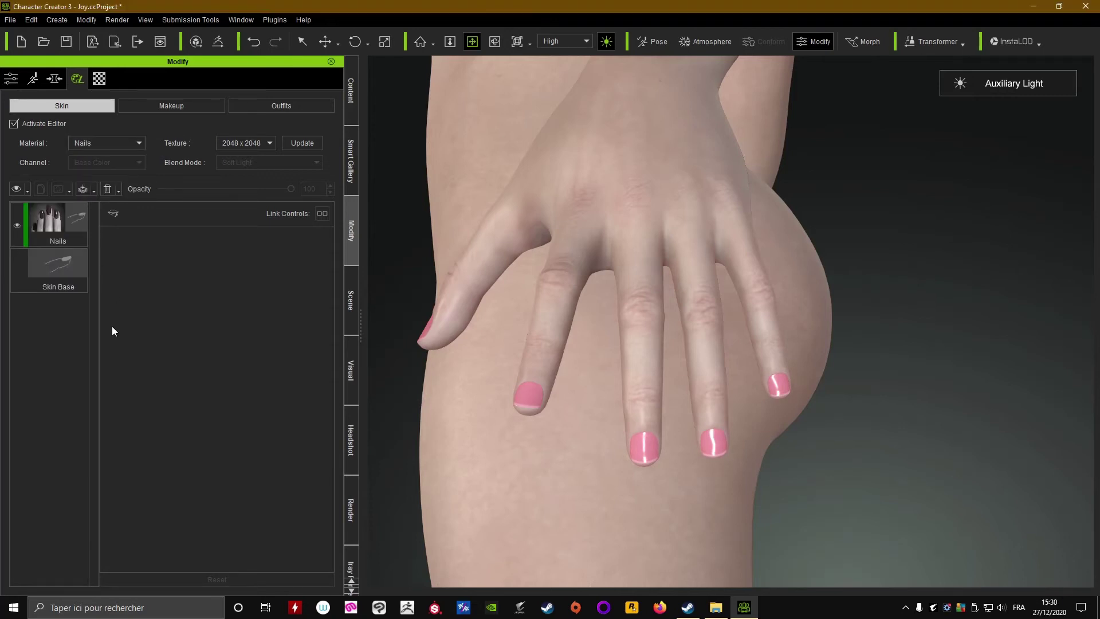
left_click(60, 228)
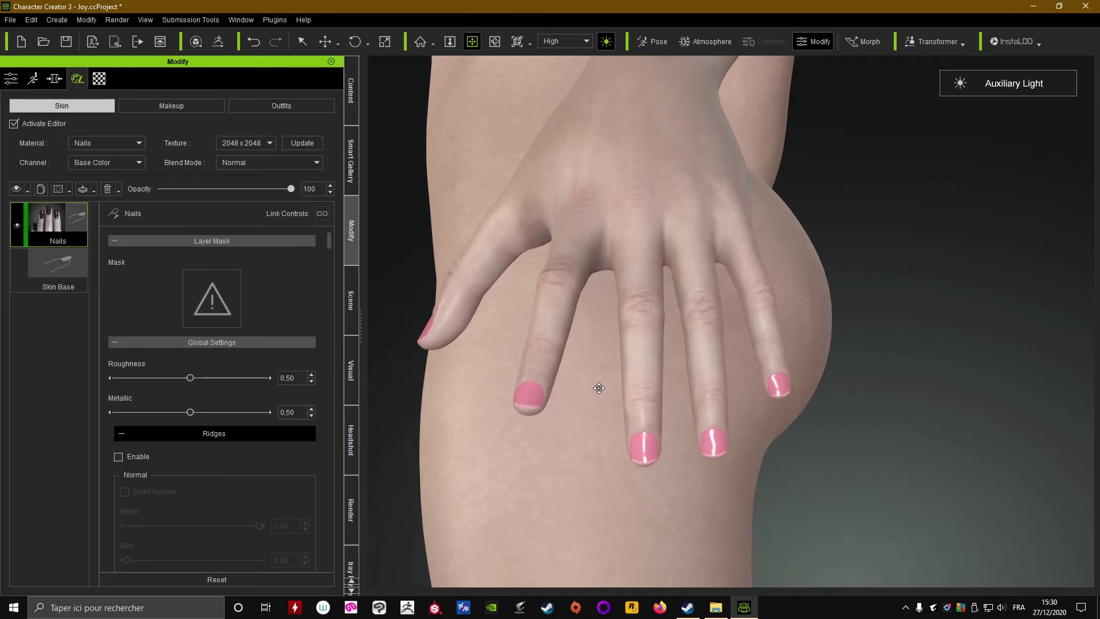
right_click_drag(599, 387, 625, 402)
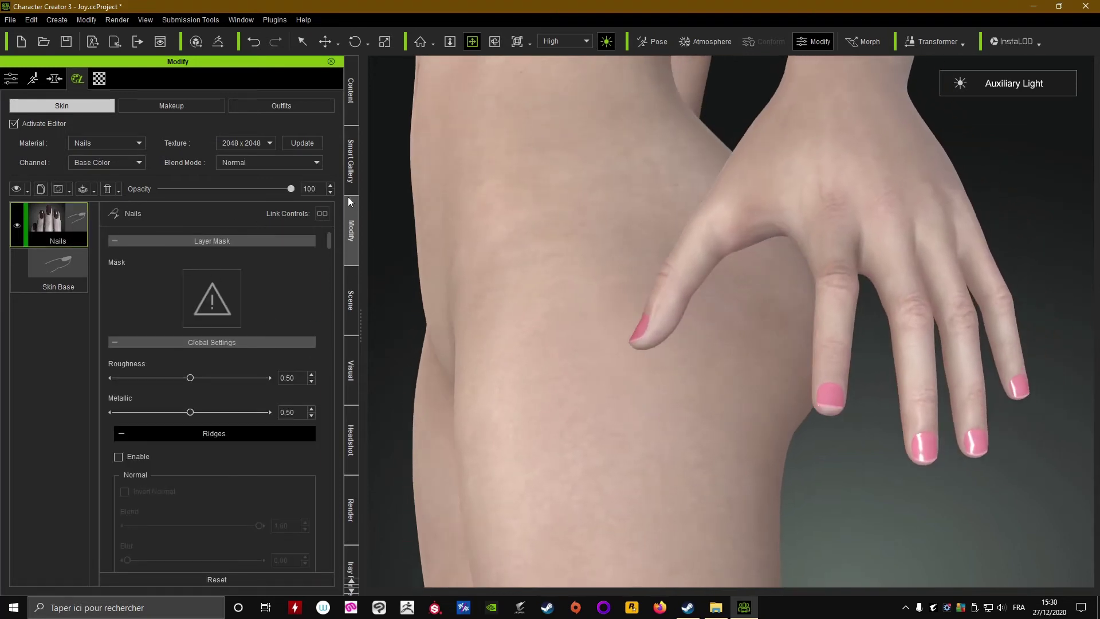
left_click_drag(290, 188, 307, 203)
left_click_drag(334, 239, 342, 301)
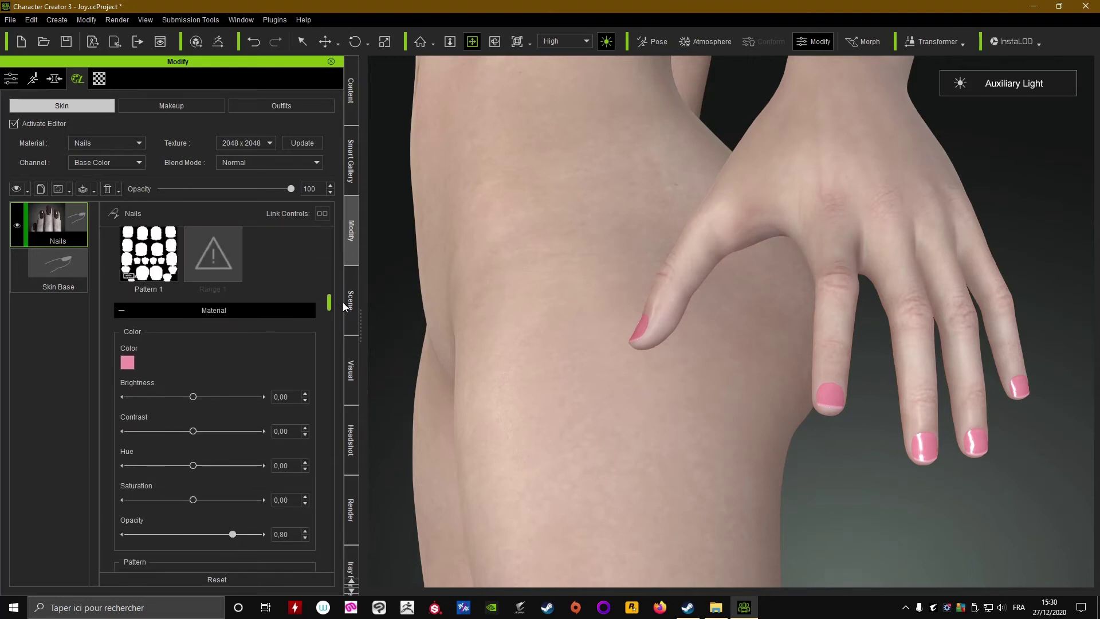
- Hide the Nails layer and inspect the character from the hands up to the face
left_click(17, 230)
scroll(584, 245, "down", 6)
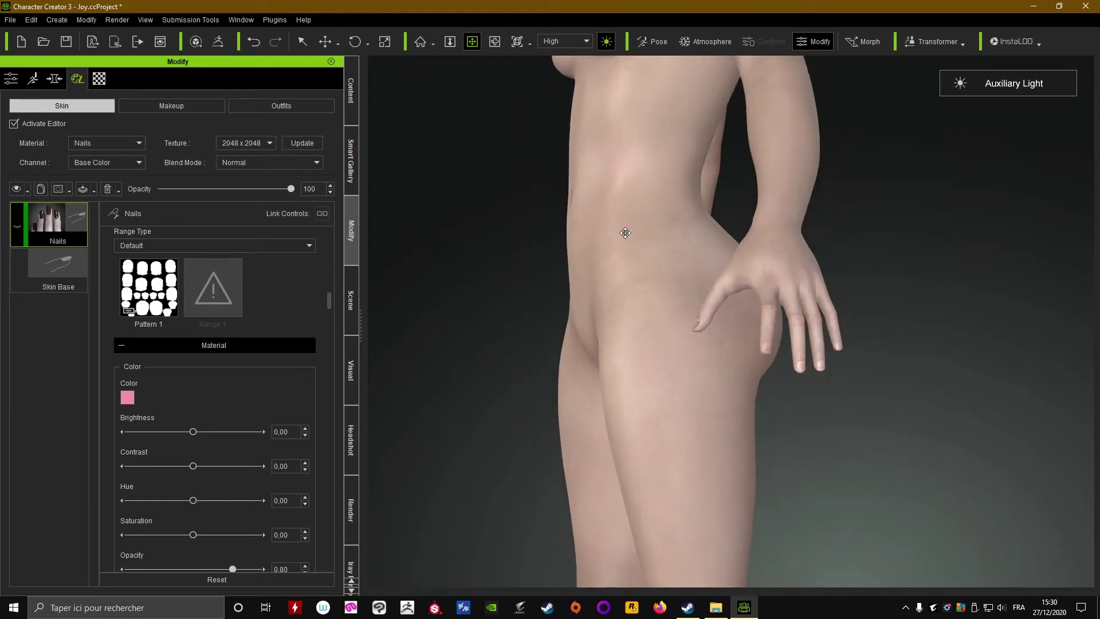
left_click_drag(630, 235, 732, 431)
left_click_drag(709, 355, 731, 417)
left_click_drag(697, 296, 719, 390)
left_click_drag(716, 323, 697, 394)
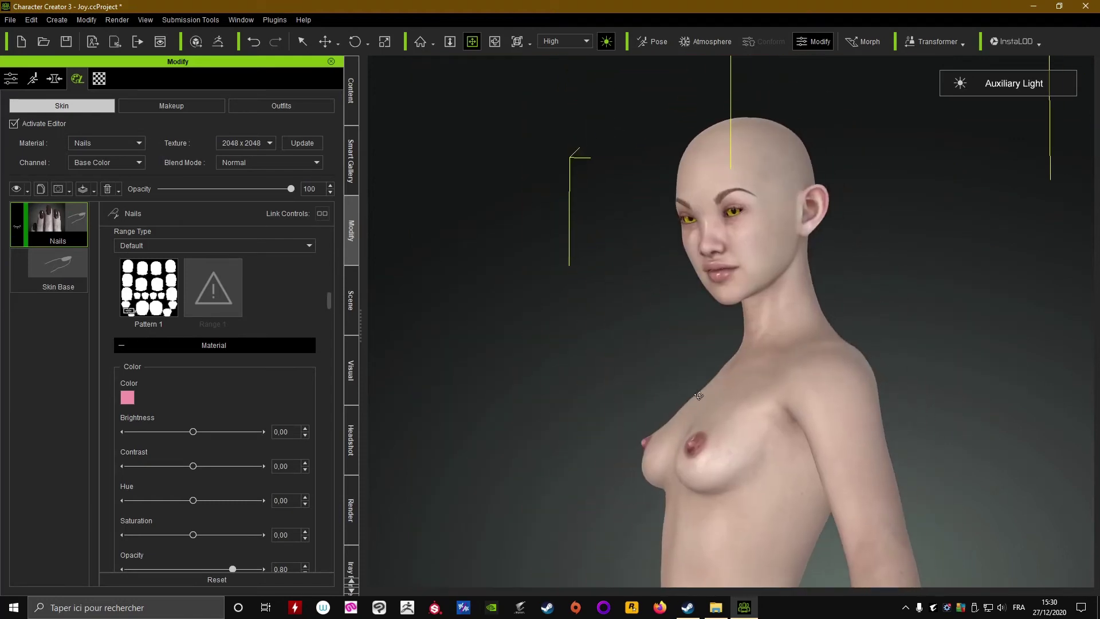
right_click_drag(697, 394, 715, 368)
left_click_drag(713, 333, 731, 382)
scroll(730, 382, "up", 3)
middle_click_drag(696, 322, 709, 376)
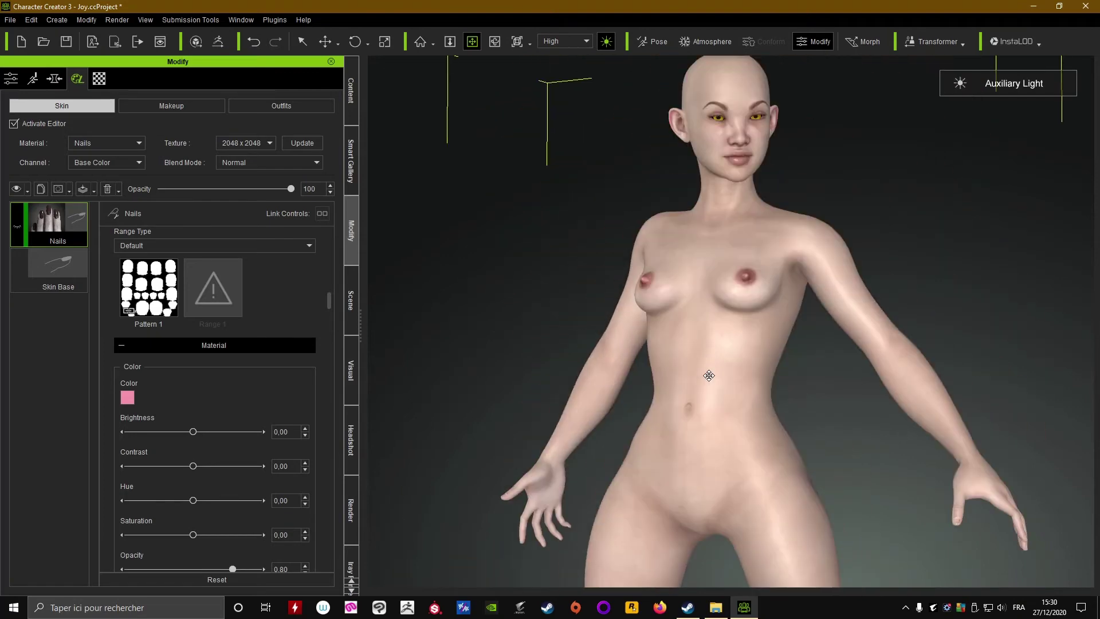
middle_click_drag(705, 234, 700, 380)
scroll(724, 388, "up", 5)
middle_click_drag(764, 367, 354, 156)
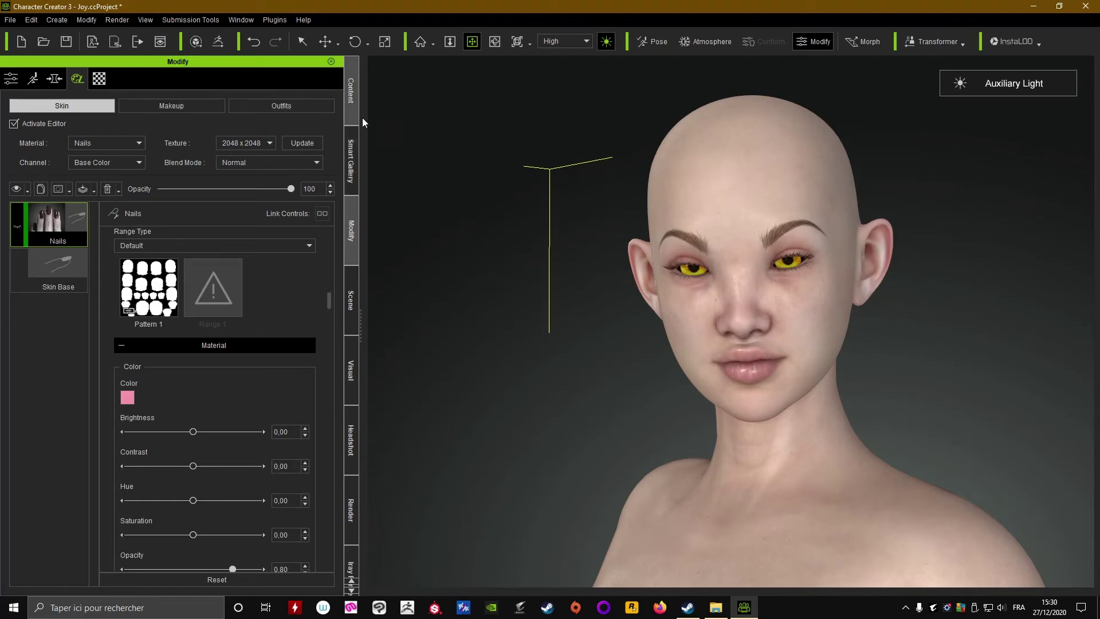
- Open the 4_Warrior folder of the Makeup & SFX presets in the Full Makeup templates
left_click(351, 90)
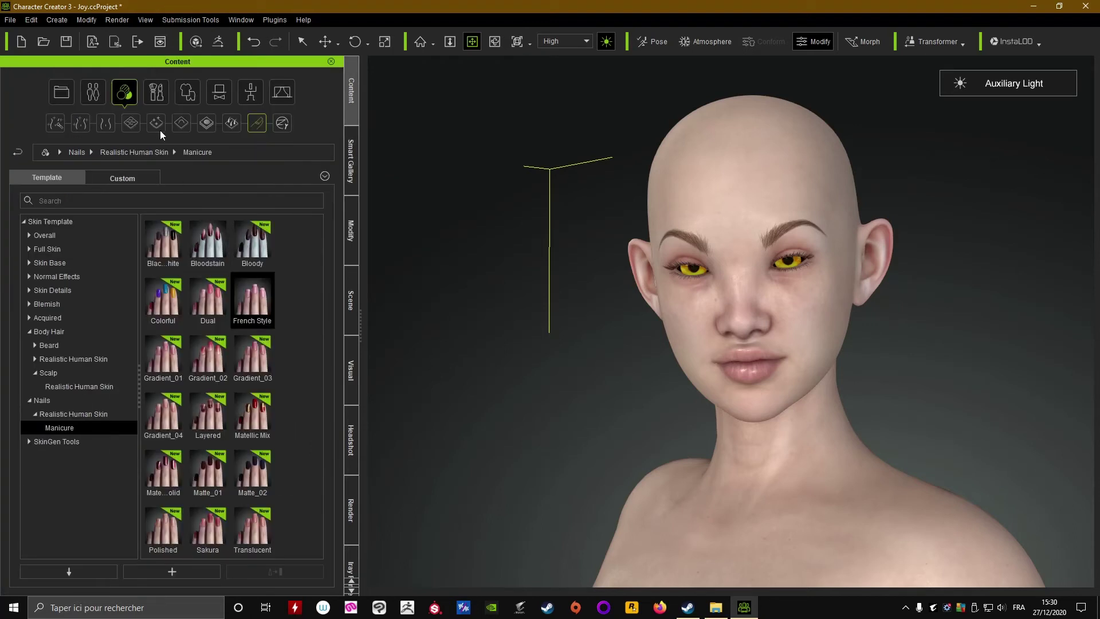
left_click(156, 96)
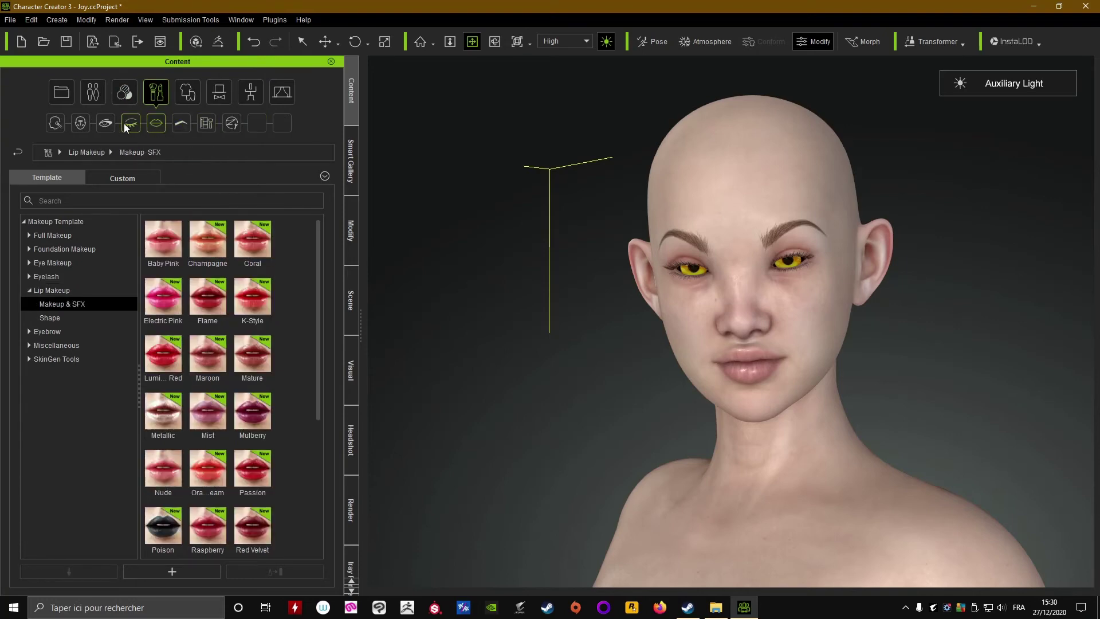
left_click(57, 124)
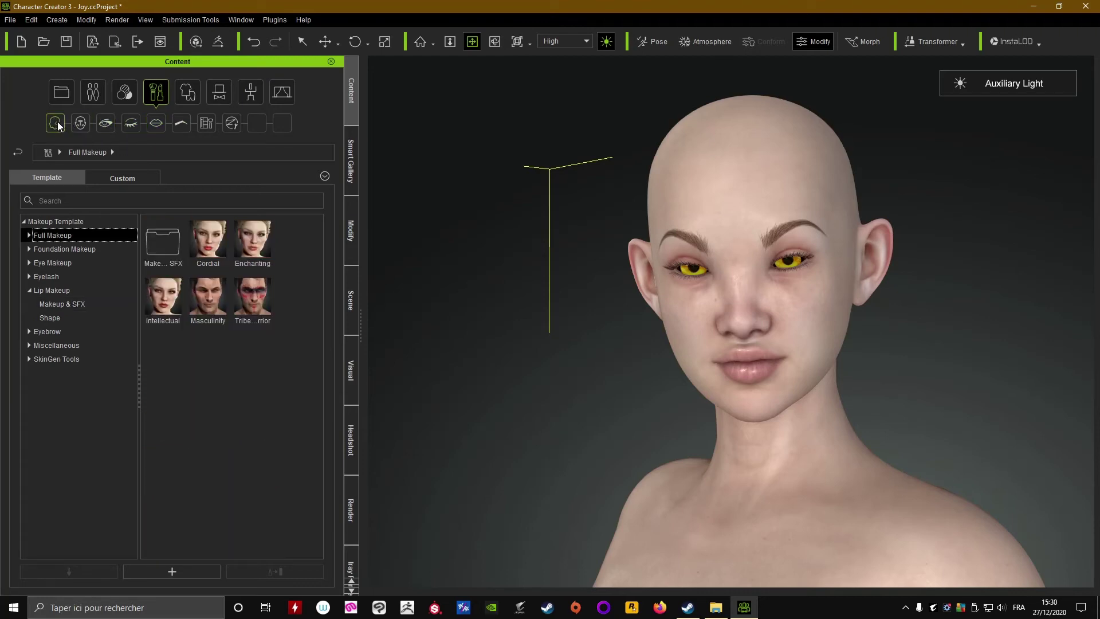
double_click(167, 249)
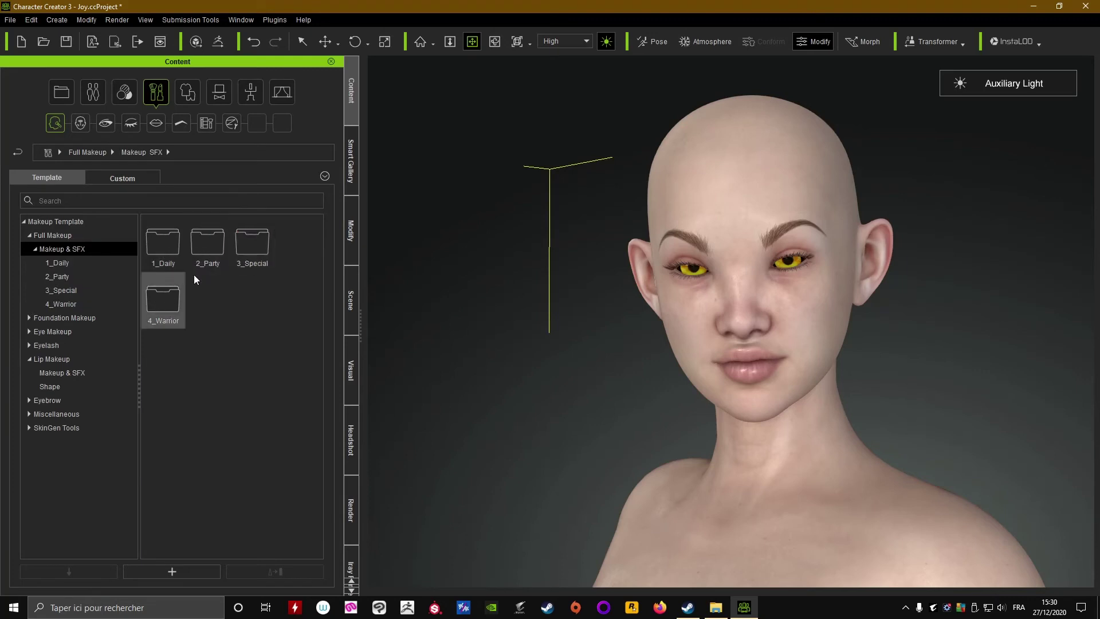
double_click(163, 299)
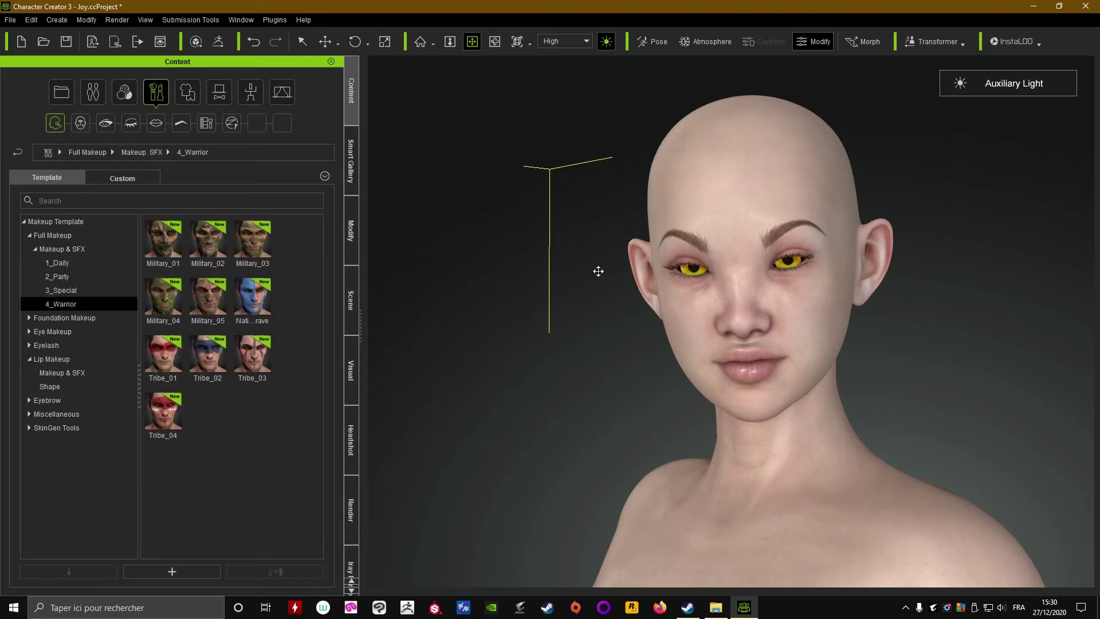
- Apply the Tribe_01 warrior makeup preset to the character's face
scroll(601, 270, "up", 3)
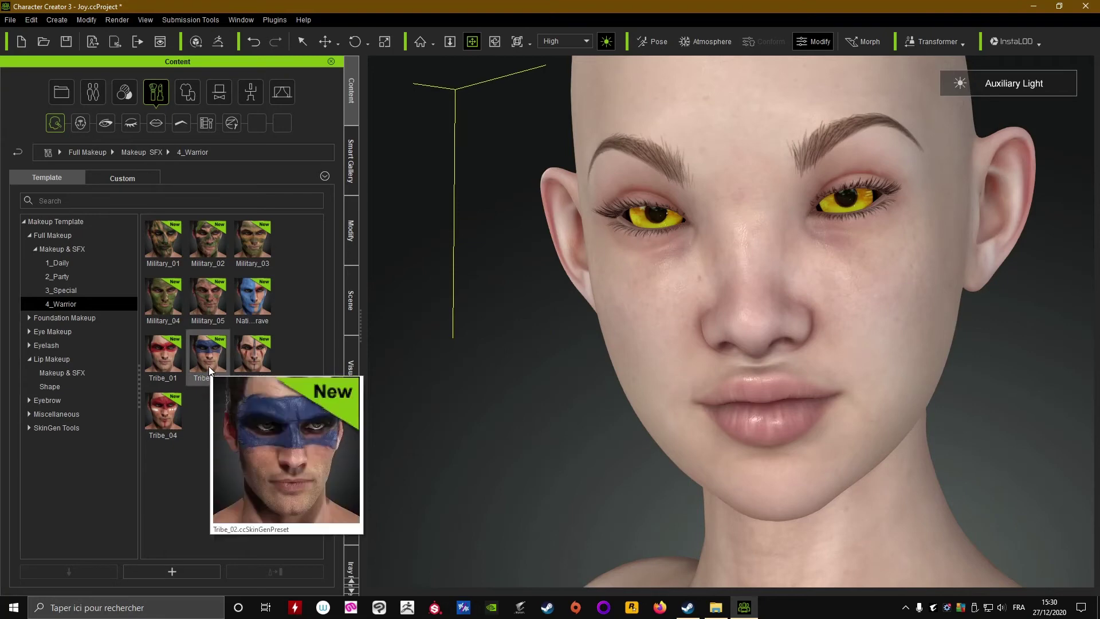
mouse_move(250, 358)
mouse_move(165, 364)
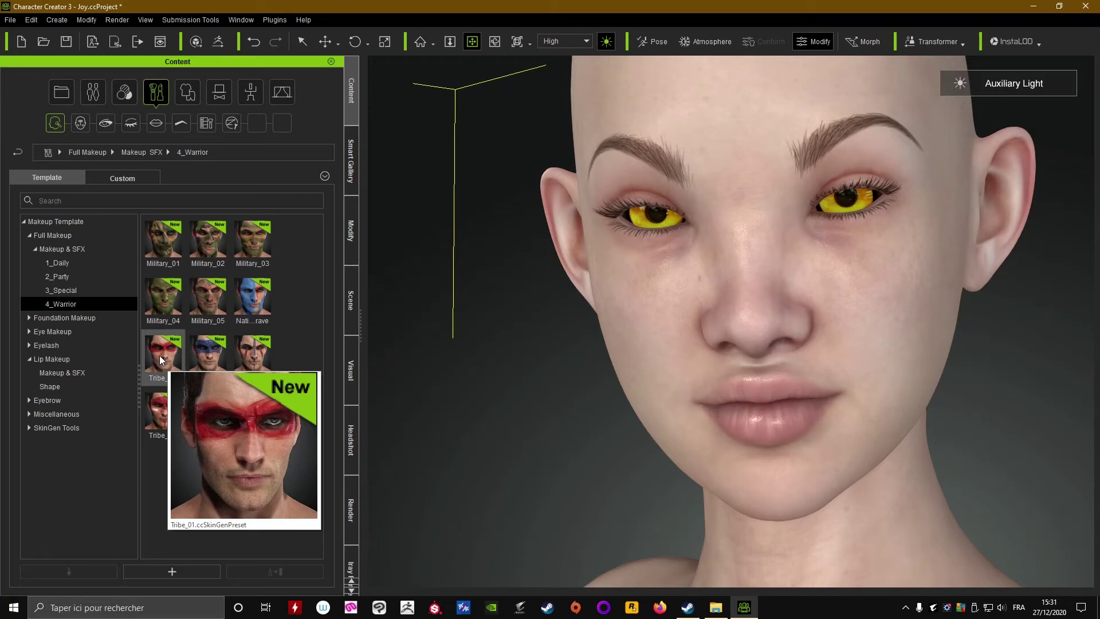
double_click(160, 356)
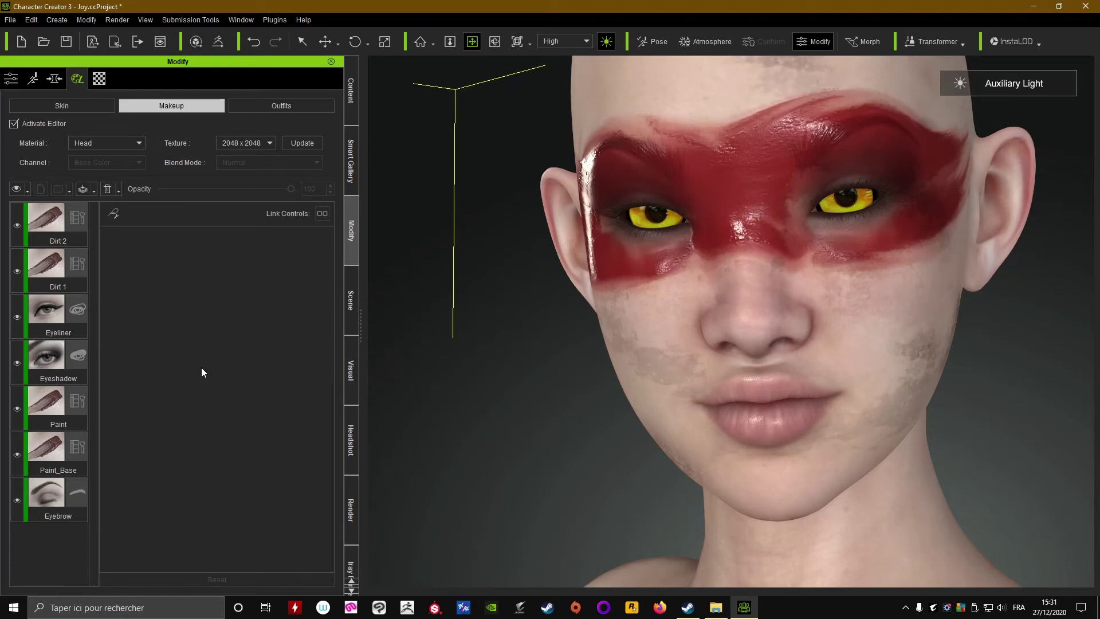
- Examine the applied tribal makeup on the character from the full body up to a close view of the face
scroll(604, 430, "down", 8)
left_click_drag(642, 515, 630, 390)
right_click_drag(699, 389, 624, 388)
scroll(630, 387, "down", 4)
left_click_drag(645, 386, 716, 238)
right_click_drag(716, 239, 744, 240)
left_click_drag(713, 85, 724, 334)
scroll(724, 334, "up", 5)
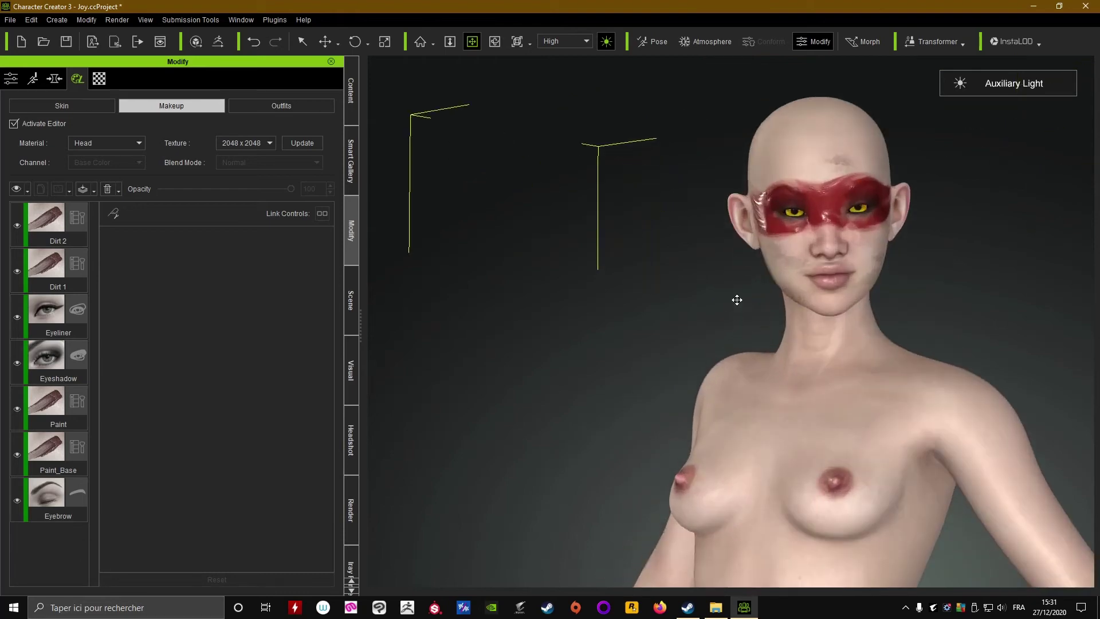
scroll(699, 384, "up", 1)
left_click_drag(734, 286, 579, 372)
scroll(700, 383, "up", 6)
scroll(580, 371, "down", 3)
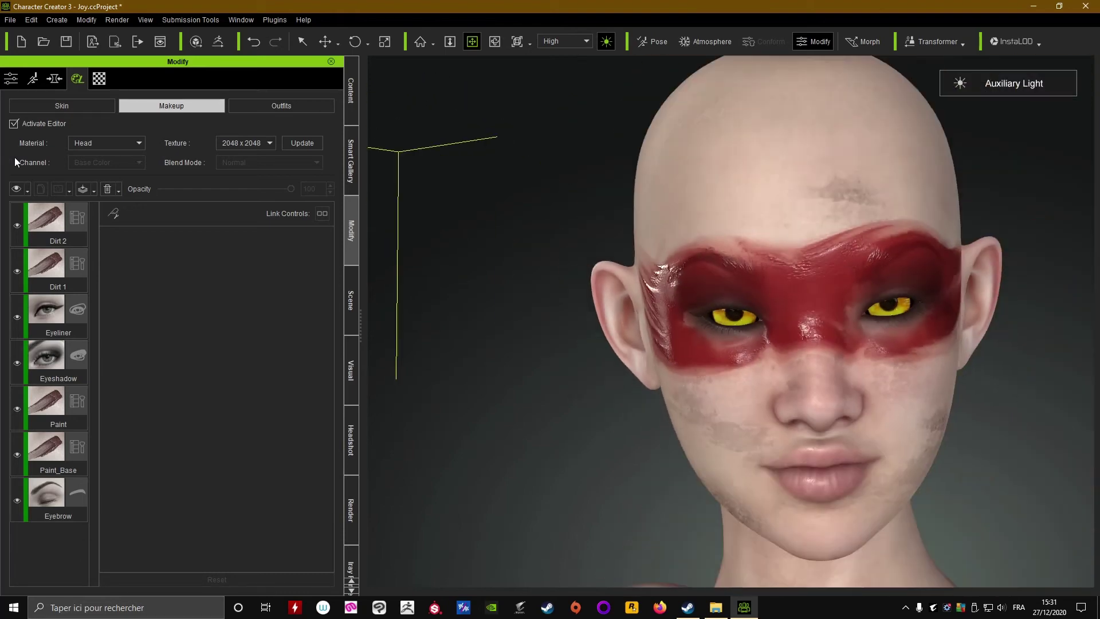
- Toggle the Eyeshadow, Paint and Eyebrow makeup layers off and on to compare their effect on the face
left_click(18, 365)
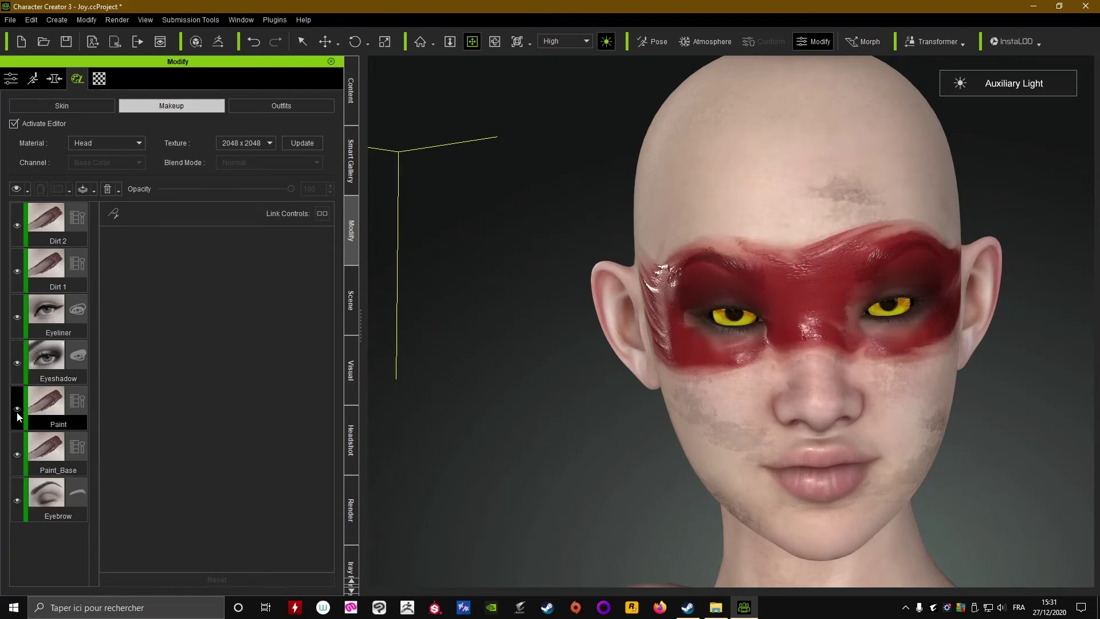
left_click(18, 408)
left_click(17, 410)
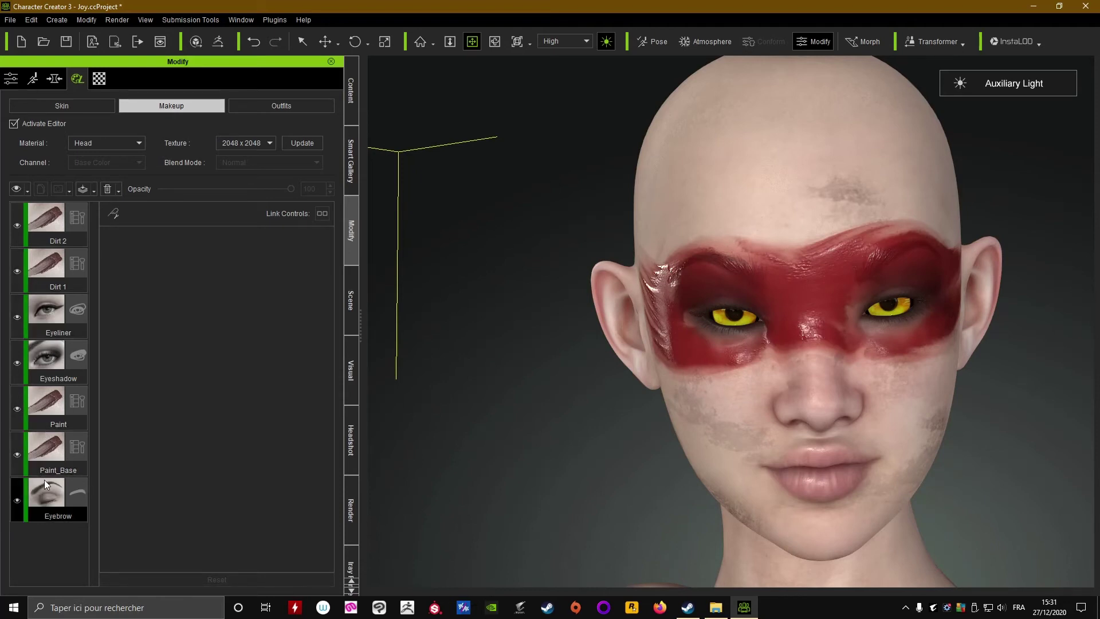
left_click(17, 502)
- Hide the Dirt 1 and Dirt 2 layers temporarily to compare the face without dirt, and show both again
scroll(637, 300, "up", 5)
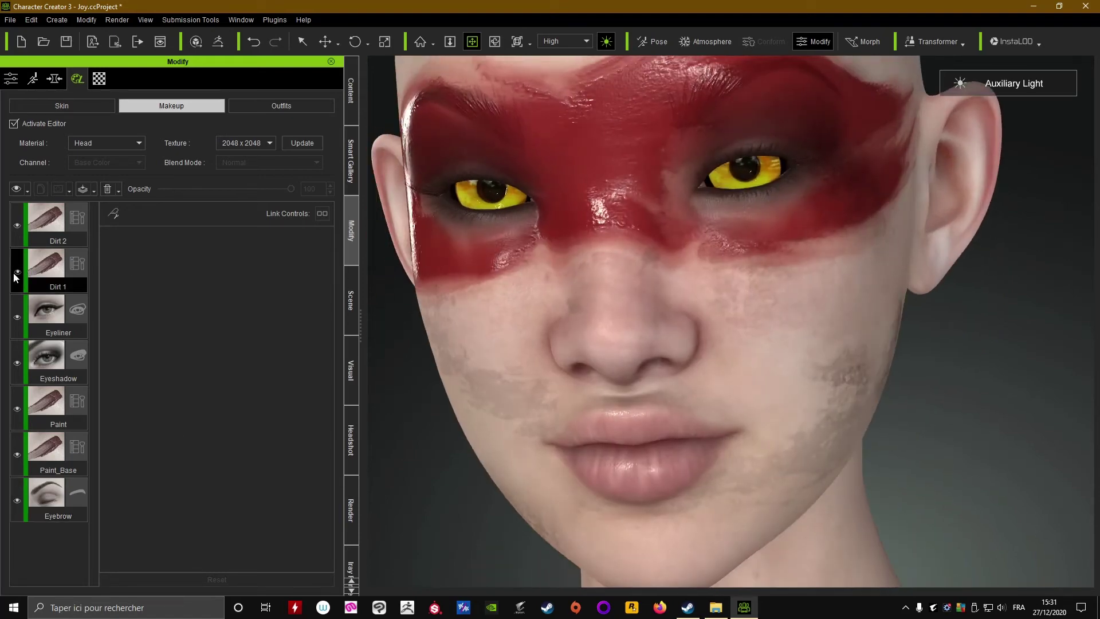
left_click(17, 272)
left_click(17, 226)
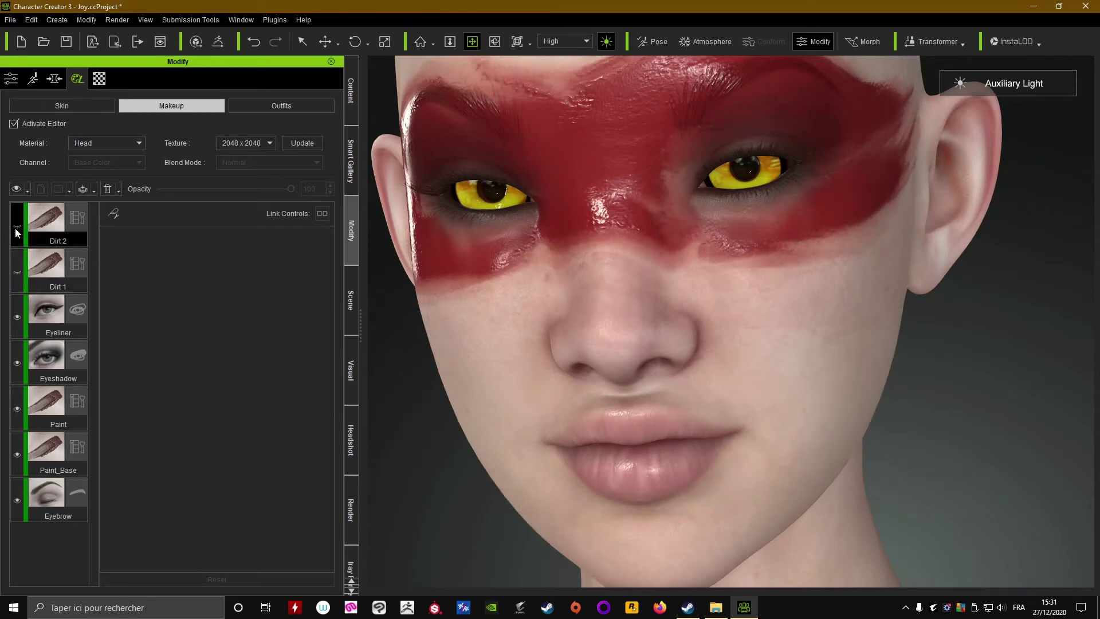
left_click(17, 227)
left_click(18, 271)
- Move the Eyebrow layer to the top of the makeup layer stack and inspect the eyebrows over the red paint
scroll(679, 353, "down", 5)
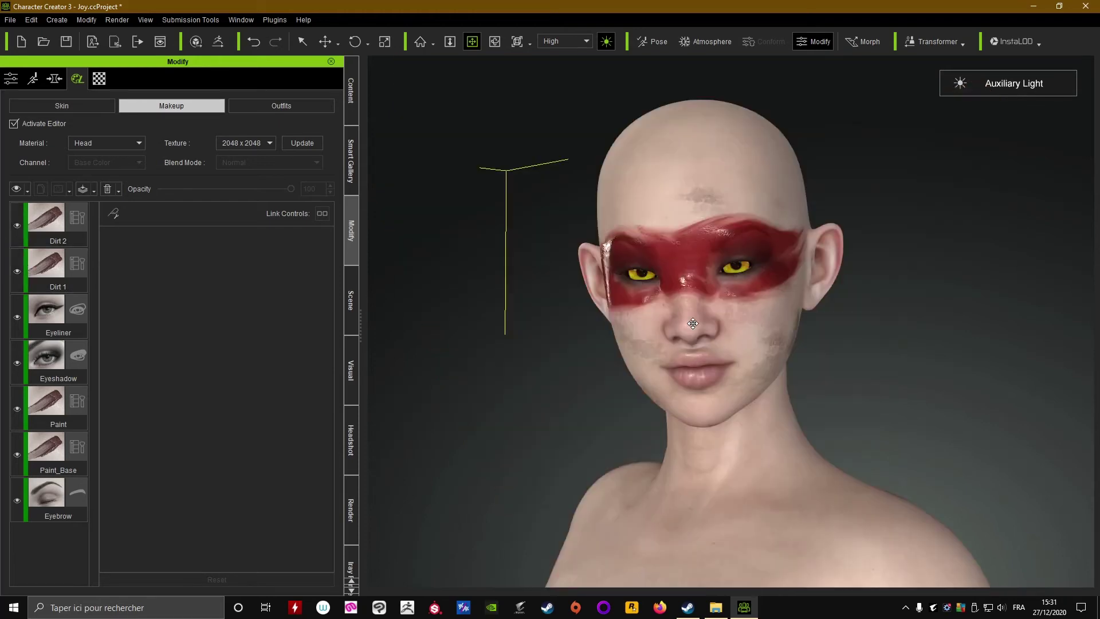
scroll(693, 324, "up", 3)
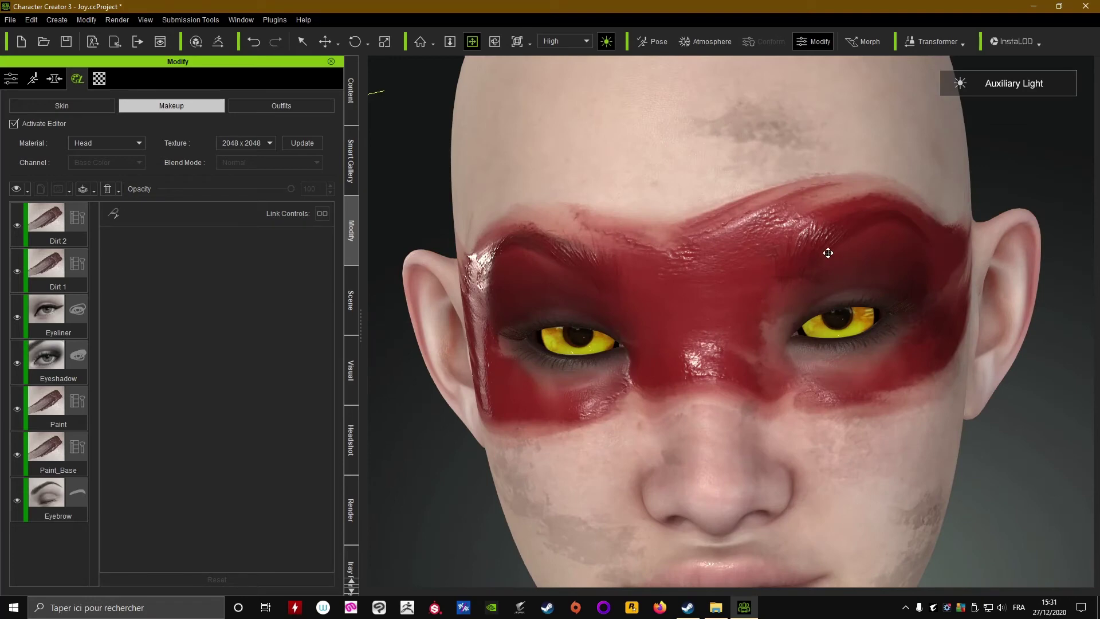
right_click_drag(720, 287, 833, 283)
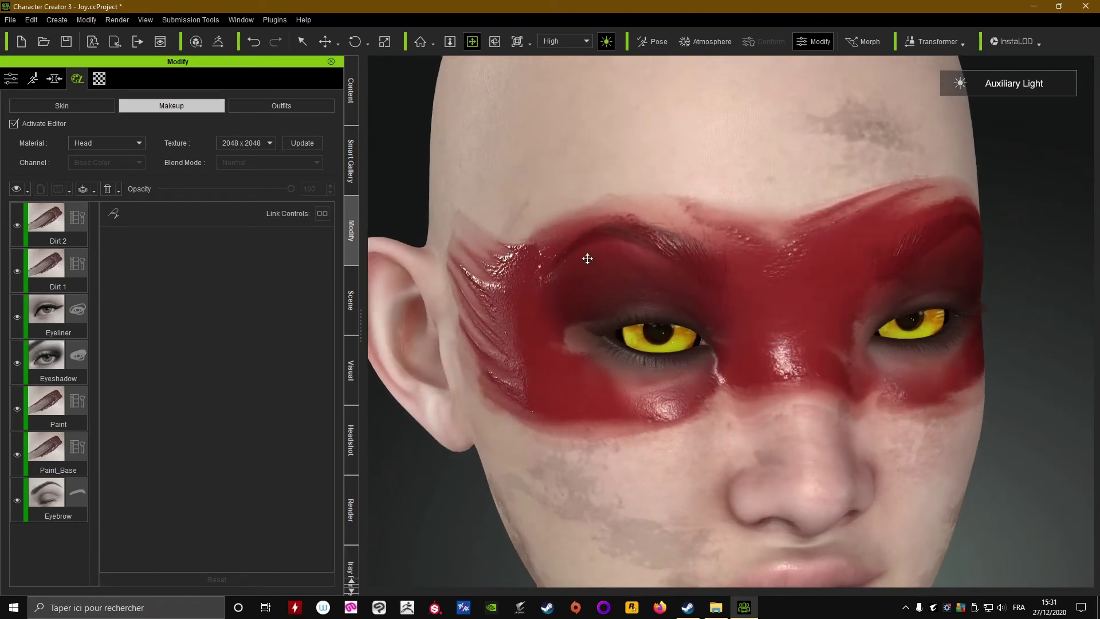
right_click_drag(750, 298, 557, 328)
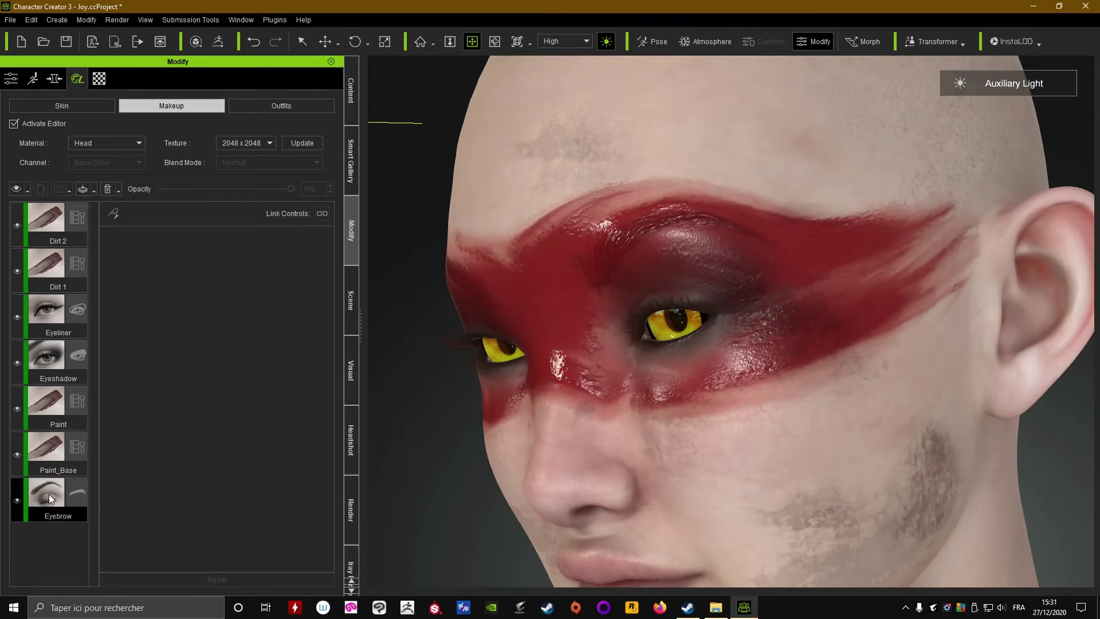
mouse_move(68, 487)
left_mouse_down()
mouse_move(53, 508)
mouse_move(46, 208)
left_mouse_up()
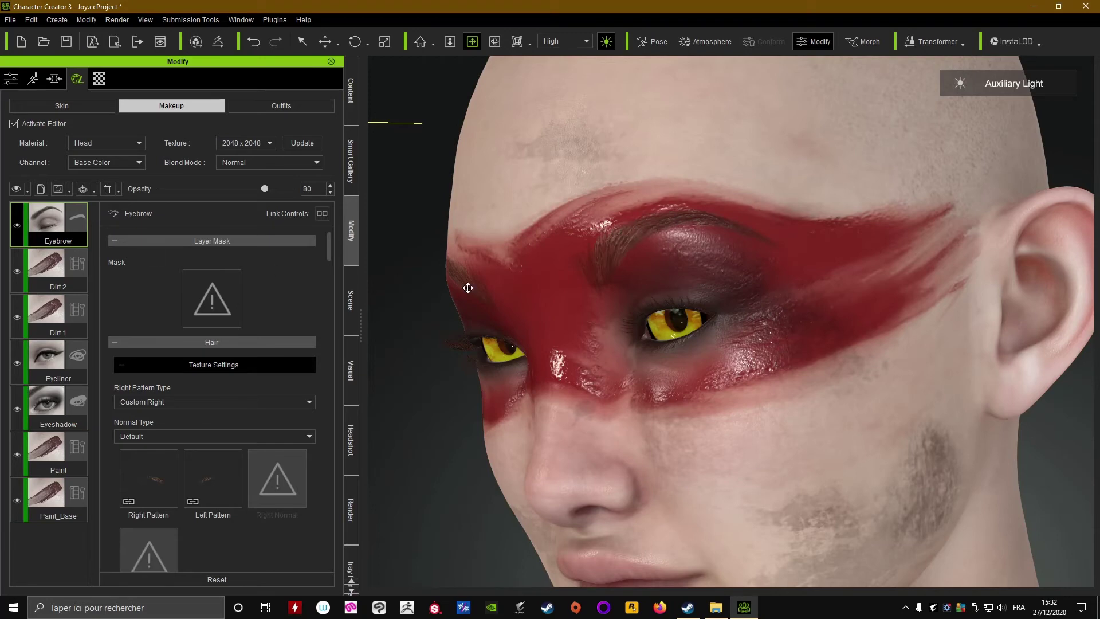
right_click_drag(564, 288, 725, 317)
scroll(763, 373, "down", 5)
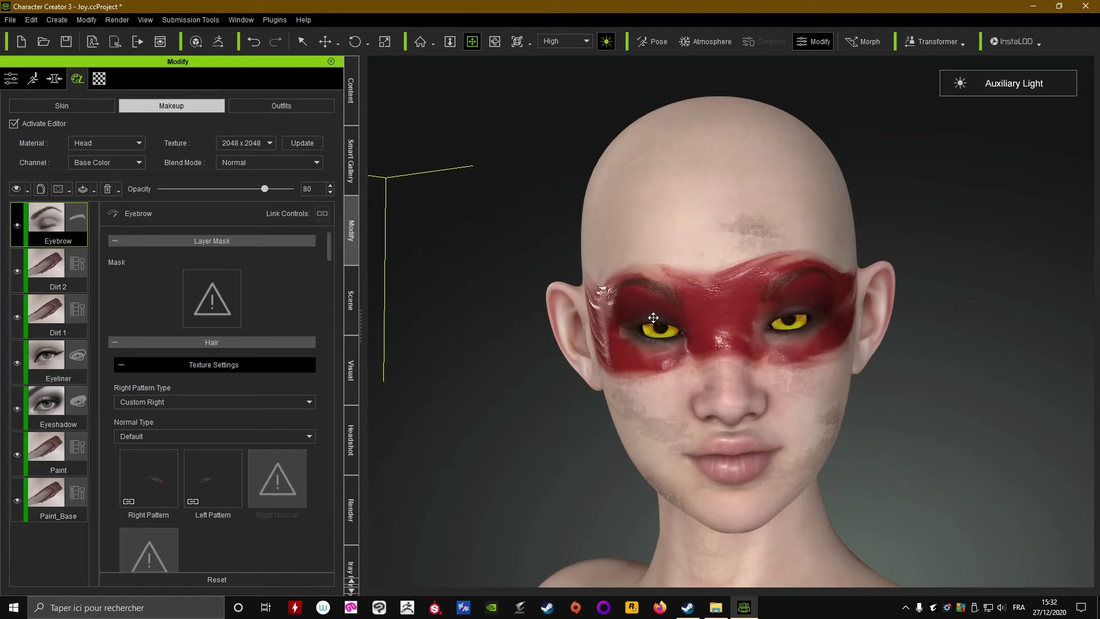
scroll(653, 317, "up", 3)
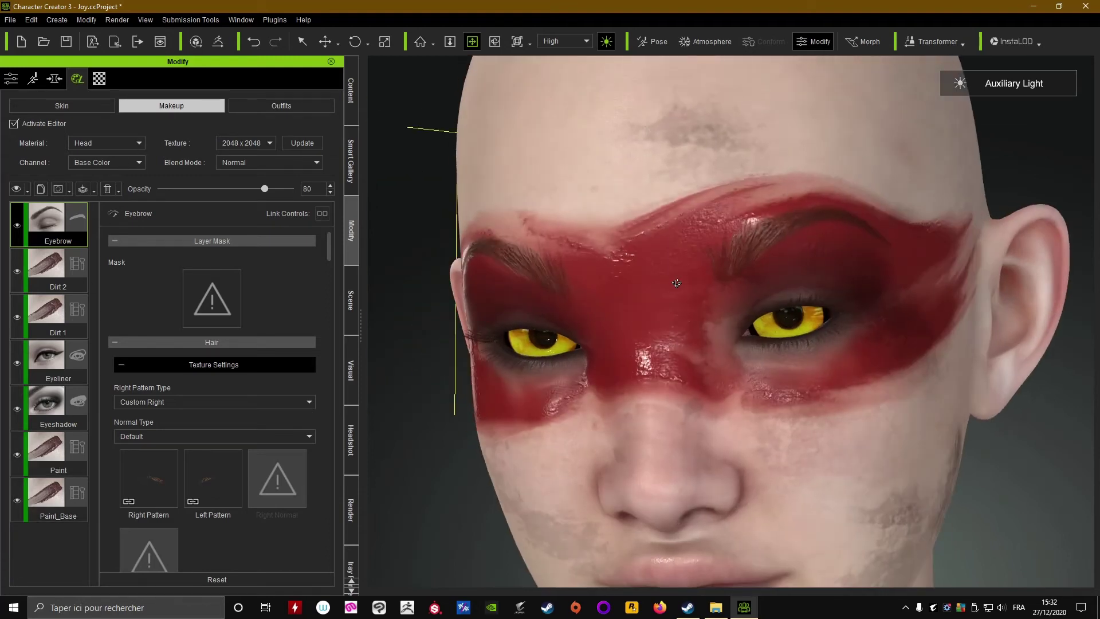
scroll(757, 287, "down", 4)
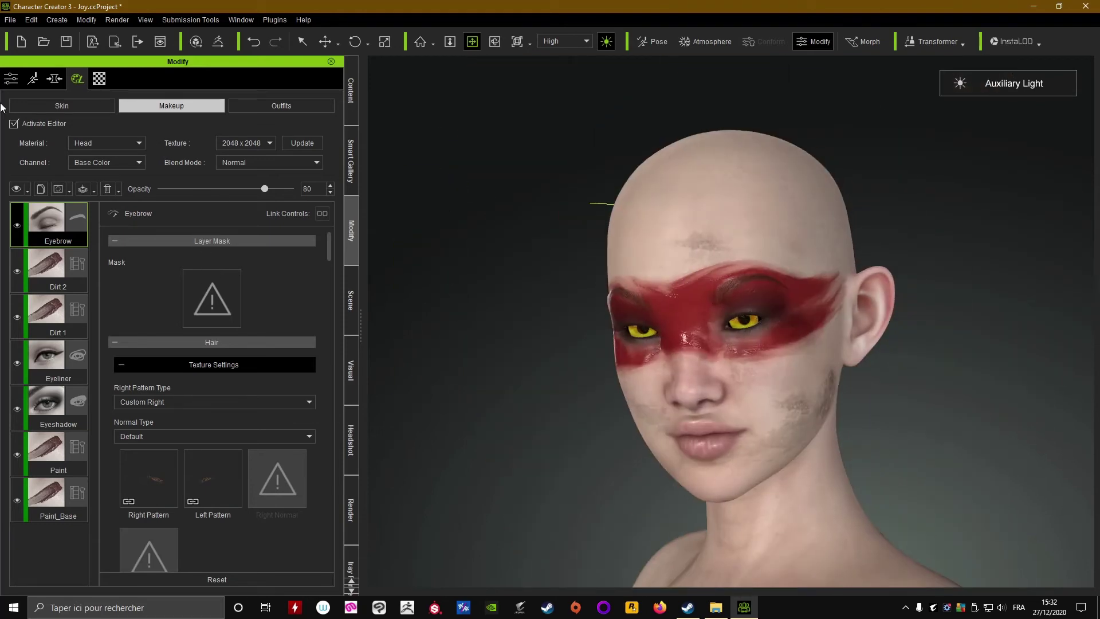
- Browse the Foundation Makeup templates and the presets in their 1_Foundation folder
left_click(349, 100)
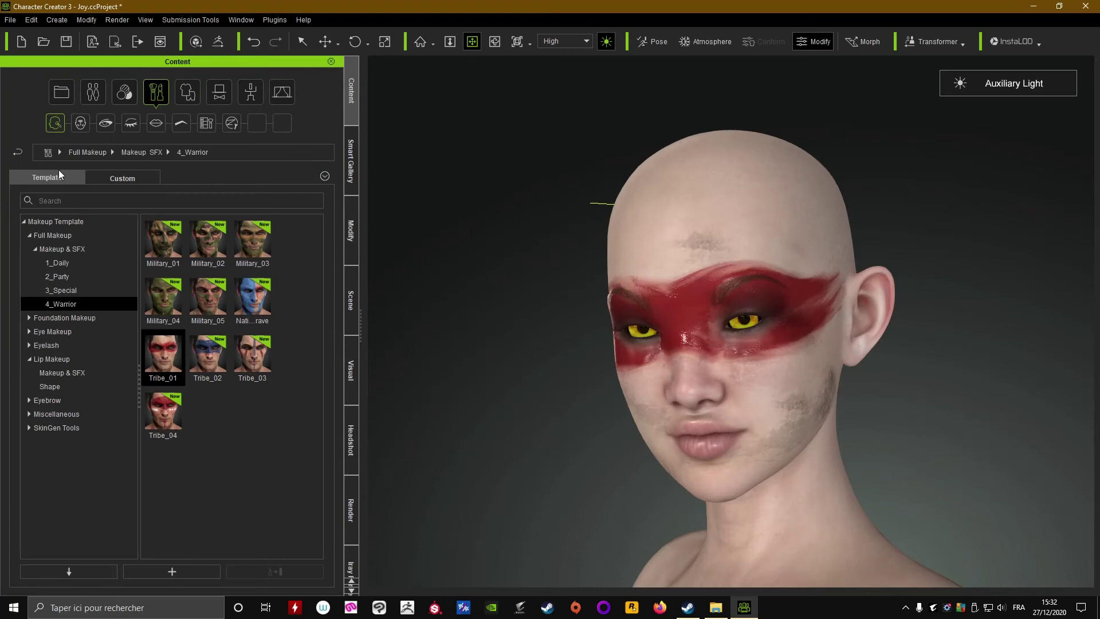
left_click(84, 125)
middle_click_drag(663, 267, 643, 217)
scroll(642, 217, "up", 5)
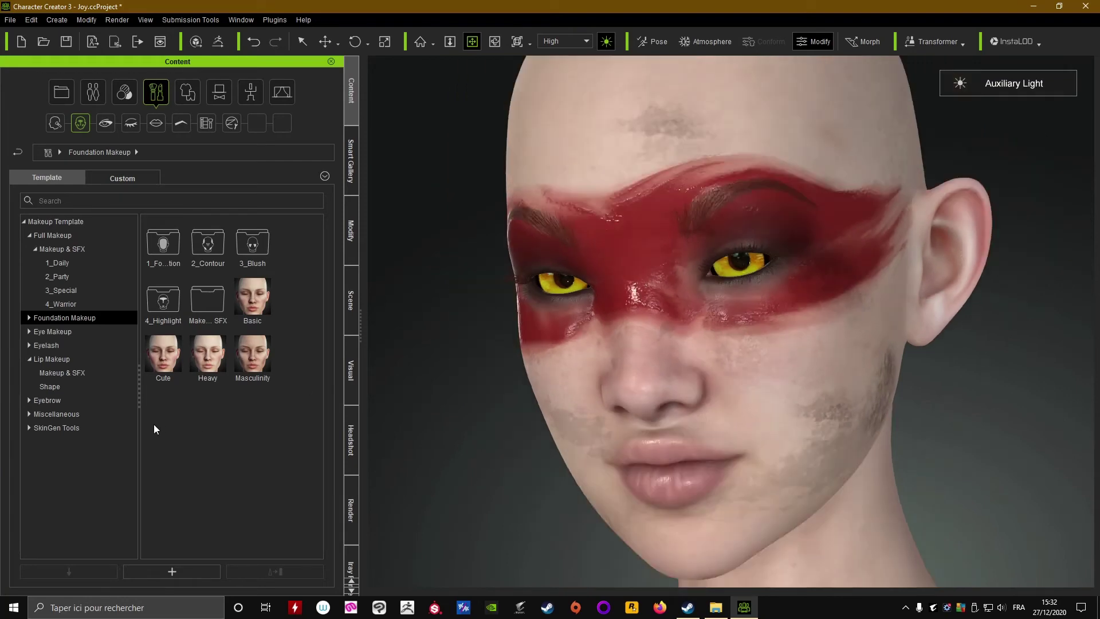
mouse_move(159, 374)
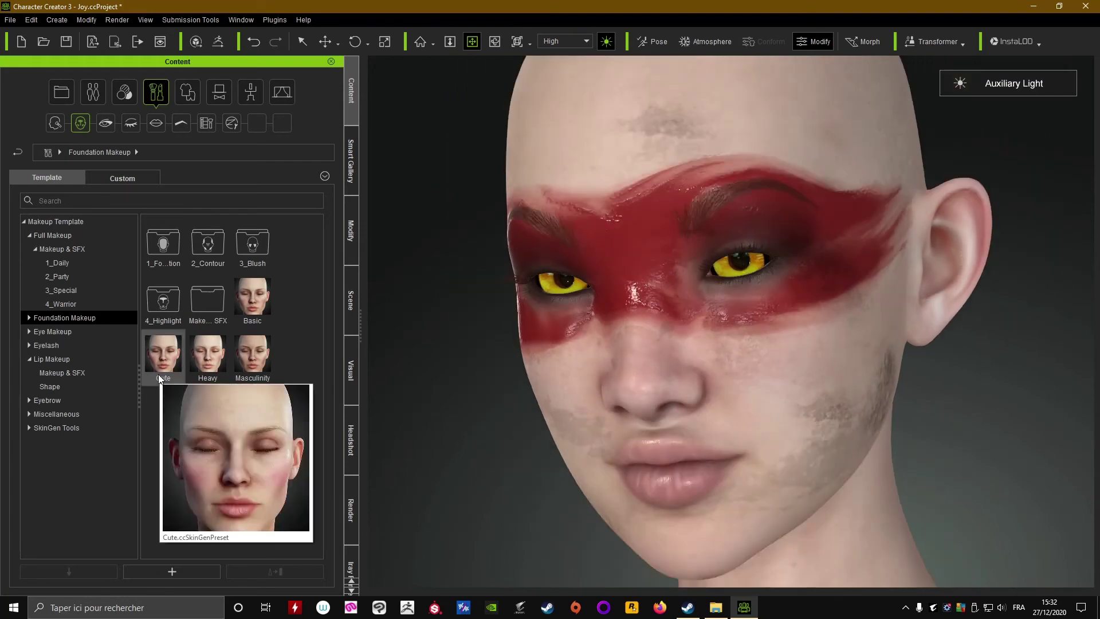
mouse_move(248, 363)
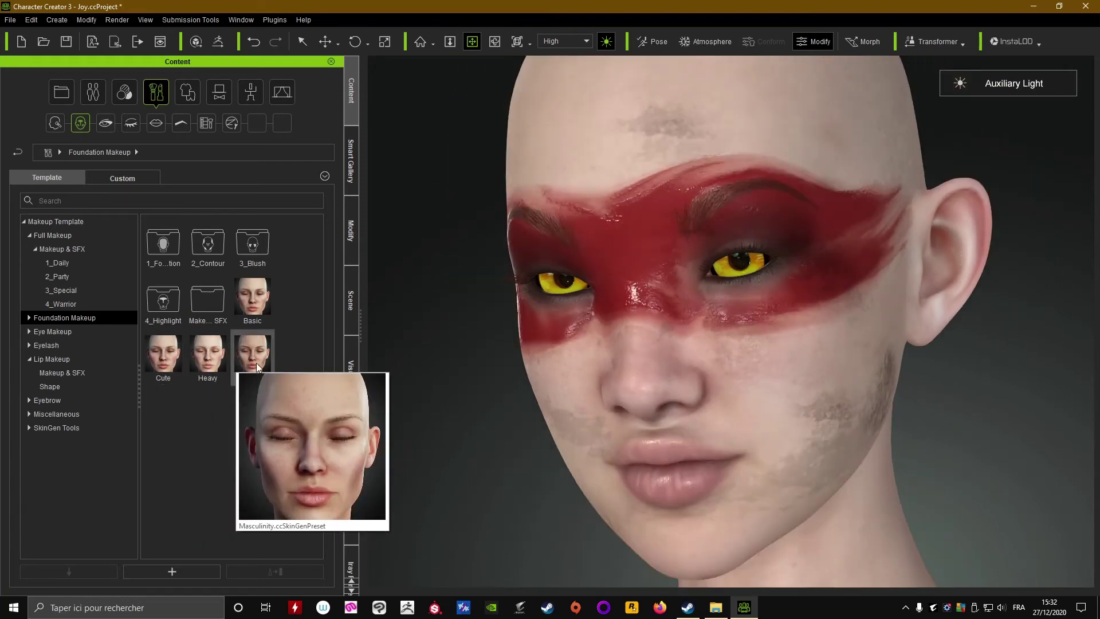
double_click(168, 246)
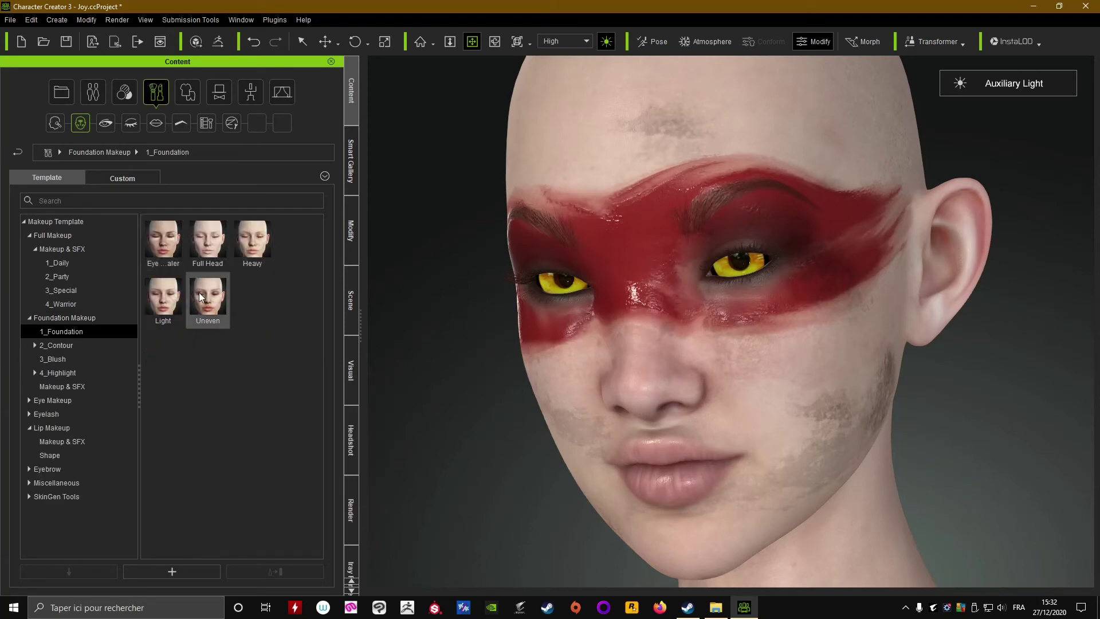
mouse_move(264, 246)
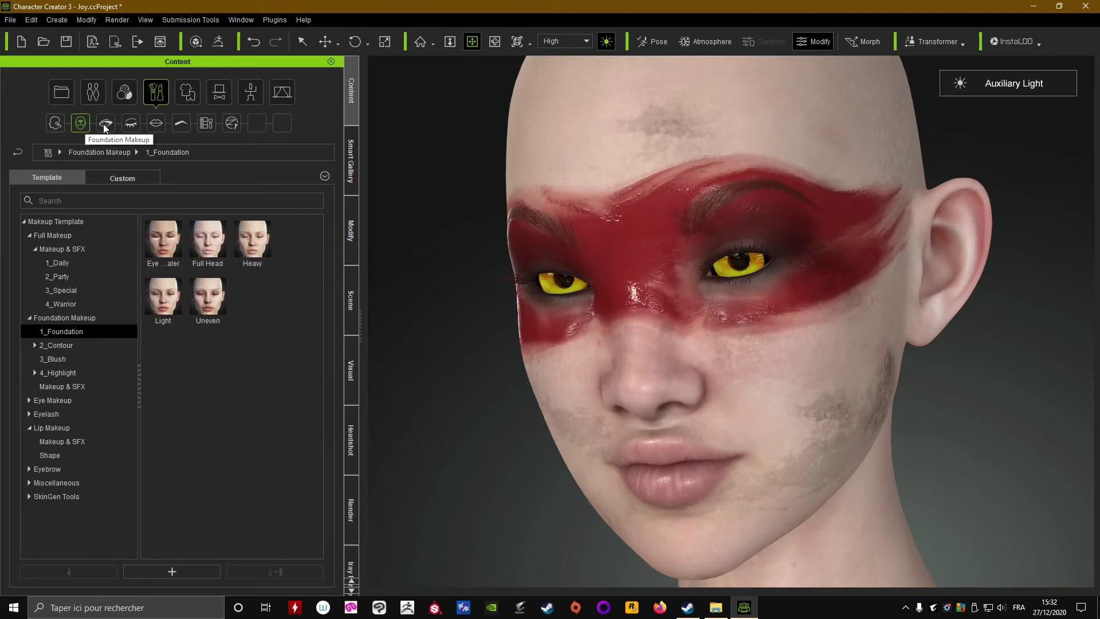
- Look through the blush presets in the 3_Blush folder of Foundation Makeup and preview Suntan
left_click(18, 152)
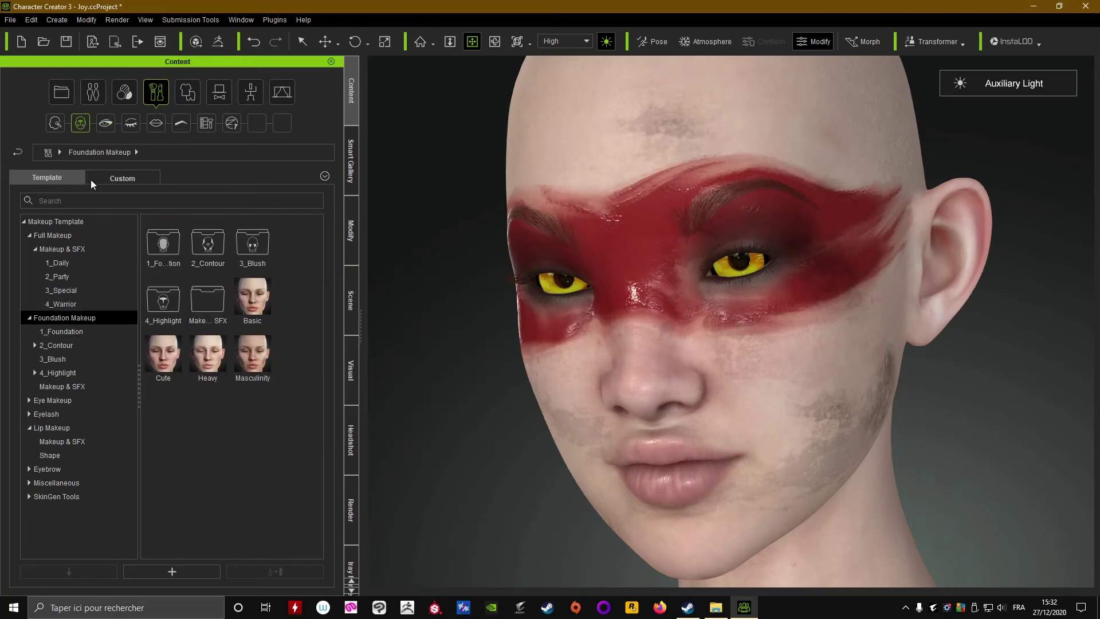
double_click(251, 248)
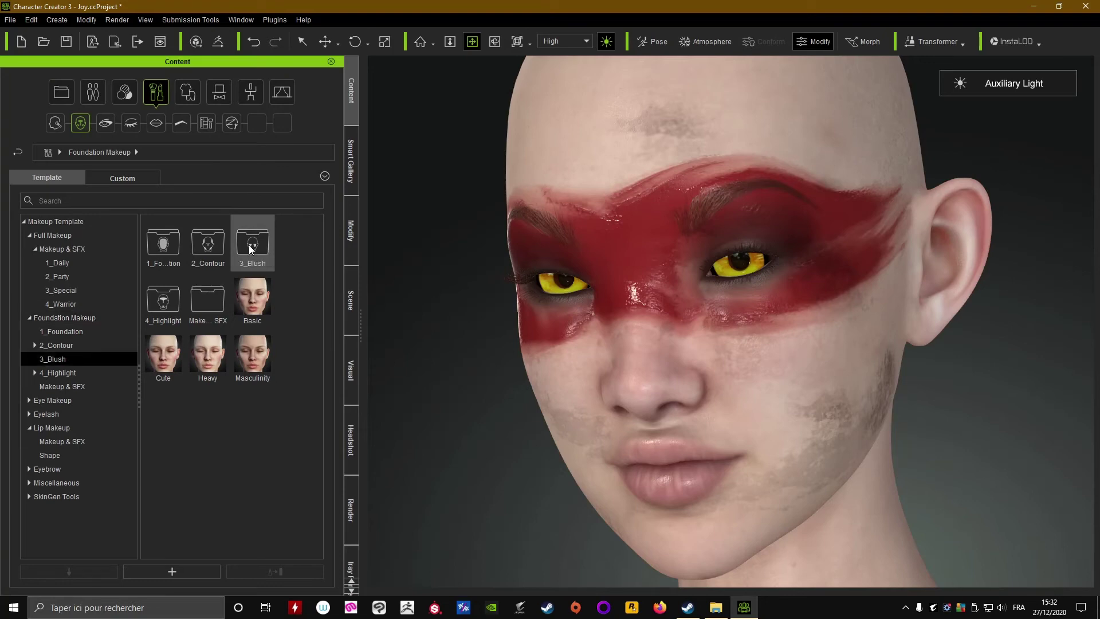
mouse_move(258, 293)
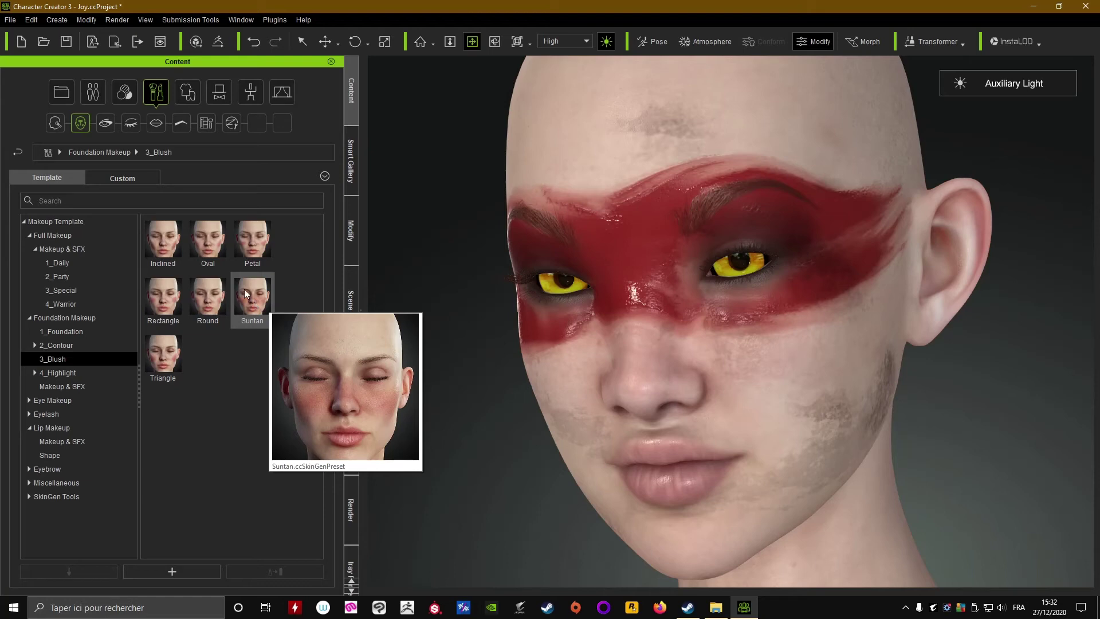
- Open the Makeup & SFX eyeliner presets in the Eye Makeup templates and look over them
left_click(98, 123)
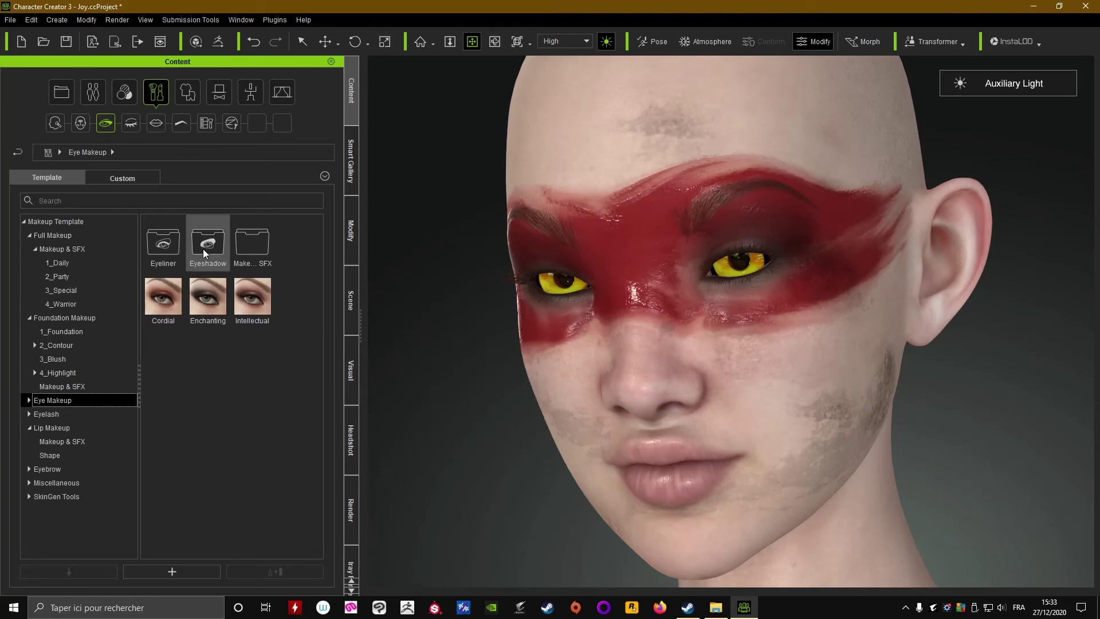
double_click(164, 245)
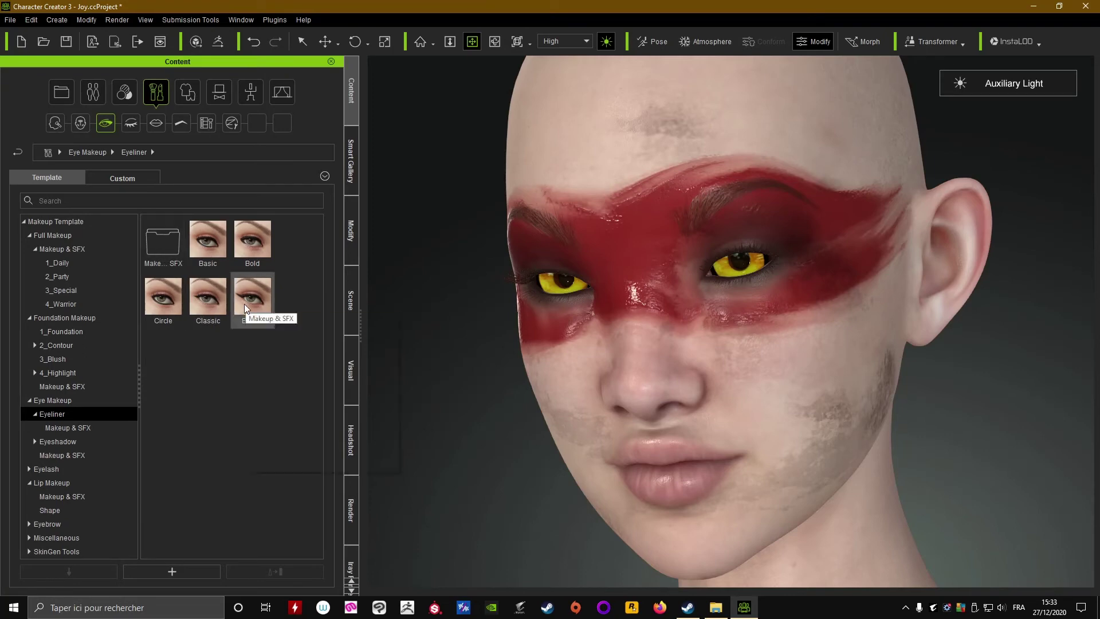
double_click(162, 244)
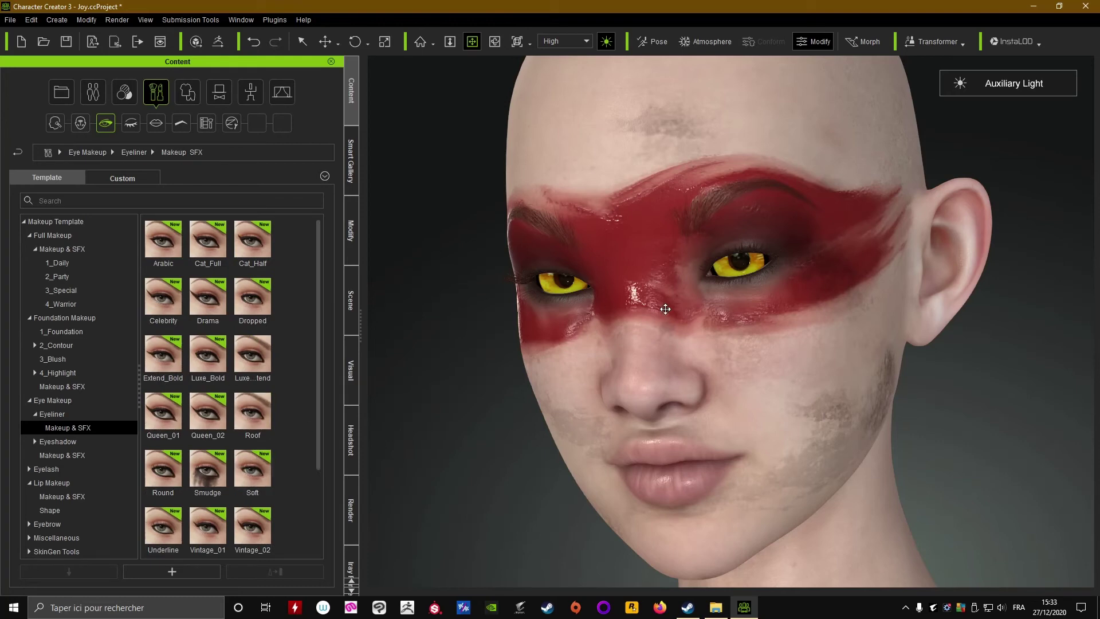
right_click_drag(647, 321, 635, 325)
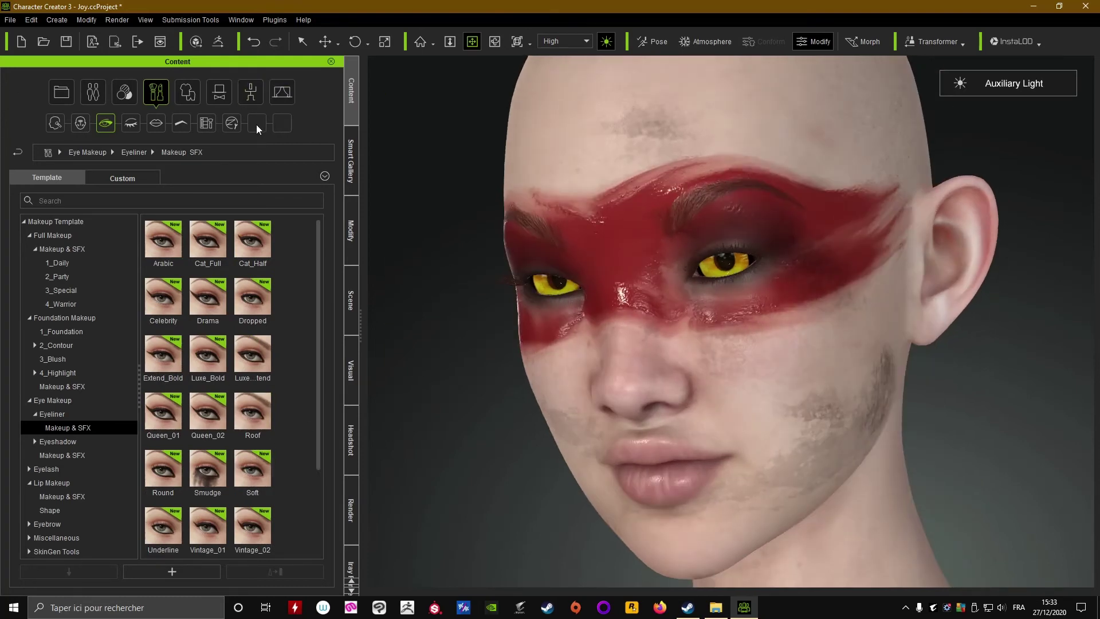
- Examine the whole character from face to legs, with the makeup layer stack shown in the modification settings
scroll(586, 270, "down", 5)
left_click_drag(653, 344, 628, 263)
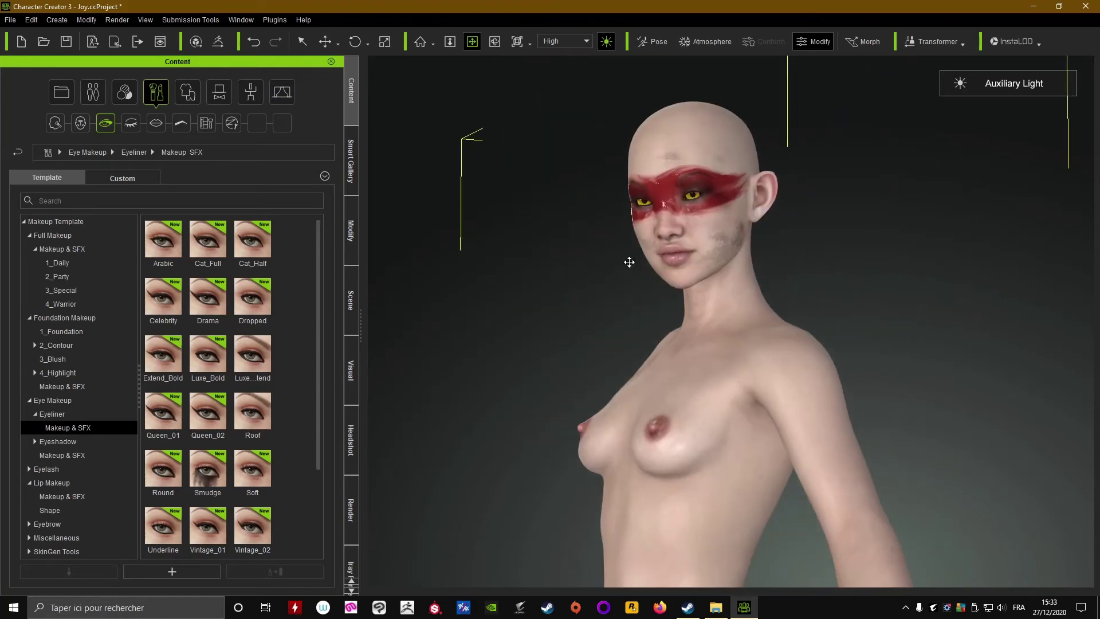
right_click_drag(536, 273, 716, 310)
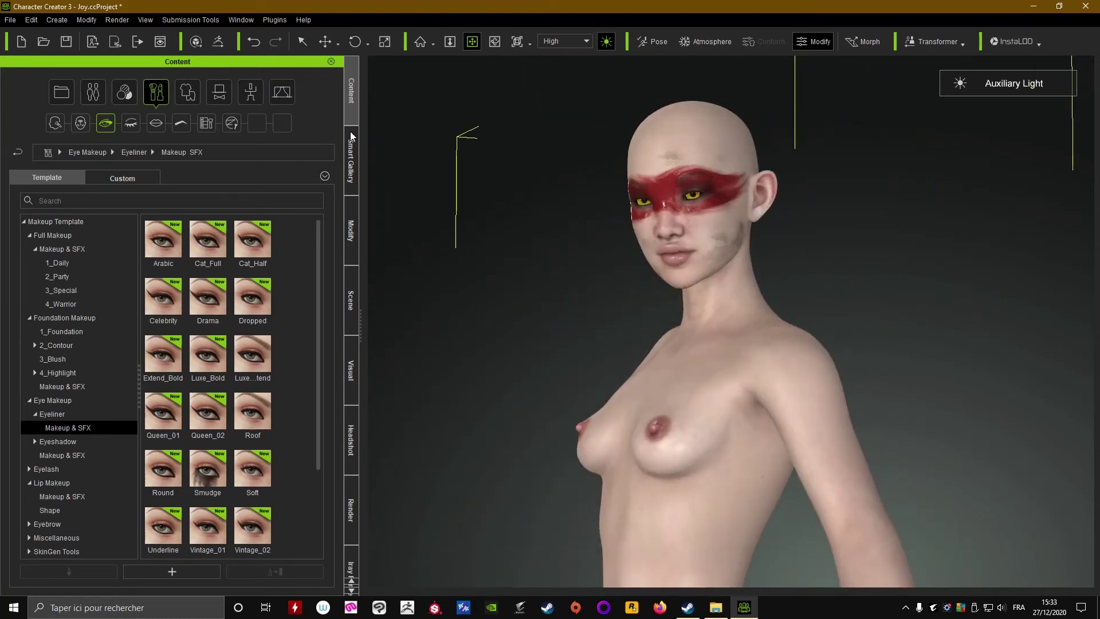
left_click(351, 231)
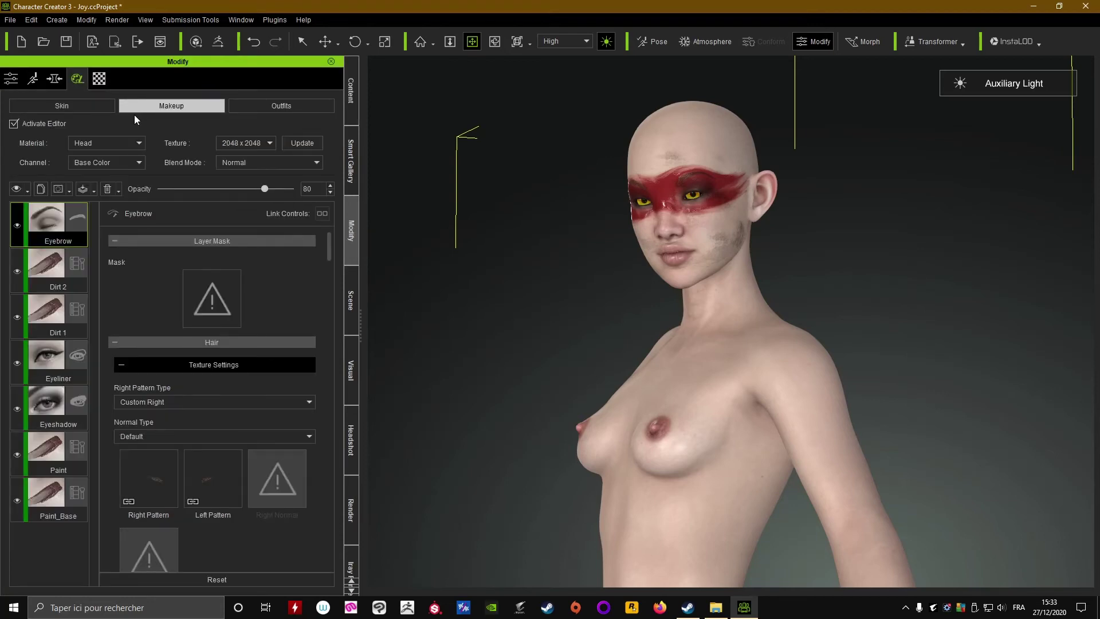
scroll(581, 327, "down", 1)
scroll(581, 327, "down", 3)
left_click_drag(636, 372, 612, 184)
right_click_drag(676, 320, 1085, 425)
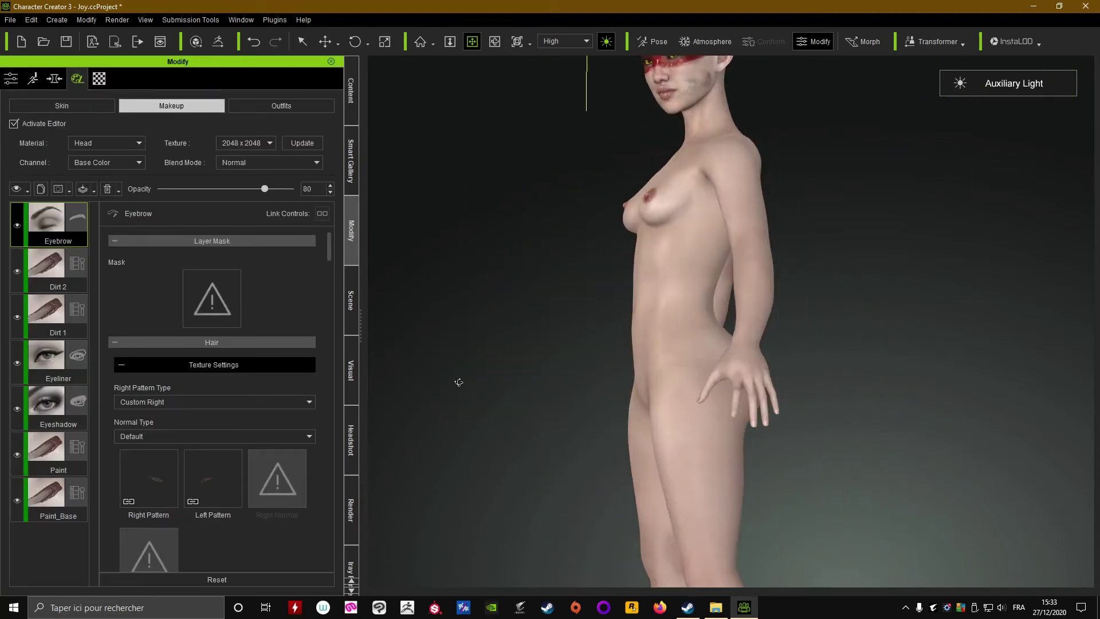
left_click_drag(836, 407, 813, 224)
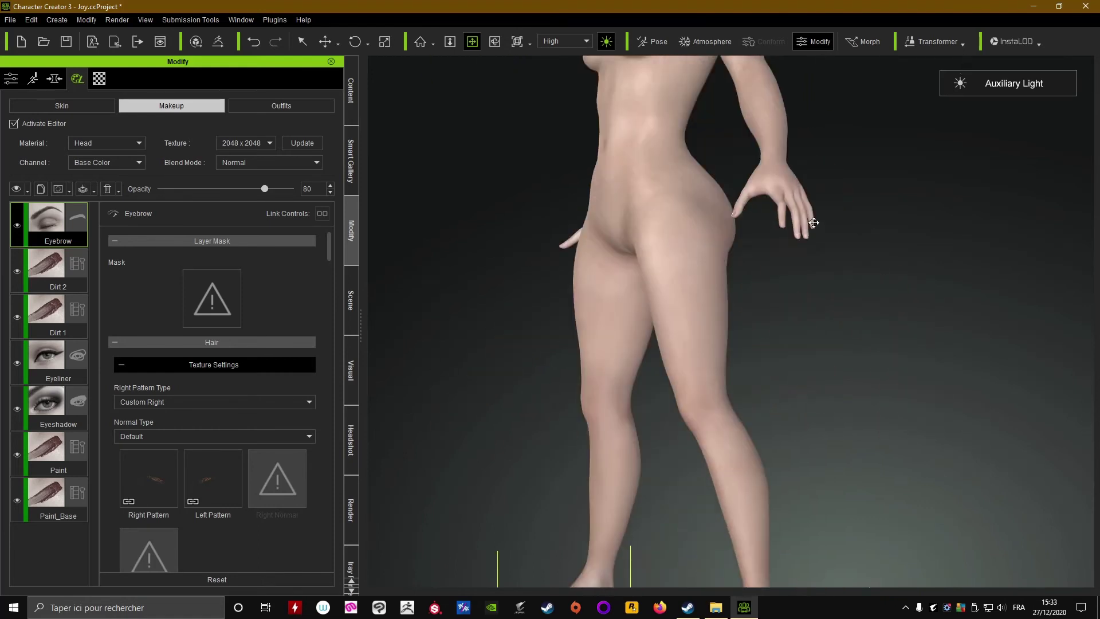
right_click_drag(813, 223, 974, 407)
left_click_drag(658, 210, 712, 404)
left_click_drag(634, 151, 674, 314)
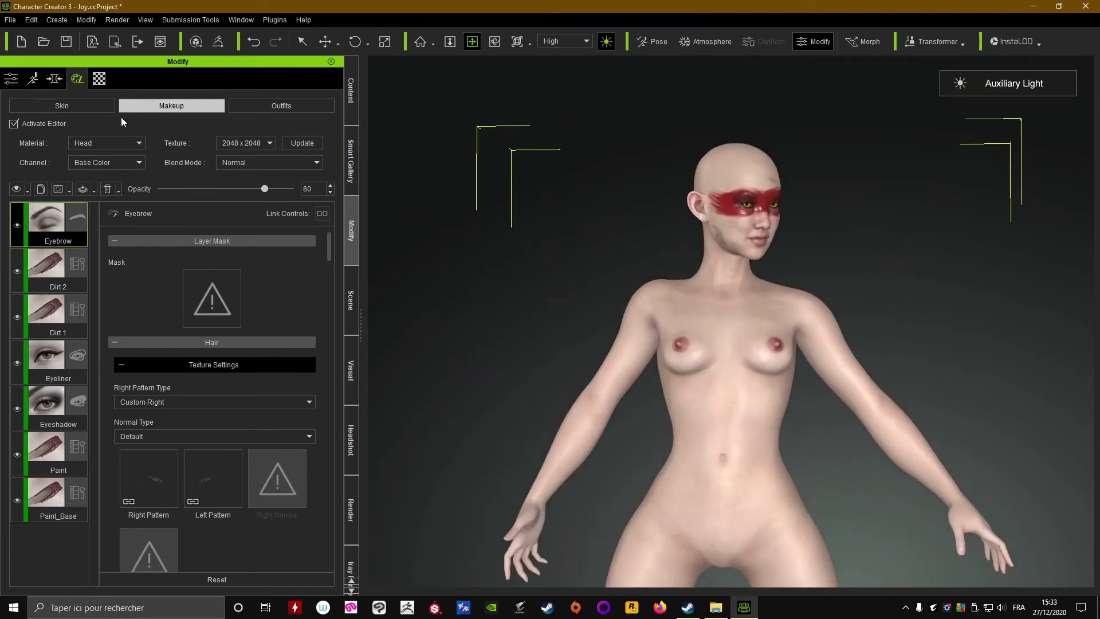
- Deactivate the makeup layer editor and check the face and torso from another angle
left_click(14, 123)
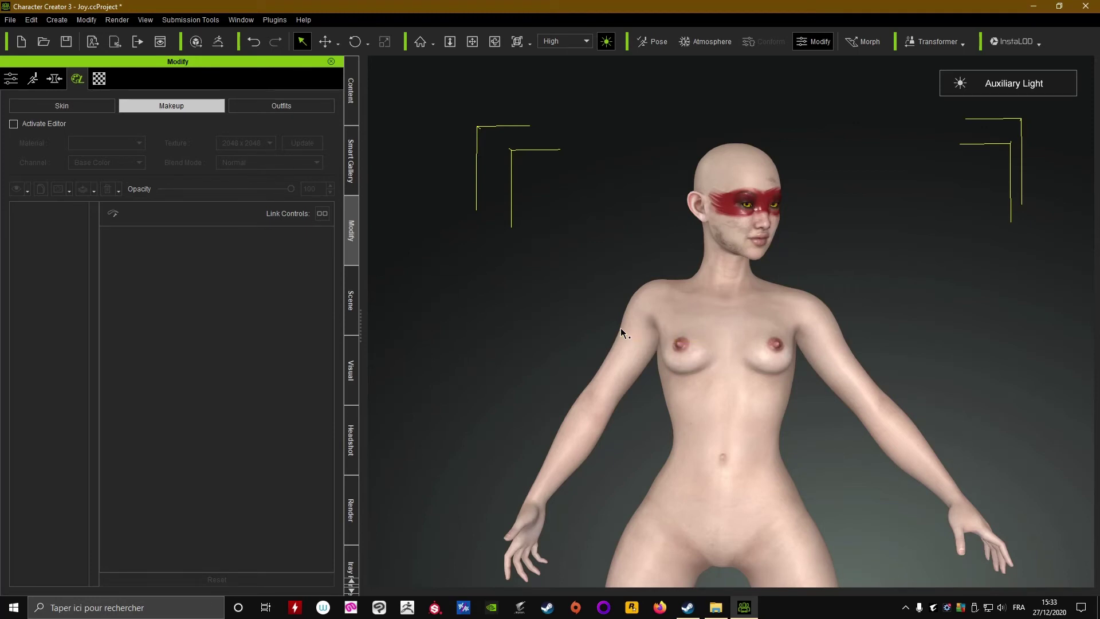
left_click_drag(609, 315, 427, 303, "alt")
right_click_drag(427, 303, 691, 321, "alt")
left_click_drag(690, 321, 590, 196, "alt")
right_click_drag(630, 310, 673, 333, "alt")
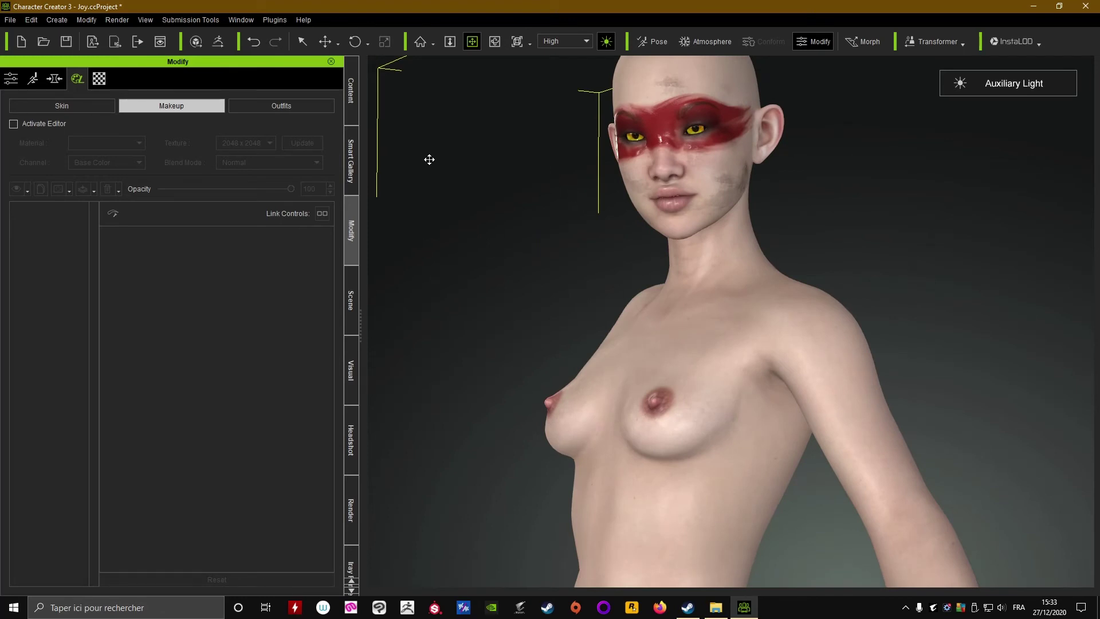
- Create a folder named perso test among the custom Overall skins and open it
left_click(351, 96)
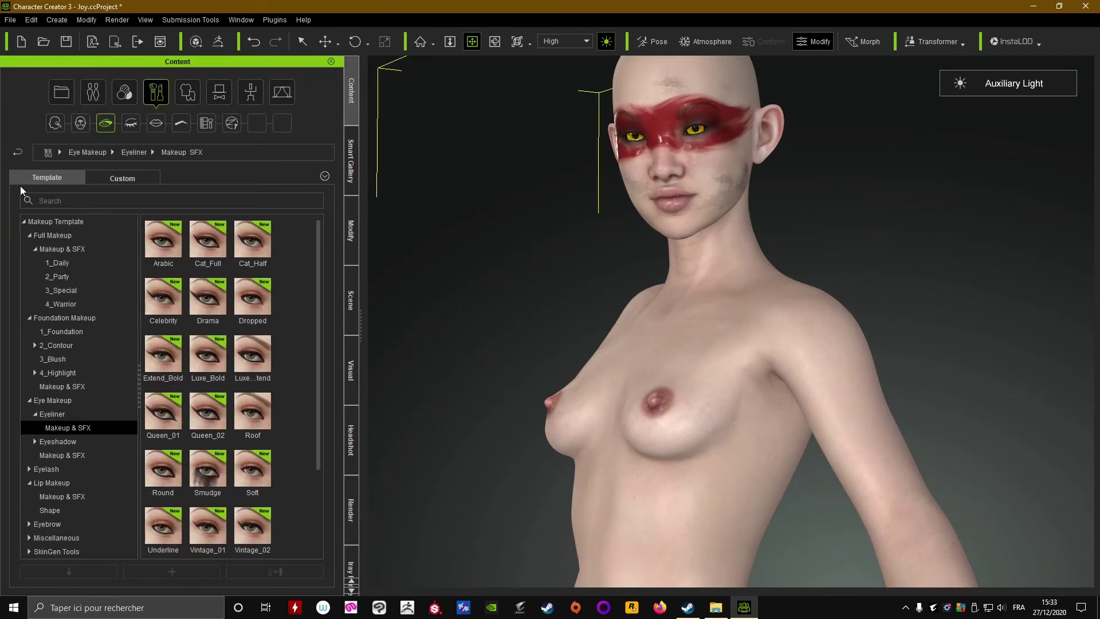
left_click(116, 96)
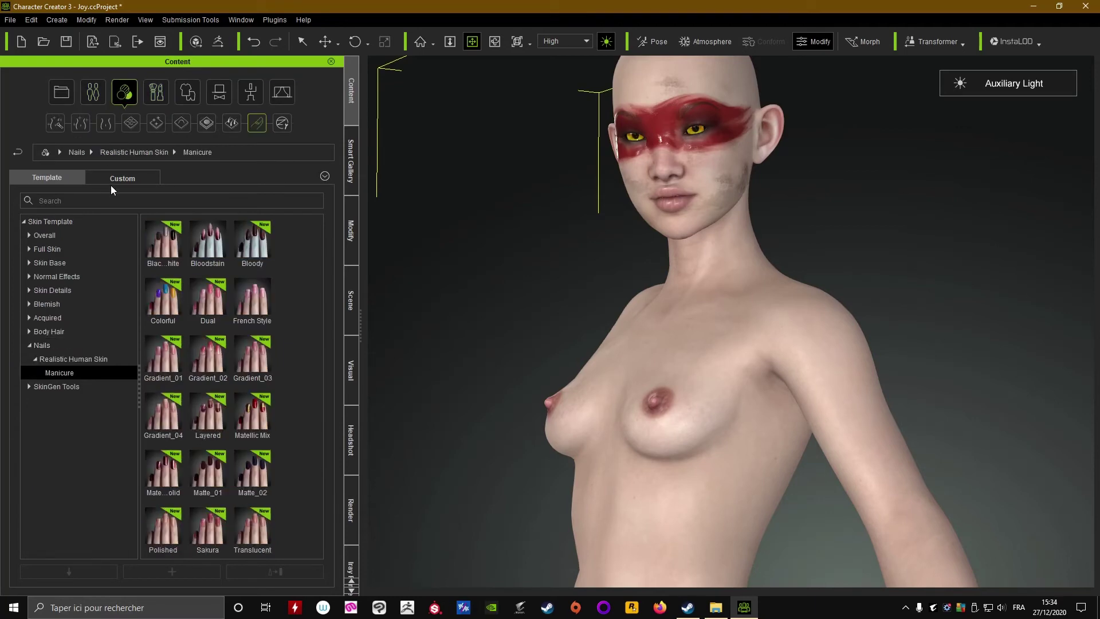
left_click(117, 175)
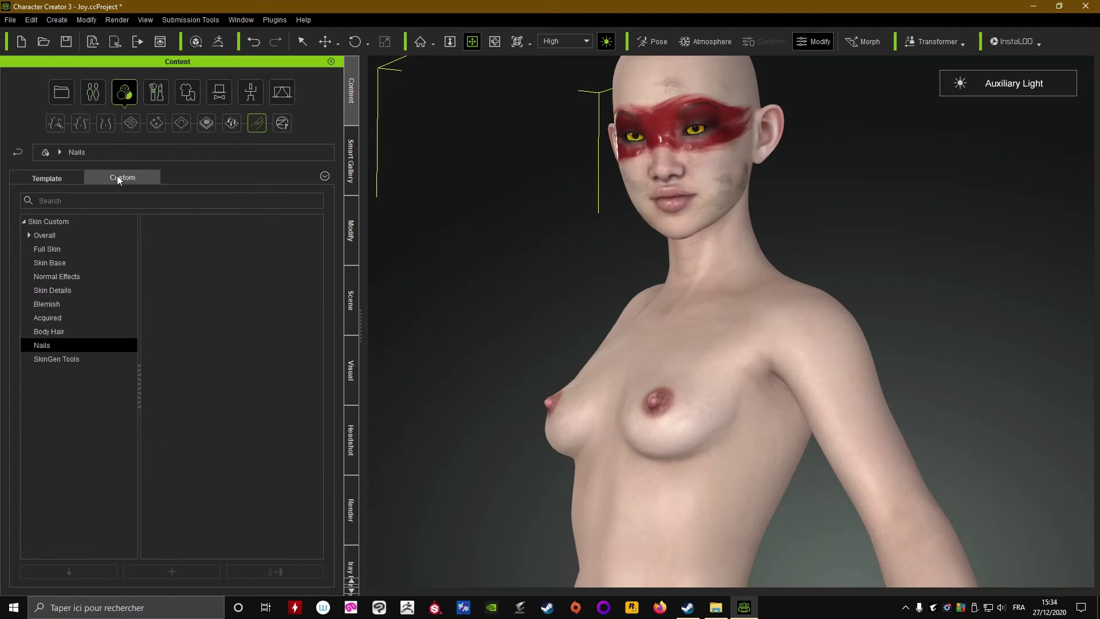
left_click(54, 130)
right_click(205, 424)
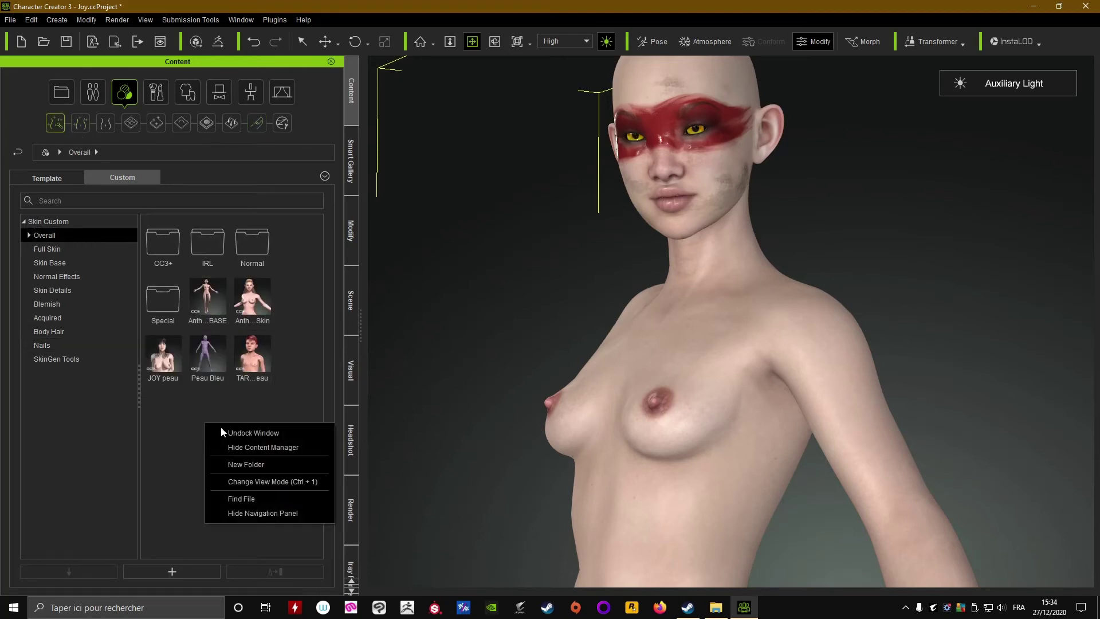
left_click(234, 464)
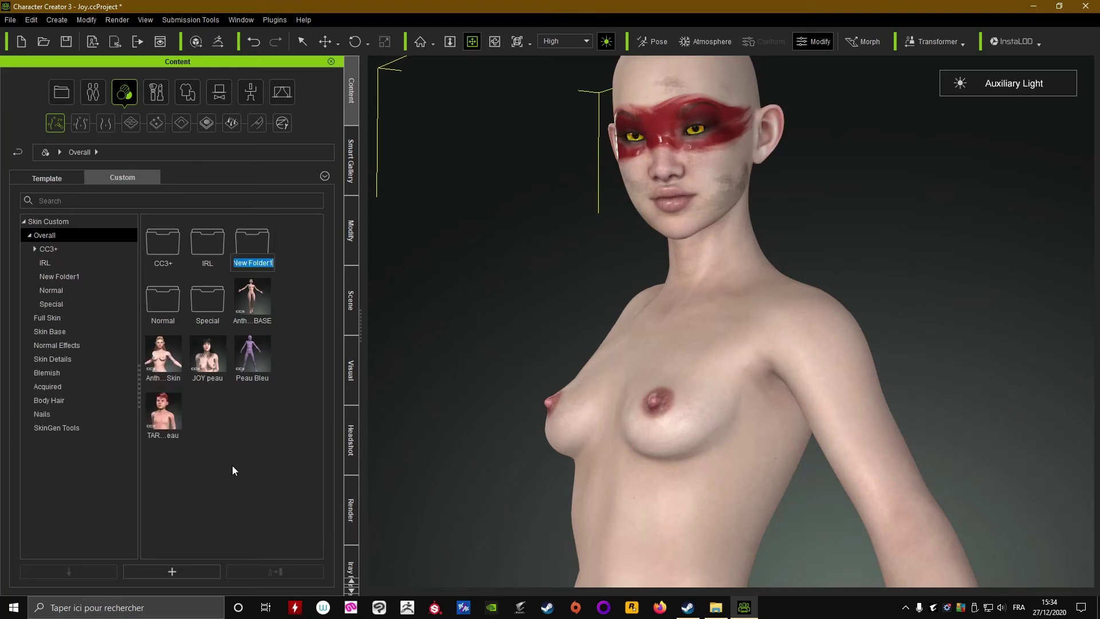
type("perso test")
key("Return")
double_click(162, 302)
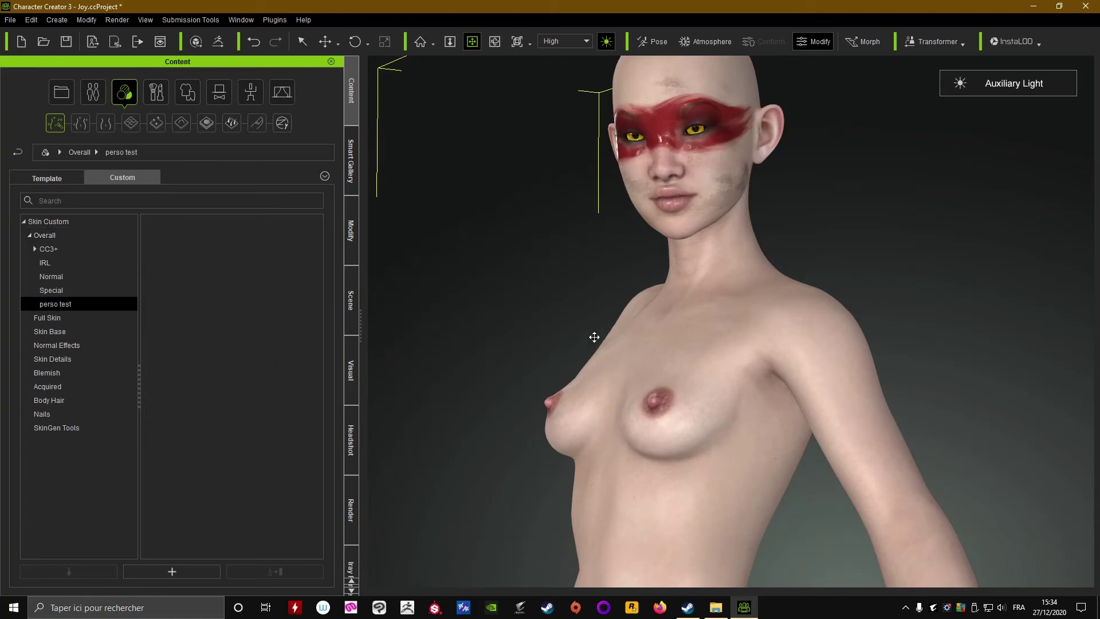
- Frame most of the body and save the character's current skin to the perso test folder under its default name
scroll(593, 336, "down", 5)
scroll(640, 229, "down", 1)
right_click_drag(627, 251, 611, 302)
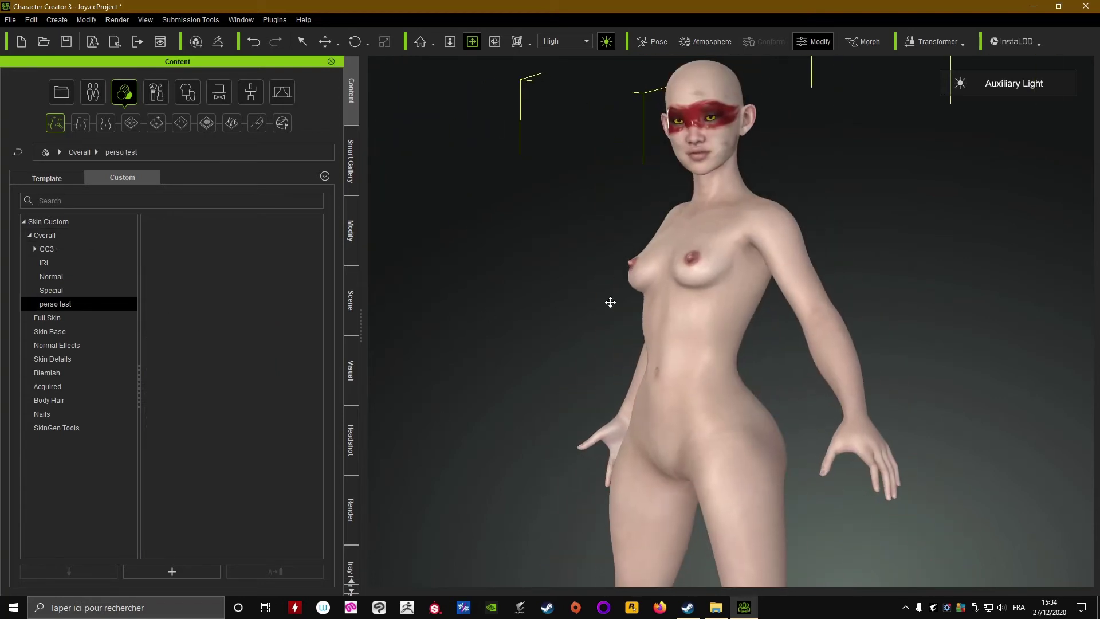
left_click(165, 572)
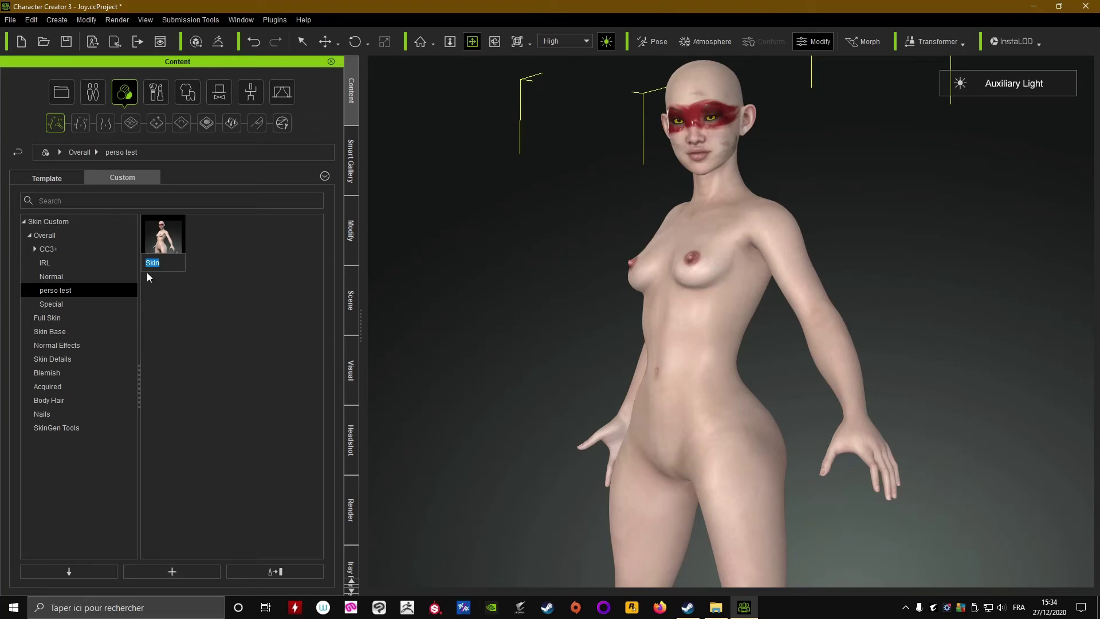
left_click(211, 331)
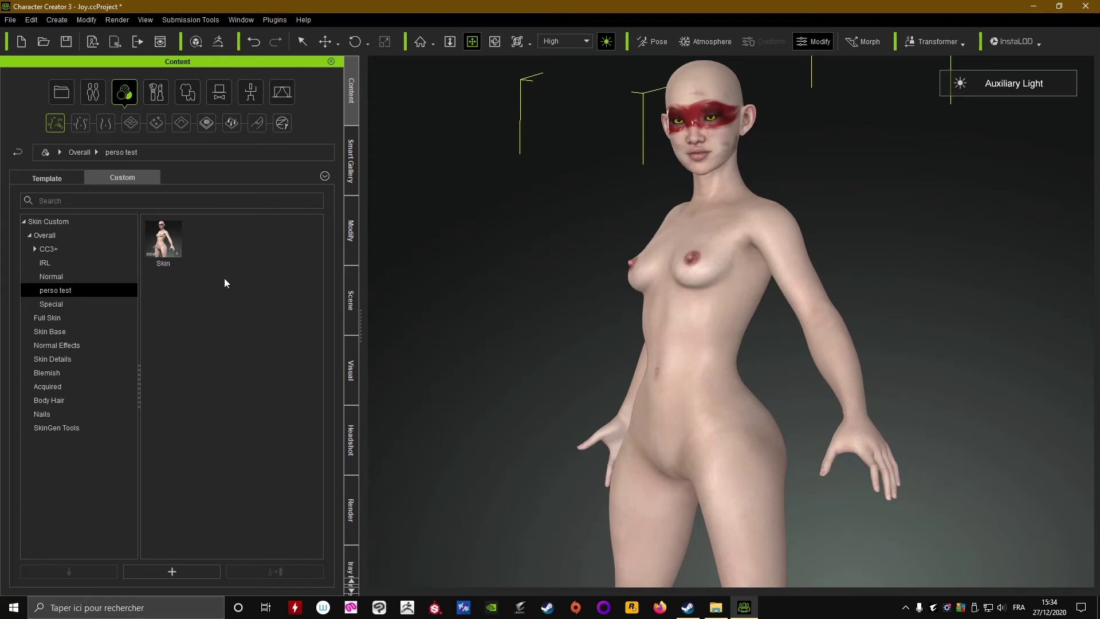
left_click_drag(638, 241, 641, 298)
scroll(617, 300, "up", 5)
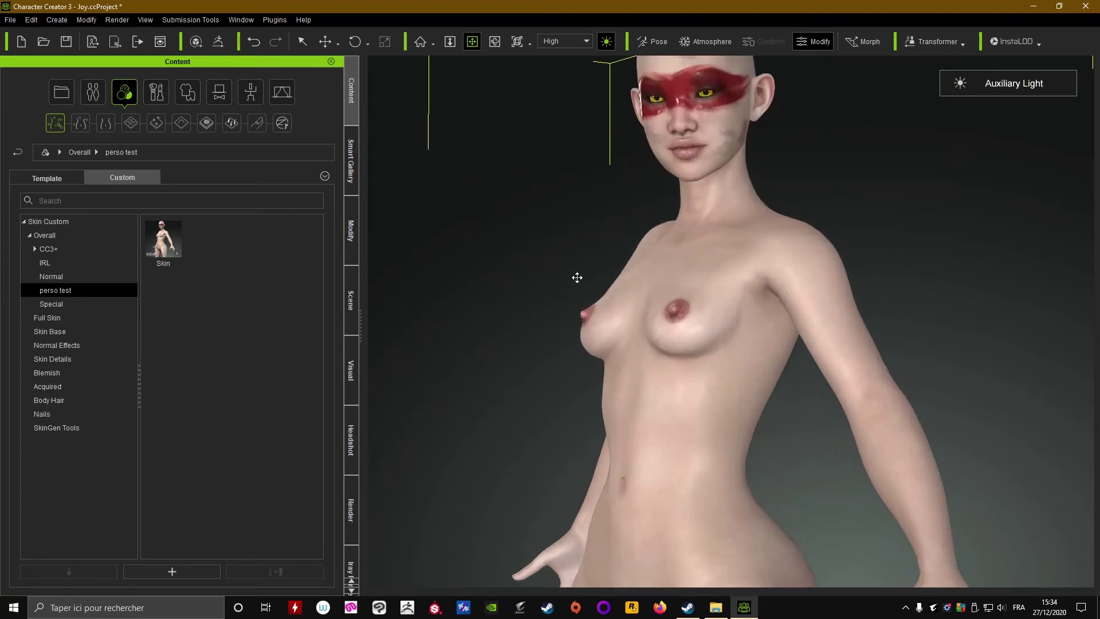
right_click_drag(577, 277, 616, 279)
left_click_drag(565, 268, 597, 312)
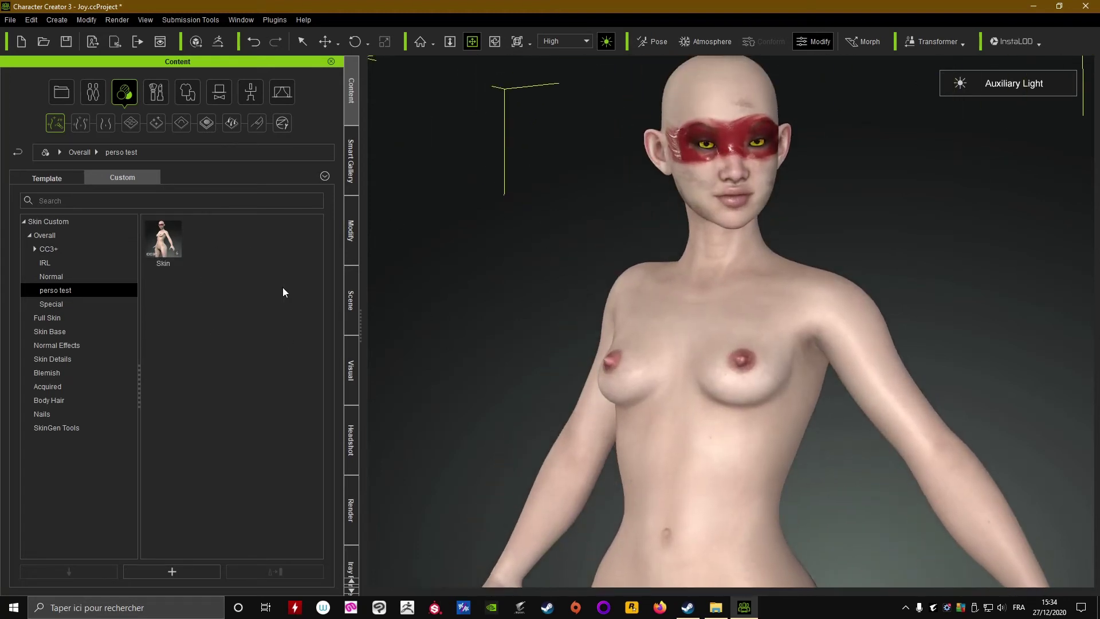
left_click_drag(684, 280, 679, 290)
scroll(687, 297, "down", 3)
scroll(713, 315, "up", 5)
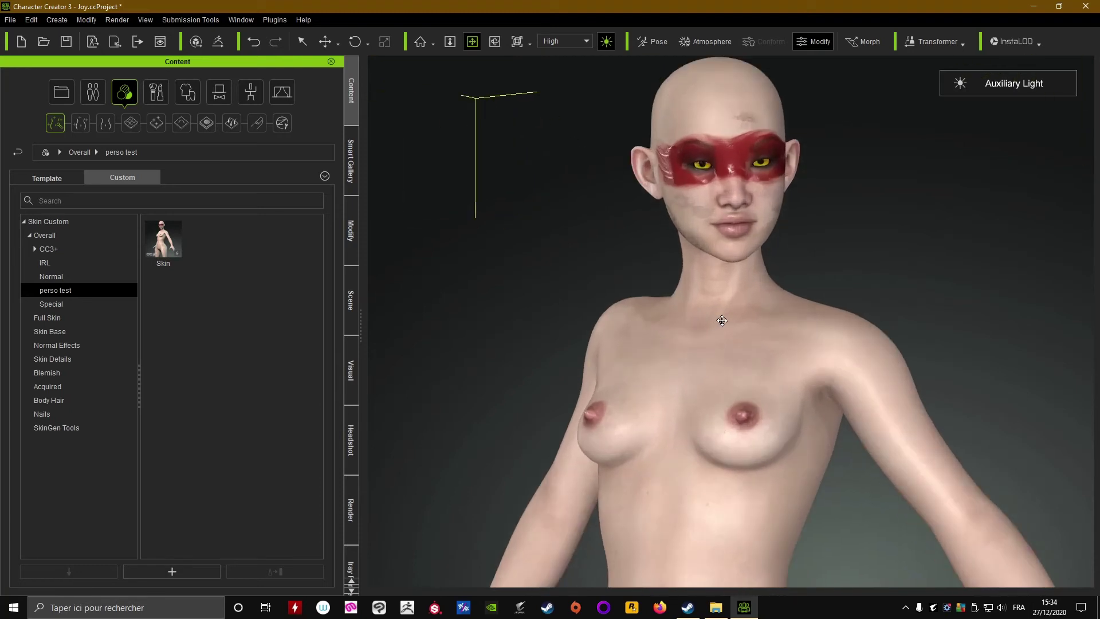
right_click_drag(721, 321, 530, 286)
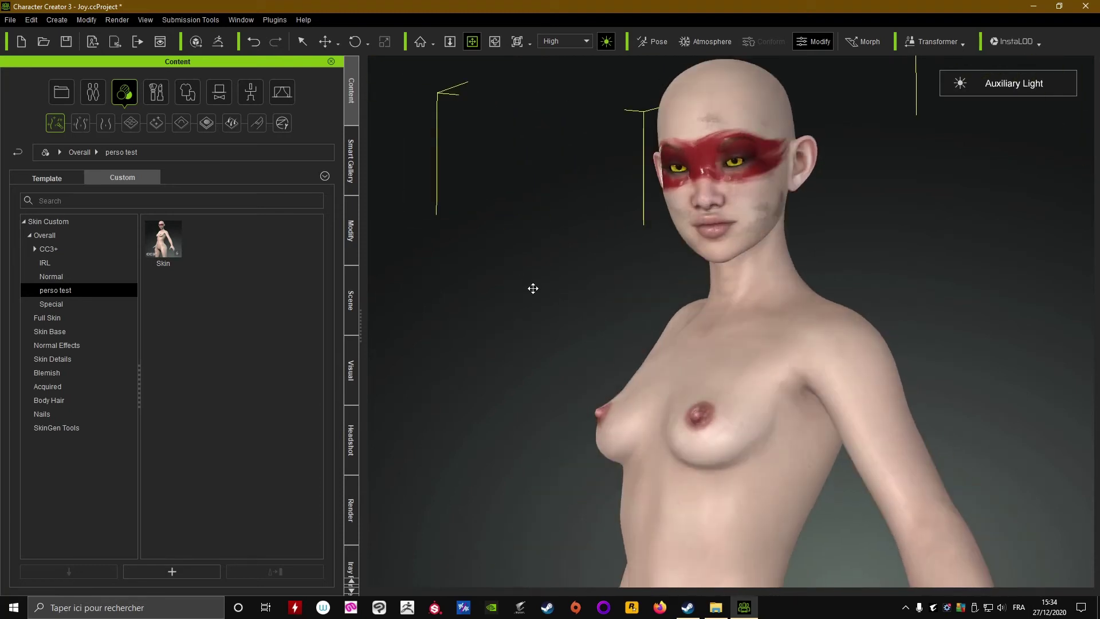
- Save the character's body shape as a custom preset in AvatarMorphPreset/Body
left_click(90, 95)
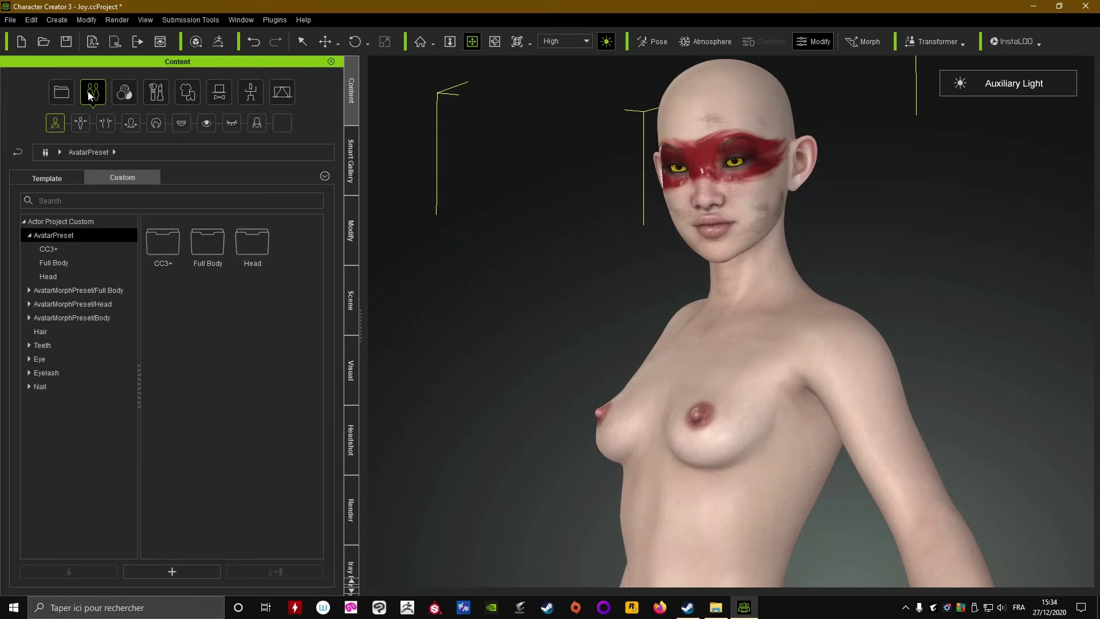
left_click(105, 123)
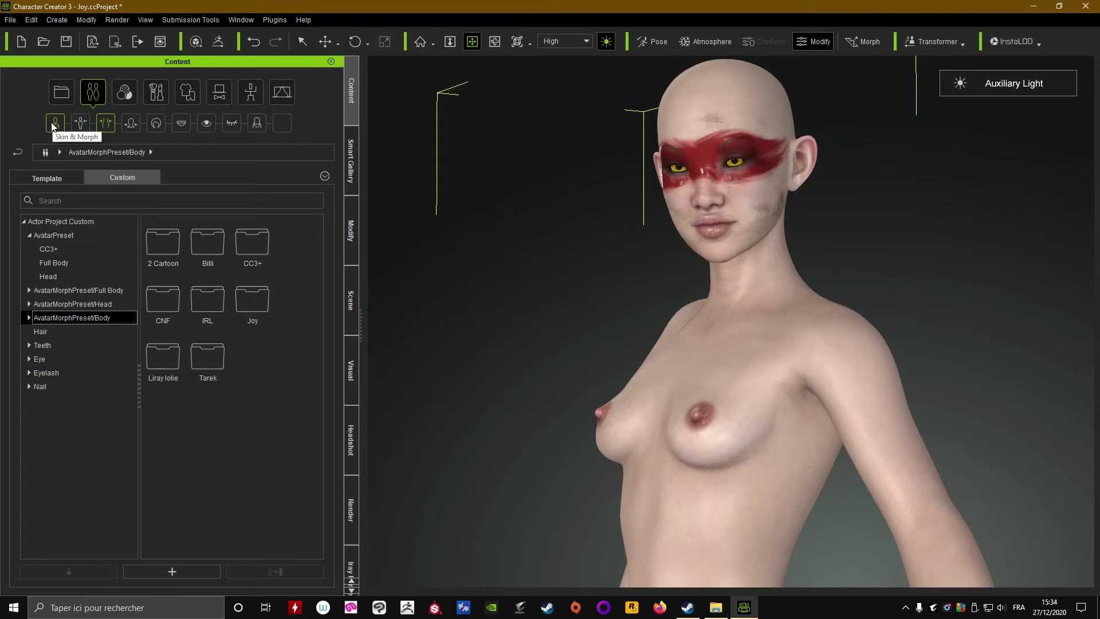
right_click_drag(625, 344, 366, 380)
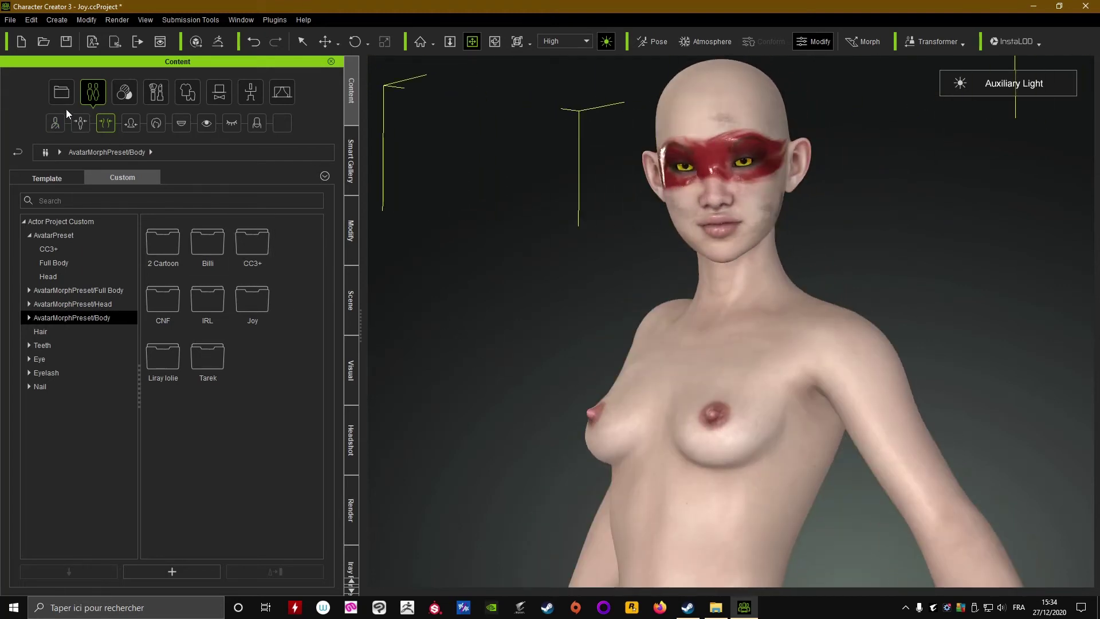
left_click(102, 128)
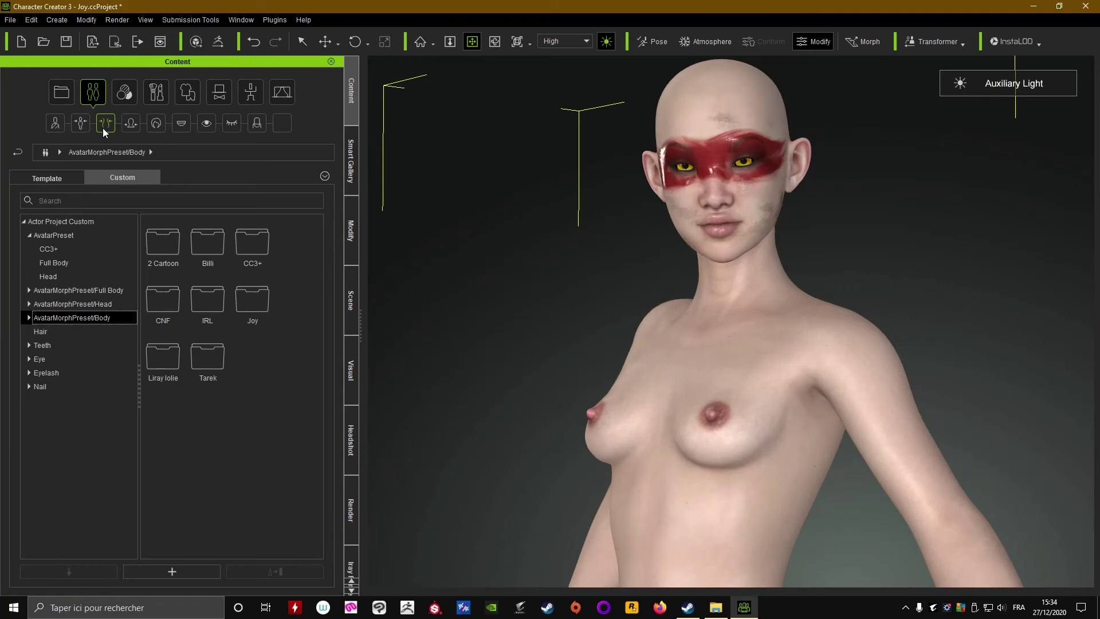
left_click(172, 571)
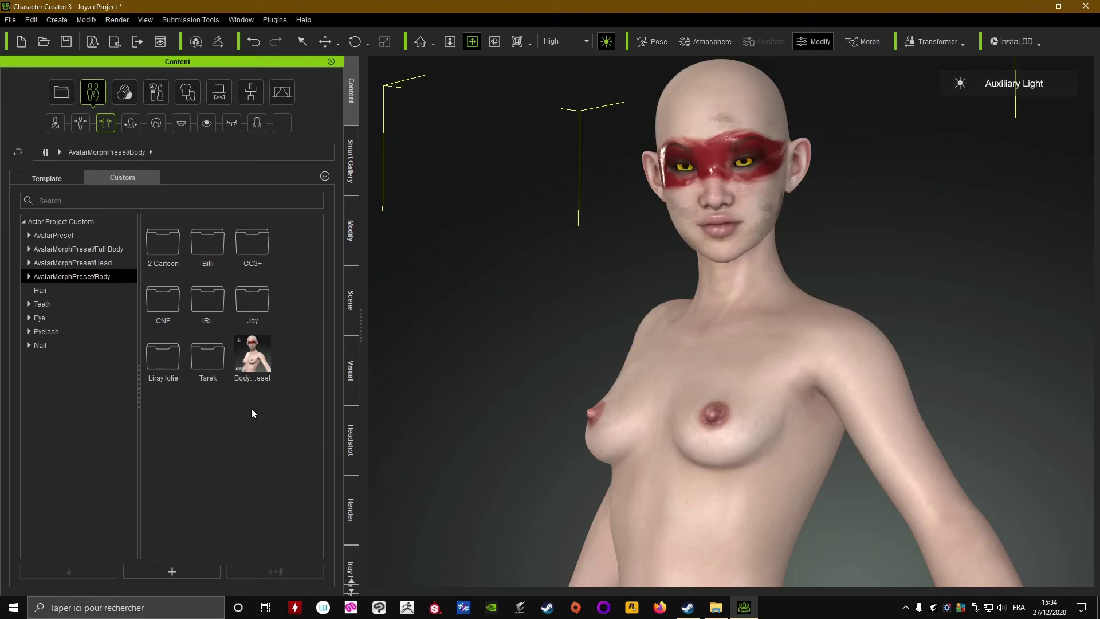
right_click_drag(583, 388, 643, 416)
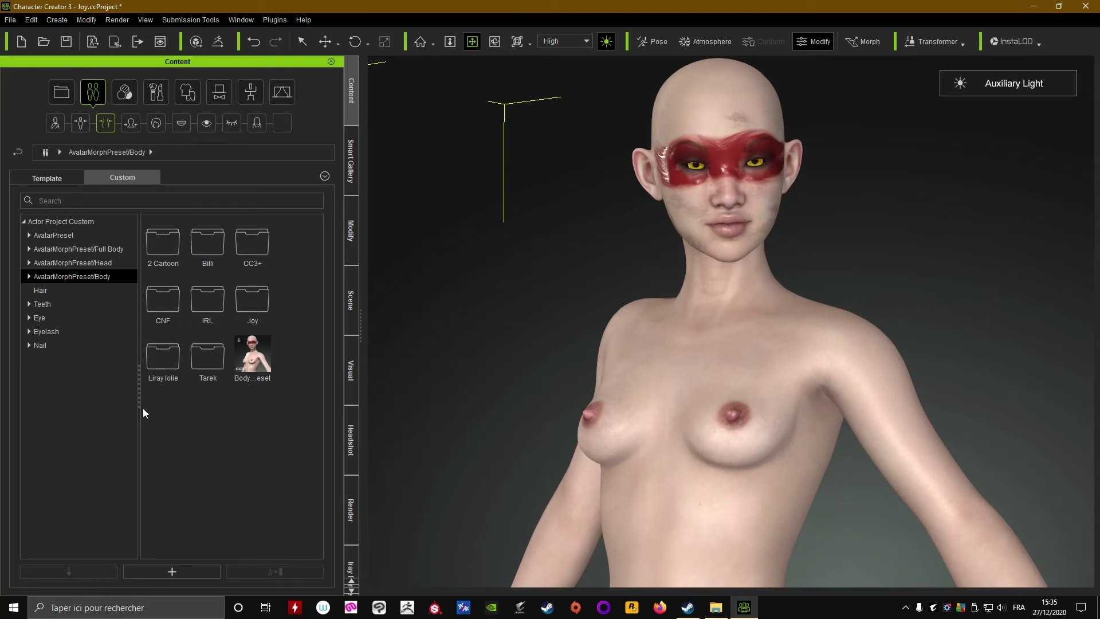
- Delete the newly saved body preset from AvatarMorphPreset/Body
left_click(250, 367)
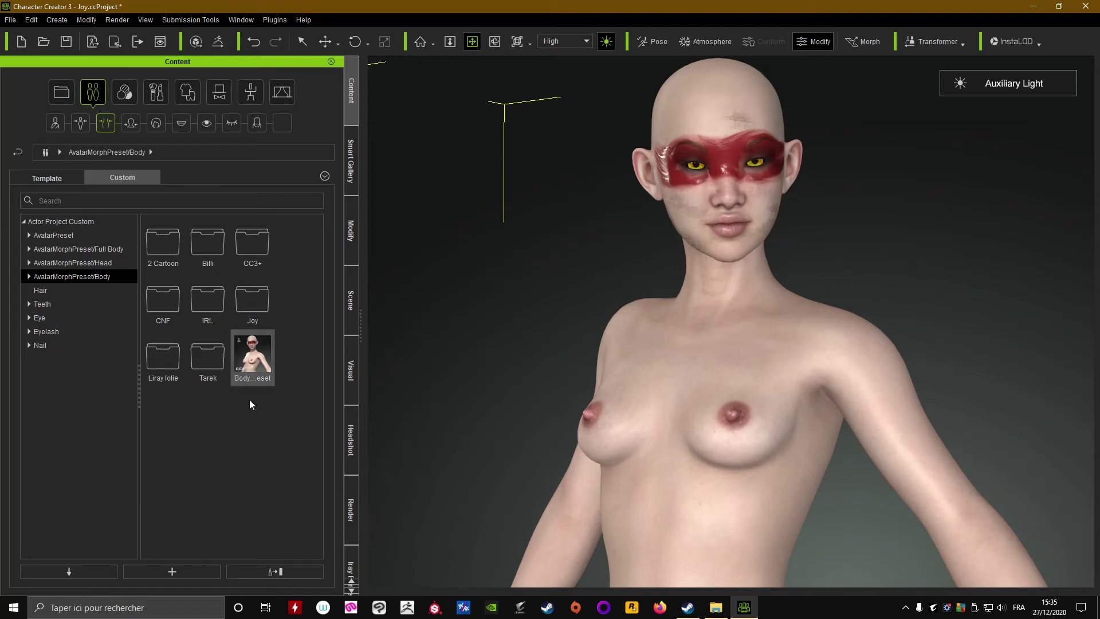
key("Delete")
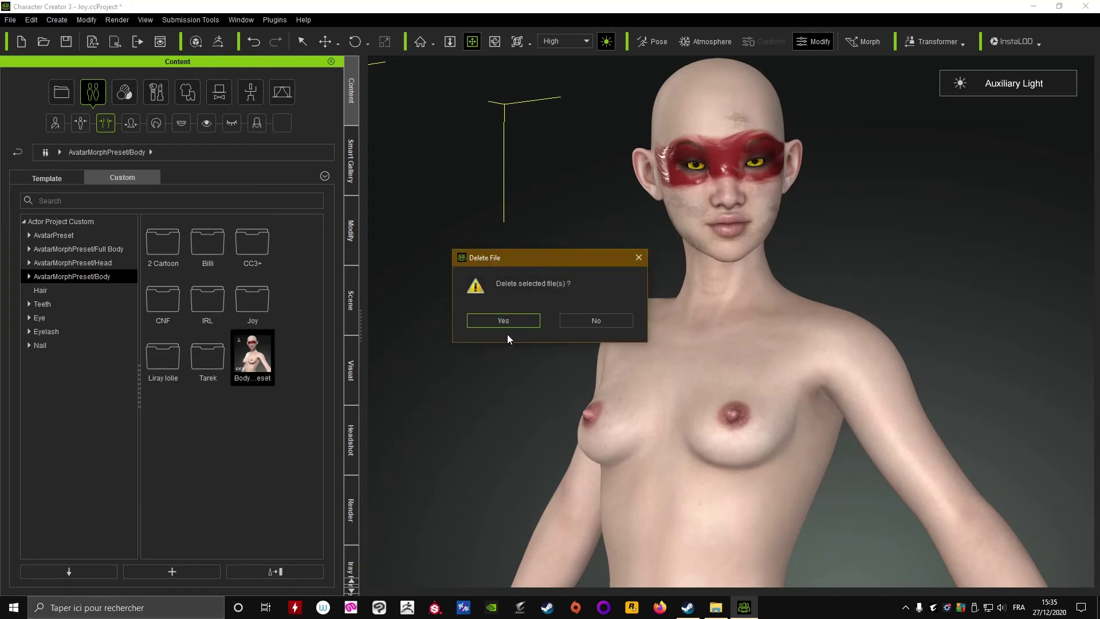
left_click(497, 322)
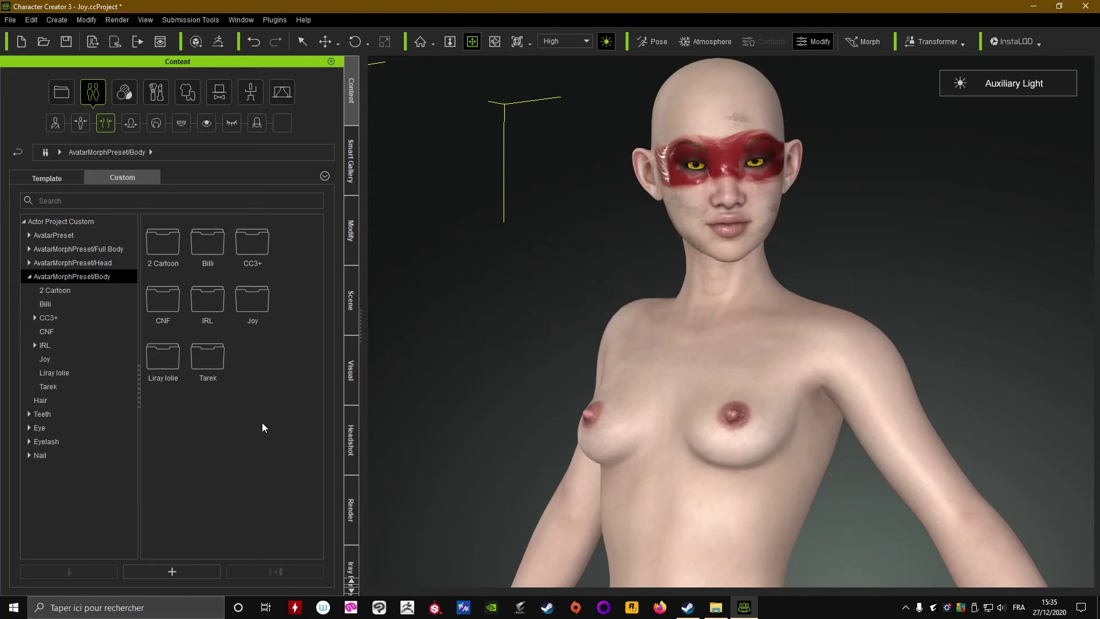
- Frame the character's face and save the head shape as a custom preset in AvatarMorphPreset/Head
left_click(129, 123)
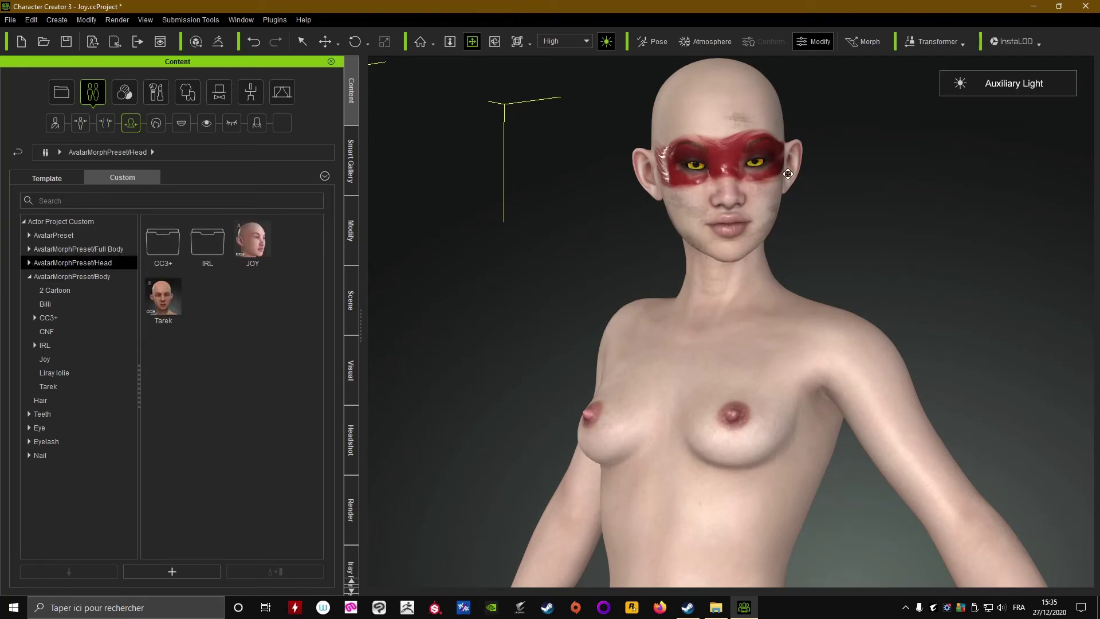
scroll(607, 298, "up", 4)
left_click_drag(607, 298, 619, 410)
scroll(605, 338, "up", 6)
left_click_drag(604, 337, 607, 491)
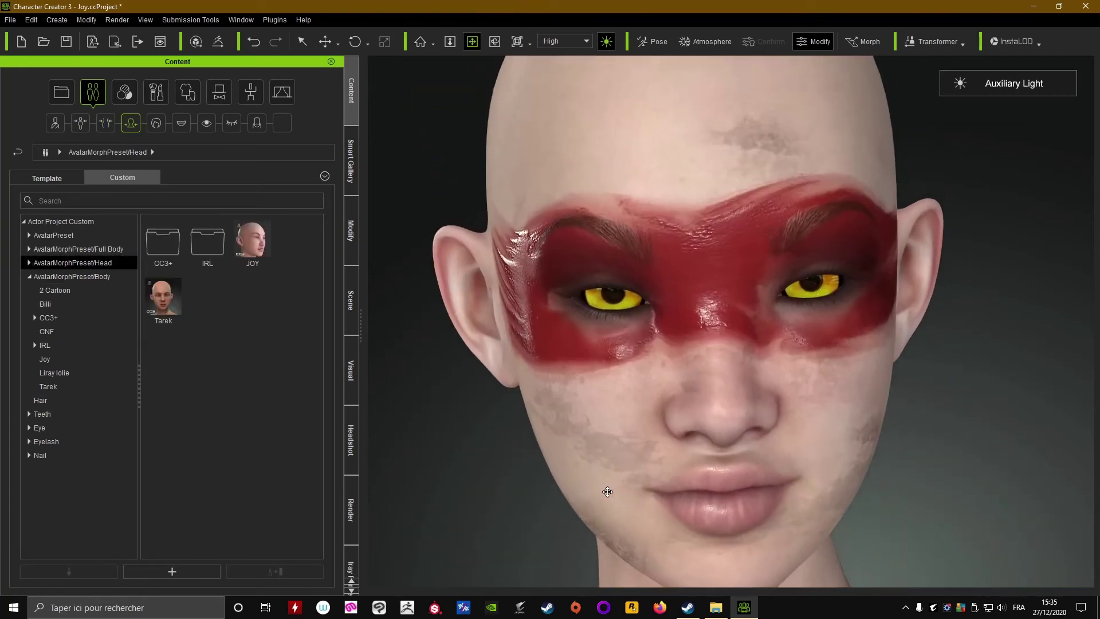
scroll(607, 491, "down", 4)
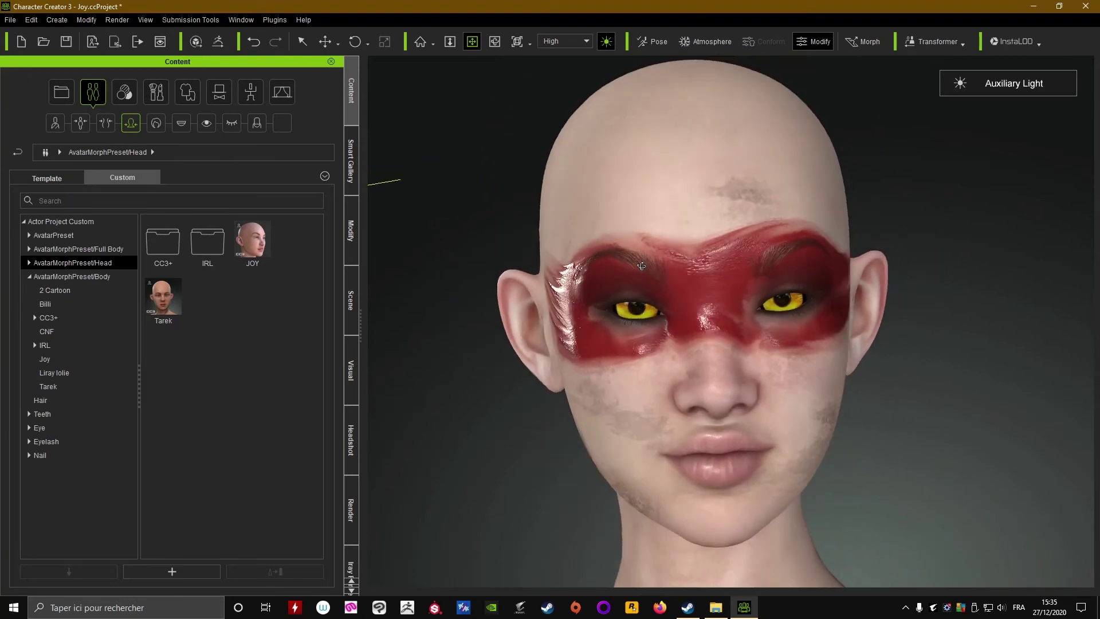
left_click(157, 572)
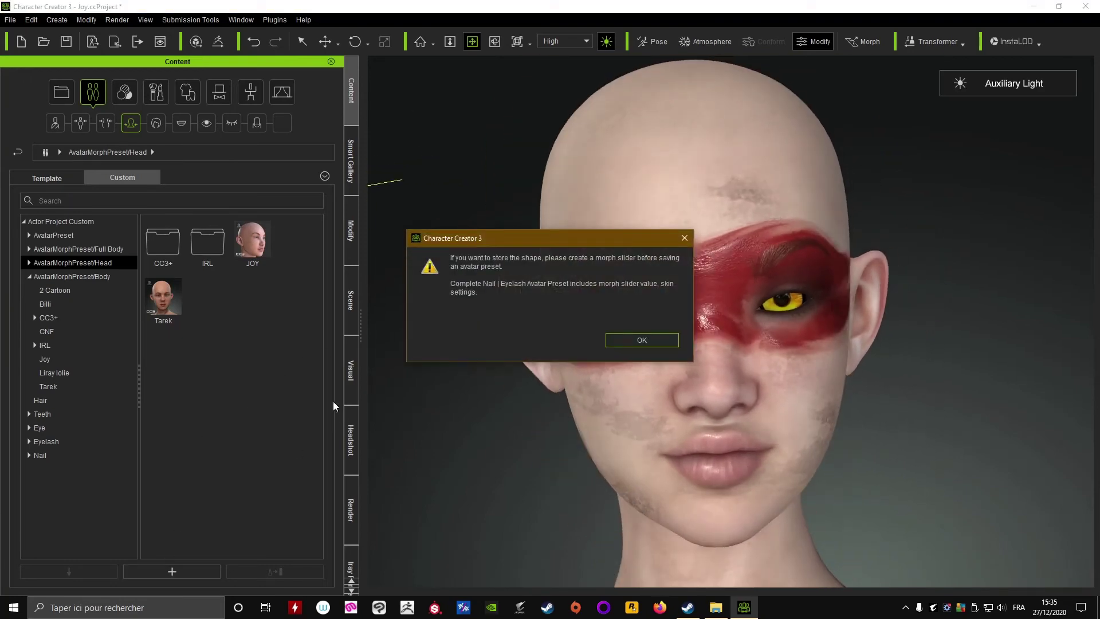
left_click(636, 339)
- Show the character's morph slider categories and collapse the Chest category in the Body group
scroll(647, 288, "down", 5)
right_click_drag(647, 288, 638, 319)
left_click(345, 228)
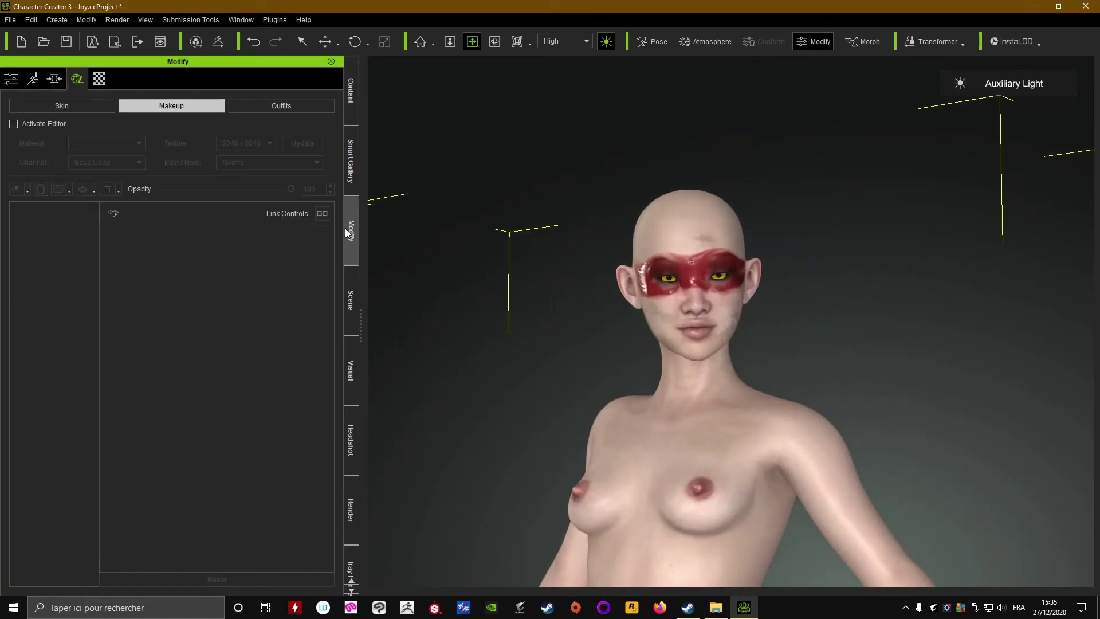
left_click(55, 78)
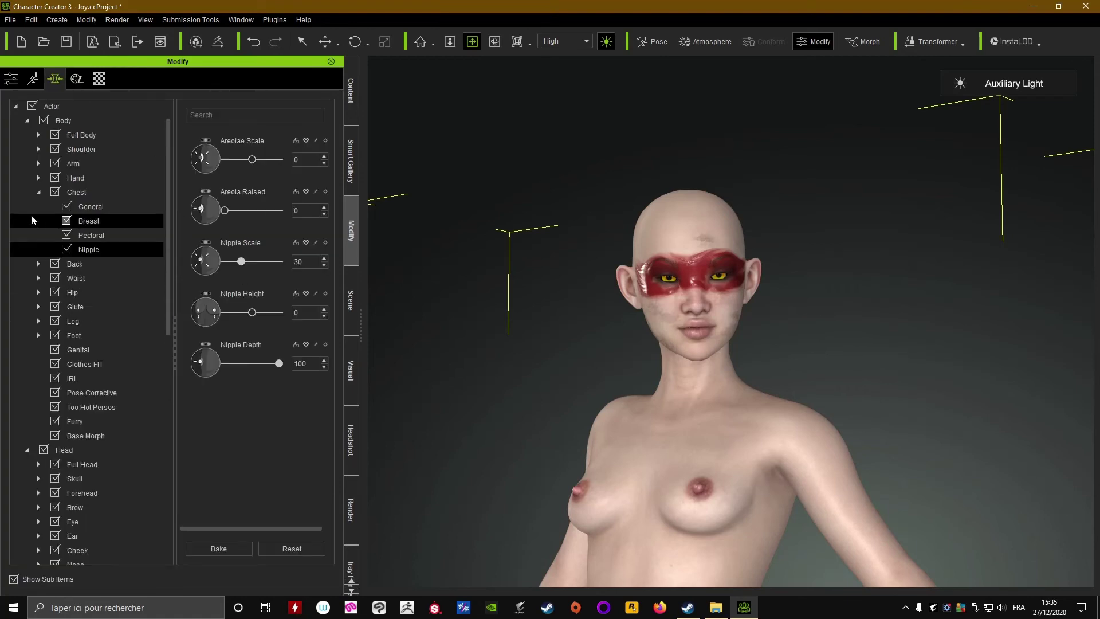
left_click(38, 192)
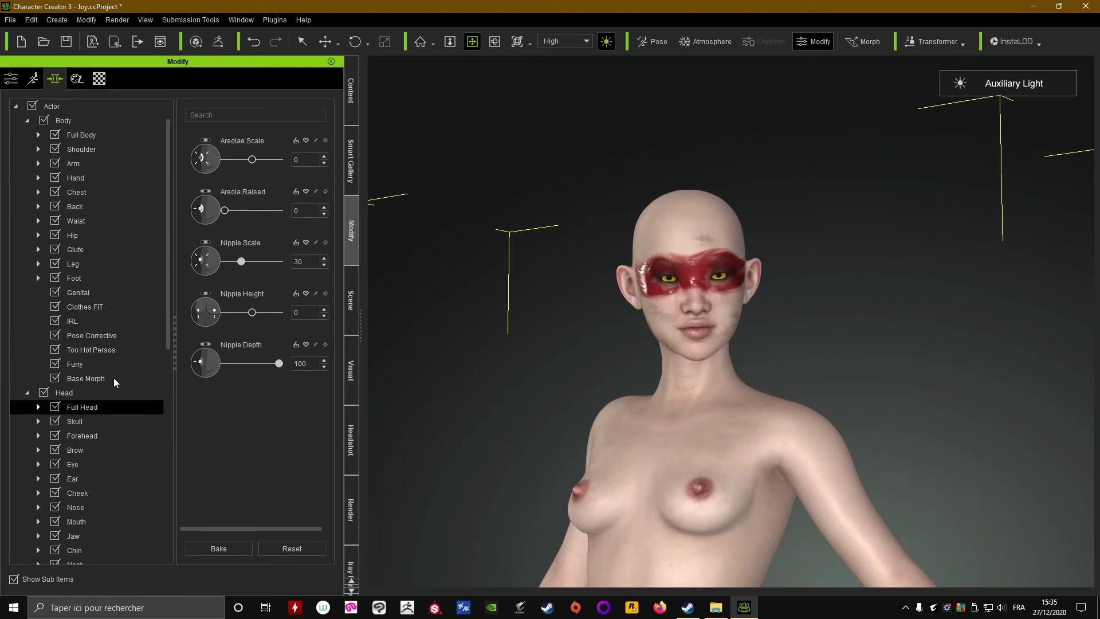
- Create Head & Body morph sliders with the morph name perso_test under the slider path Video test
left_click(86, 20)
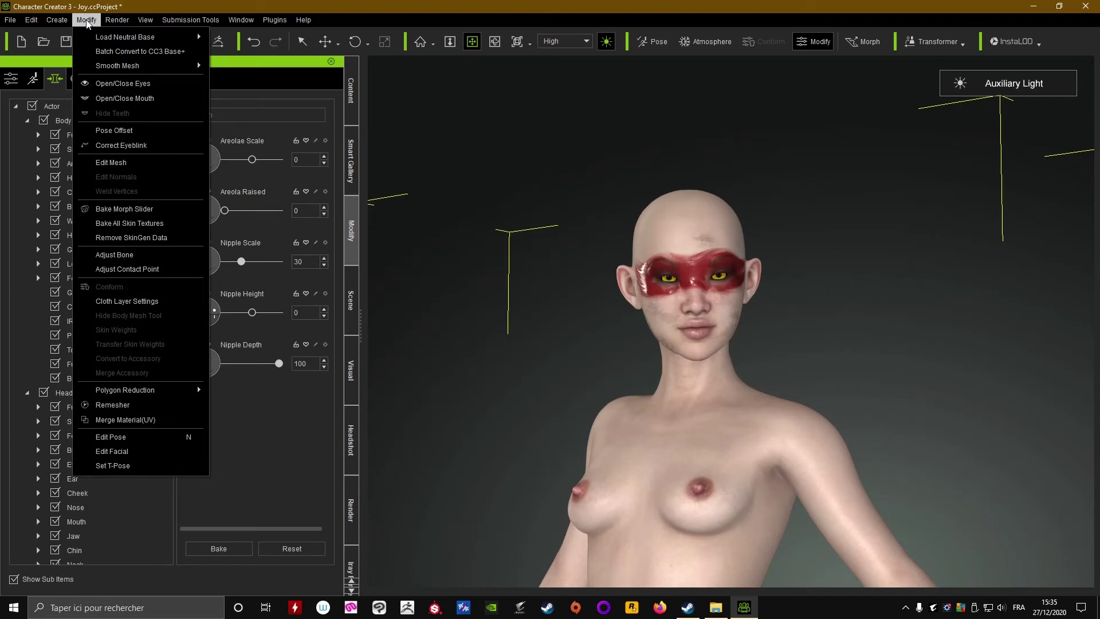
mouse_move(60, 22)
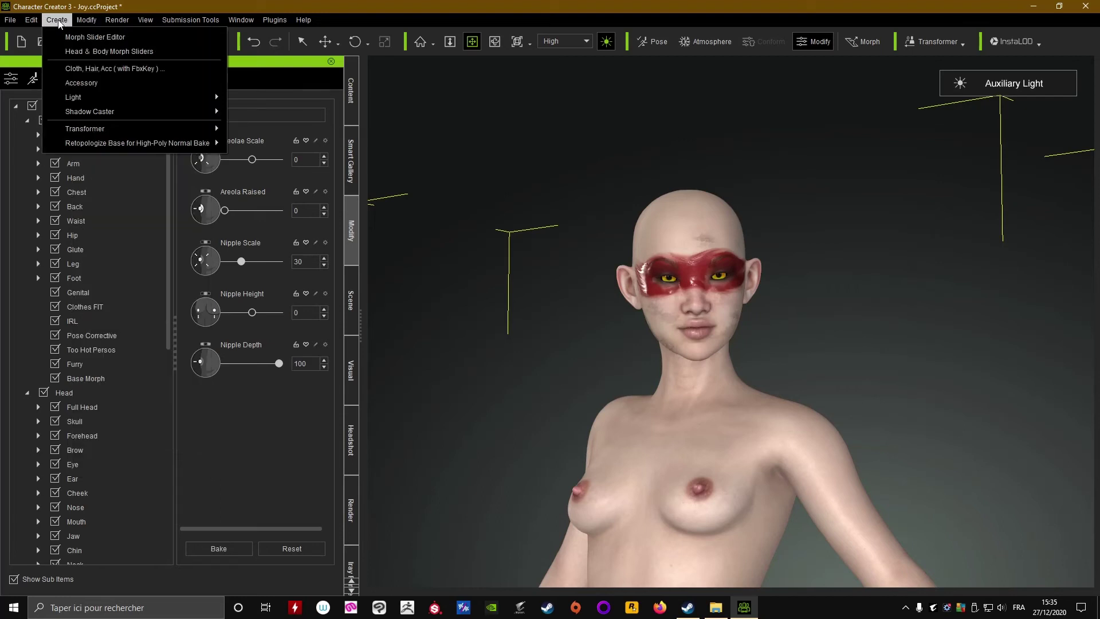
left_click(146, 53)
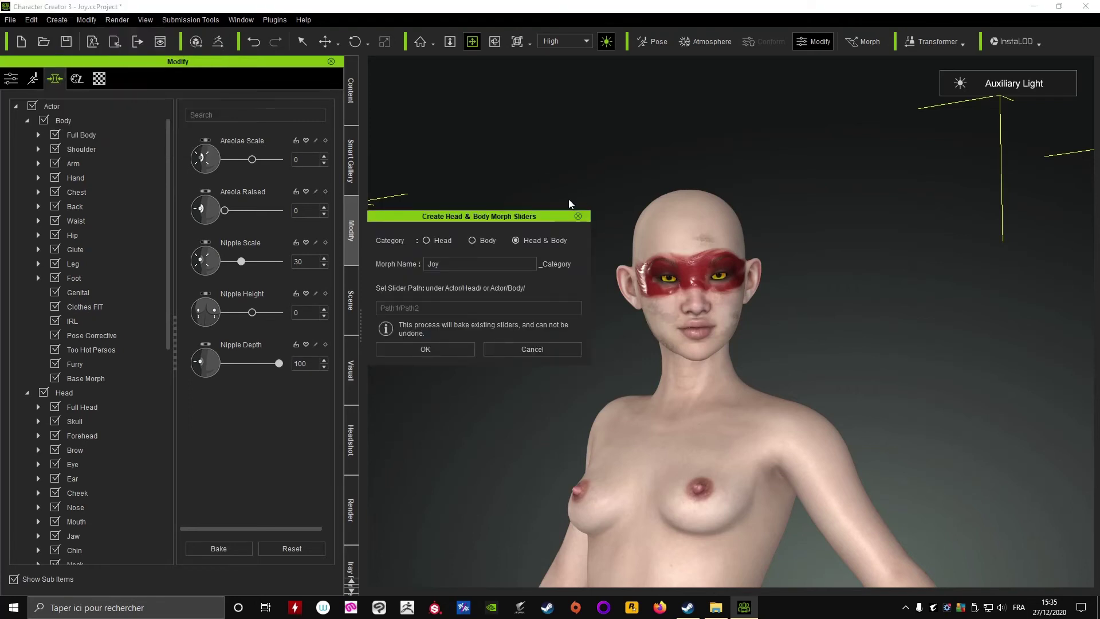
left_click_drag(490, 216, 505, 187)
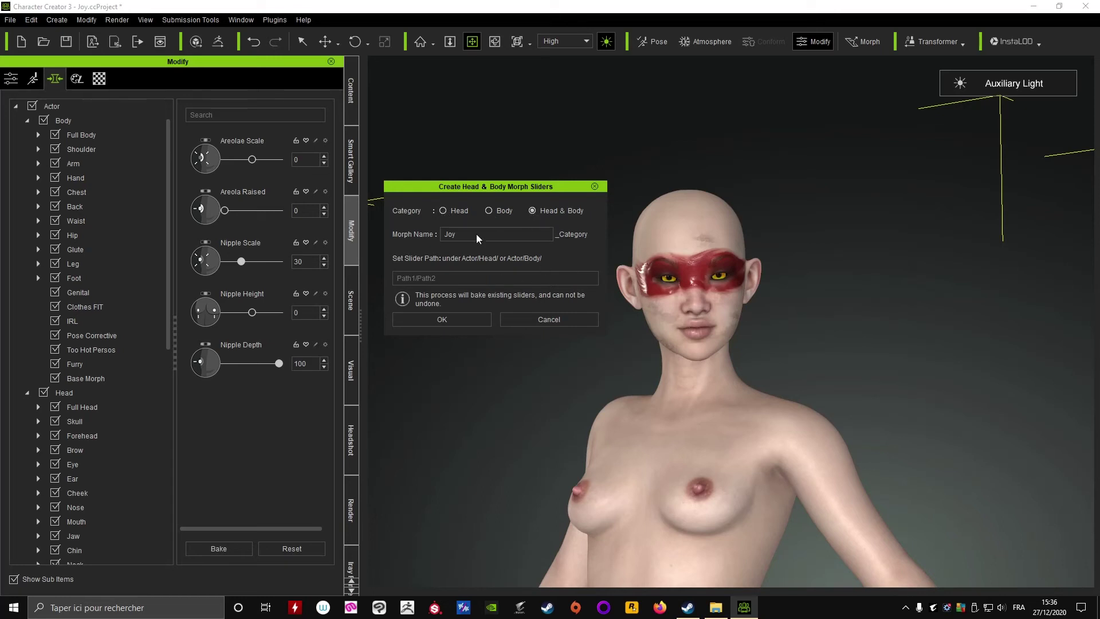
left_click_drag(472, 240, 424, 245)
type("perso_test")
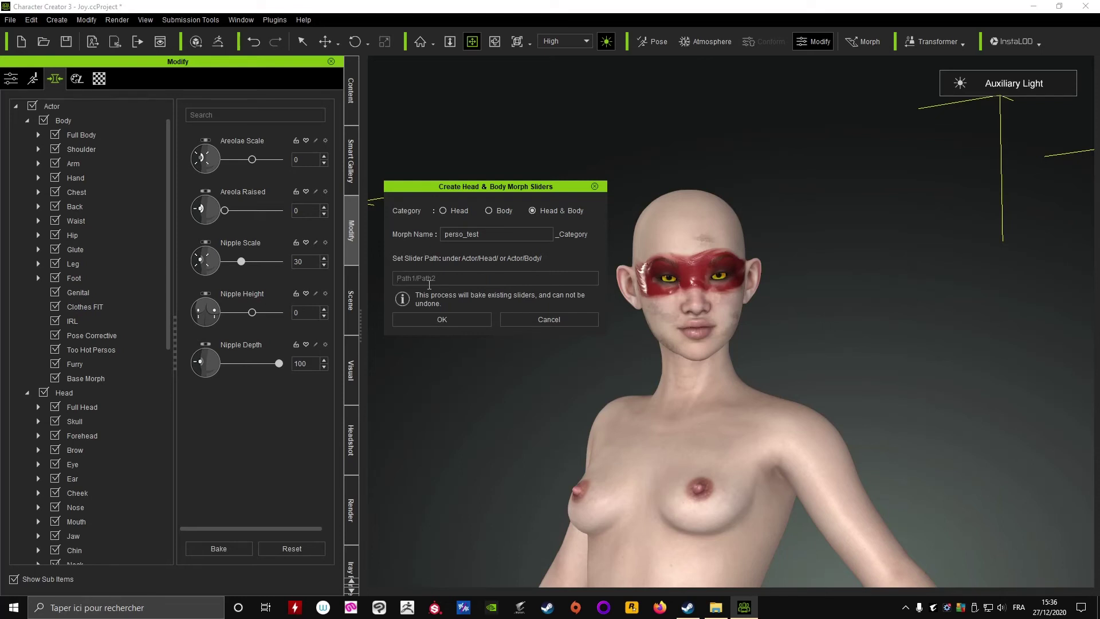
left_click(428, 279)
type("Video test")
left_click(442, 319)
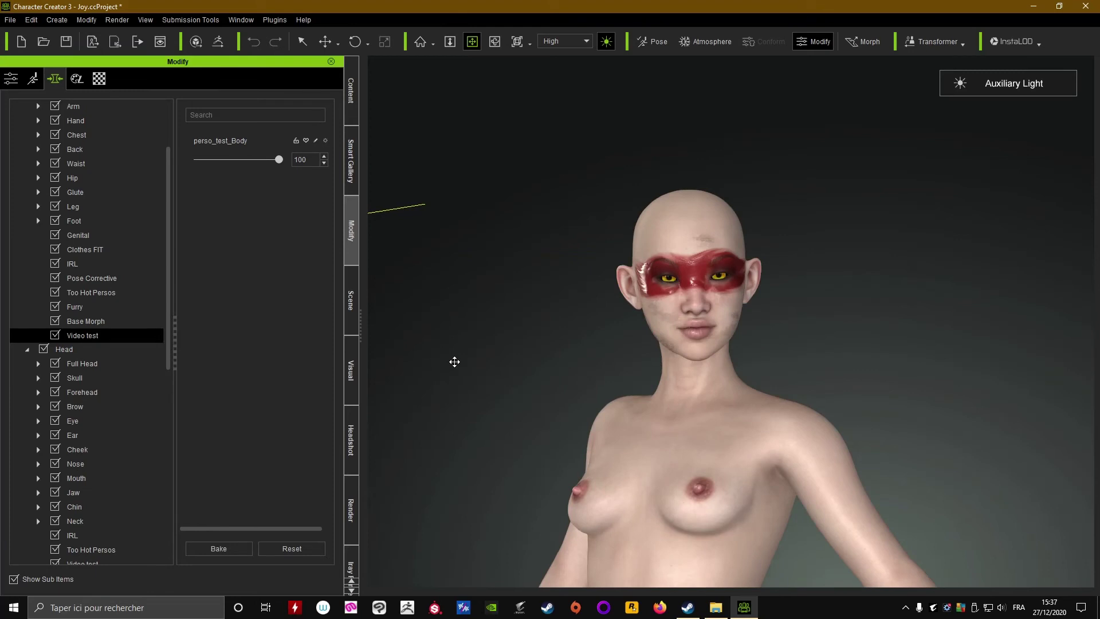
- Test the perso_test_Body slider on the full figure by lowering it to 0 and restoring it to 100
left_click_drag(168, 228, 181, 251)
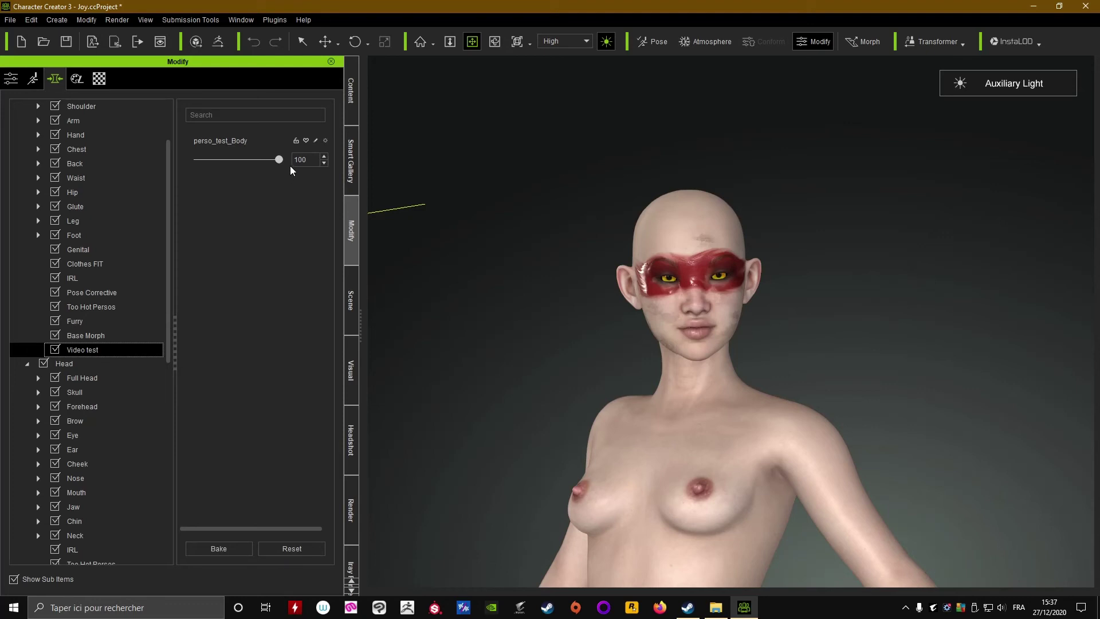
scroll(577, 363, "down", 3)
left_click_drag(533, 396, 490, 254)
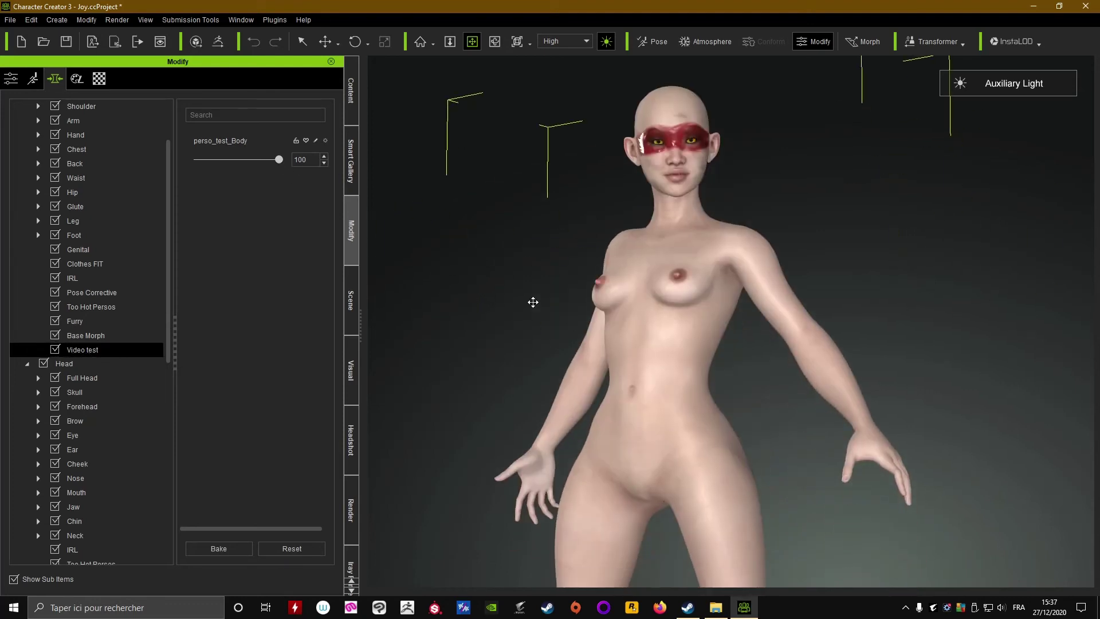
middle_click_drag(532, 301, 553, 256)
left_click_drag(279, 160, 140, 158)
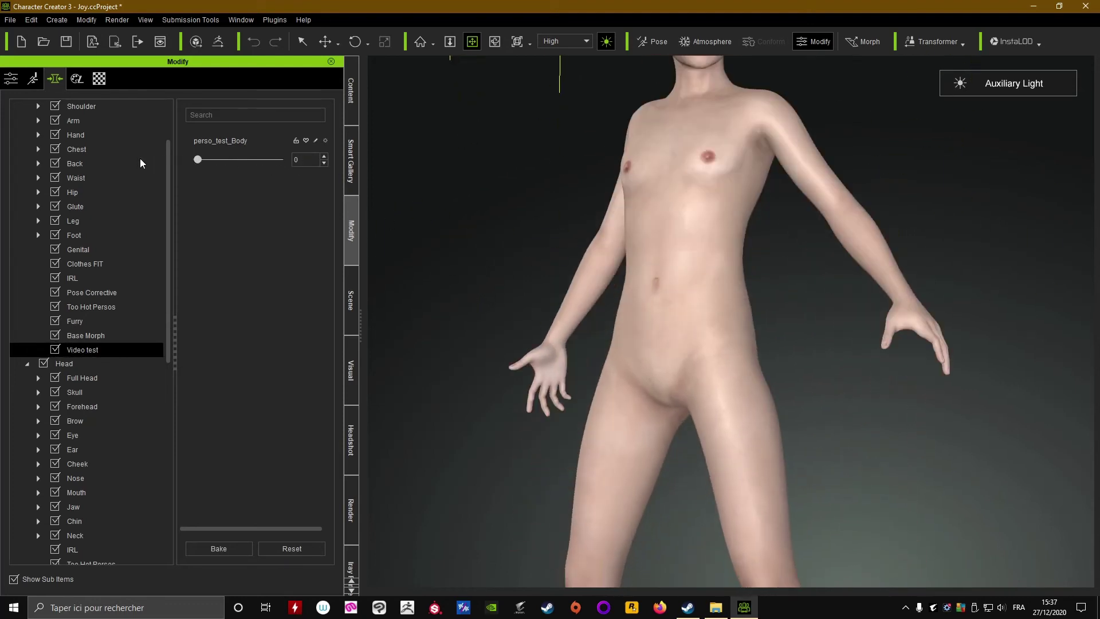
right_click_drag(698, 320, 796, 344)
left_click_drag(213, 160, 410, 166)
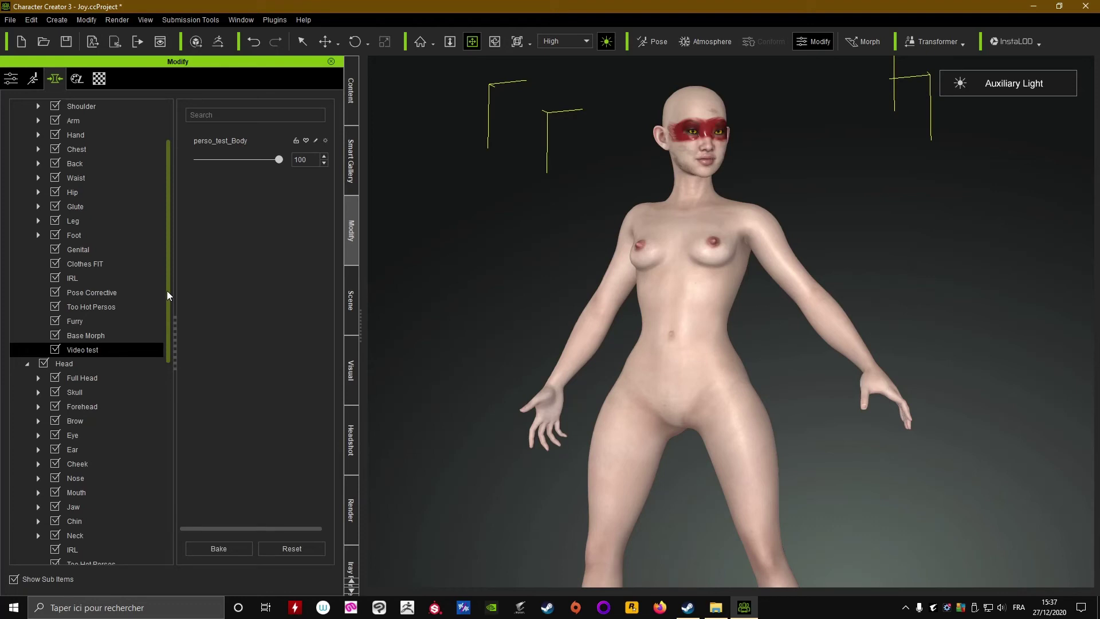
- Test the perso_test_Head slider in the Head group's Video test category by lowering it and restoring it to 100
scroll(167, 292, "down", 2)
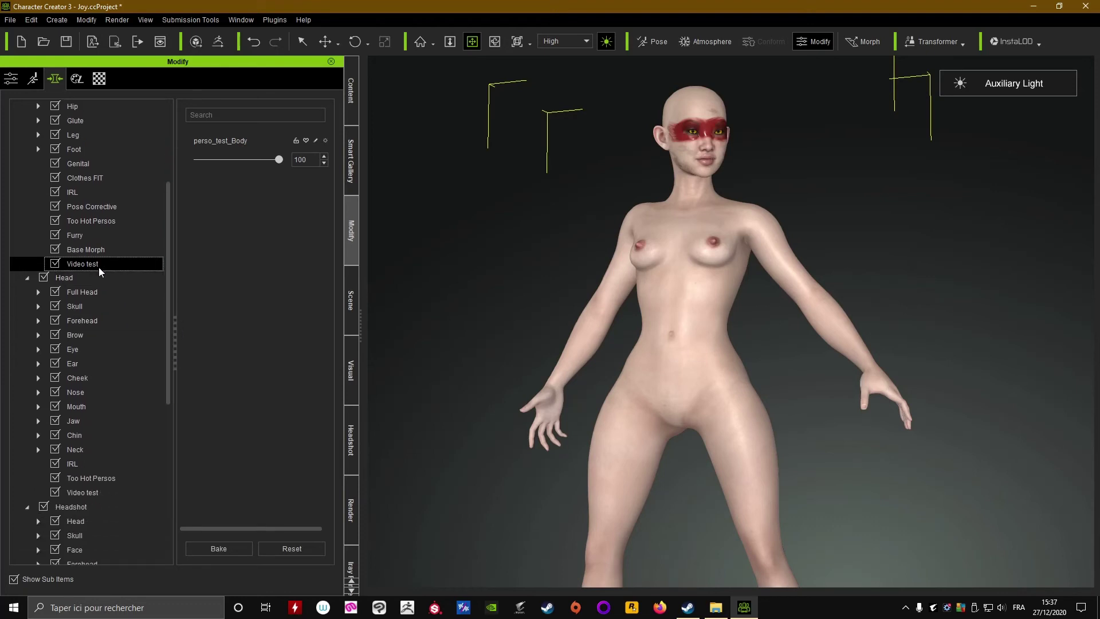
scroll(169, 305, "down", 1)
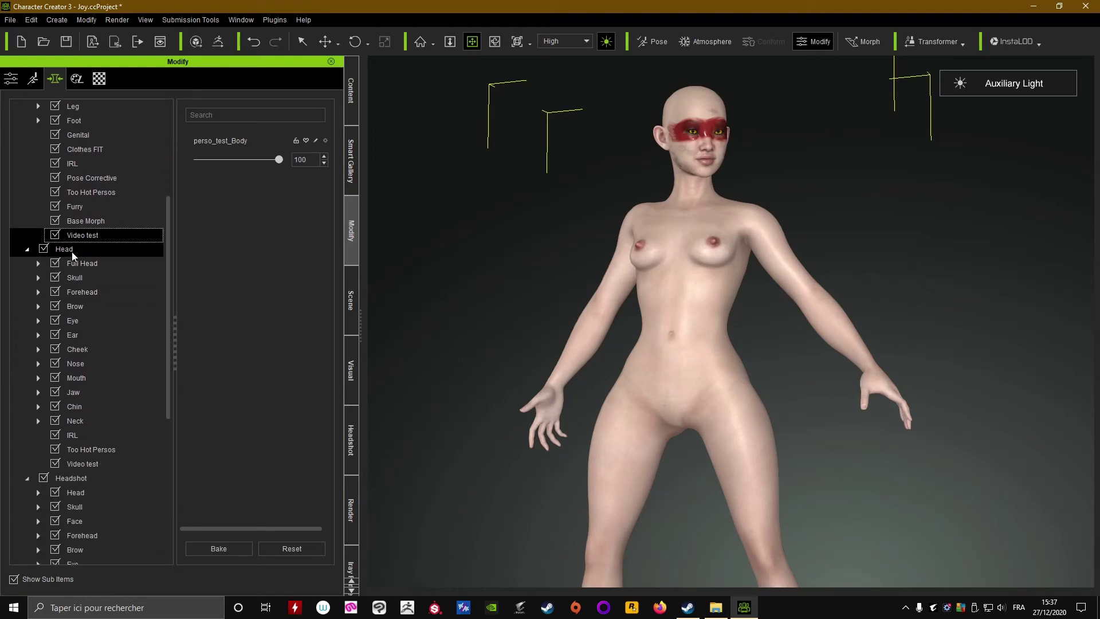
scroll(168, 292, "down", 2)
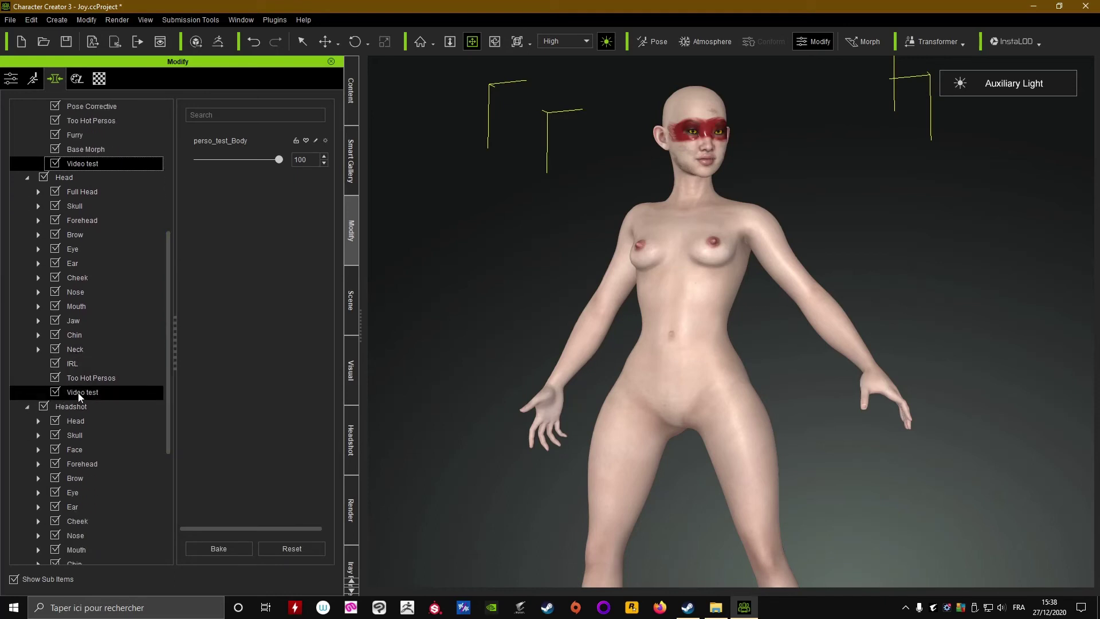
left_click(78, 393)
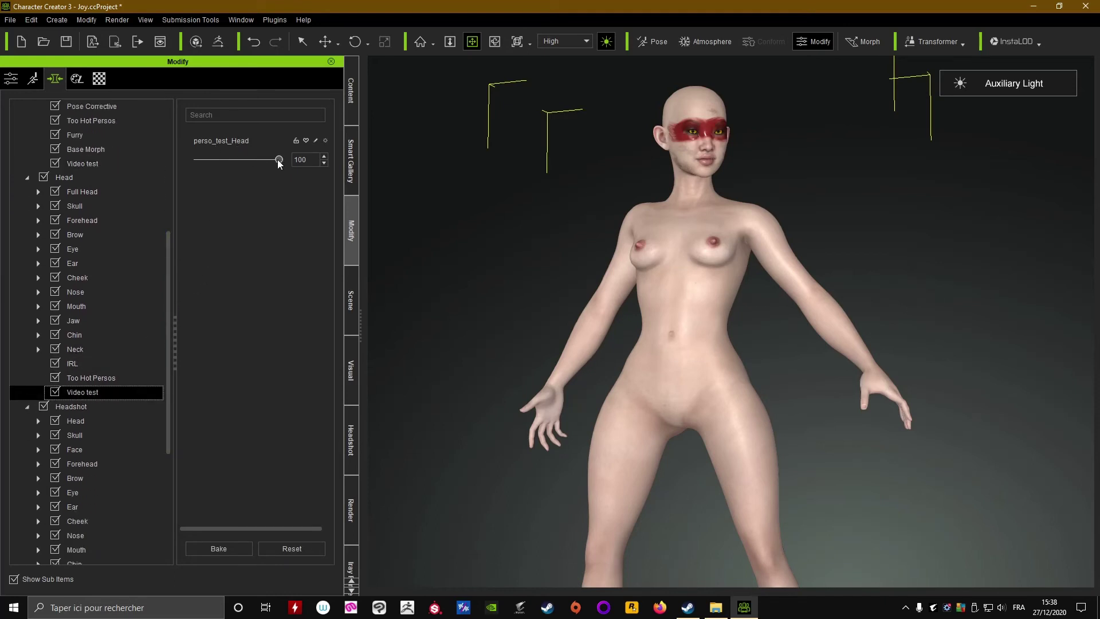
left_click_drag(279, 160, 177, 164)
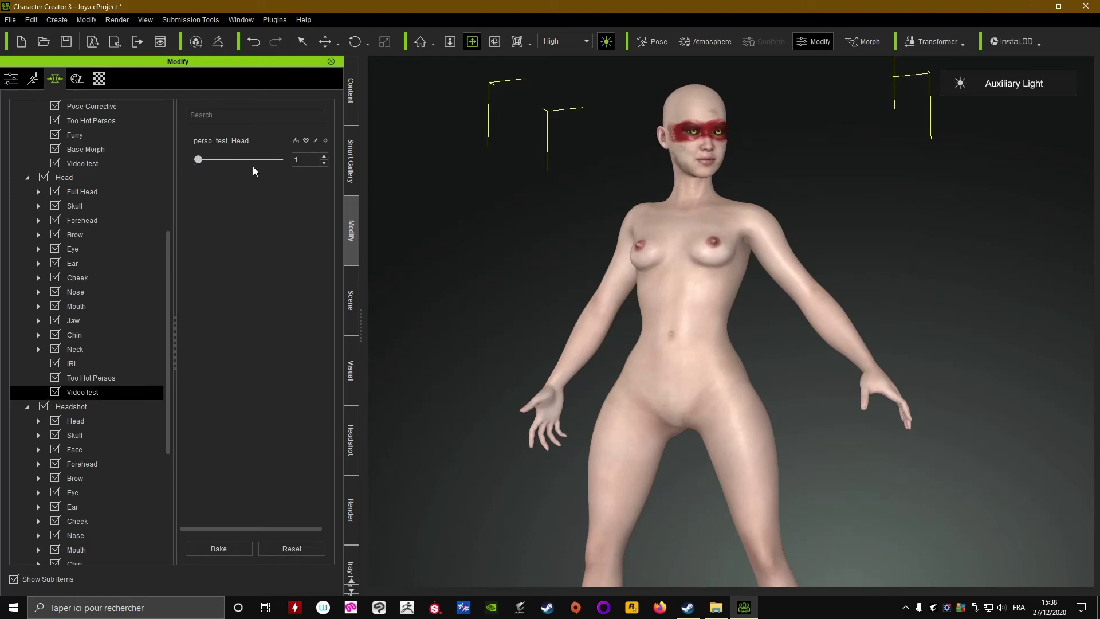
left_click_drag(252, 166, 314, 167)
right_click_drag(740, 168, 579, 173)
middle_click_drag(579, 172, 619, 258)
right_click_drag(618, 258, 709, 269)
scroll(709, 269, "up", 4)
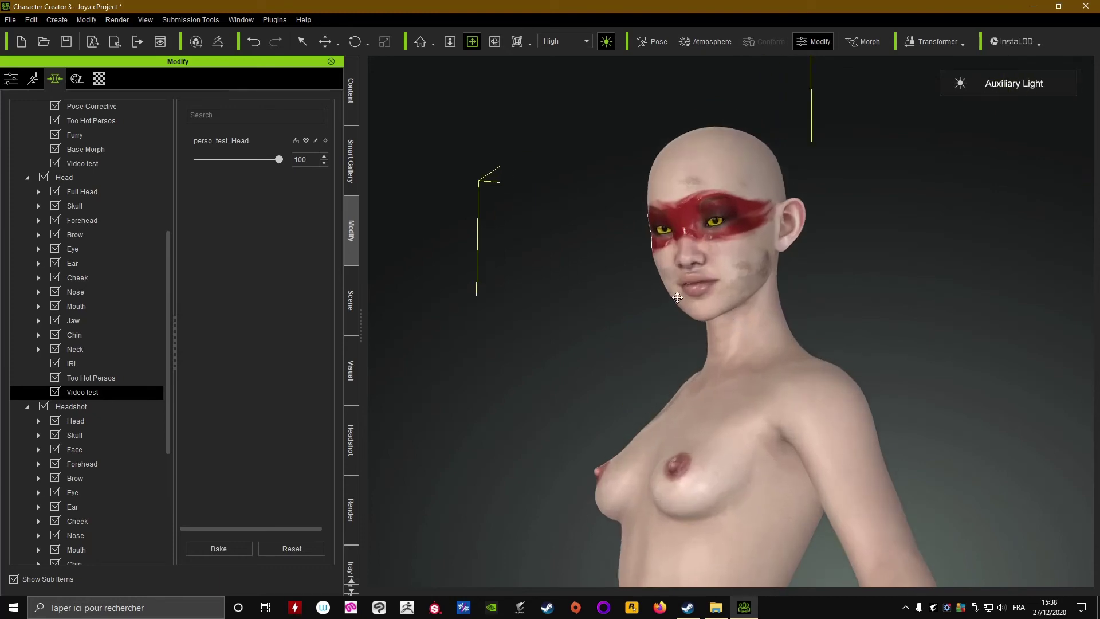
mouse_move(280, 162)
left_mouse_down()
mouse_move(160, 163)
mouse_move(280, 162)
left_mouse_up()
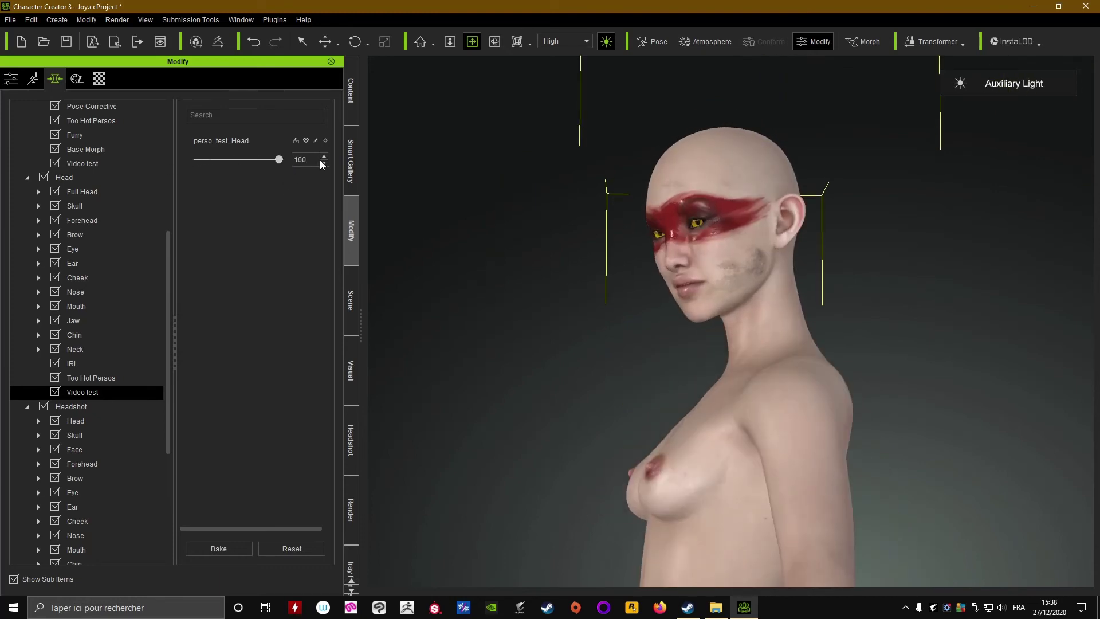
right_click_drag(540, 233, 747, 278)
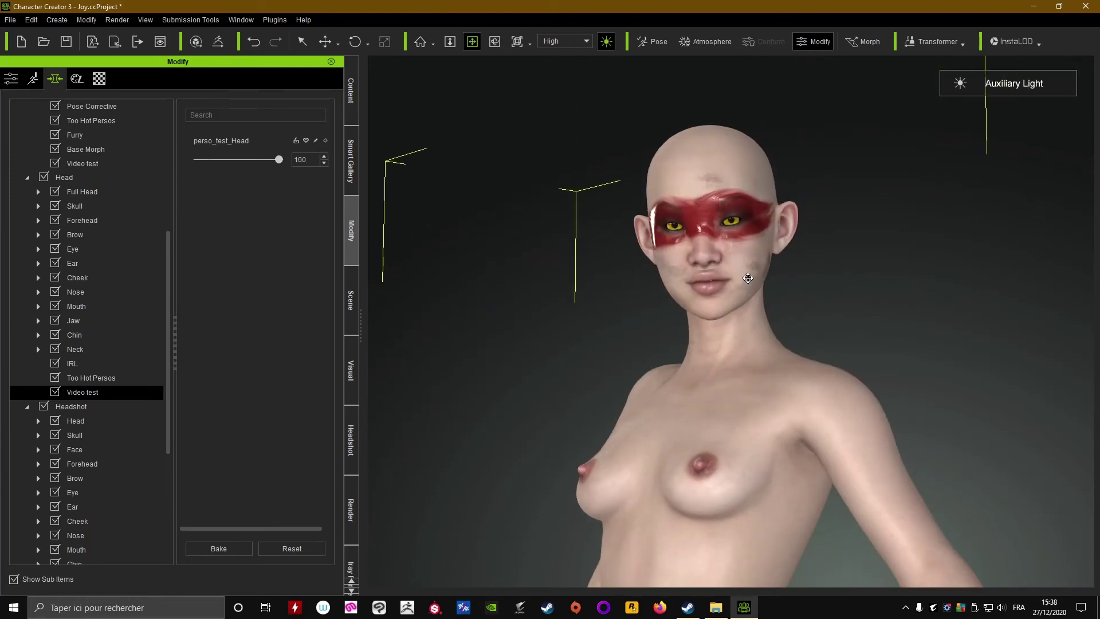
scroll(519, 279, "up", 1)
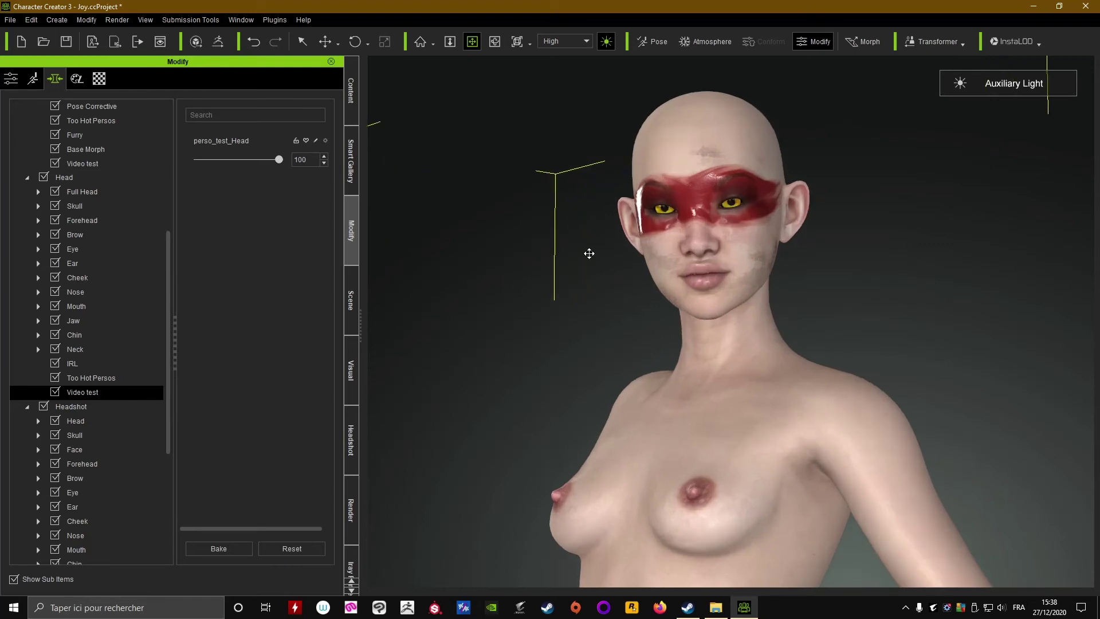
left_click_drag(585, 245, 640, 234)
scroll(640, 284, "down", 1)
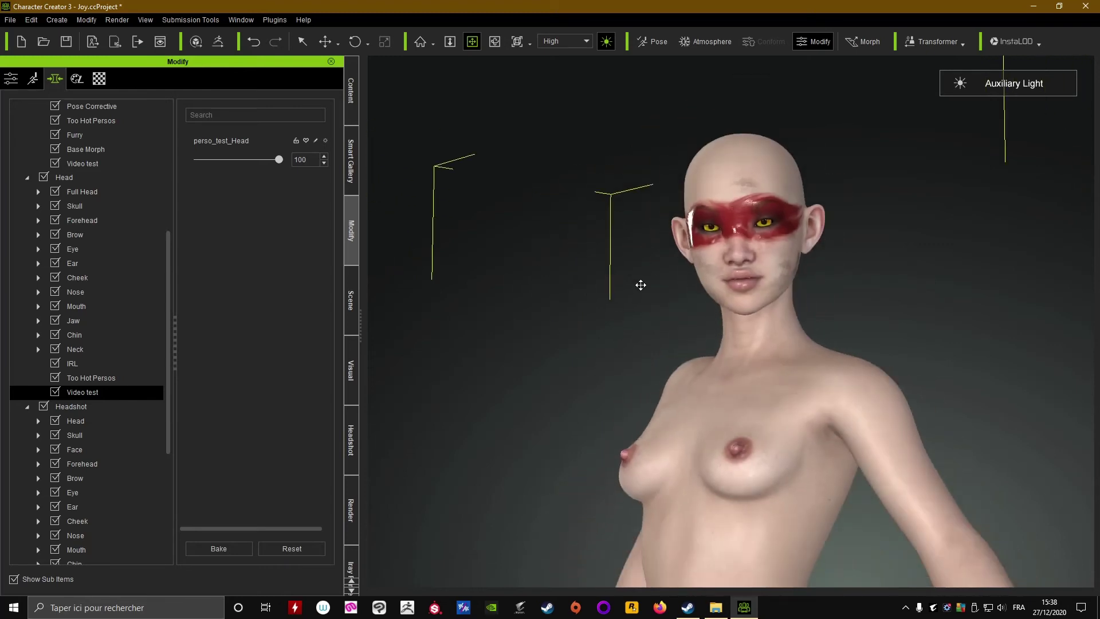
left_click_drag(640, 284, 647, 246)
right_click_drag(647, 245, 630, 252)
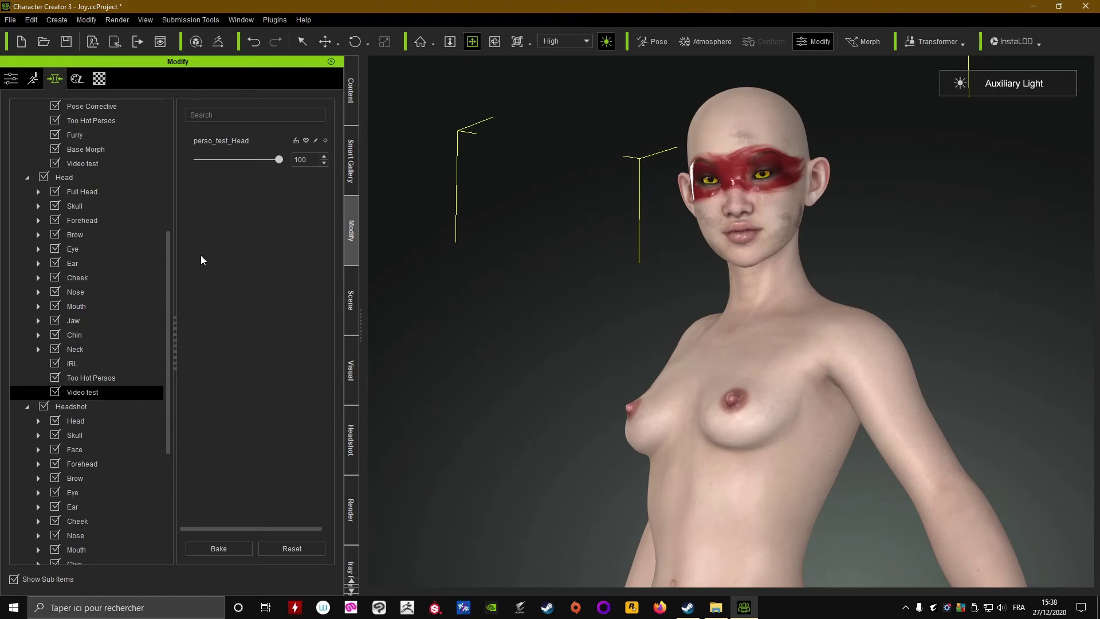
- Review the sliders in the Body group's Too Hot Persos, Pose Corrective and Video test categories
left_click_drag(170, 249, 165, 207)
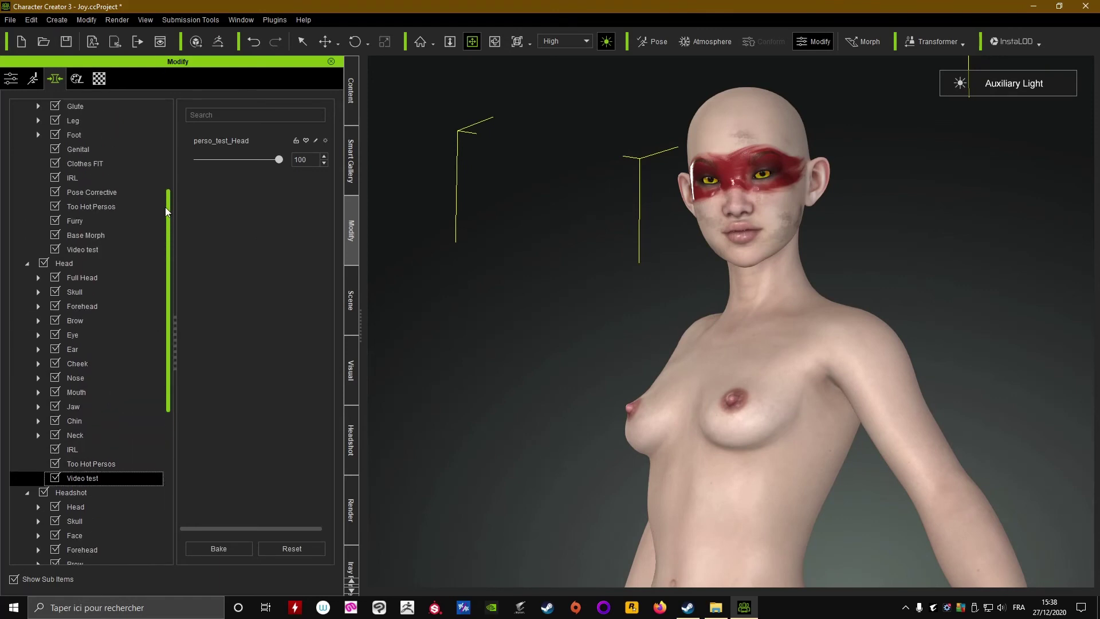
left_click(84, 206)
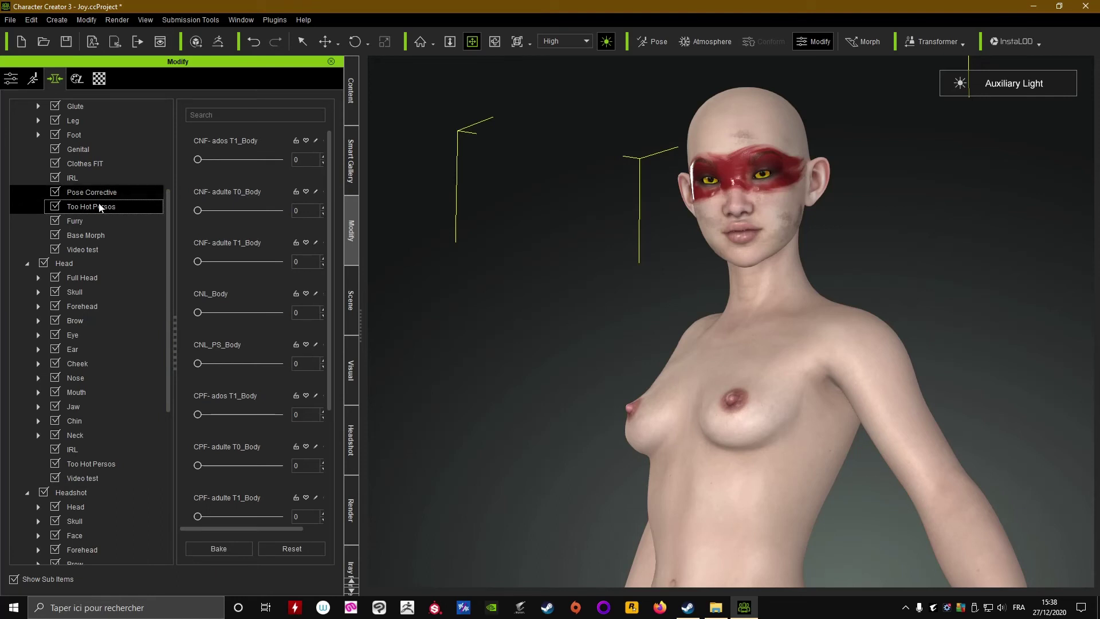
left_click(80, 192)
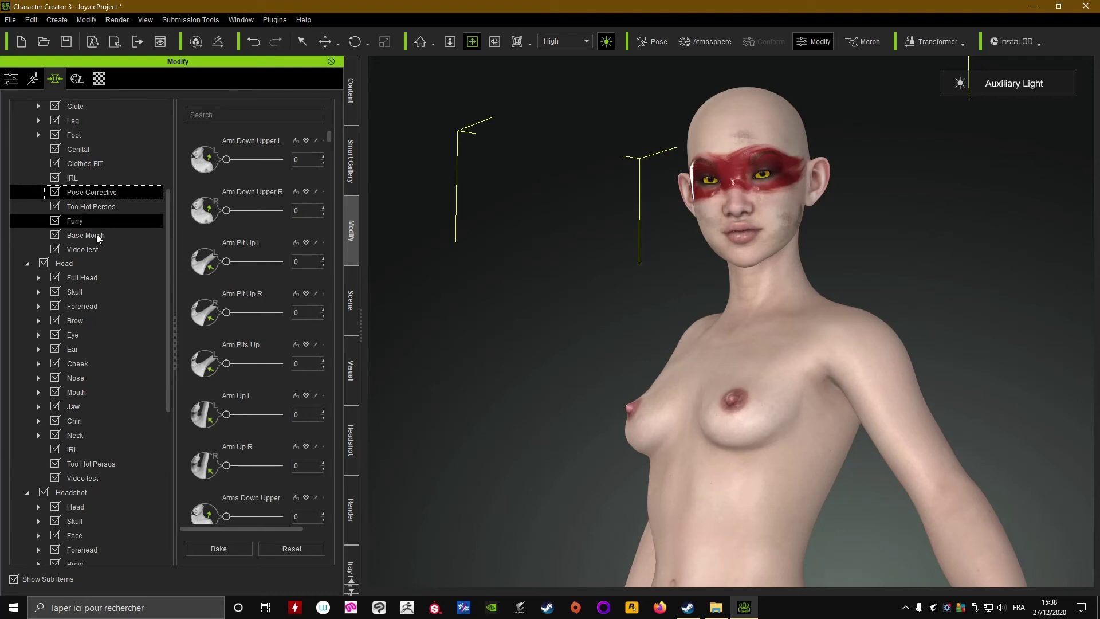
left_click(85, 252)
left_click_drag(656, 268, 673, 323)
scroll(663, 314, "up", 2)
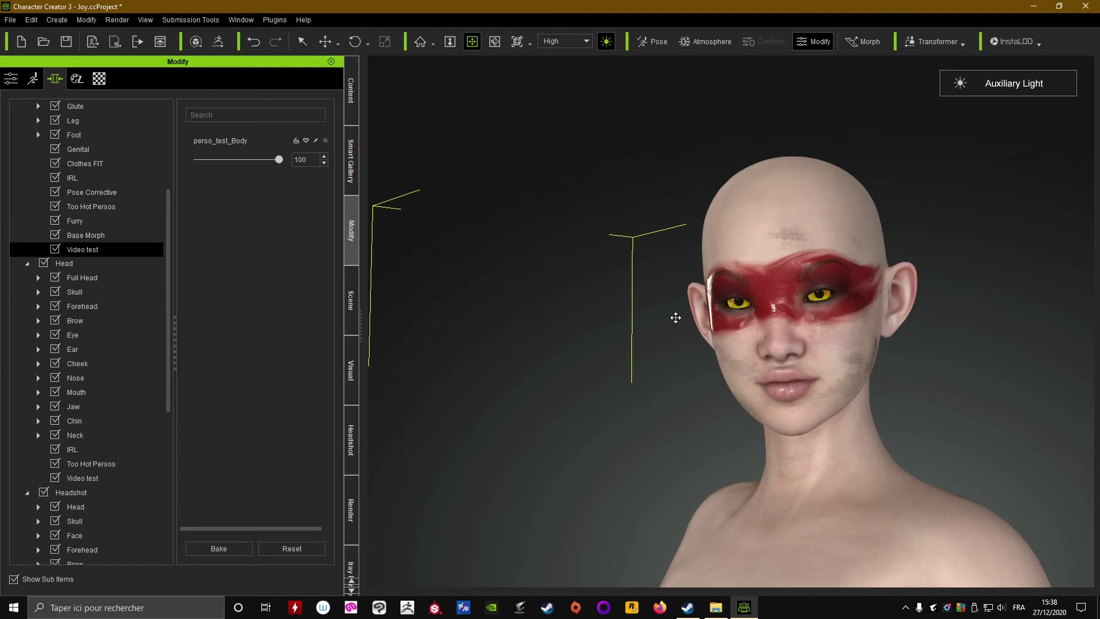
mouse_move(676, 317)
right_mouse_down()
mouse_move(599, 312)
mouse_move(693, 325)
right_mouse_up()
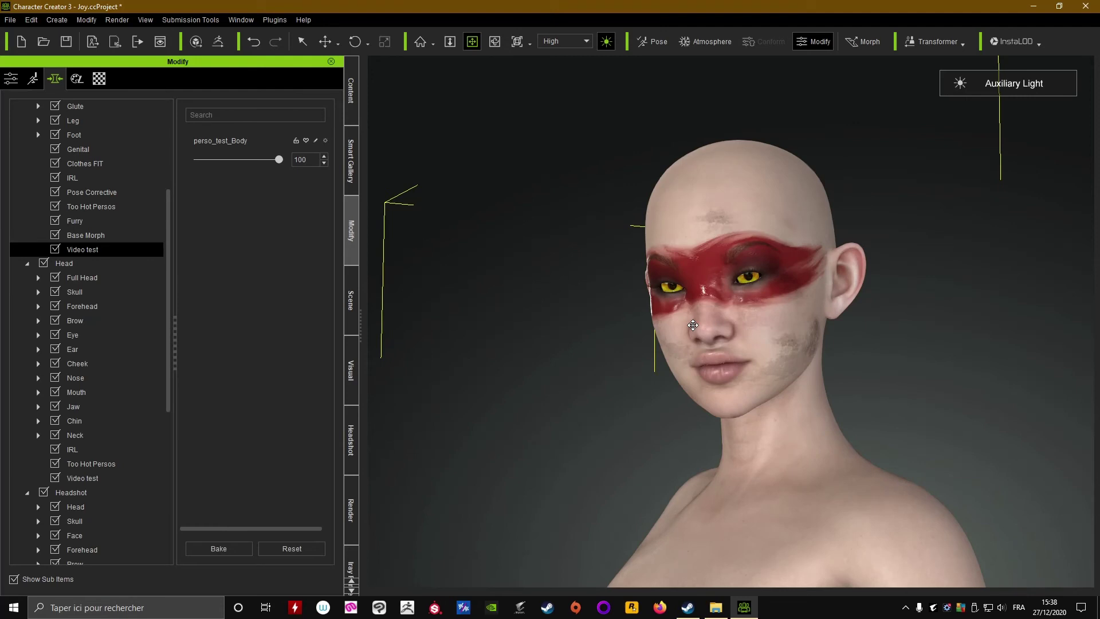
right_click_drag(693, 325, 669, 321)
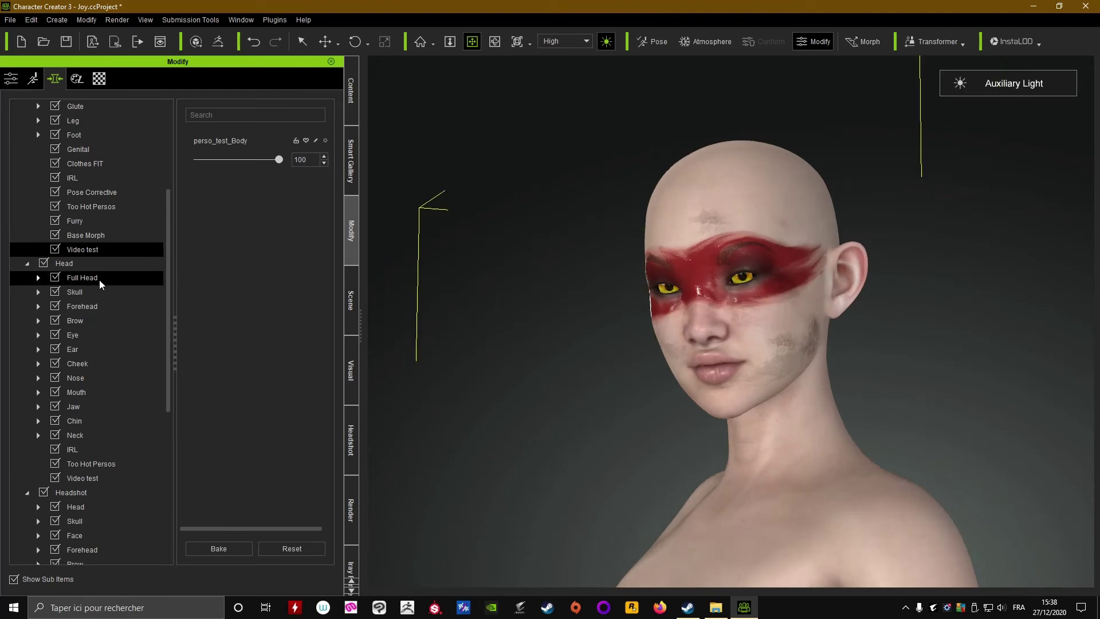
- Create Head & Body morph sliders with the morph name perso2 under the slider path Video test
left_click(55, 20)
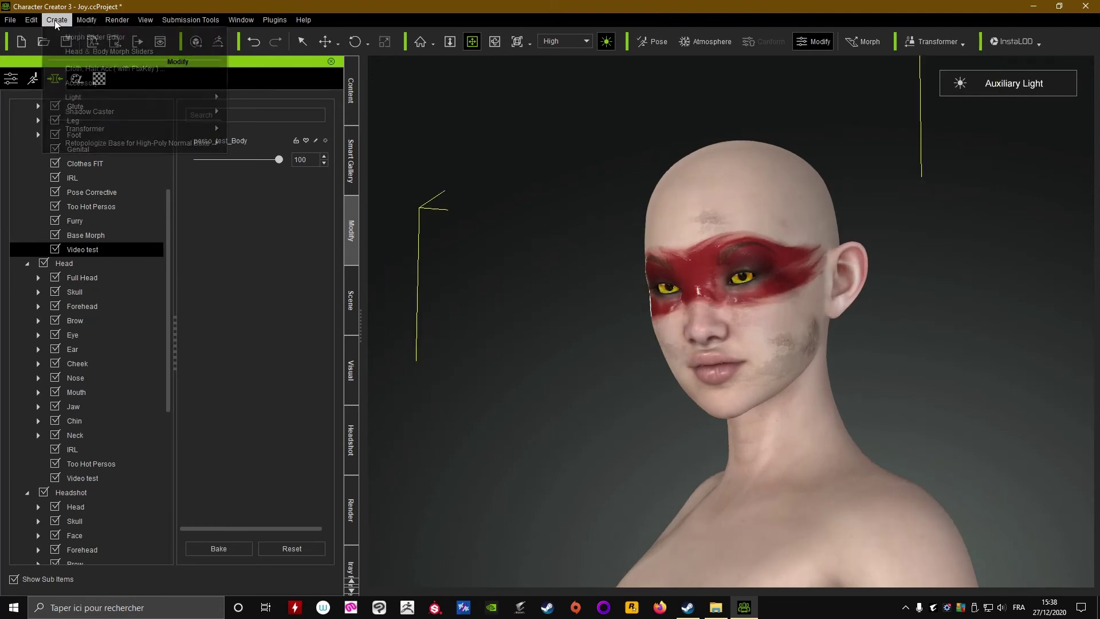
left_click(129, 51)
left_click_drag(480, 184, 505, 177)
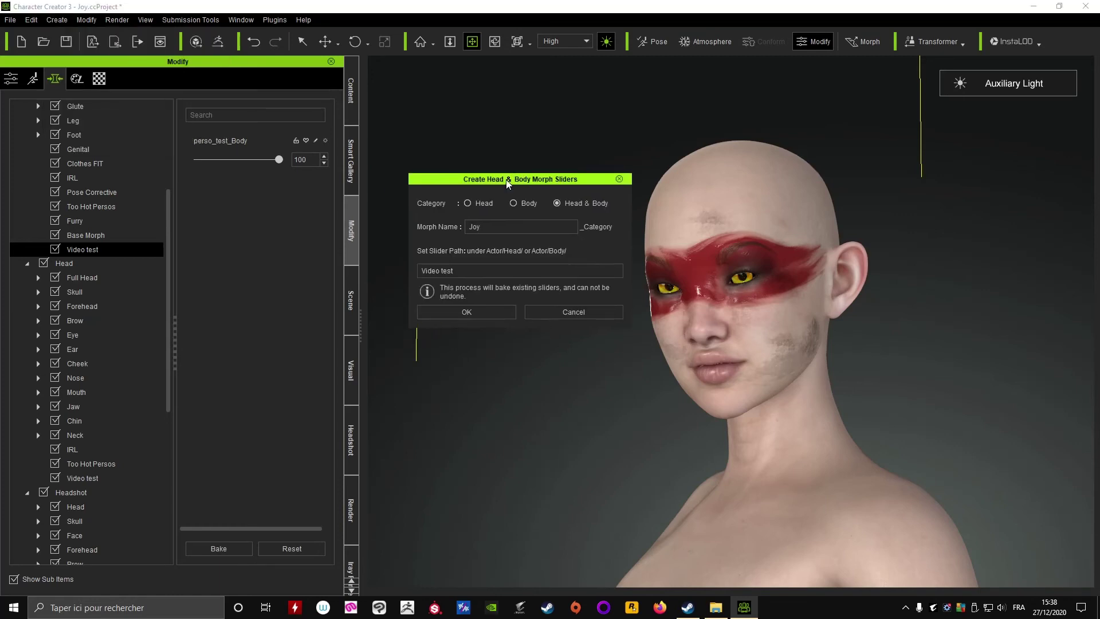
left_click(556, 203)
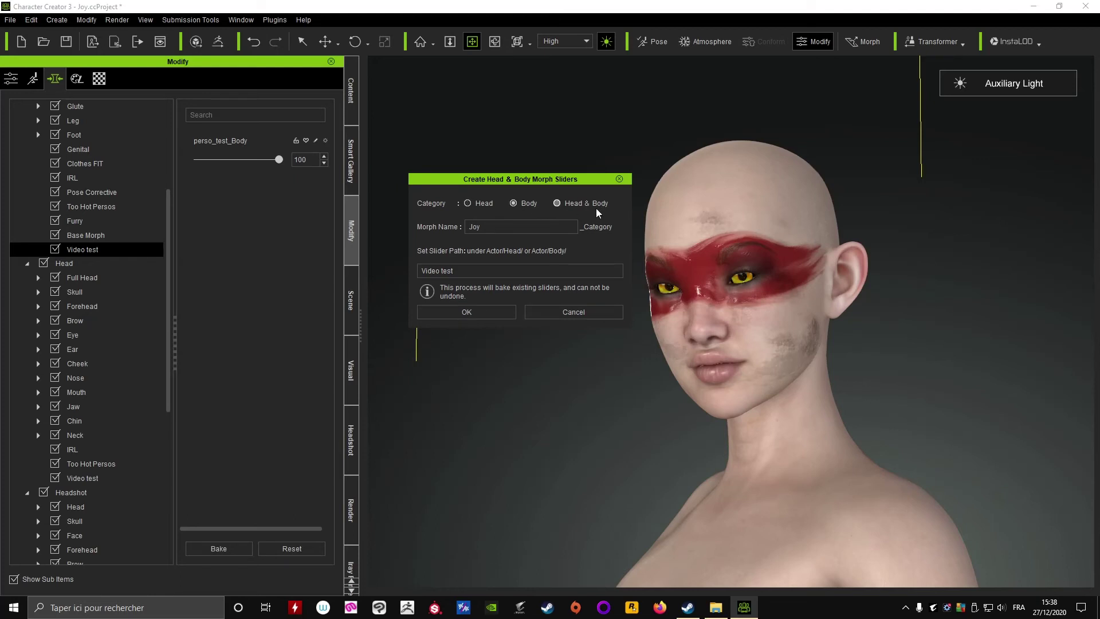
left_click_drag(528, 179, 535, 191)
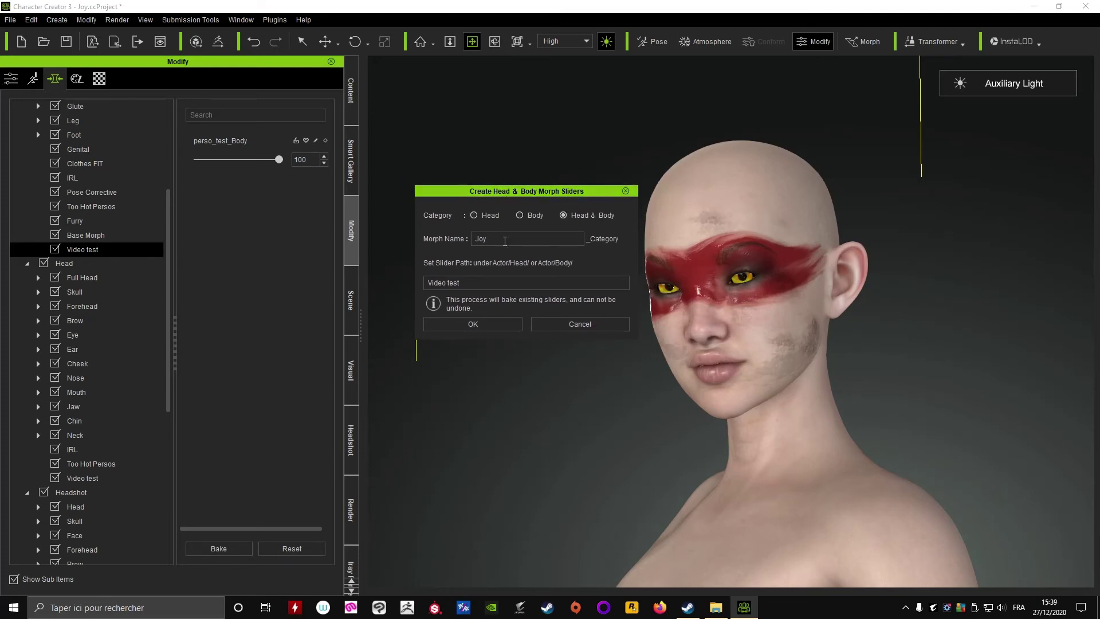
double_click(480, 238)
type("perso2")
left_click_drag(461, 282, 427, 282)
key("BackSpace")
type("st")
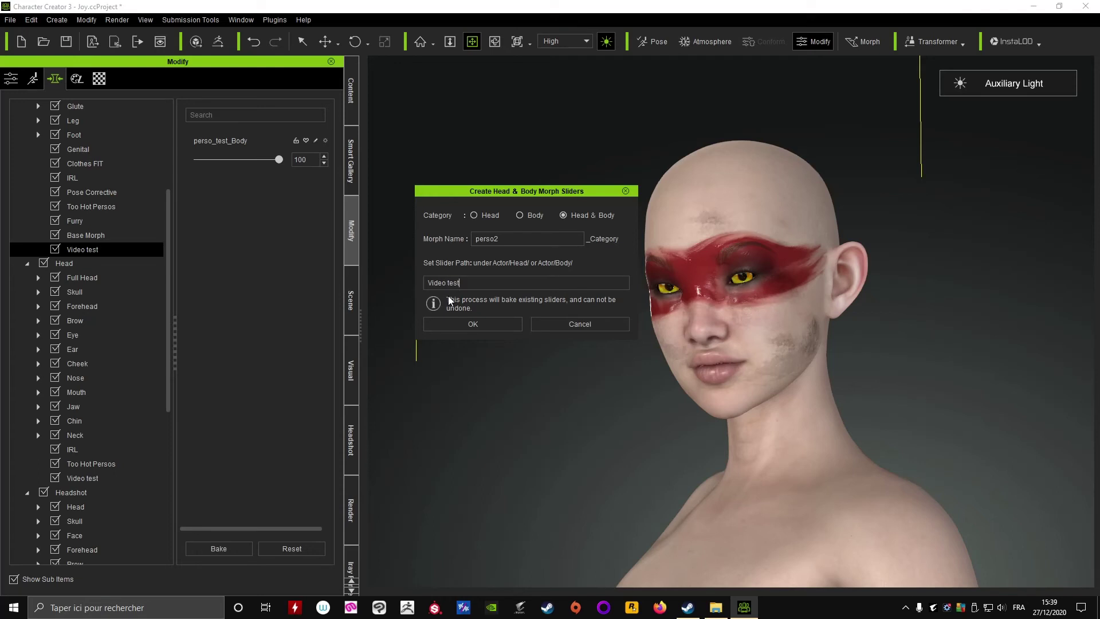
left_click(457, 325)
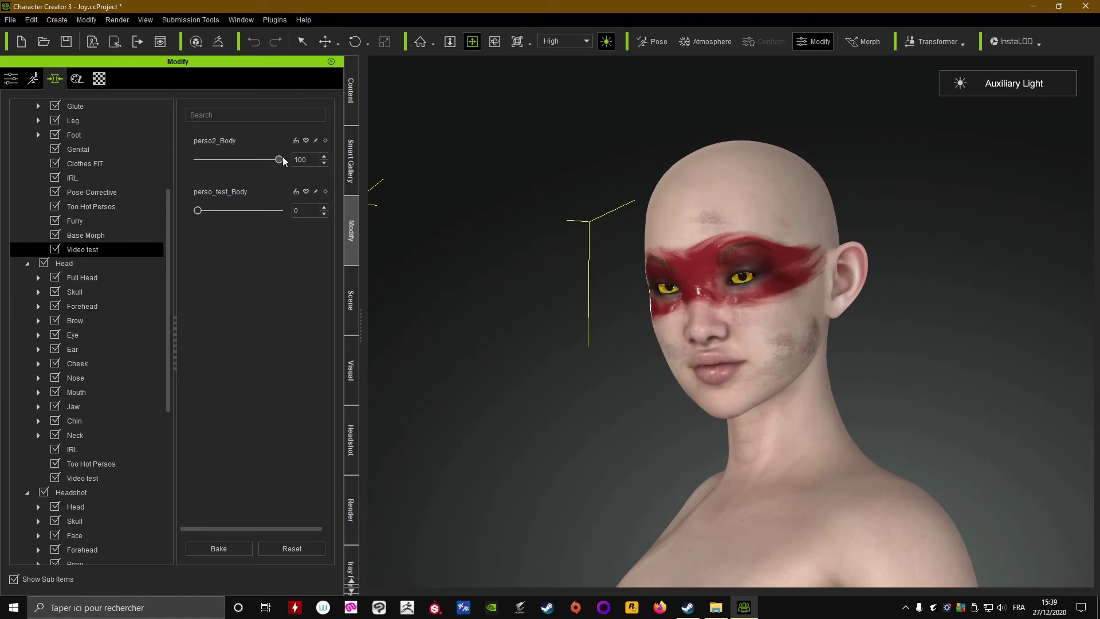
- In the Head group's Video test category, lower perso2_Head to 0 and raise perso_test_Head to 100
scroll(78, 239, "down", 4)
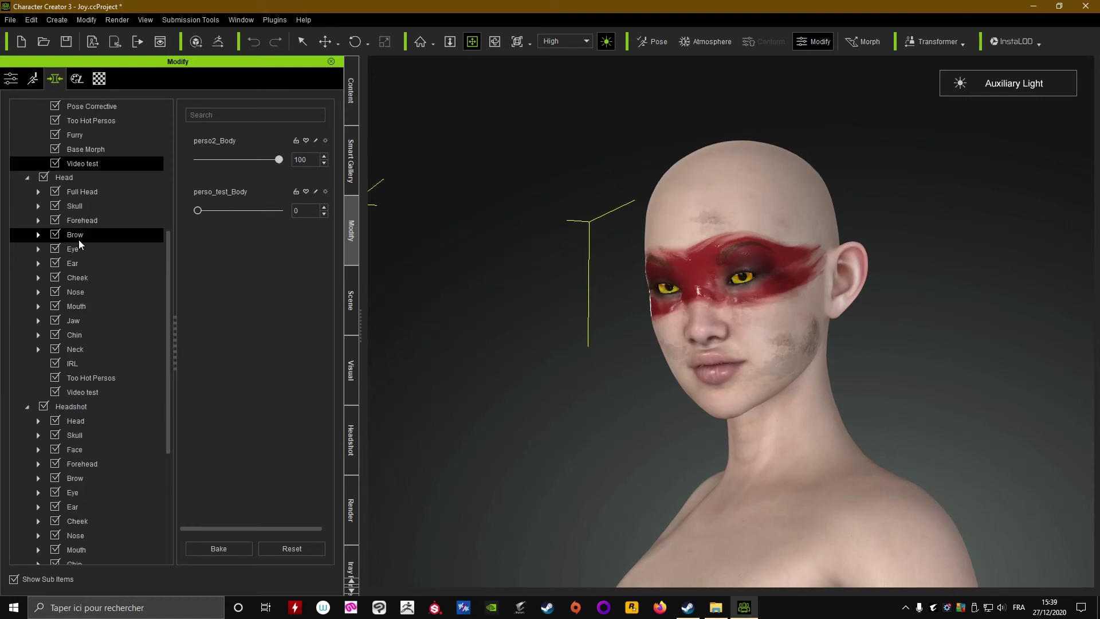
scroll(104, 280, "down", 2)
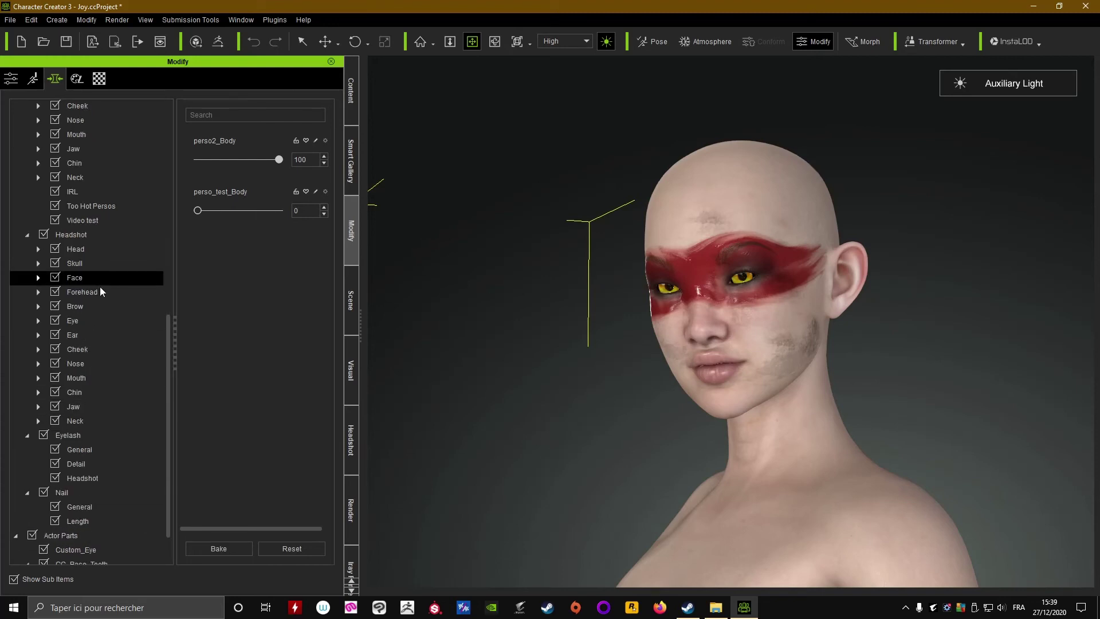
left_click(91, 219)
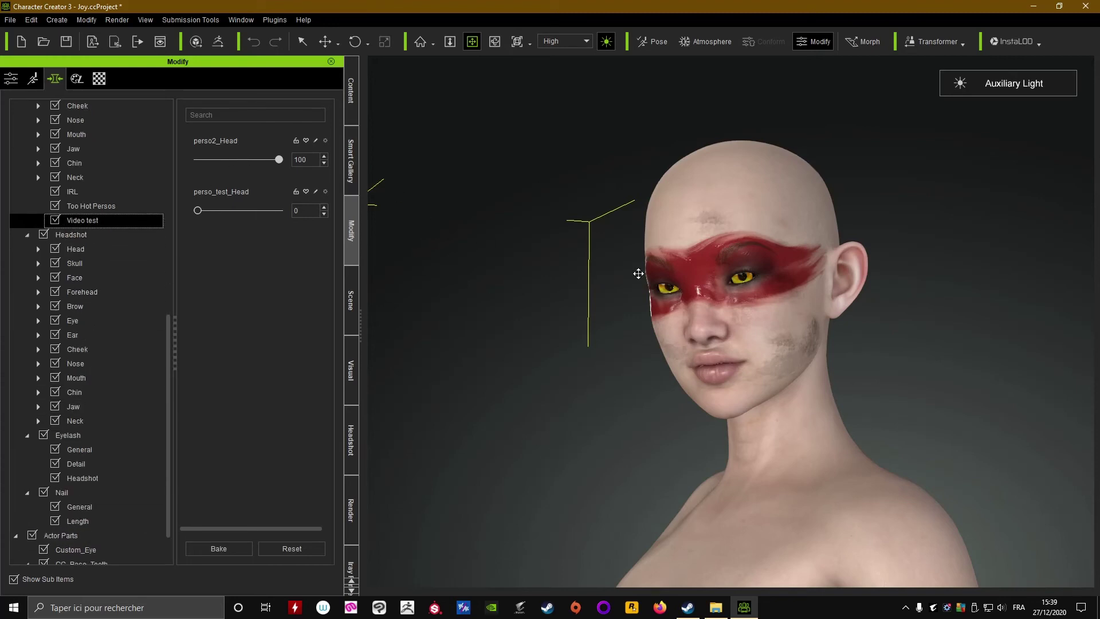
scroll(638, 272, "down", 5)
right_click_drag(697, 297, 874, 452)
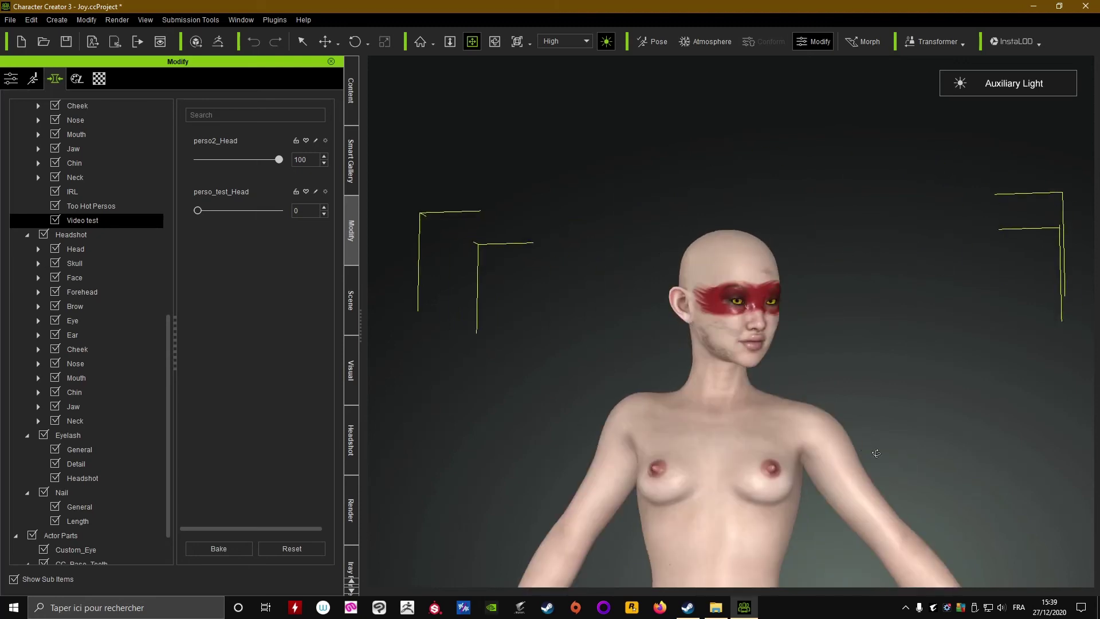
left_click_drag(874, 451, 795, 295)
right_click_drag(795, 294, 643, 298)
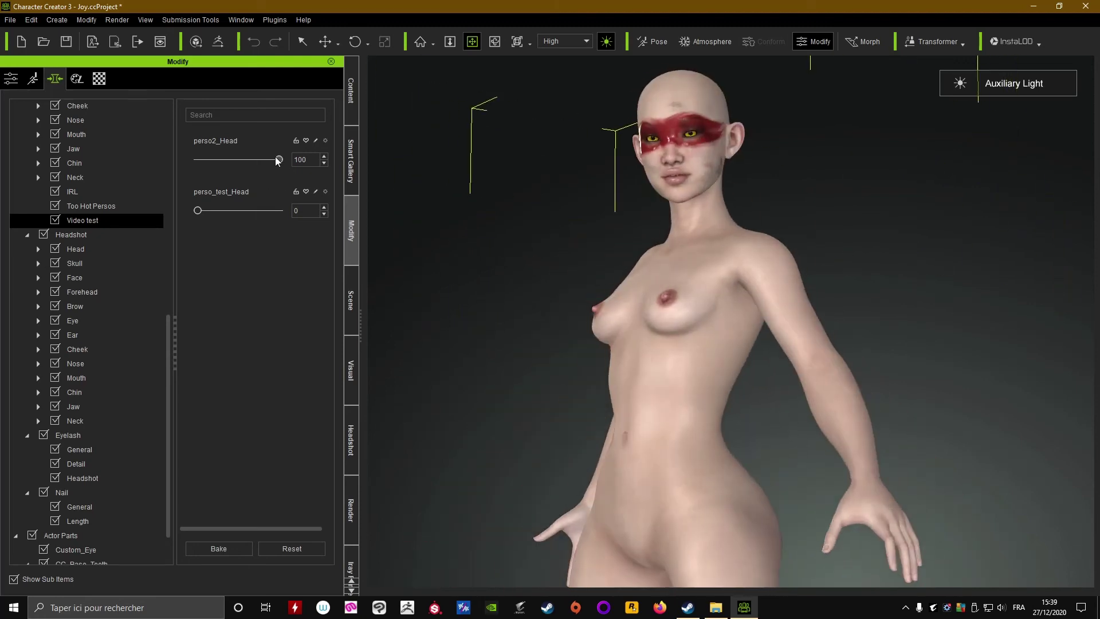
left_click_drag(278, 159, 165, 162)
left_click_drag(197, 210, 339, 220)
left_click_drag(205, 210, 360, 211)
left_click_drag(215, 202, 358, 226)
- In the Body group's Video test category, lower perso2_Body to 0 and raise perso_test_Body to 100
scroll(94, 229, "up", 6)
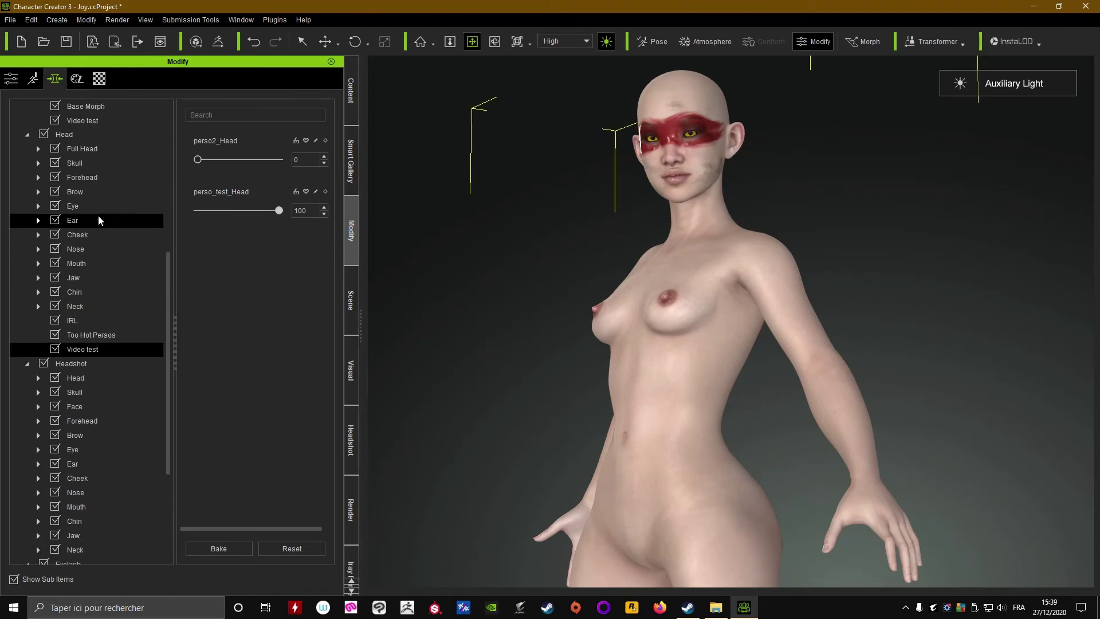
left_click(85, 249)
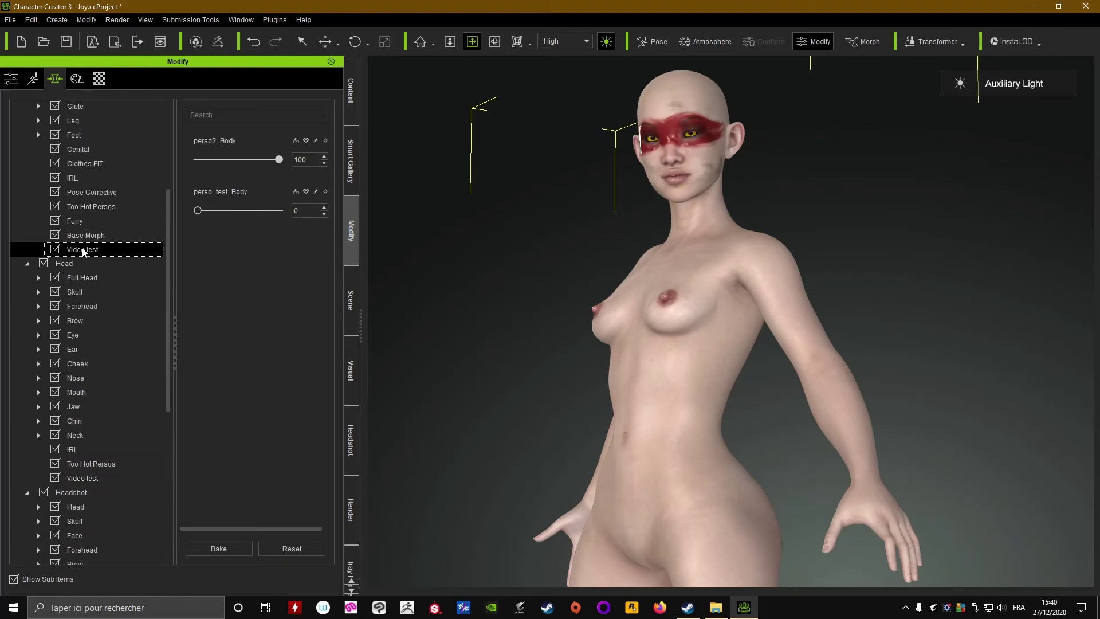
left_click_drag(279, 159, 139, 173)
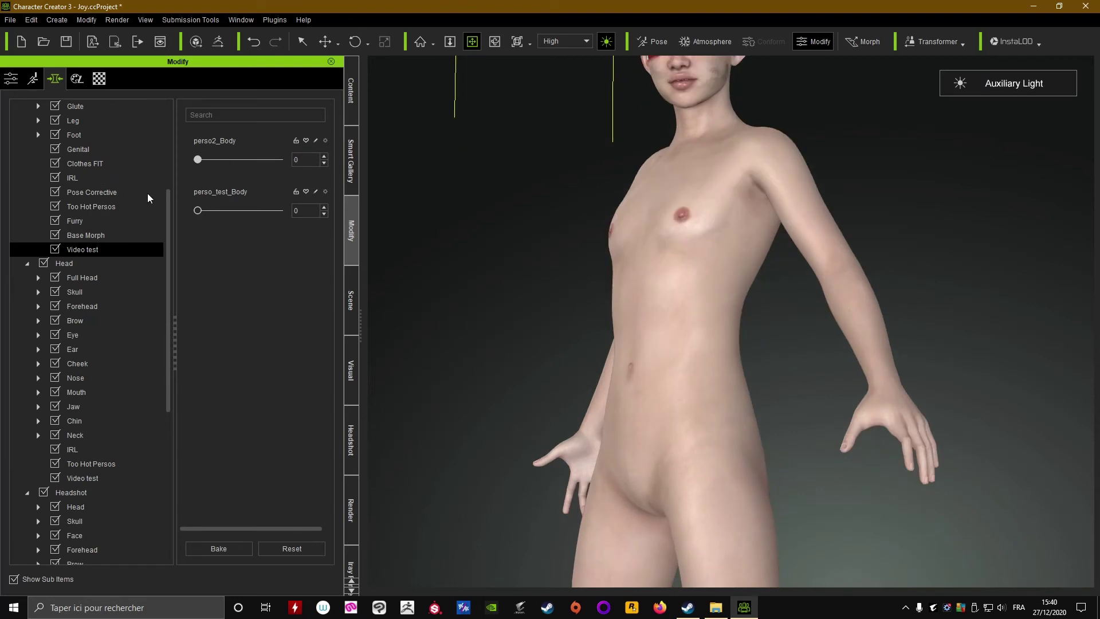
left_click_drag(198, 210, 232, 210)
left_click_drag(296, 224, 417, 225)
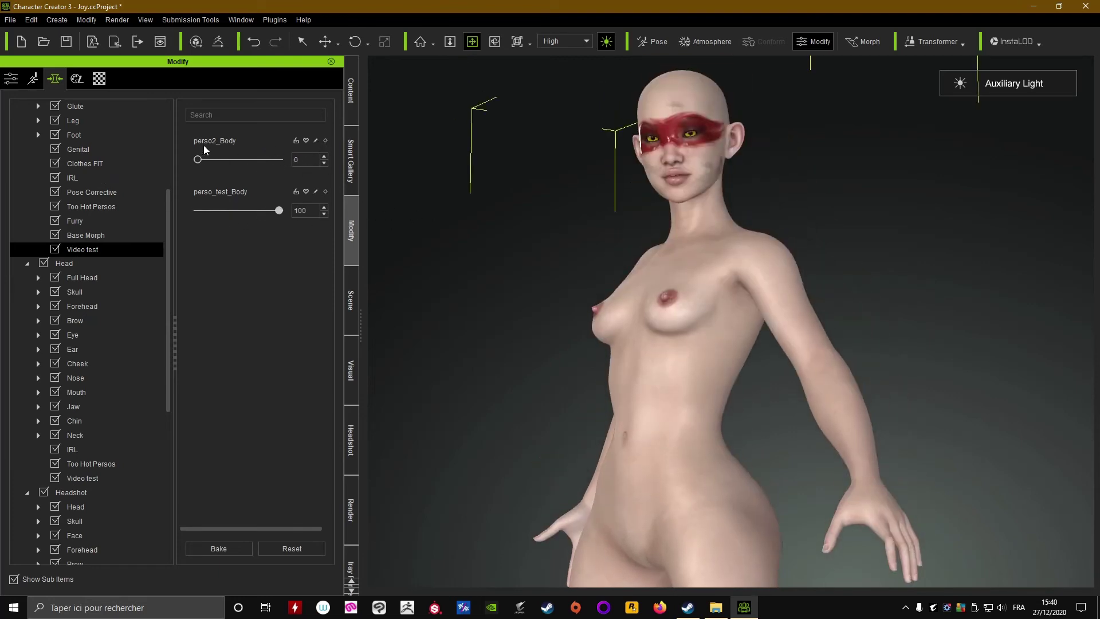
- Delete the perso2_Body and perso2_Head sliders from the Body and Head groups' Video test categories
left_click(325, 140)
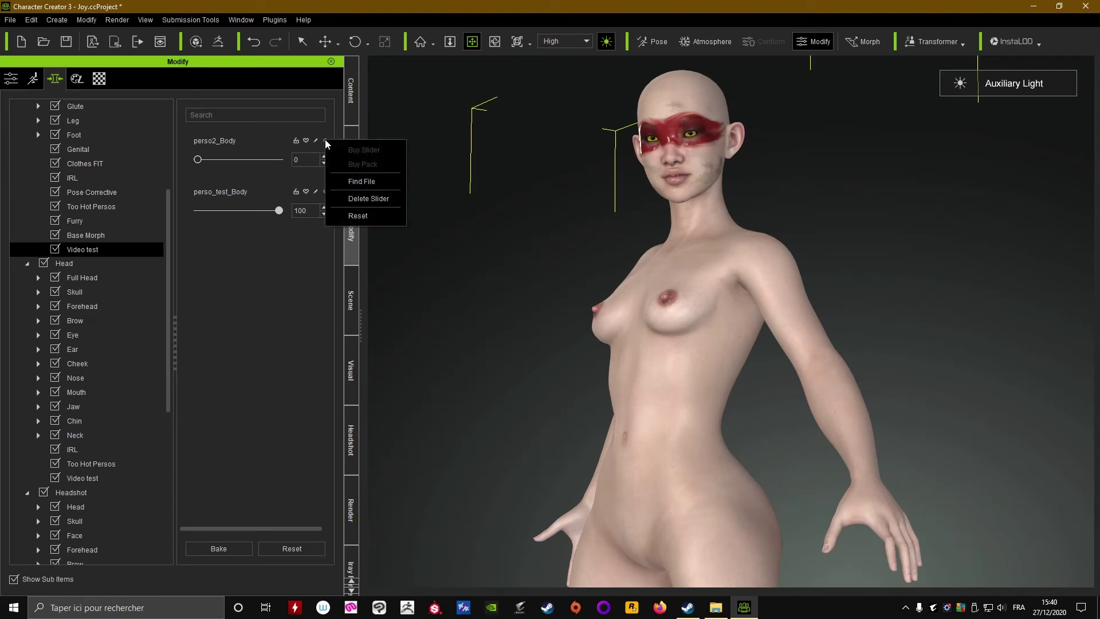
left_click(359, 199)
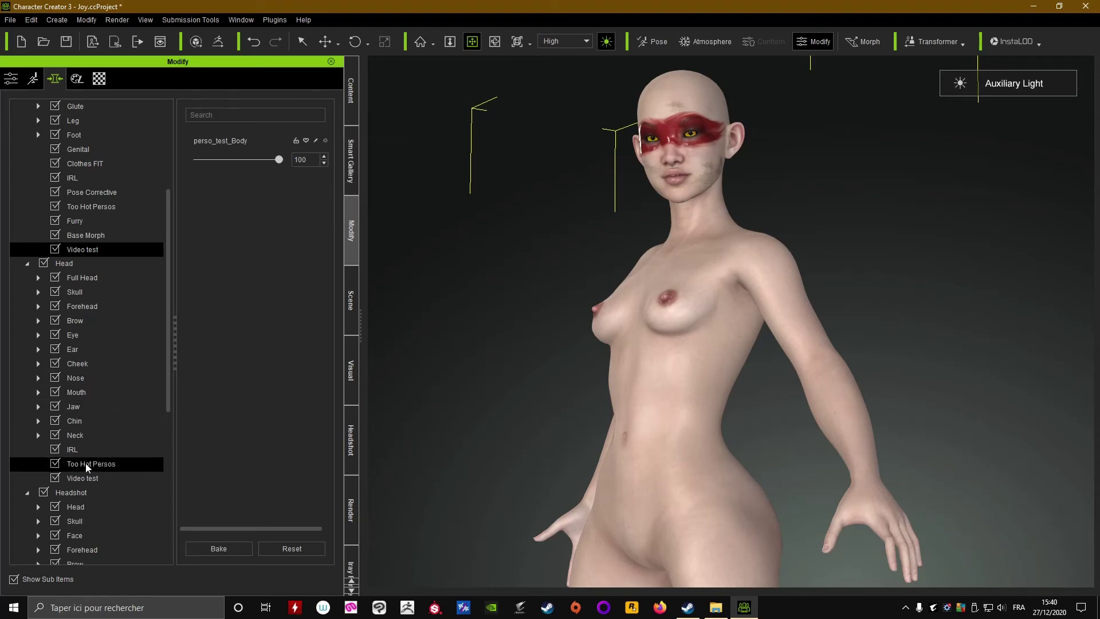
left_click(86, 477)
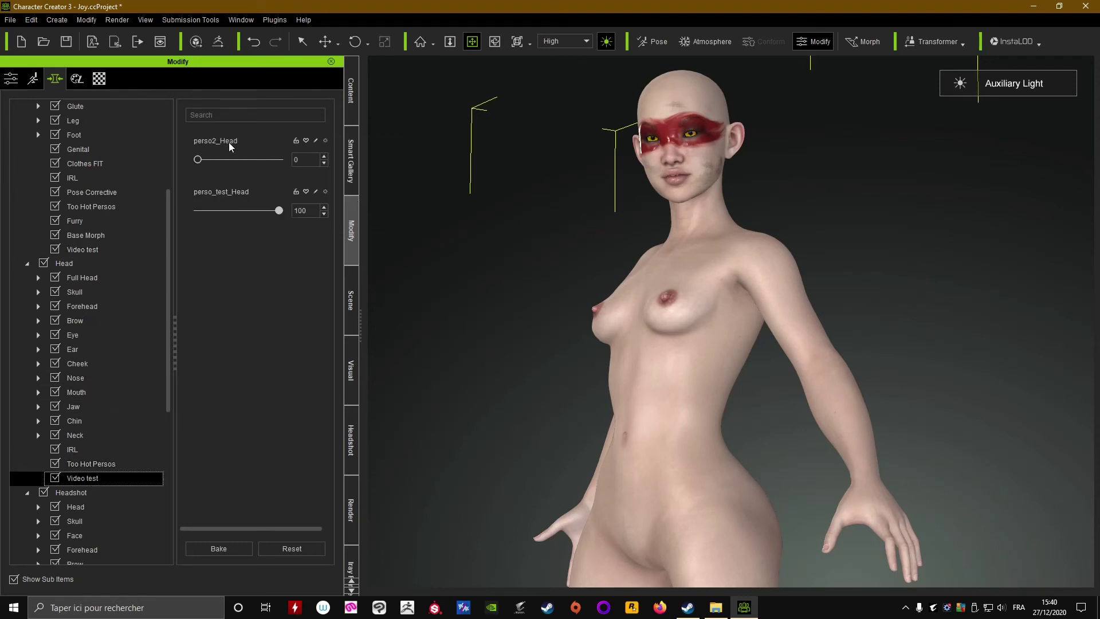
left_click(325, 140)
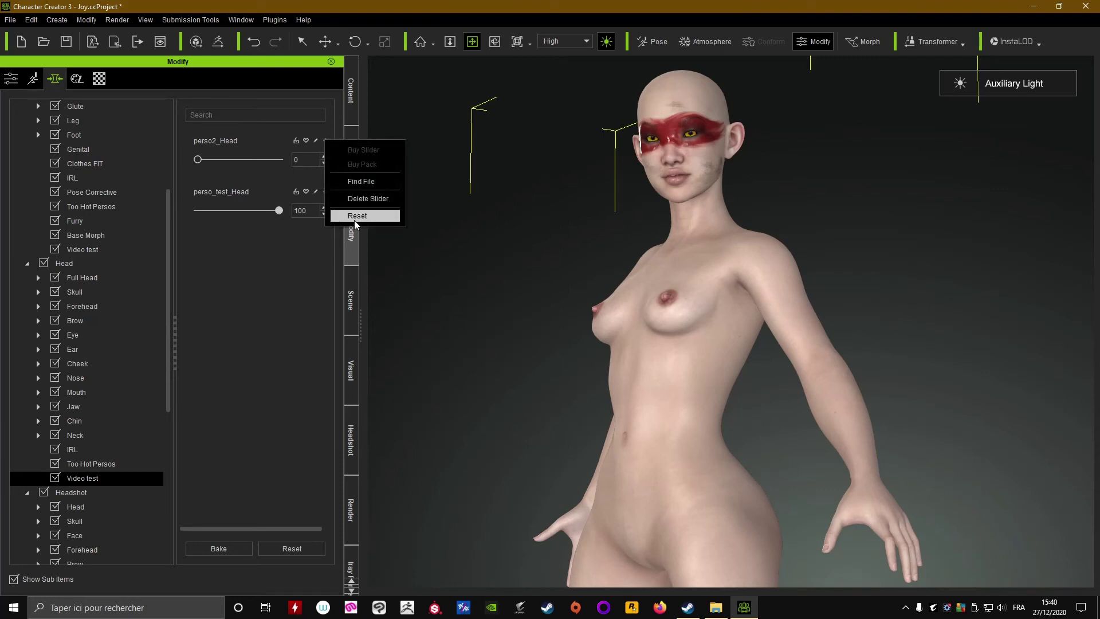
left_click(363, 199)
- Save the character's head, framed in close-up, as a custom head morph preset named perso test tete
middle_click_drag(558, 256, 739, 207)
right_click_drag(645, 250, 655, 275)
scroll(663, 286, "up", 2)
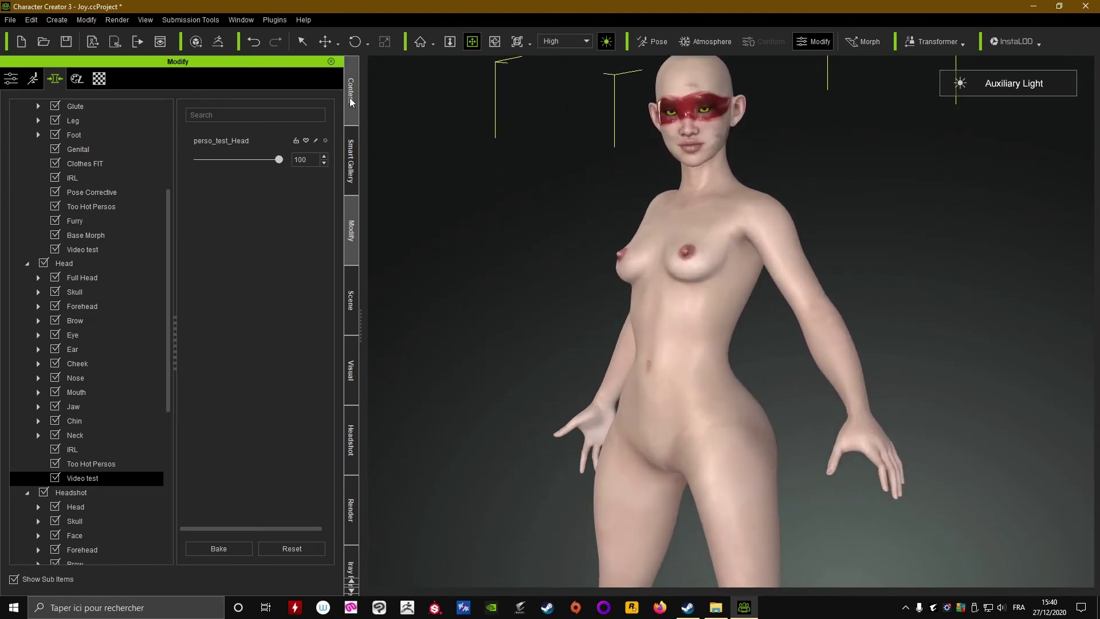
left_click(351, 90)
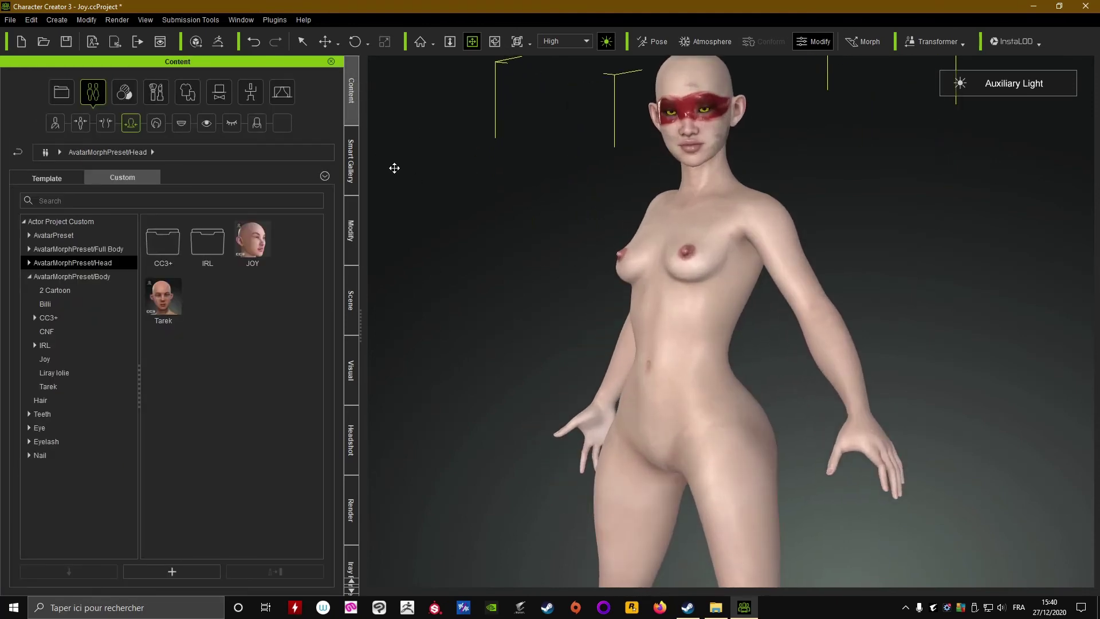
left_click(132, 124)
left_click_drag(668, 197, 671, 417)
scroll(698, 347, "up", 8)
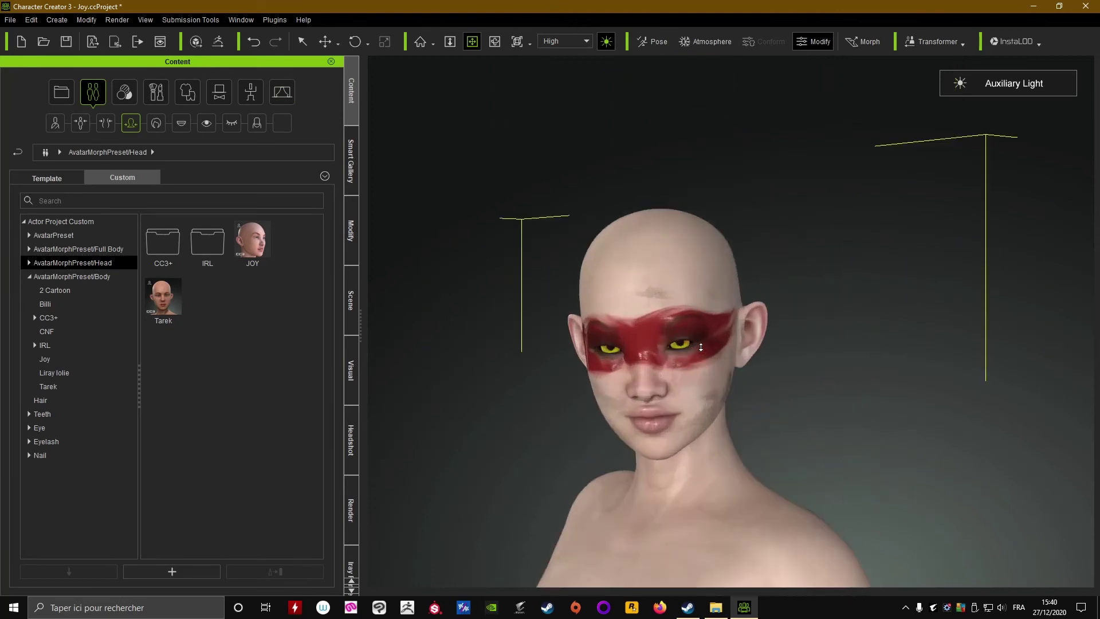
left_click_drag(723, 351, 791, 288)
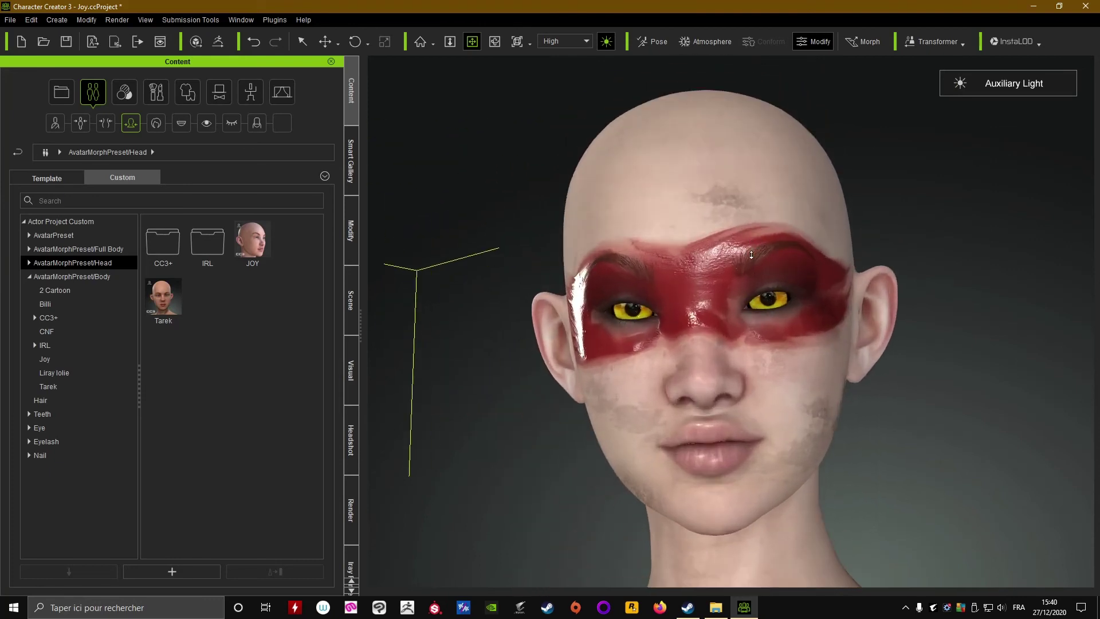
left_click(172, 571)
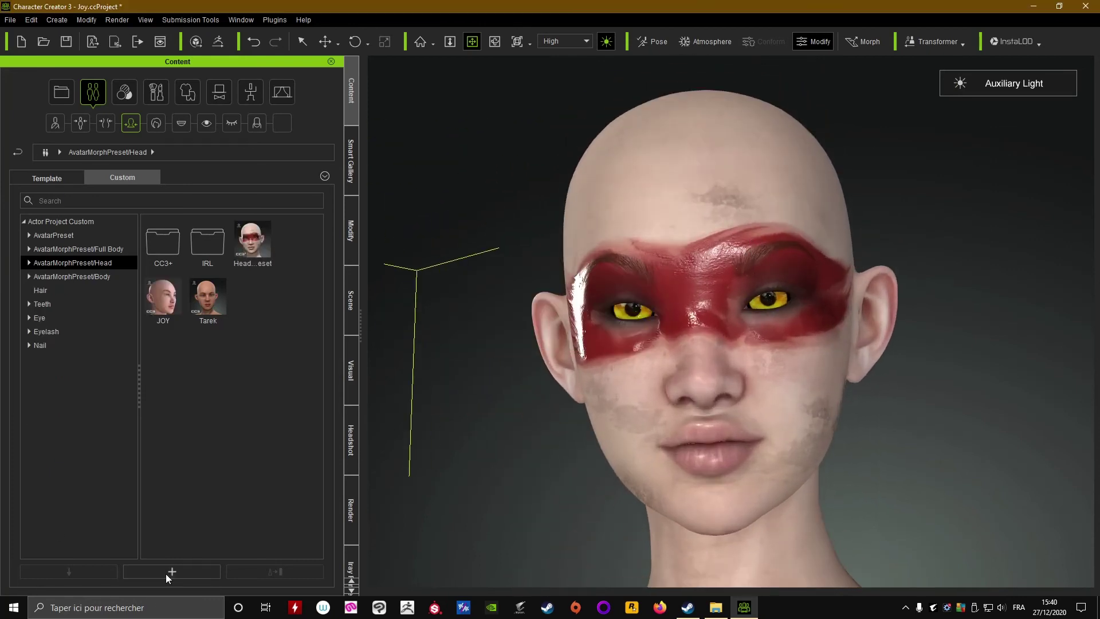
type("perso test")
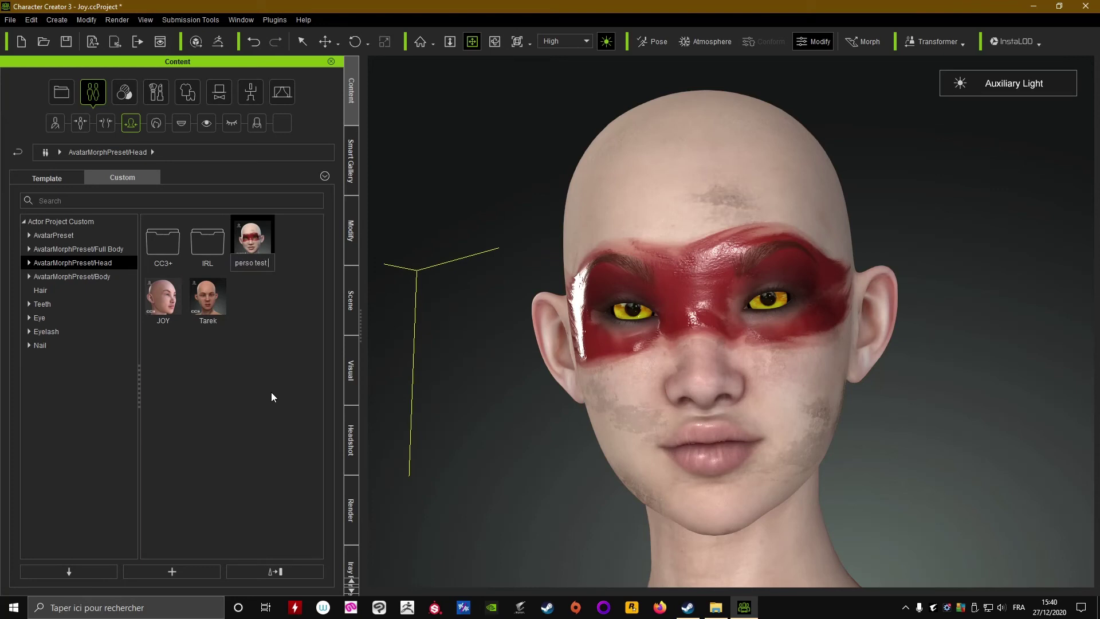
type(" tete")
key("Return")
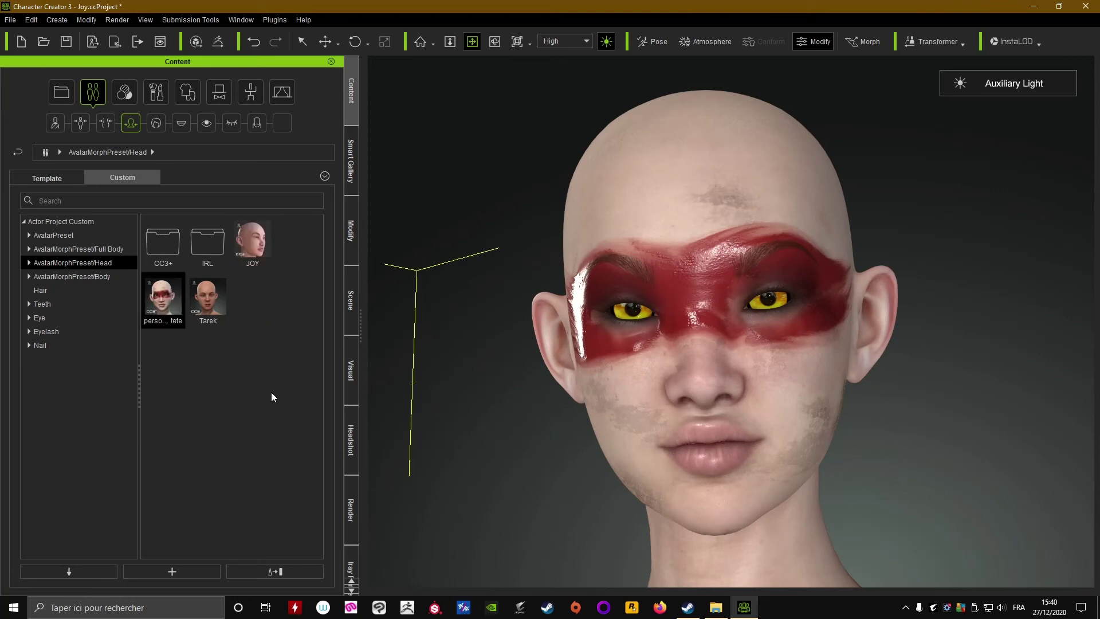
left_click(271, 396)
- Save the character's body as a custom body morph preset named perso test corps, and apply it to the character
scroll(623, 422, "down", 3)
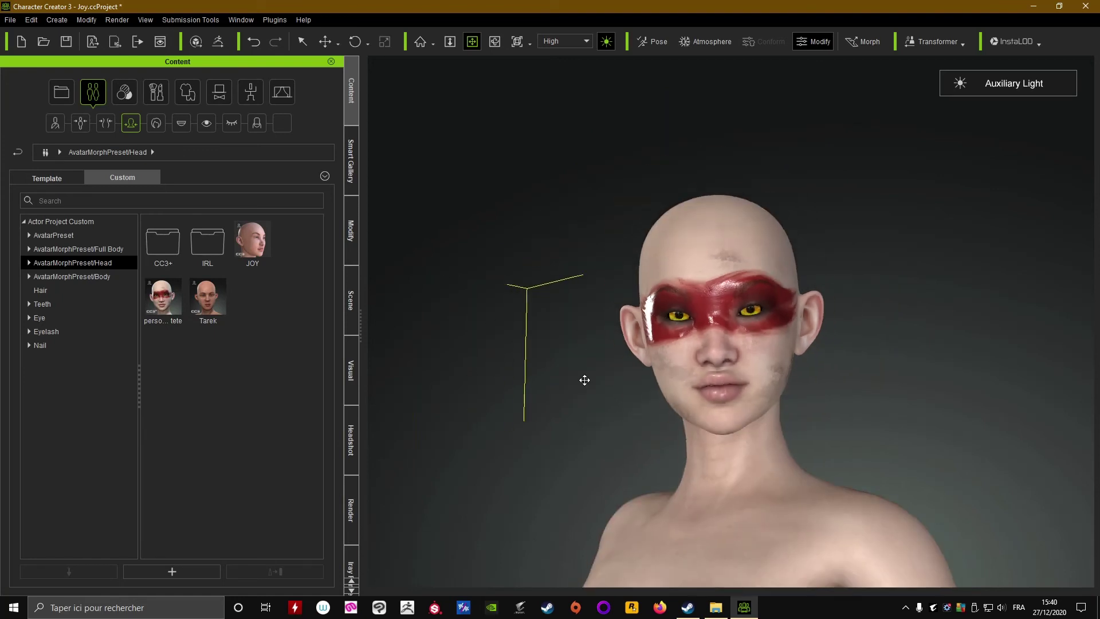
left_click(100, 122)
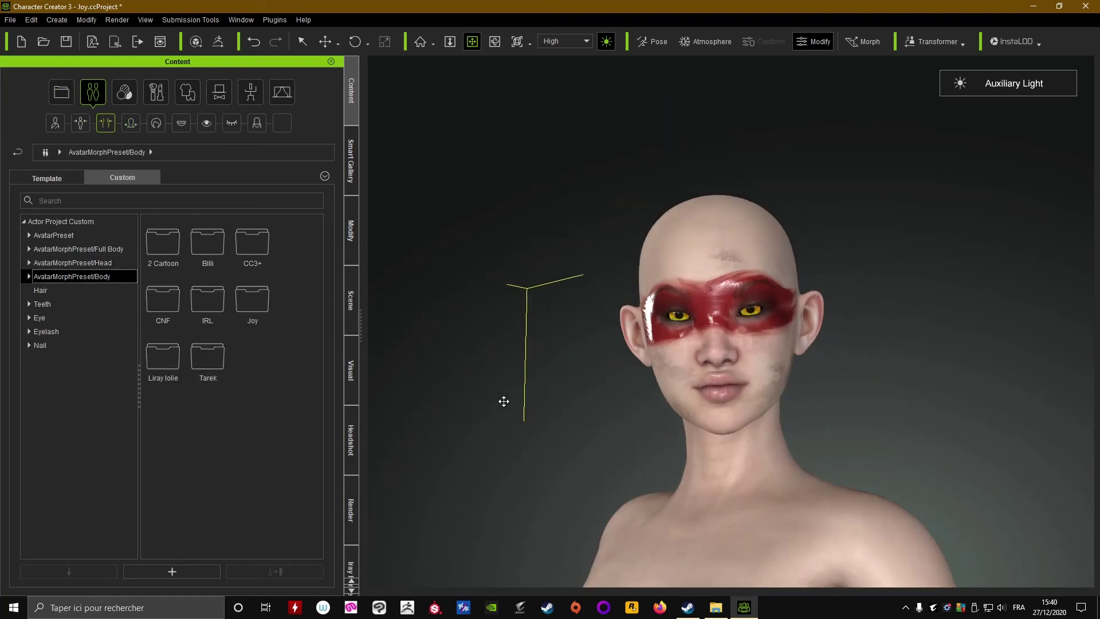
left_click_drag(559, 402, 630, 100)
scroll(614, 339, "down", 3)
right_click_drag(646, 302, 680, 421)
middle_click_drag(680, 421, 622, 185)
scroll(622, 185, "down", 5)
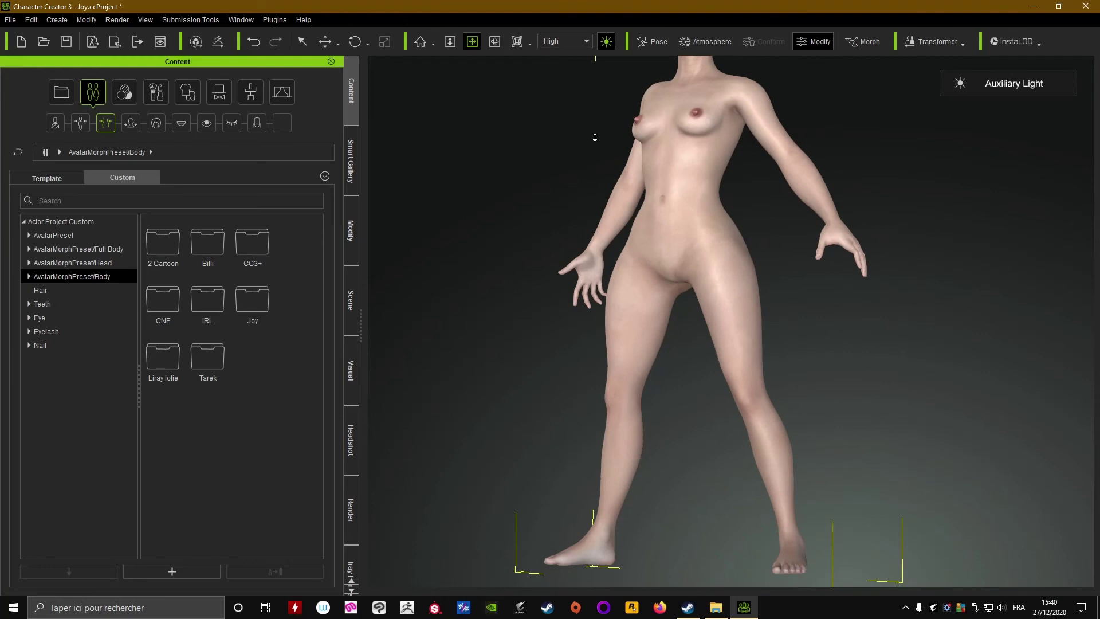
left_click(171, 571)
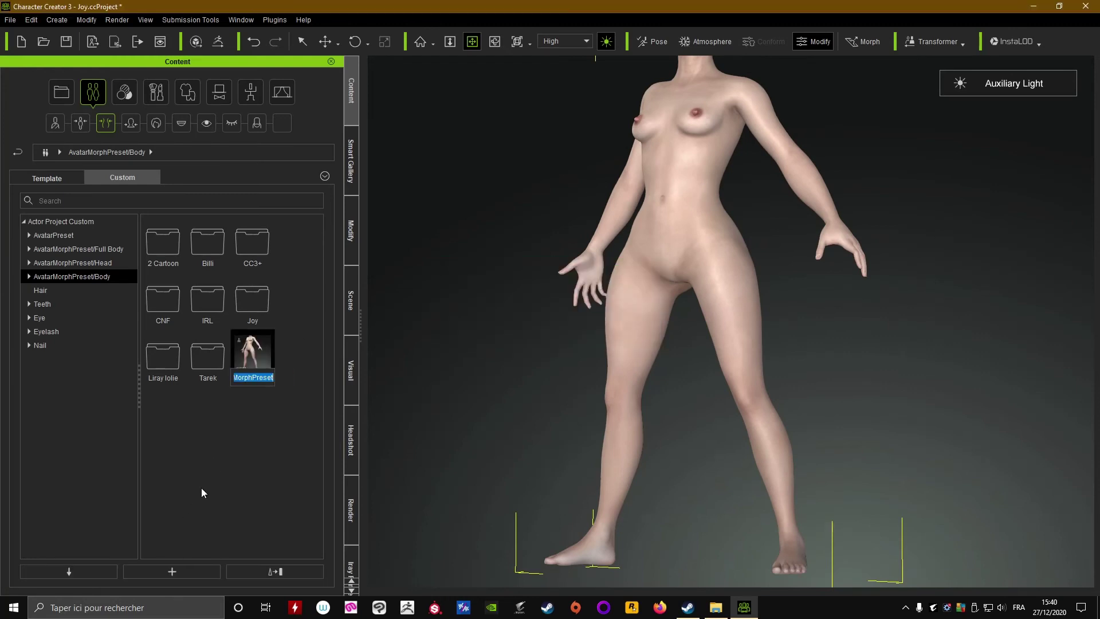
type("perso test corps")
key("Return")
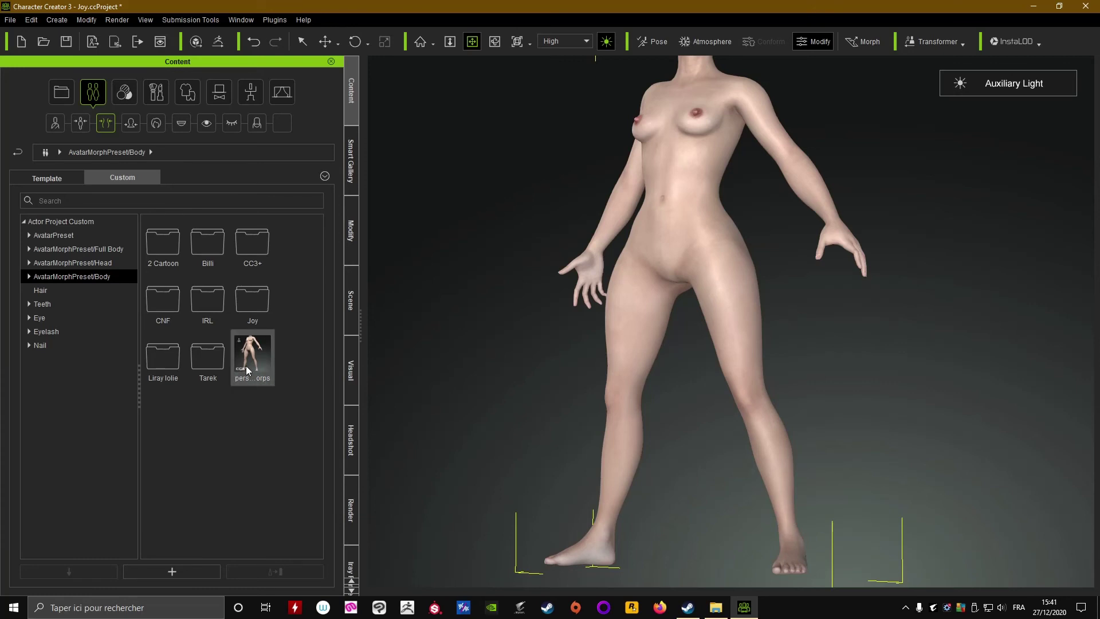
mouse_move(247, 367)
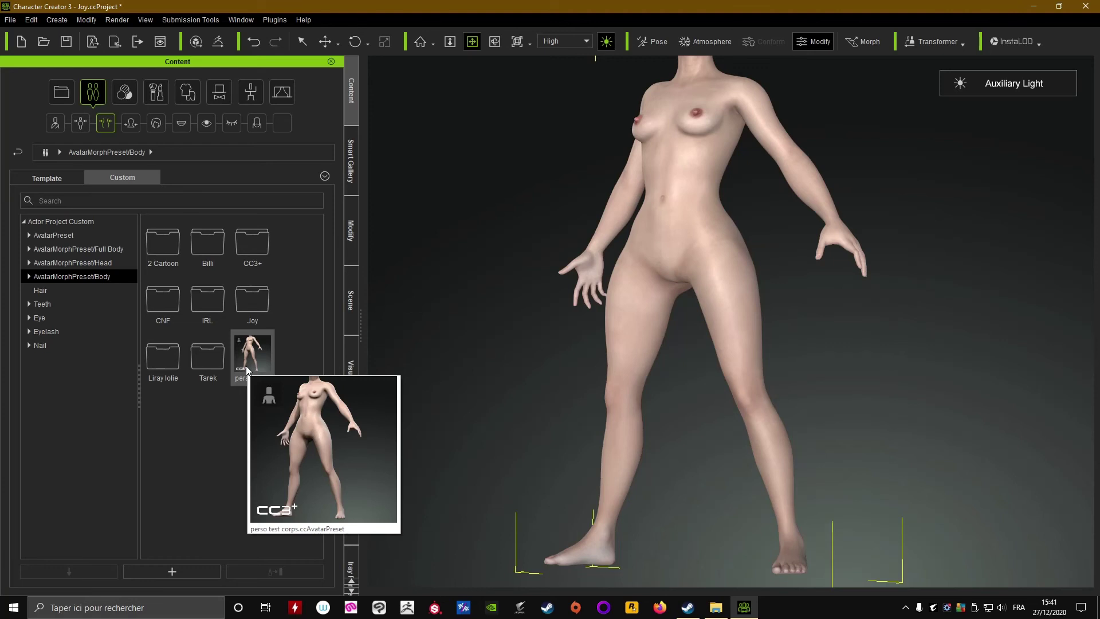
double_click(247, 358)
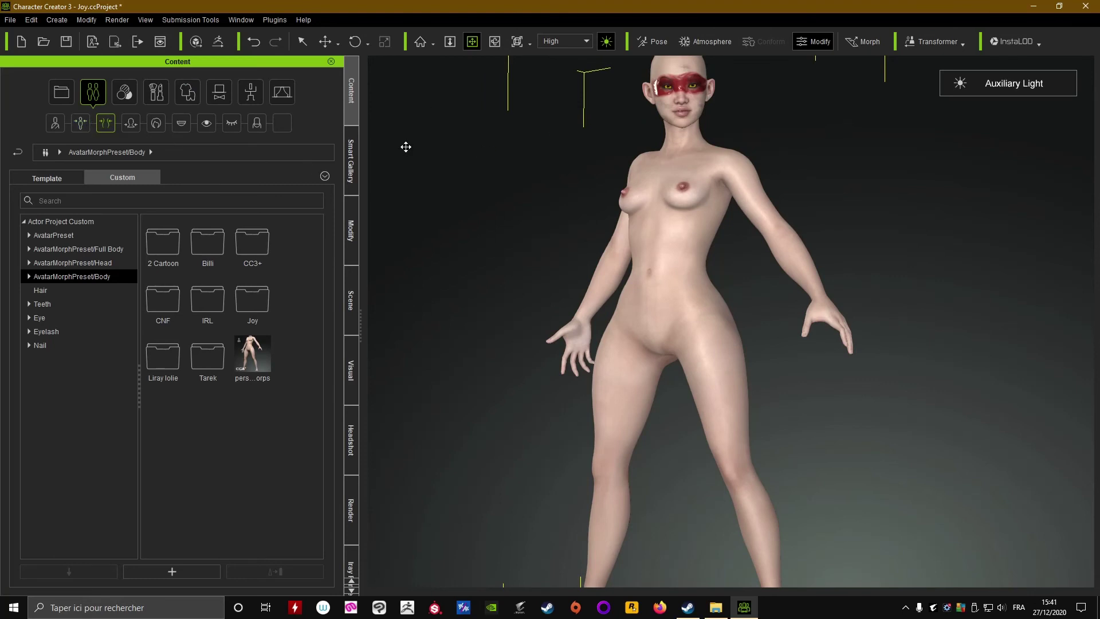
- Browse the custom Teeth and Eye presets, and the Teeth and Eye templates including the CC1 Base eyes
left_click(181, 124)
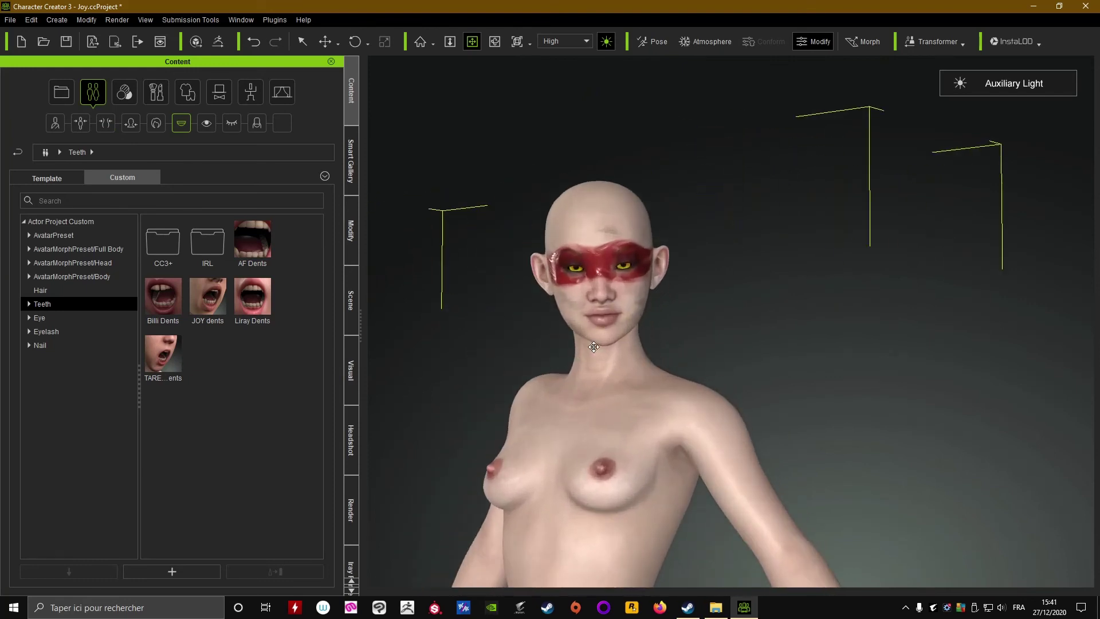
left_click(206, 125)
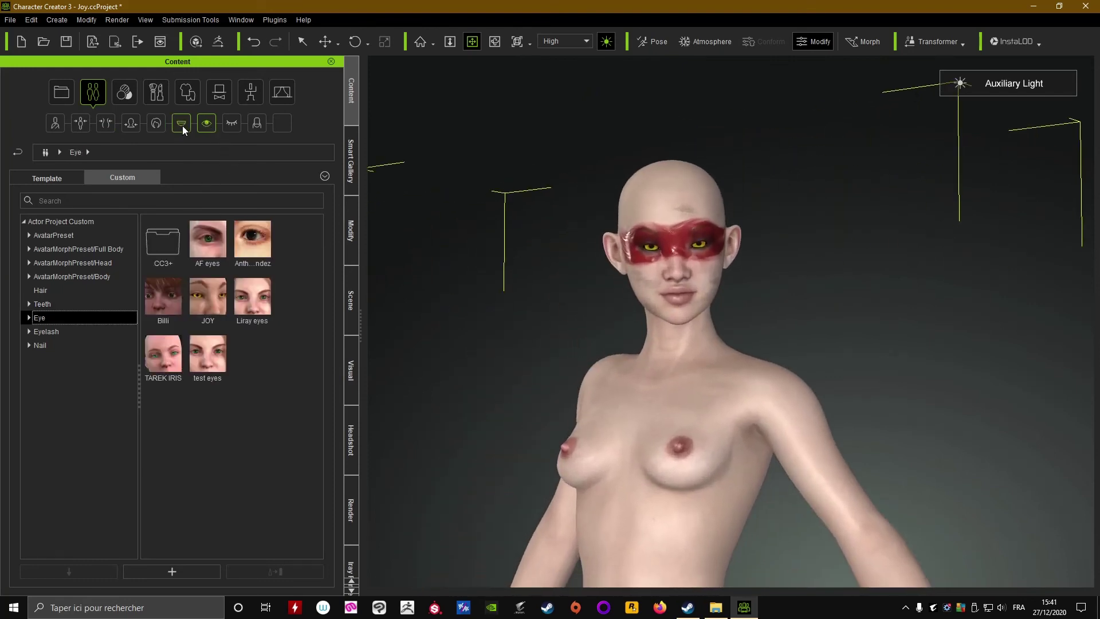
left_click(182, 125)
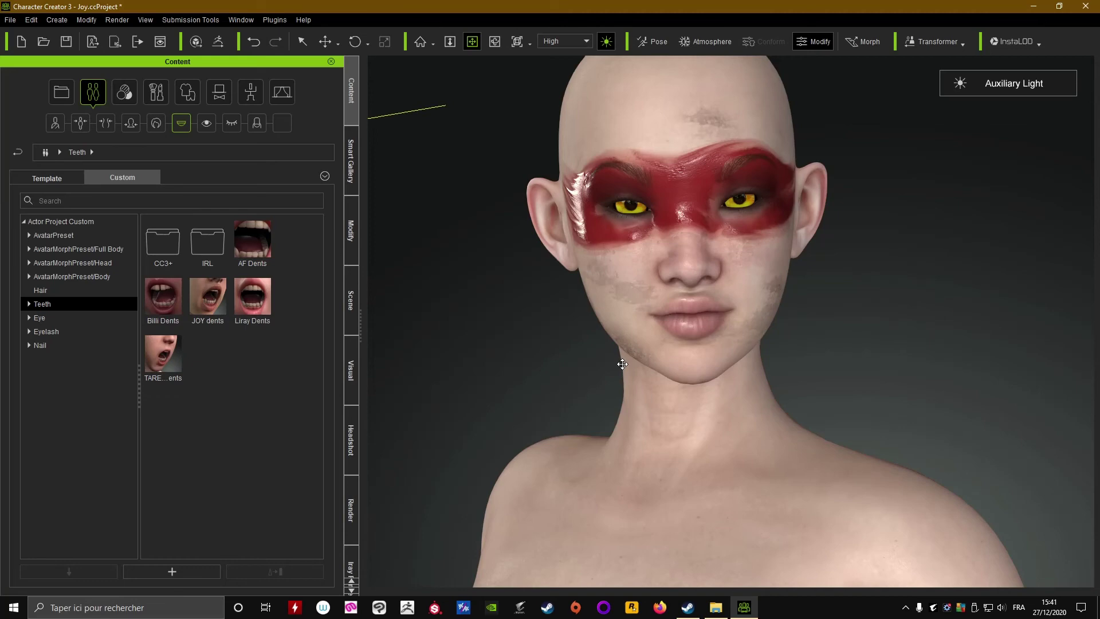
scroll(622, 364, "up", 8)
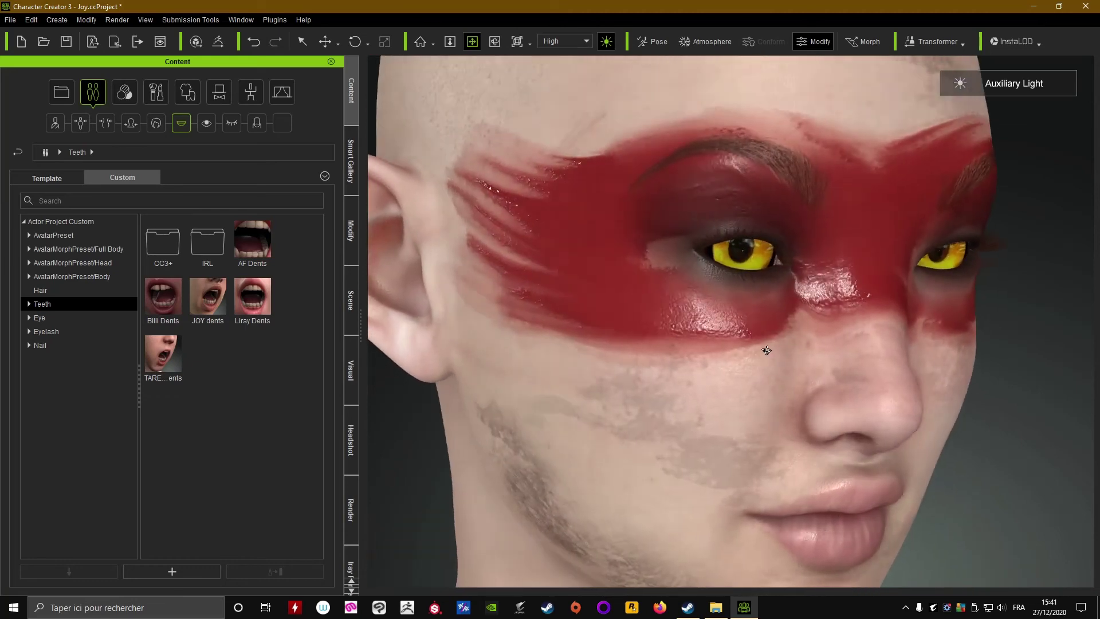
scroll(766, 350, "down", 8)
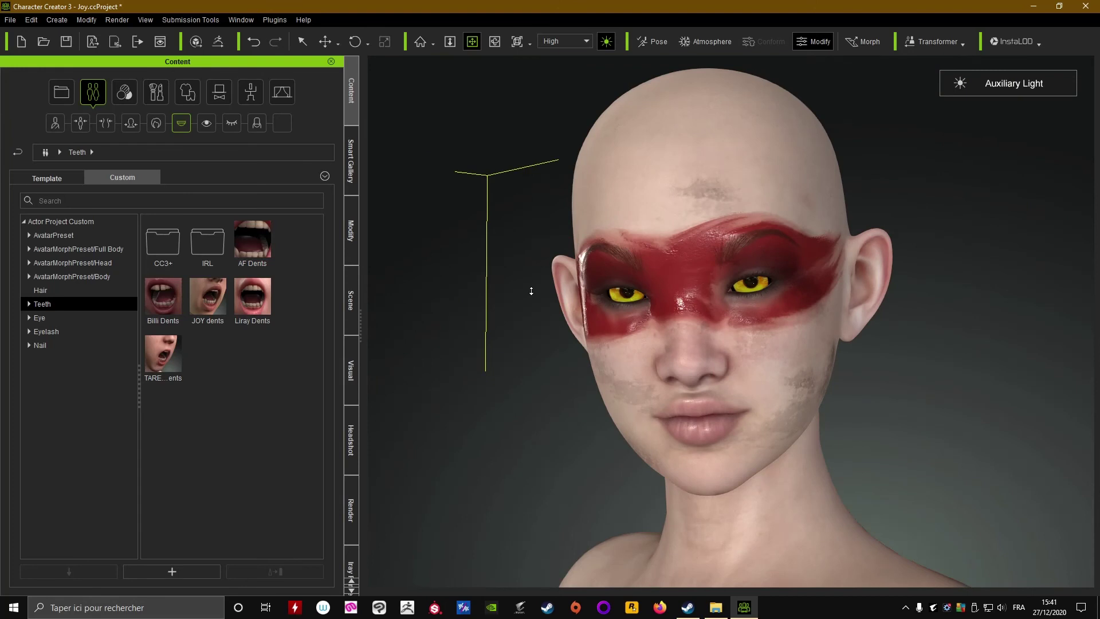
left_click(48, 179)
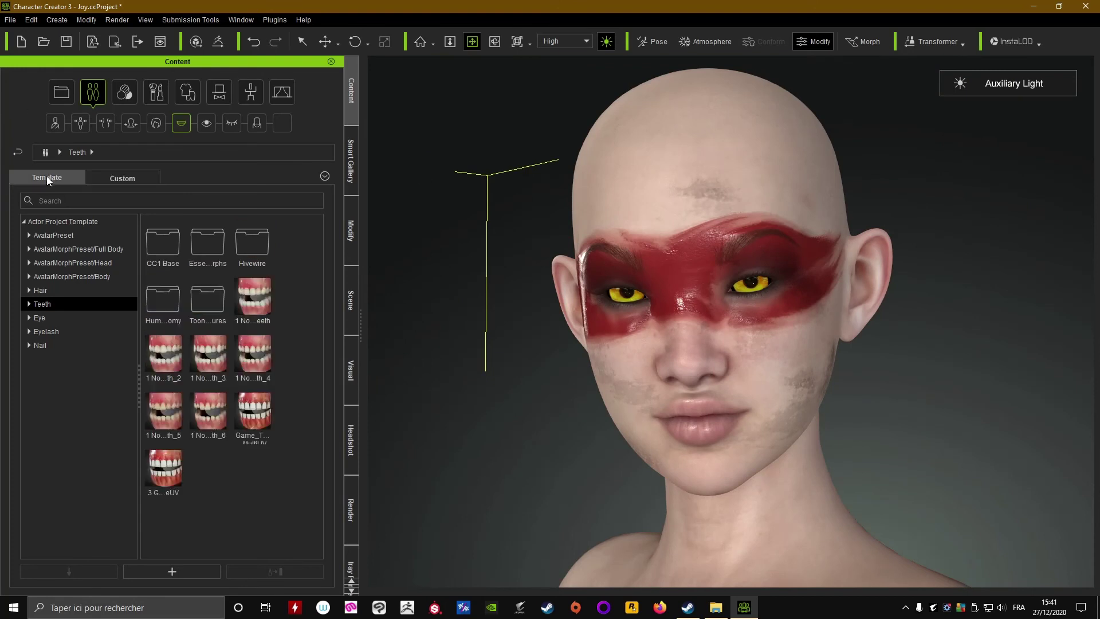
left_click(211, 122)
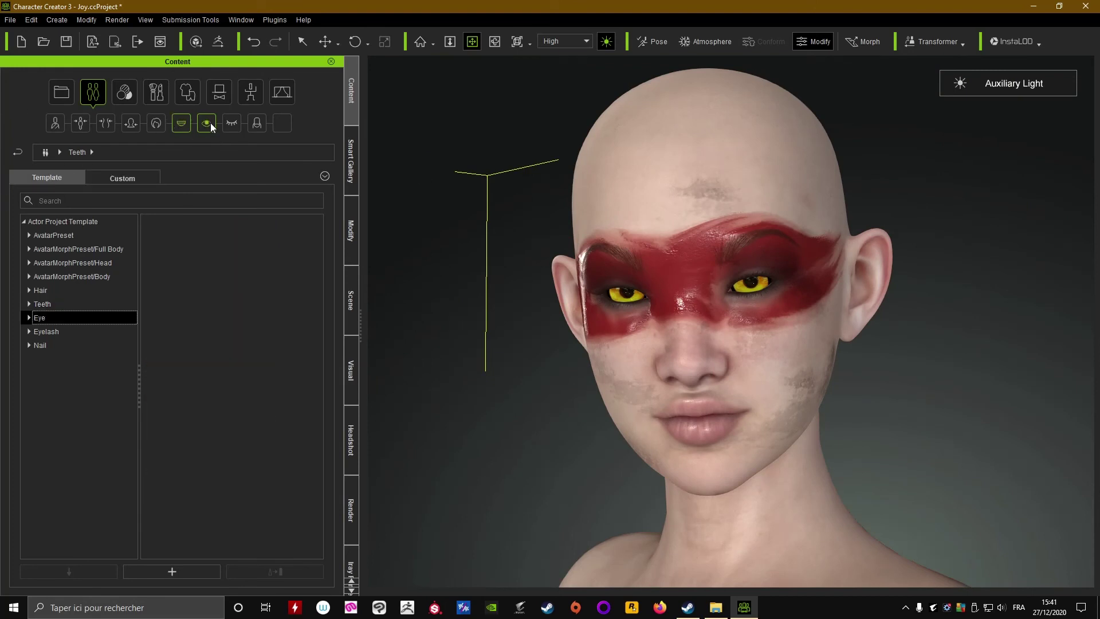
mouse_move(319, 304)
left_mouse_down()
mouse_move(320, 354)
mouse_move(313, 318)
left_mouse_up()
double_click(171, 238)
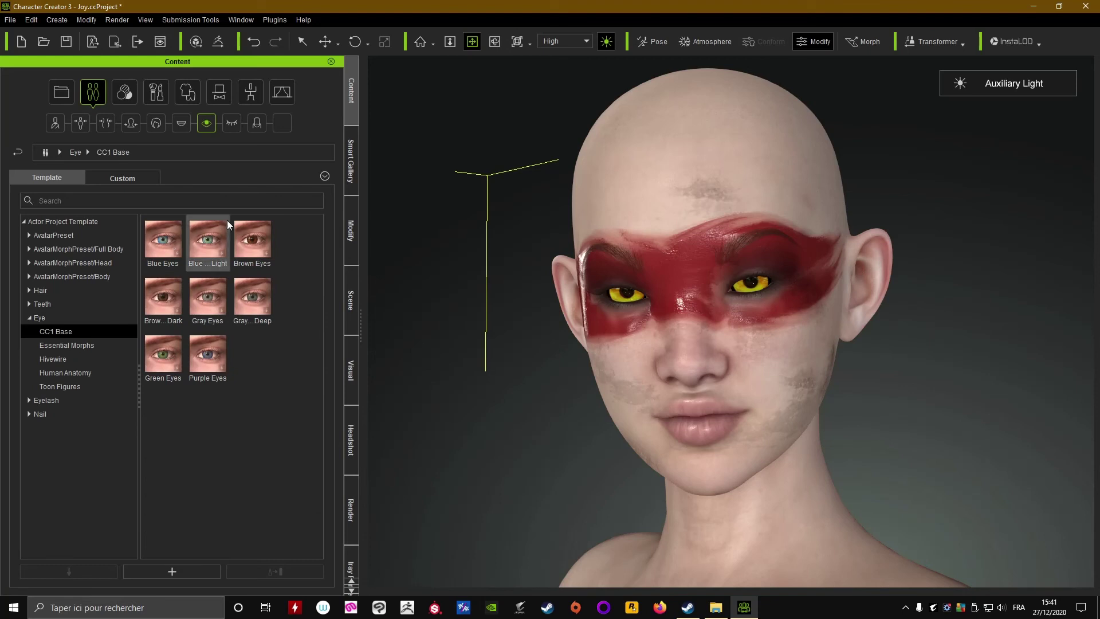
left_click(14, 153)
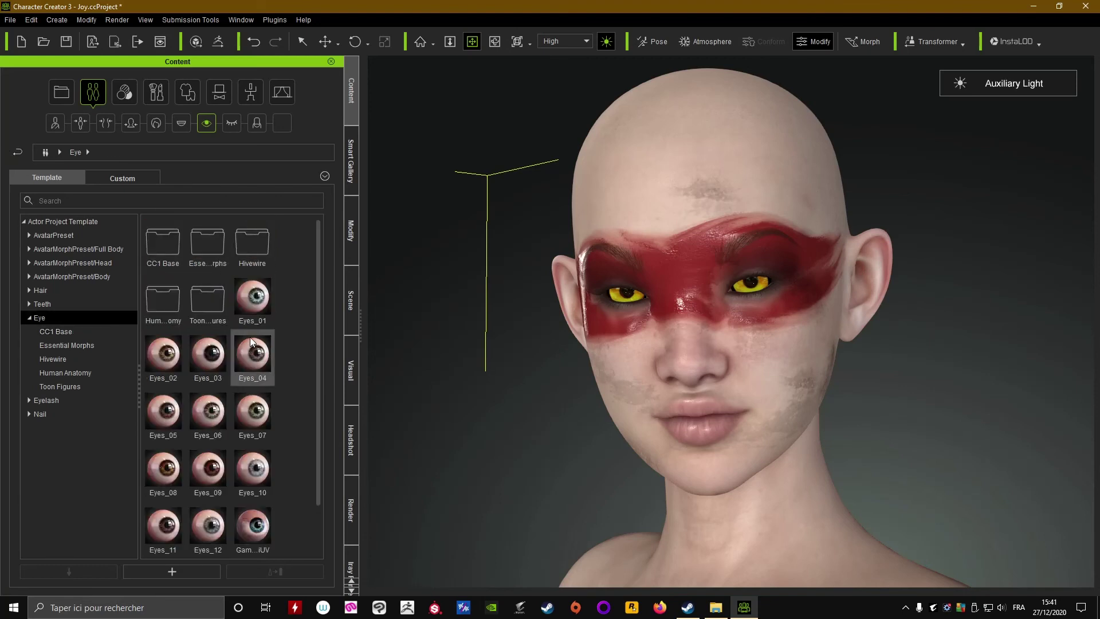
scroll(298, 384, "down", 1)
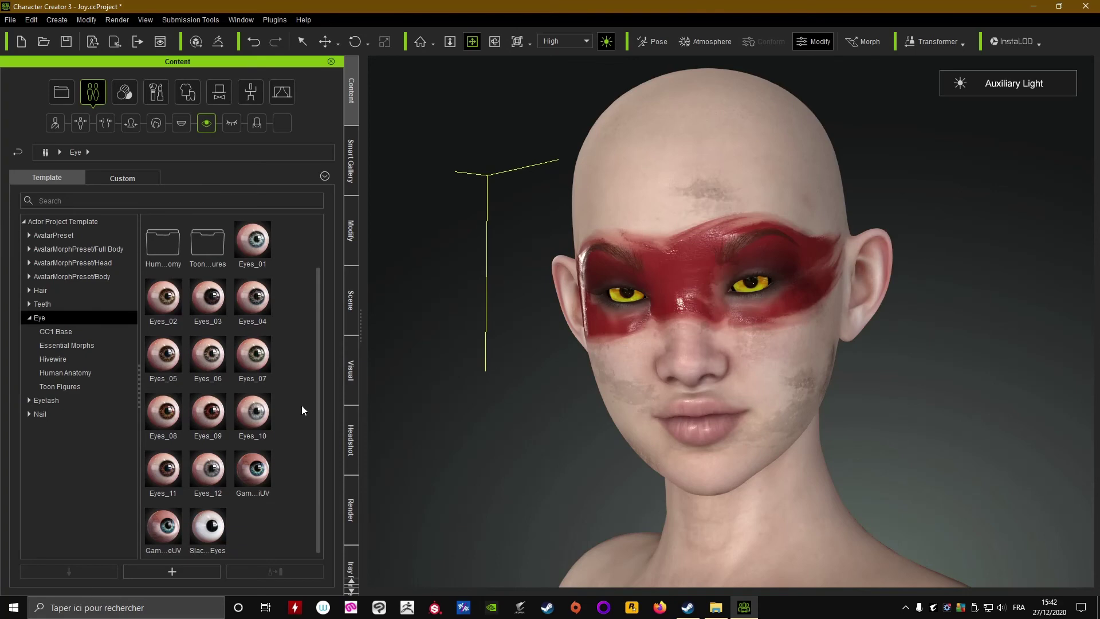
scroll(303, 407, "up", 1)
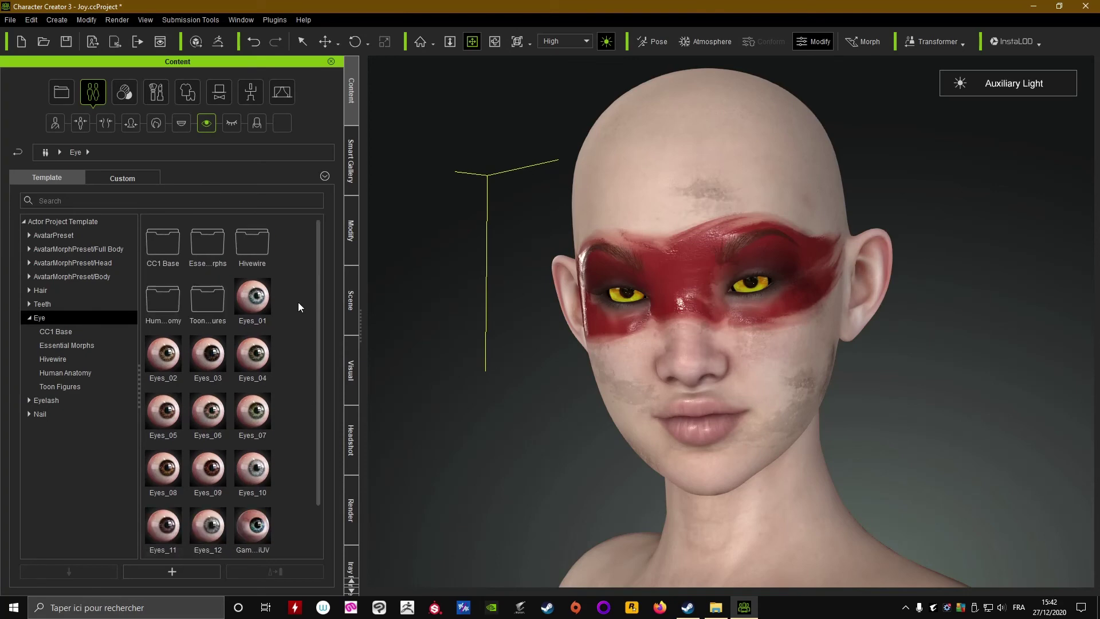
- Apply the Eyes_08 template to the character, inspect her eyes from several angles, and undo the eye replacement
scroll(681, 298, "up", 5)
left_click_drag(717, 266, 747, 265)
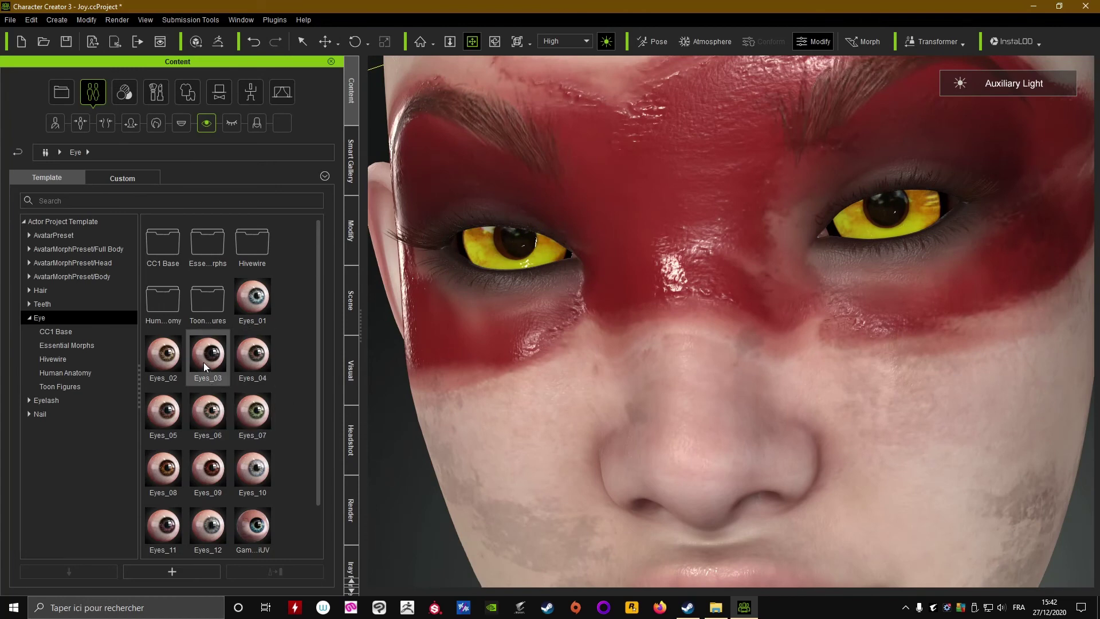
double_click(158, 479)
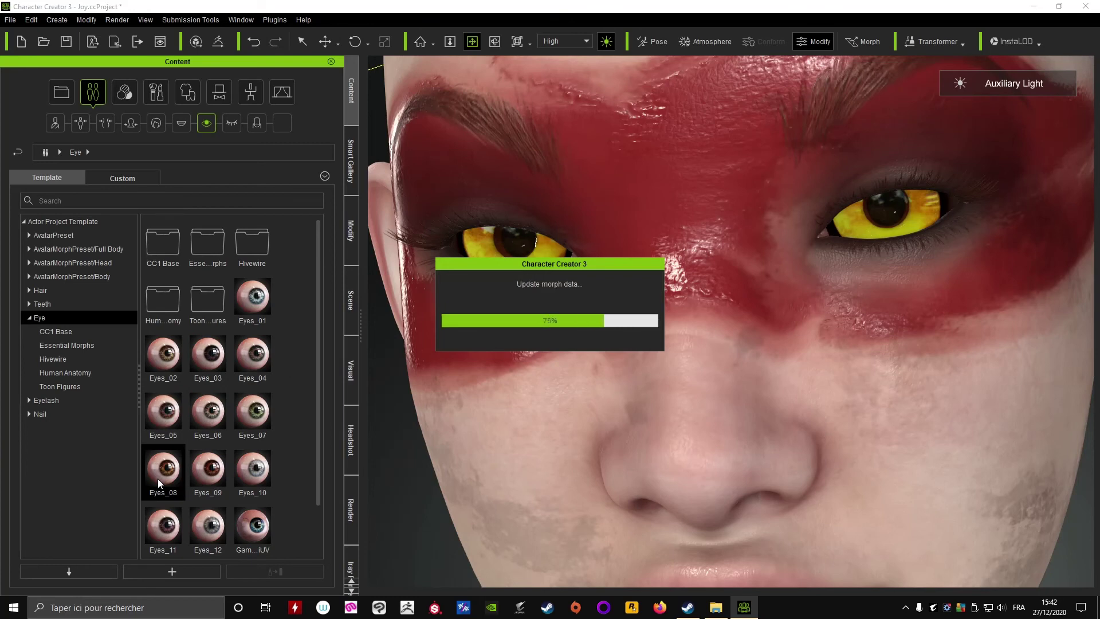
scroll(468, 344, "down", 5)
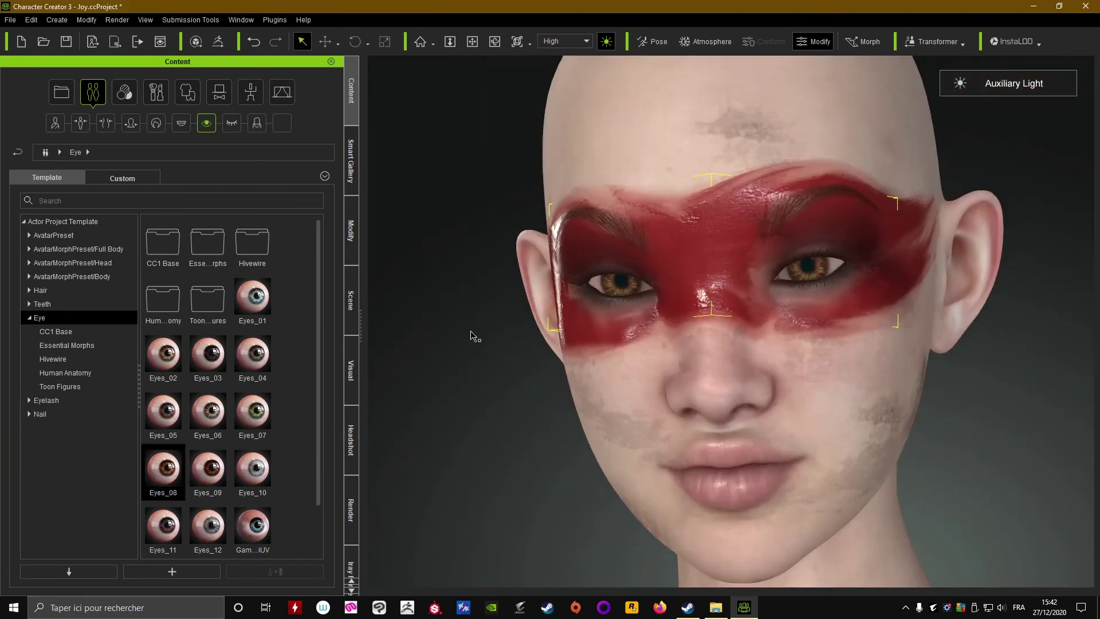
middle_click_drag(518, 384, 729, 403)
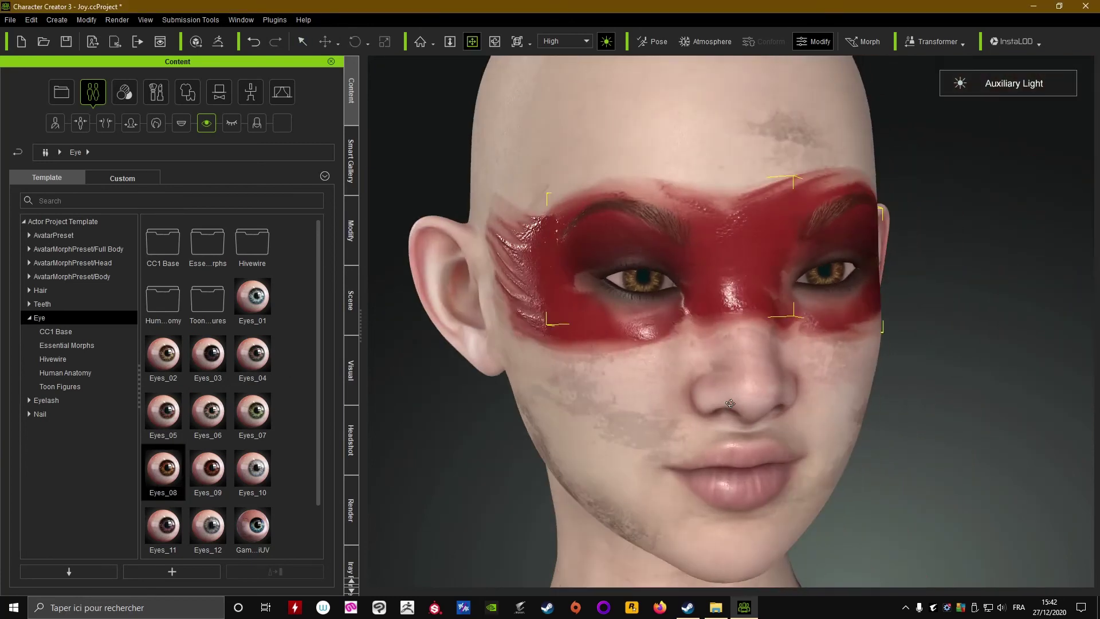
right_click_drag(729, 404, 847, 423)
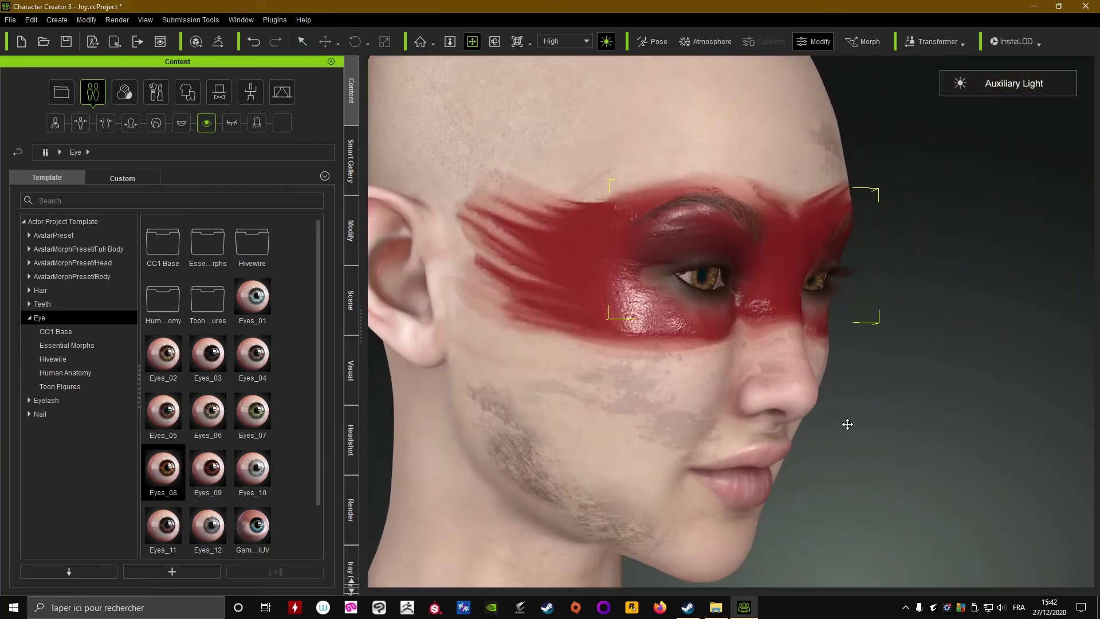
scroll(847, 424, "up", 4)
right_click_drag(783, 378, 499, 367)
scroll(501, 368, "down", 5)
right_click_drag(699, 403, 530, 436)
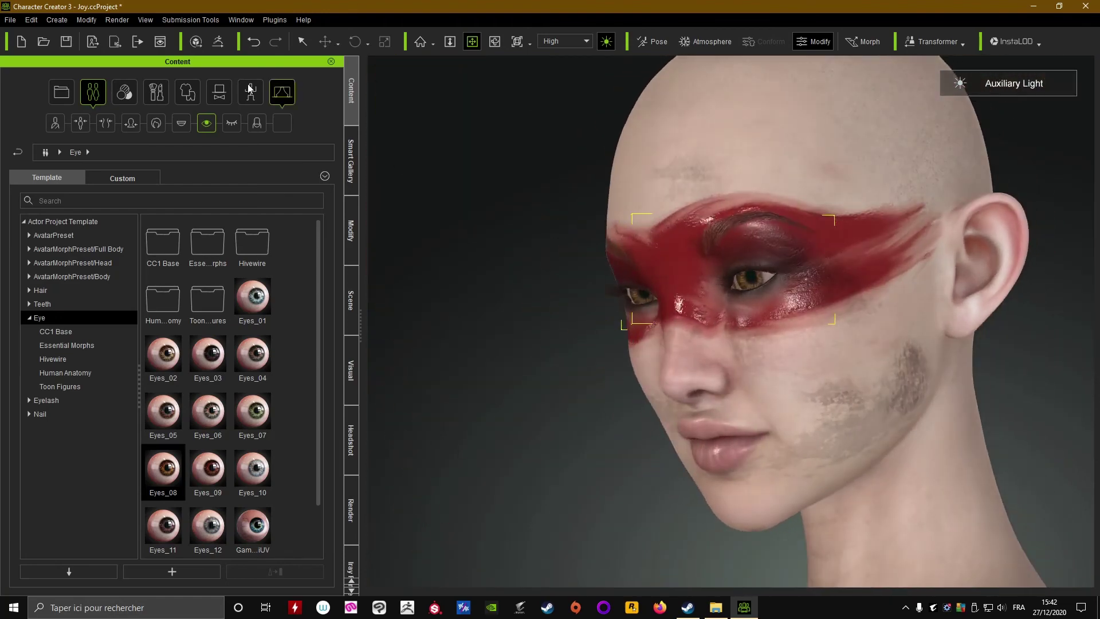
left_click(254, 44)
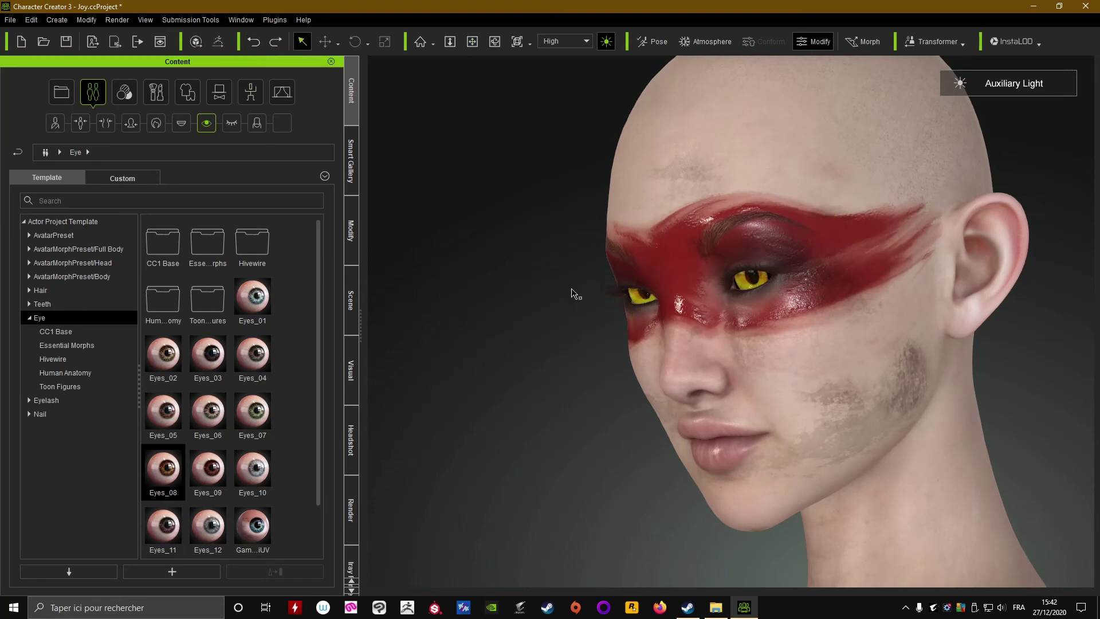
- Reapply the Eyes_08 template, replace only its material with Eyes_01, and undo both eye changes
right_click_drag(589, 365, 614, 327)
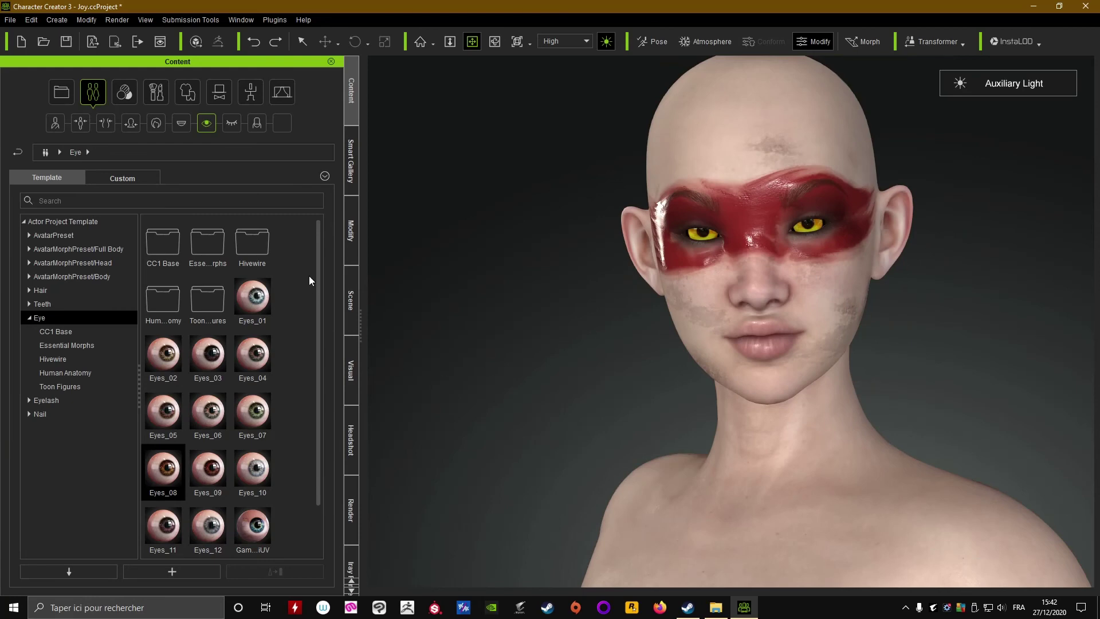
scroll(624, 397, "up", 5)
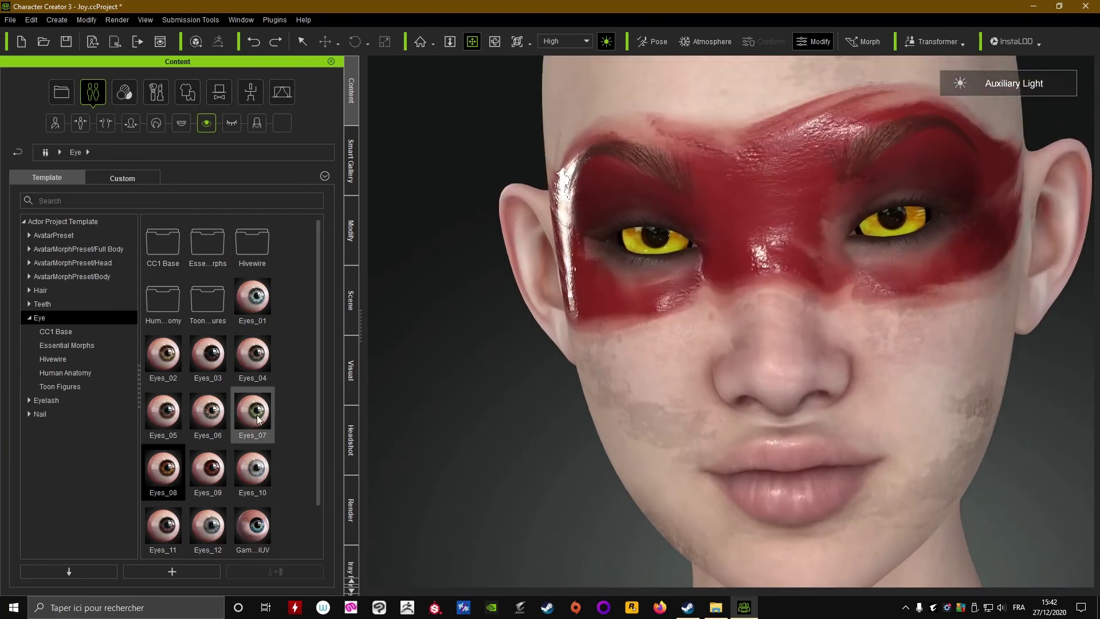
double_click(172, 467)
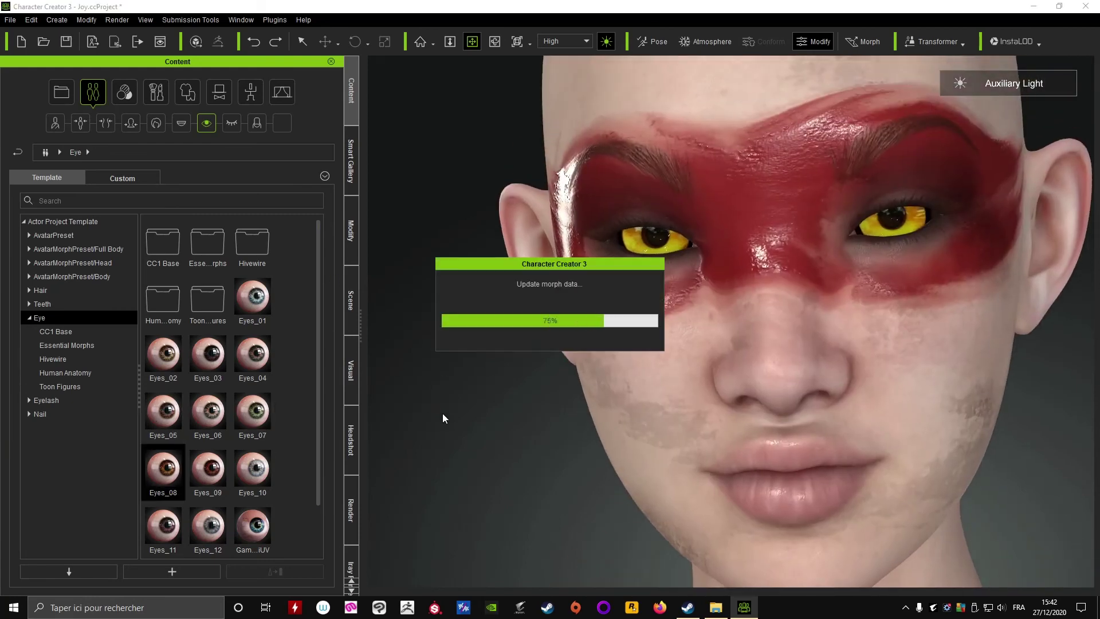
double_click(260, 298)
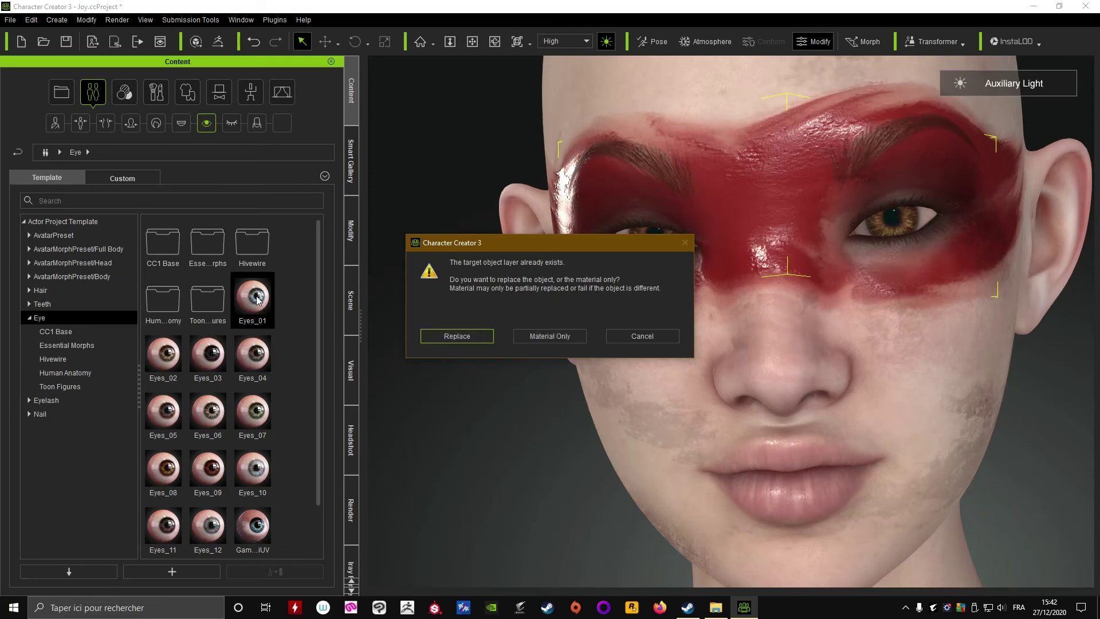
left_click(537, 334)
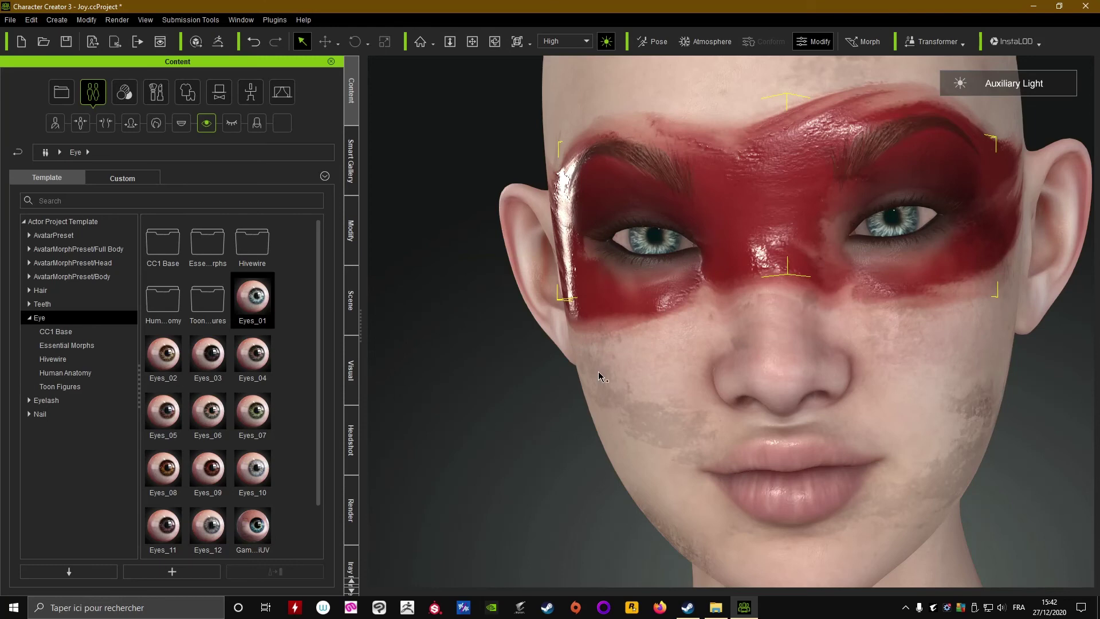
right_click_drag(573, 375, 602, 326, "alt")
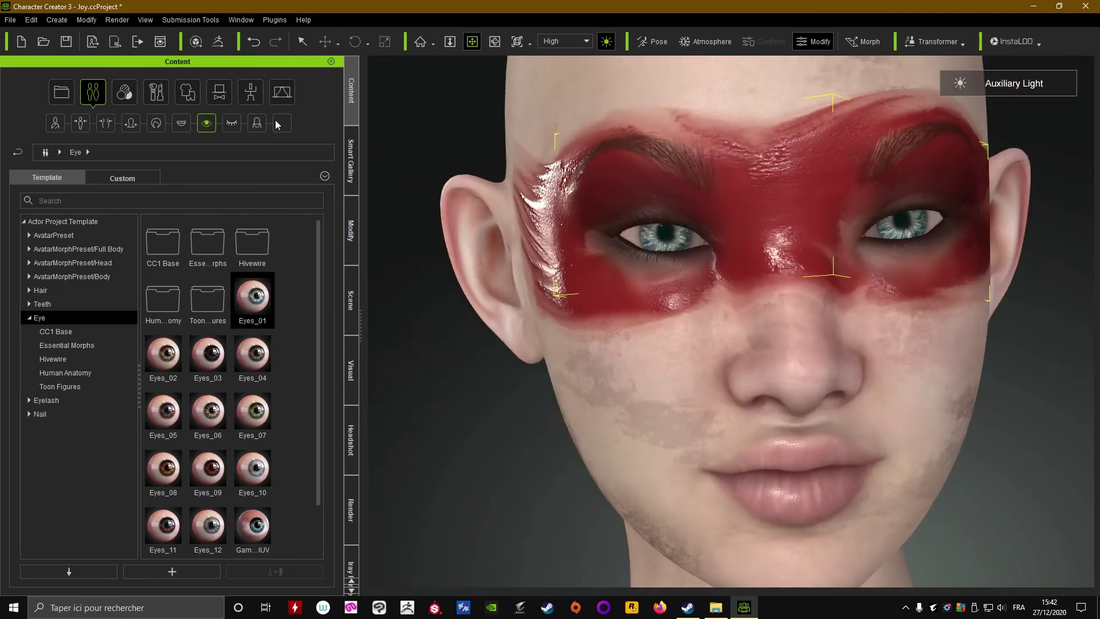
left_click(253, 42)
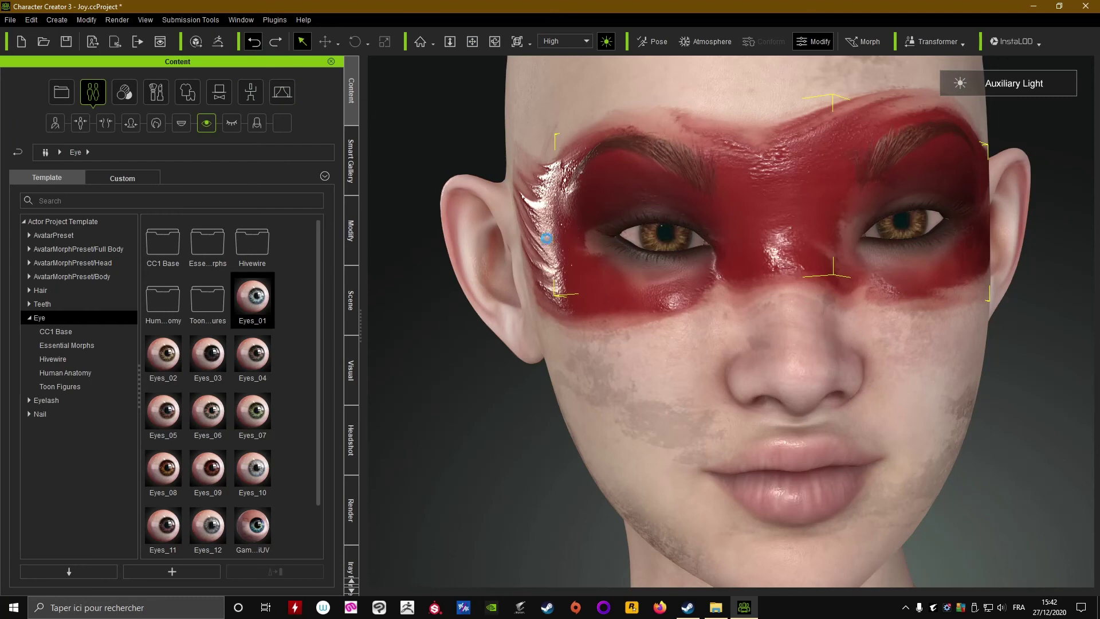
scroll(547, 238, "down", 8)
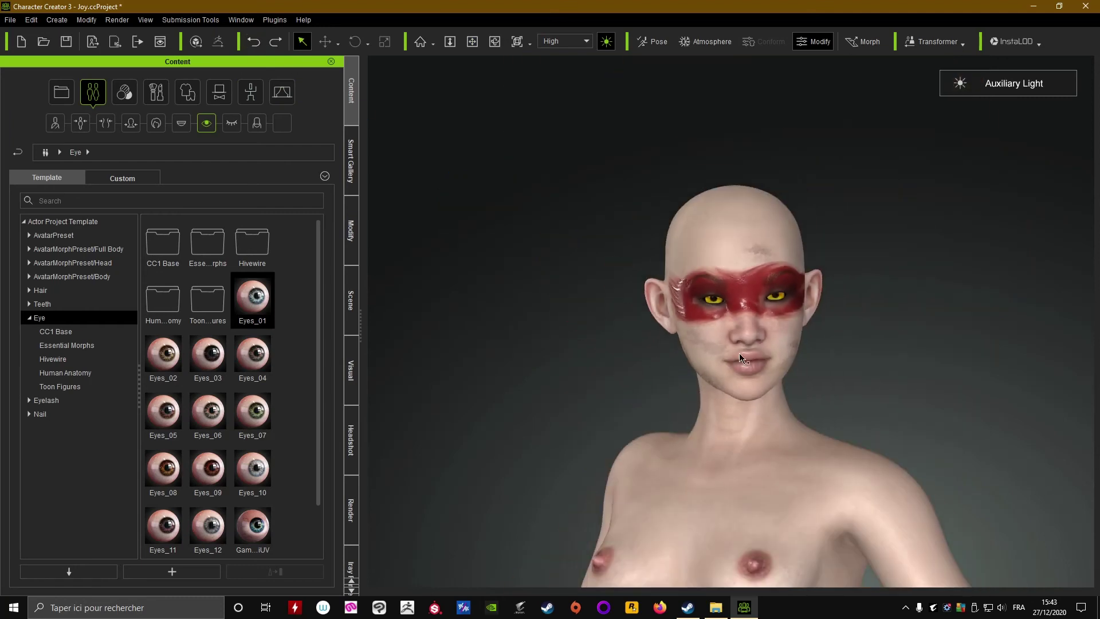
middle_click_drag(755, 249, 675, 321)
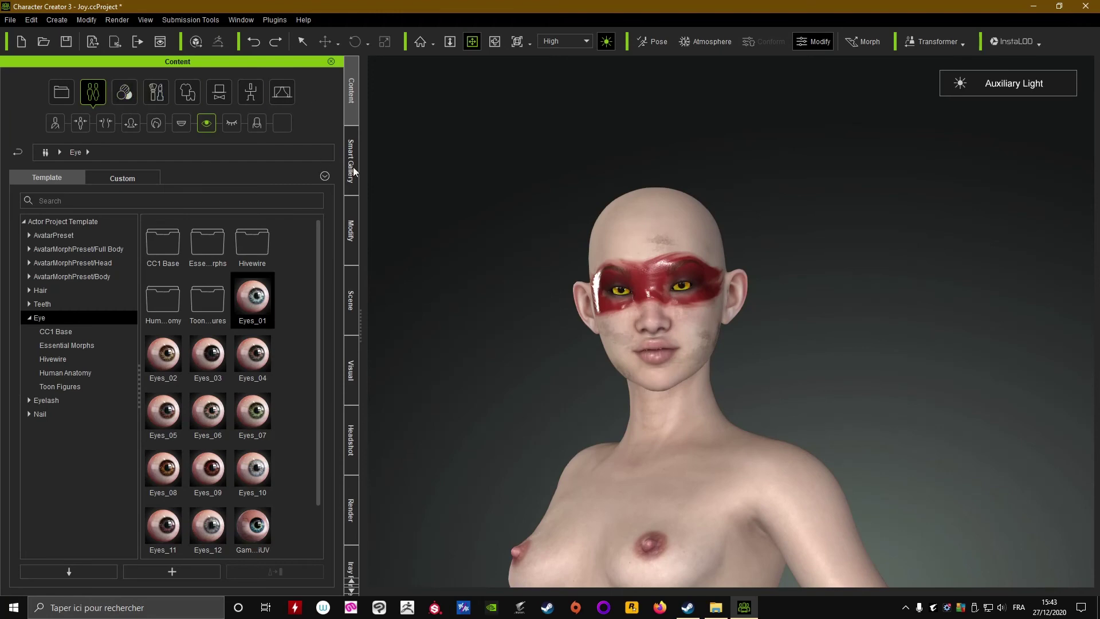
middle_click_drag(604, 327, 618, 269)
scroll(624, 275, "down", 5)
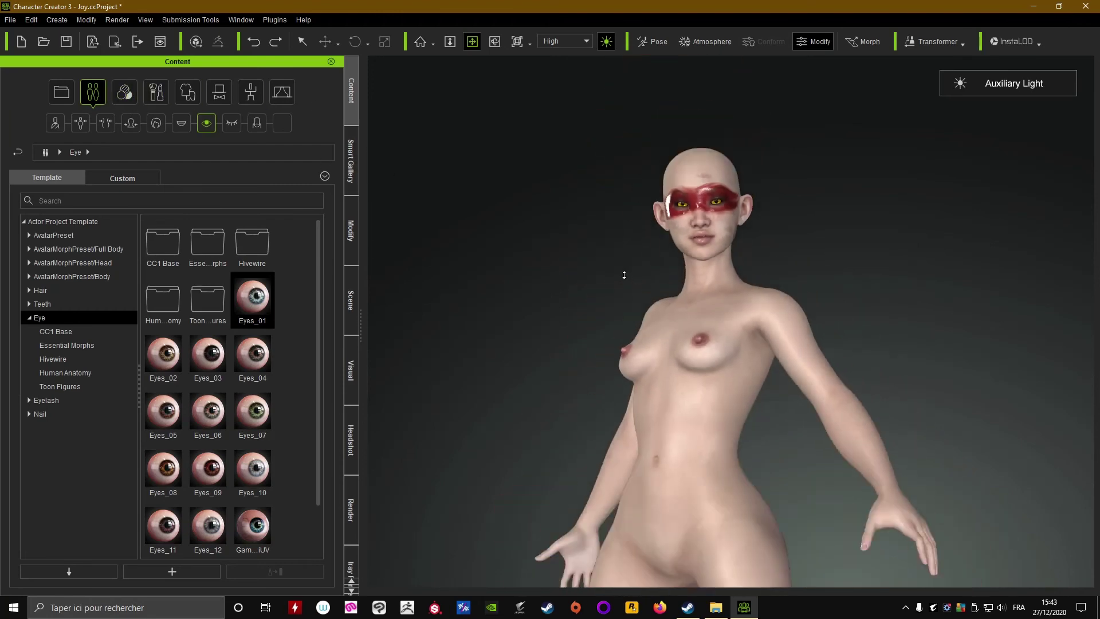
right_click_drag(624, 275, 617, 294)
middle_click_drag(616, 294, 691, 186)
scroll(650, 248, "down", 3)
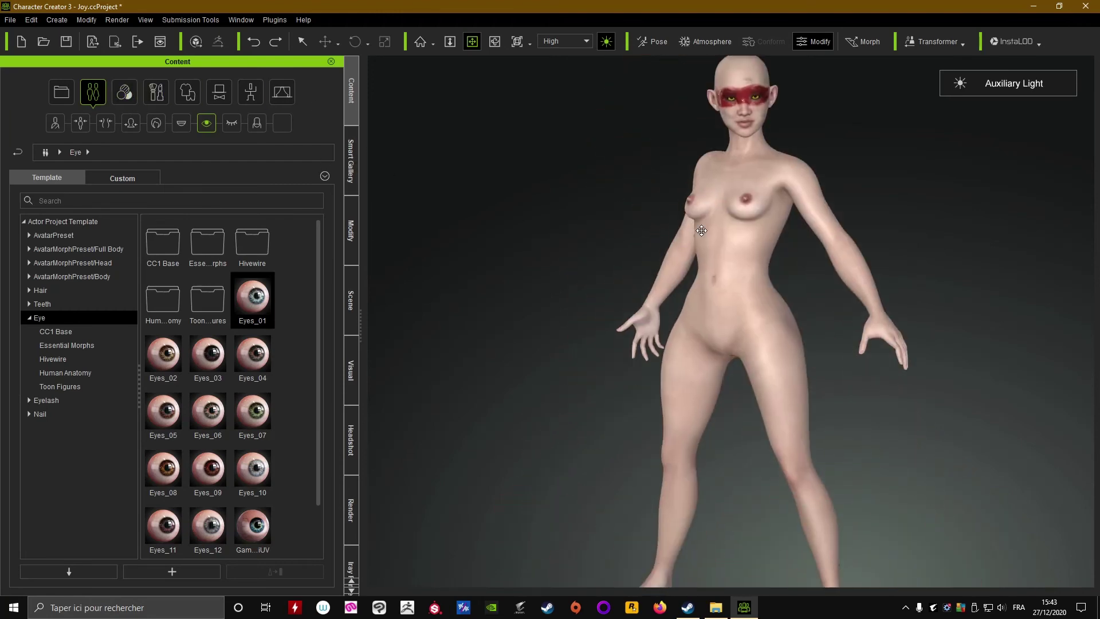
right_click_drag(690, 186, 635, 274)
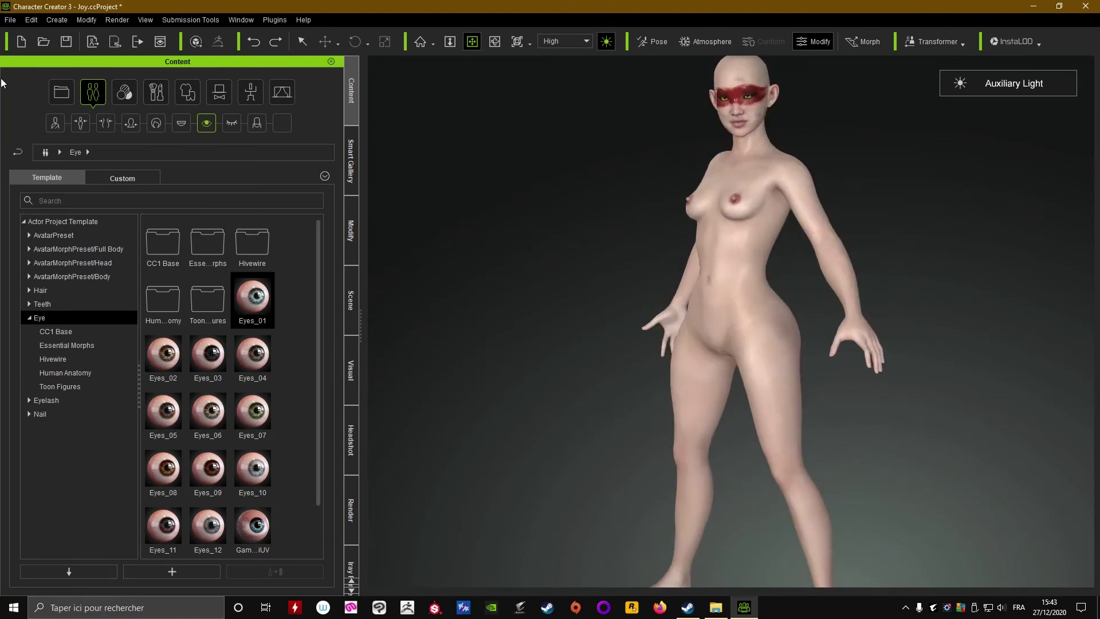
- Start a new project without saving the current one, and select the CC3_Base_Plus avatar in the scene
left_click(21, 42)
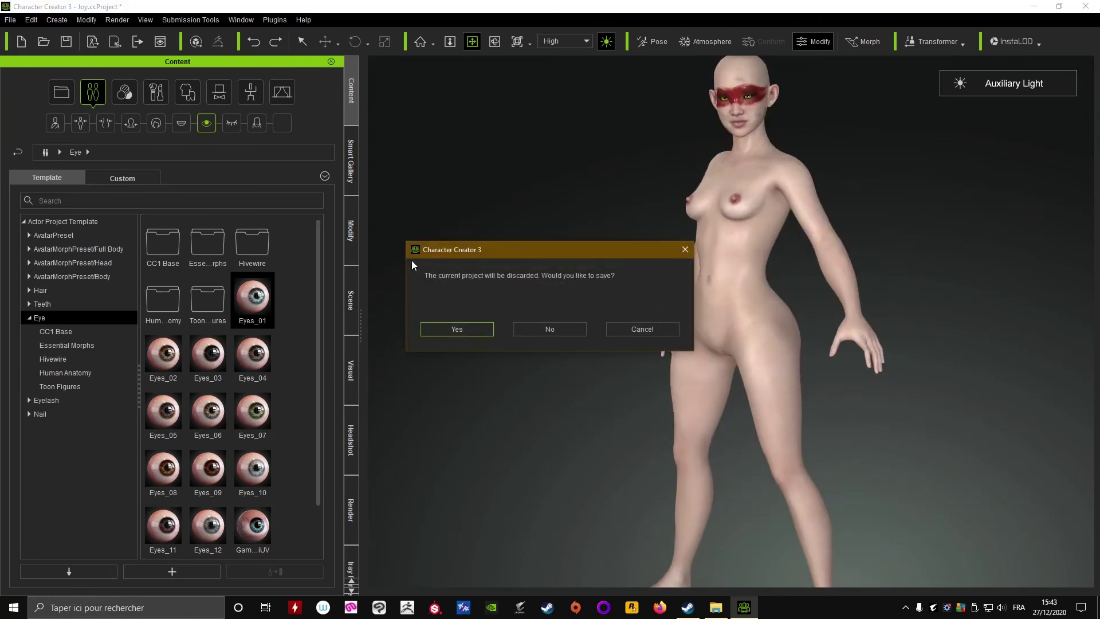
left_click(542, 330)
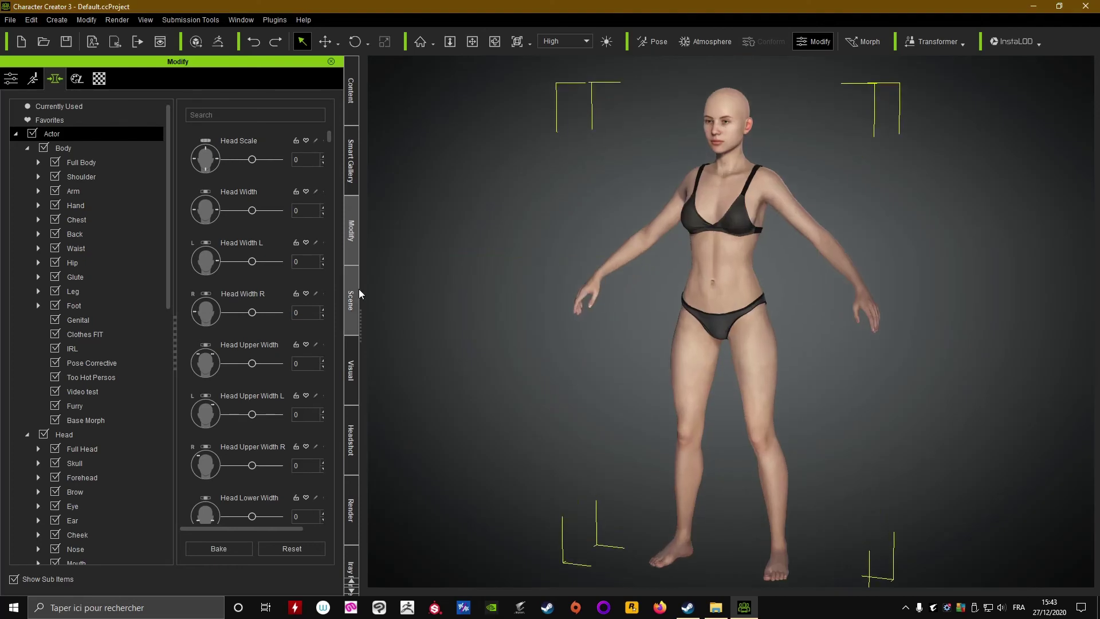
left_click(349, 299)
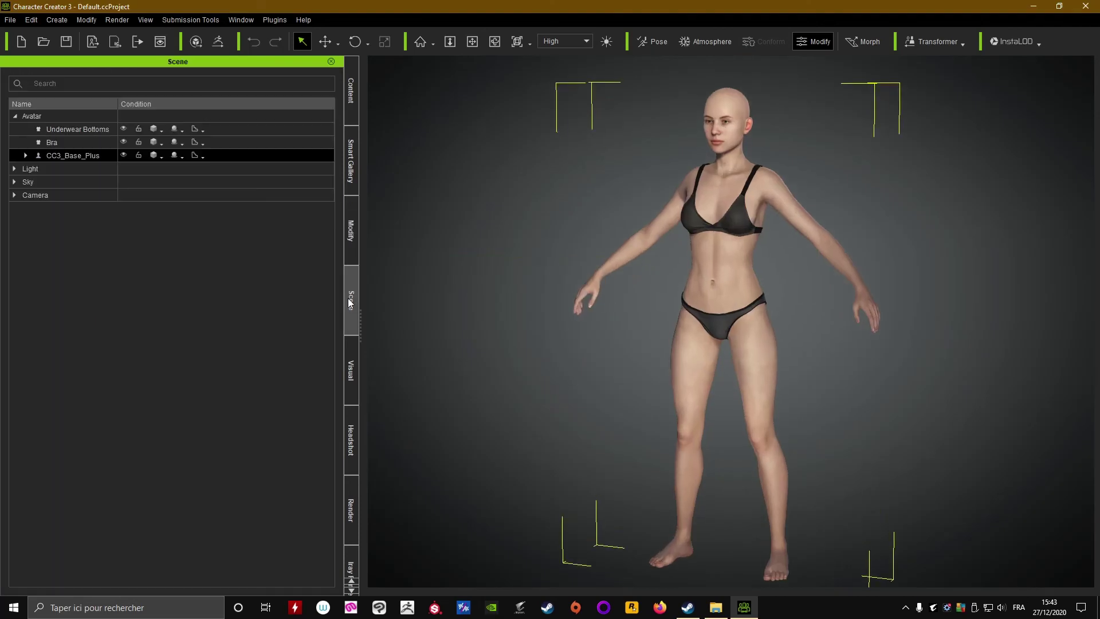
left_click(83, 131)
left_click(46, 142, "ctrl")
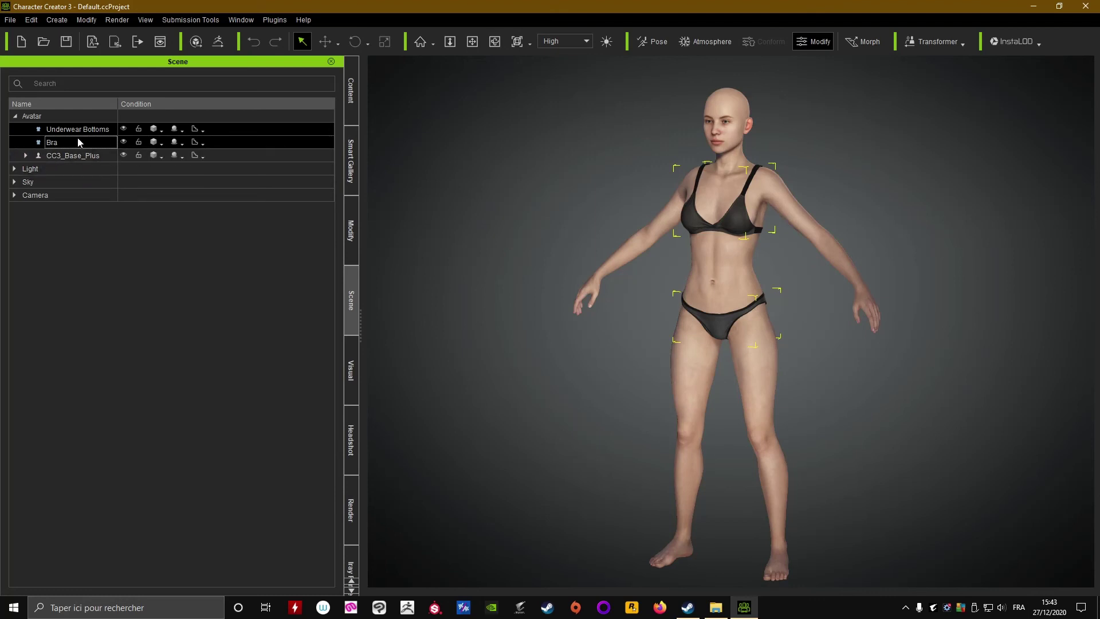
left_click(74, 155)
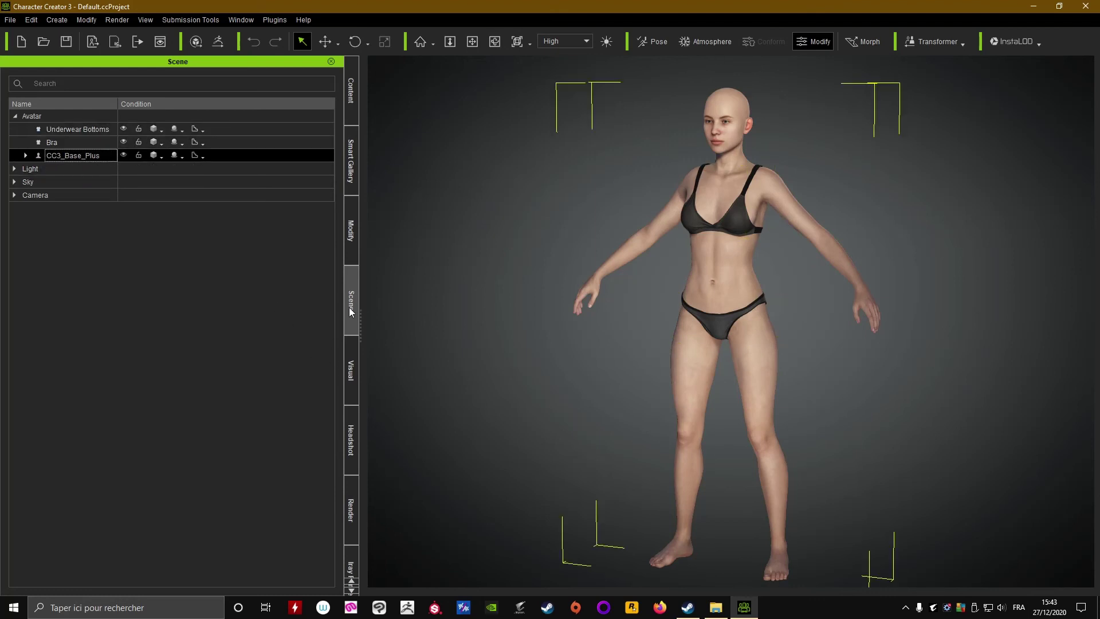
- Delete the avatar's Underwear Bottoms and Bra from the scene
left_click(57, 129)
left_click(50, 142, "ctrl")
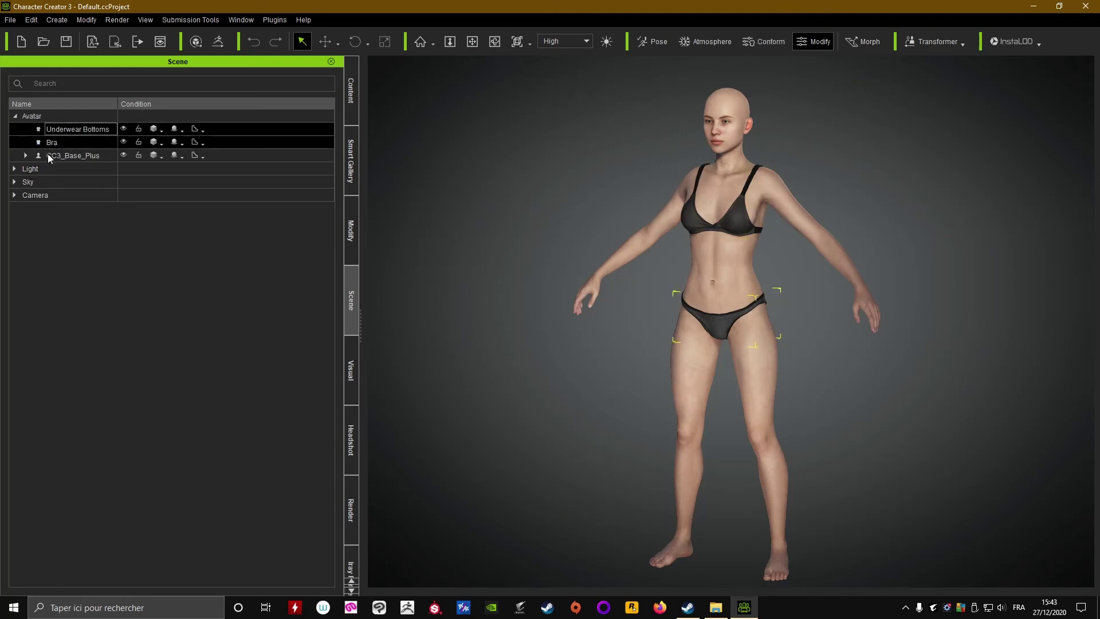
left_click(57, 144, "ctrl")
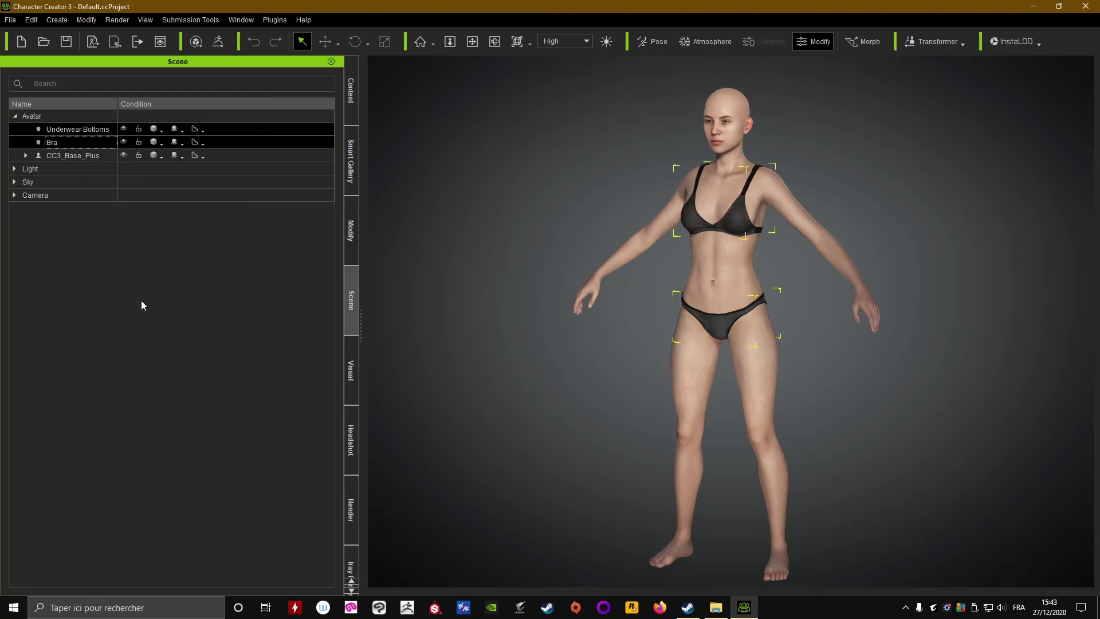
key("Delete")
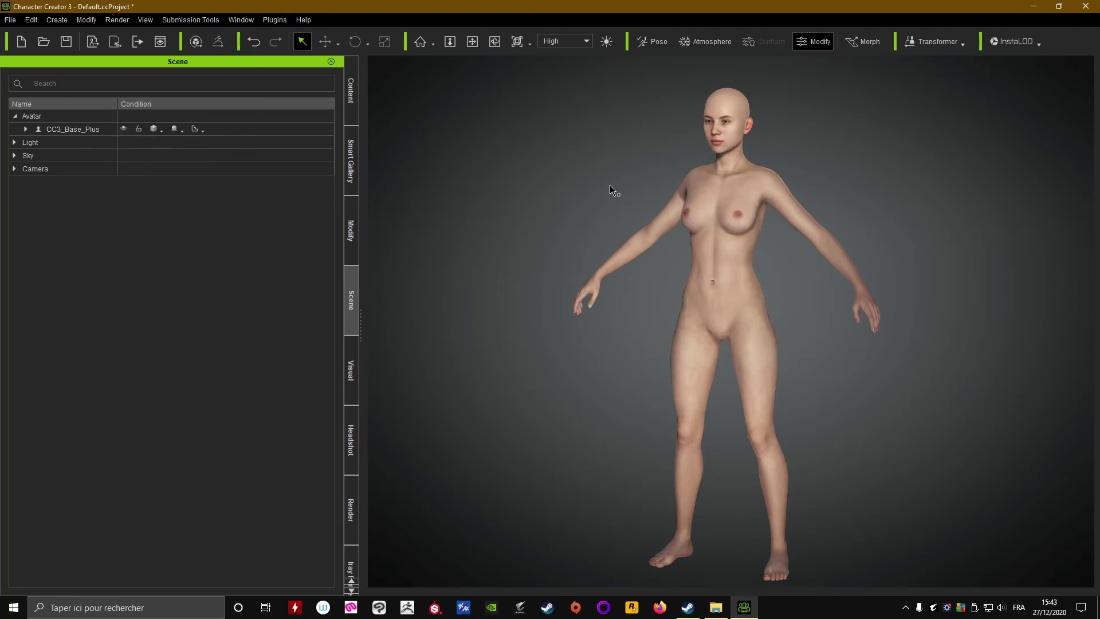
- Apply the custom body morph preset whose name starts with "pers" to the avatar and inspect the torso
left_click(717, 228)
left_click(351, 92)
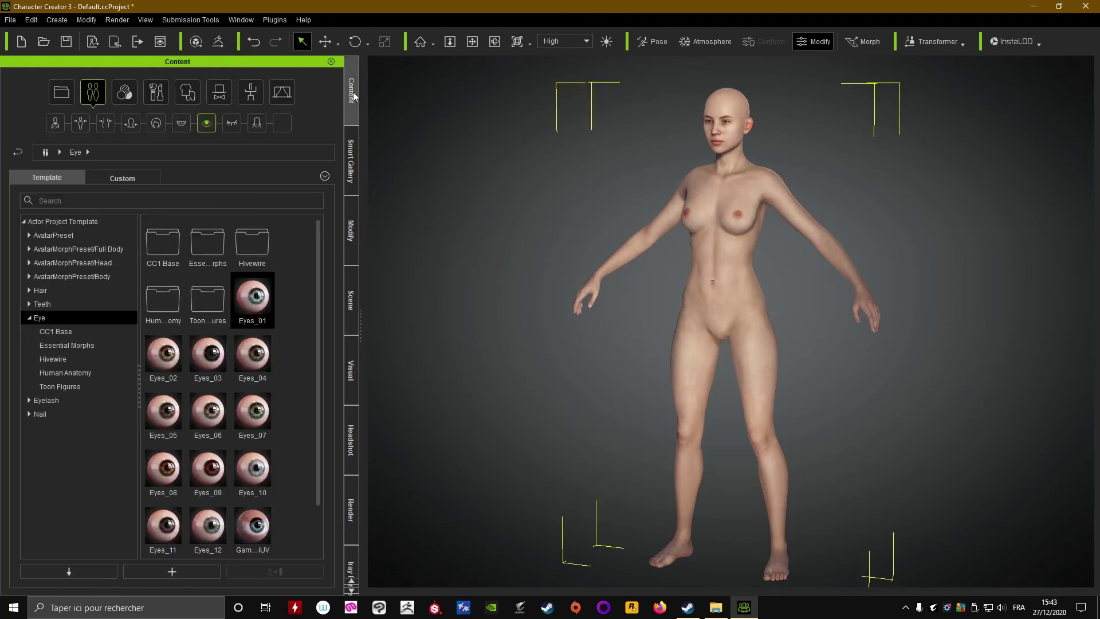
left_click(106, 125)
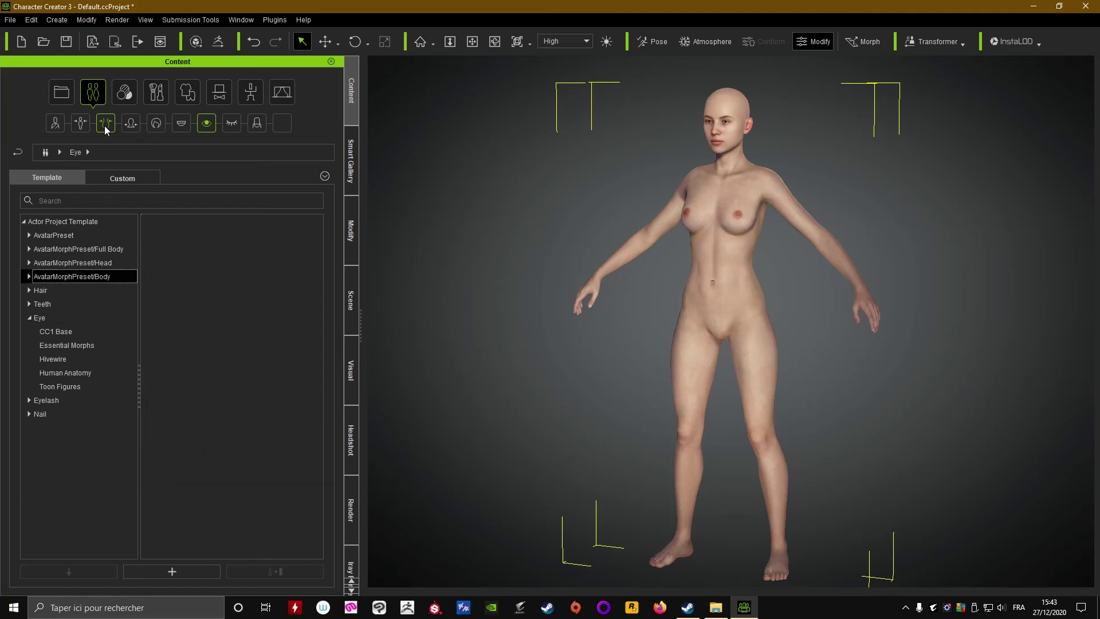
left_click(133, 179)
double_click(251, 356)
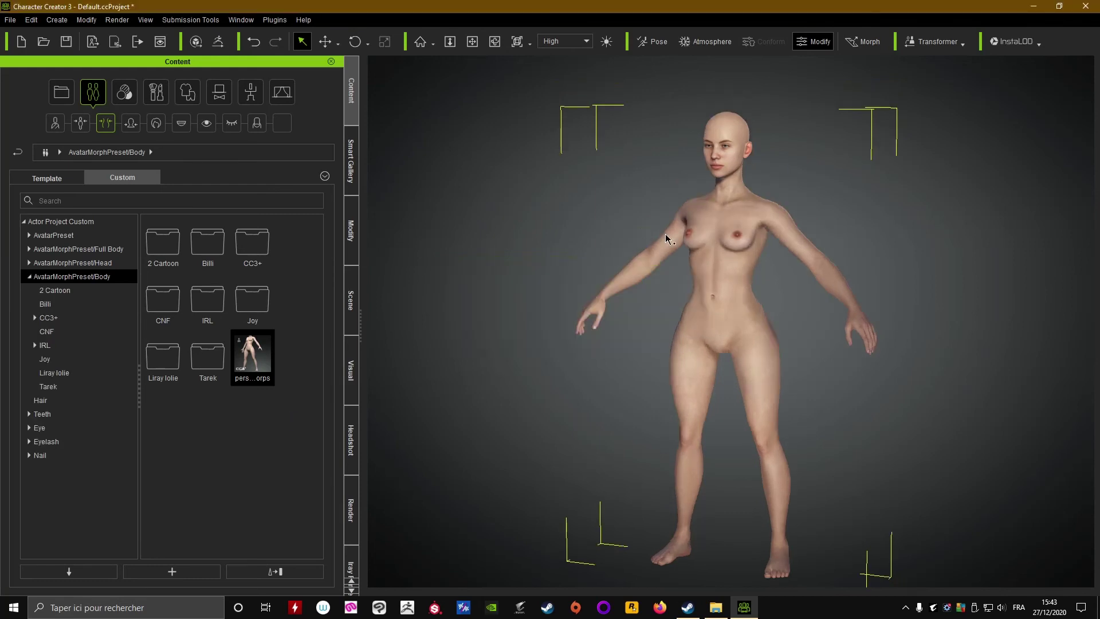
right_click_drag(726, 279, 833, 302, "alt")
scroll(705, 319, "up", 5)
right_click_drag(739, 315, 658, 321, "alt")
scroll(709, 336, "up", 6)
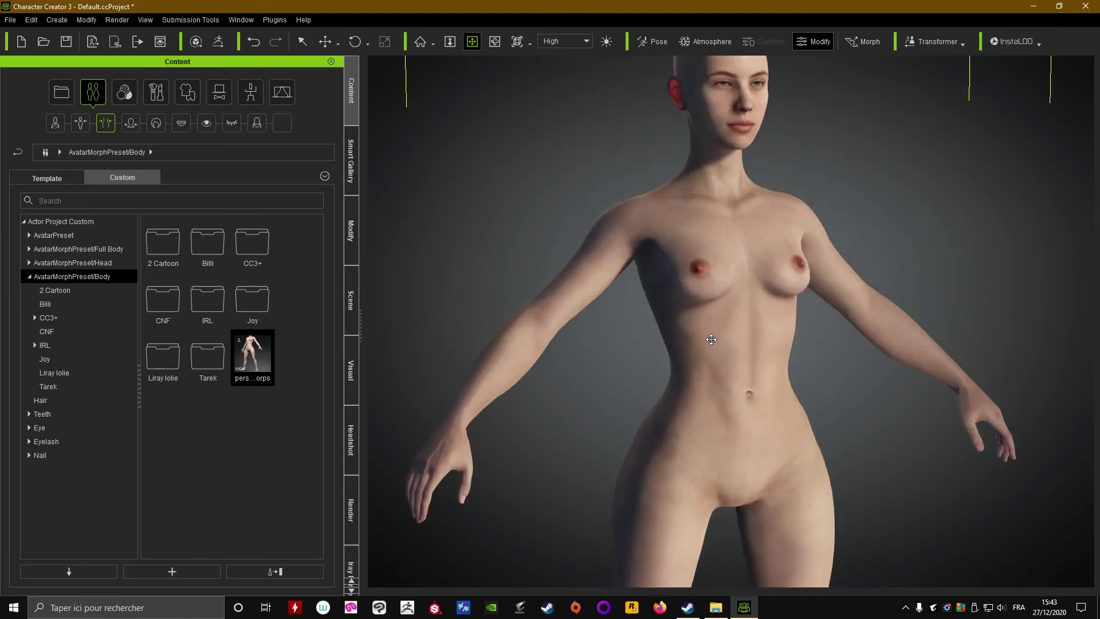
right_click_drag(817, 297, 517, 231)
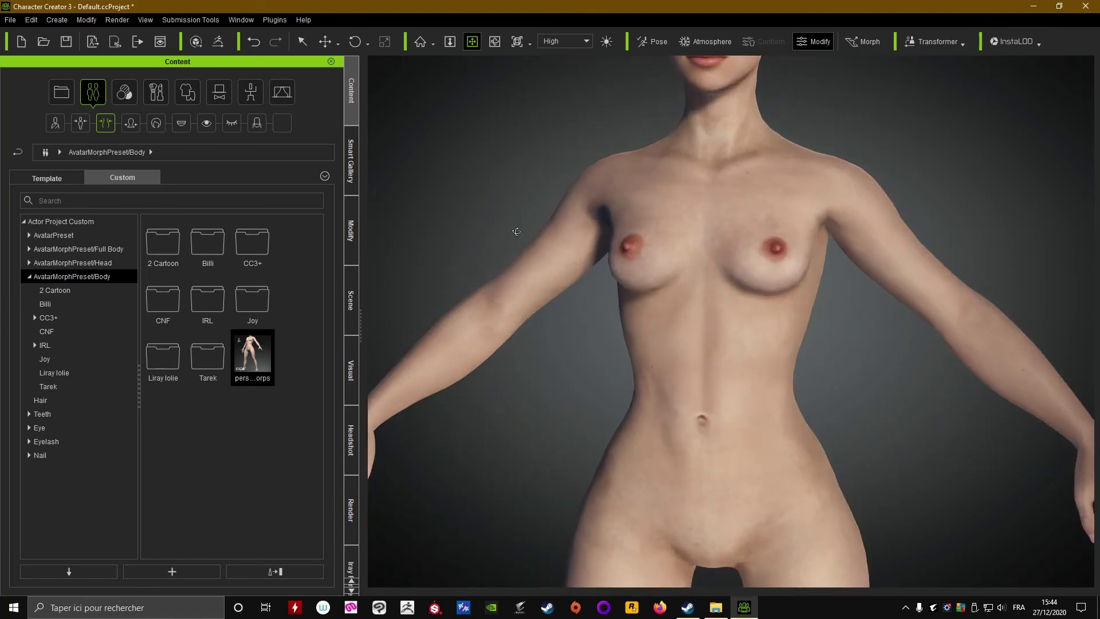
- Apply the custom head morph preset "perso ... tete" to the avatar and inspect the face and full figure
left_click(132, 124)
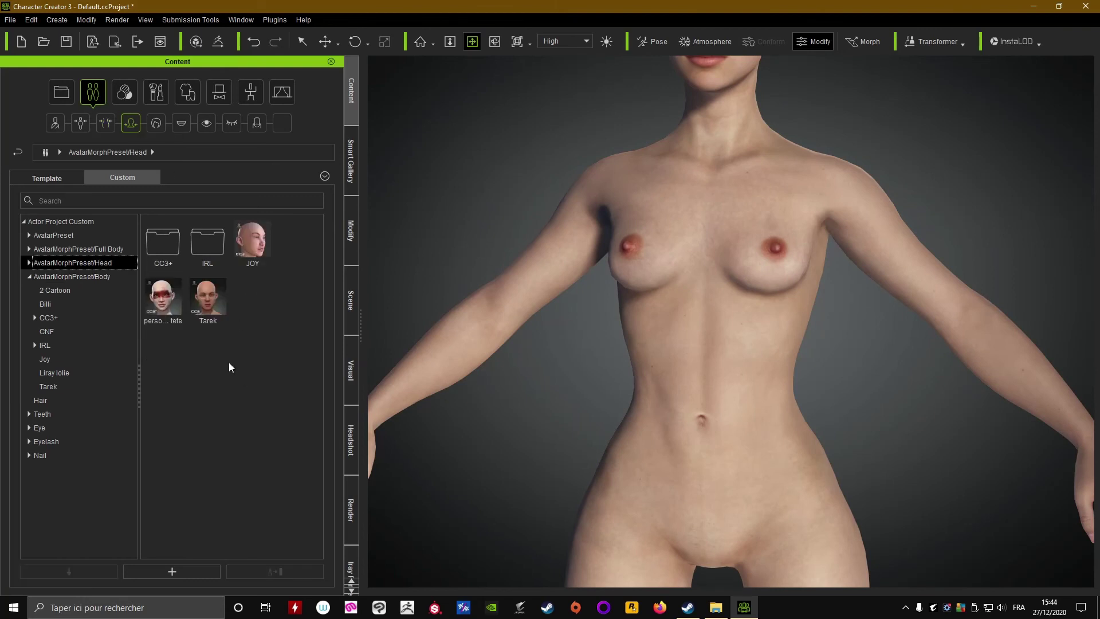
double_click(164, 308)
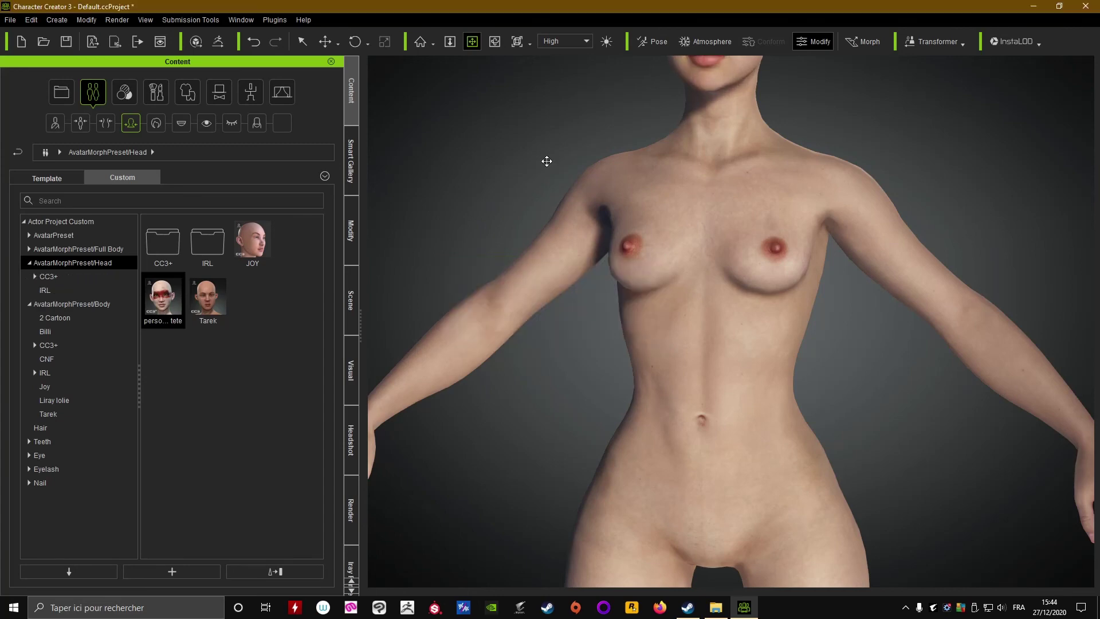
left_click_drag(548, 158, 577, 343)
right_click_drag(577, 343, 545, 242)
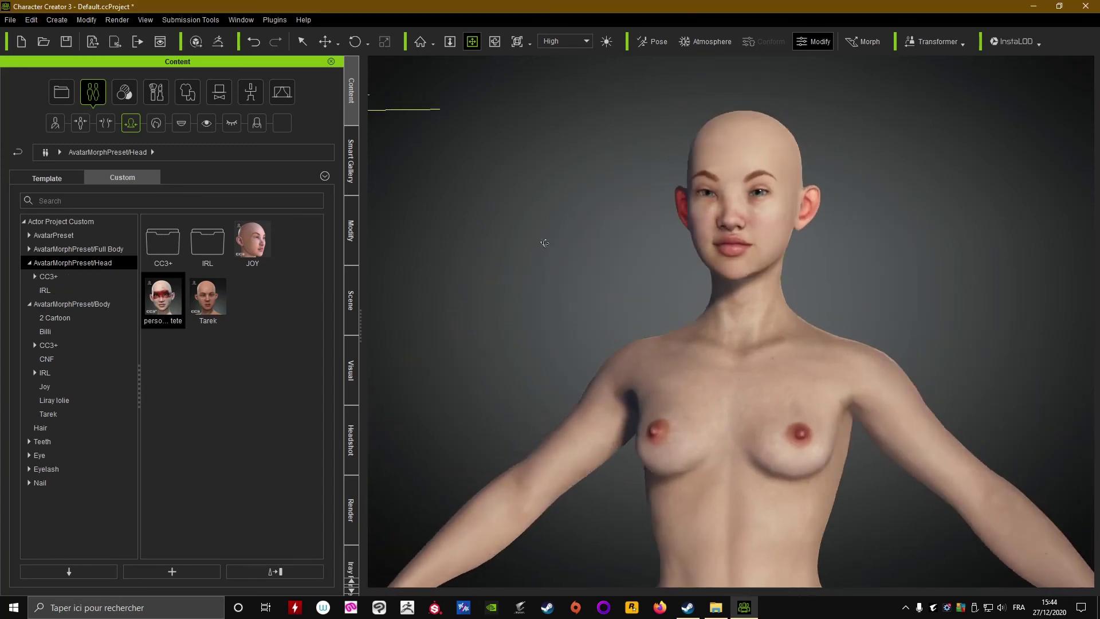
scroll(655, 440, "down", 4)
left_click_drag(655, 440, 616, 264)
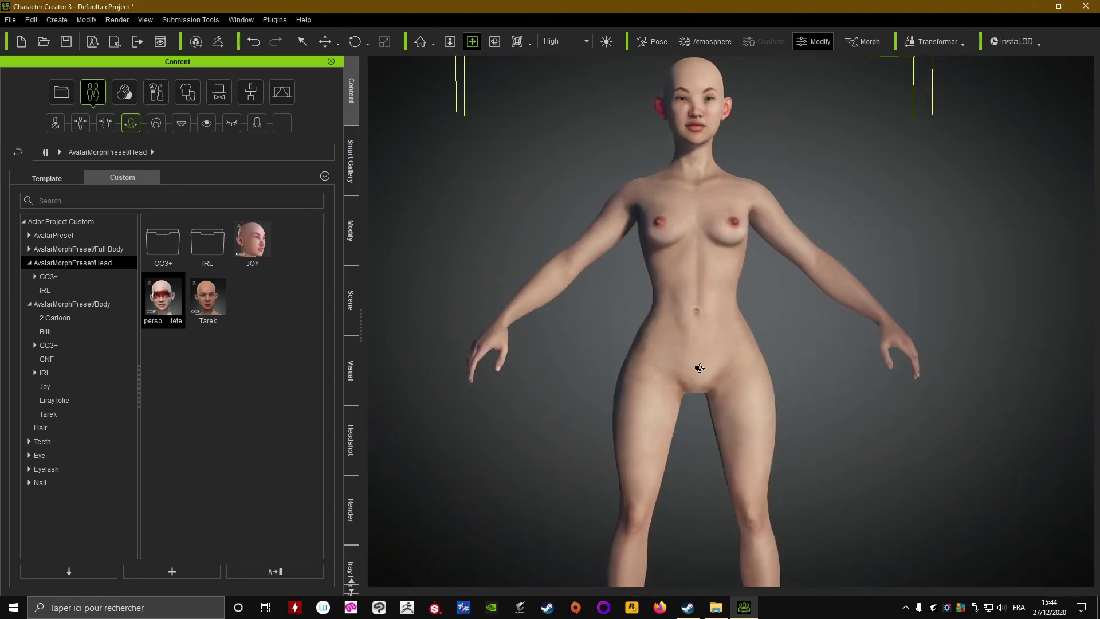
- Apply the Model pose from the Motion templates to the character and inspect her upper body
left_click(649, 44)
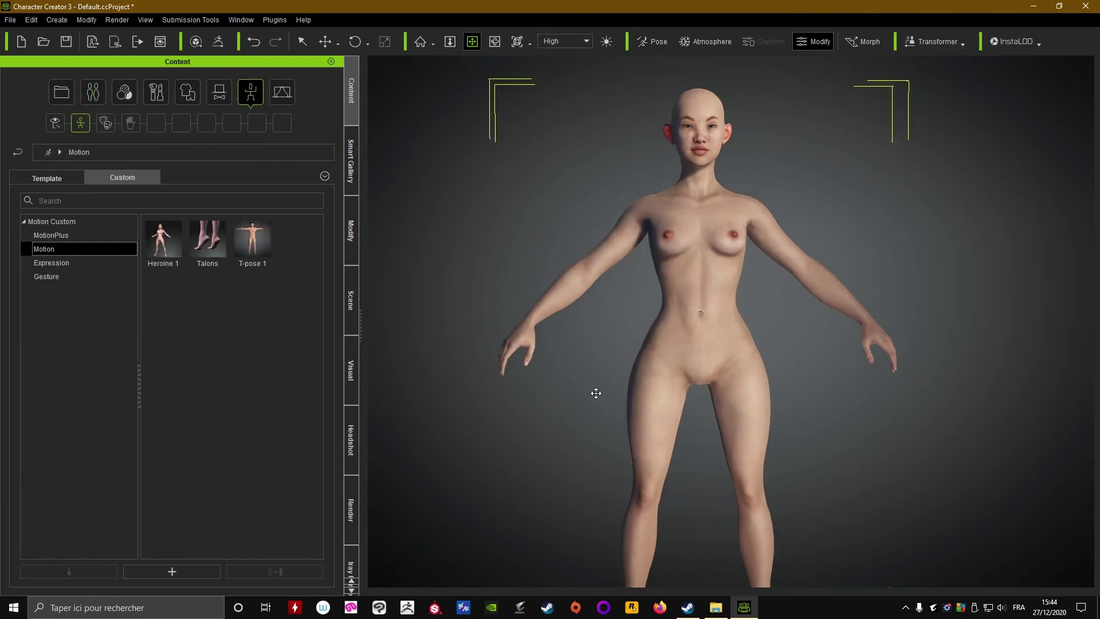
left_click(42, 179)
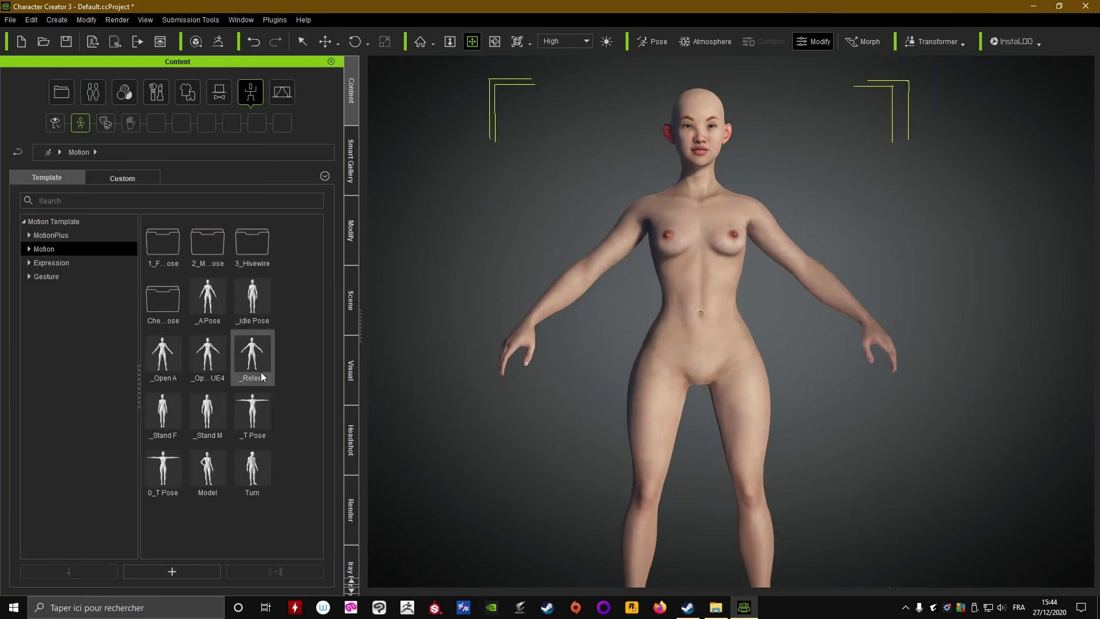
double_click(217, 475)
left_click_drag(593, 375, 583, 261)
right_click_drag(584, 261, 589, 196)
middle_click_drag(589, 195, 709, 338)
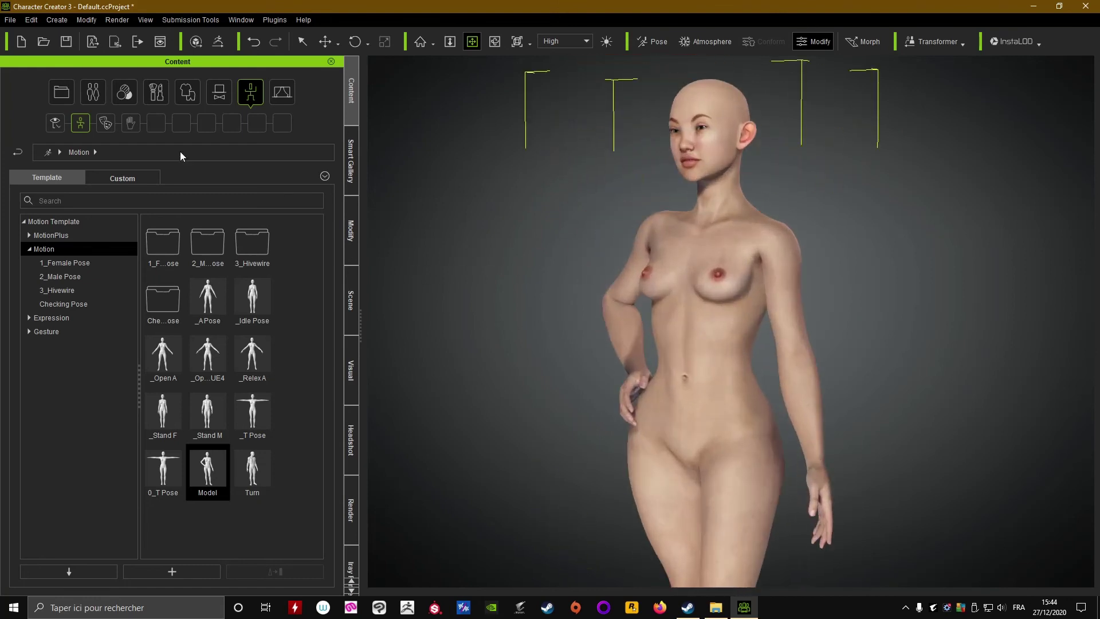
scroll(513, 265, "up", 3)
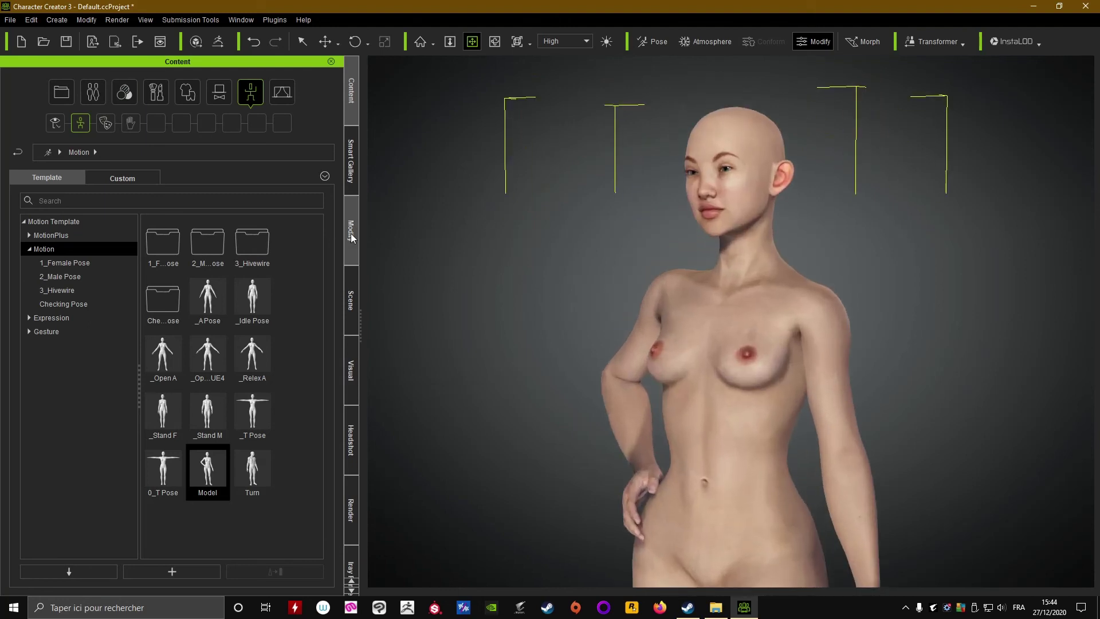
- Check the perso_test_Body morph slider in the Video test body category and view the character from the front
left_click(351, 229)
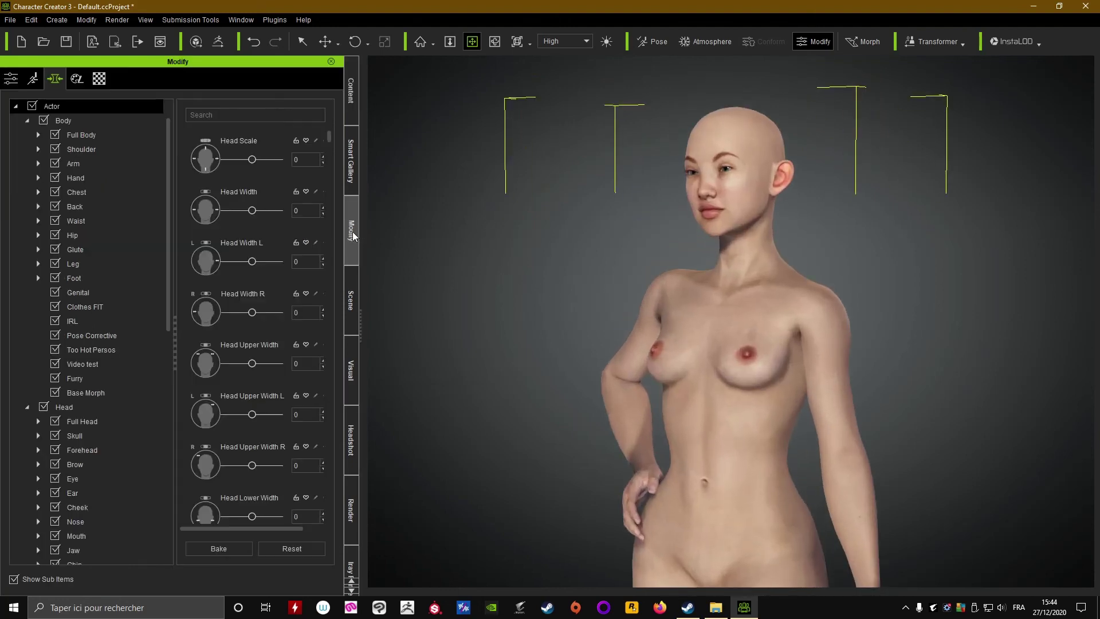
left_click(87, 366)
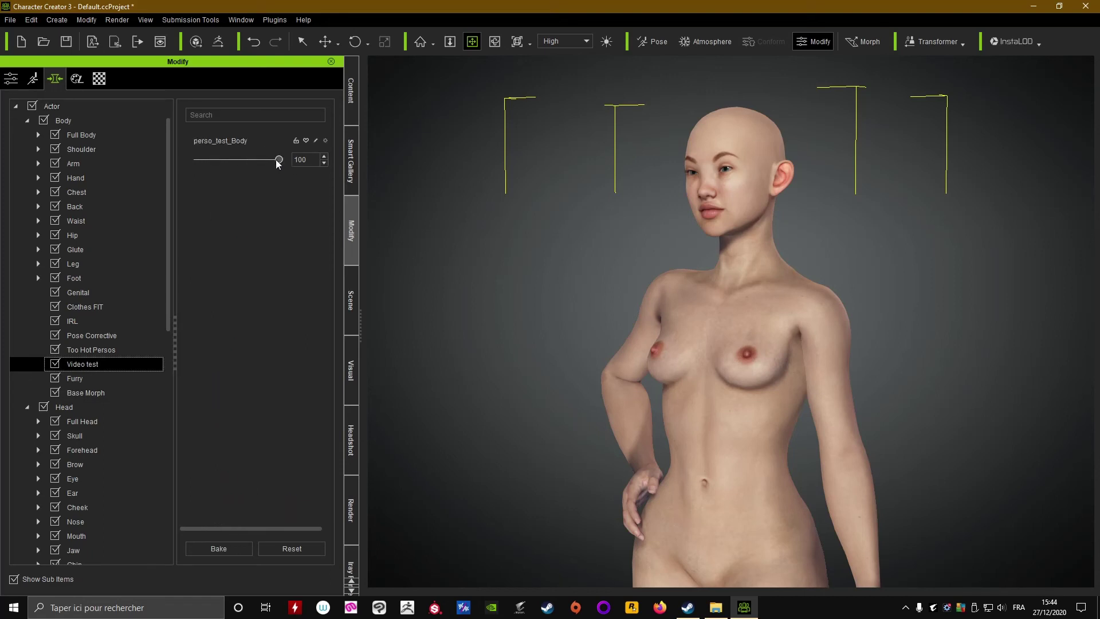
left_click_drag(276, 159, 308, 167)
right_click_drag(573, 295, 718, 302)
left_click_drag(718, 301, 693, 335)
- Apply the custom Skin preset from the perso test folder, including material settings and textures, shader textures and shader parameters
left_click(350, 91)
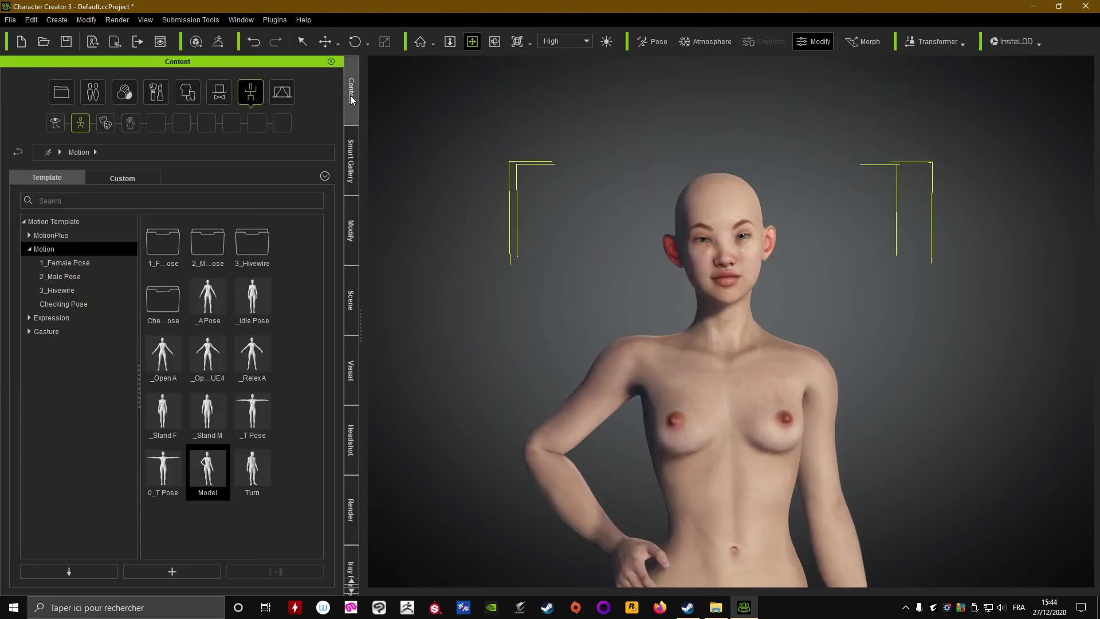
left_click(124, 94)
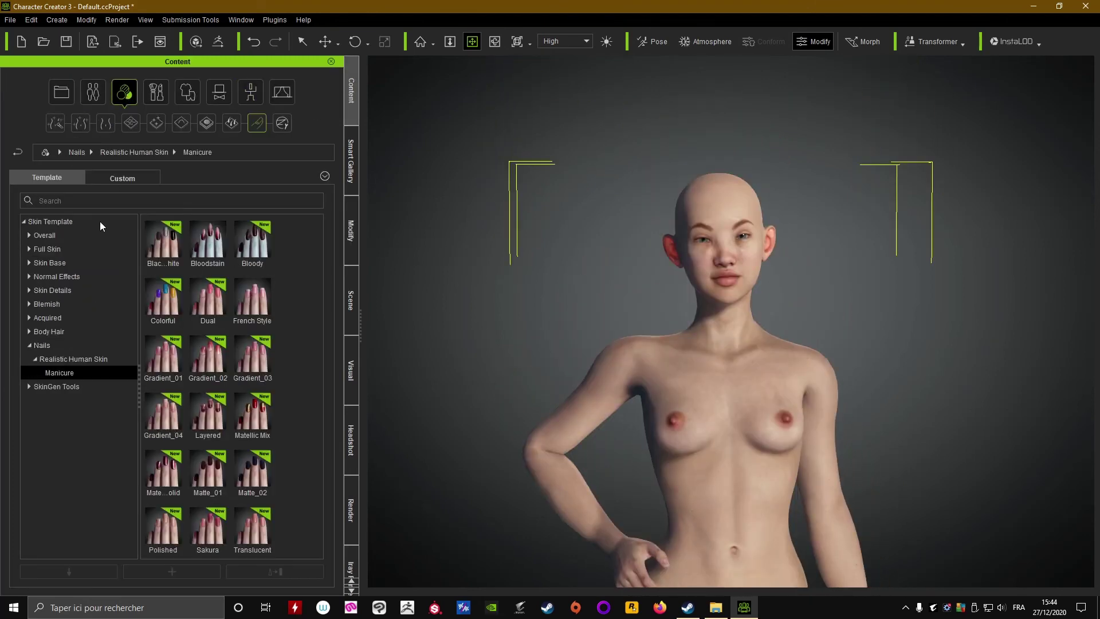
left_click(121, 179)
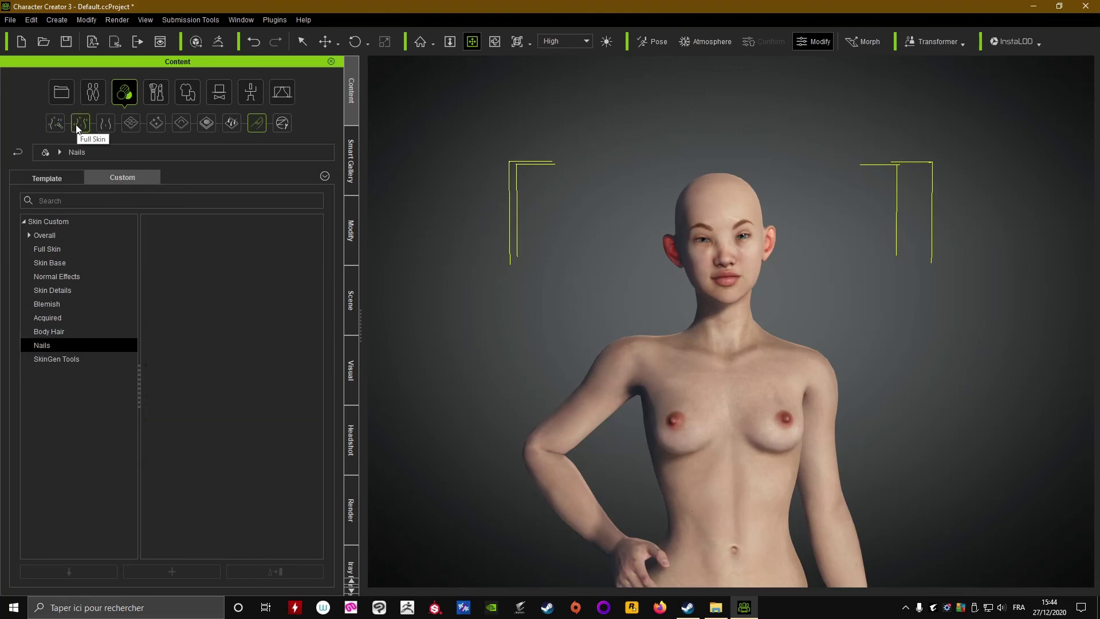
left_click(60, 128)
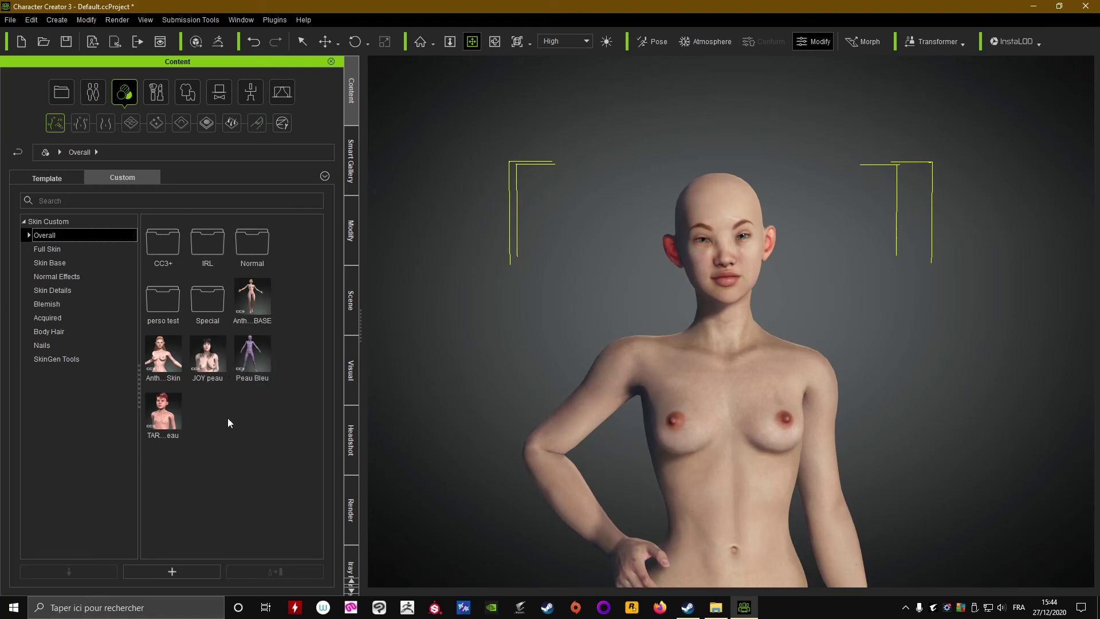
double_click(174, 309)
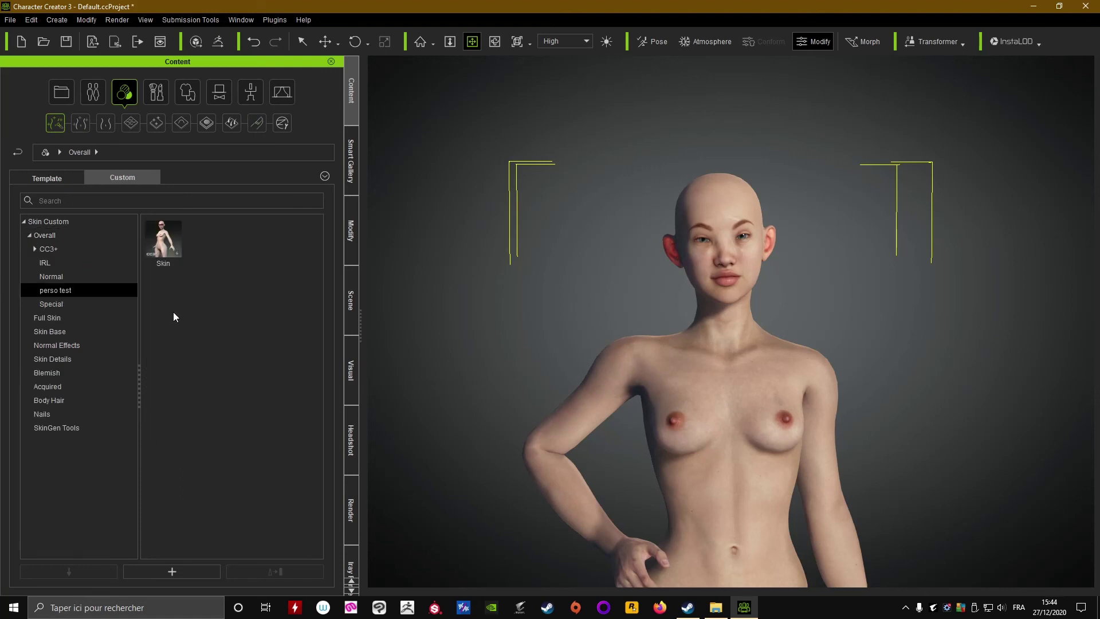
double_click(160, 242)
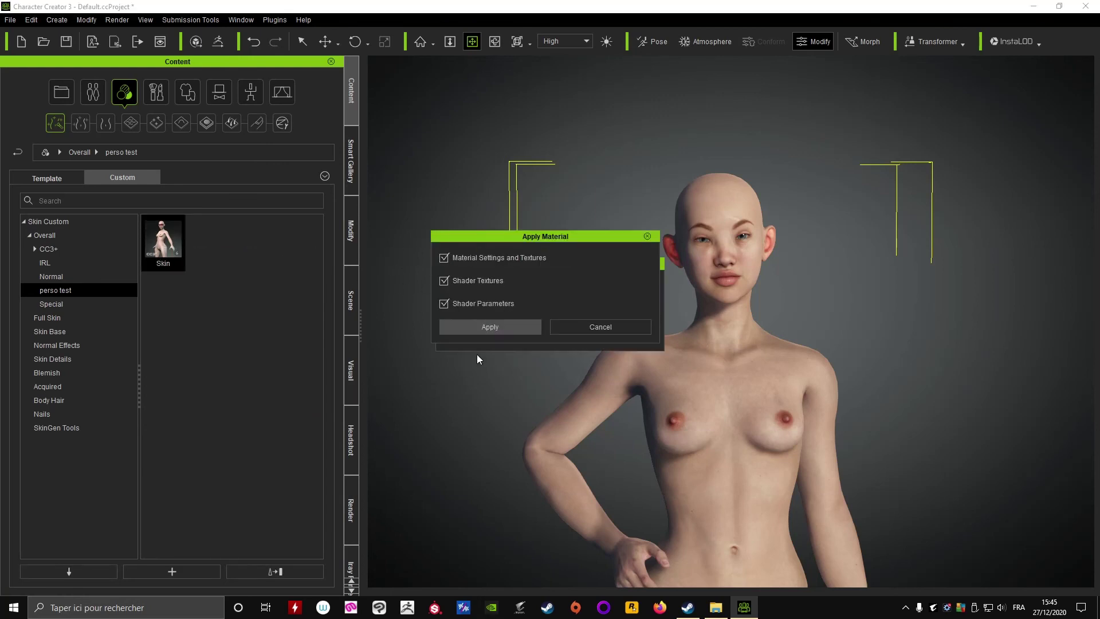
left_click(483, 328)
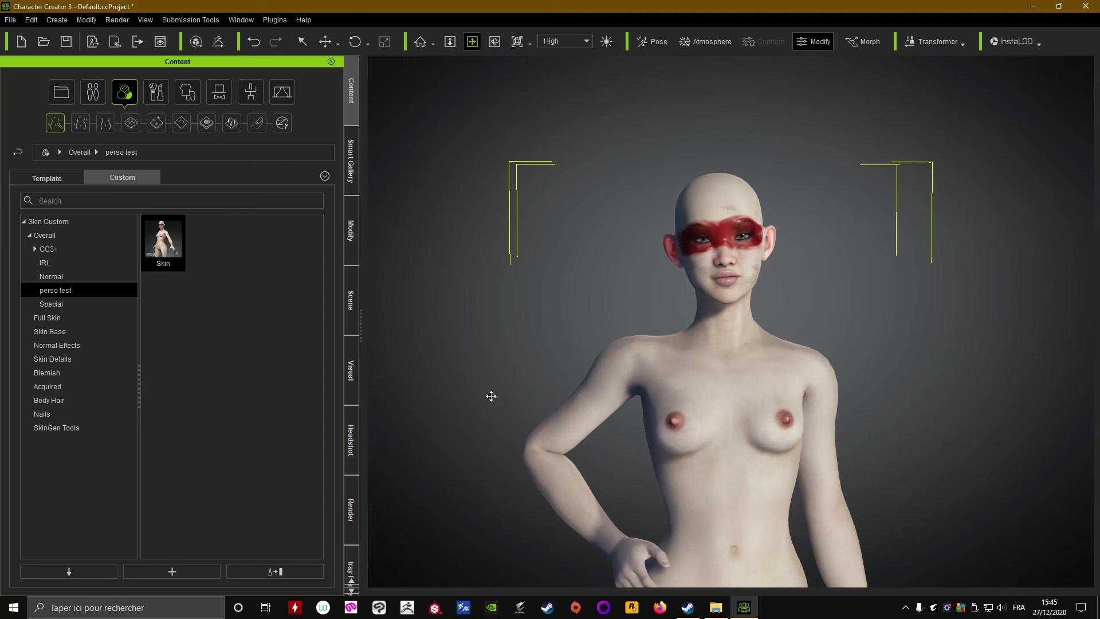
- Examine the new skin on the character's face up close, including the red paint around the eyes
left_click_drag(580, 335, 533, 252)
scroll(596, 230, "up", 2)
left_click_drag(670, 326, 697, 447)
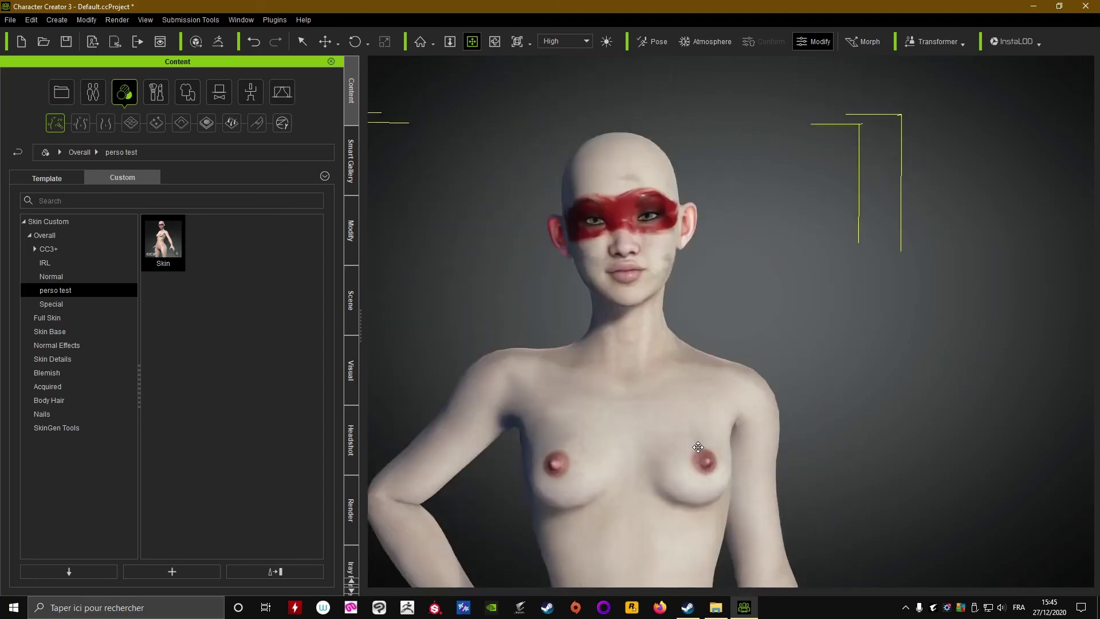
scroll(699, 447, "up", 4)
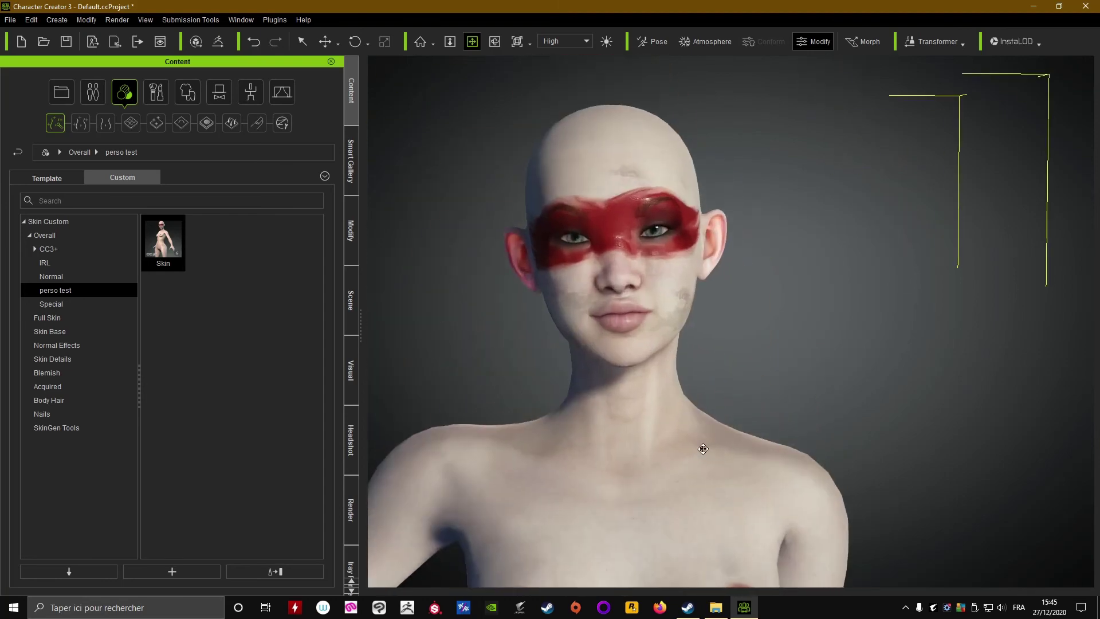
left_click_drag(706, 298, 751, 350)
scroll(724, 337, "up", 1)
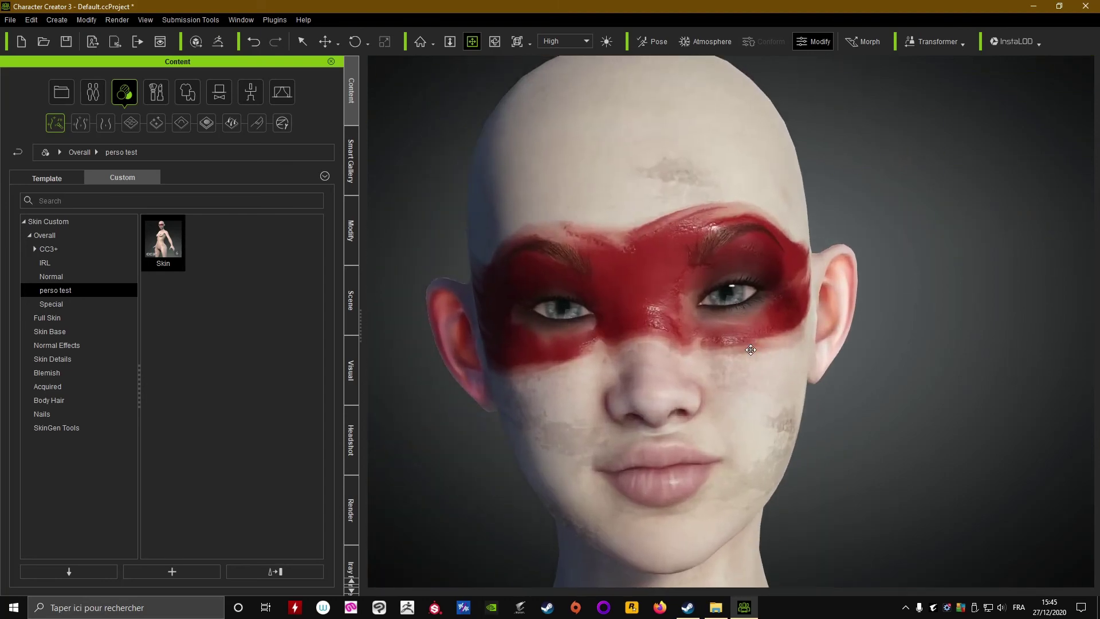
scroll(729, 337, "up", 4)
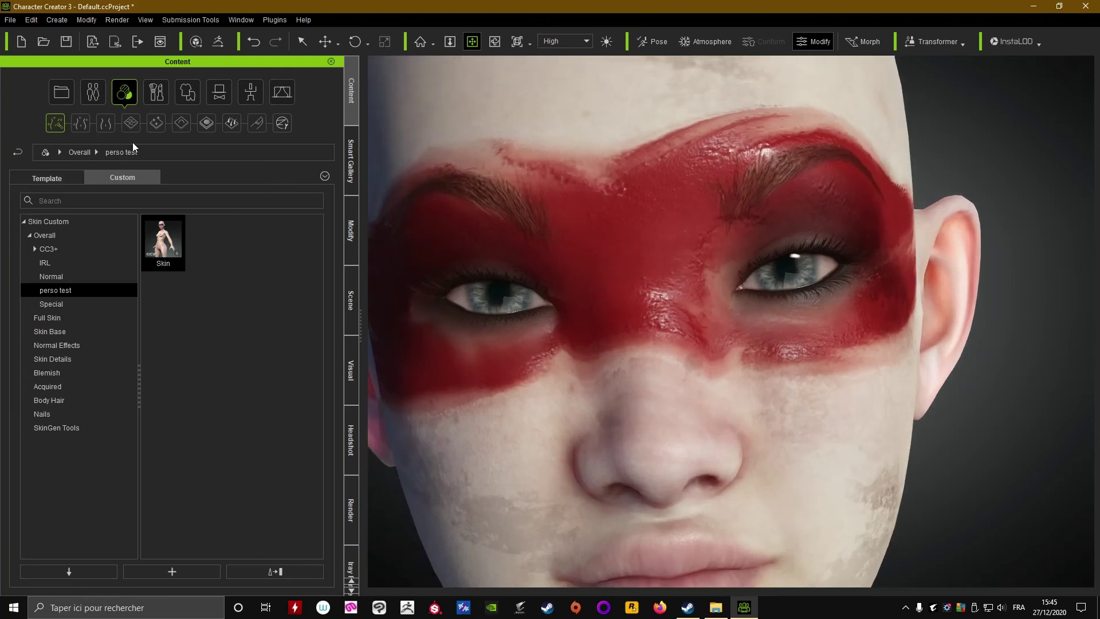
- Apply the custom JOY eye preset to the character and inspect the new eyes with the face and upper body
left_click(91, 94)
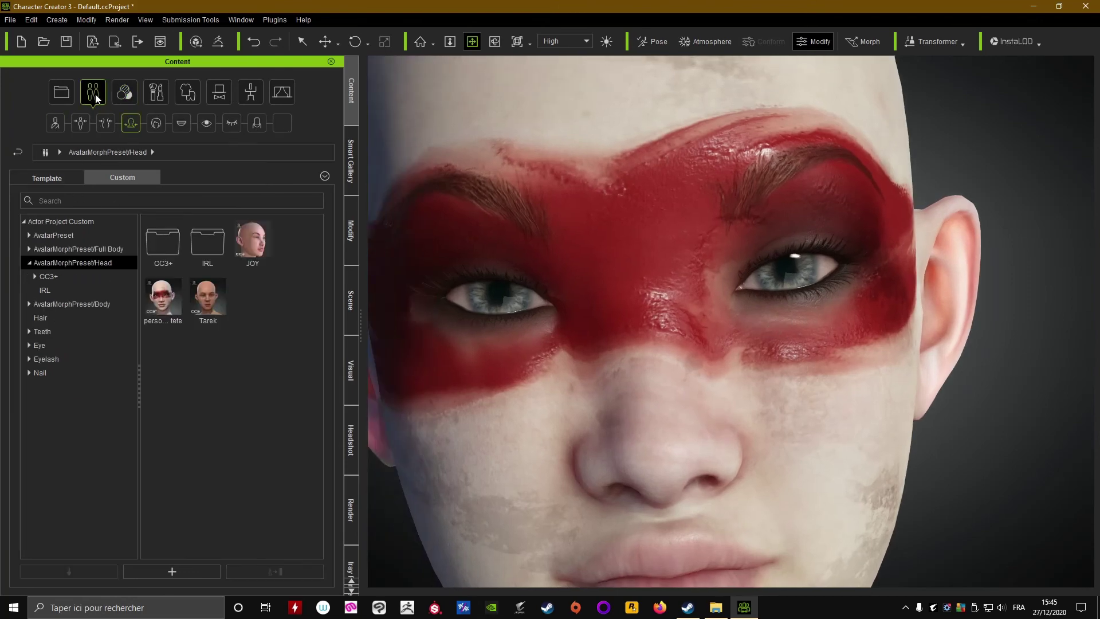
left_click(206, 125)
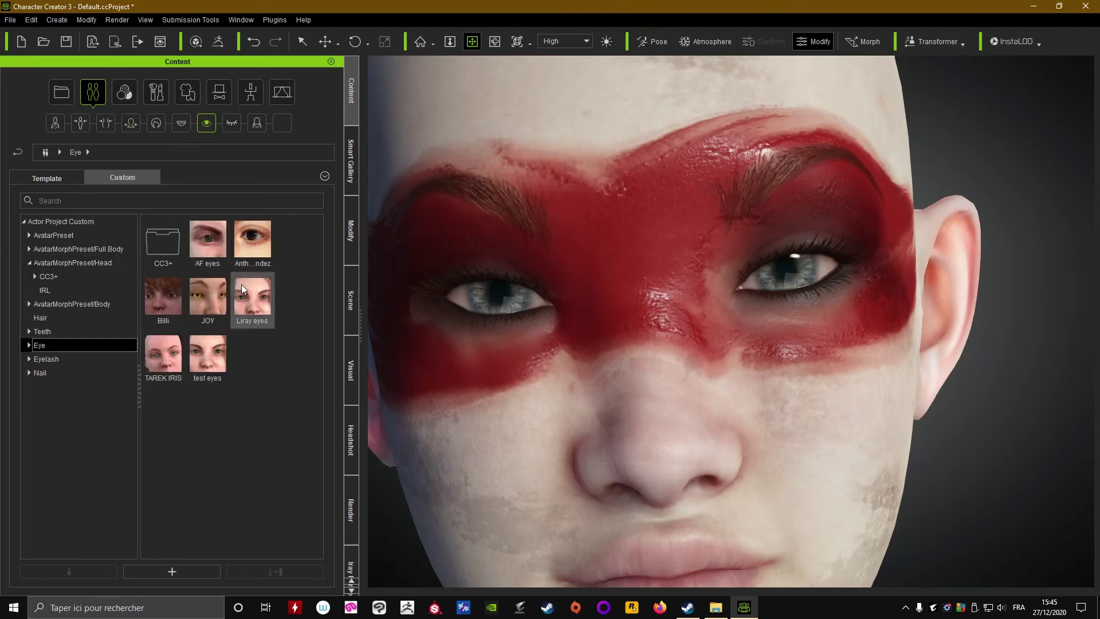
mouse_move(208, 301)
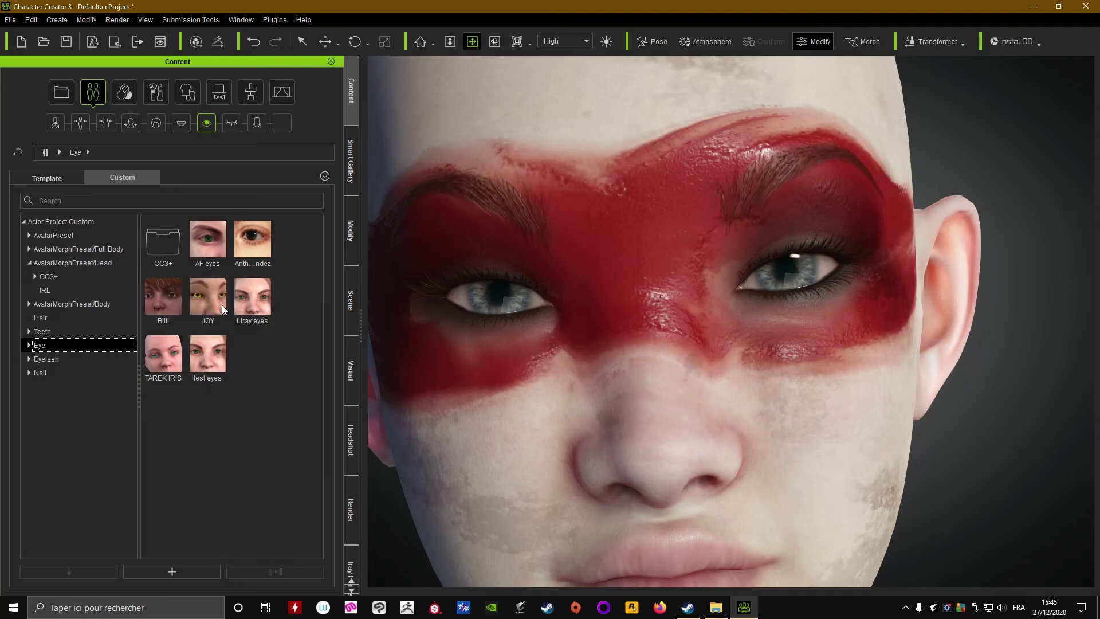
double_click(215, 294)
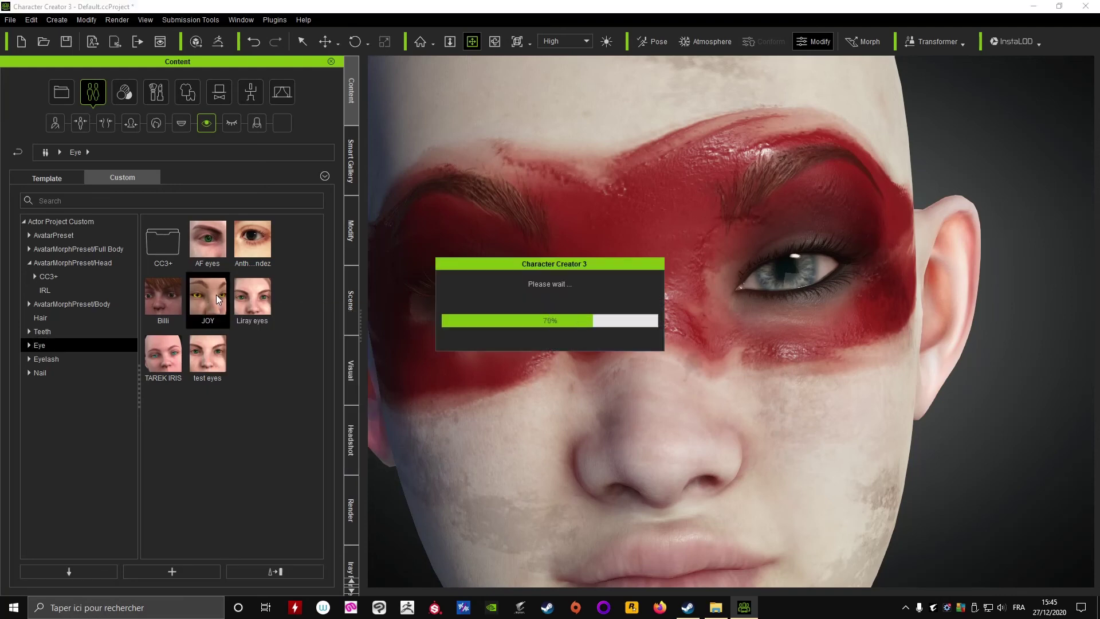
scroll(535, 329, "down", 5)
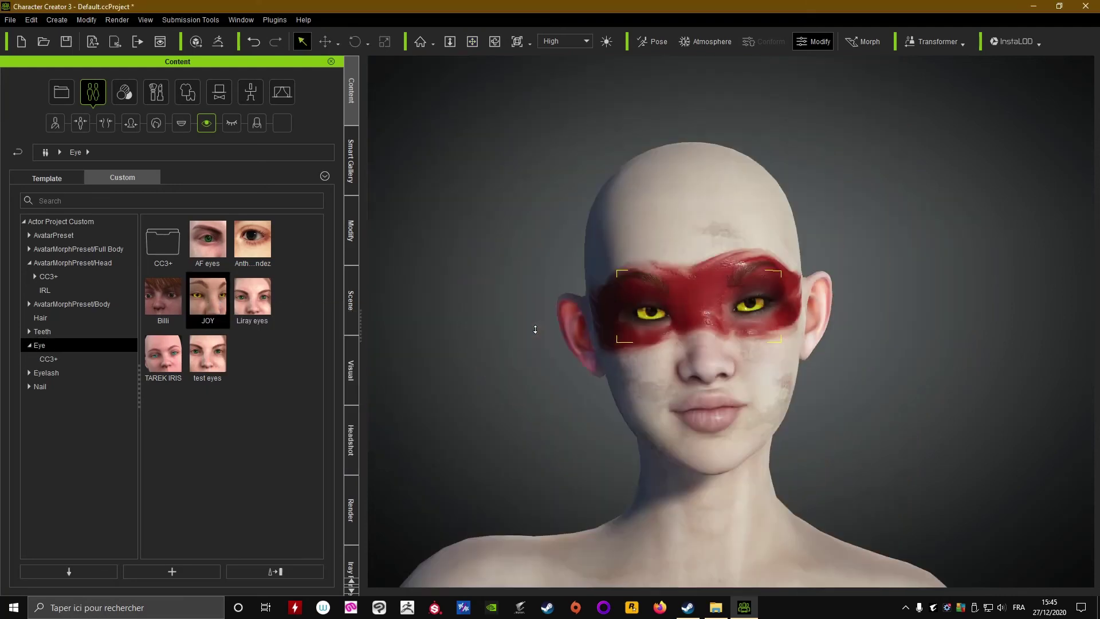
left_click_drag(572, 329, 579, 247, "alt")
right_click_drag(579, 246, 563, 308, "alt")
scroll(746, 329, "down", 3)
scroll(563, 308, "down", 3)
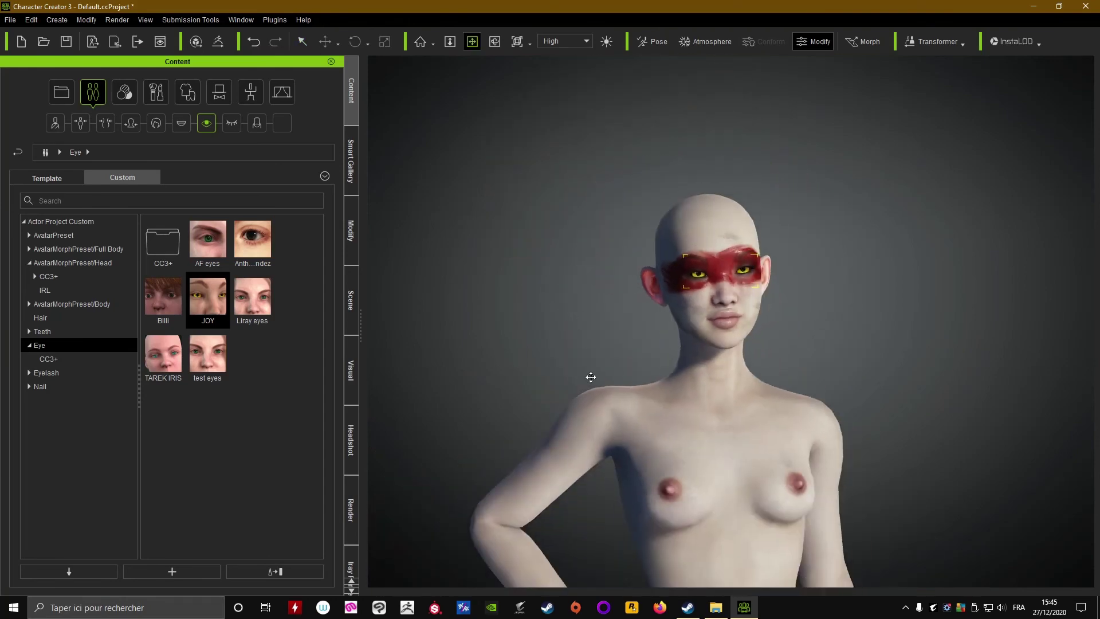
scroll(605, 401, "down", 2)
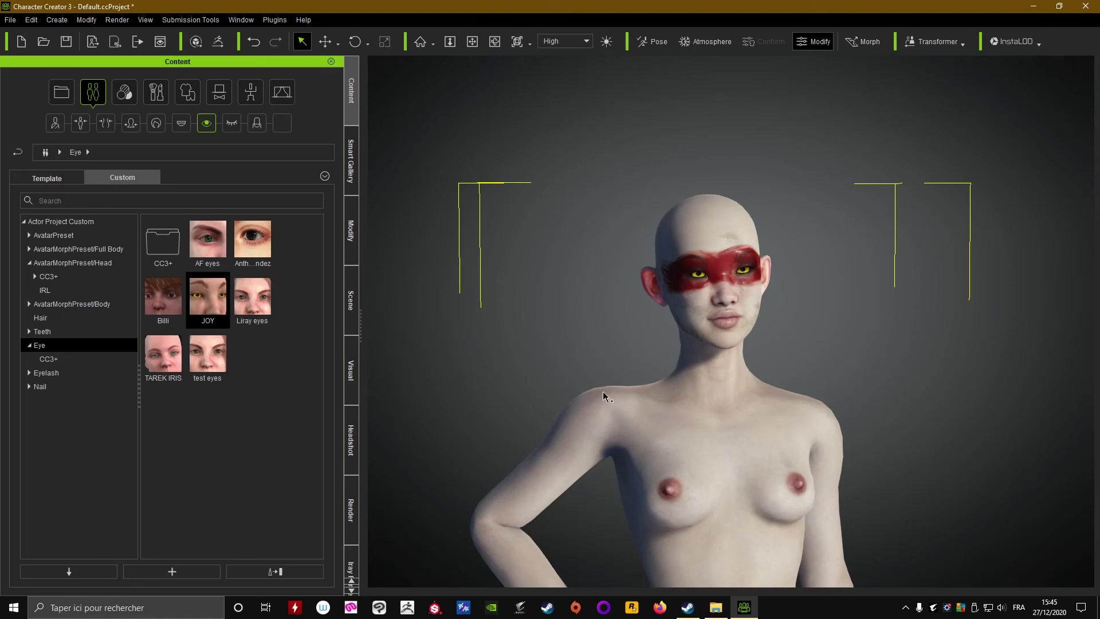
left_click(17, 21)
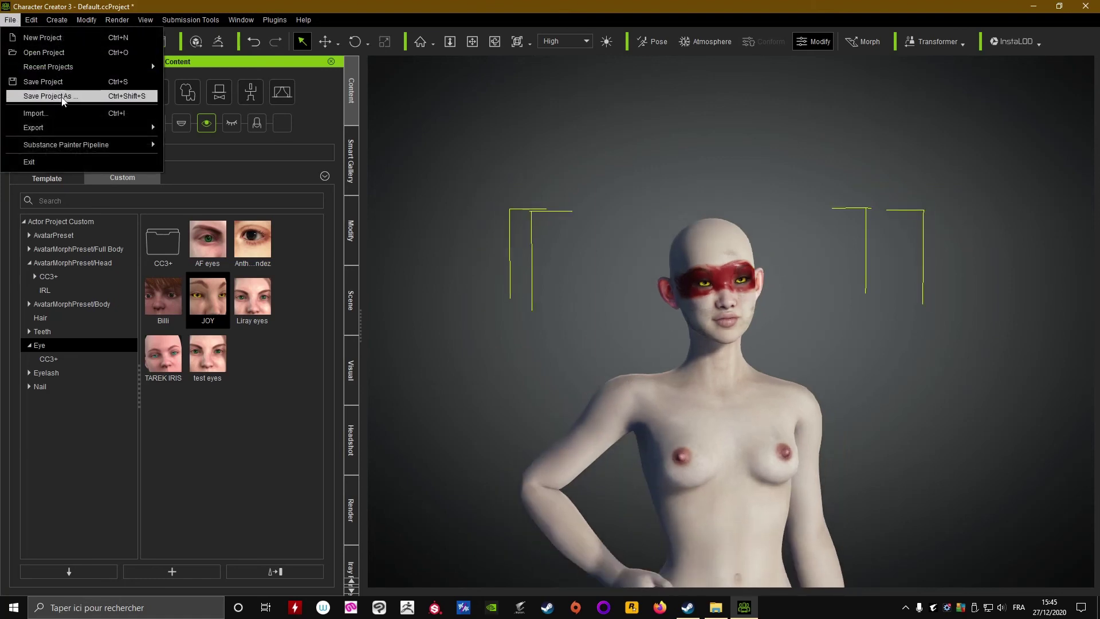
left_click(586, 283)
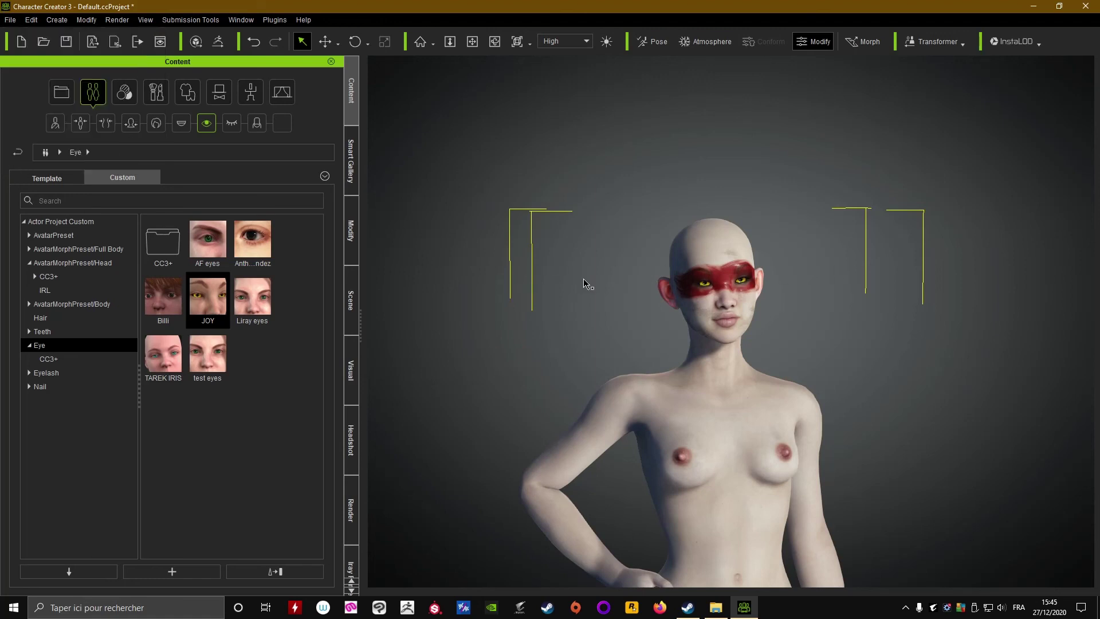
- Examine the rebuilt character's full body and skin from the front and from an angle
scroll(649, 325, "down", 1)
middle_click_drag(650, 327, 664, 237)
right_click_drag(928, 286, 960, 331)
middle_click_drag(727, 337, 692, 267)
mouse_move(691, 268)
right_mouse_down()
mouse_move(985, 376)
mouse_move(688, 269)
right_mouse_up()
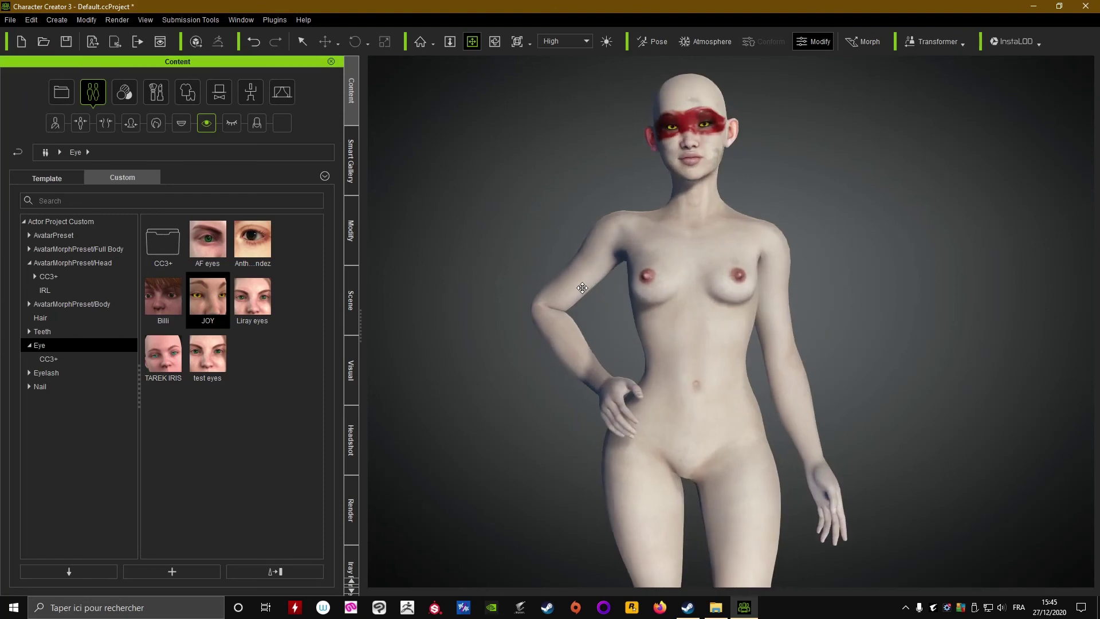
right_click_drag(609, 307, 942, 432)
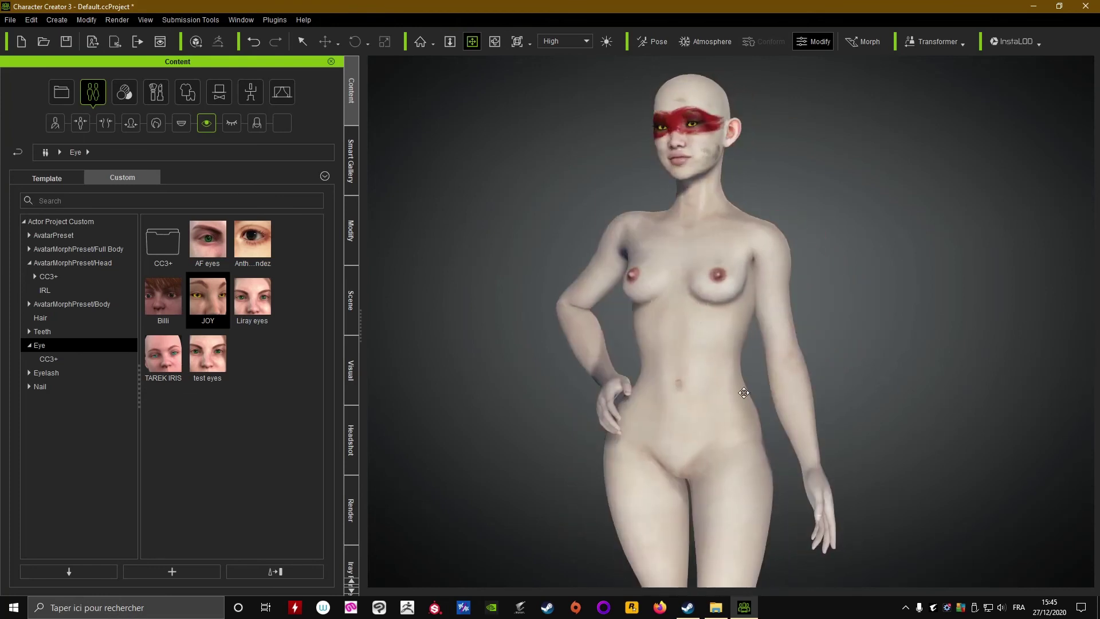
scroll(743, 393, "up", 3)
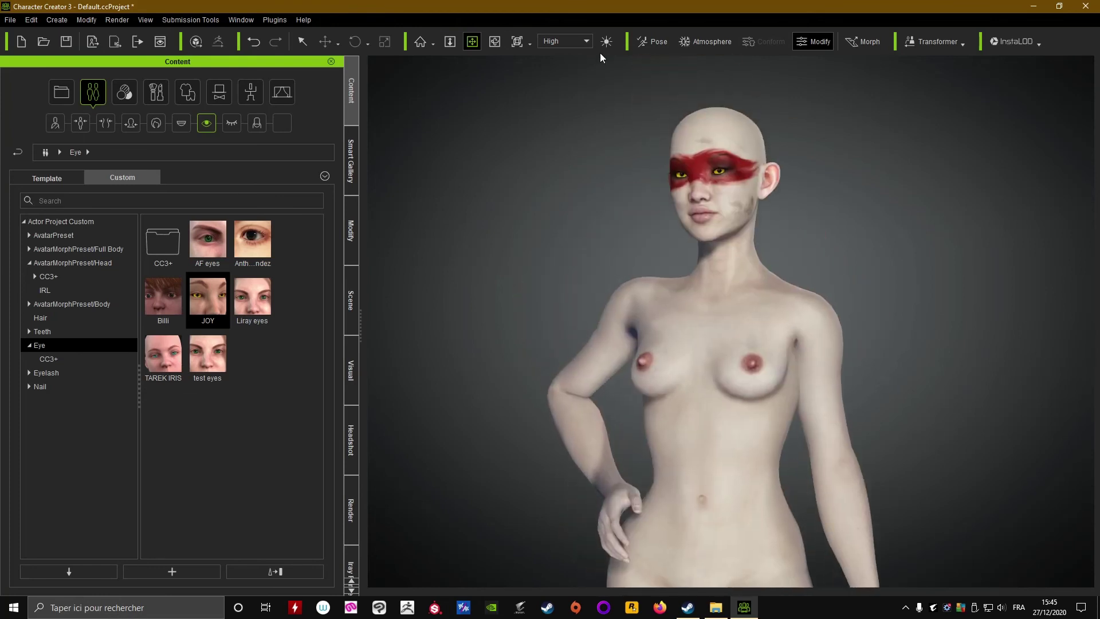
left_click(606, 41)
left_click(604, 43)
right_click_drag(839, 310, 901, 329)
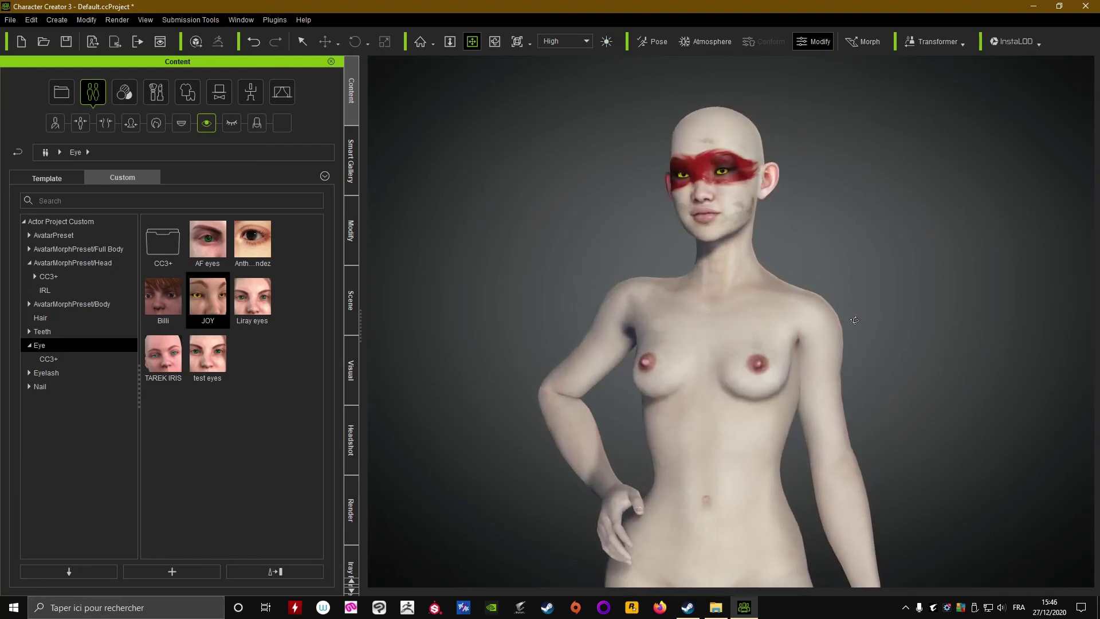
- Inspect the character's upper body and face up close from both sides, including the red paint and the skin marks
scroll(691, 315, "up", 2)
right_click_drag(673, 309, 792, 359)
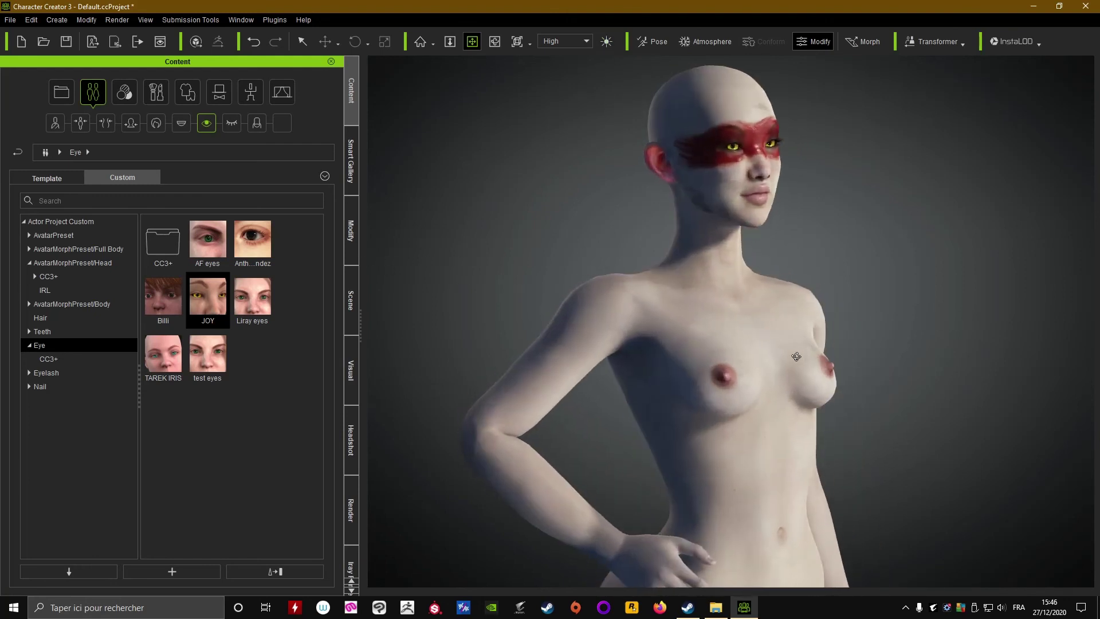
left_click_drag(736, 306, 785, 424)
right_click_drag(784, 424, 655, 346)
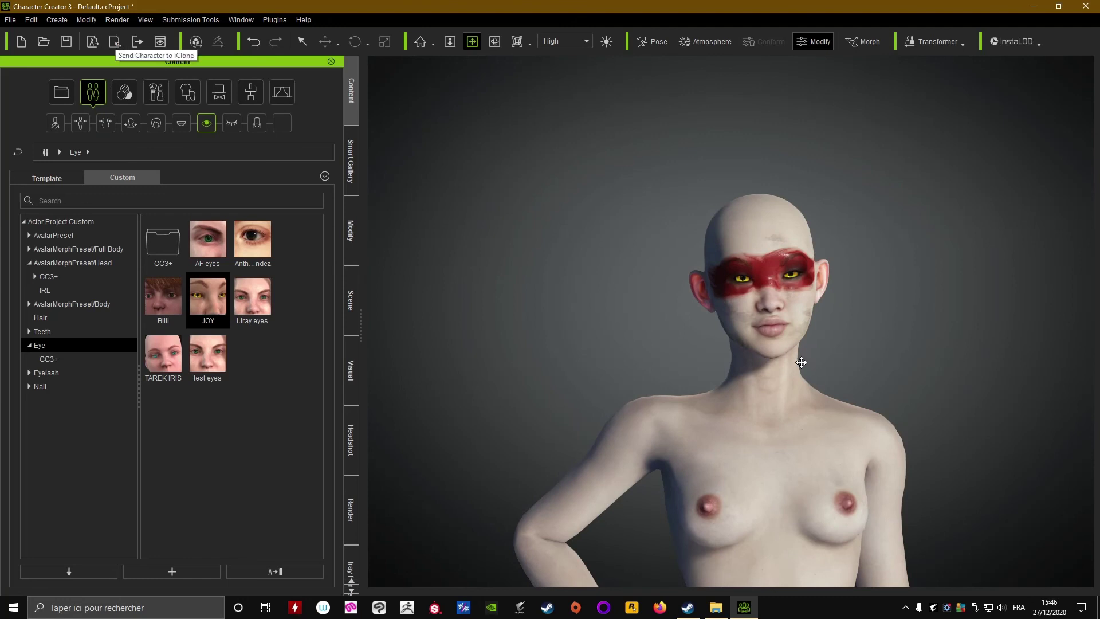
right_click_drag(647, 280, 502, 333)
scroll(623, 385, "up", 2)
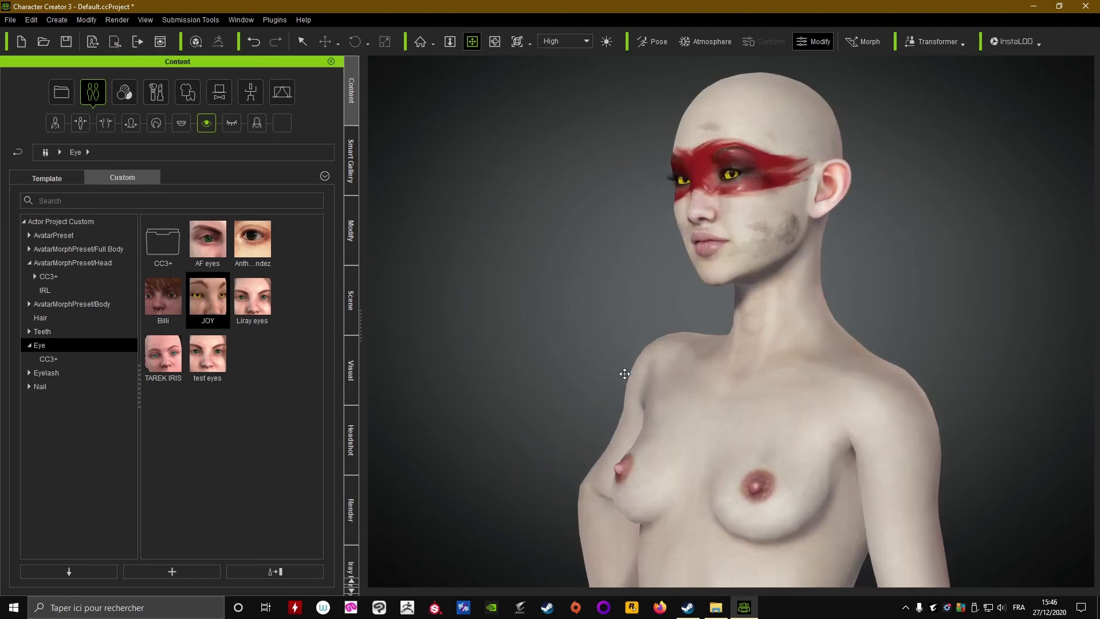
left_click_drag(623, 373, 663, 466)
scroll(663, 467, "up", 3)
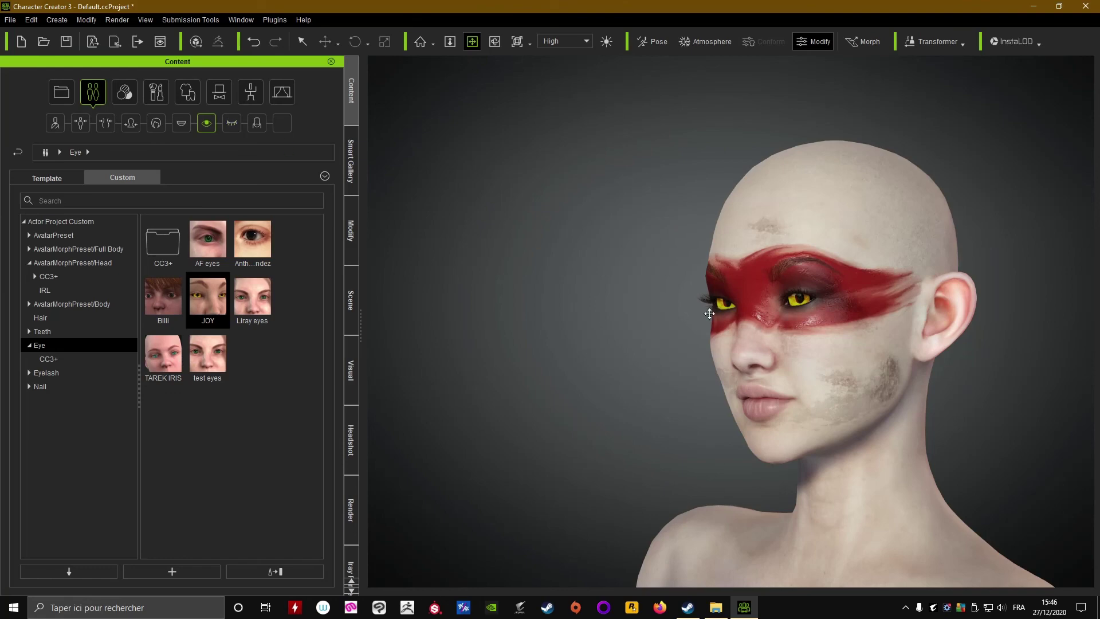
scroll(708, 313, "down", 2)
left_click_drag(776, 382, 672, 324)
scroll(615, 344, "down", 2)
right_click_drag(615, 343, 734, 340)
left_click_drag(737, 354, 729, 319)
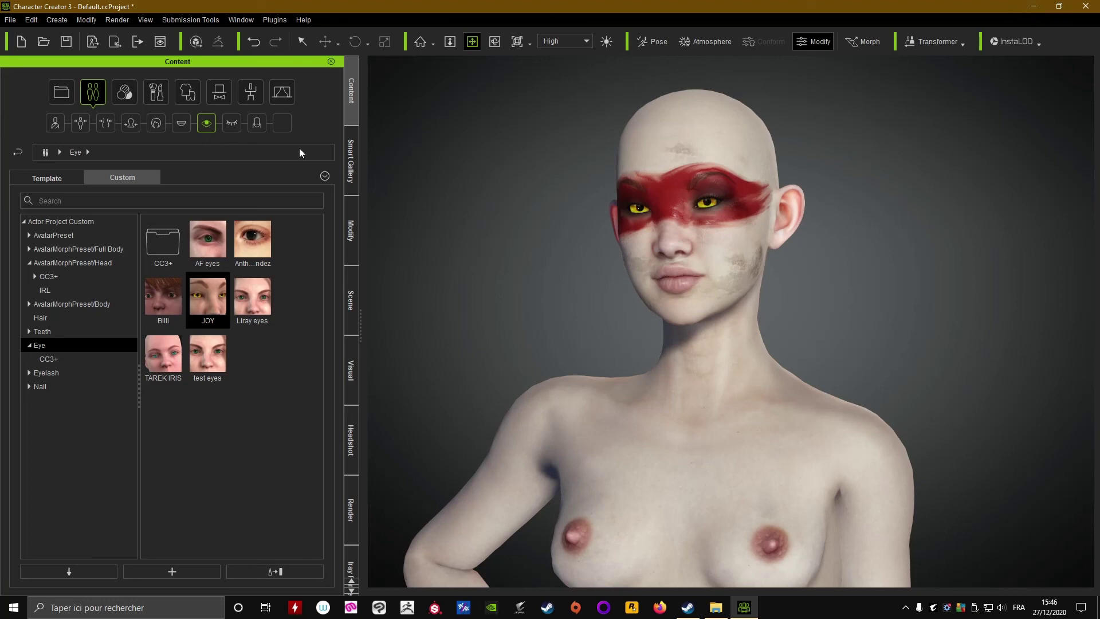
- Browse the template Teeth presets, previewing the normal and game teeth and the contents of the Essential Morphs folder
left_click(180, 123)
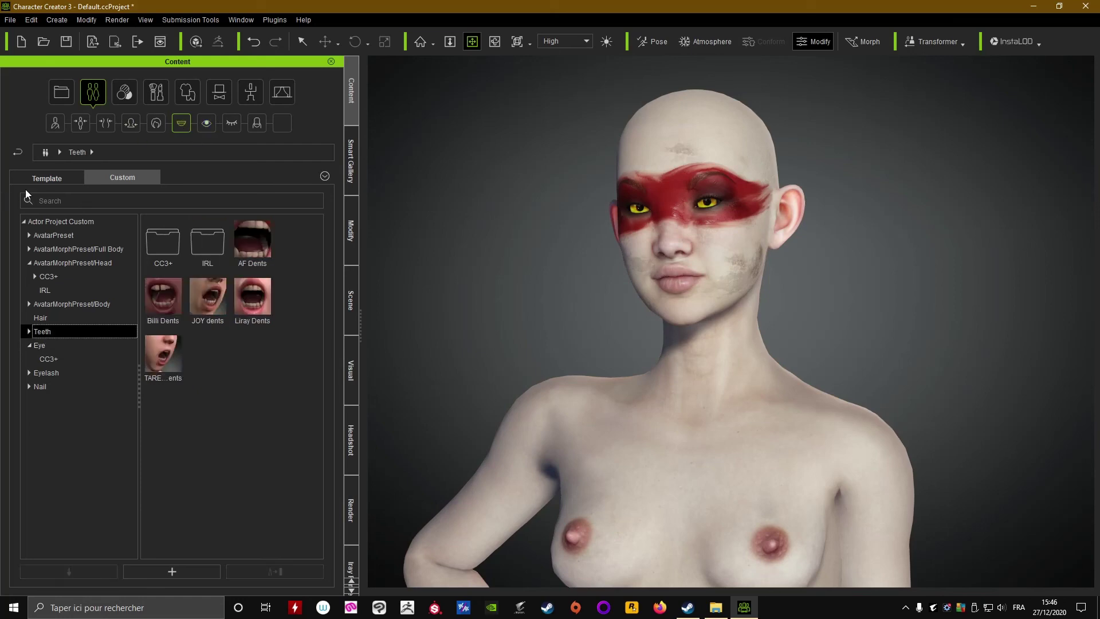
left_click(44, 178)
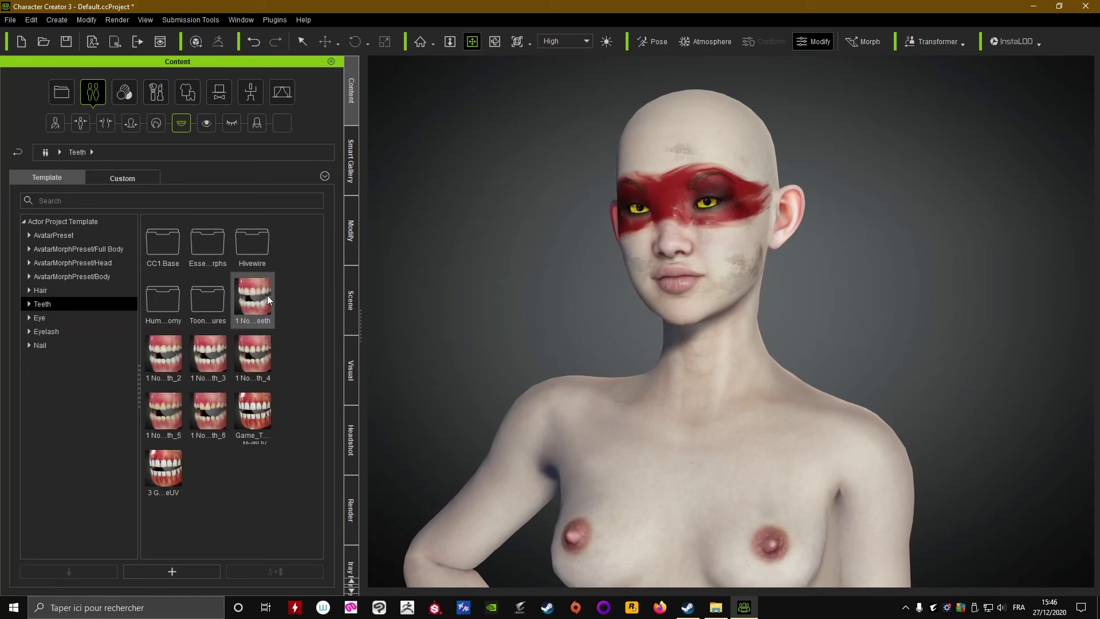
mouse_move(263, 362)
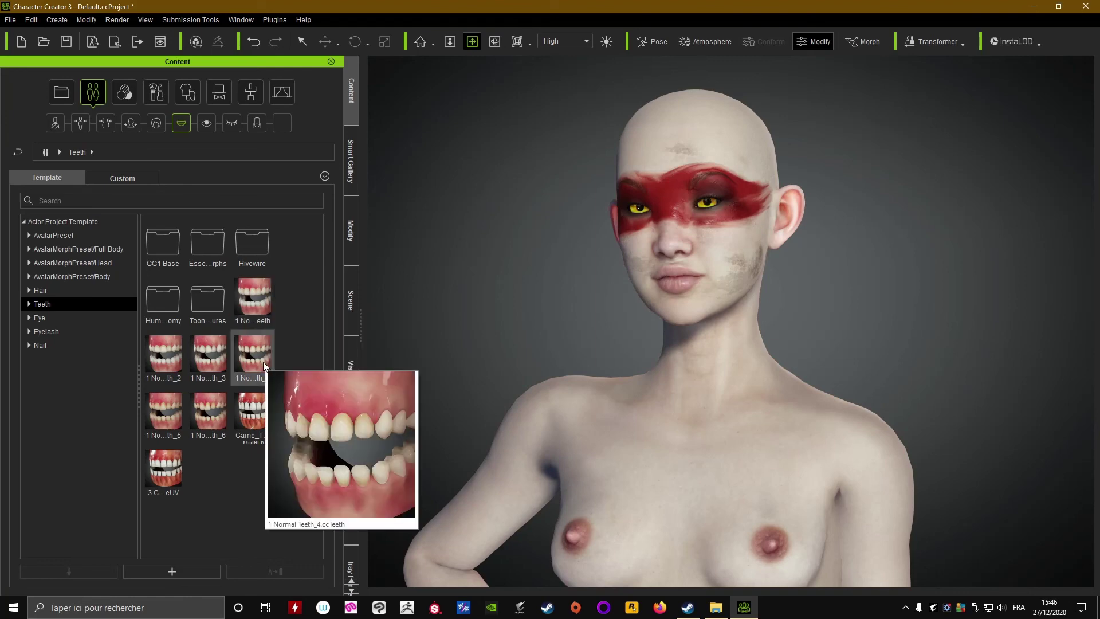
mouse_move(263, 398)
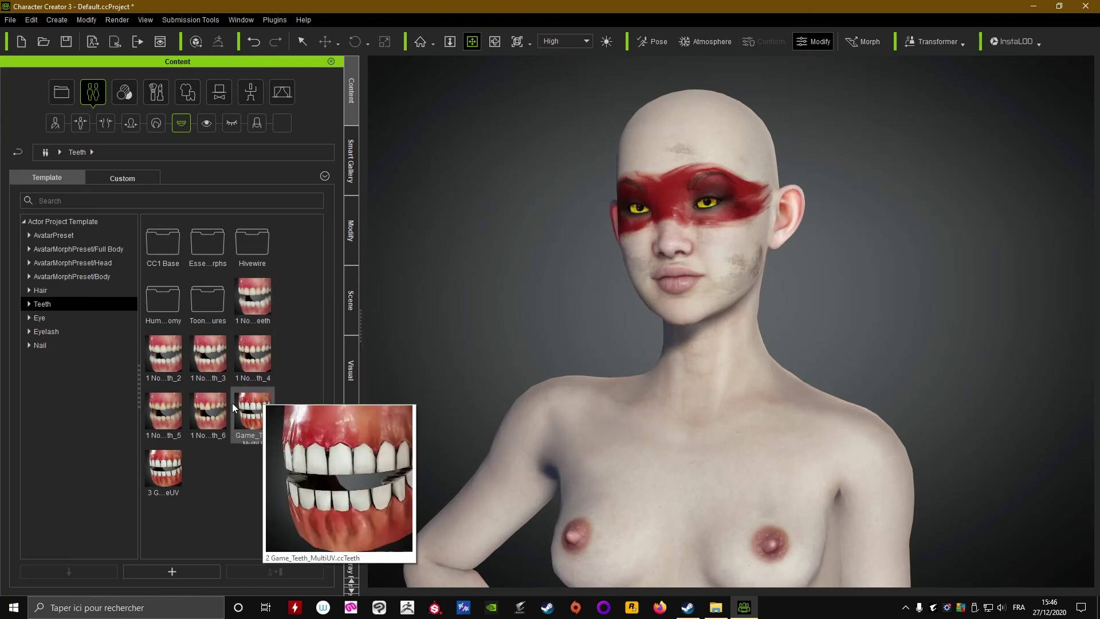
mouse_move(174, 467)
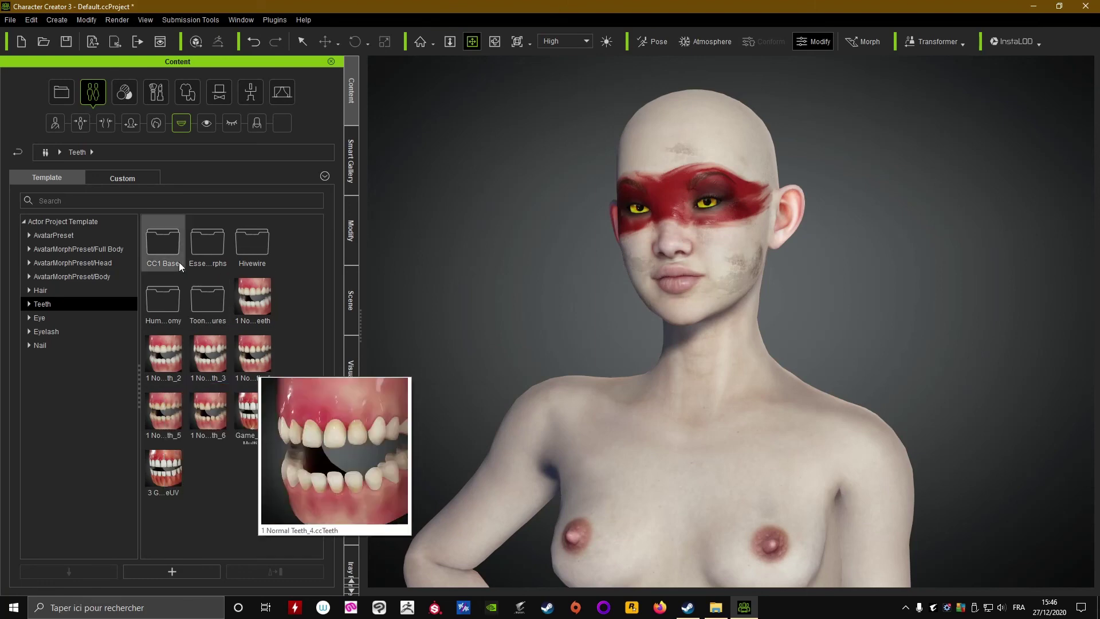
double_click(215, 253)
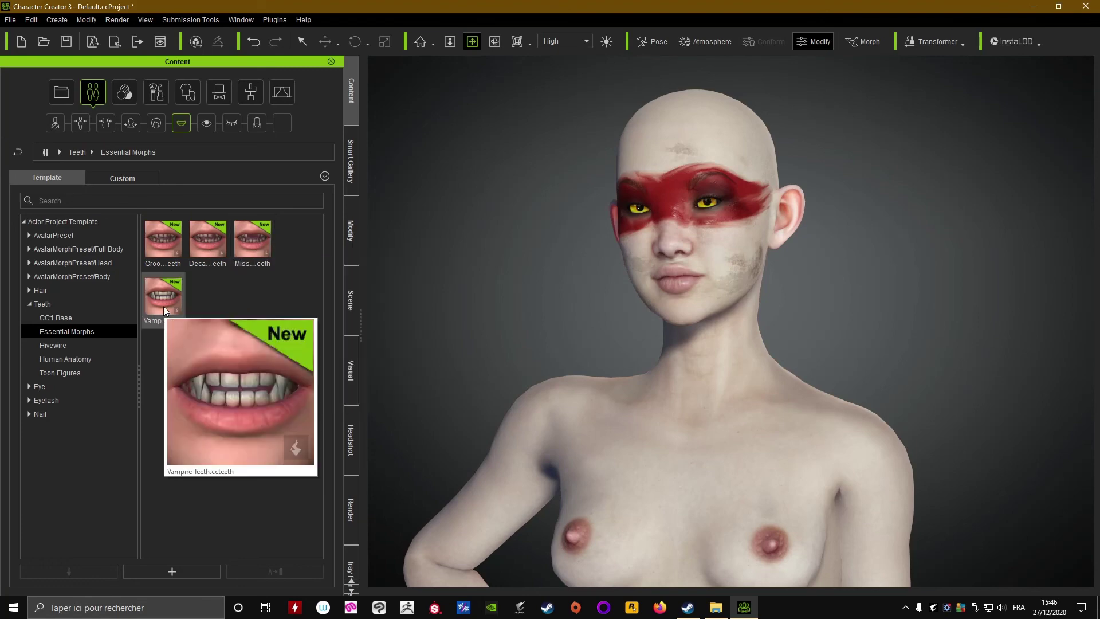
left_click(17, 152)
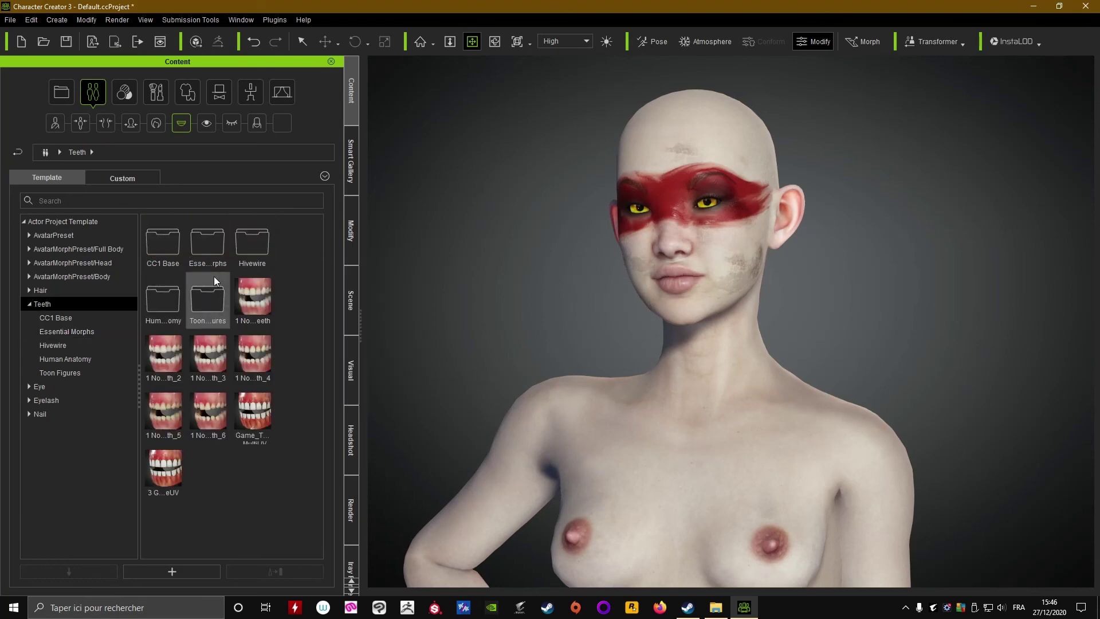
- Look through the female and male teeth presets in the Human Anatomy folder of the Teeth templates
double_click(162, 303)
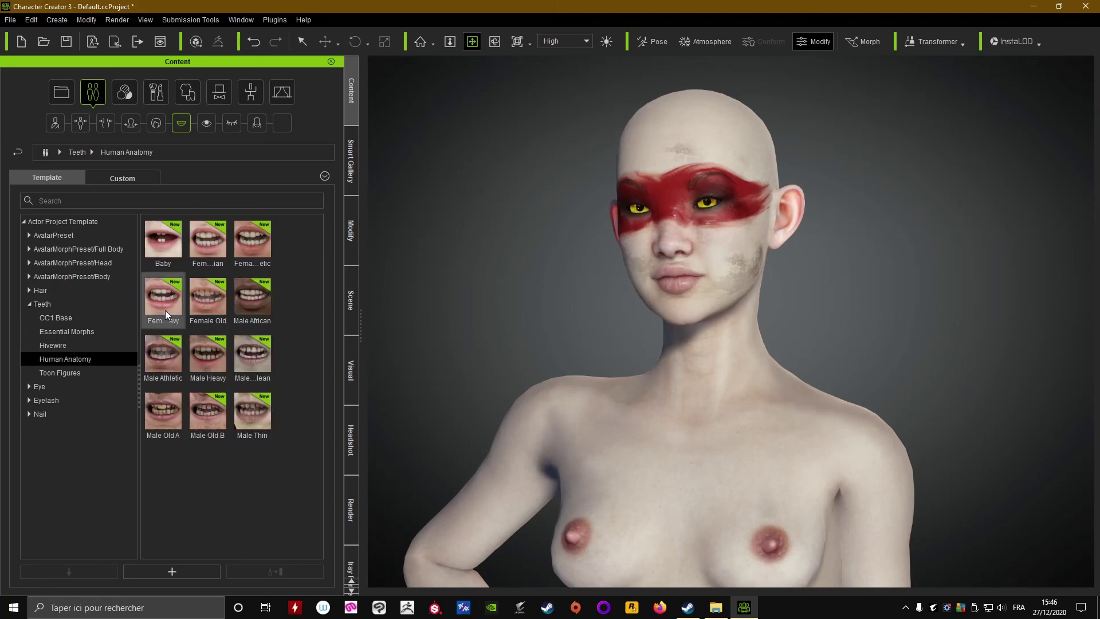
mouse_move(210, 252)
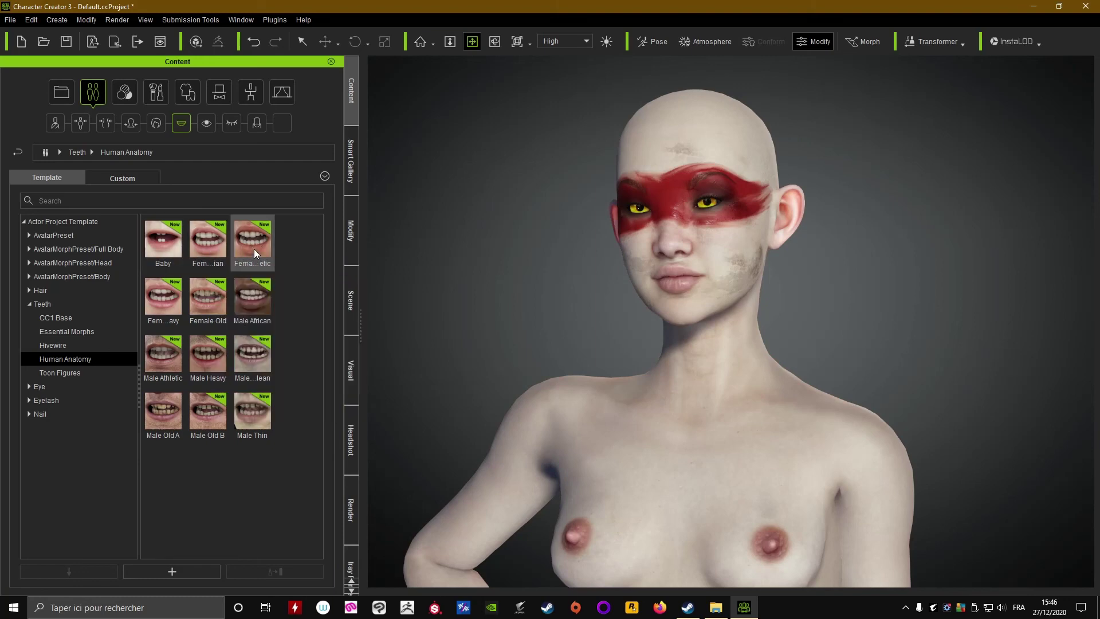
mouse_move(177, 300)
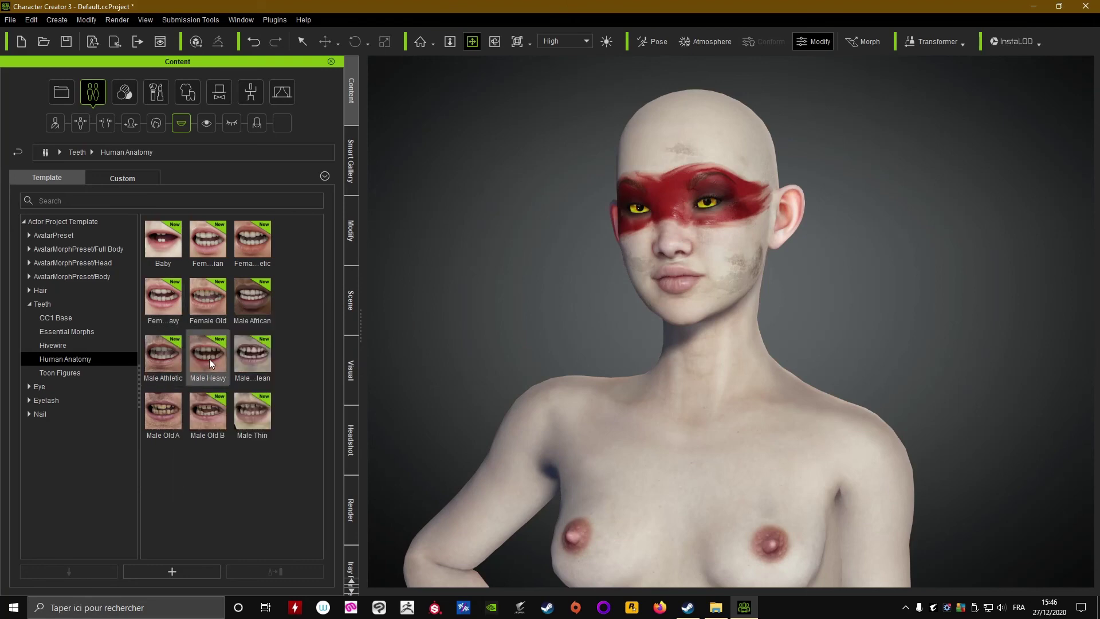
mouse_move(209, 359)
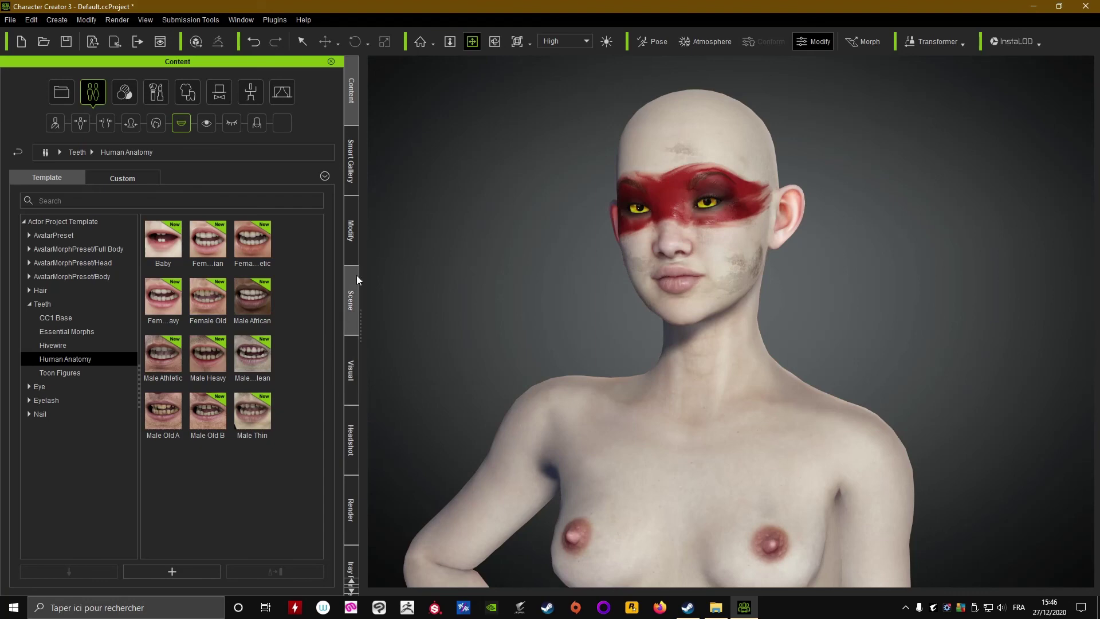
- Find the Actor Parts category in the character's morph list and display its sliders
left_click(352, 232)
scroll(118, 431, "down", 9)
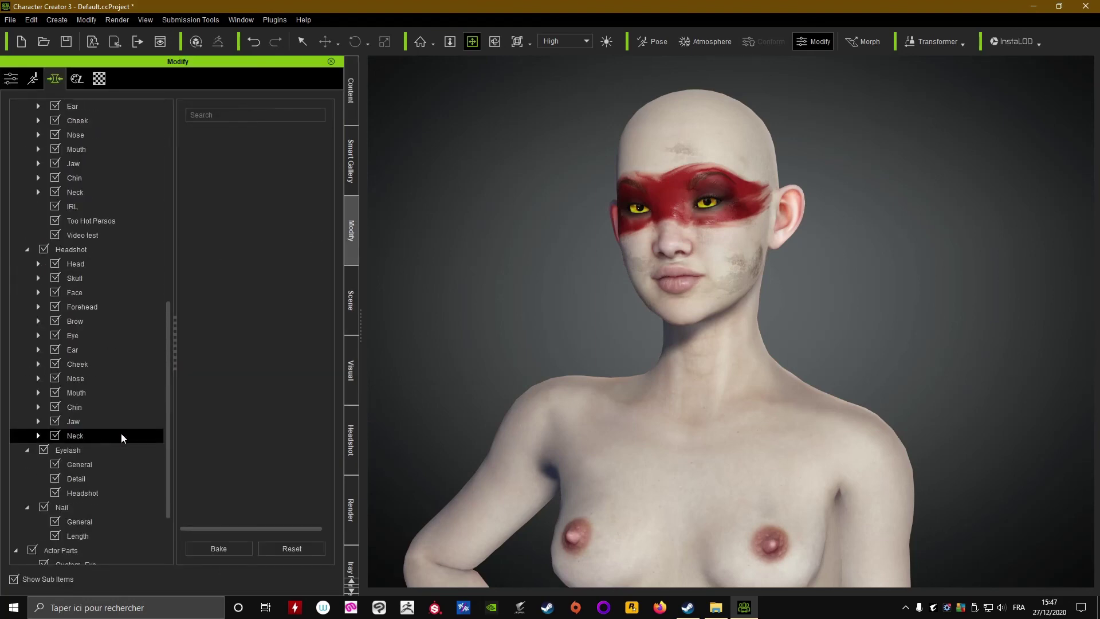
scroll(137, 395, "down", 2)
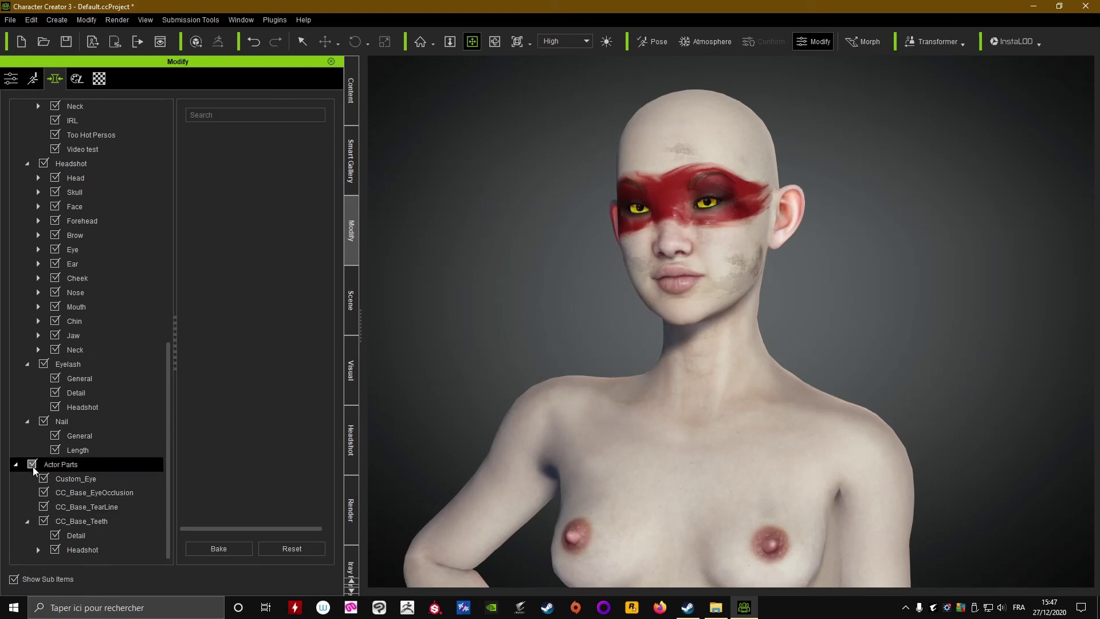
scroll(108, 393, "up", 3)
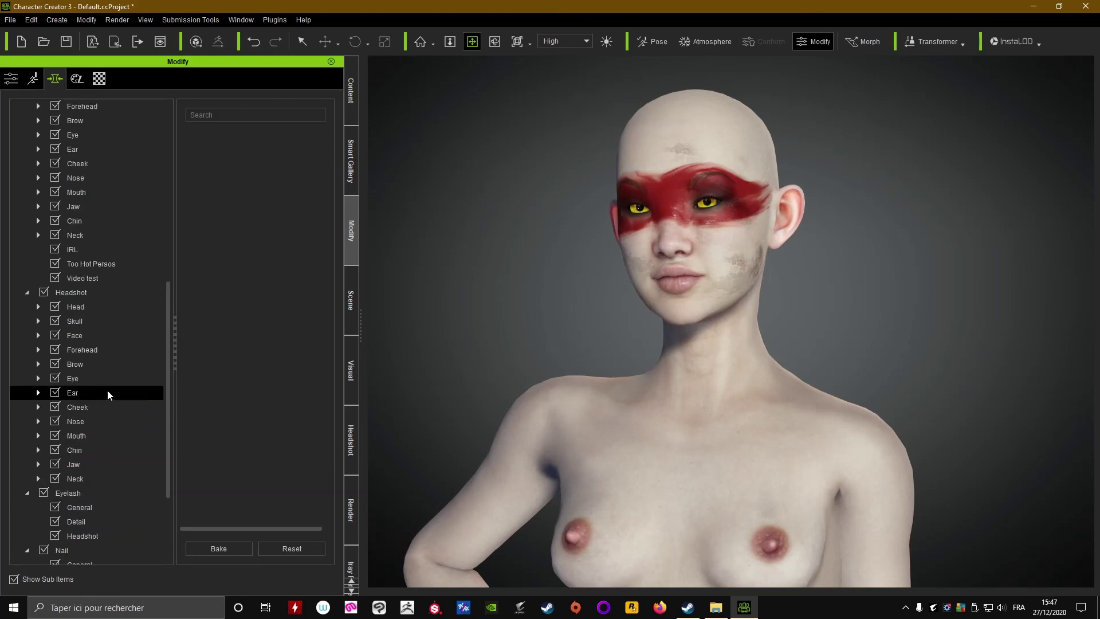
scroll(69, 249, "up", 2)
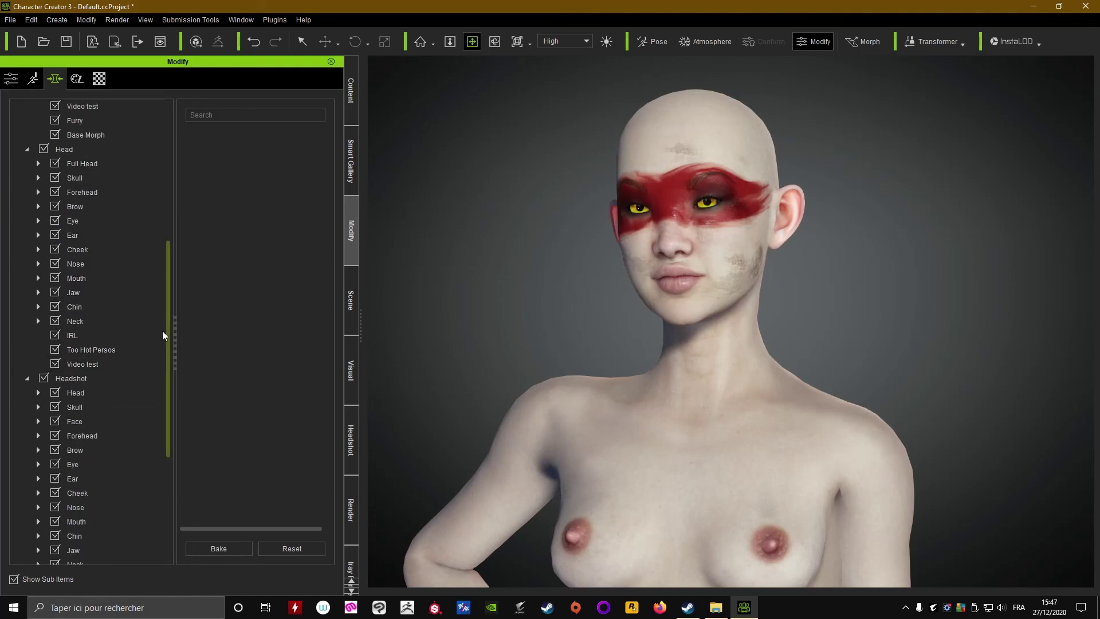
left_click_drag(169, 331, 153, 476)
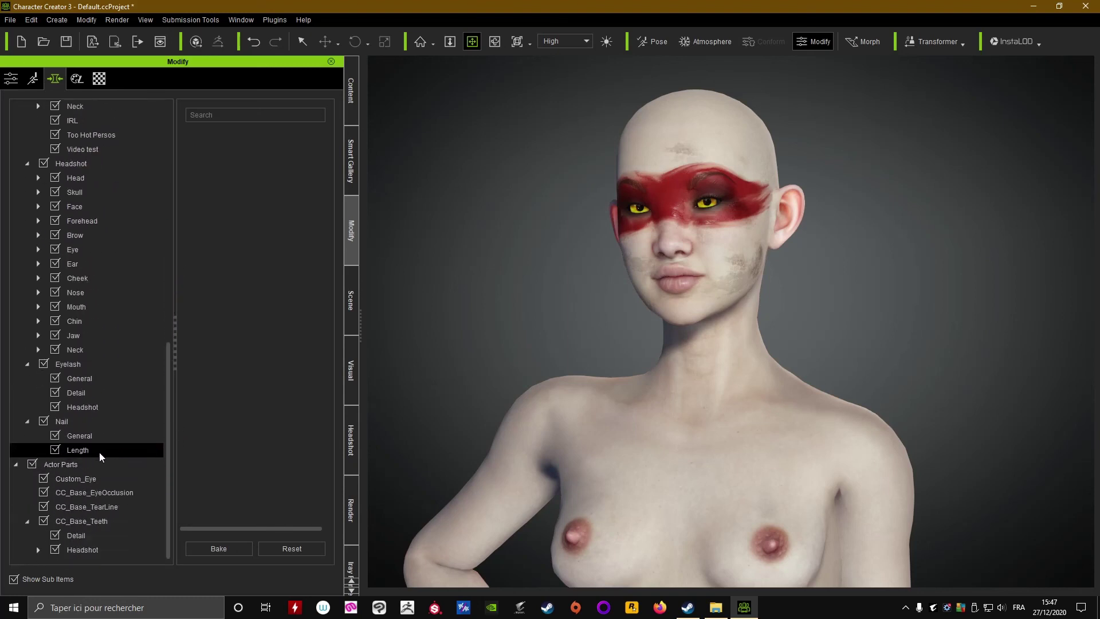
left_click(71, 469)
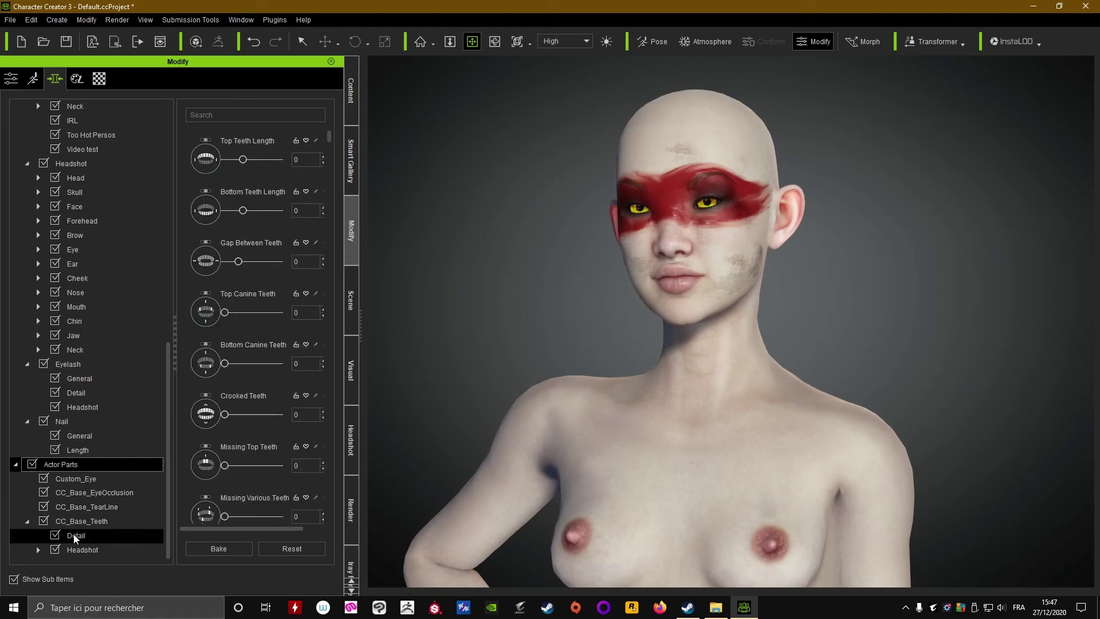
- Select the CC_Base_Teeth part and view the morph sliders in its Detail and Headshot categories
left_click(27, 522)
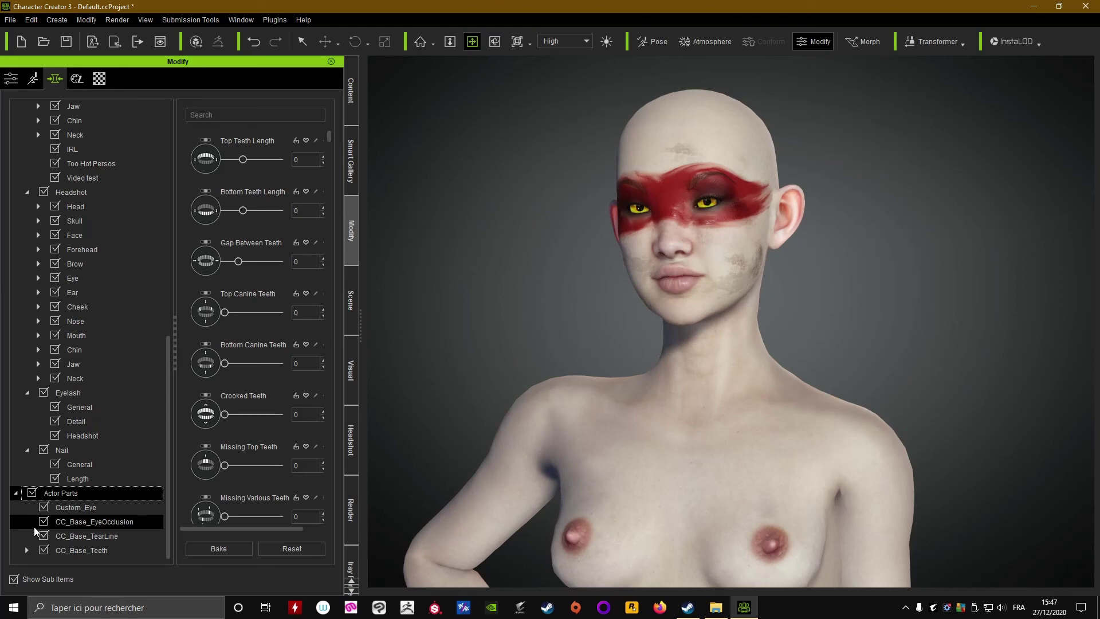
left_click(61, 550)
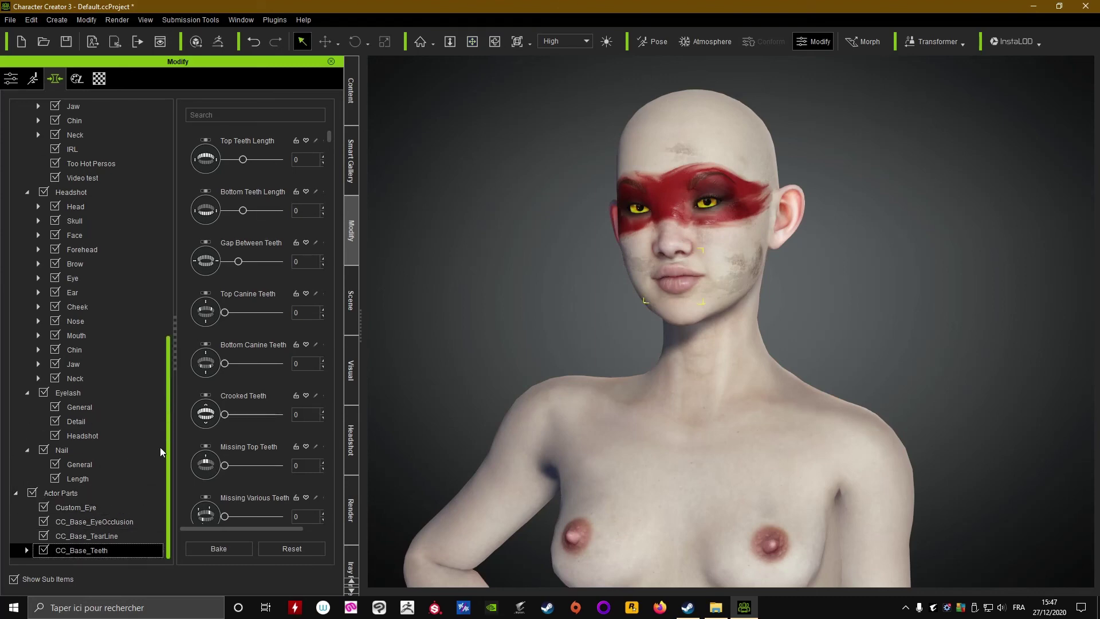
left_click(23, 551)
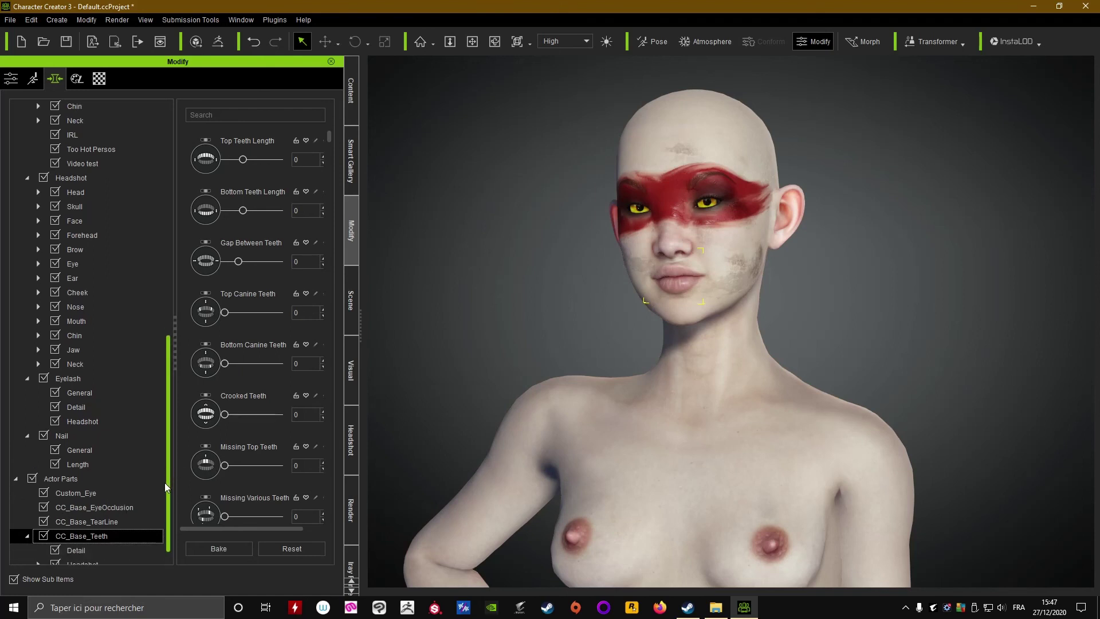
left_click(81, 536)
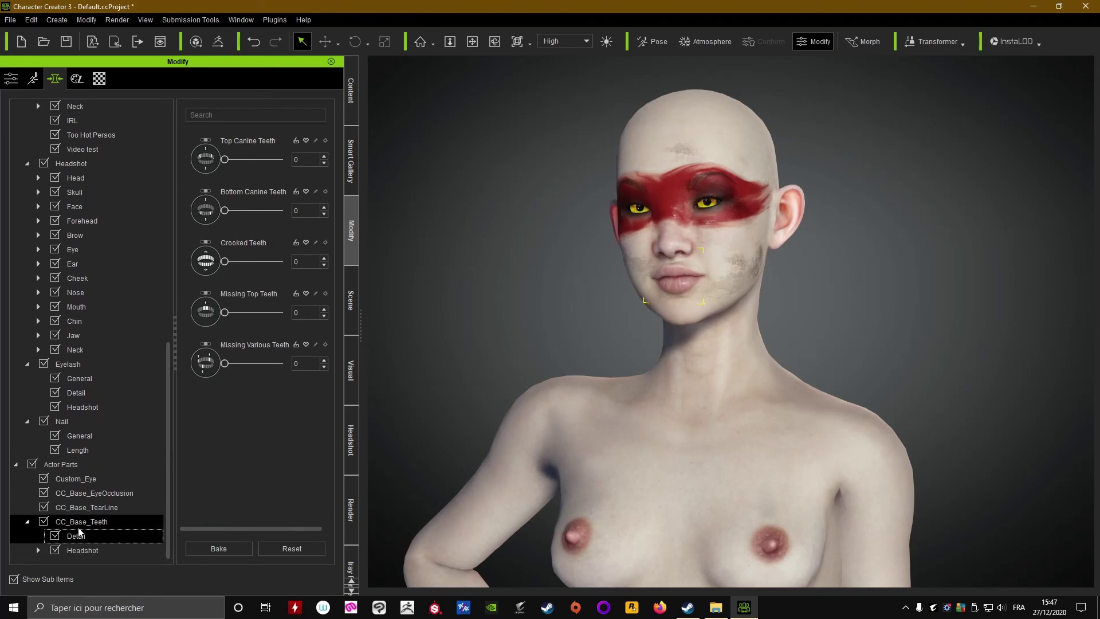
left_click(85, 551)
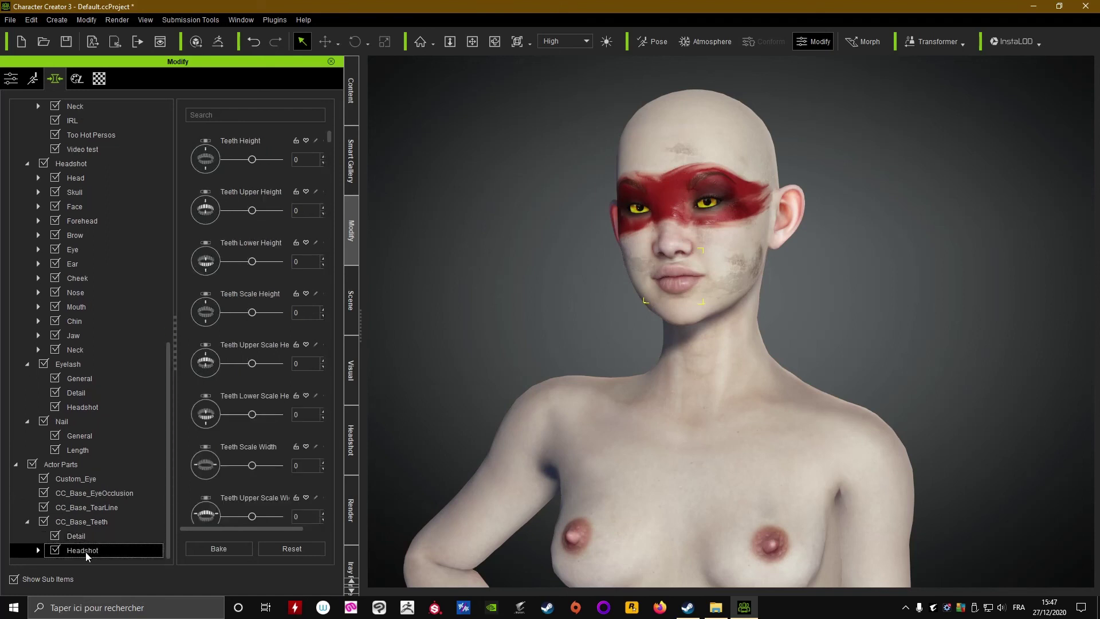
left_click(36, 552)
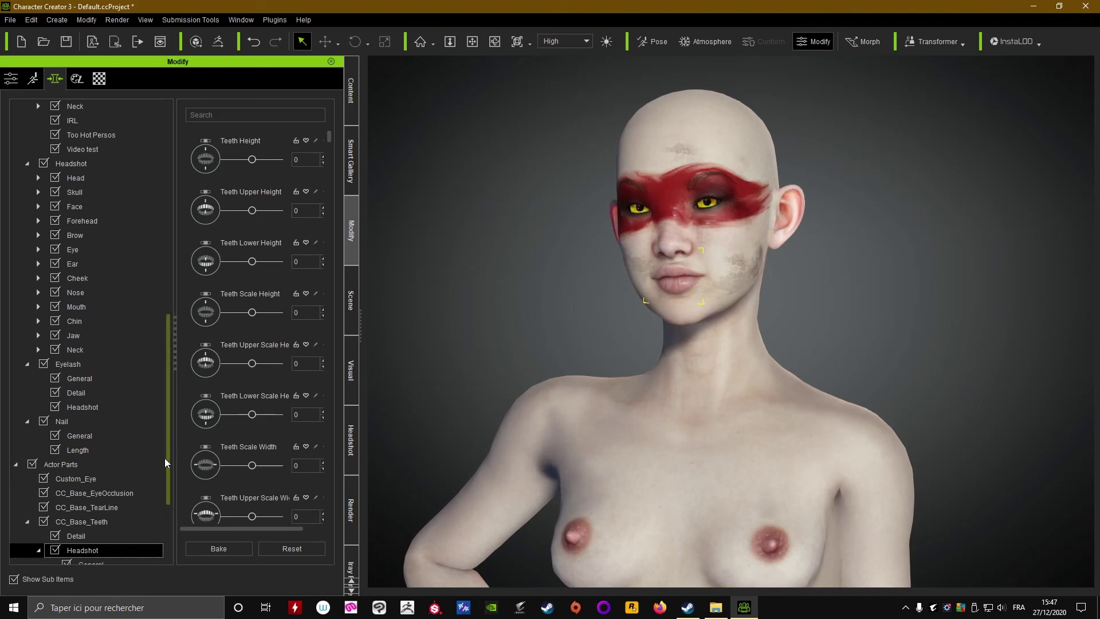
- View the Root, Gum, Width and Move morph sliders in the Headshot category of CC_Base_Teeth
left_click(86, 464)
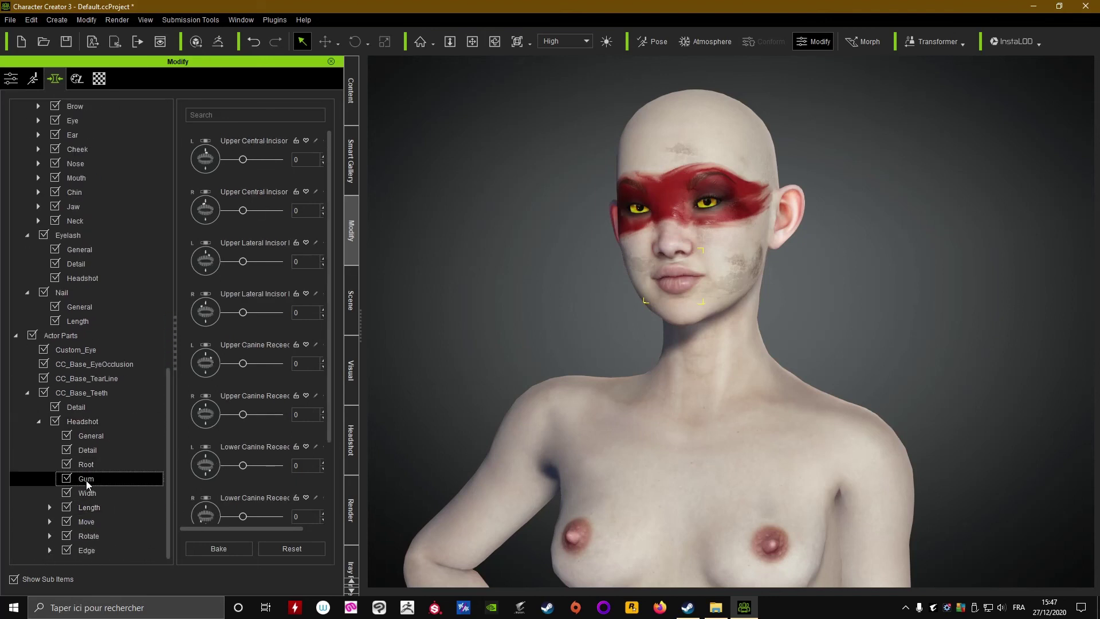
left_click(91, 479)
left_click(94, 493)
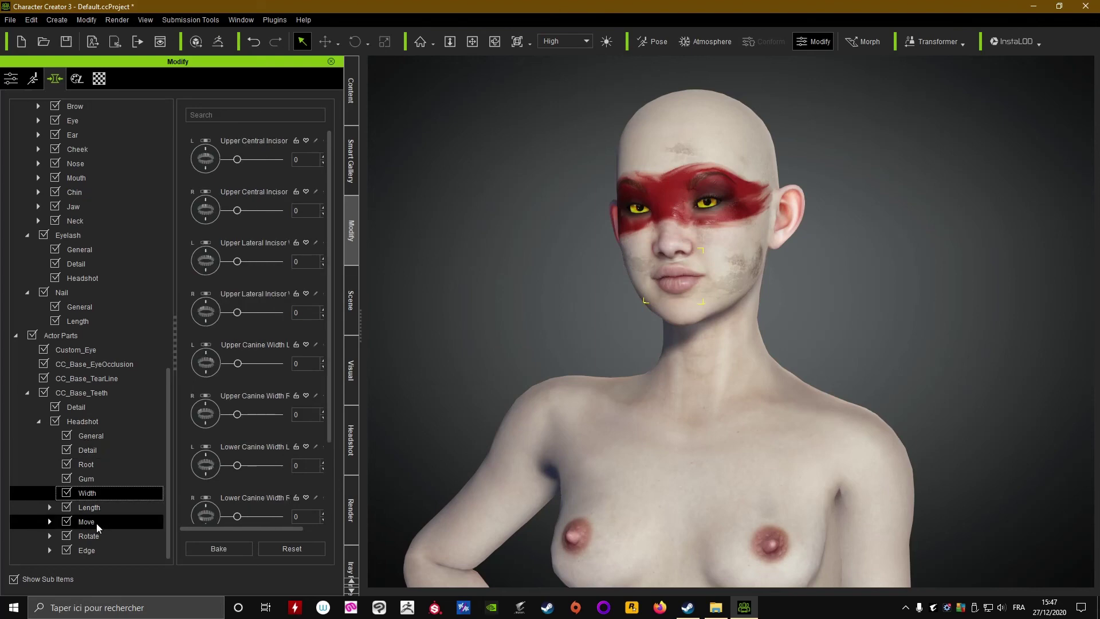
left_click(95, 521)
- Switch the CC_Base_Teeth part's display to an open mouth and show the teeth close up from the front
scroll(544, 284, "up", 5)
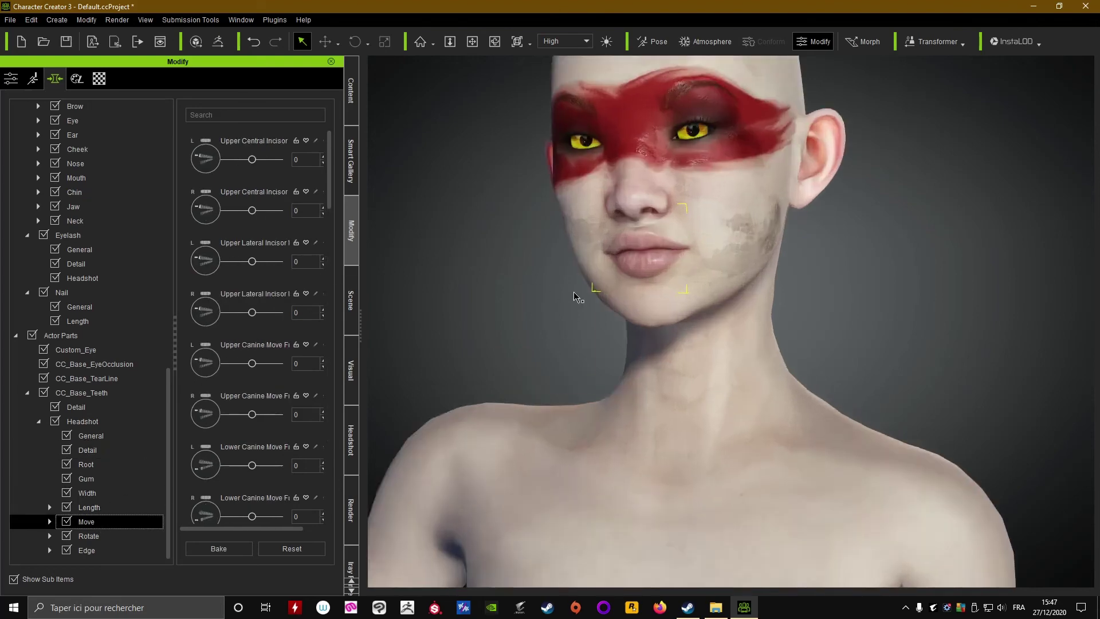
left_click(12, 80)
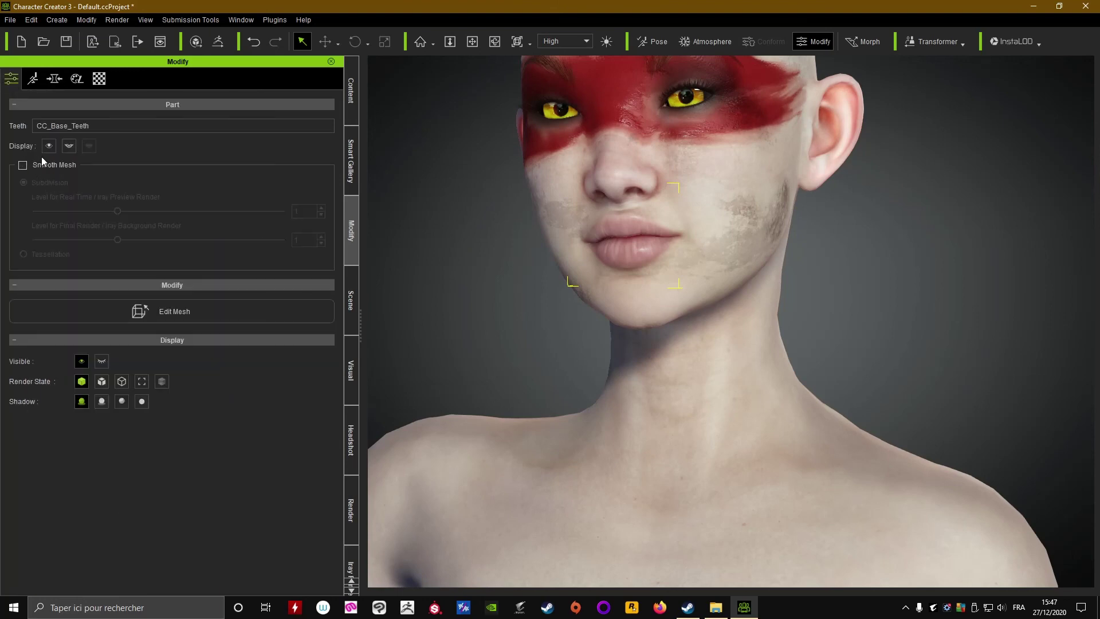
left_click(69, 147)
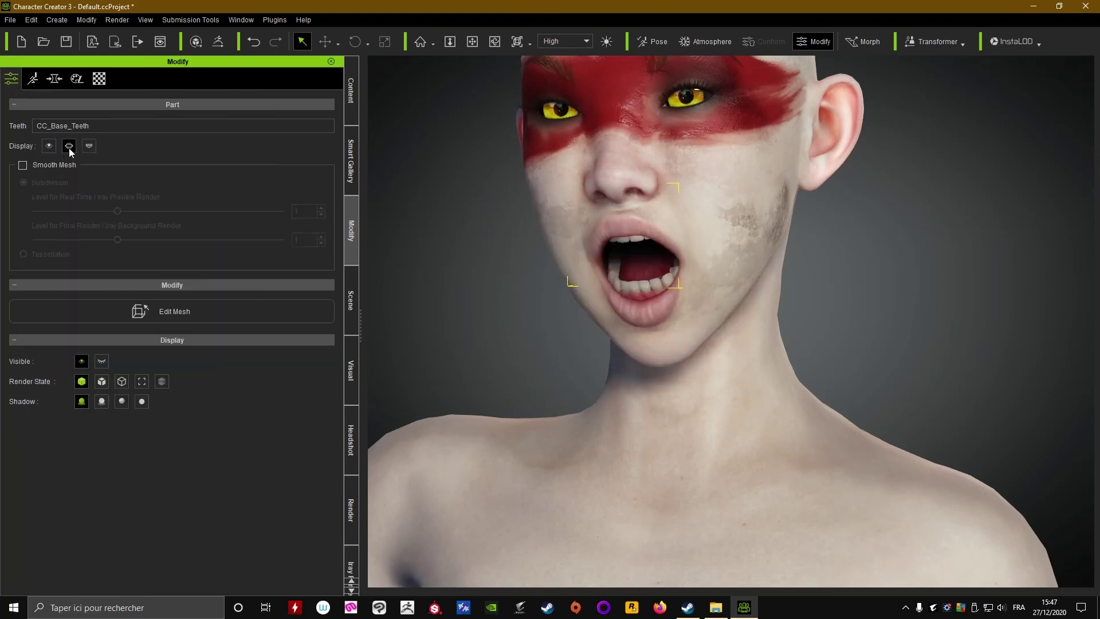
right_click_drag(545, 291, 675, 325, "alt")
scroll(681, 327, "up", 5)
left_click_drag(682, 326, 799, 399, "alt")
right_click_drag(800, 399, 766, 270, "alt")
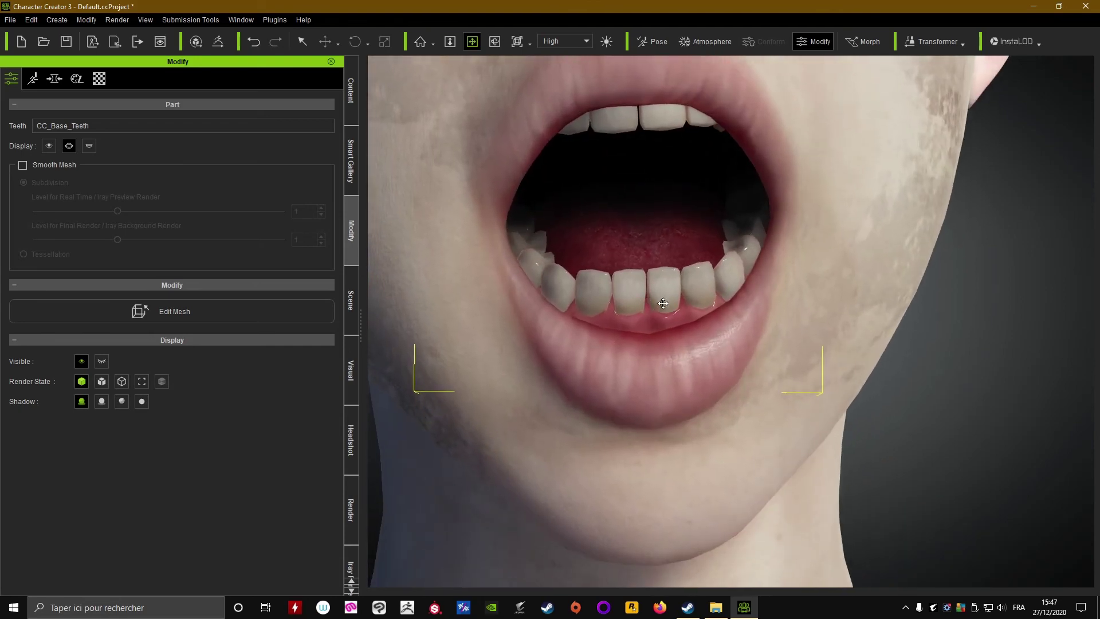
left_click_drag(659, 301, 676, 304, "alt")
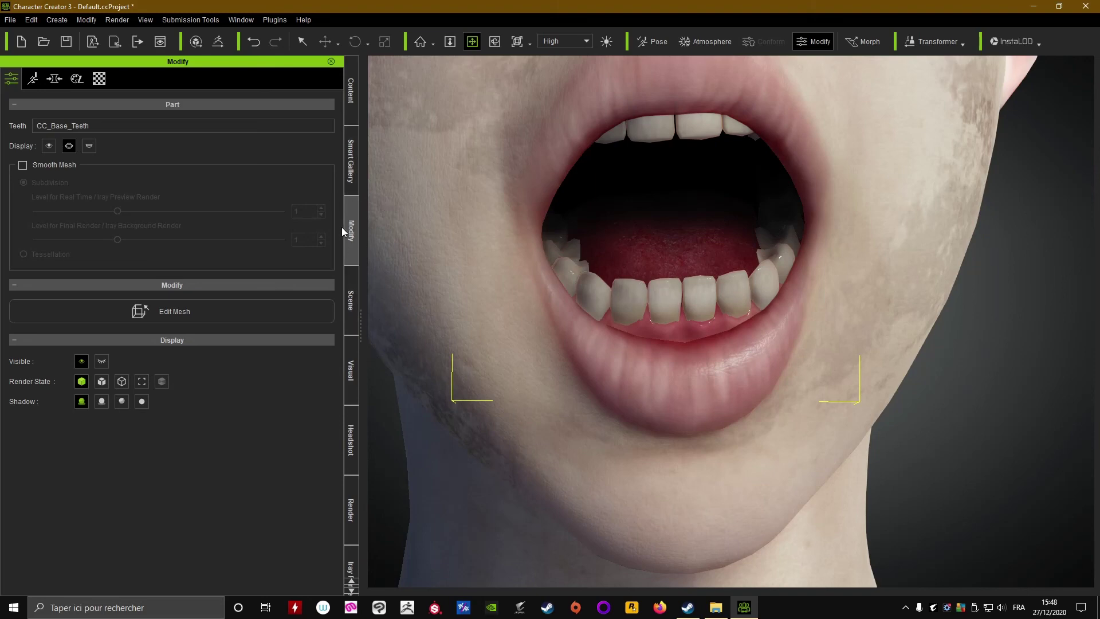
- Open the teeth's material settings, deselect the teeth part and look through the whole character's material list
left_click(100, 79)
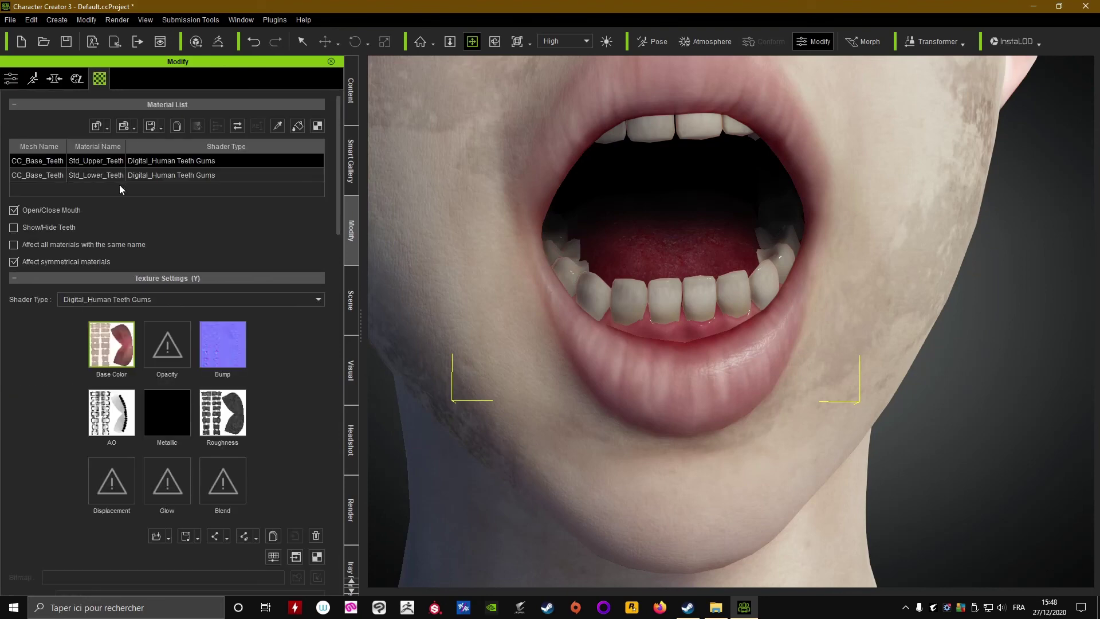
scroll(951, 287, "down", 5)
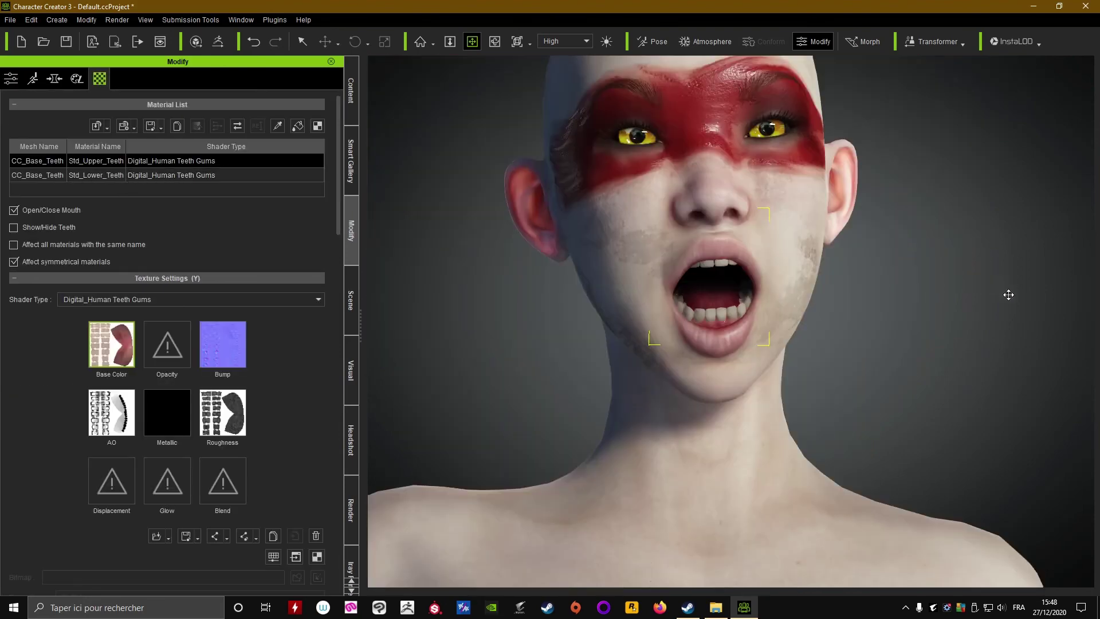
key("q")
left_click(889, 330)
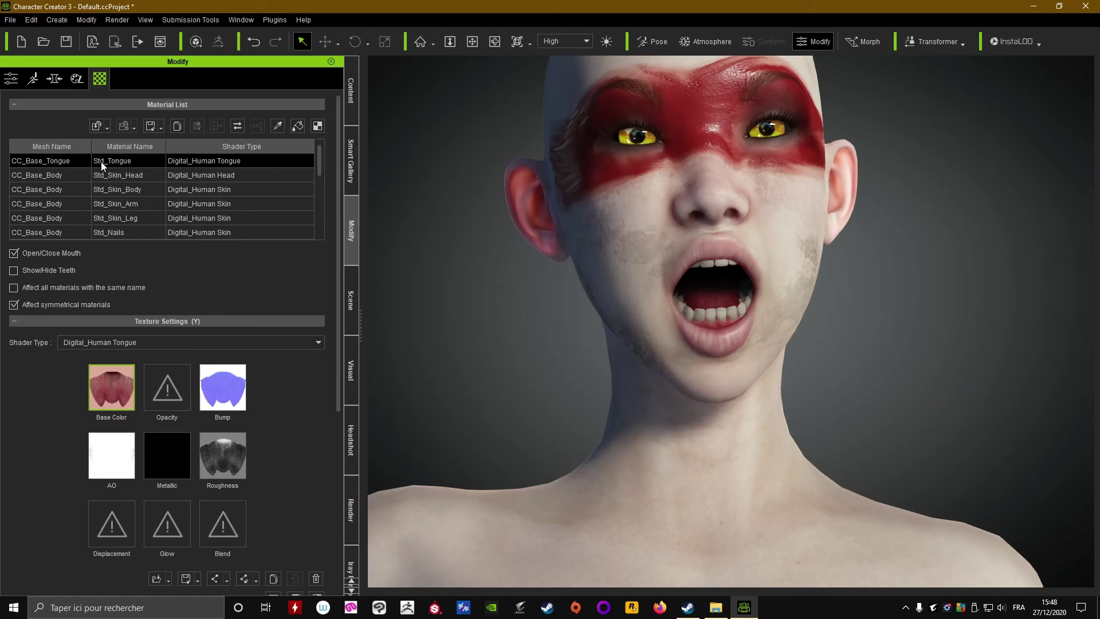
scroll(123, 220, "down", 3)
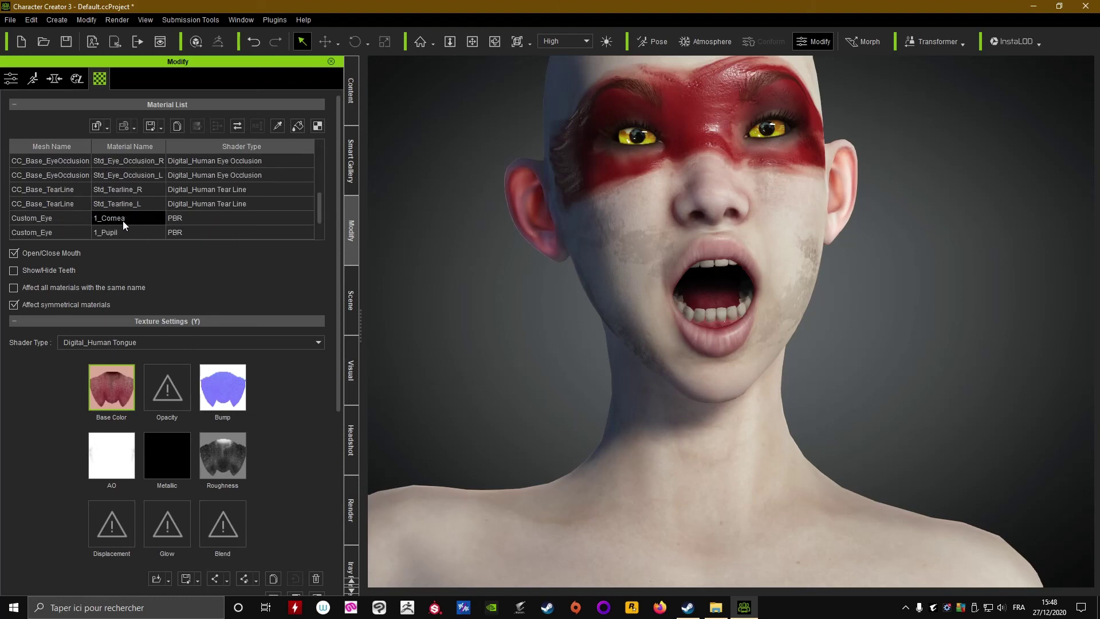
scroll(85, 208, "down", 3)
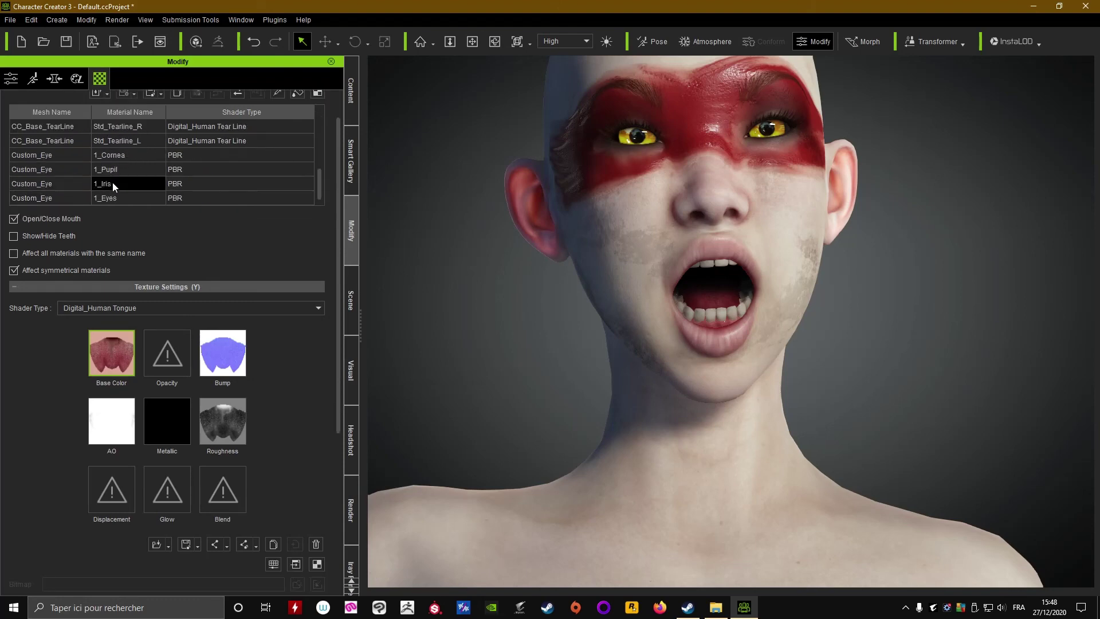
left_click(56, 139)
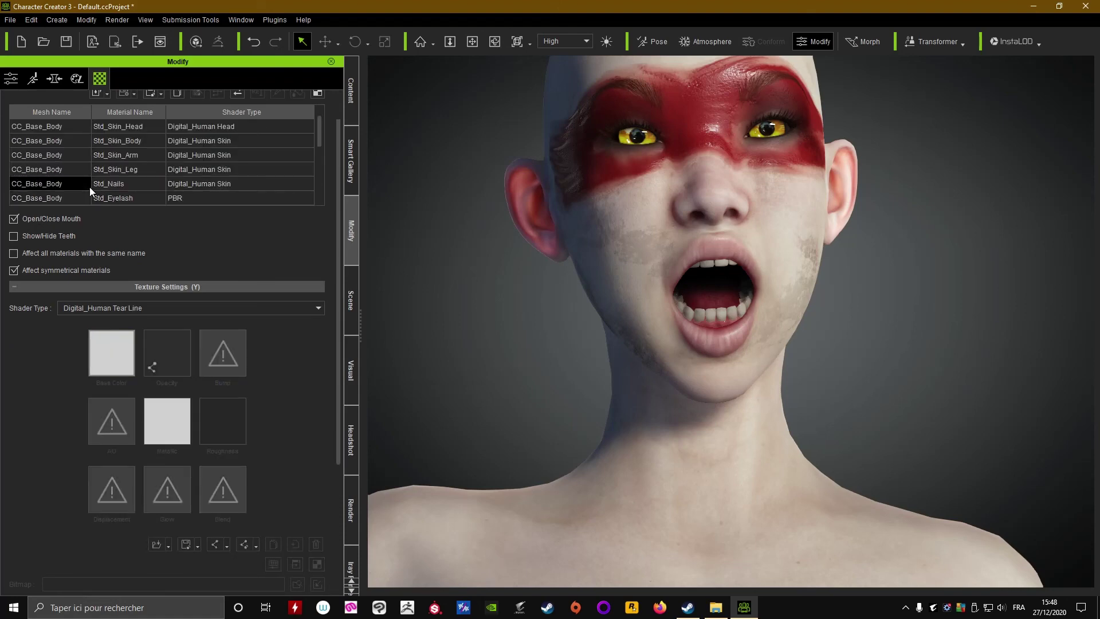
scroll(89, 187, "up", 1)
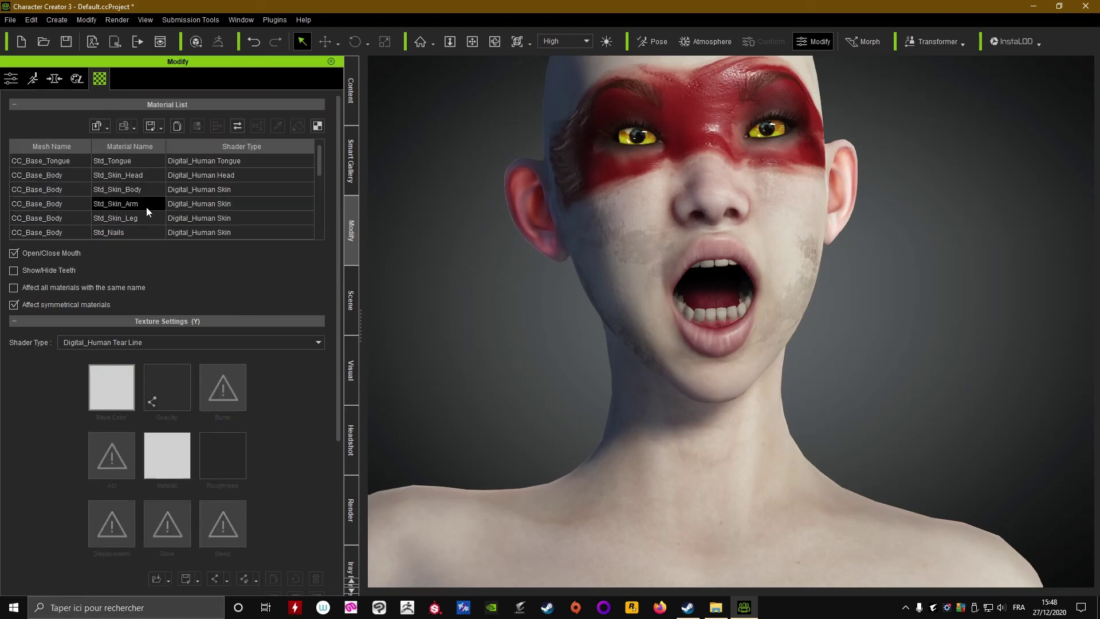
left_click(130, 203)
left_click_drag(315, 164, 317, 182)
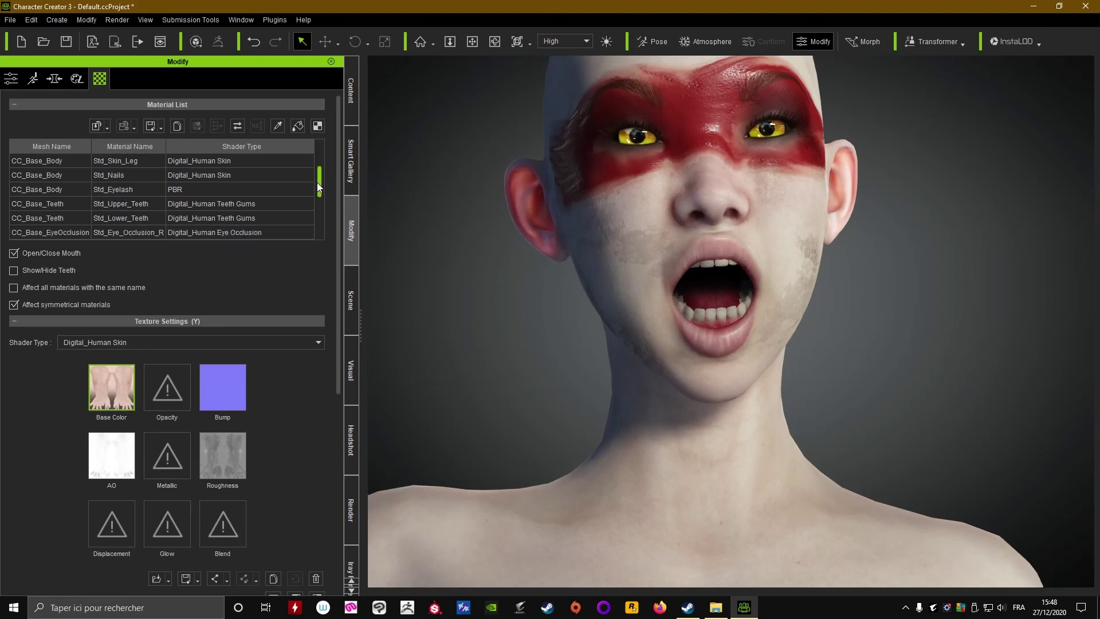
- Select the Std_Upper_Teeth and Std_Lower_Teeth materials together for joint editing
left_click(129, 204)
left_click(132, 217)
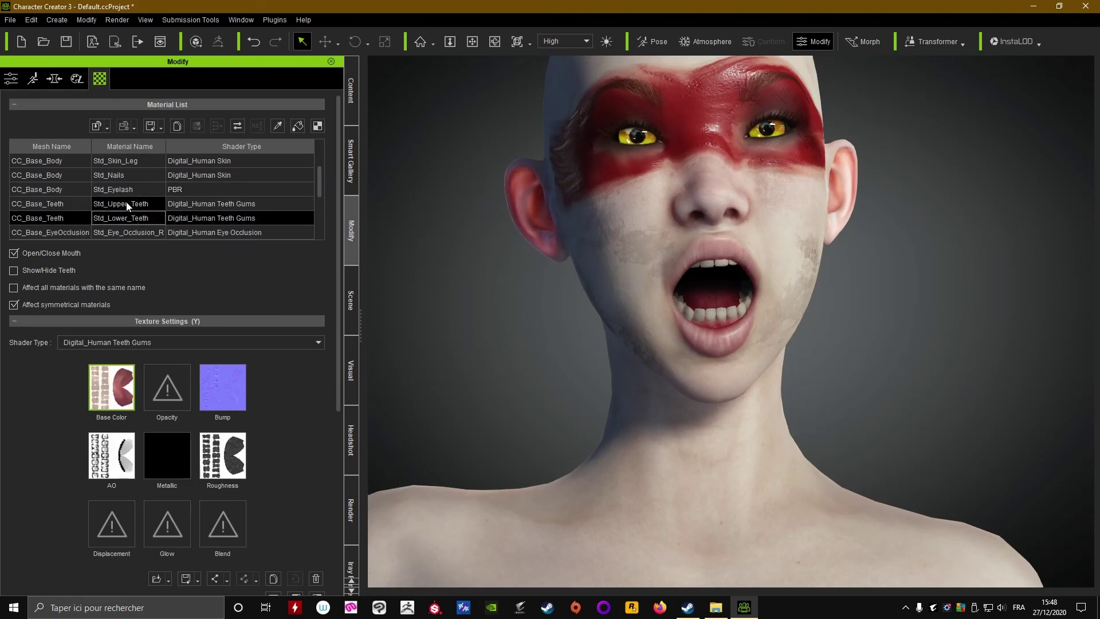
left_click(130, 205)
left_click(62, 216)
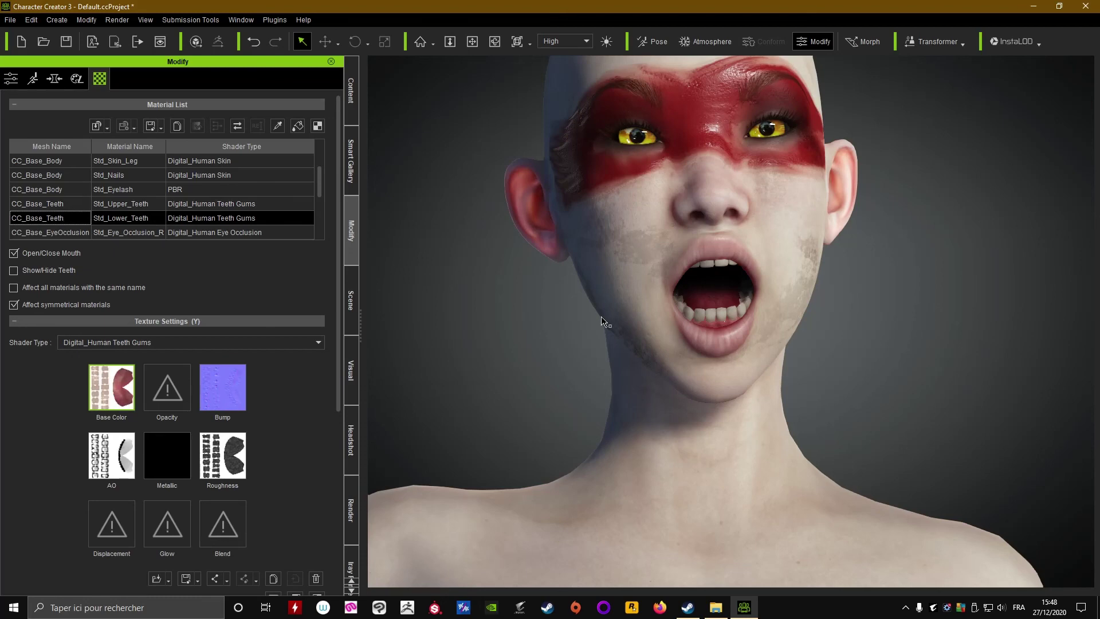
scroll(599, 321, "up", 3)
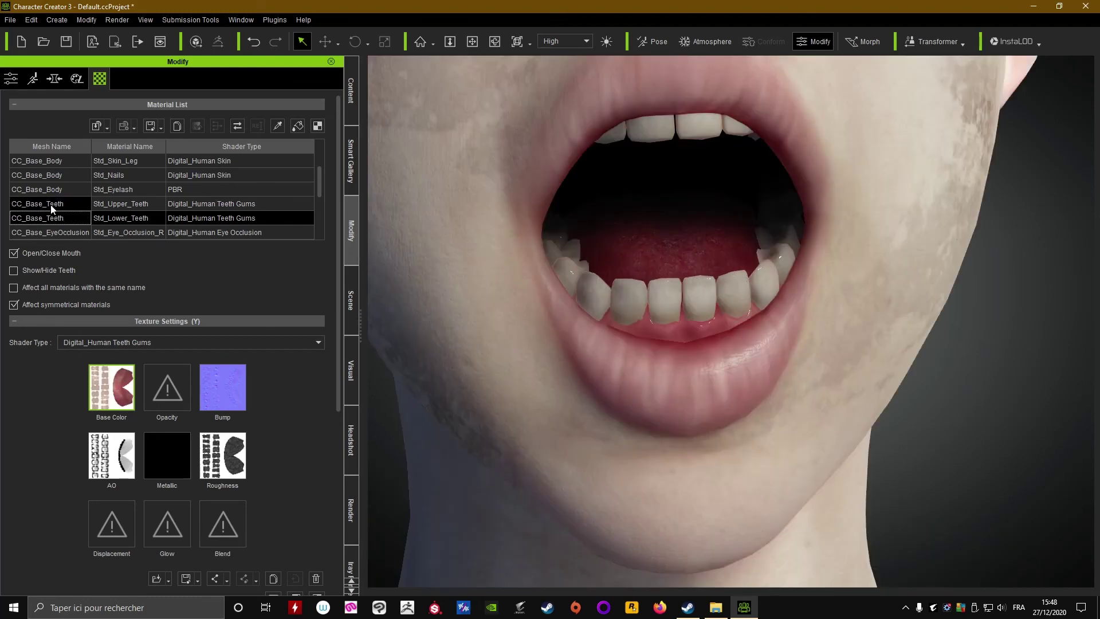
key("Up")
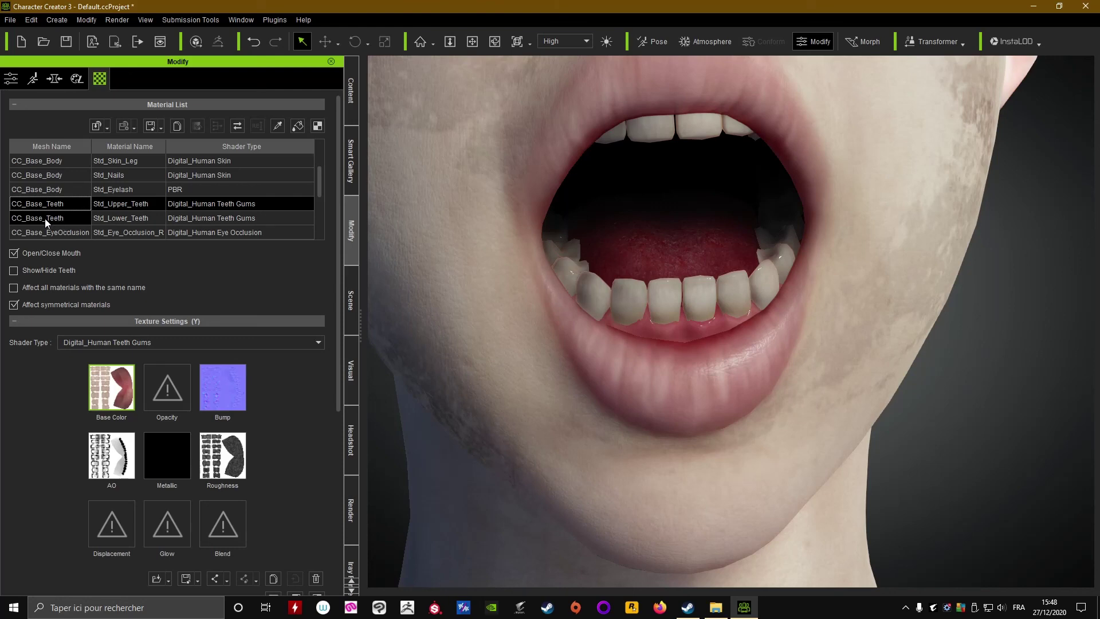
left_click(60, 219, "ctrl")
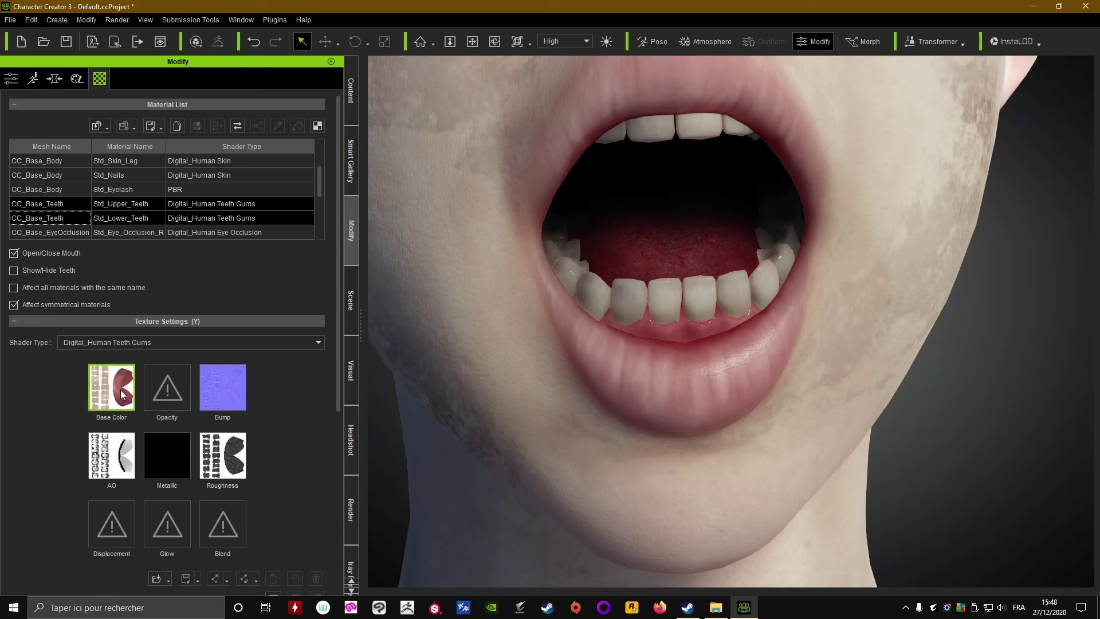
- Adjust the color of both teeth materials' Base Color texture, setting Brightness to 5 and the Cyan–Red balance to -45
mouse_move(122, 394)
scroll(275, 527, "down", 1)
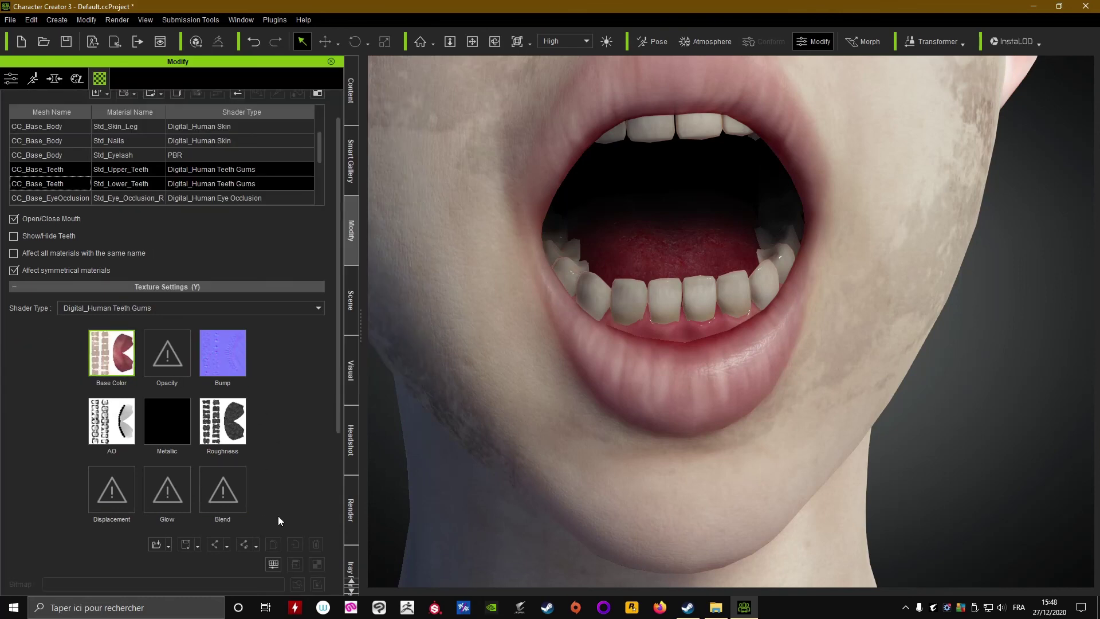
left_click(274, 563)
left_click_drag(548, 83, 251, 128)
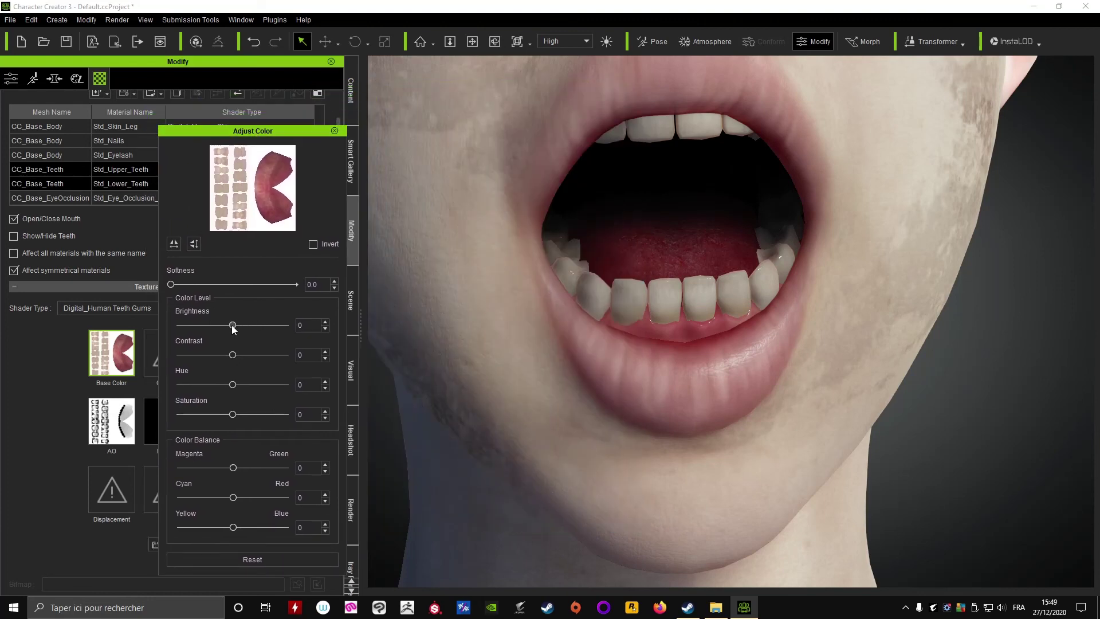
mouse_move(232, 325)
left_mouse_down()
mouse_move(244, 327)
mouse_move(219, 329)
mouse_move(235, 330)
left_mouse_up()
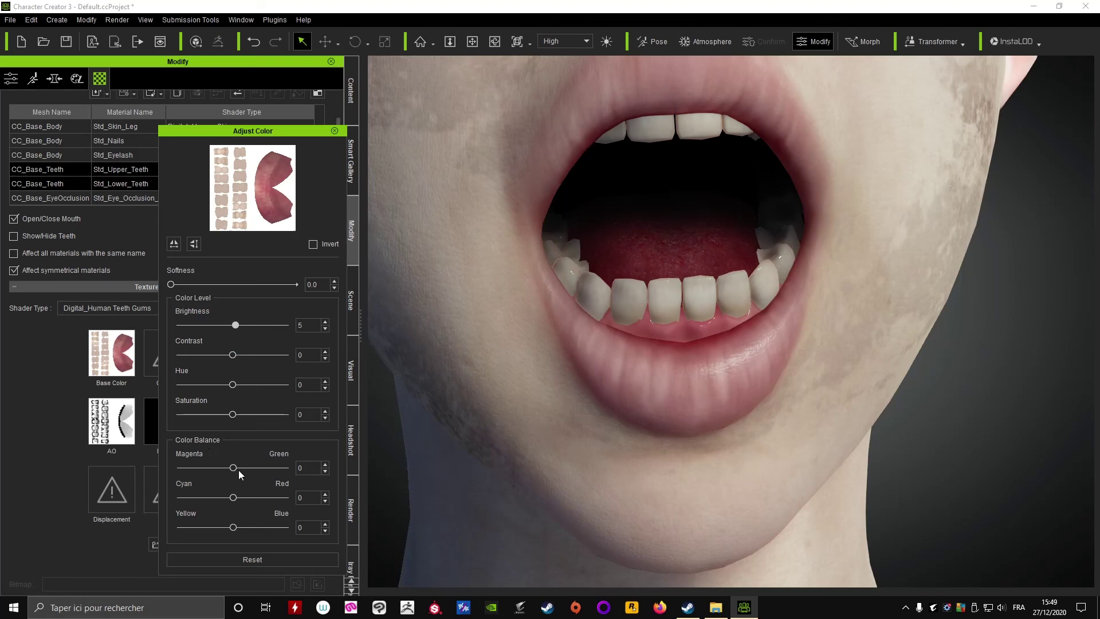
left_click_drag(233, 497, 212, 517)
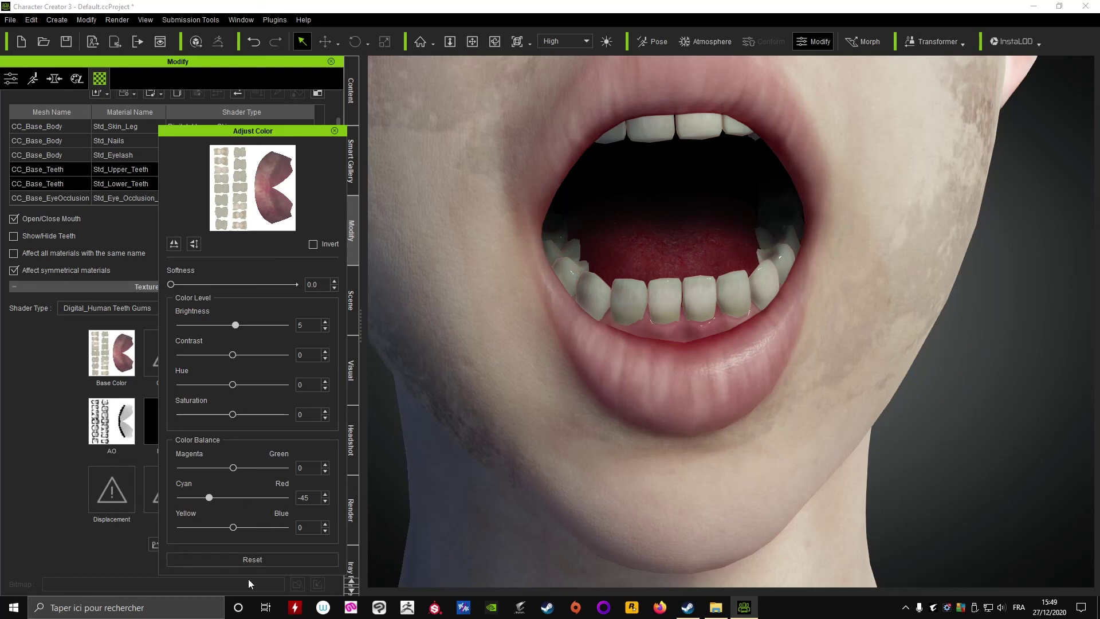
left_click(335, 132)
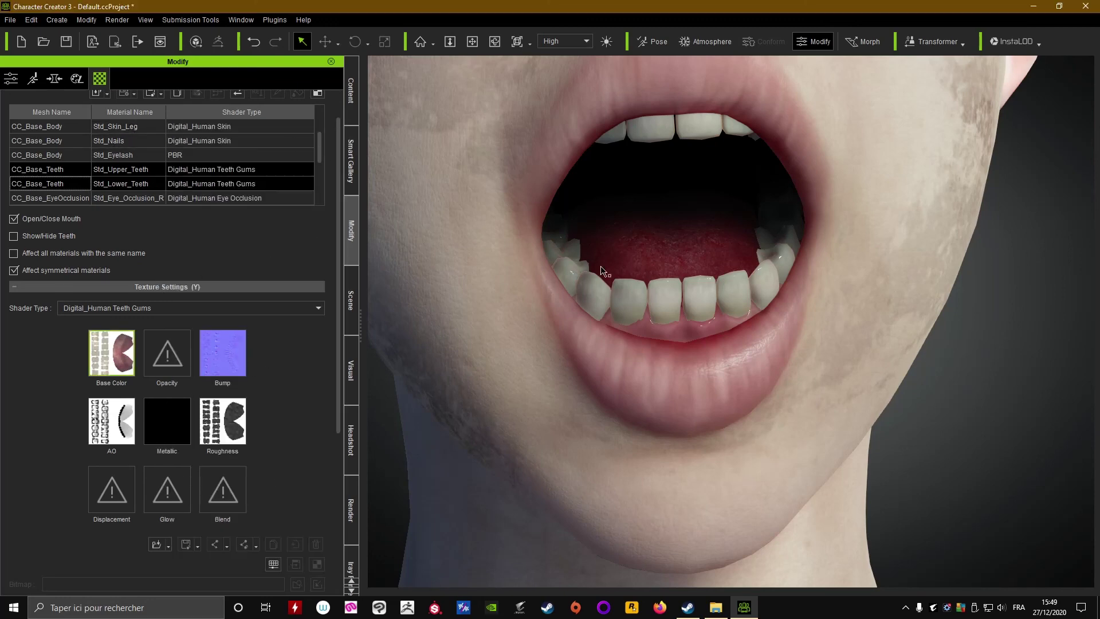
- Adjust the Std_Tongue material's Base Color texture by setting its Brightness to 15, and inspect the tongue in the mouth
scroll(122, 167, "up", 3)
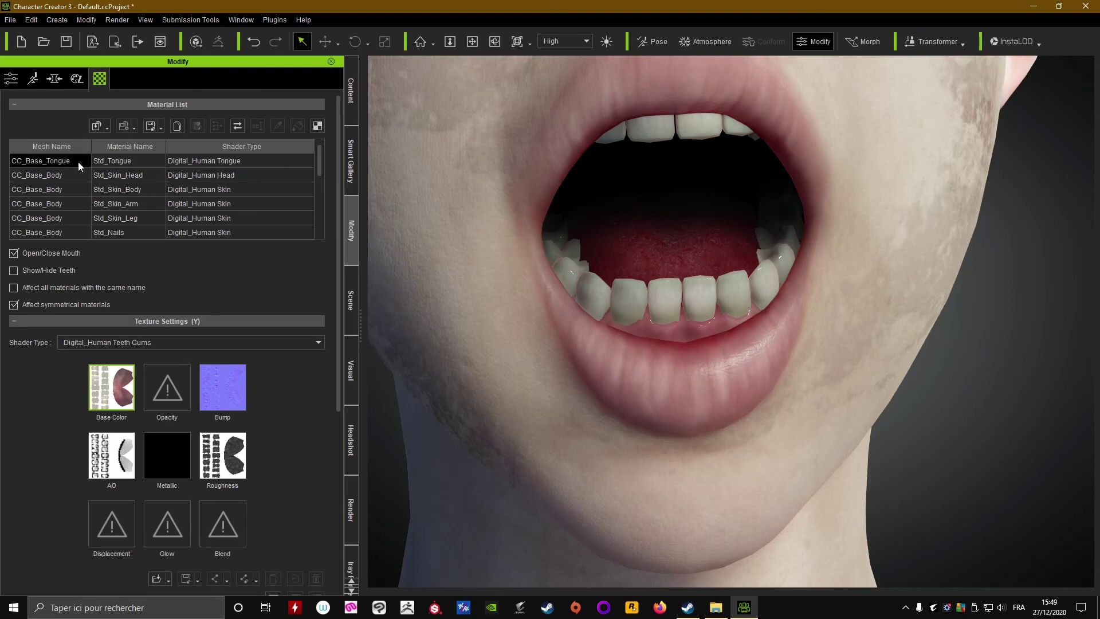
left_click(108, 160)
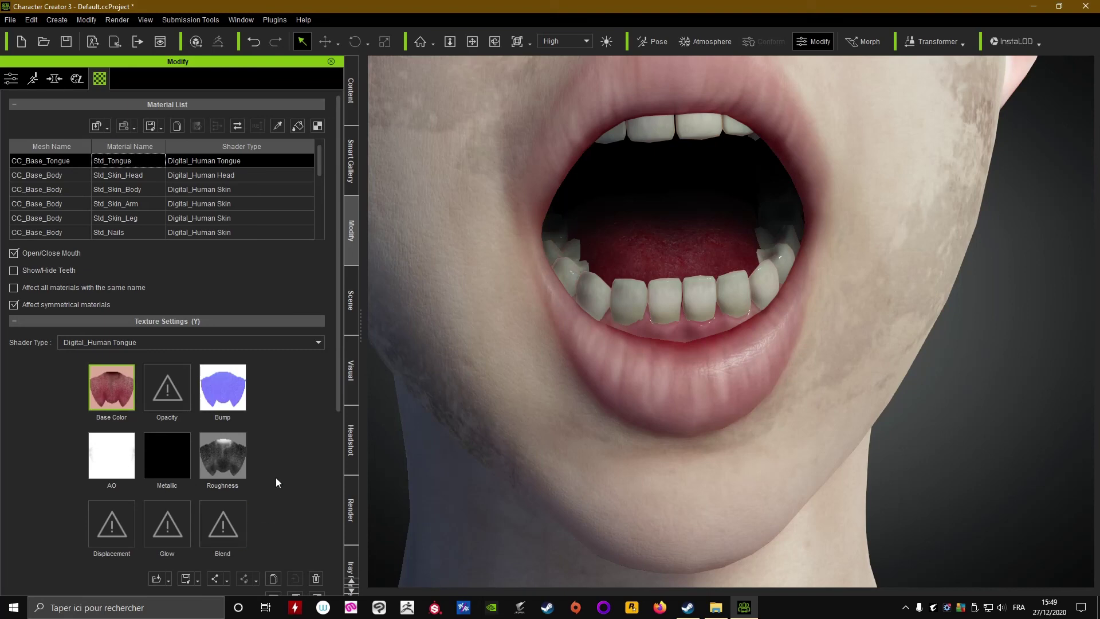
scroll(276, 482, "down", 1)
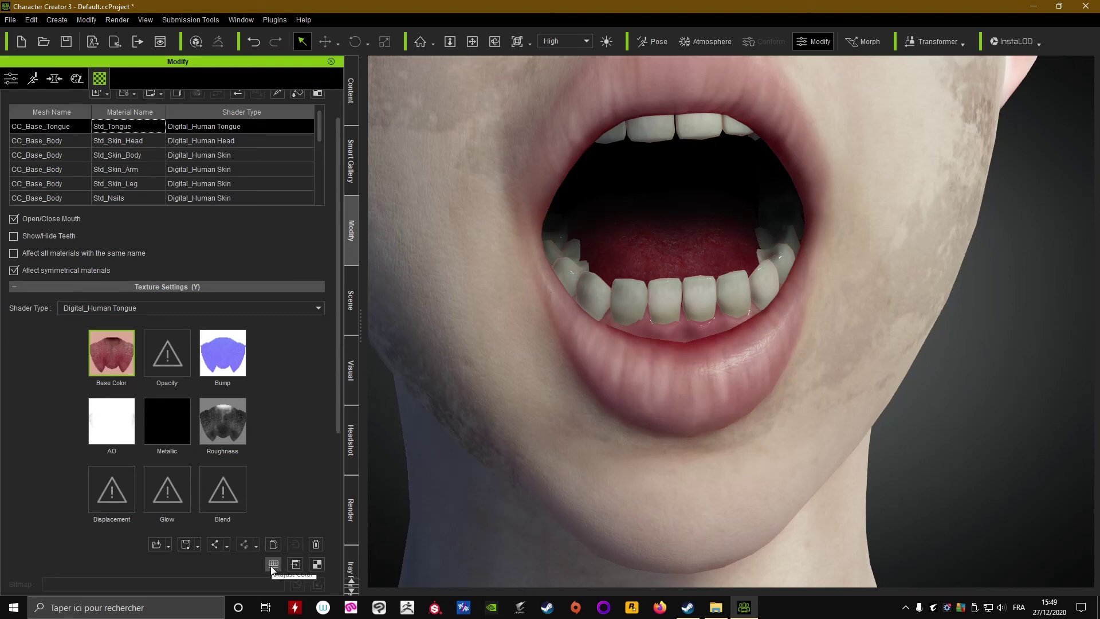
left_click(271, 565)
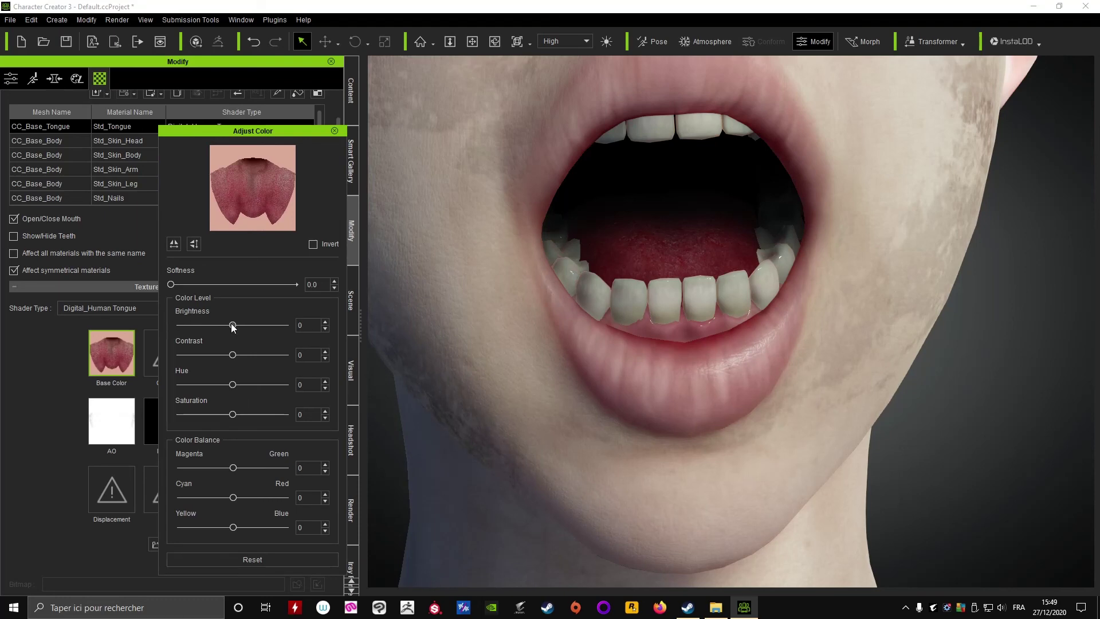
left_click_drag(233, 324, 240, 327)
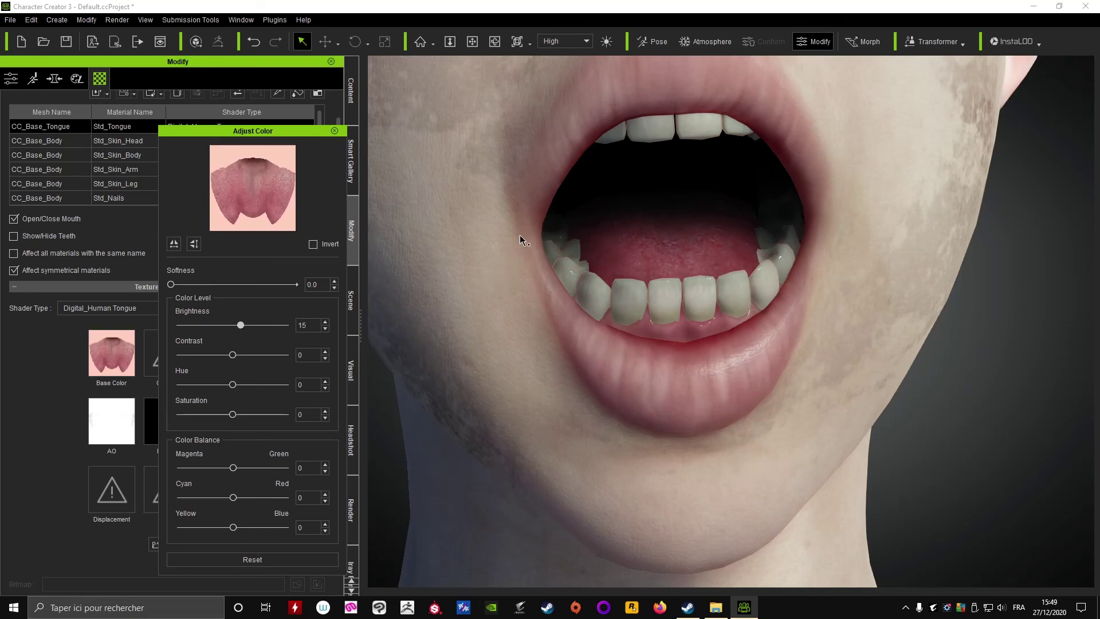
middle_click_drag(566, 238, 565, 239)
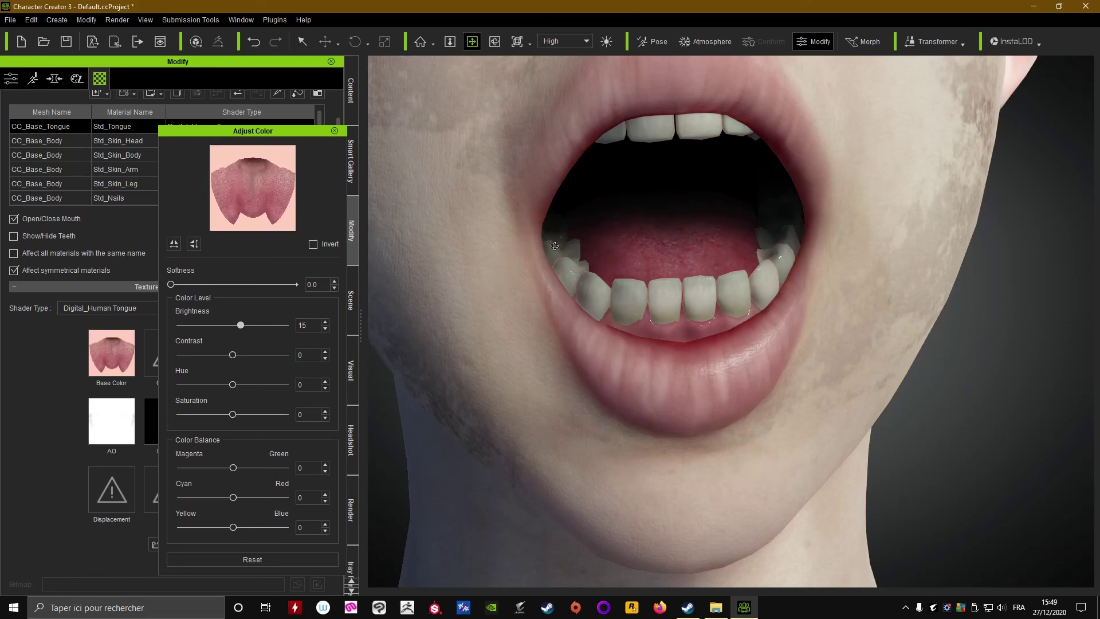
left_click_drag(565, 239, 698, 325)
right_click_drag(698, 325, 653, 303)
scroll(644, 352, "up", 2)
right_click_drag(645, 353, 661, 285)
scroll(672, 361, "down", 2)
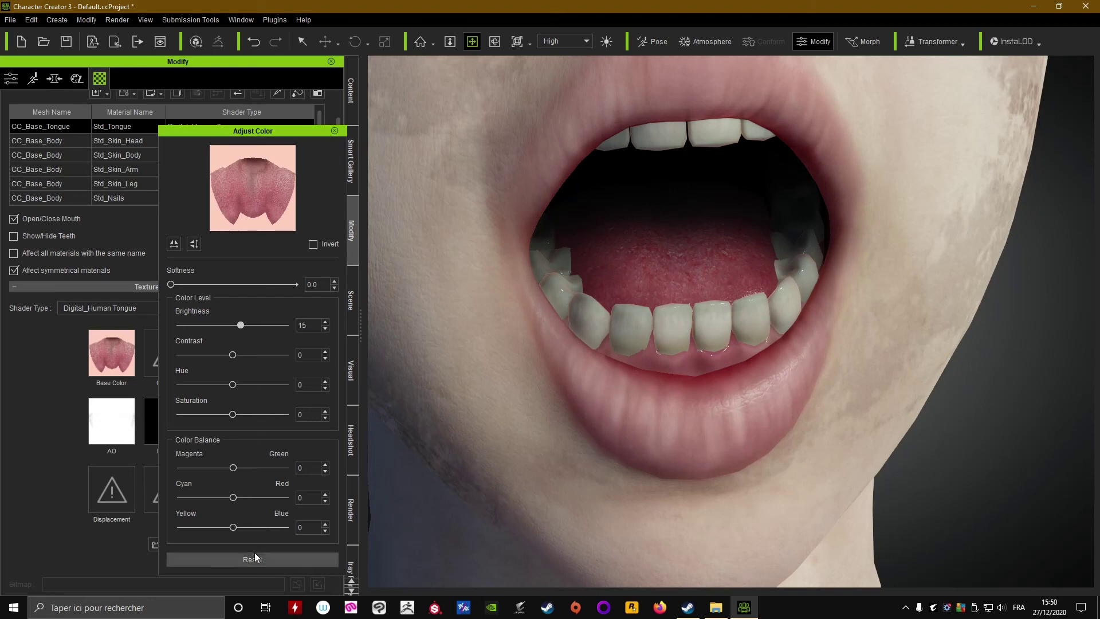
left_click(334, 130)
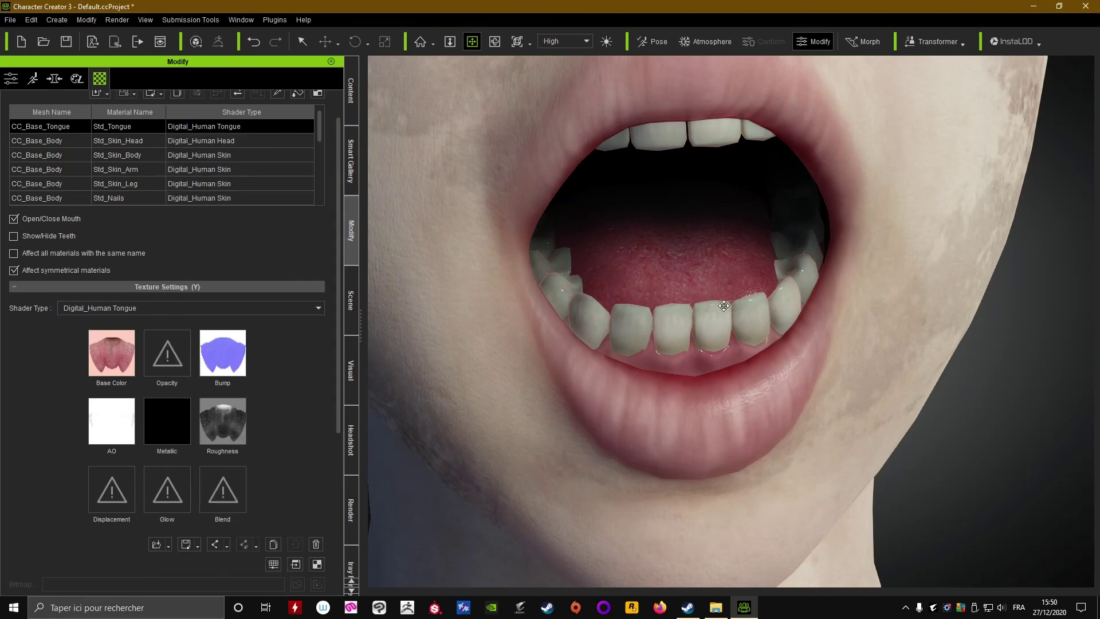
- Examine the recolored teeth and tongue in the open mouth from a distance and close up
scroll(680, 336, "down", 10)
middle_click_drag(680, 336, 709, 348)
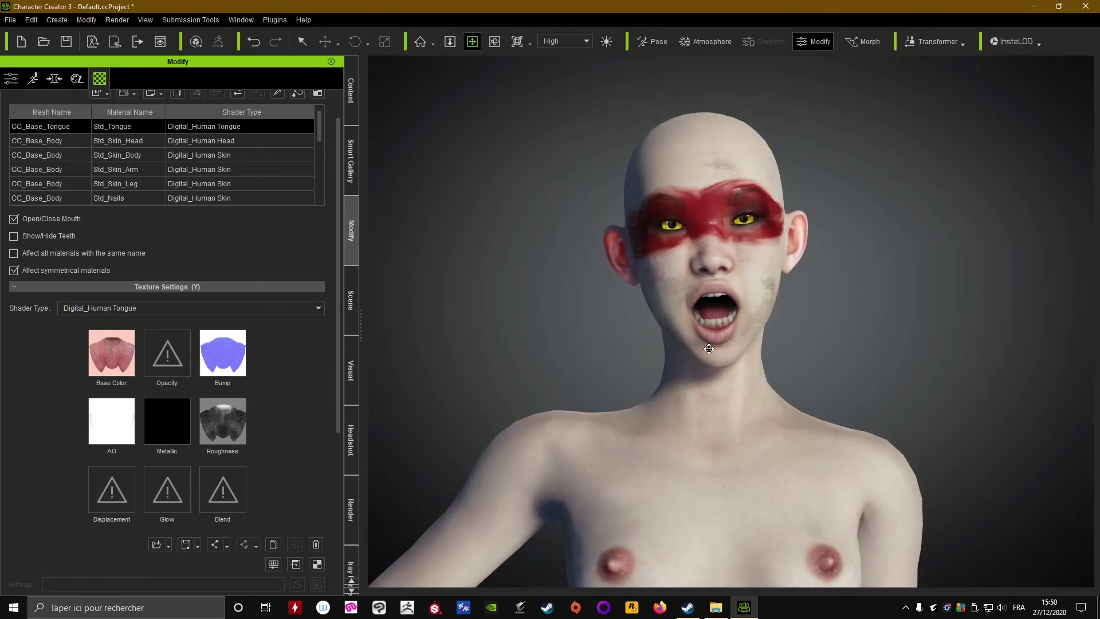
scroll(709, 348, "up", 5)
scroll(708, 348, "up", 5)
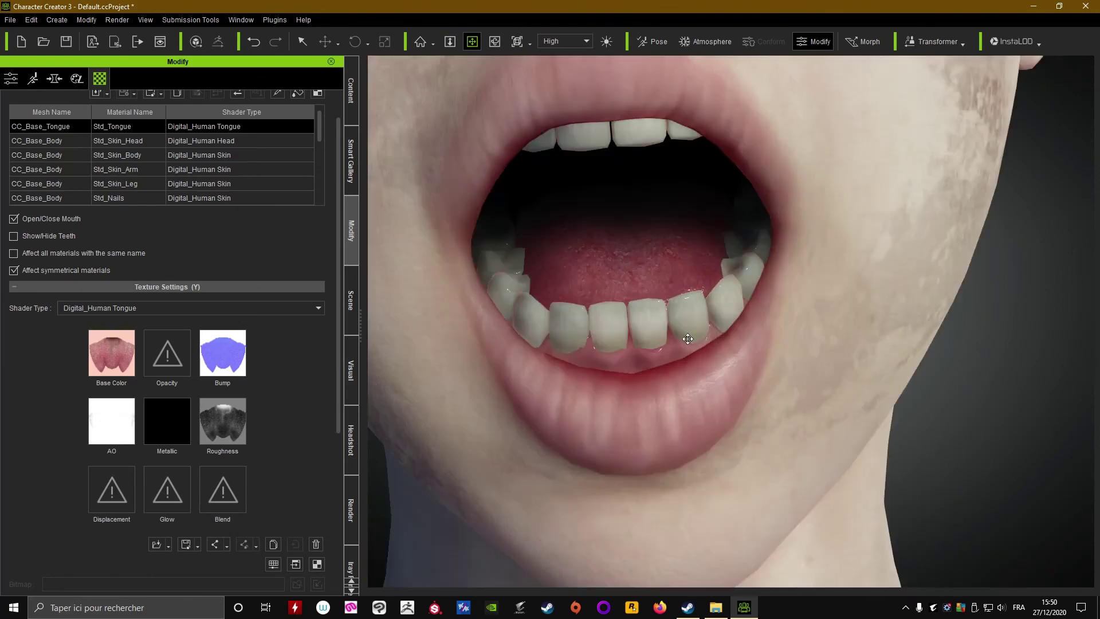
- Open the custom Teeth presets of the actor content library
scroll(630, 269, "down", 5)
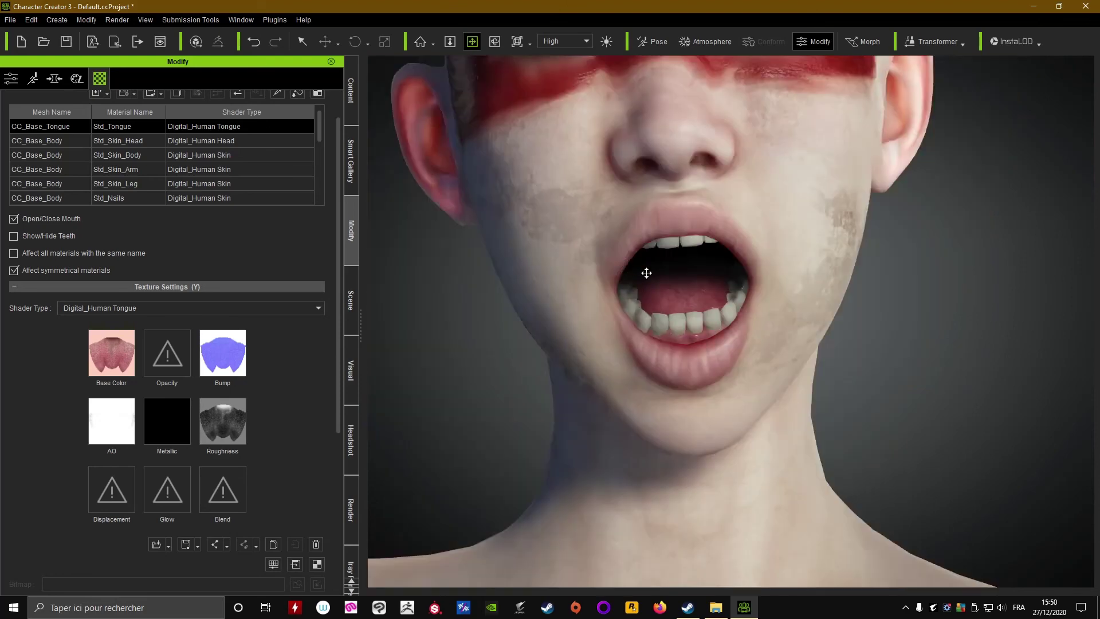
right_click_drag(645, 272, 641, 295)
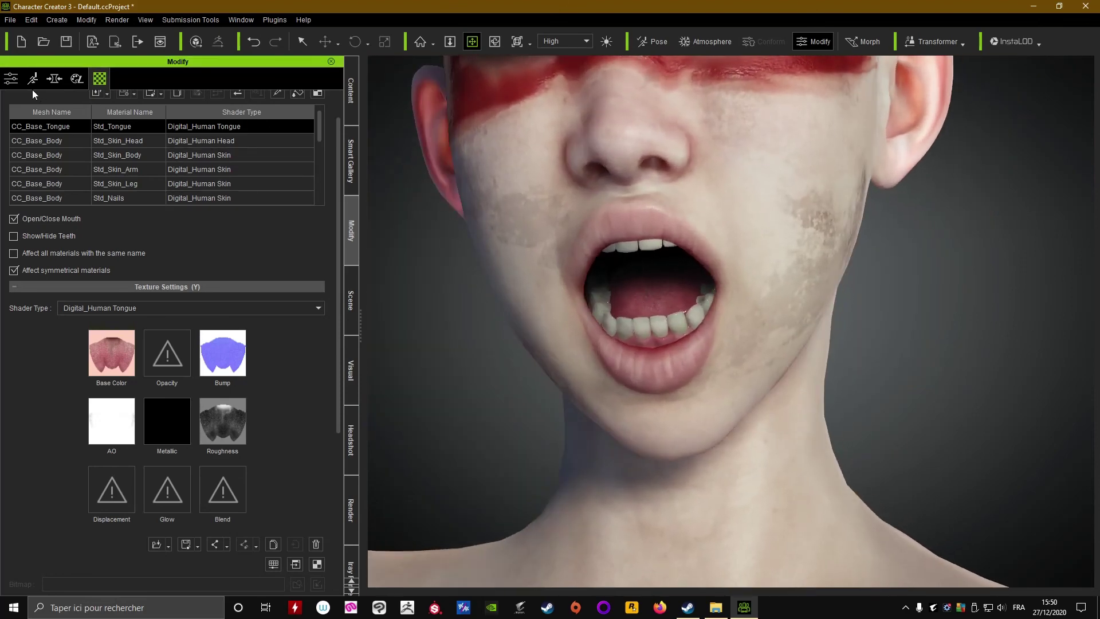
left_click(353, 103)
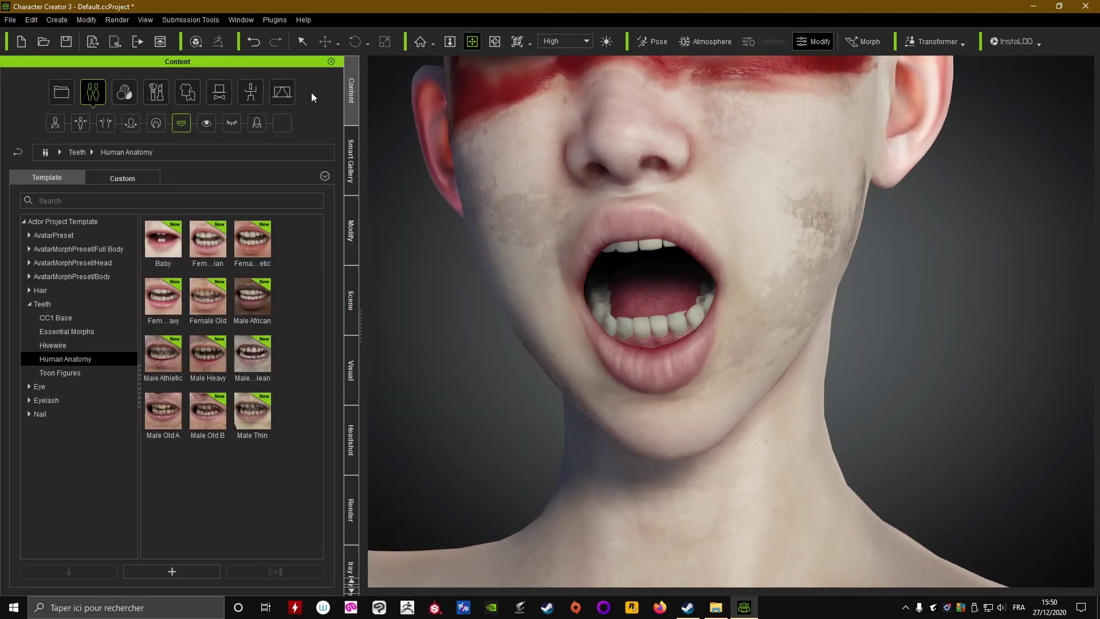
left_click(121, 177)
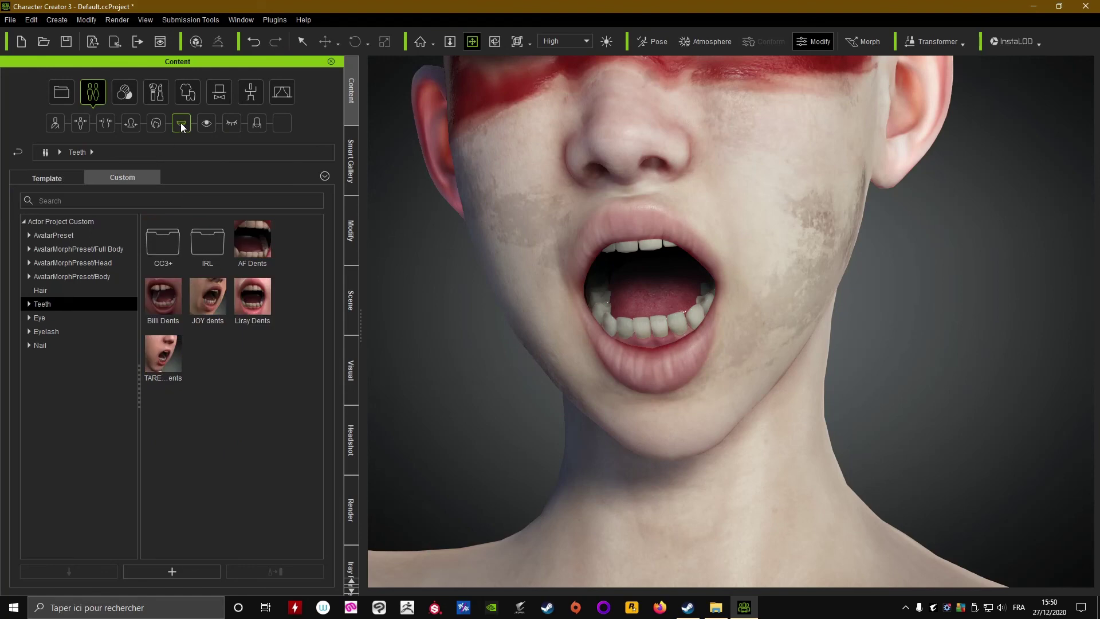
scroll(782, 298, "up", 3)
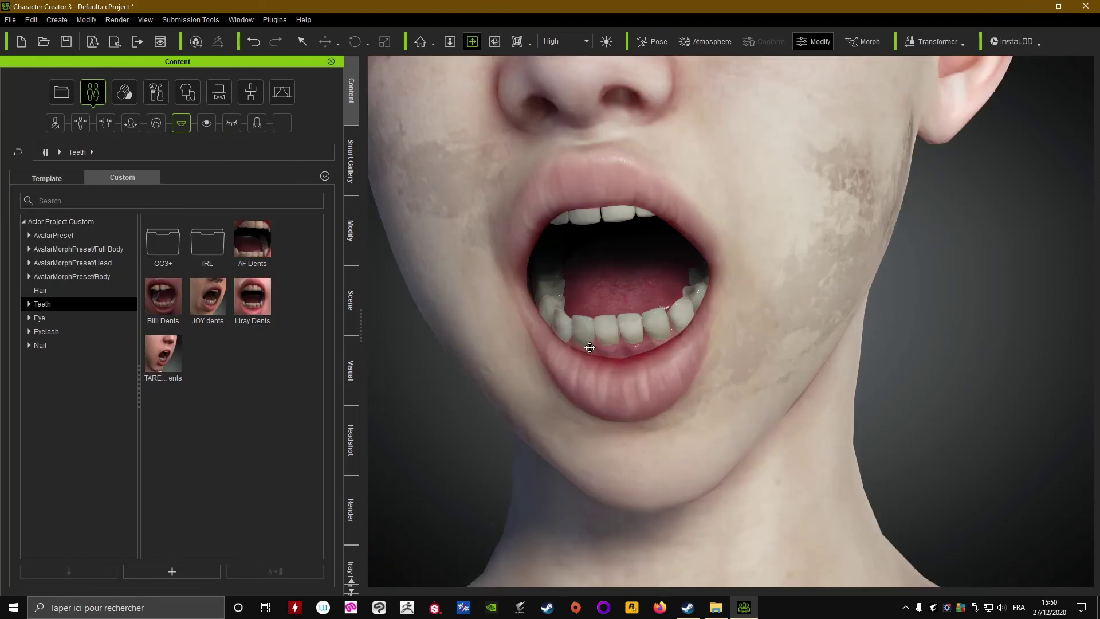
left_click(351, 230)
left_click(11, 77)
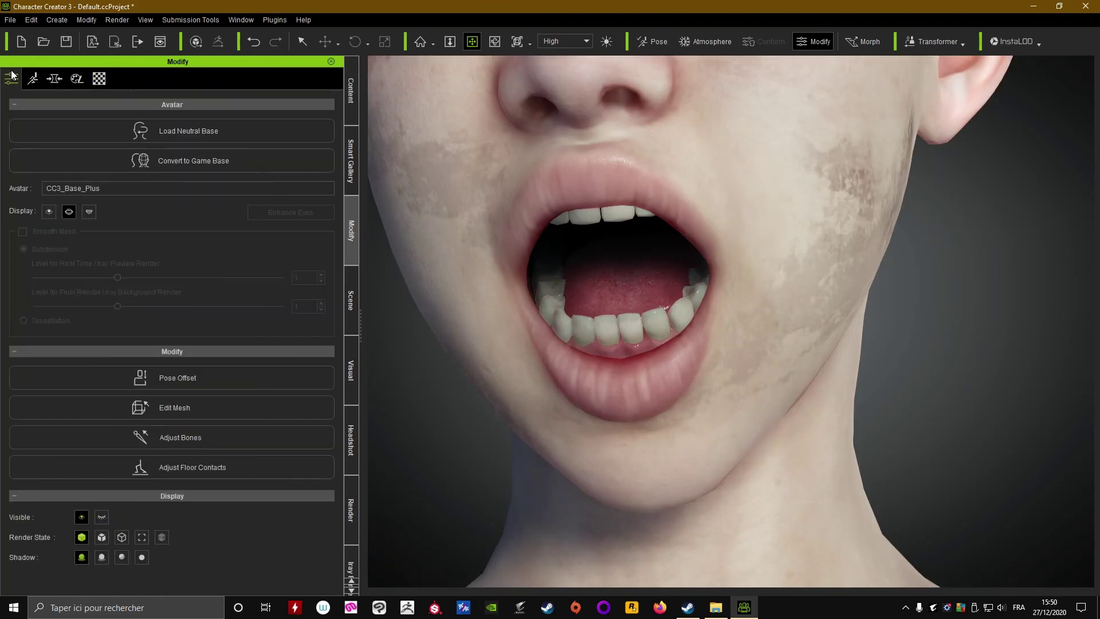
left_click(352, 101)
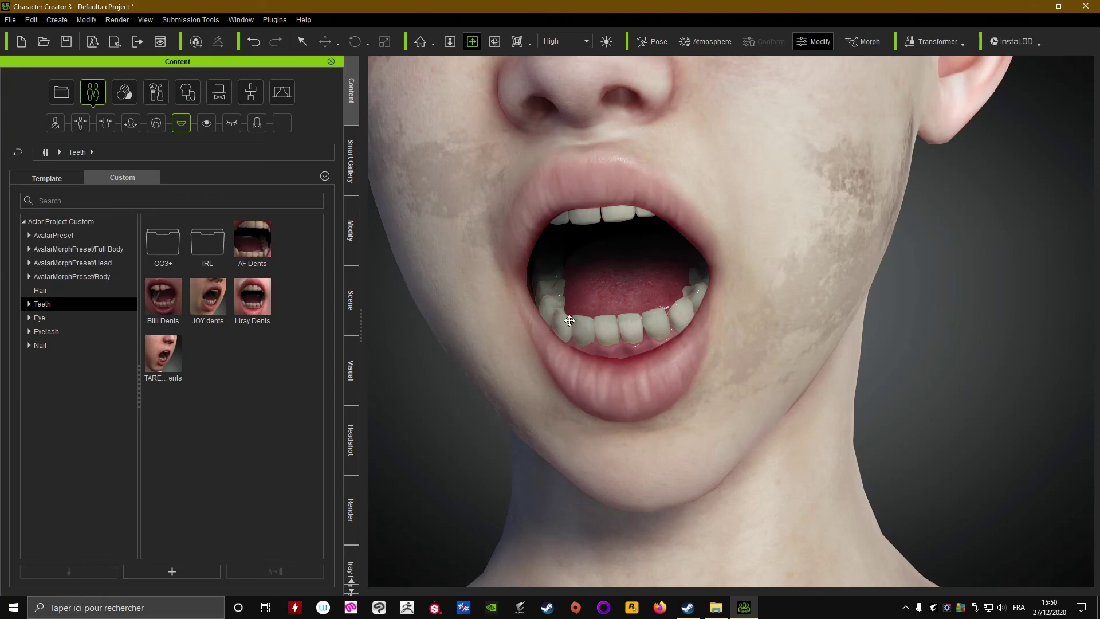
- Frame the open mouth in close-up and save the recolored teeth as a custom Teeth preset named "video test"
scroll(594, 338, "up", 5)
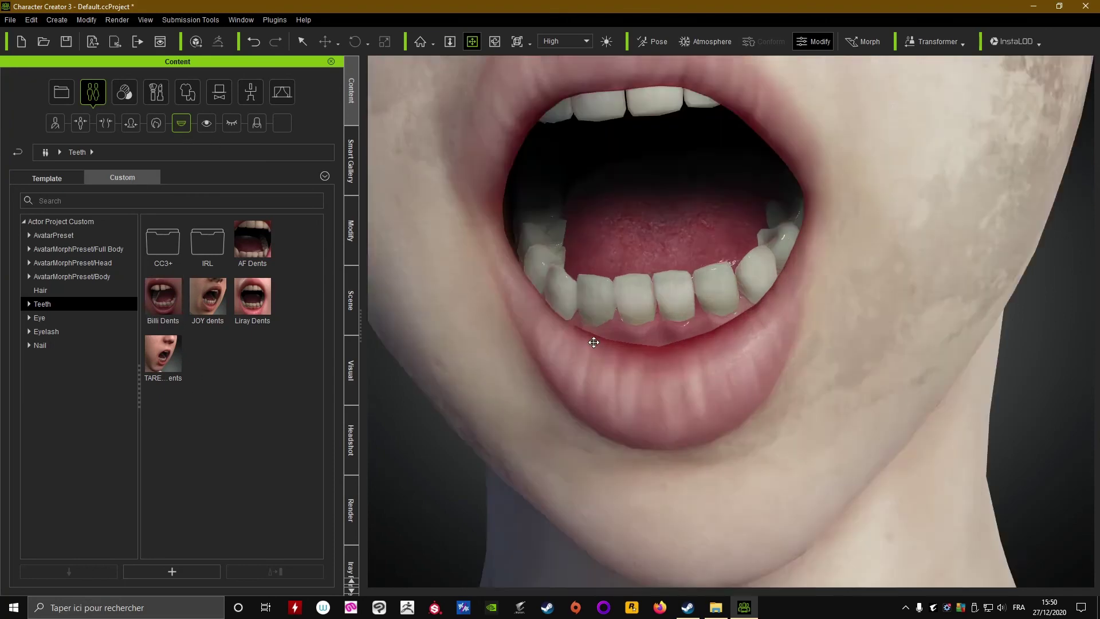
scroll(727, 439, "down", 2)
right_click_drag(717, 423, 735, 405)
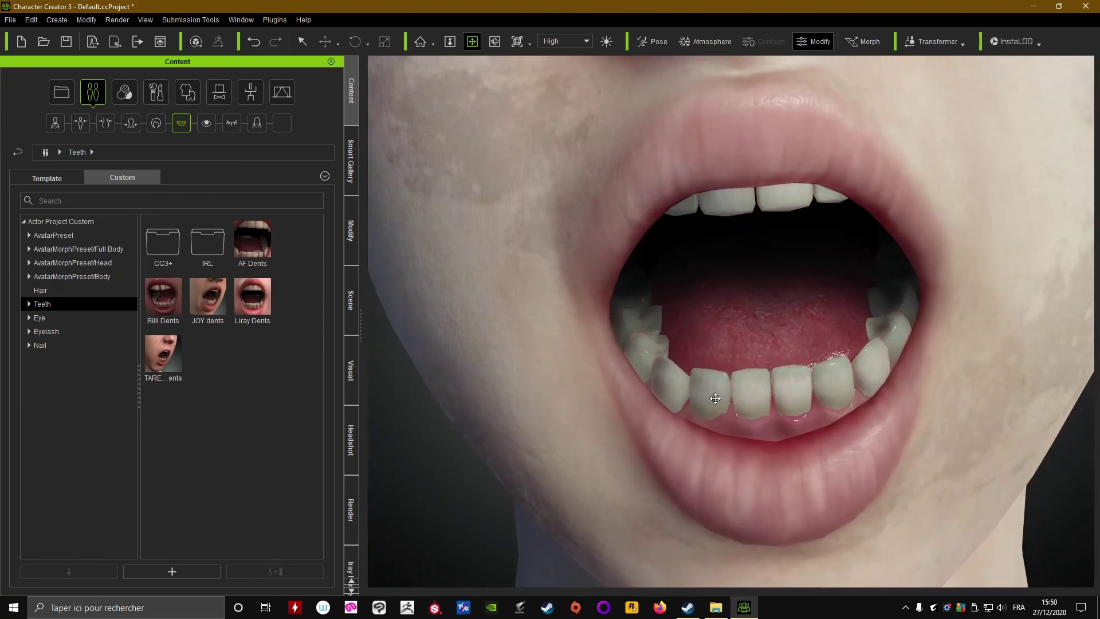
left_click_drag(714, 395, 708, 397)
left_click(163, 572)
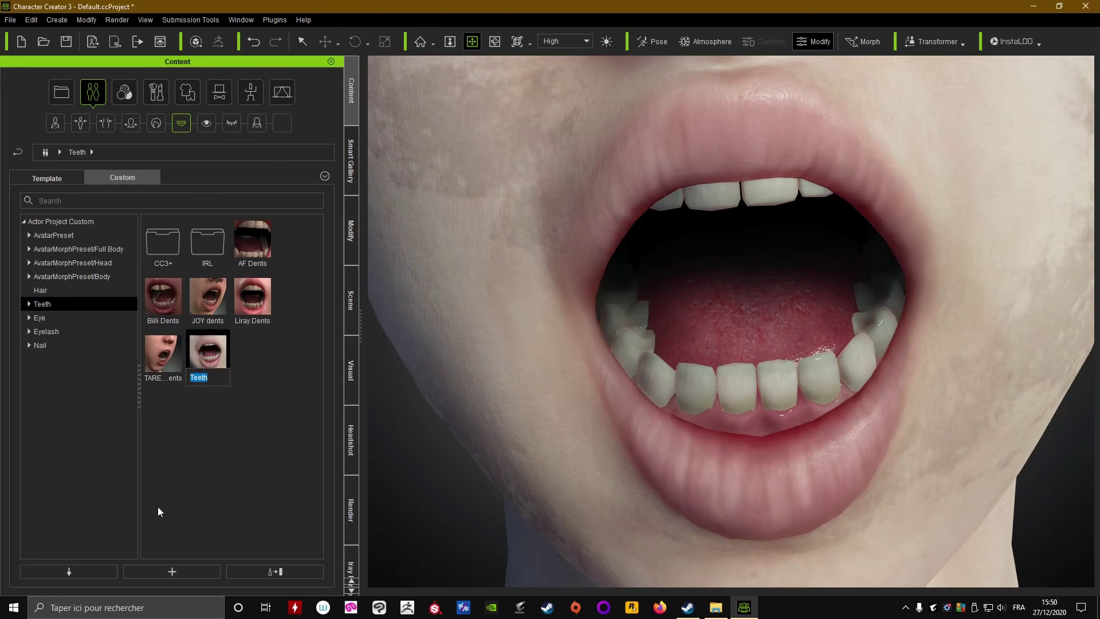
type("video tes")
key("Return")
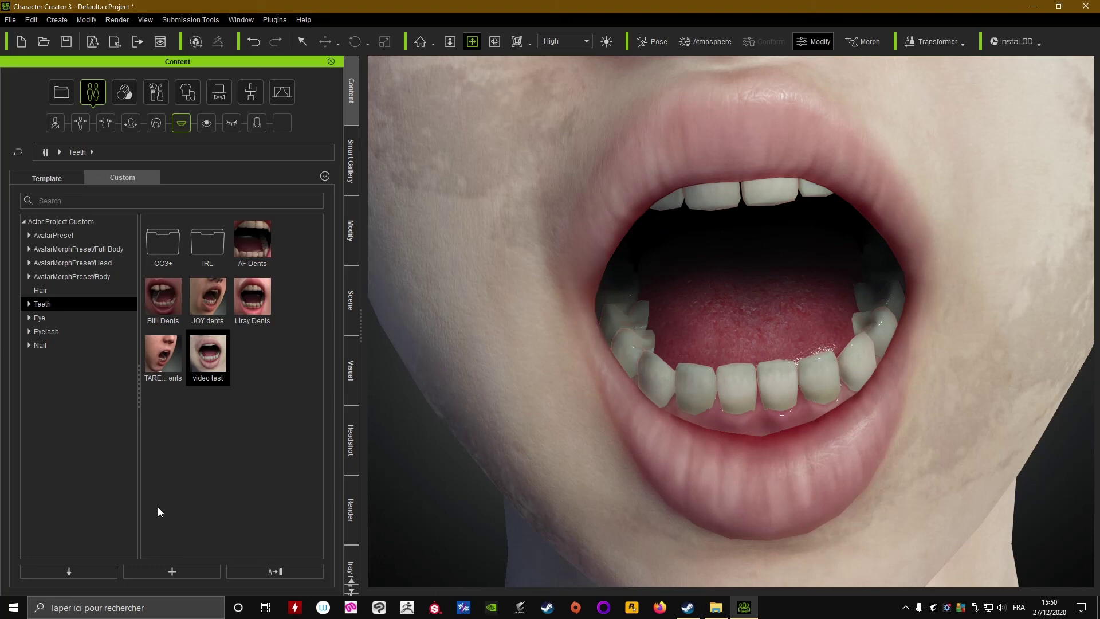
left_click(158, 507)
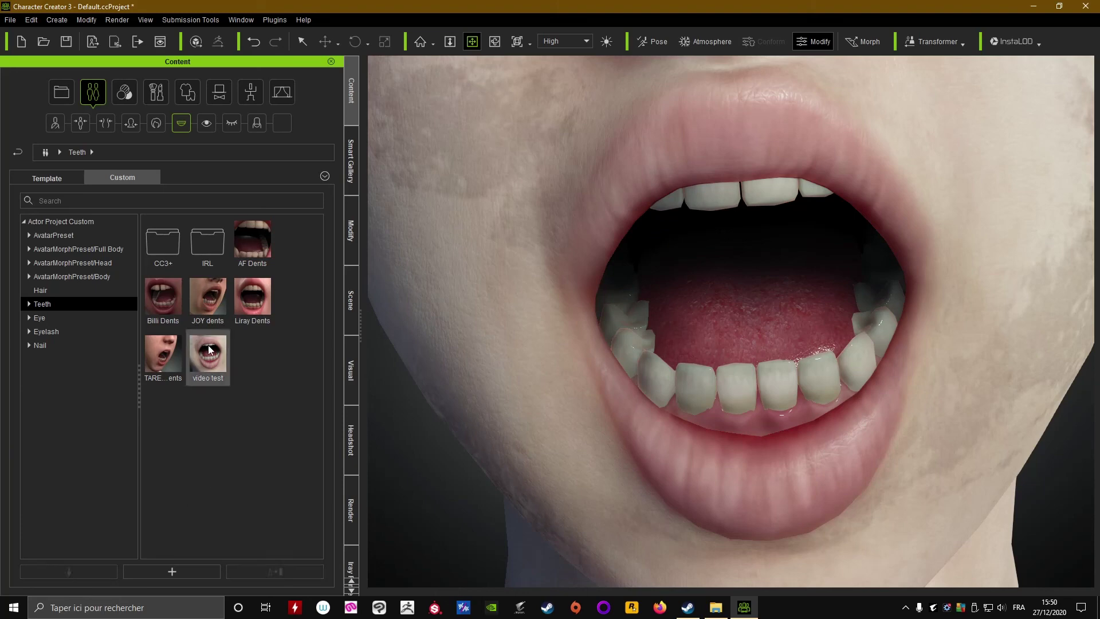
- Review how the open mouth and teeth look on the whole face, from several distances and angles
right_click_drag(772, 395, 471, 336)
scroll(829, 405, "down", 10)
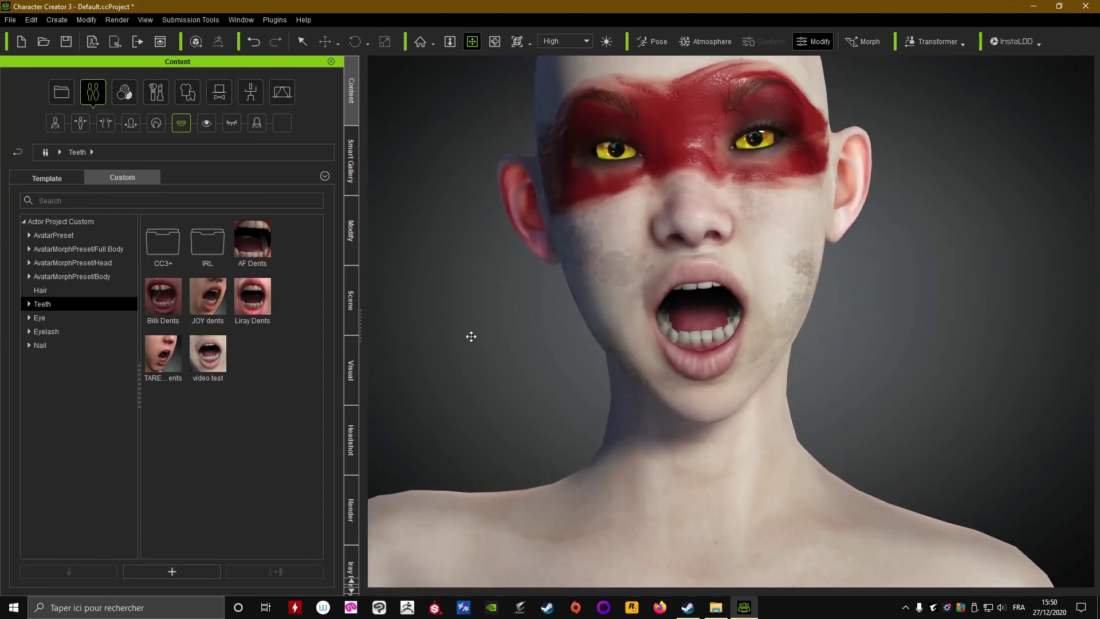
scroll(825, 410, "up", 5)
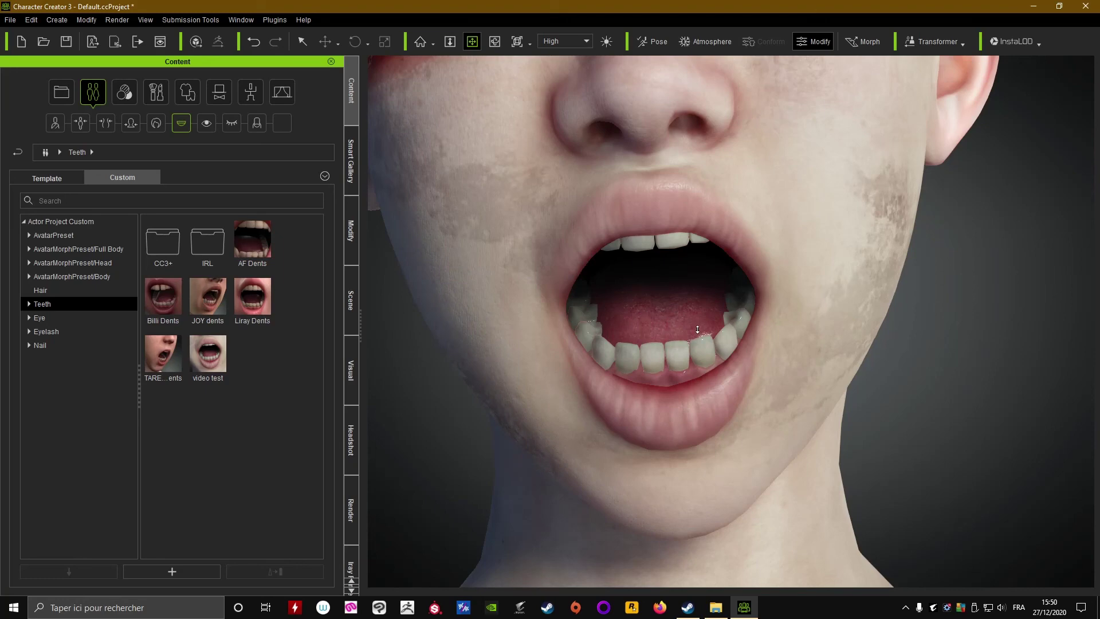
scroll(698, 327, "down", 5)
scroll(698, 326, "up", 5)
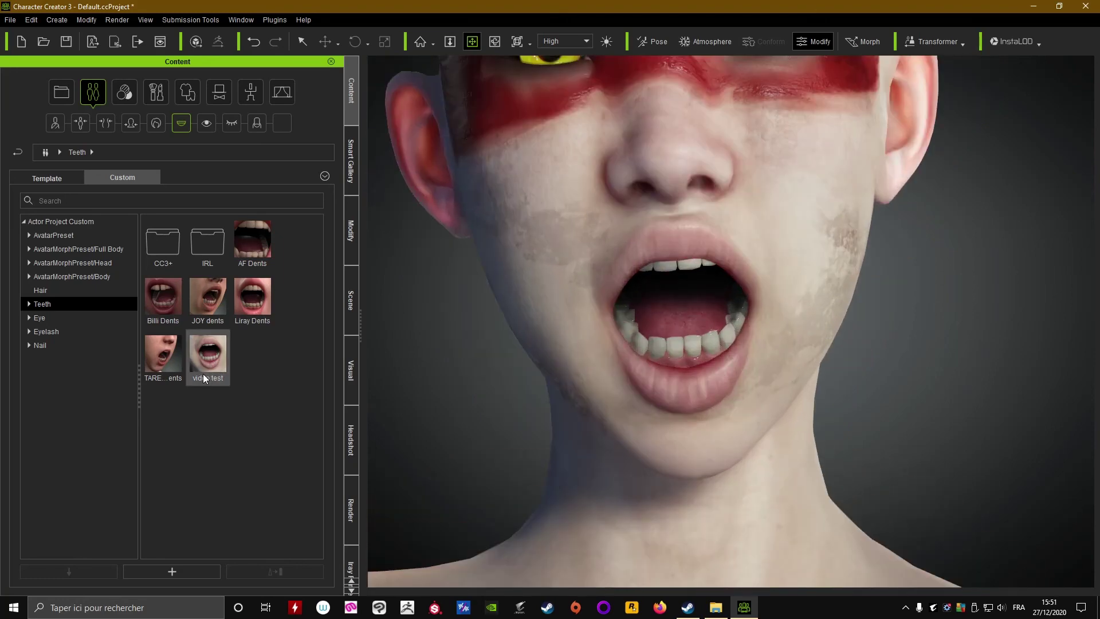
scroll(514, 350, "down", 5)
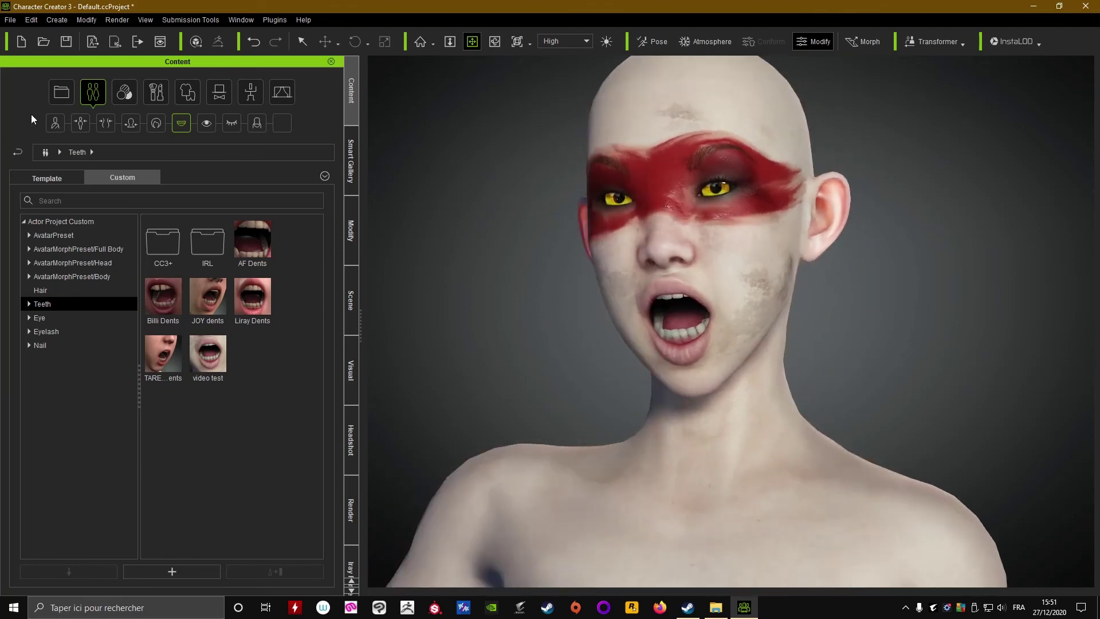
- Close the avatar's mouth and inspect her face and upper body
left_click(351, 235)
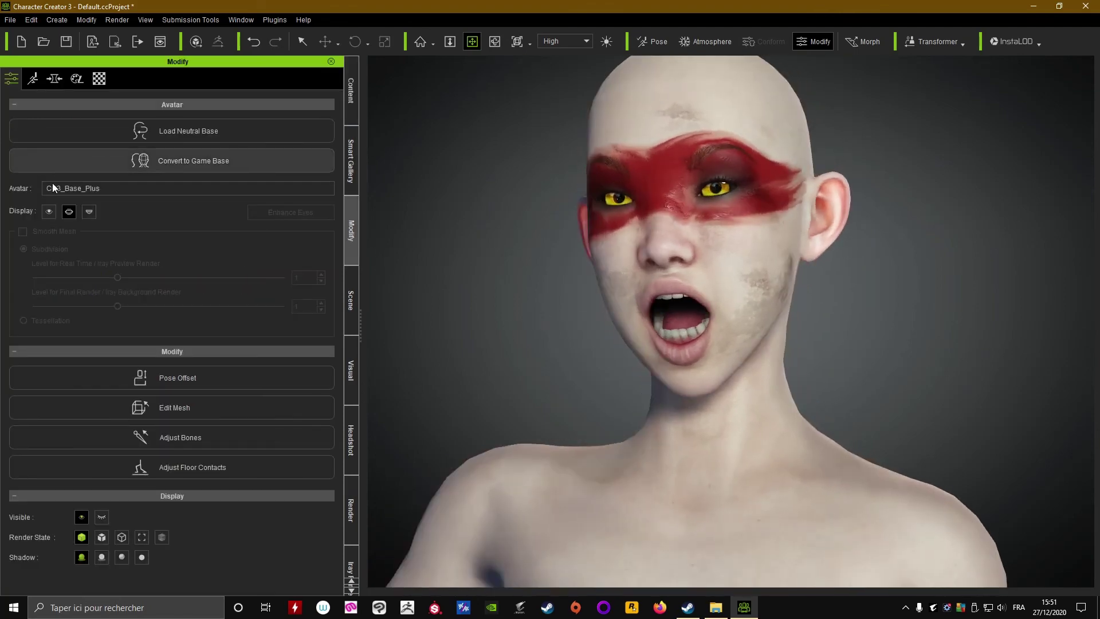
left_click(68, 212)
scroll(618, 255, "down", 7)
left_click_drag(681, 401, 692, 231)
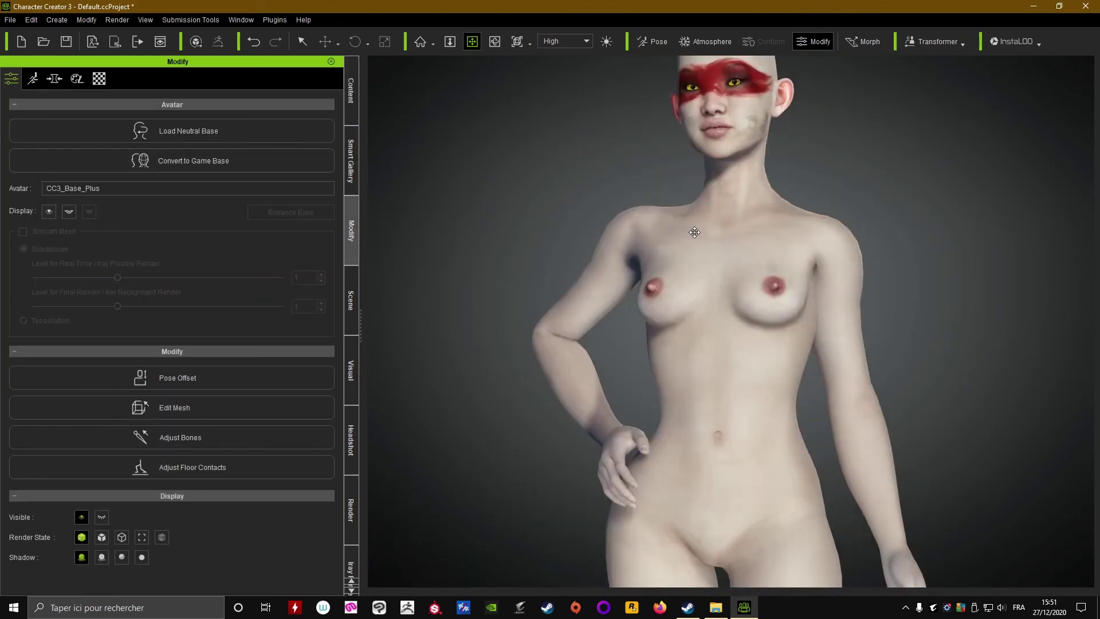
scroll(694, 241, "down", 2)
right_click_drag(699, 338, 755, 353)
scroll(755, 352, "up", 5)
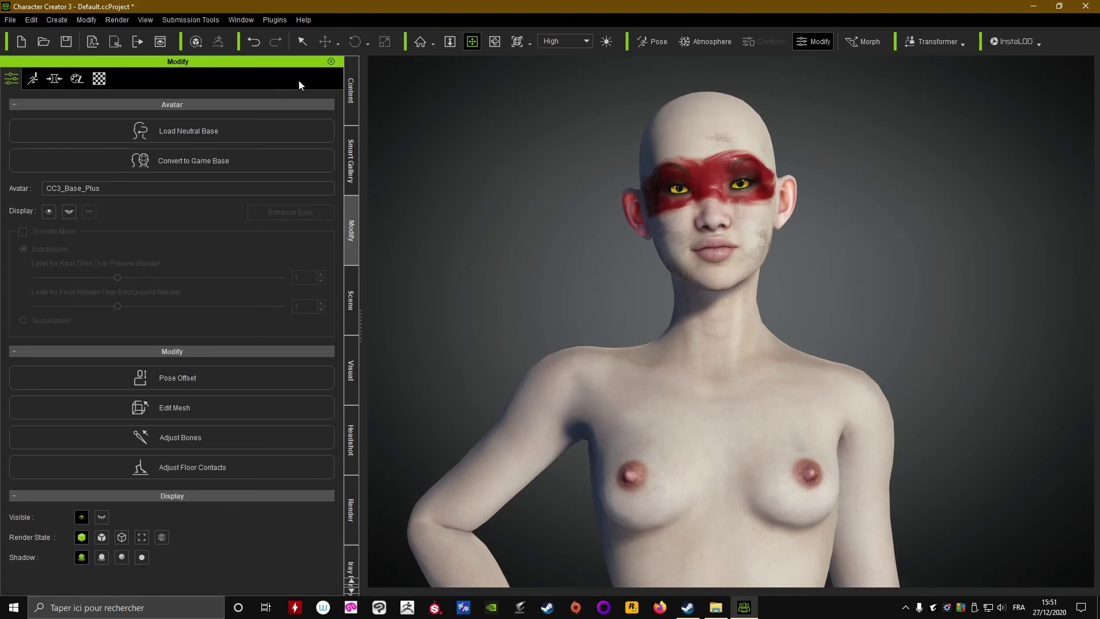
- Browse the Skin and Makeup content libraries, including the Miscellaneous templates, the Makeup & SFX folder and SkinGen Tools
left_click(352, 95)
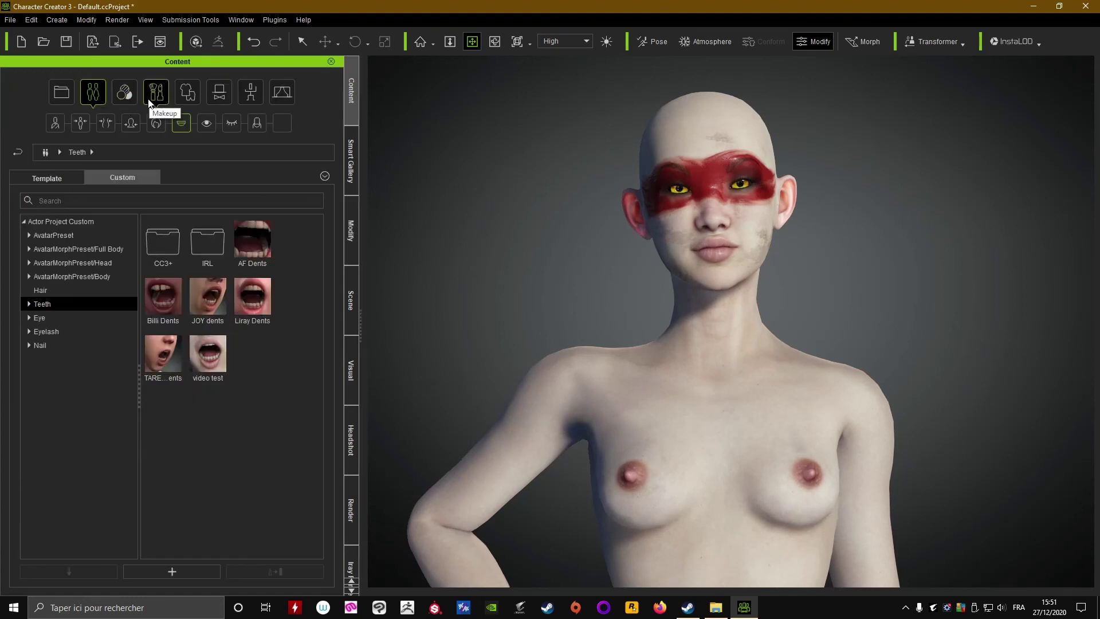
left_click(152, 102)
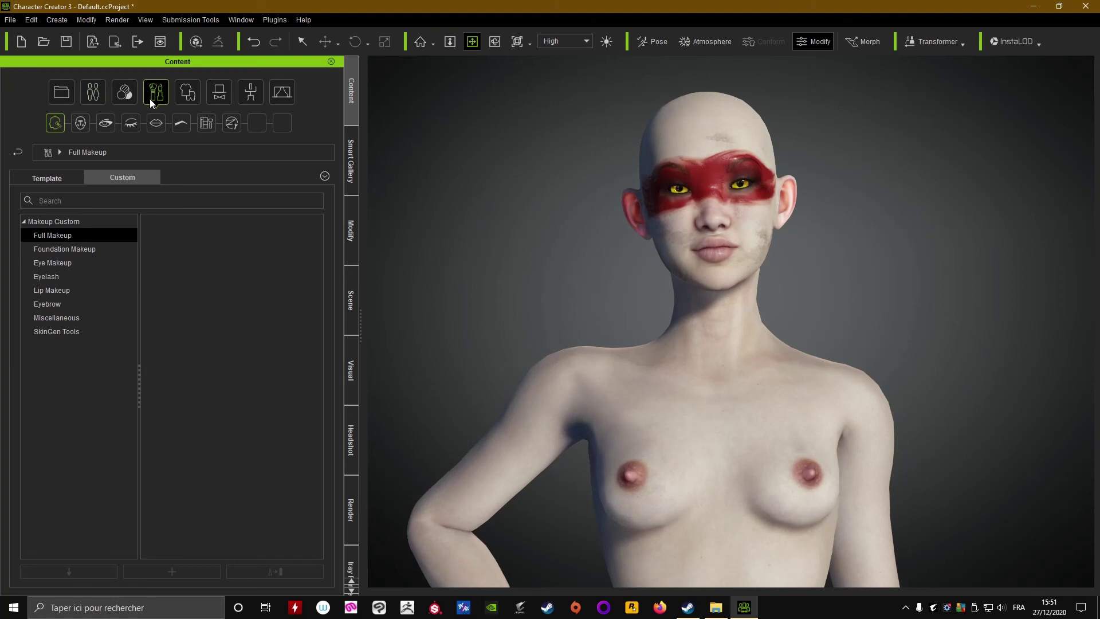
left_click(126, 100)
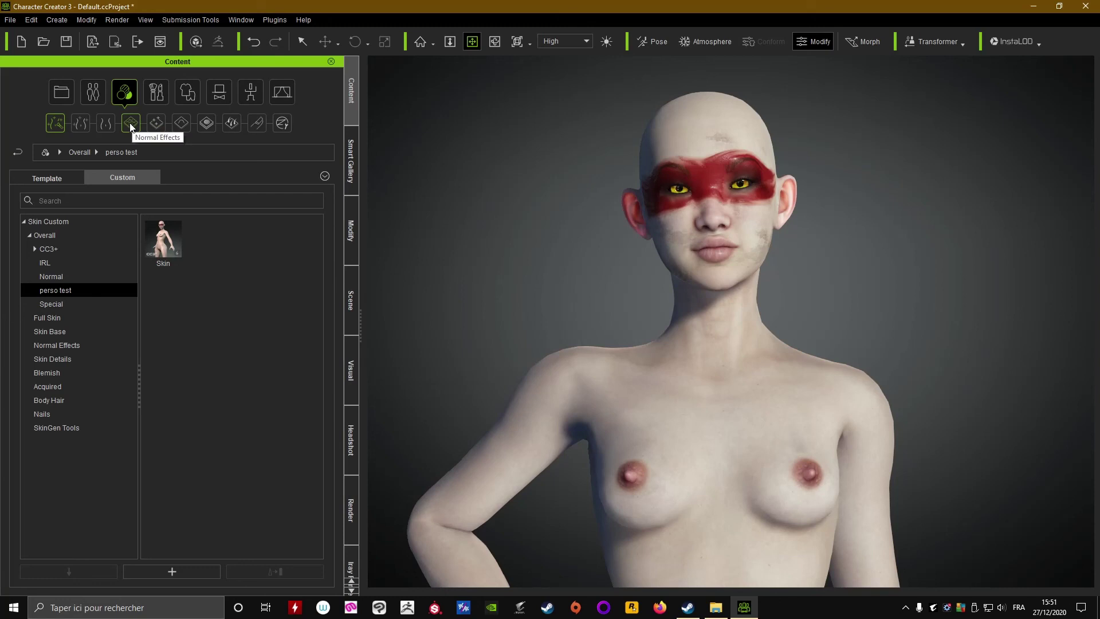
left_click(162, 91)
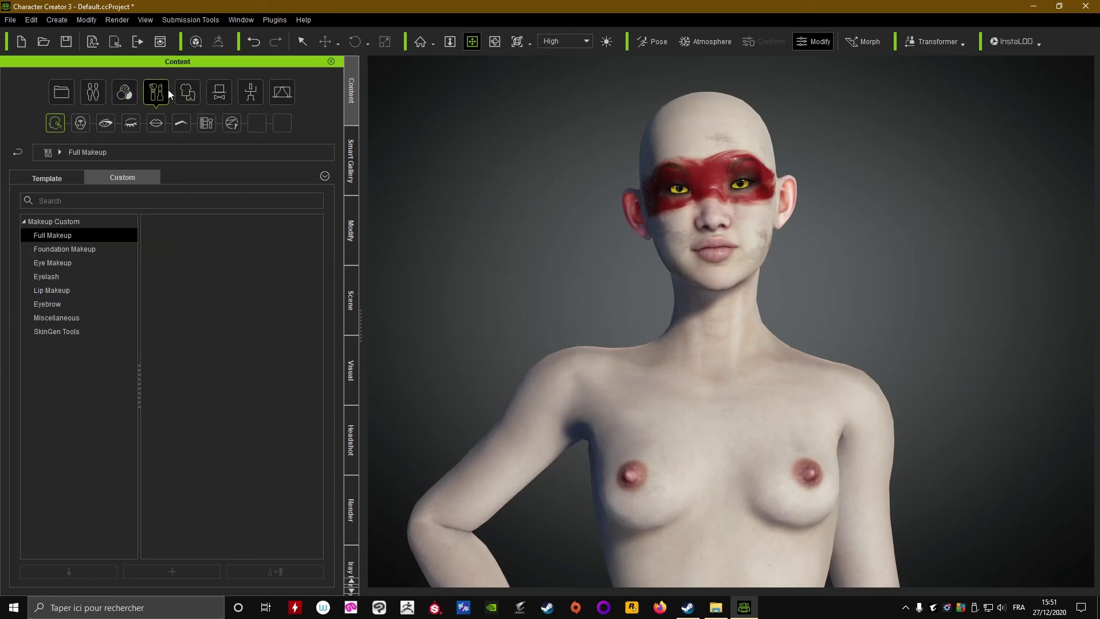
left_click(208, 123)
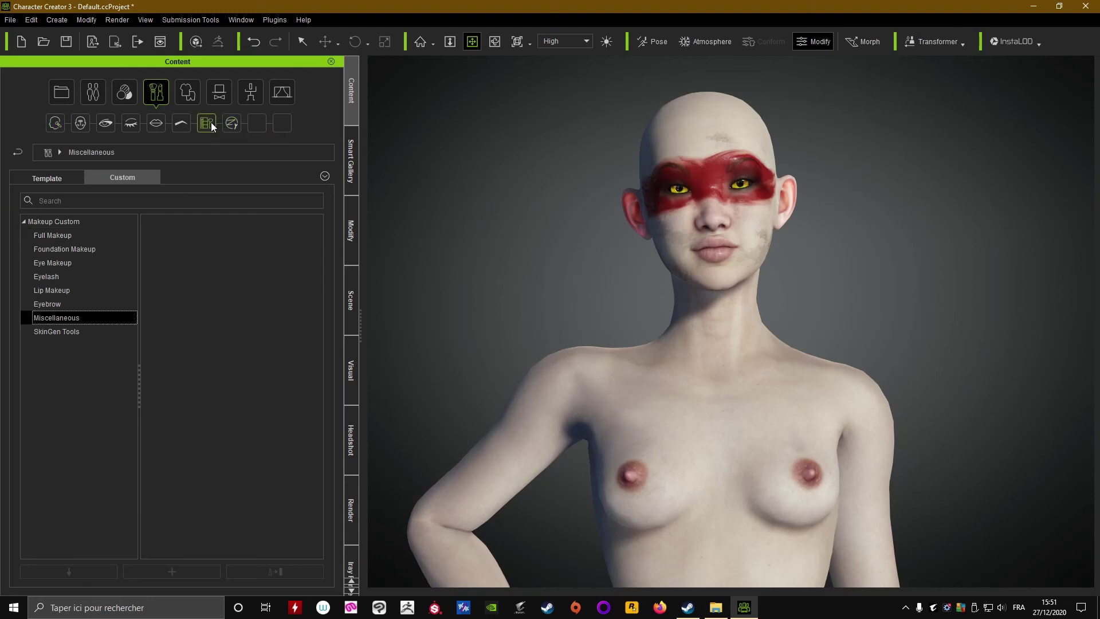
left_click(44, 177)
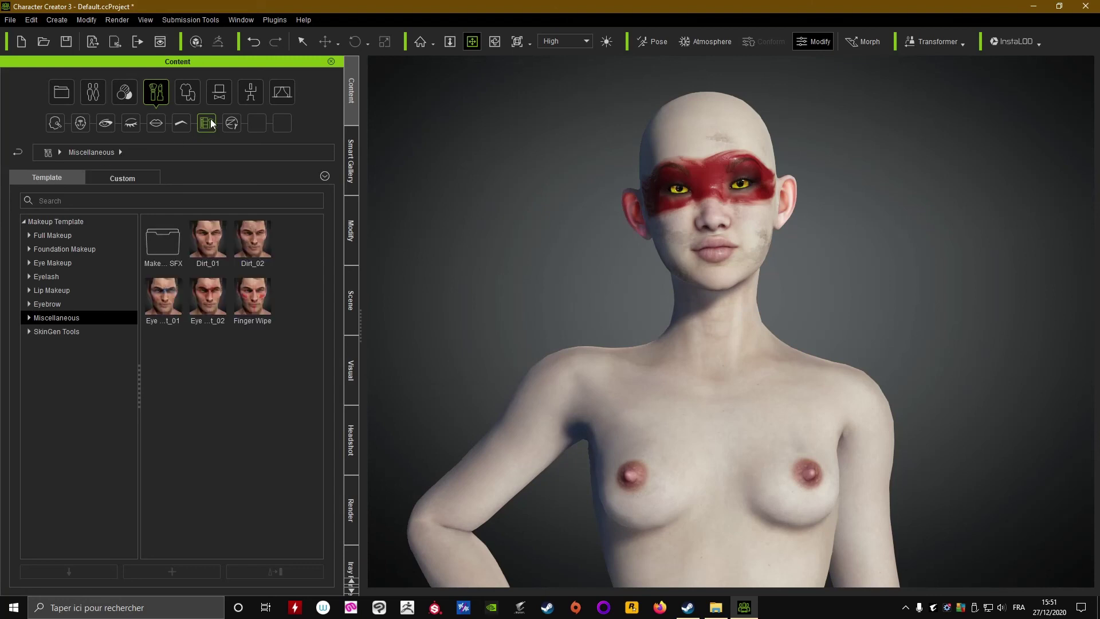
double_click(156, 248)
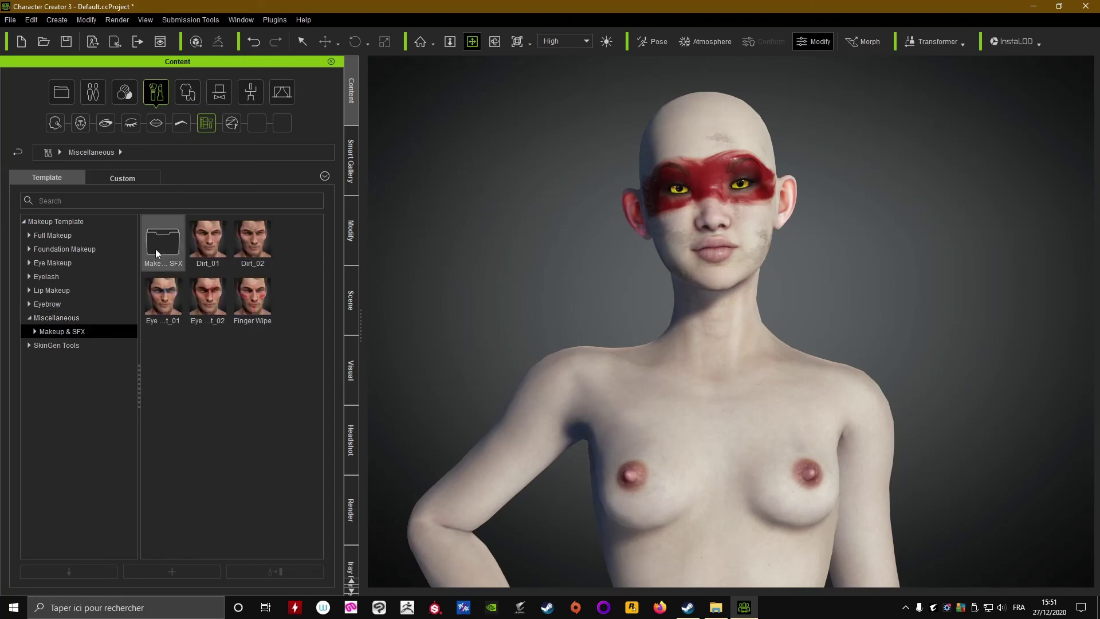
left_click(231, 124)
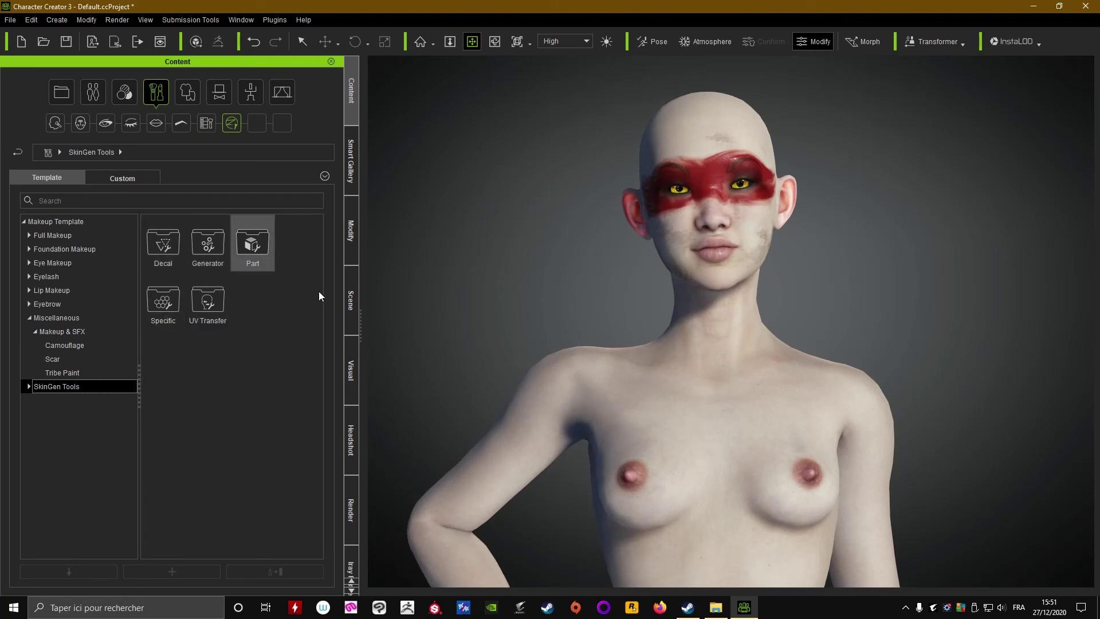
- Take a last view of the character's upper body and minimize the program to the desktop
scroll(555, 305, "down", 2)
right_click_drag(574, 285, 590, 321)
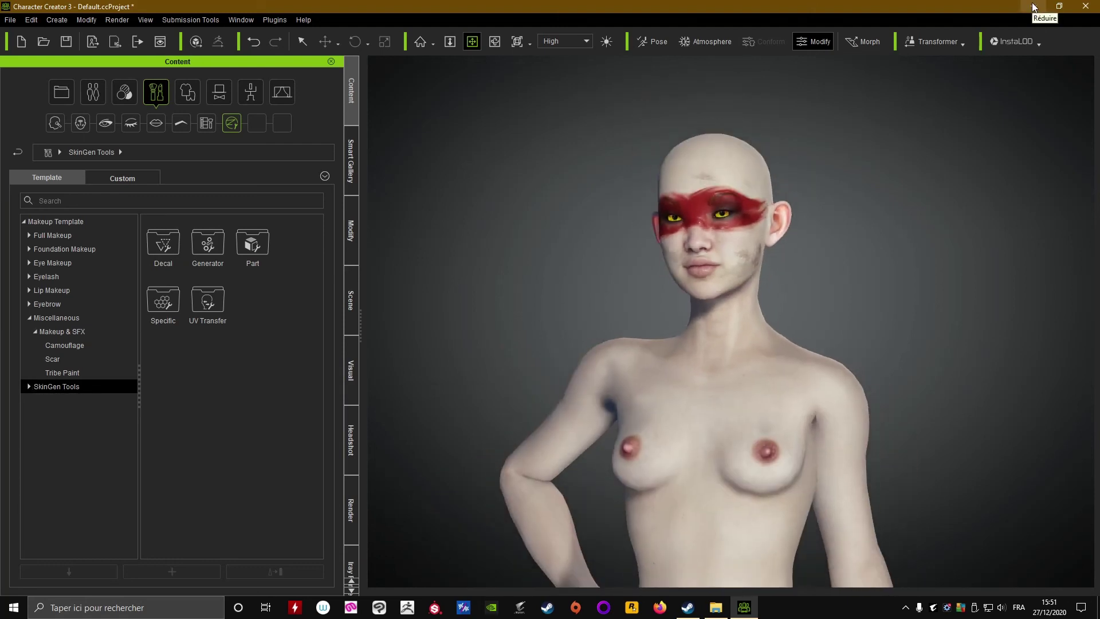
left_click(1019, 5)
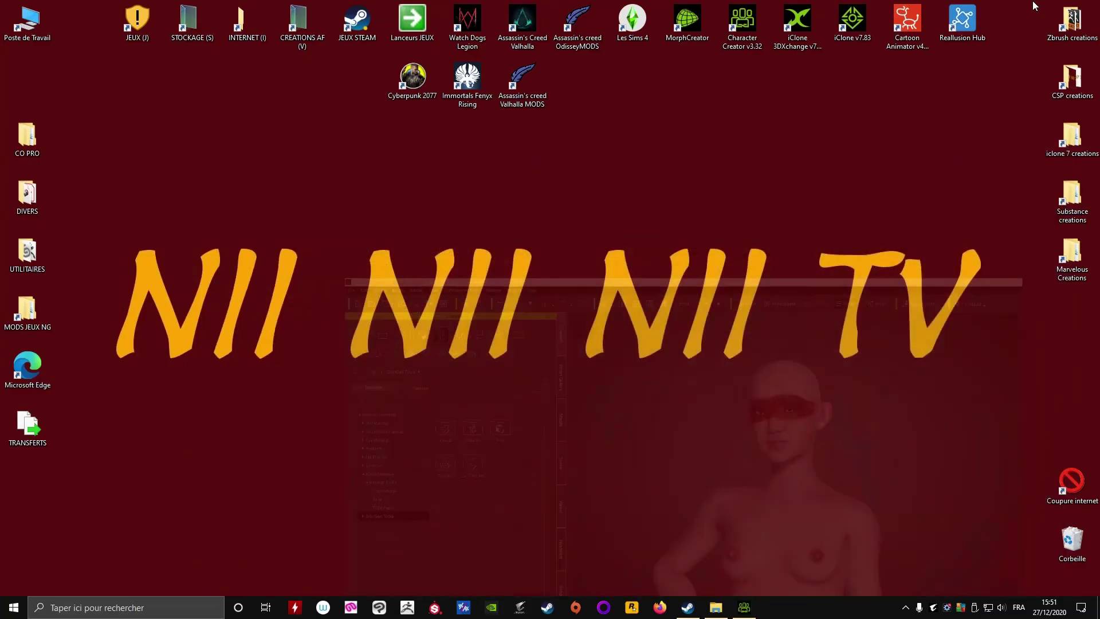